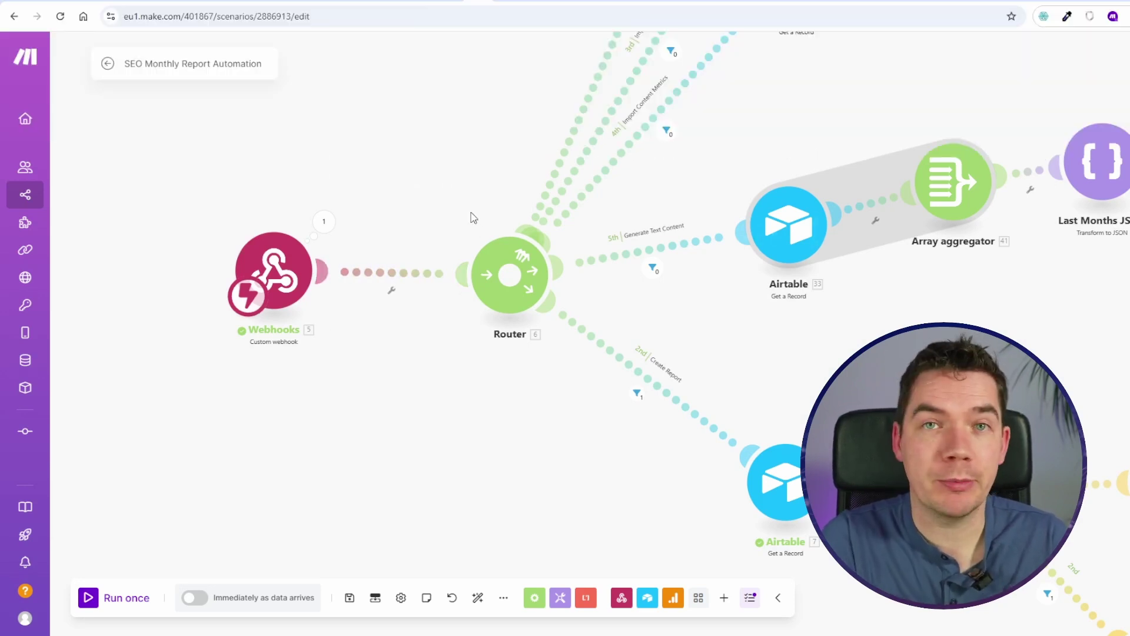
Step: Pan and zoom across the Import Analytics Google Analytics row toward the DataForSEO backlink summary row
left_click_drag(510, 177, 416, 412)
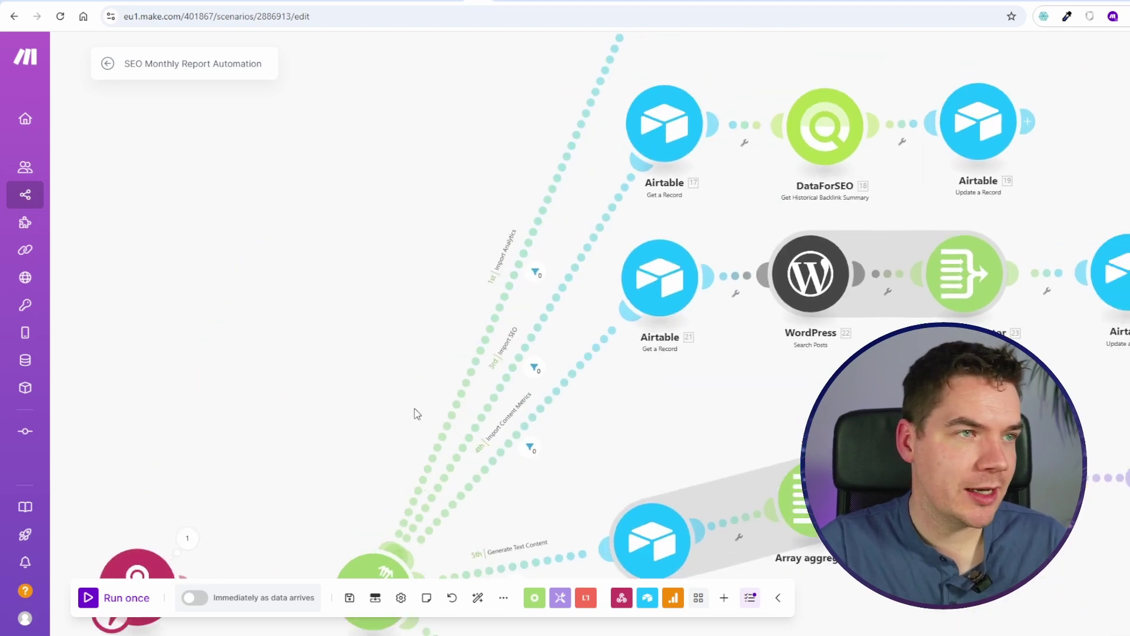
scroll(465, 302, "up", 3)
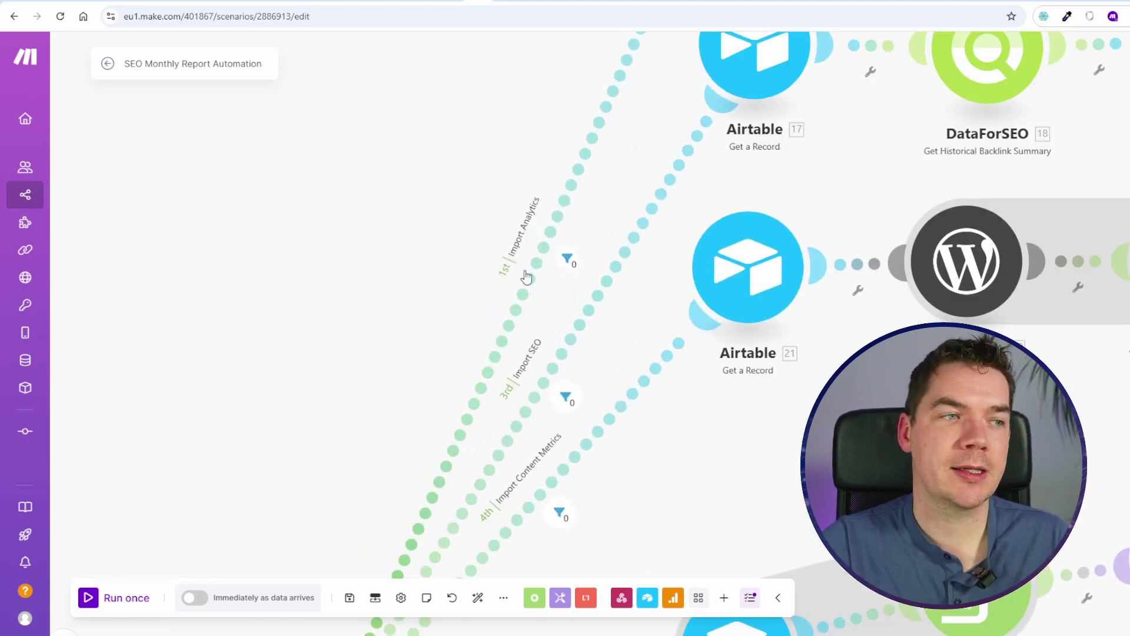
left_click_drag(532, 131, 343, 440)
scroll(584, 230, "down", 1)
left_click_drag(627, 242, 480, 281)
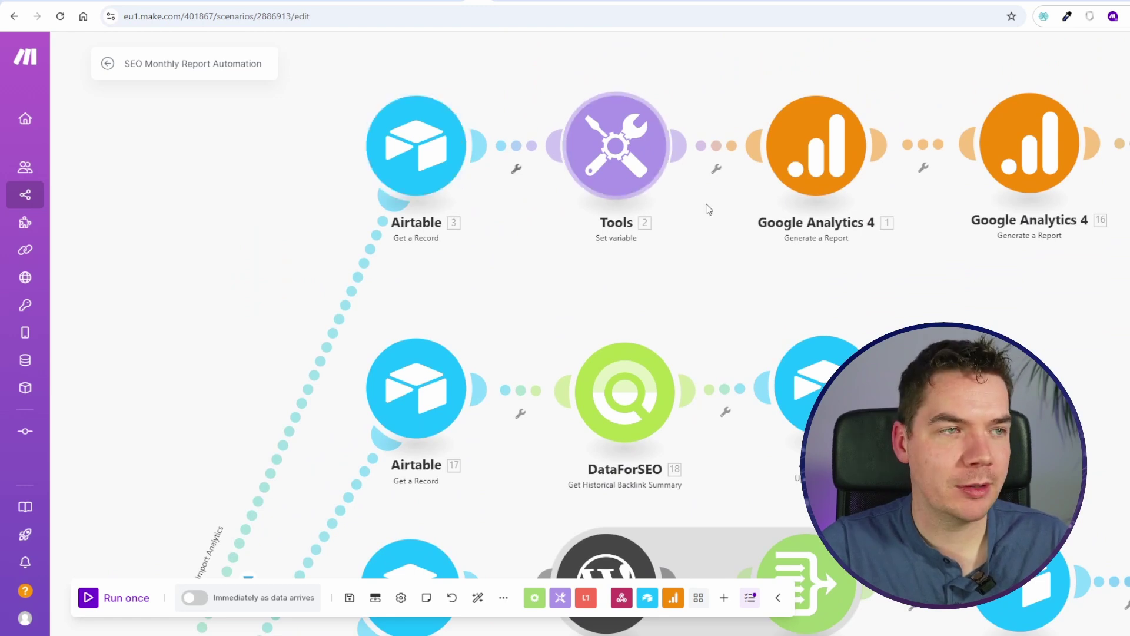
left_click_drag(771, 248, 525, 260)
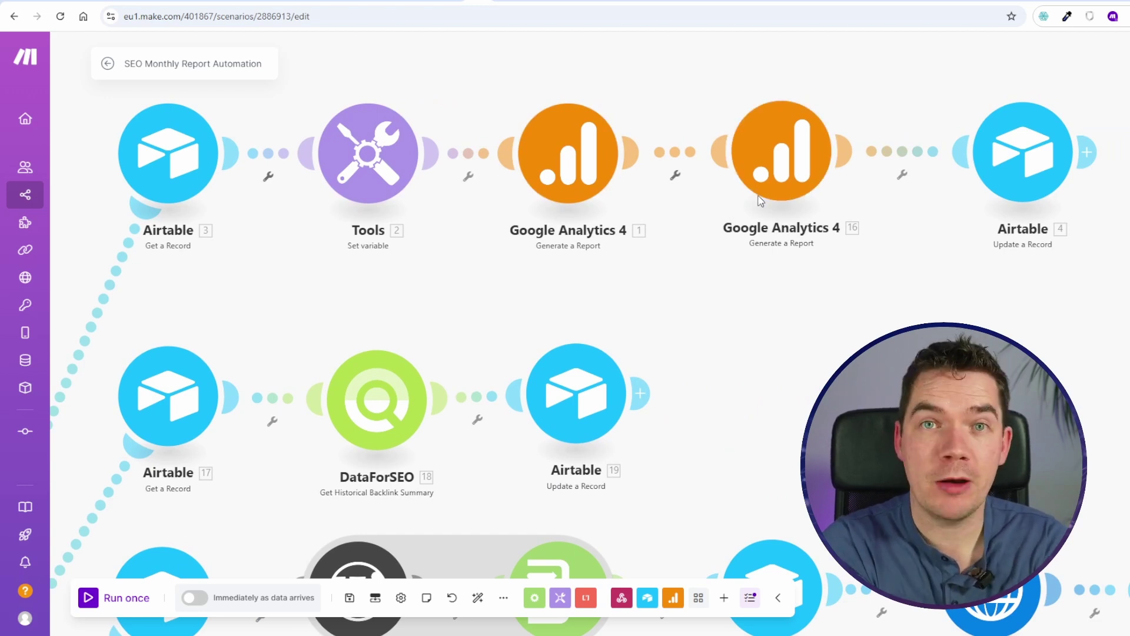
scroll(759, 202, "down", 2)
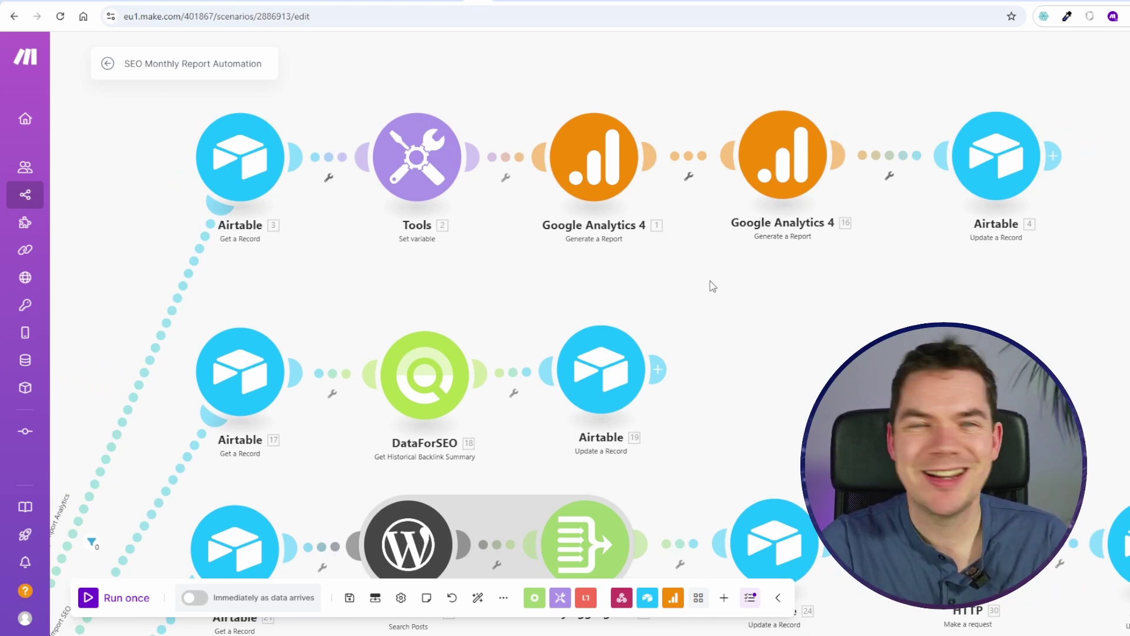
left_click_drag(778, 252, 820, 238)
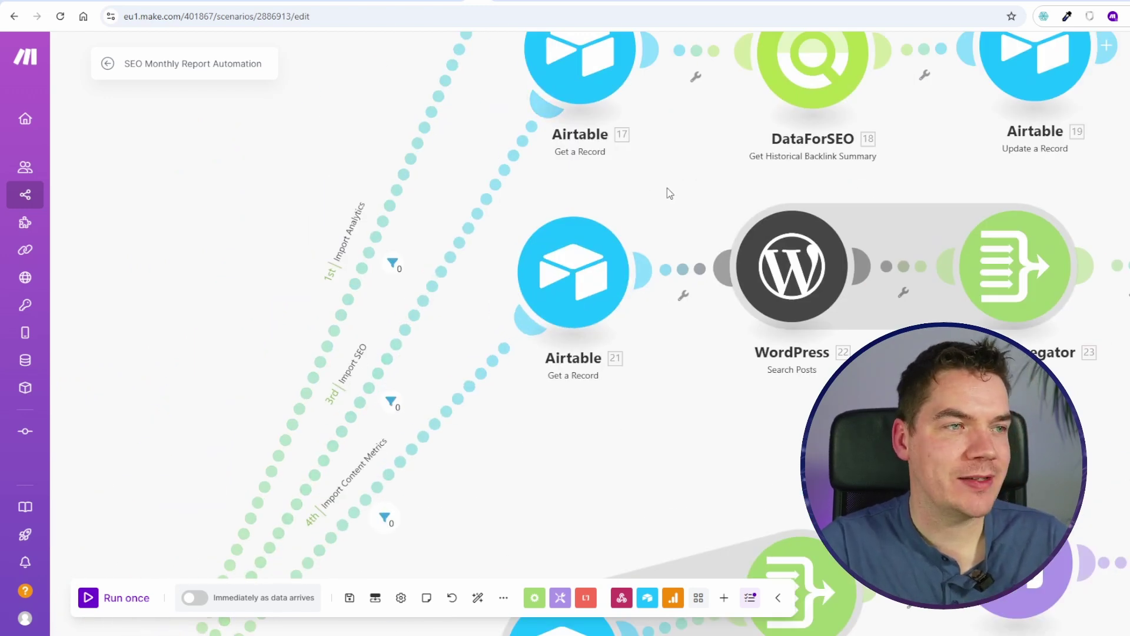
left_click_drag(667, 188, 435, 319)
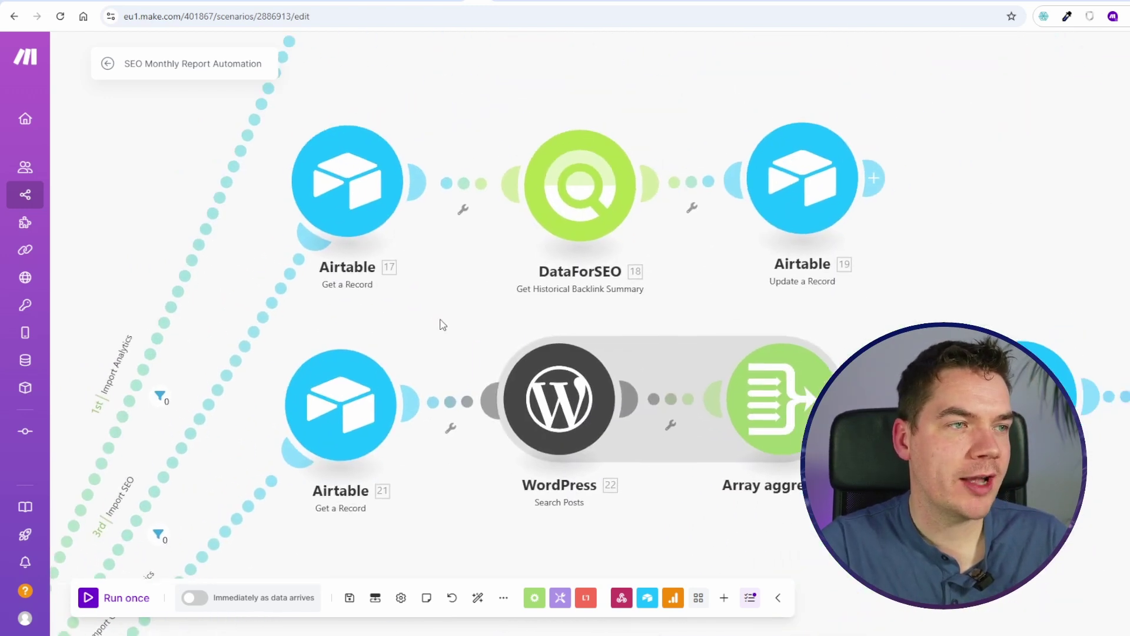
Step: Move Airtable 19 to the right, then undo so it returns to its original spot
left_click_drag(462, 114, 338, 162)
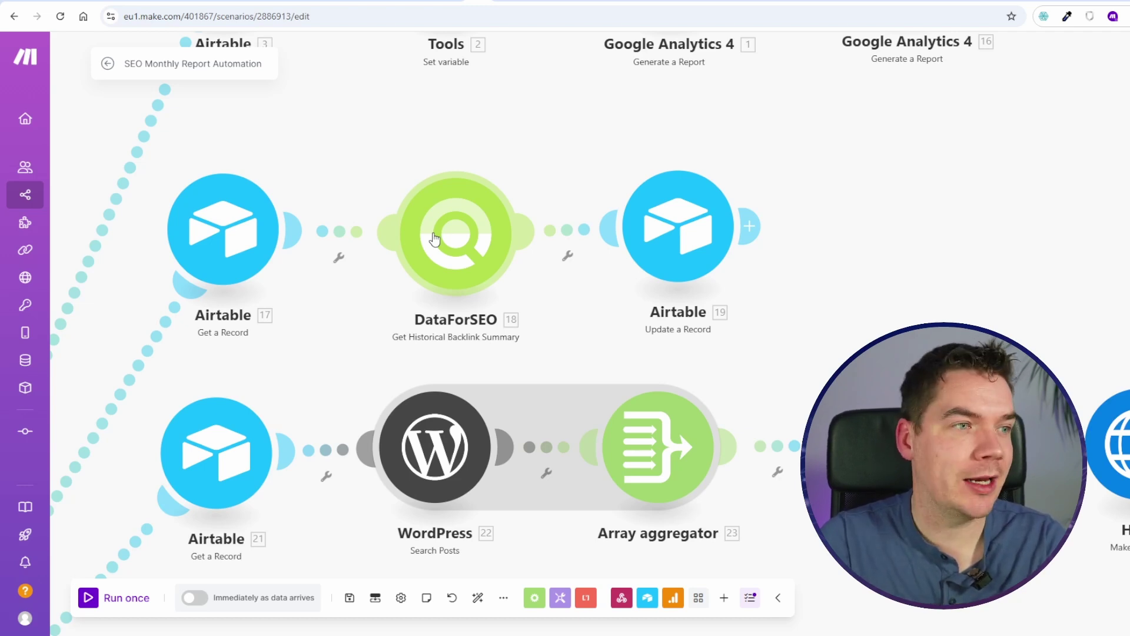
left_click_drag(655, 238, 924, 240)
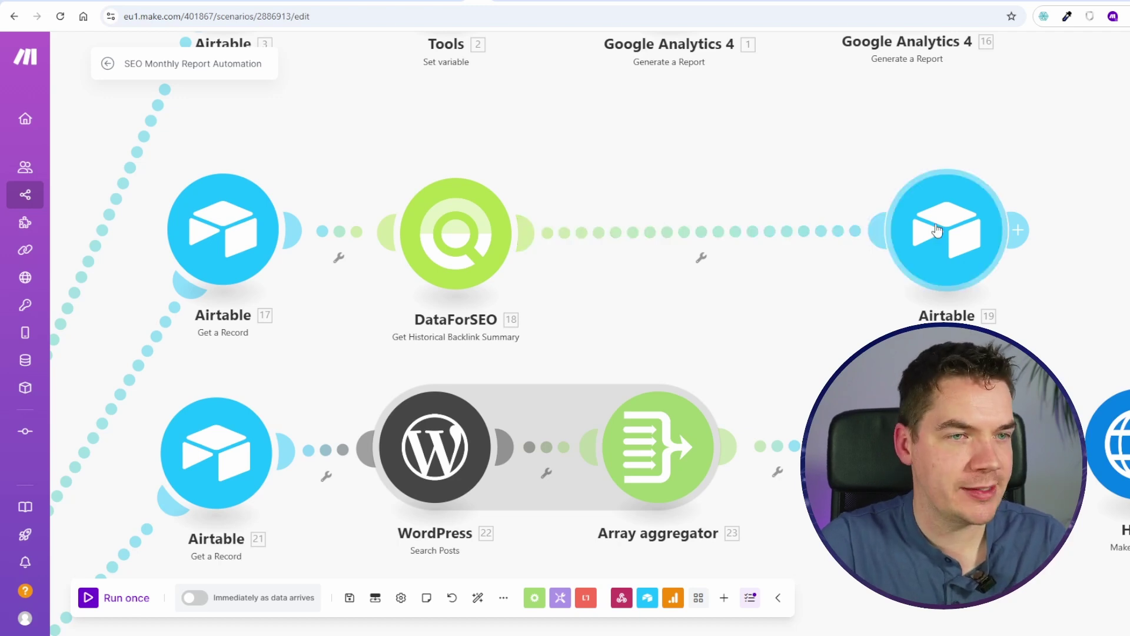
key("ctrl+z")
Step: Pan back to the router's routes and centre the WordPress content-metrics row
scroll(593, 303, "down", 1)
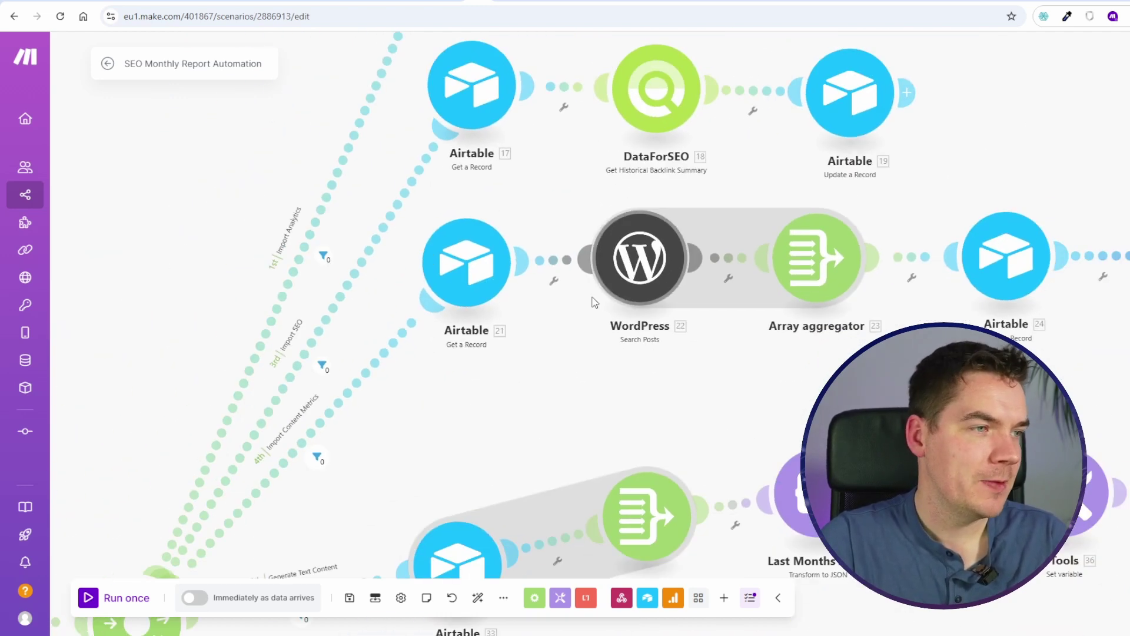
left_click_drag(439, 448, 612, 308)
scroll(493, 311, "up", 1)
scroll(493, 311, "up", 1)
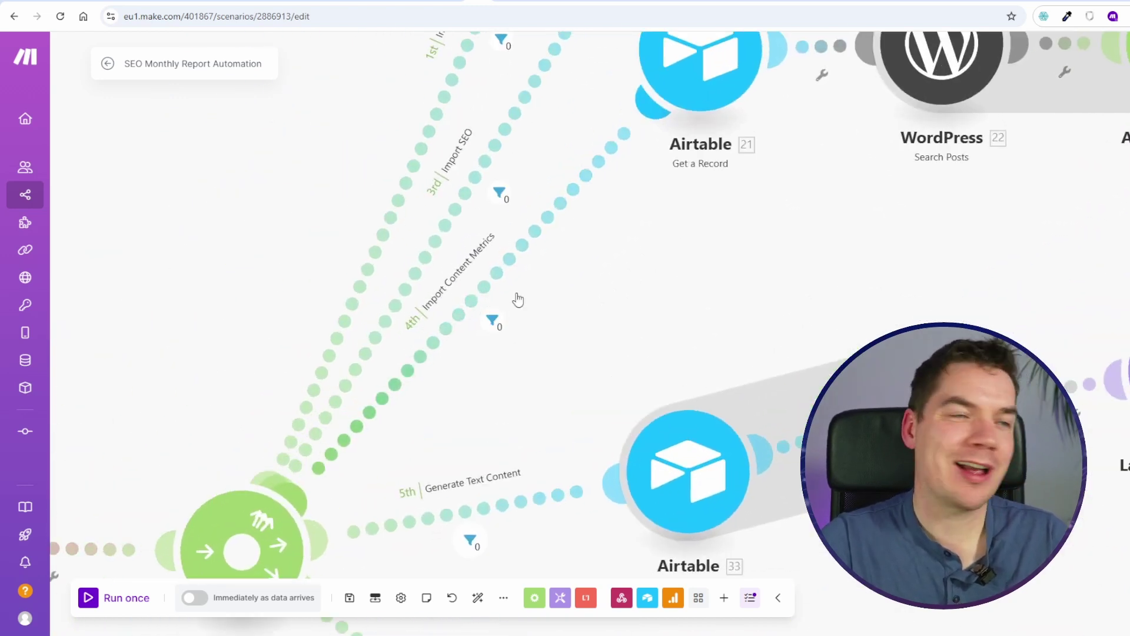
left_click_drag(772, 235, 624, 356)
left_click_drag(740, 346, 516, 378)
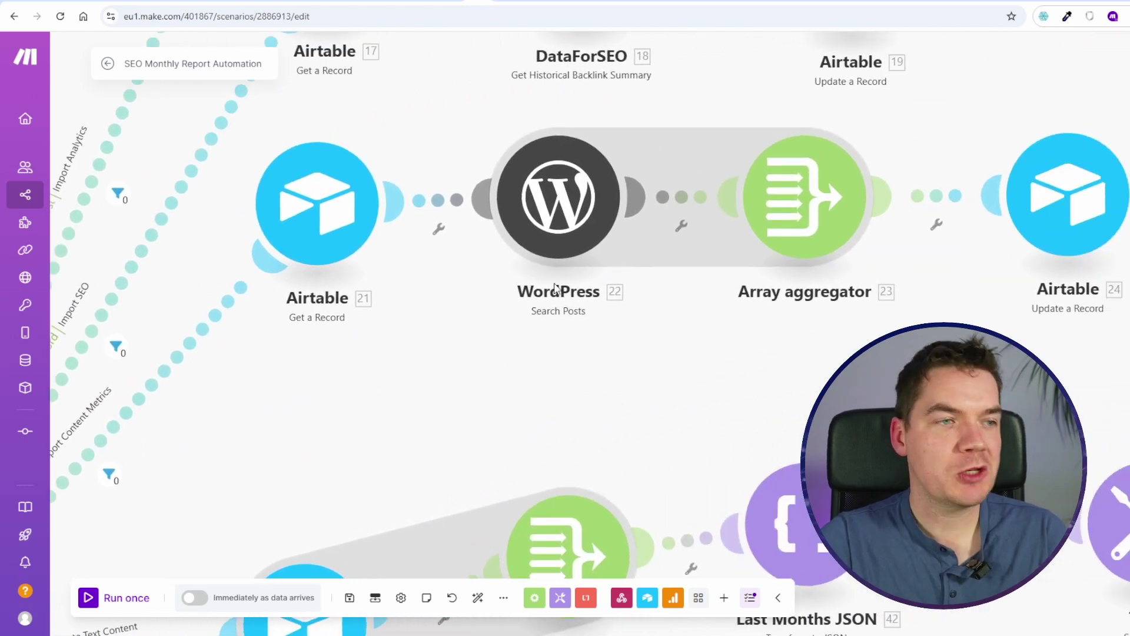
left_click_drag(642, 357, 583, 364)
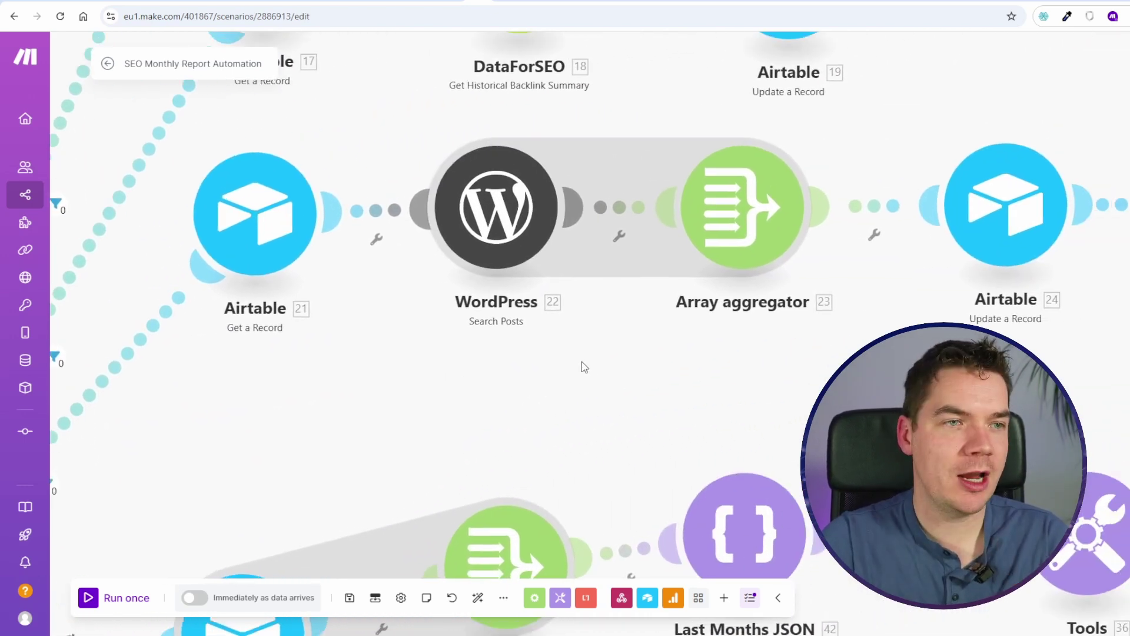
Step: Follow the WordPress row on to HTTP 30 and Airtable 31, then to the lower JSON row
left_click_drag(1086, 382, 774, 380)
scroll(776, 379, "down", 2)
left_click_drag(1009, 365, 719, 360)
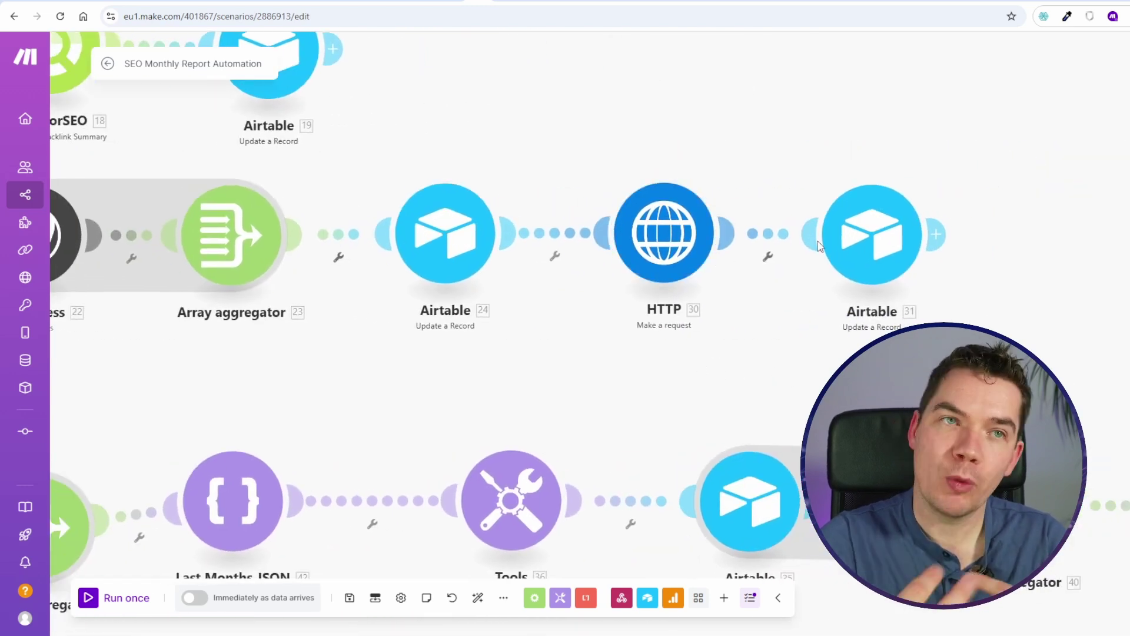
left_click_drag(422, 404, 471, 235)
left_click_drag(665, 245, 810, 171)
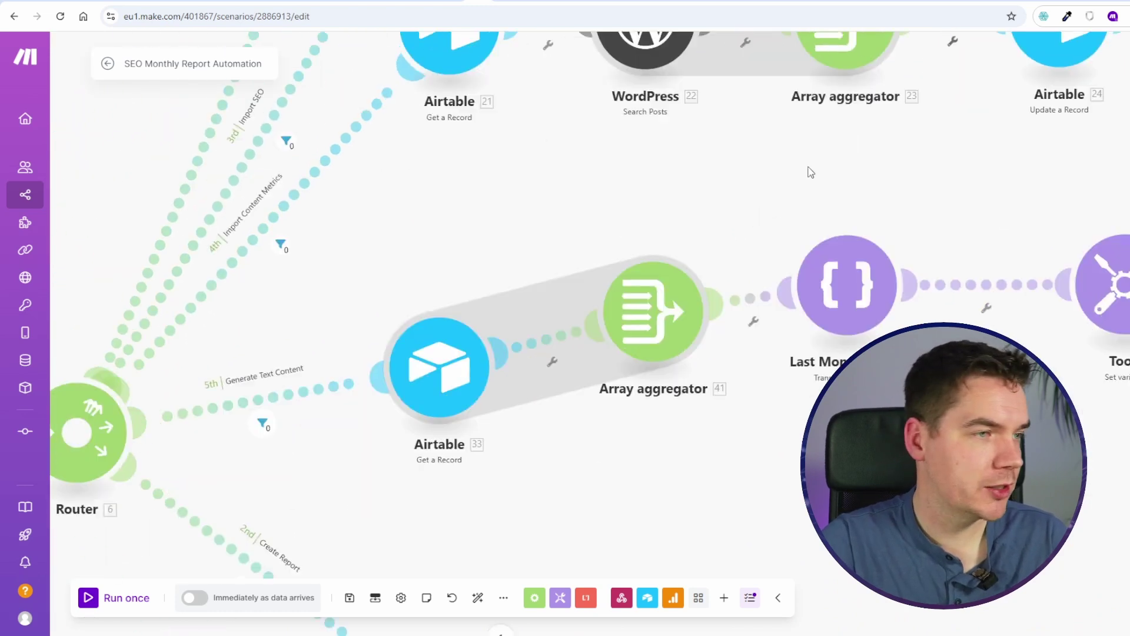
Step: Follow the Router 6 text branch to Last Months JSON, then zoom out to the lower branches
left_click_drag(249, 386, 390, 316)
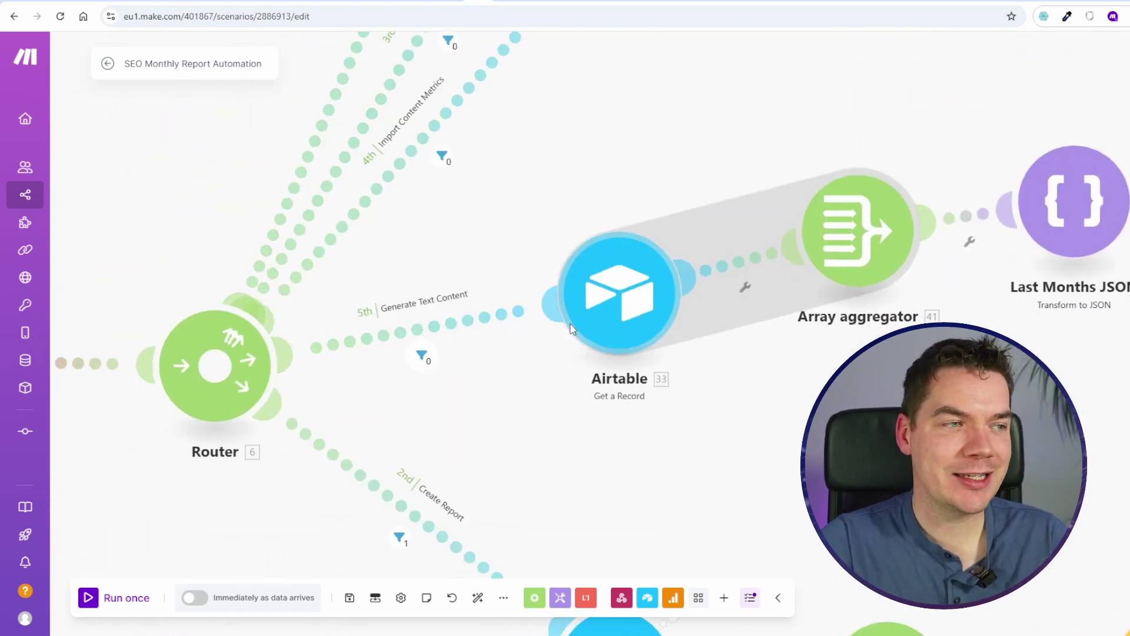
left_click_drag(867, 388, 597, 409)
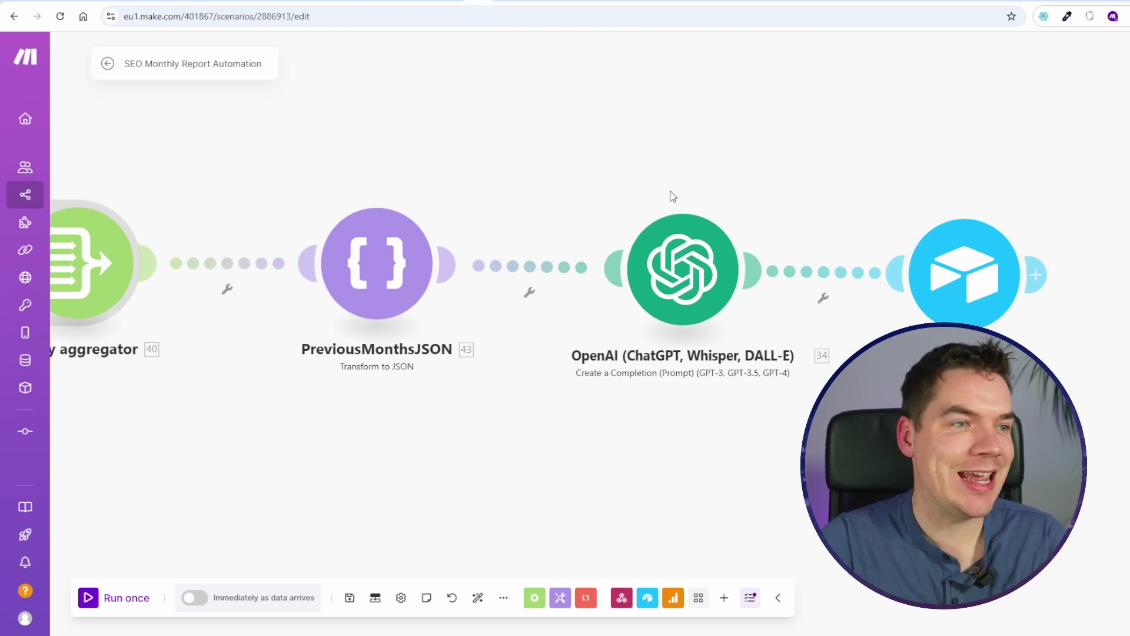
scroll(673, 196, "down", 2)
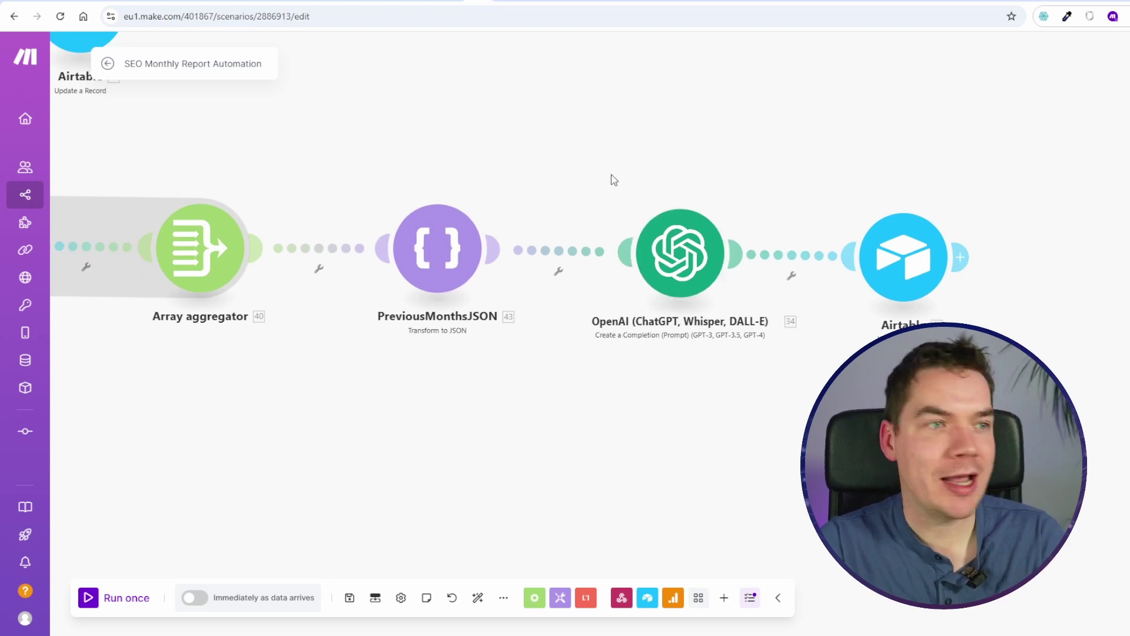
scroll(573, 162, "down", 1)
left_click_drag(280, 301, 654, 269)
scroll(654, 269, "down", 1)
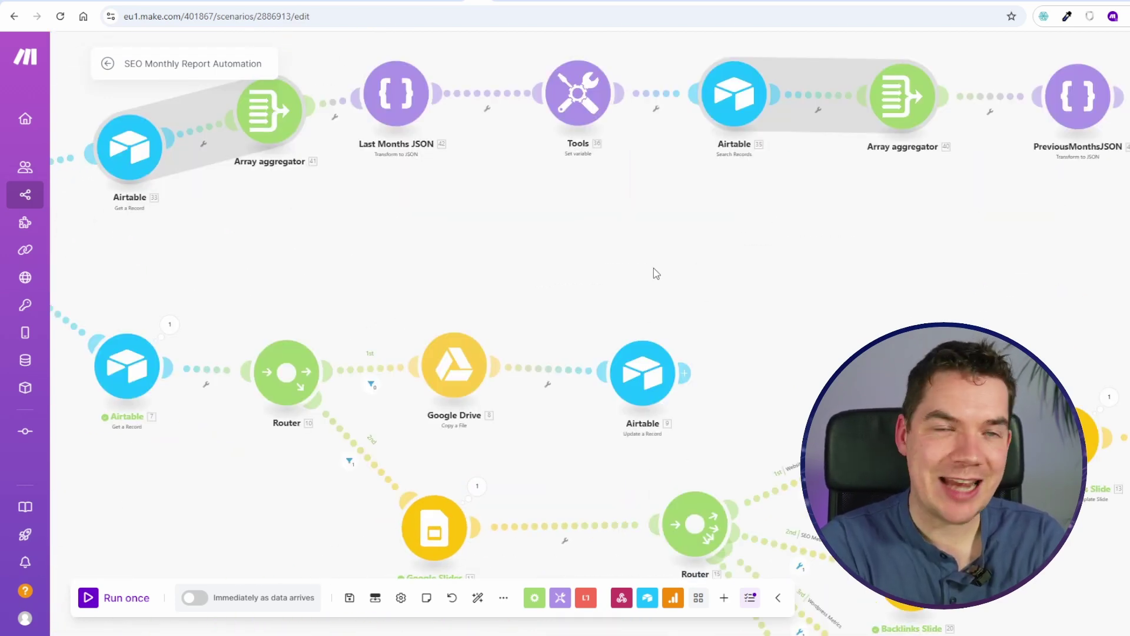
Step: Pan the Create Report branch to show Router 10, Google Drive and the Slides modules
left_click_drag(396, 272, 746, 267)
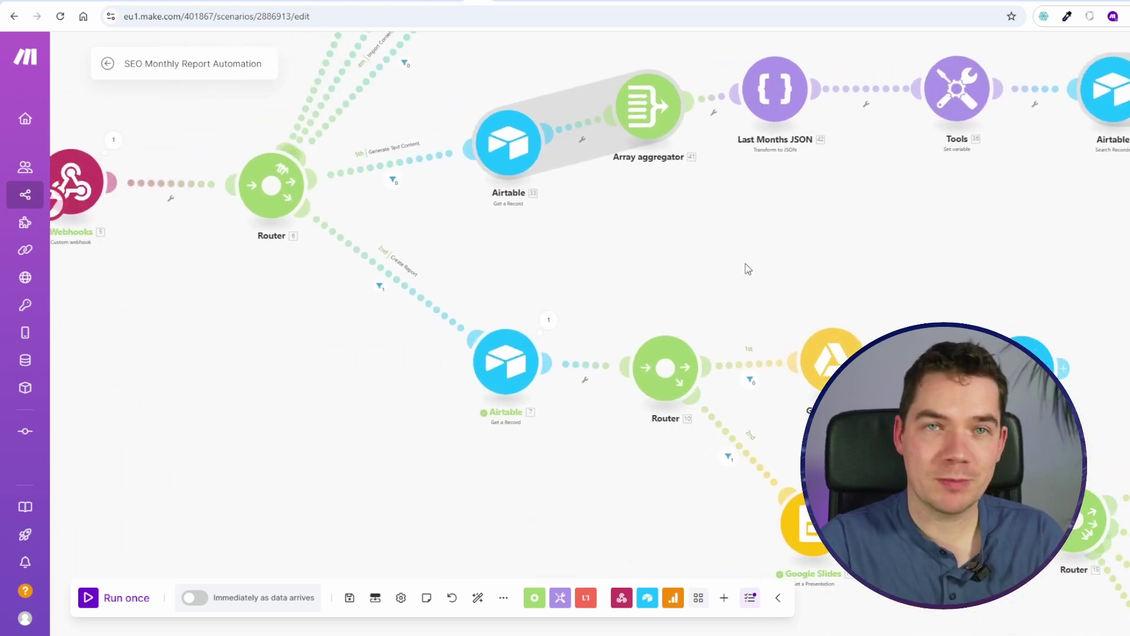
scroll(587, 284, "up", 1)
left_click_drag(596, 280, 749, 182)
scroll(749, 182, "up", 1)
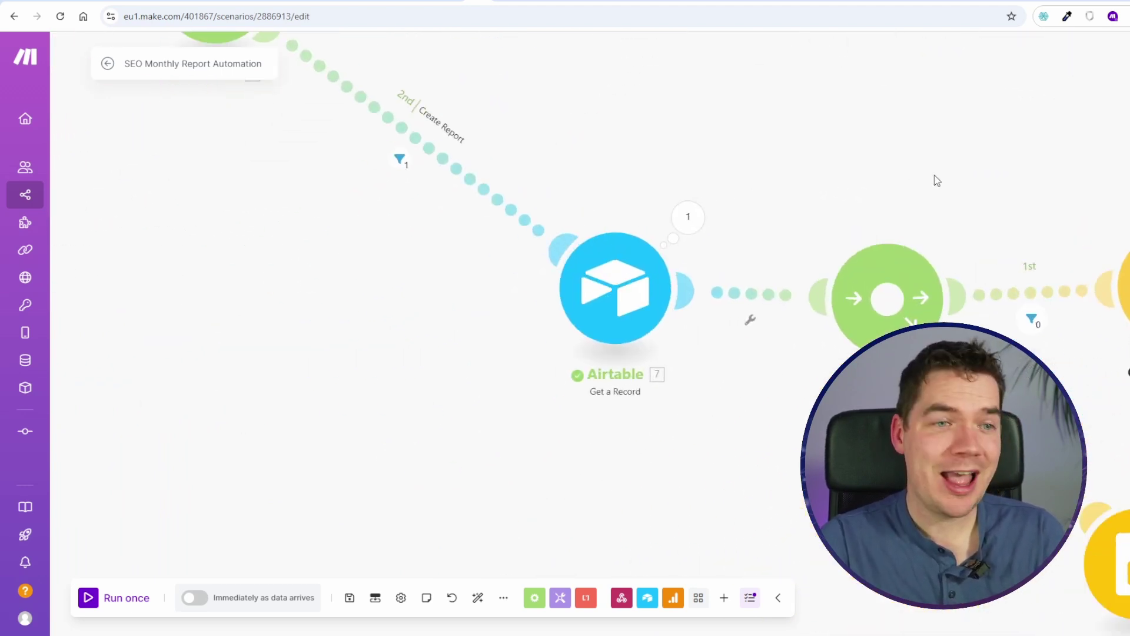
left_click_drag(934, 179, 501, 135)
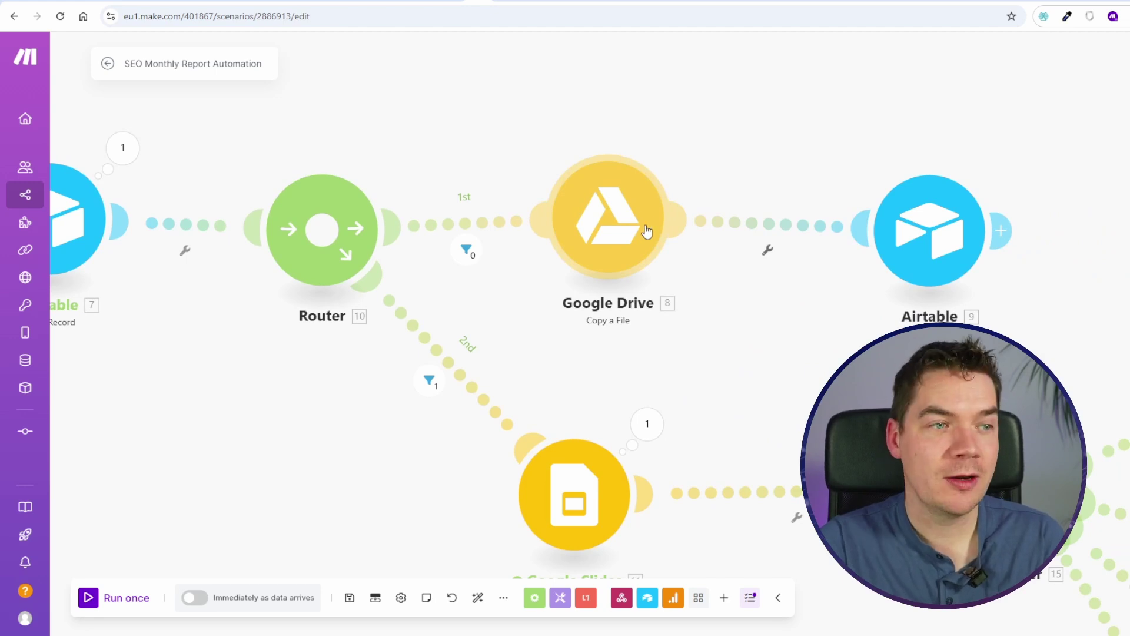
Step: Continue right to Router 15's Website Metrics, Backlinks and other slide modules
scroll(748, 282, "down", 5)
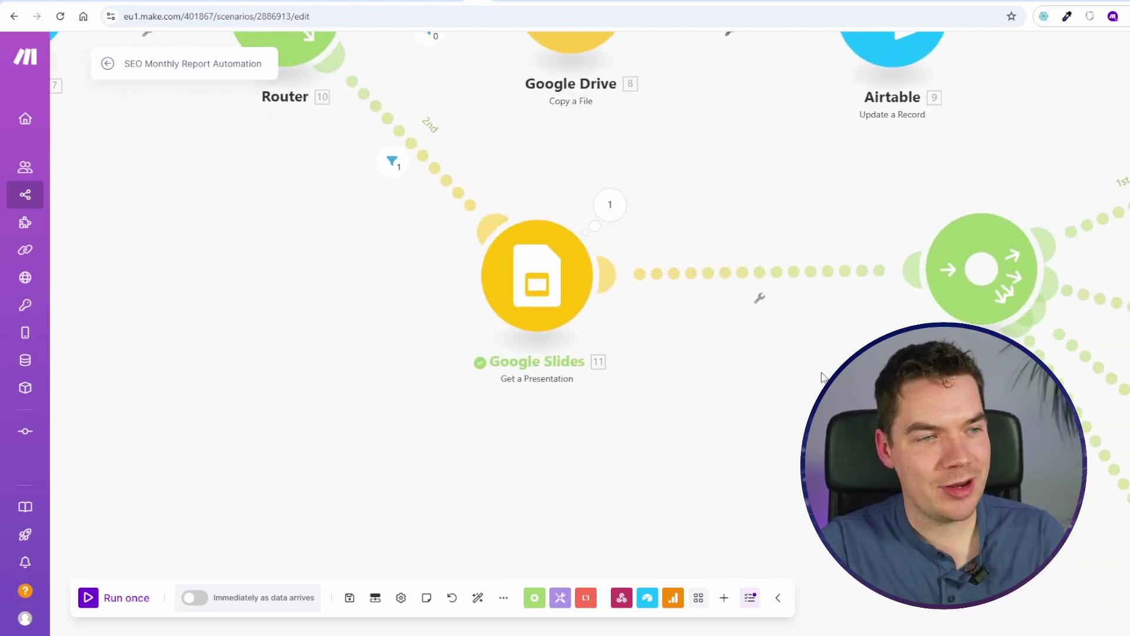
scroll(589, 347, "right", 7)
left_click_drag(1111, 333, 783, 334)
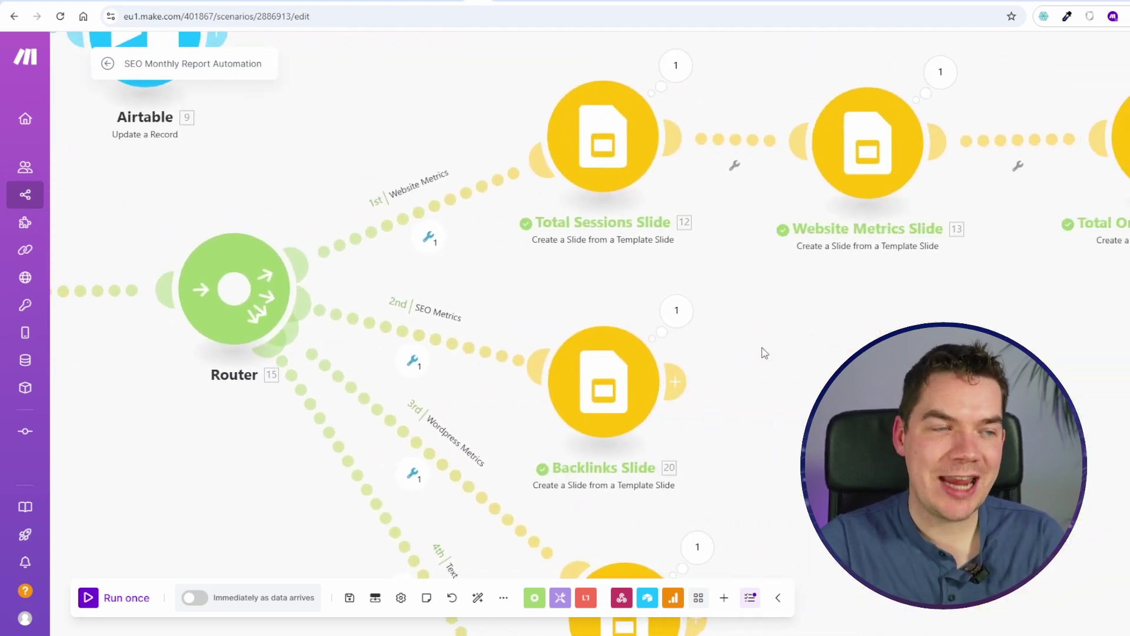
scroll(762, 348, "down", 1)
scroll(754, 356, "right", 5)
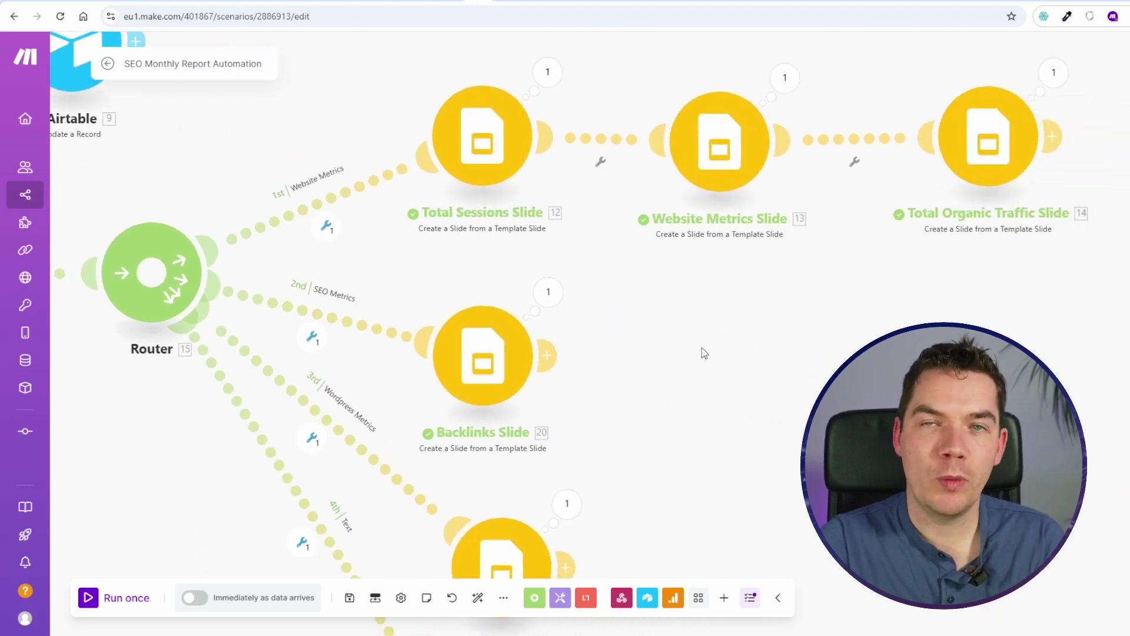
scroll(671, 323, "down", 5)
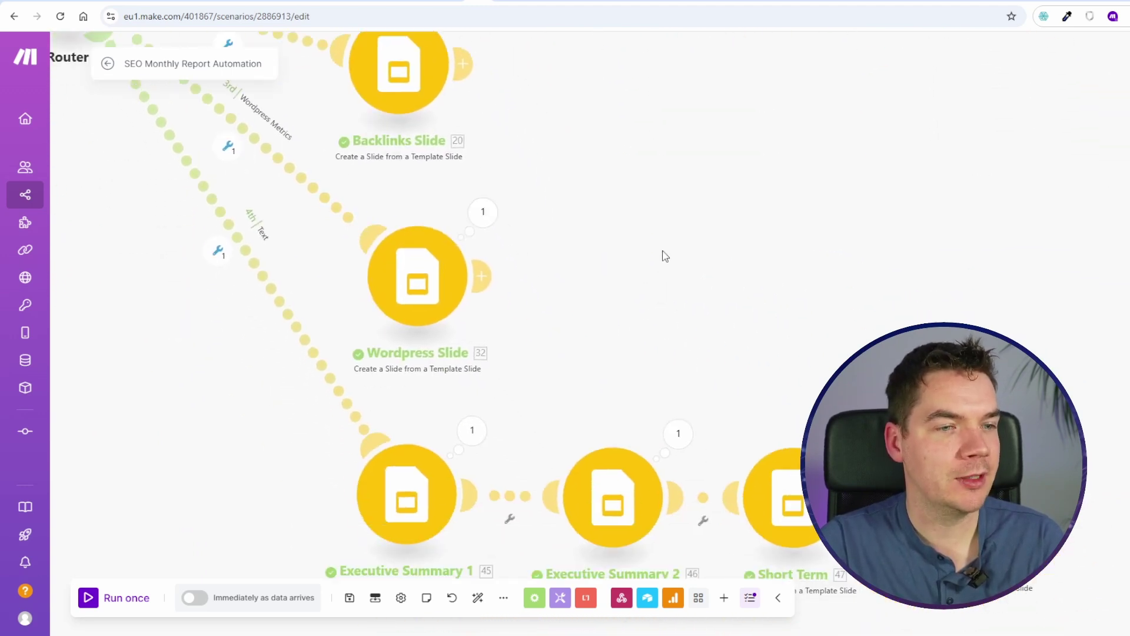
scroll(671, 328, "up", 3)
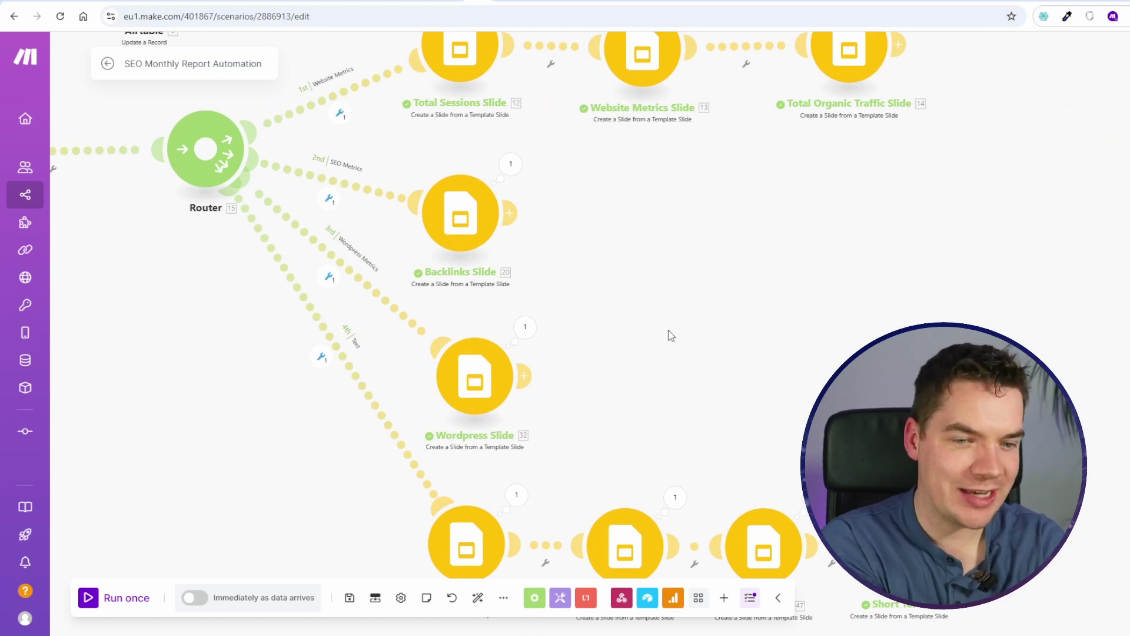
scroll(671, 335, "down", 3)
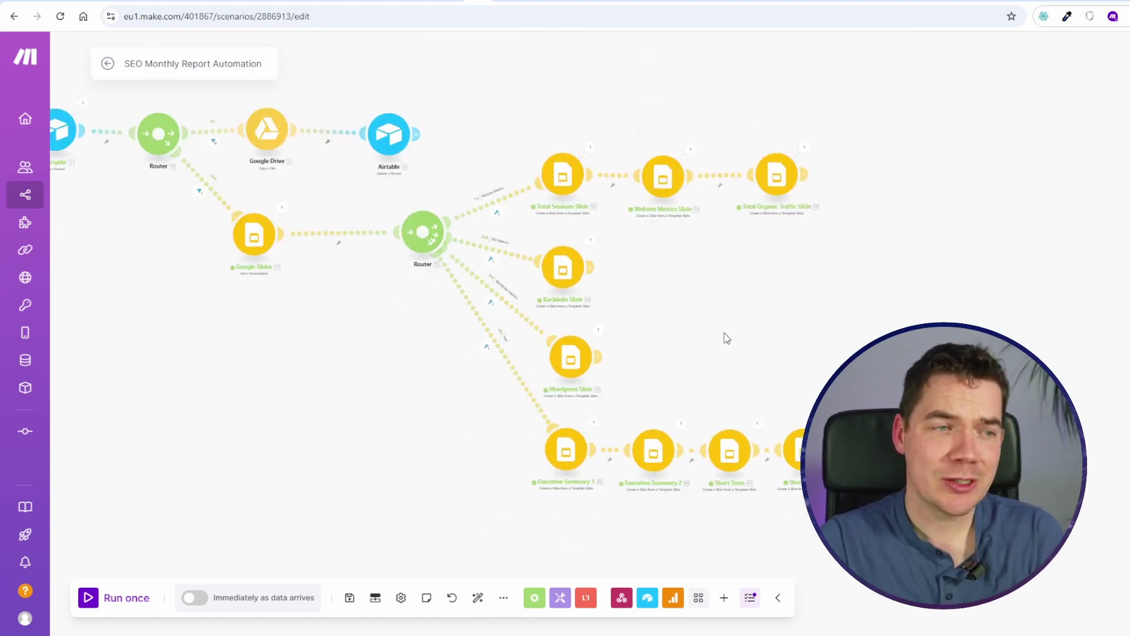
scroll(724, 333, "down", 5)
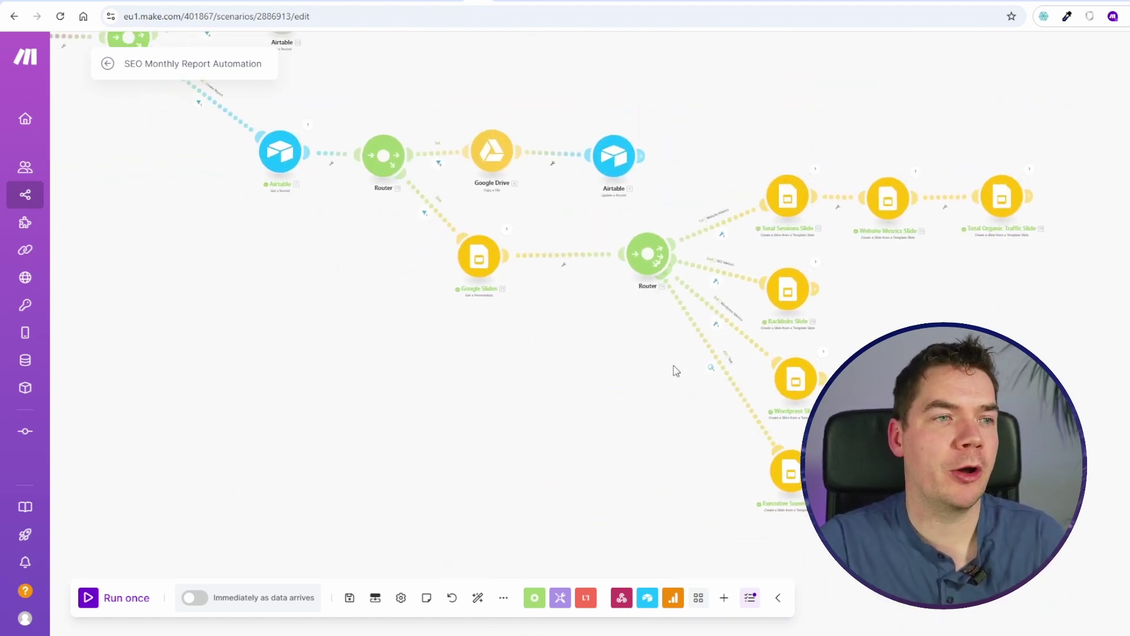
scroll(535, 448, "up", 1)
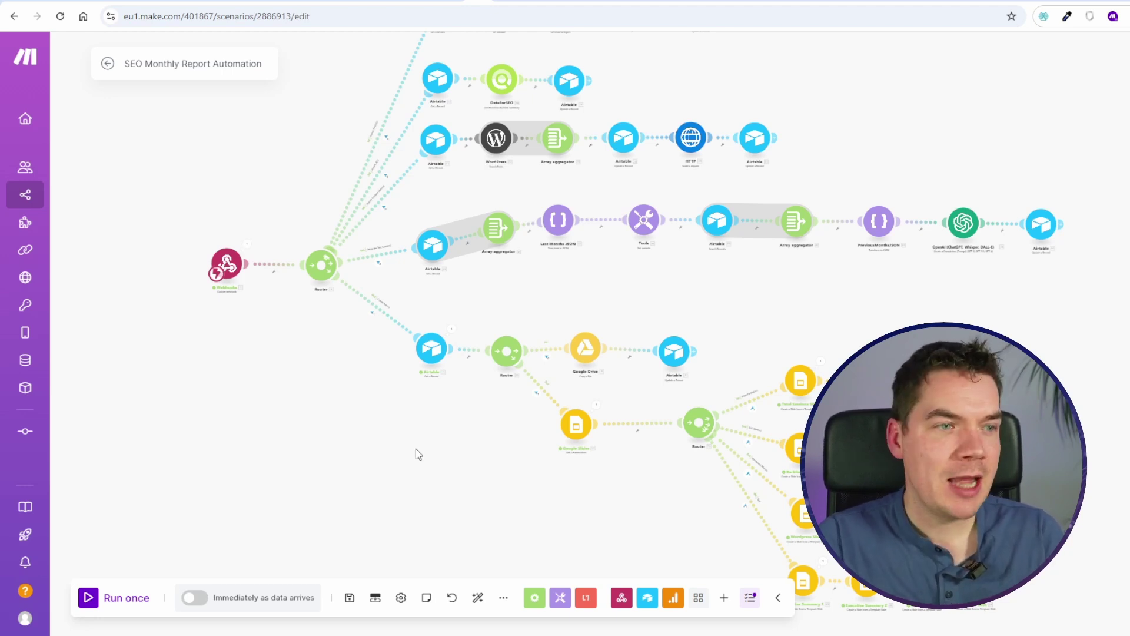
scroll(416, 449, "down", 5)
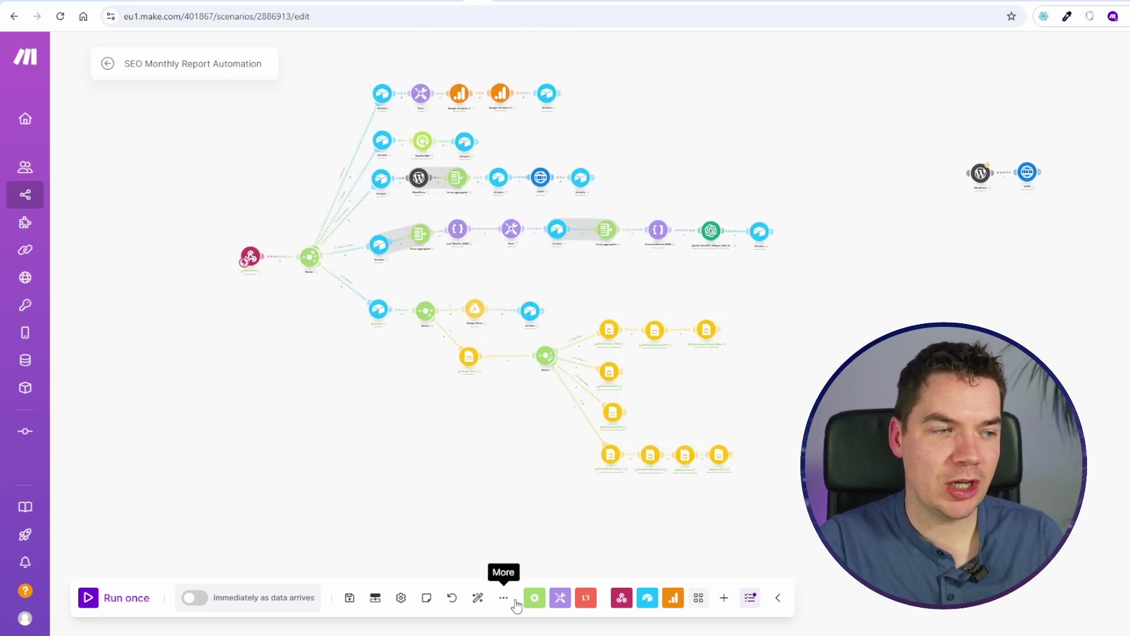
left_click(504, 599)
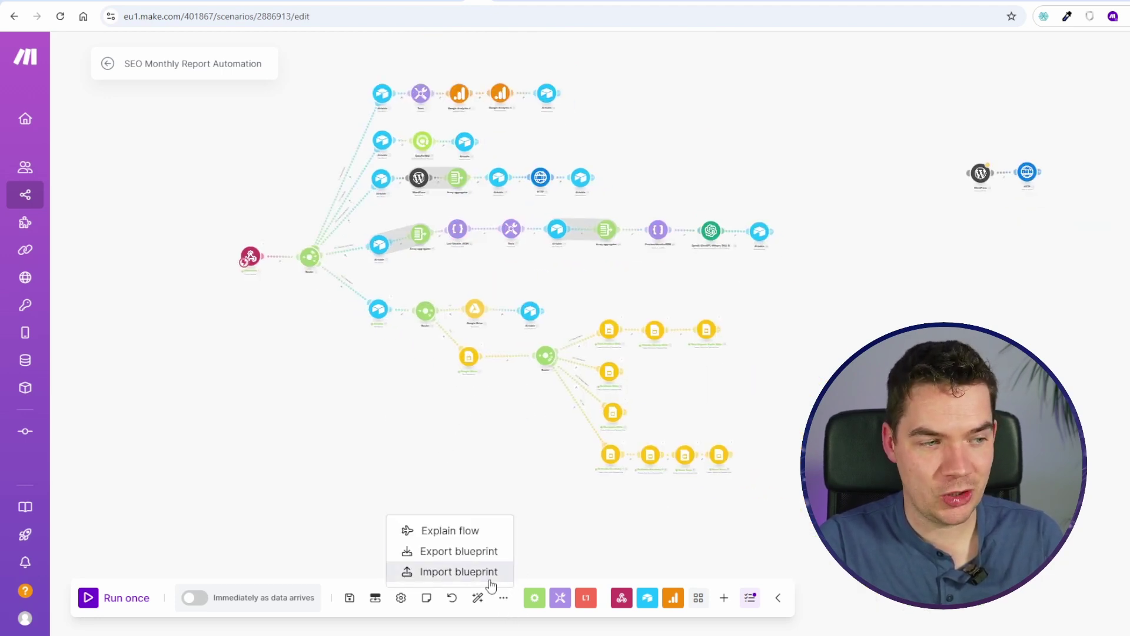
left_click(358, 440)
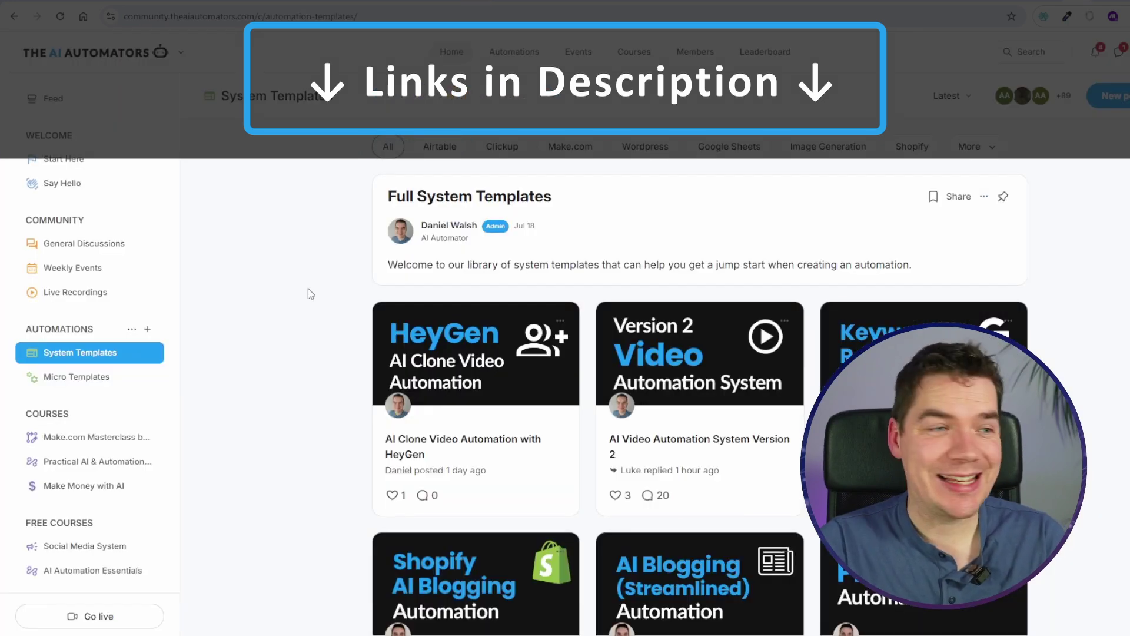
Step: Browse Micro Templates, view the RAG Ecommerce Chatbot template post, and return to the grid
scroll(309, 288, "down", 6)
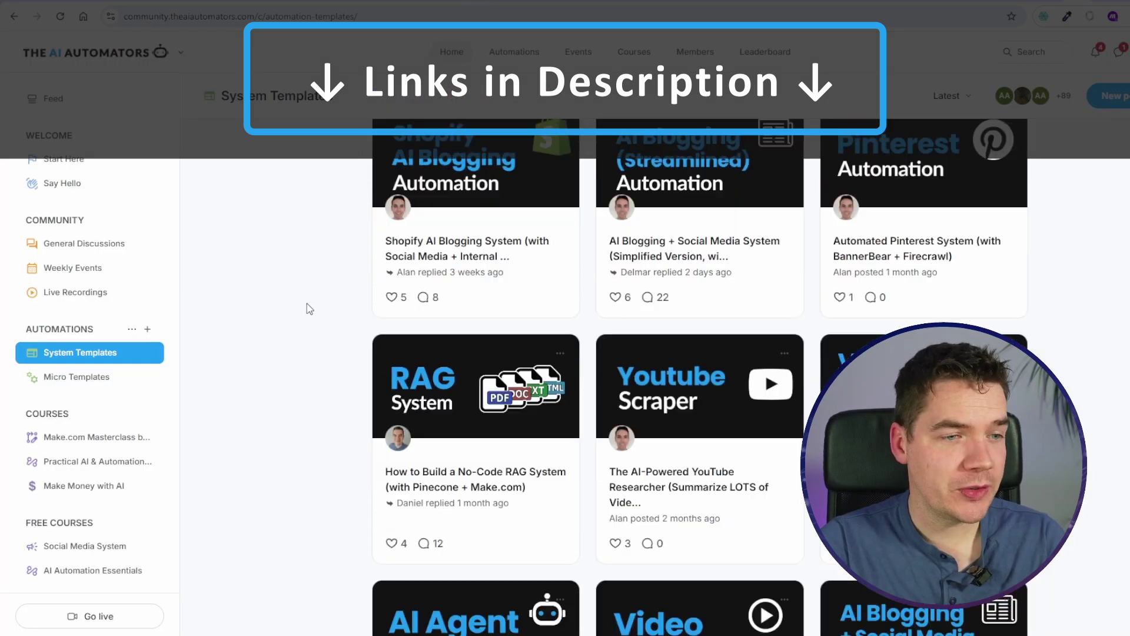
scroll(306, 306, "down", 3)
left_click(138, 377)
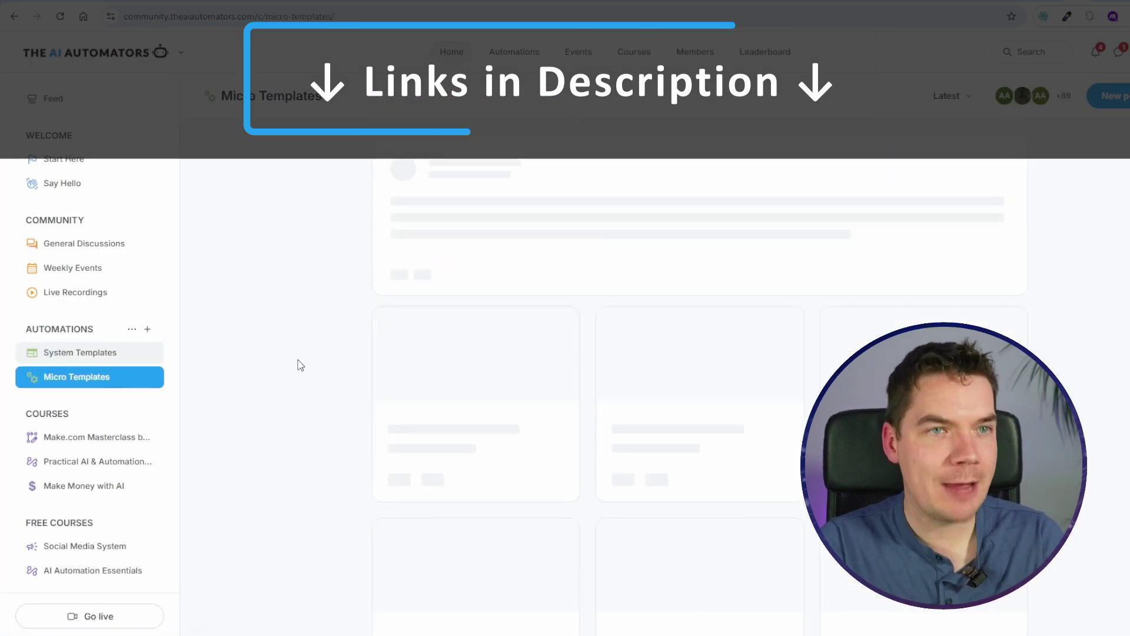
scroll(299, 365, "down", 3)
left_click(472, 313)
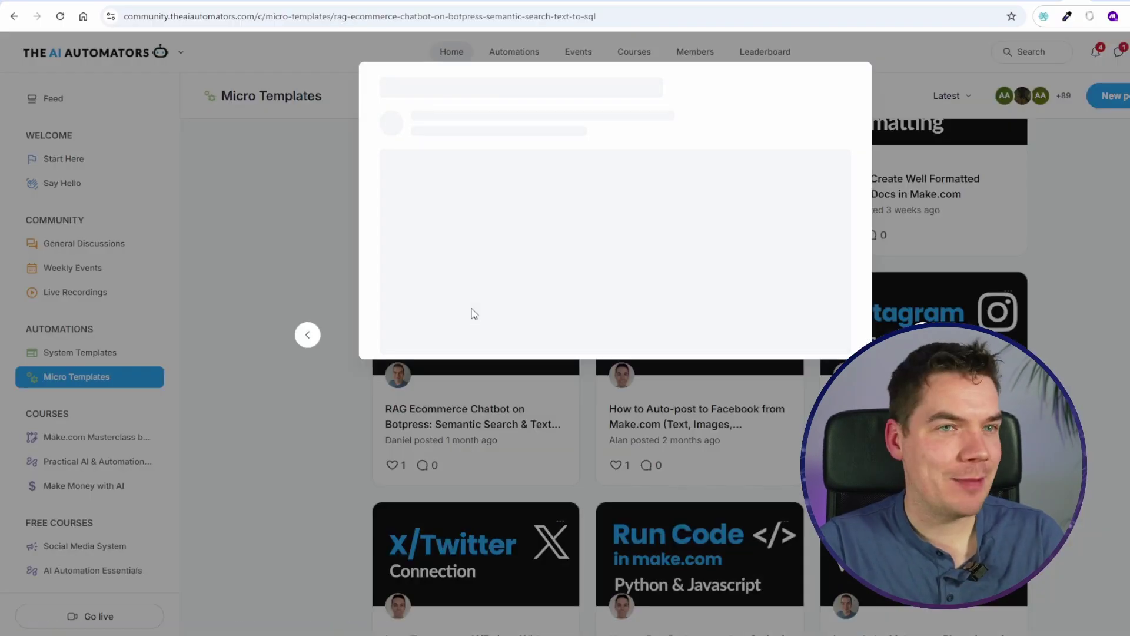
scroll(475, 330, "down", 8)
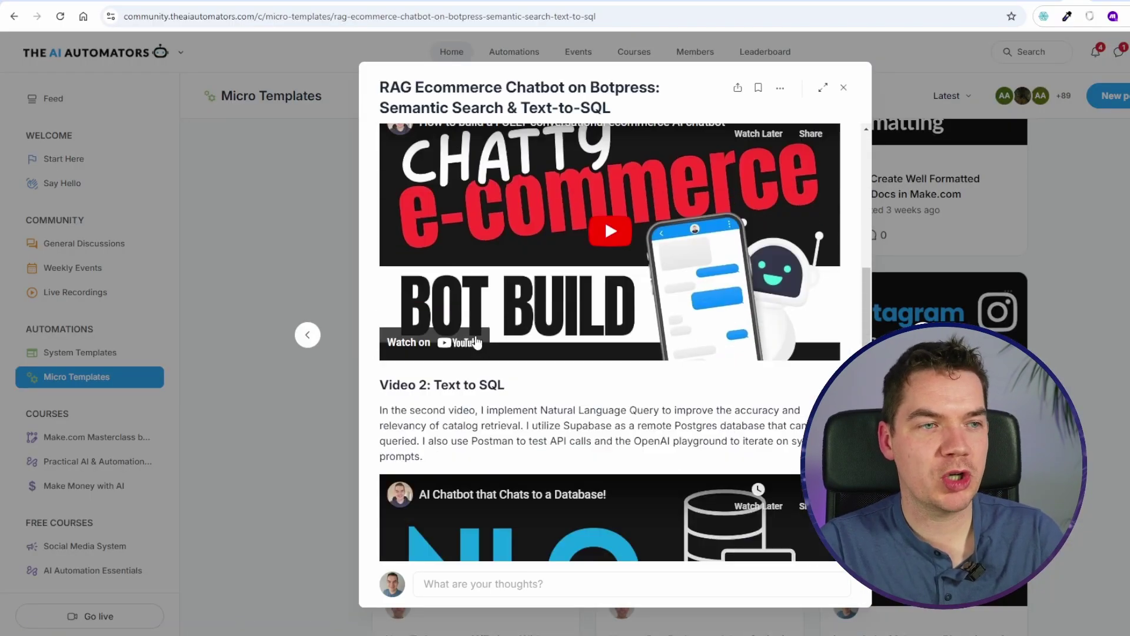
scroll(475, 342, "down", 8)
left_click(258, 325)
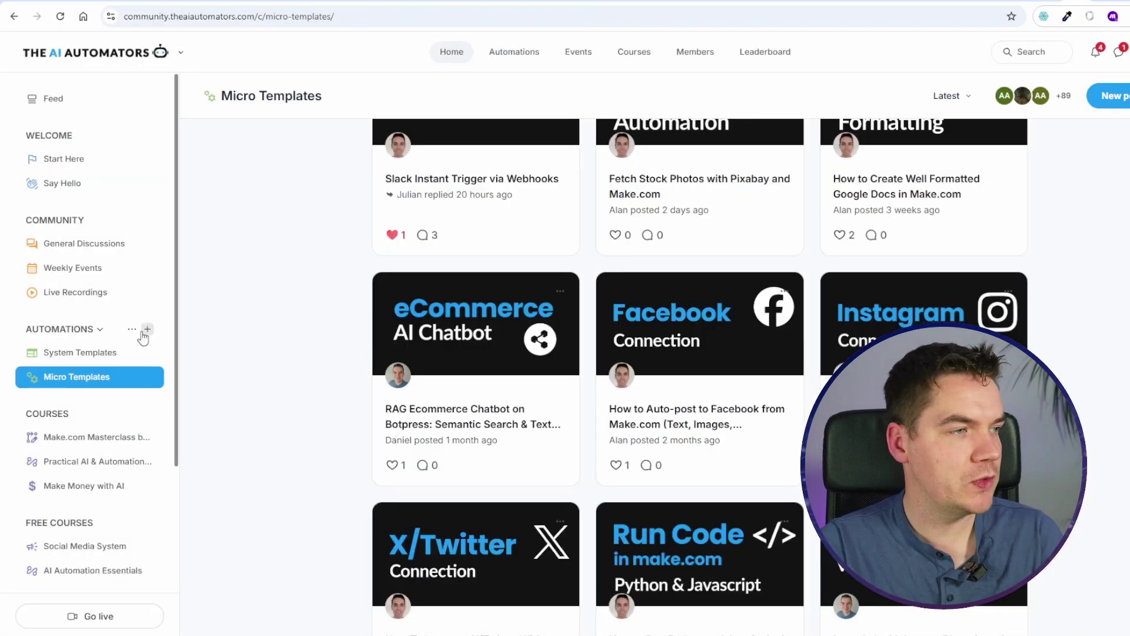
Step: Skim the General Discussions feed, then go to the Weekly Events page
left_click(86, 246)
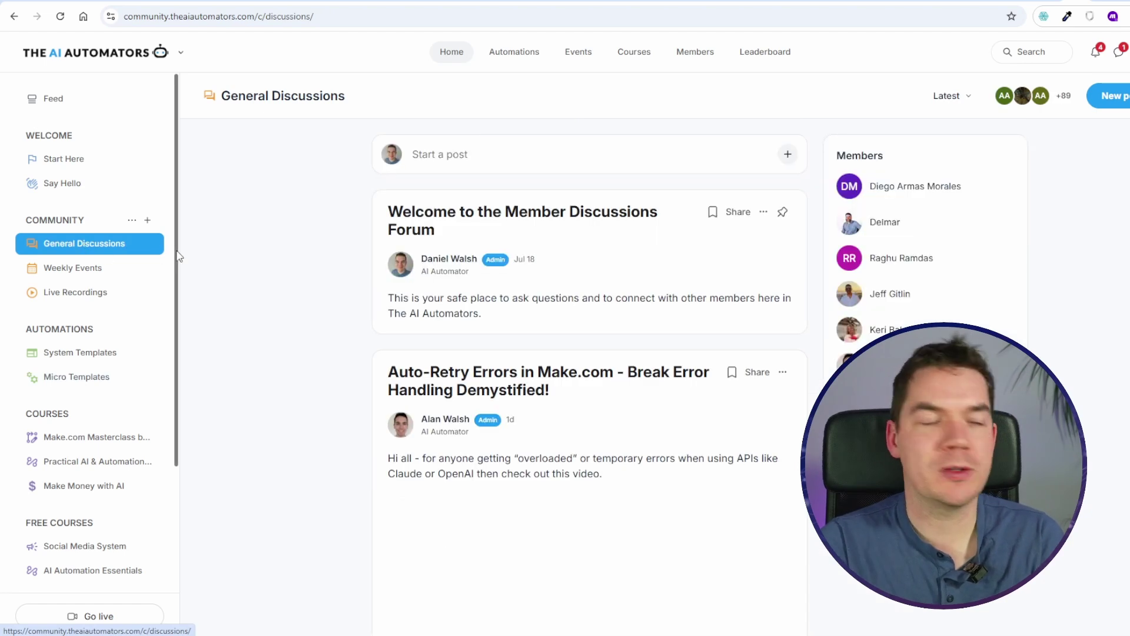
scroll(257, 315, "down", 7)
scroll(257, 318, "down", 5)
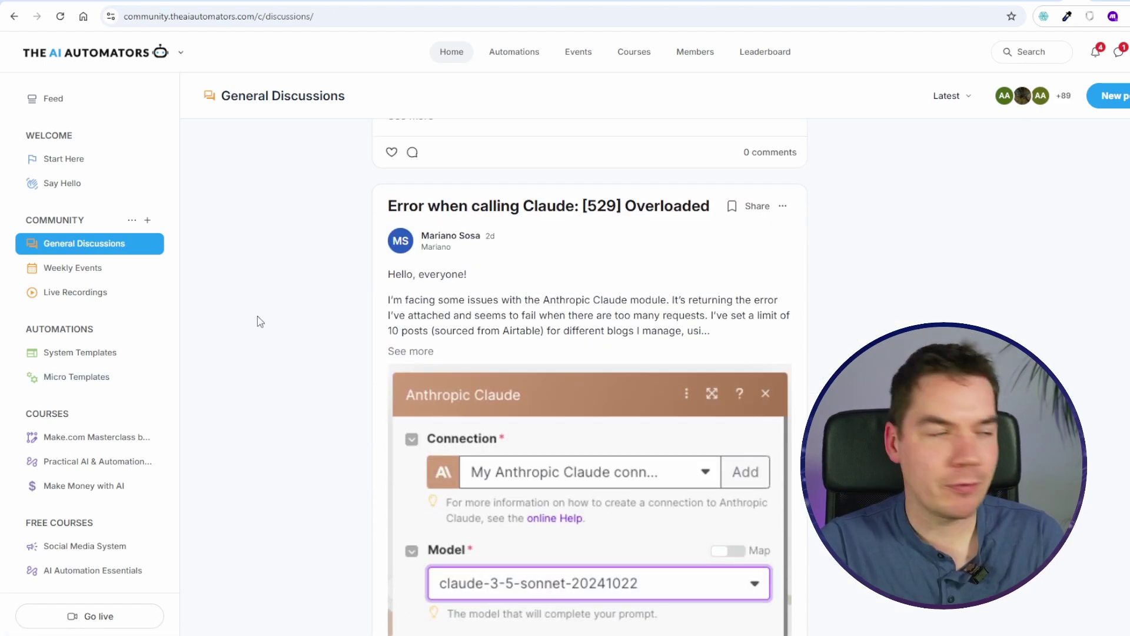
scroll(257, 321, "down", 1)
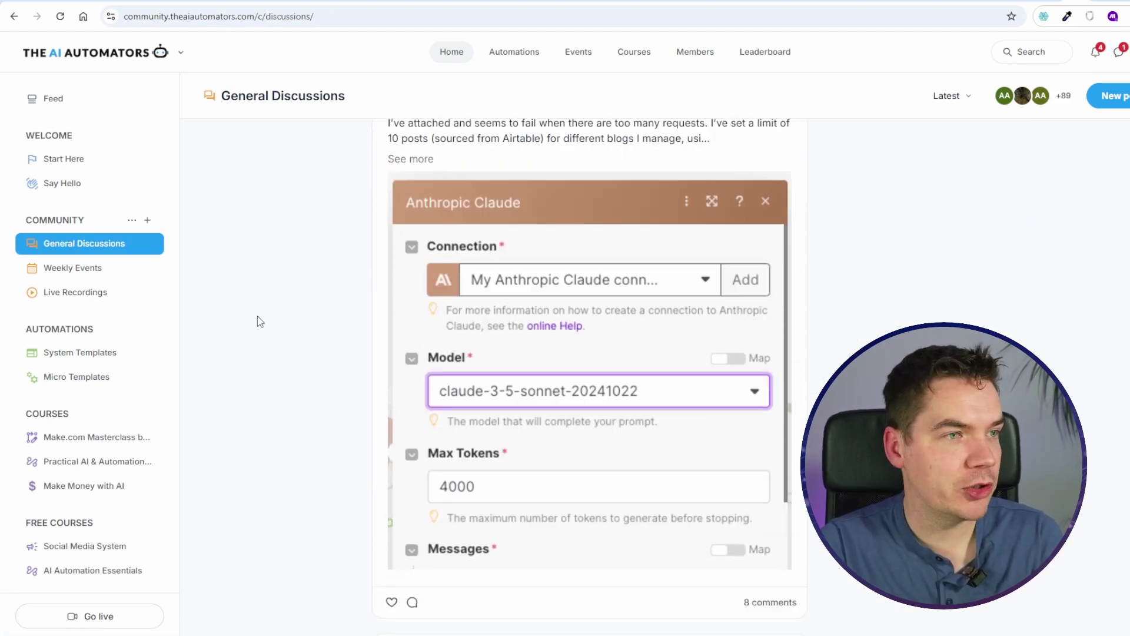
scroll(257, 321, "down", 4)
scroll(257, 321, "down", 1)
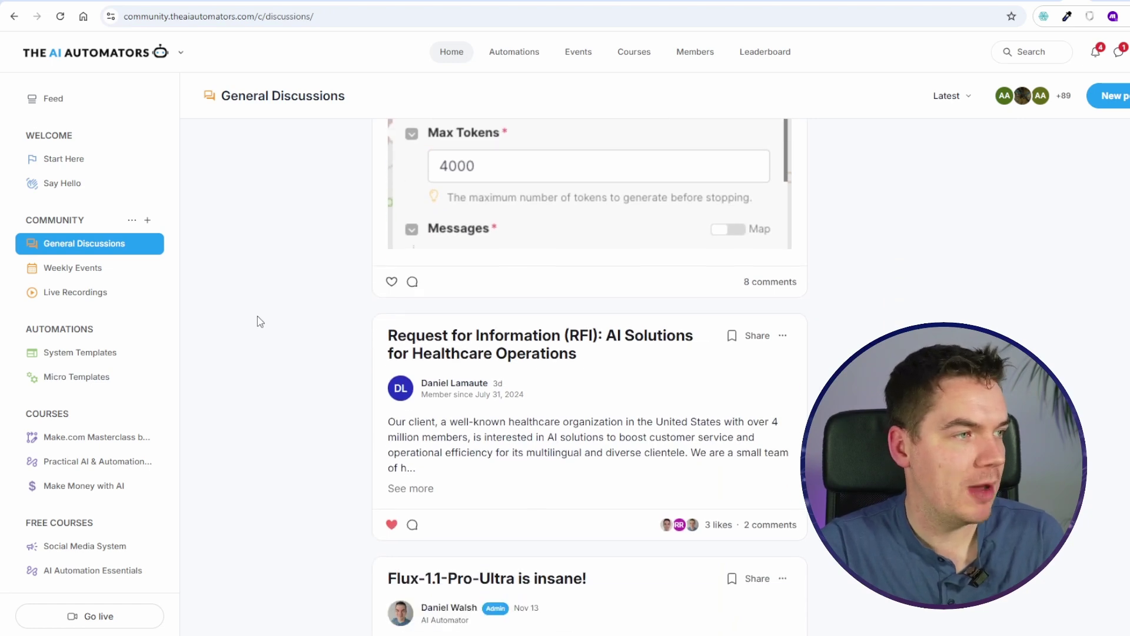
left_click(132, 272)
scroll(333, 306, "down", 1)
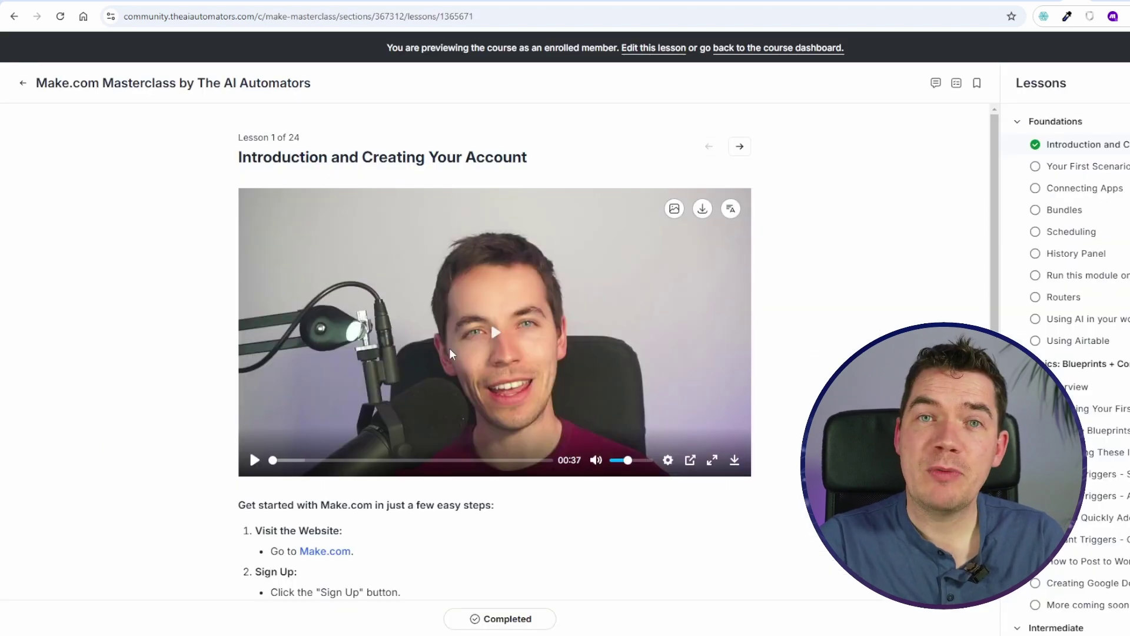
Step: Open lesson 2, Your First Scenario, then lesson 3, Connecting Apps
left_click(1070, 171)
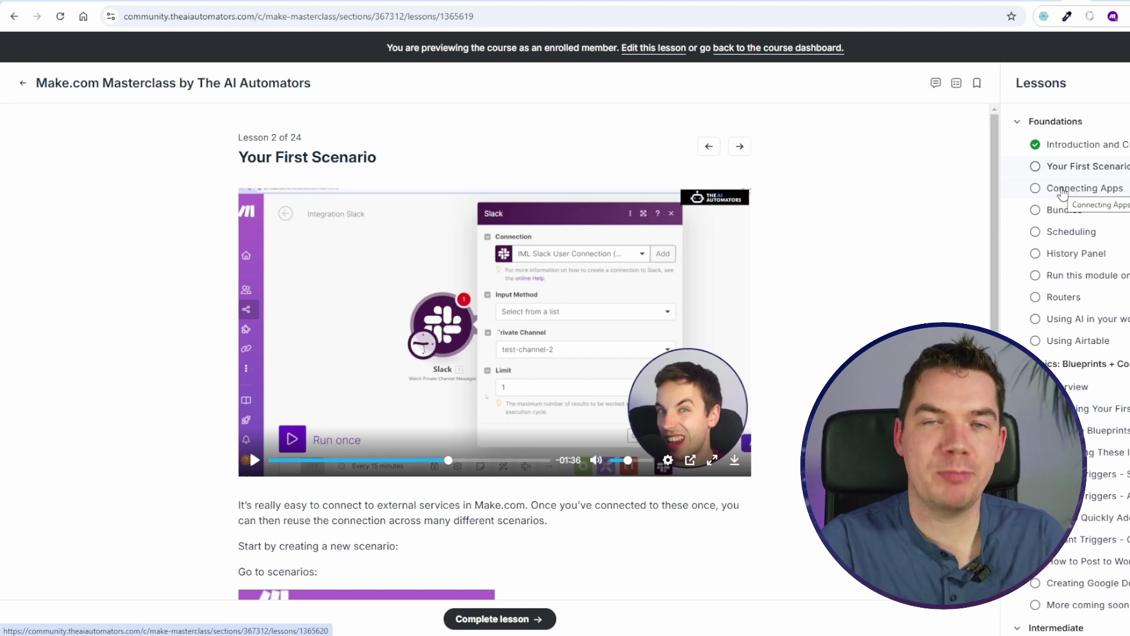
left_click(1063, 191)
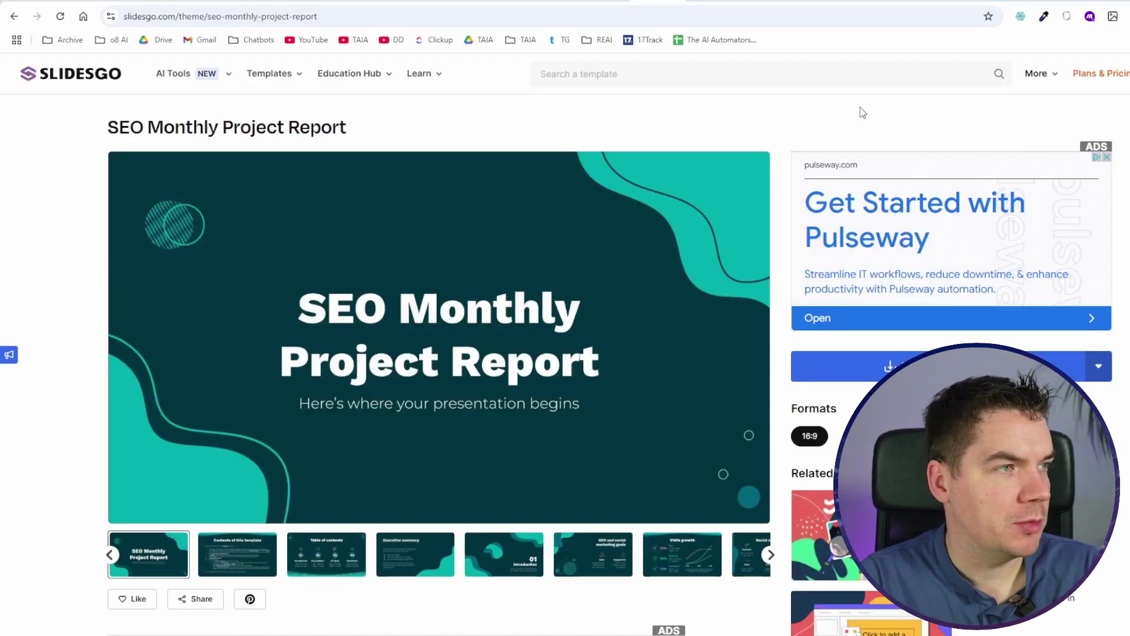
Step: Review the SEO Monthly Project Report template page on Slidesgo
mouse_move(101, 126)
left_mouse_down()
mouse_move(194, 127)
mouse_move(98, 116)
left_mouse_up()
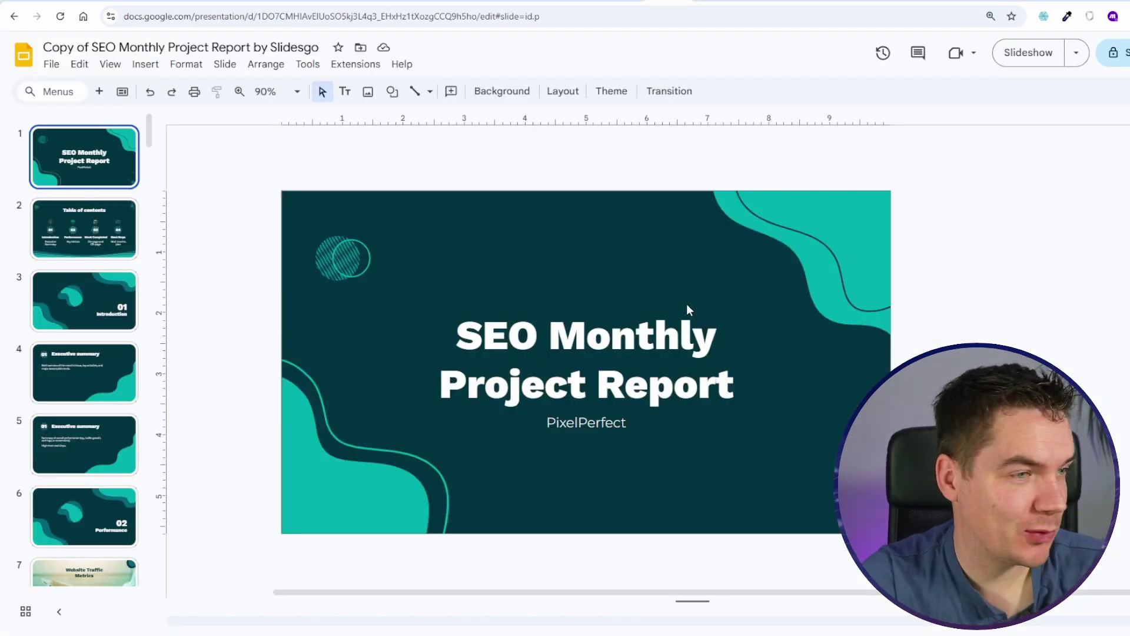
Step: Step from Table of contents through Executive summary and Website Traffic Metrics to slide 8, Total Sessions
key("Down")
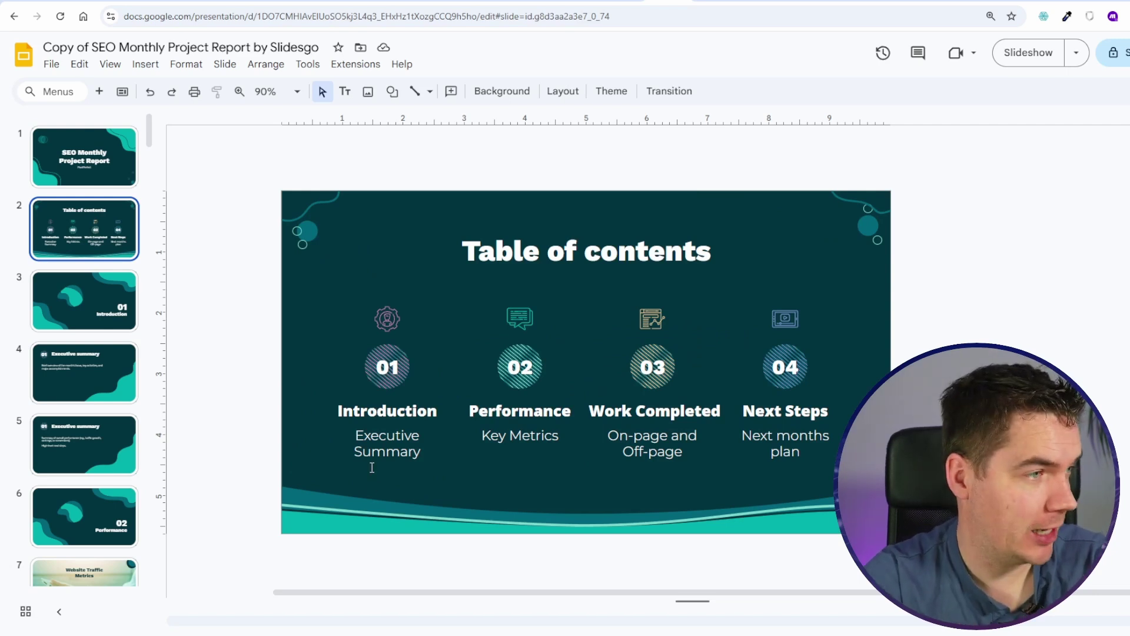
key("Down")
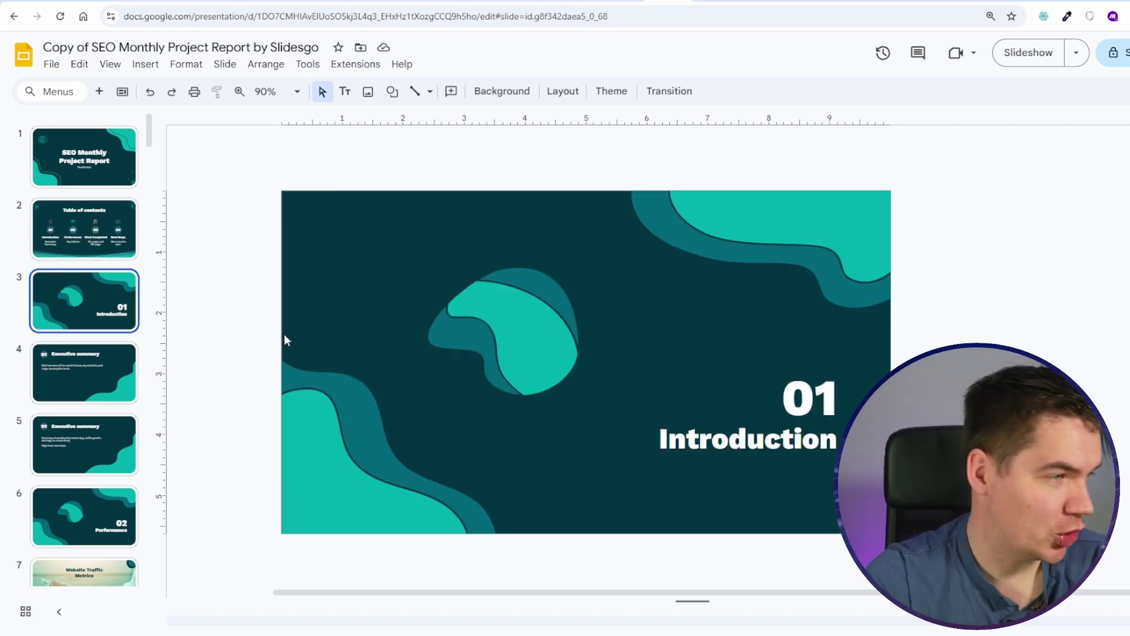
key("Down")
left_click(105, 443)
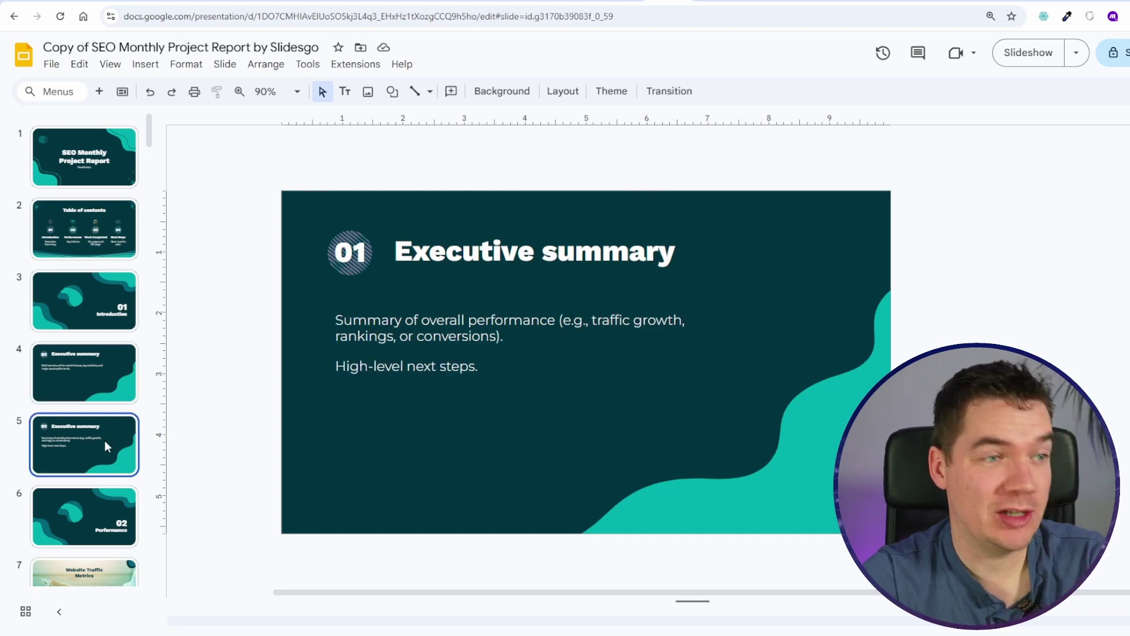
scroll(83, 341, "down", 4)
left_click(83, 340)
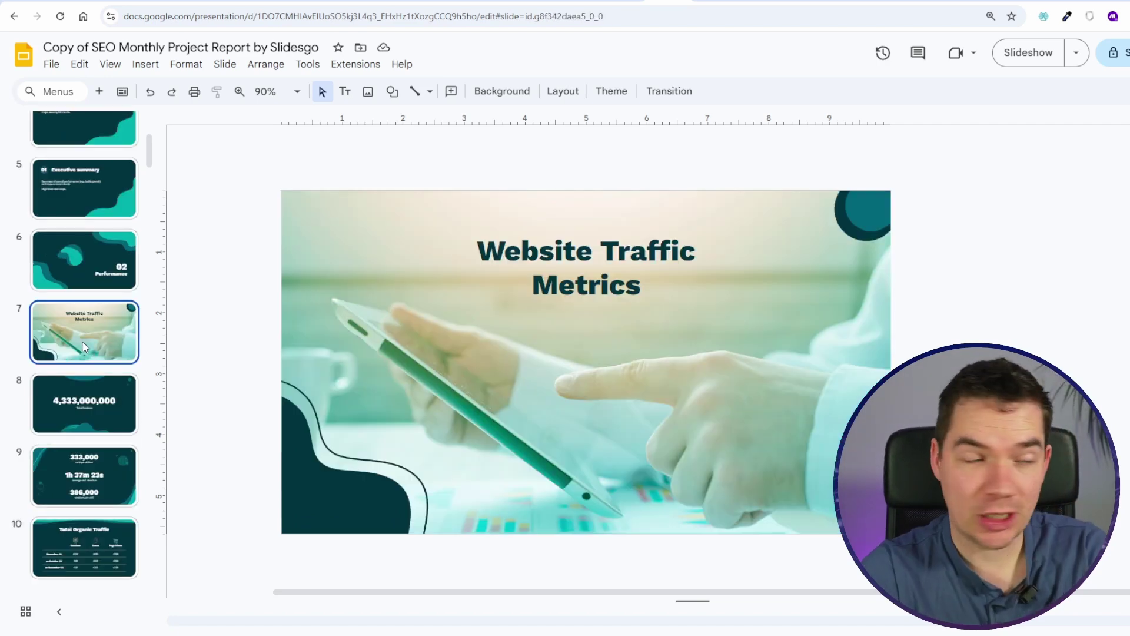
left_click(97, 414)
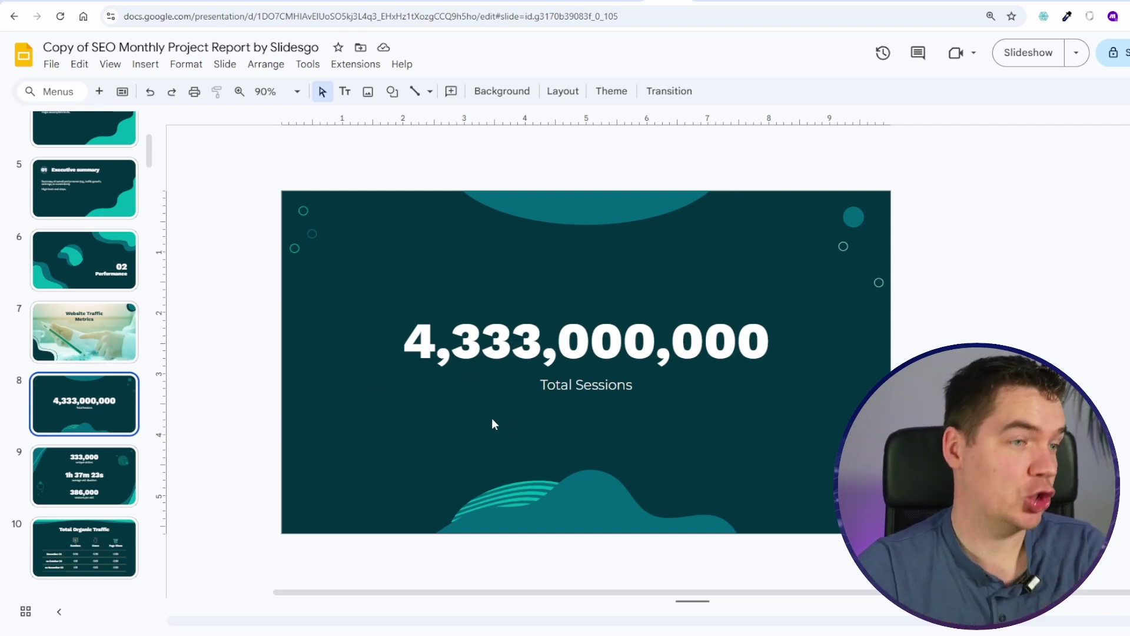
Step: View slides 9, 10 and 11 (unique visitors, Total Organic Traffic, New vs Returning Users), then slide 18
scroll(148, 412, "down", 1)
left_click(113, 412)
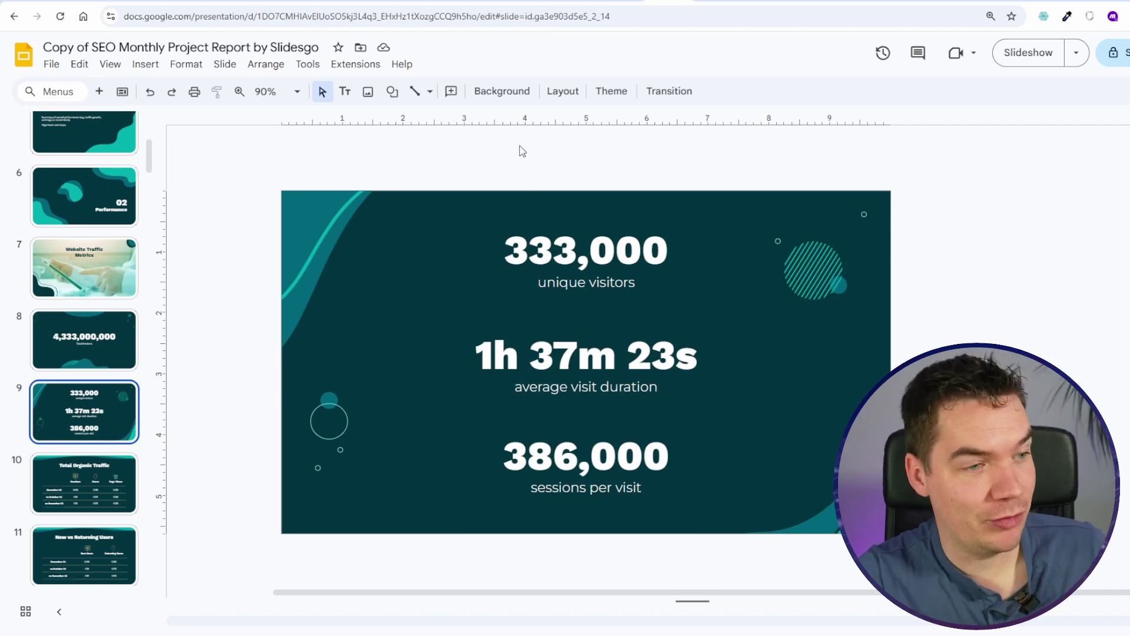
left_click(66, 499)
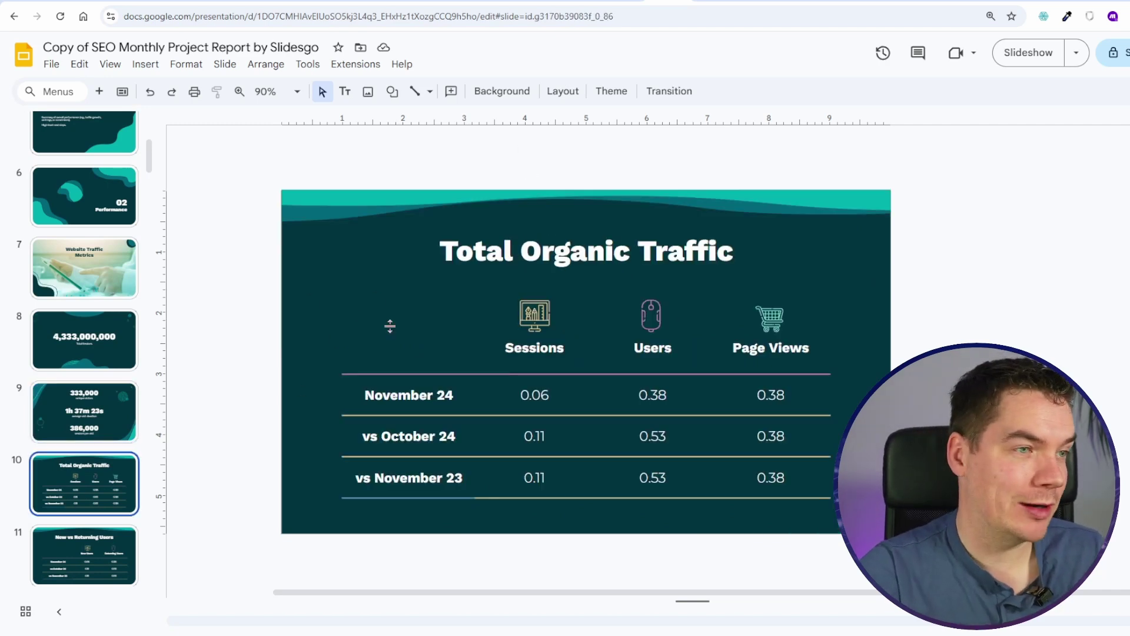
scroll(386, 324, "down", 1)
scroll(412, 330, "up", 1)
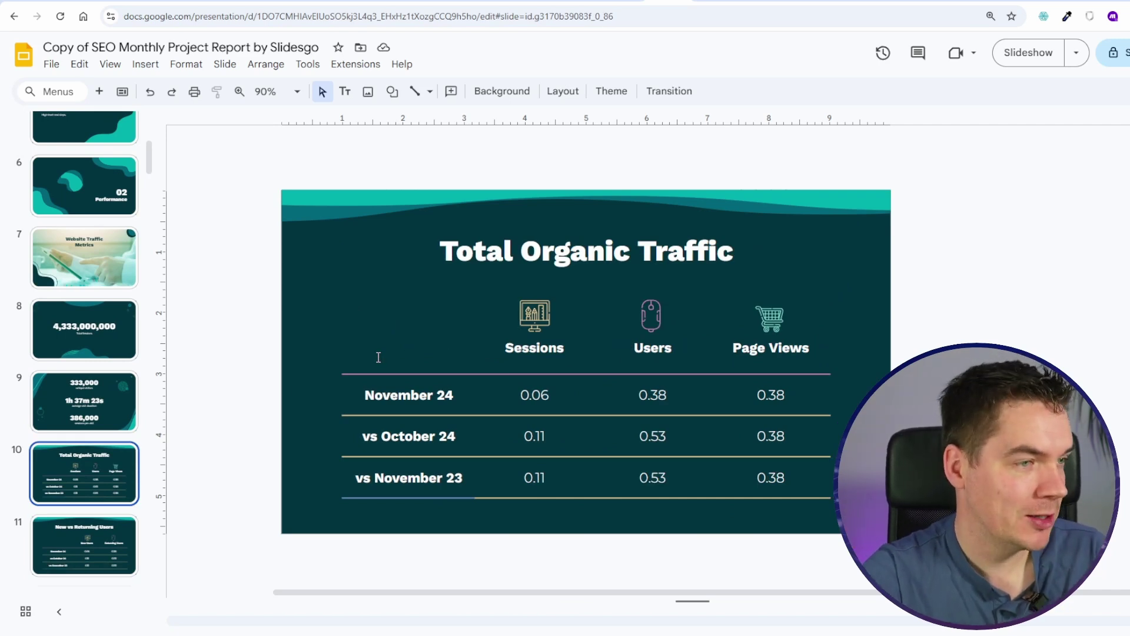
scroll(52, 468, "down", 2)
left_click(66, 450)
scroll(77, 423, "down", 7)
left_click(96, 404)
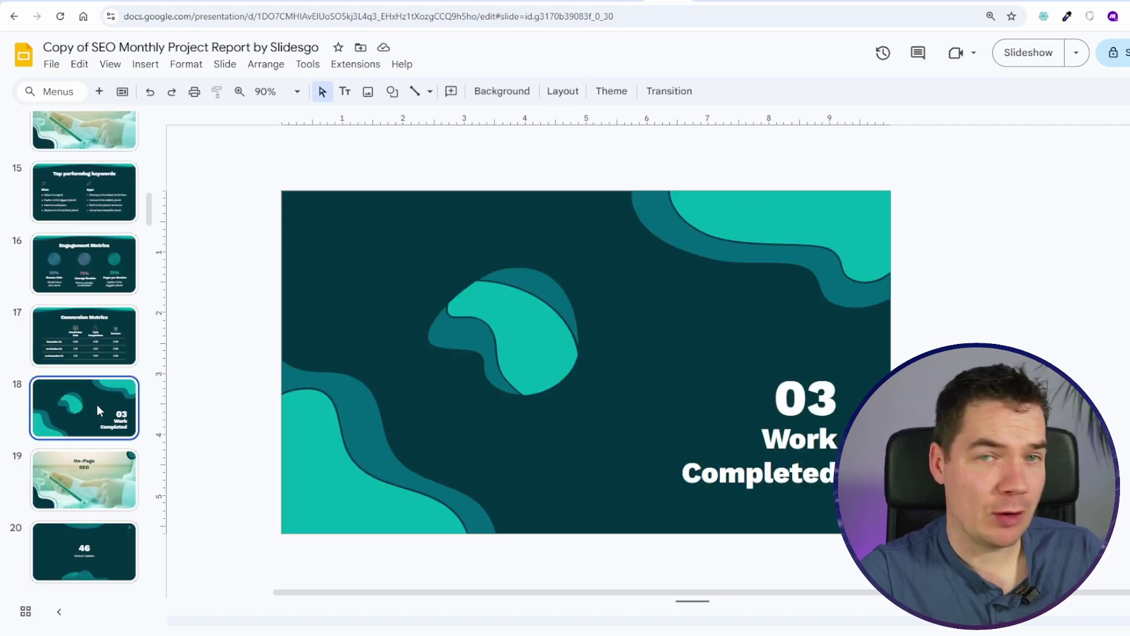
Step: Go through On-Page SEO, 46 Content Updates and New Backlinks Acquired to slide 25
scroll(97, 404, "down", 1)
left_click(101, 408)
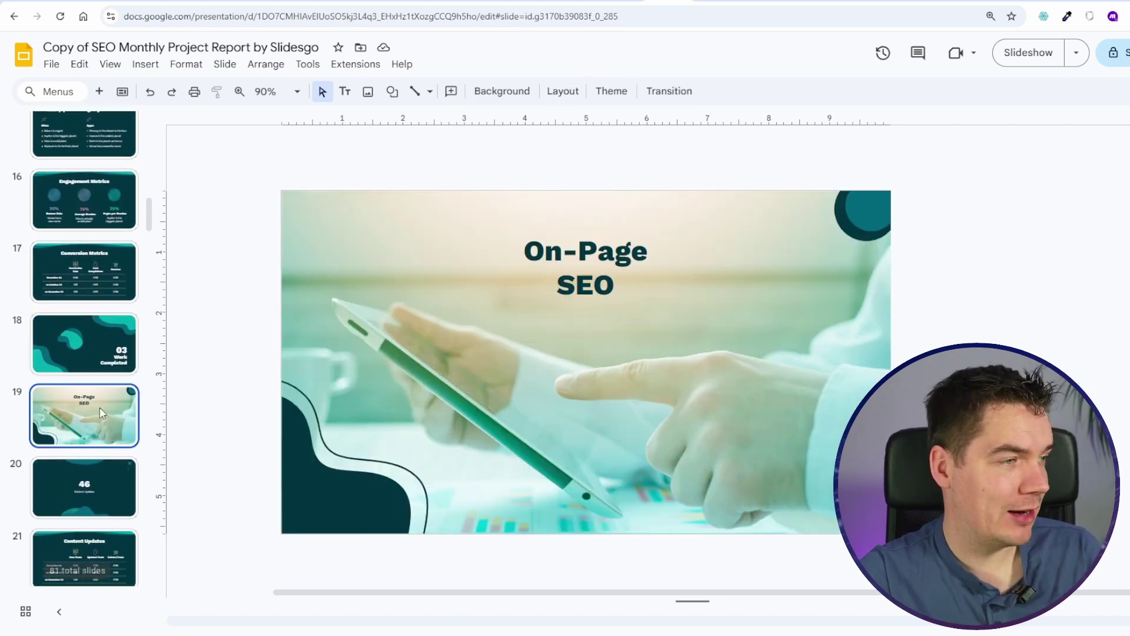
left_click(114, 465)
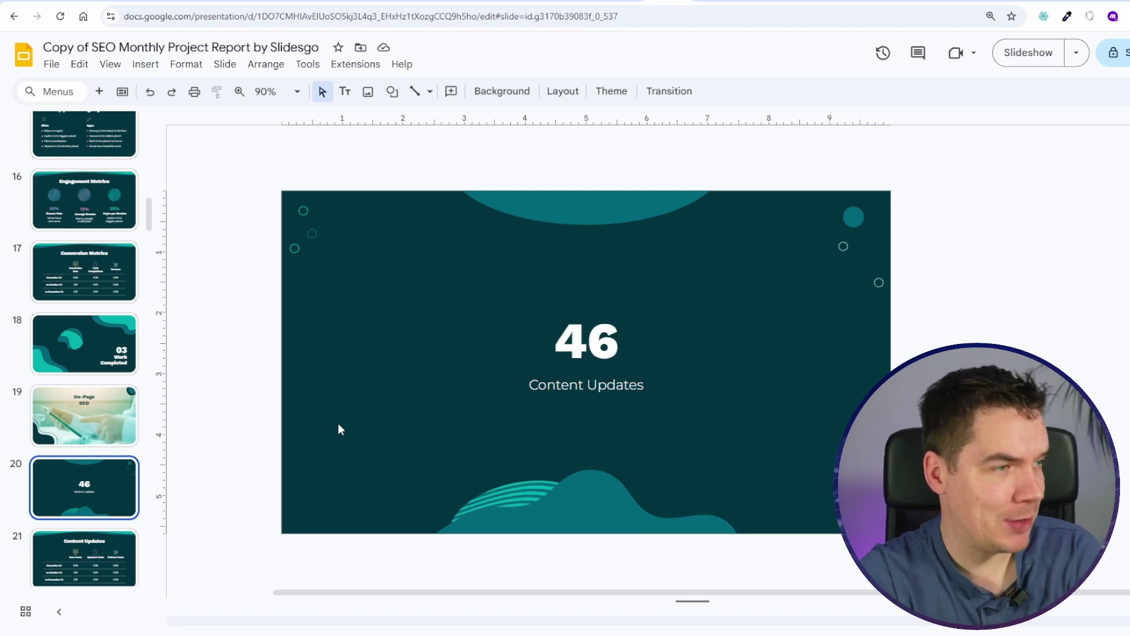
key("Down")
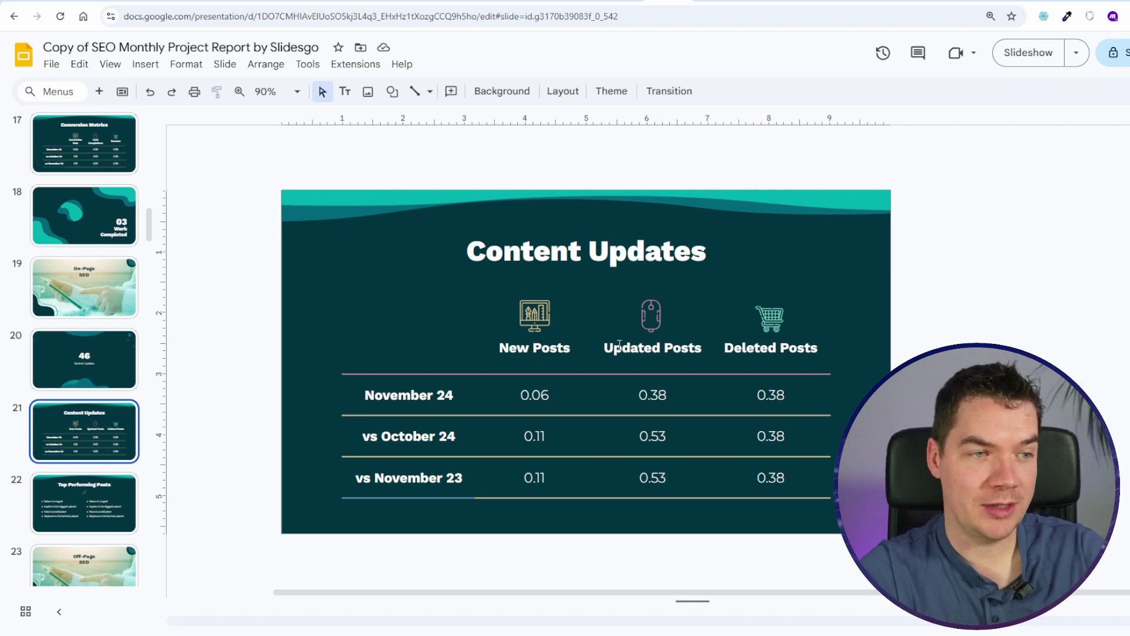
key("Down")
key("Down")
key("Down")
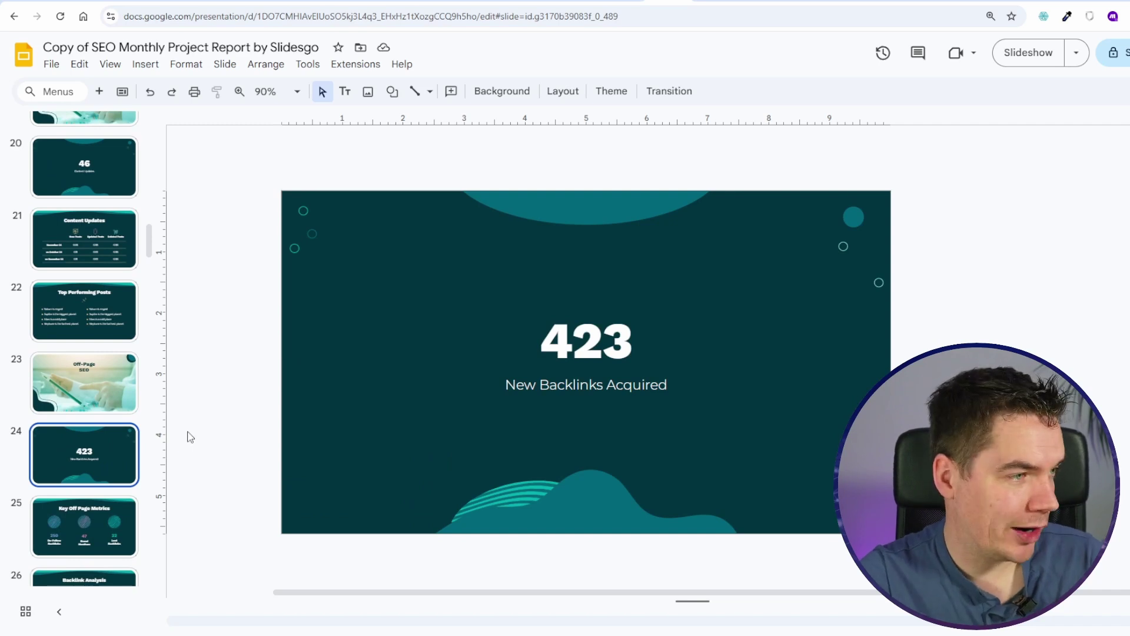
scroll(116, 396, "down", 3)
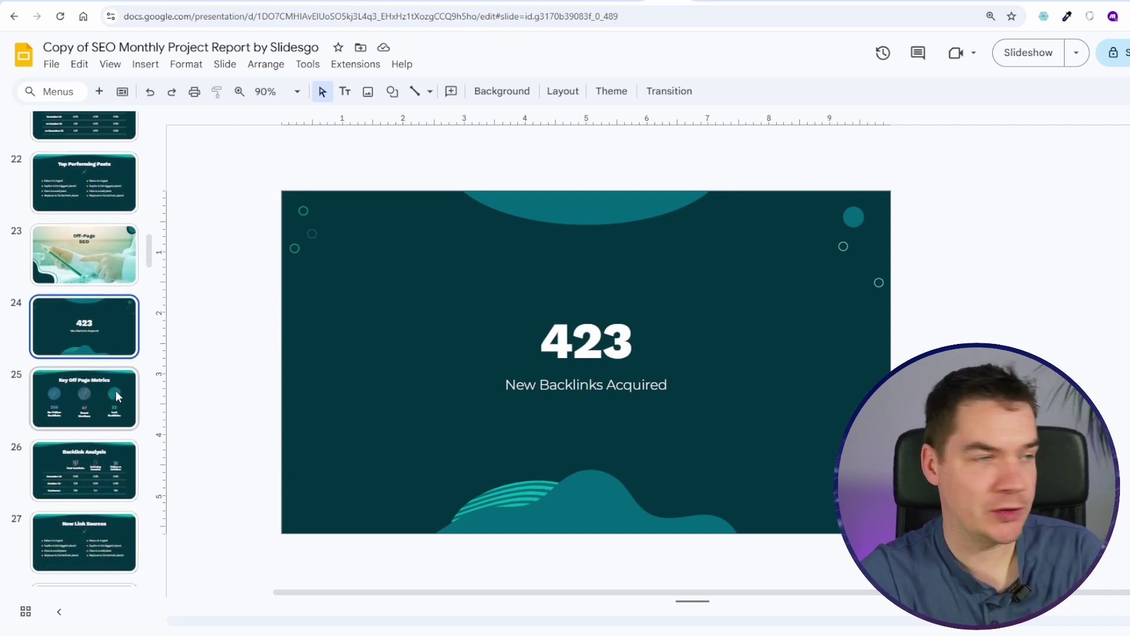
left_click(116, 390)
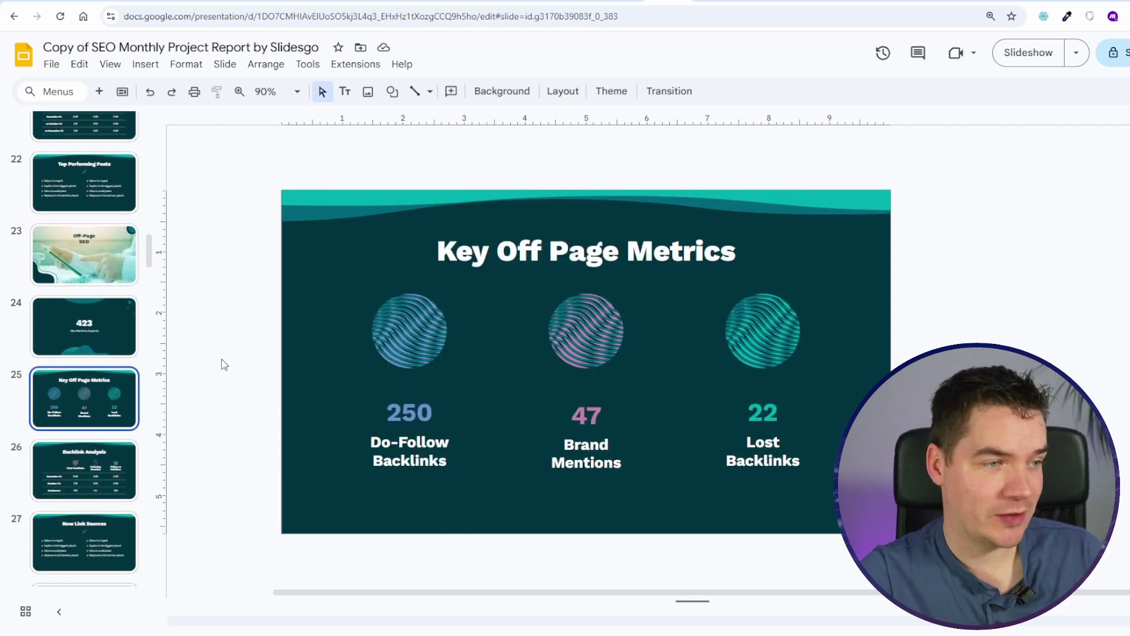
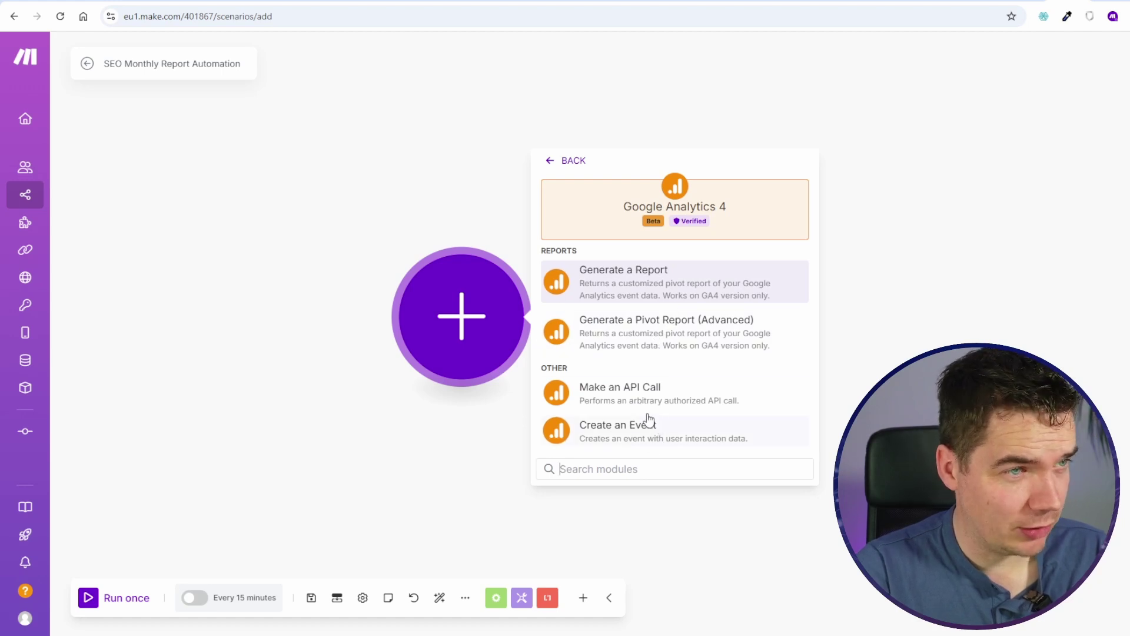
Step: Choose the GA4 'Generate a Report' action and set its date range to Last 30 days
left_click(698, 282)
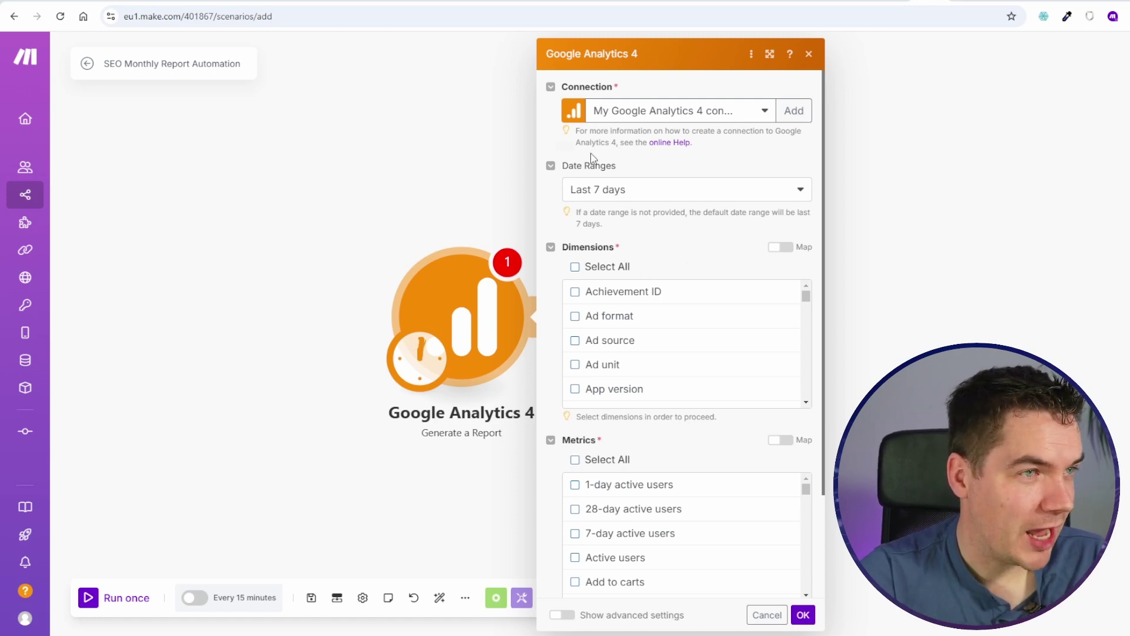
left_click(615, 198)
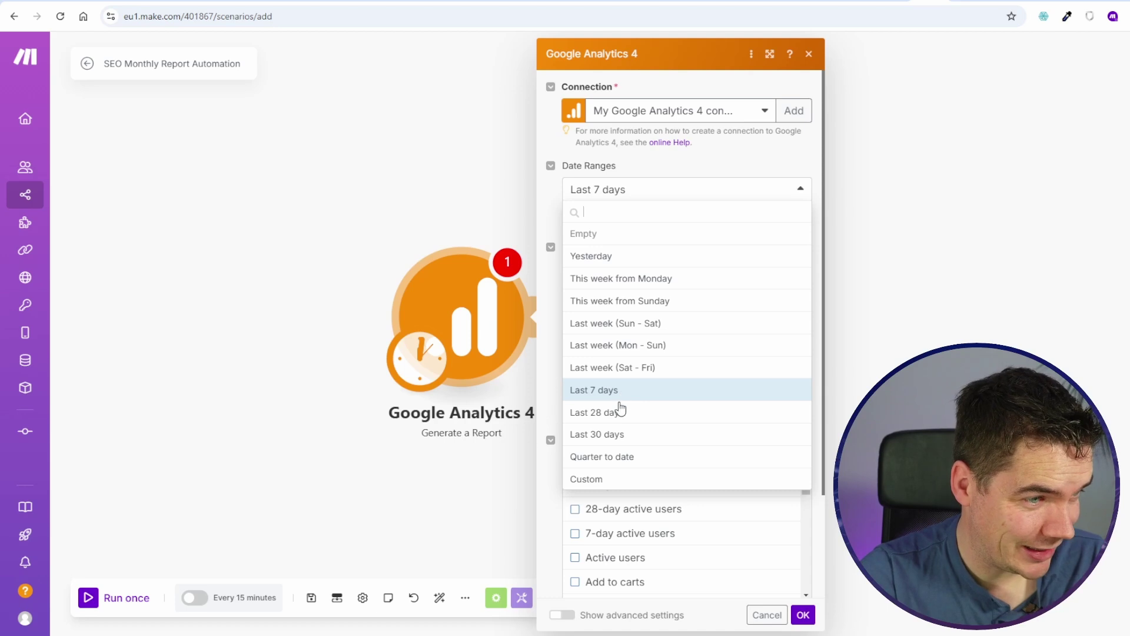
left_click(642, 390)
scroll(706, 330, "down", 10)
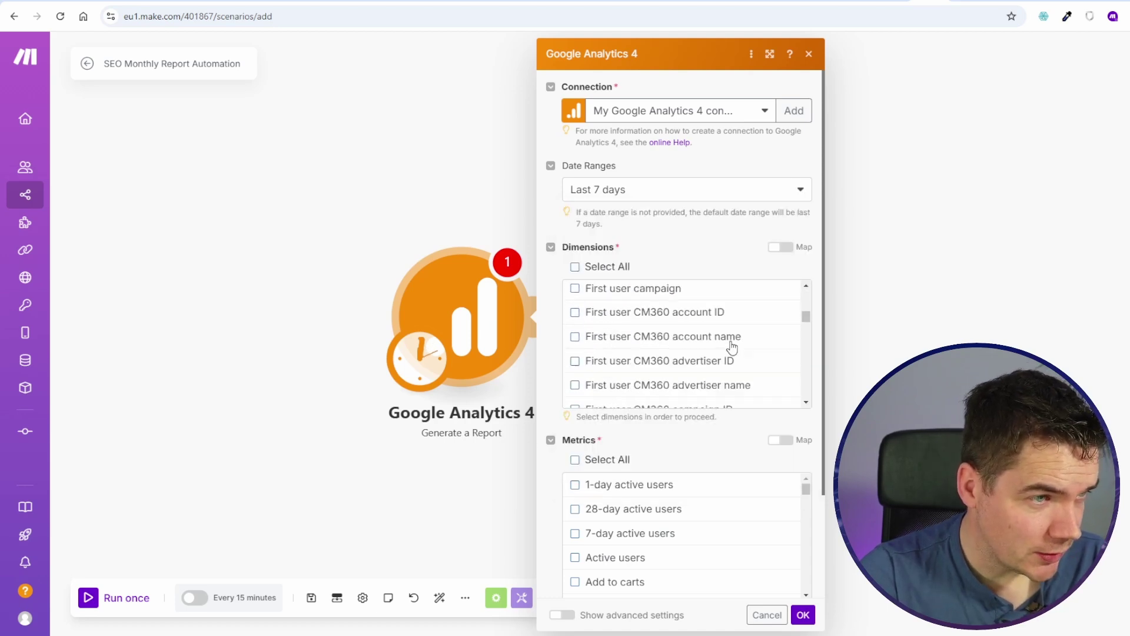
scroll(732, 347, "down", 5)
scroll(659, 412, "down", 10)
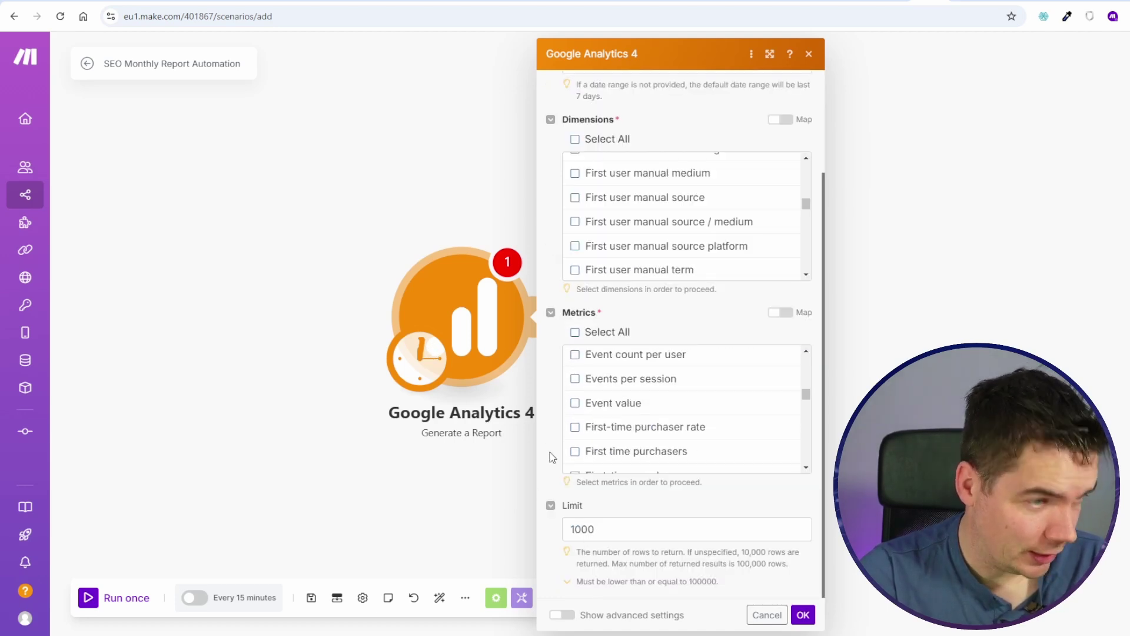
scroll(552, 458, "up", 2)
left_click(625, 191)
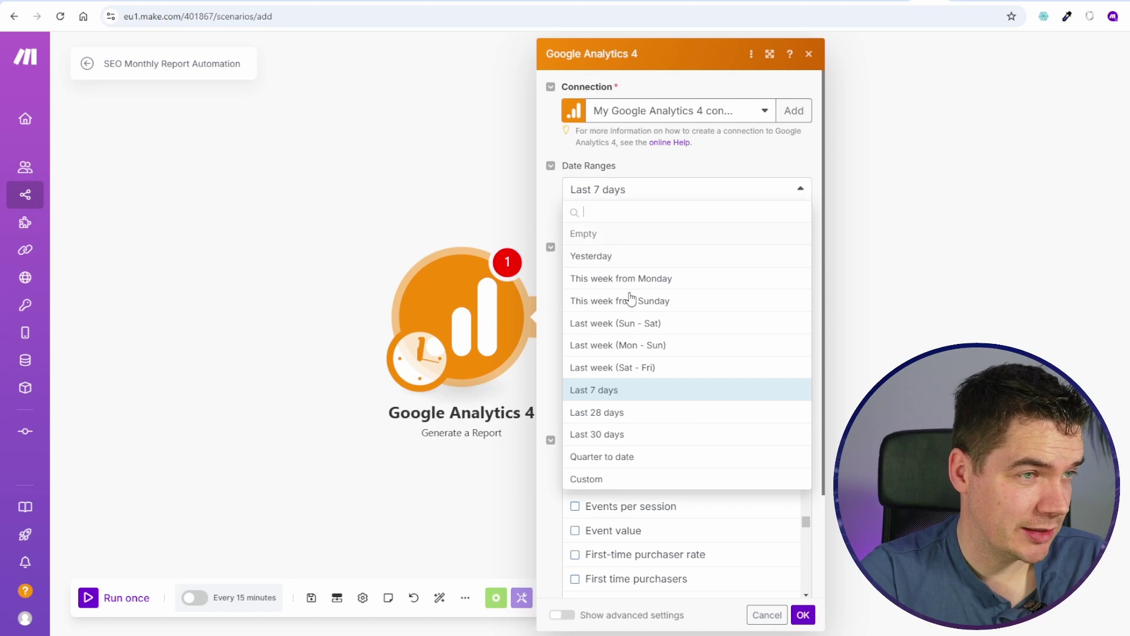
left_click(587, 437)
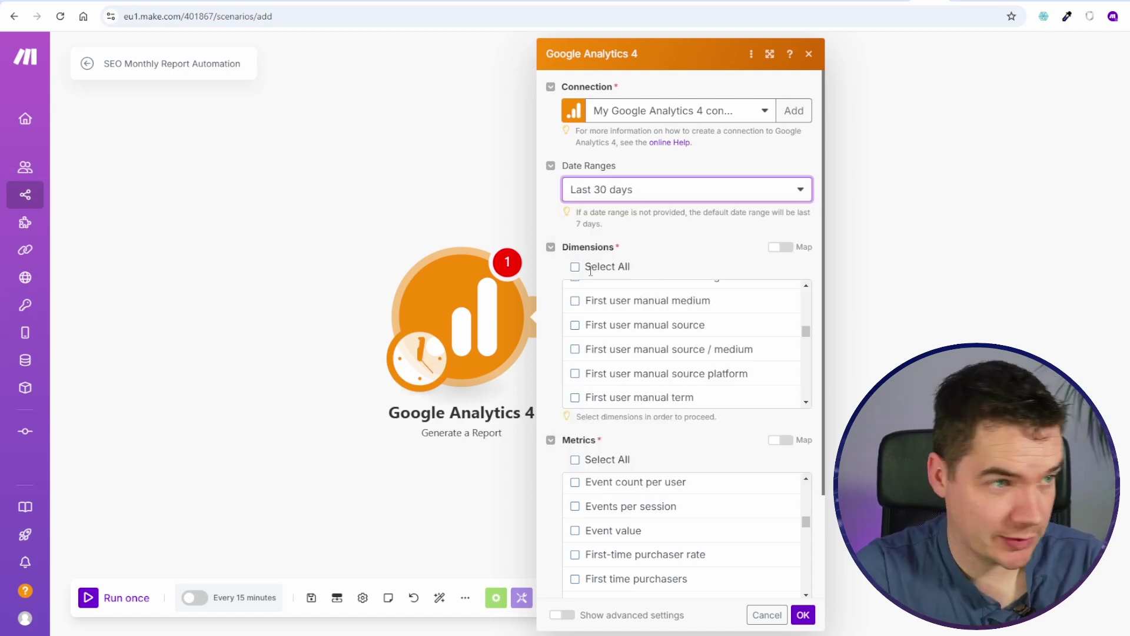
Step: Add Sessions to the report metrics and save the module settings
left_click(618, 190)
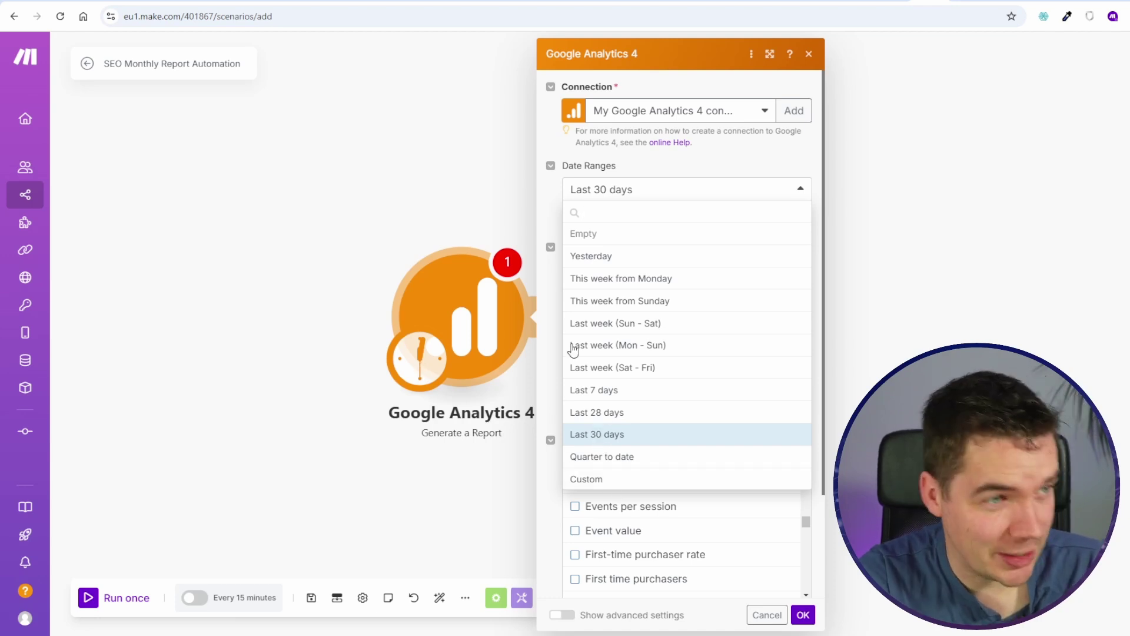
scroll(545, 491, "down", 3)
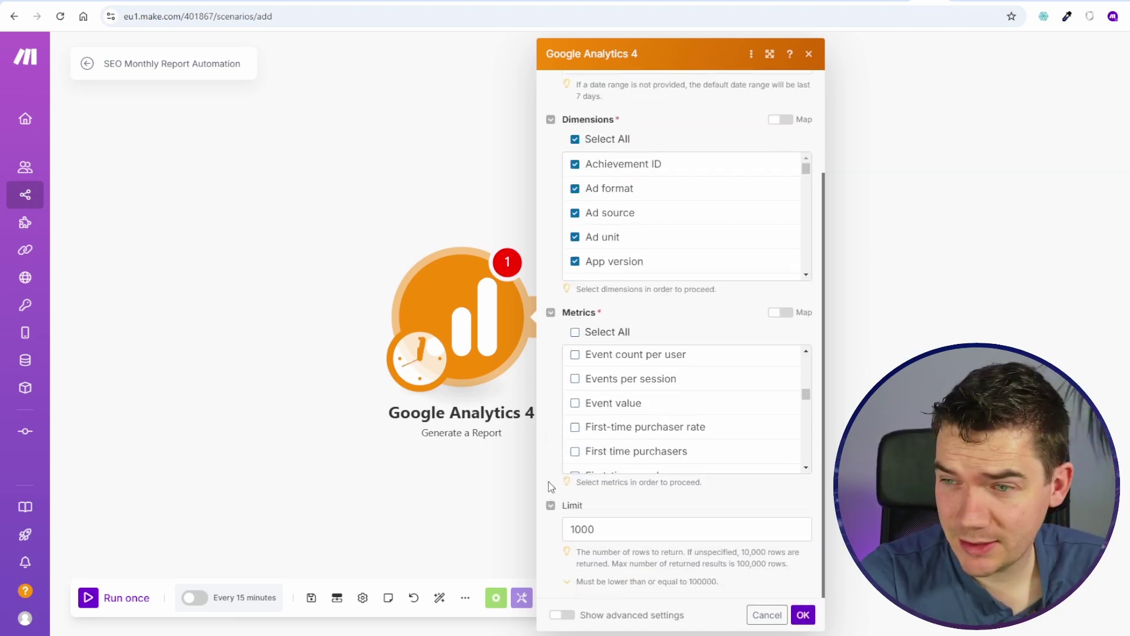
left_click_drag(806, 395, 806, 360)
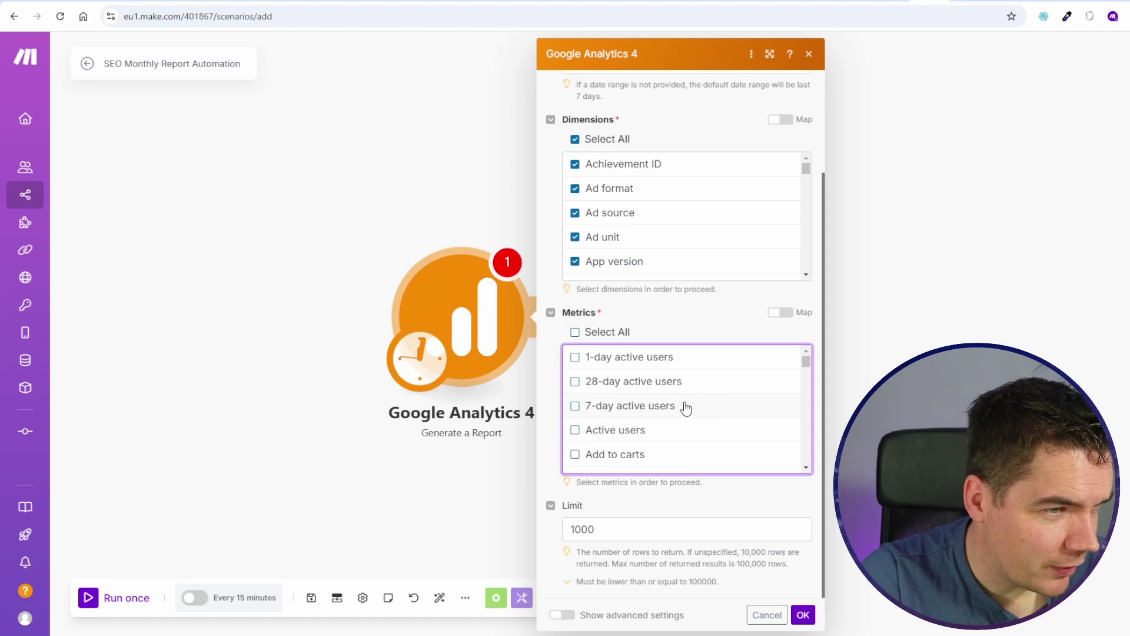
scroll(685, 419, "down", 10)
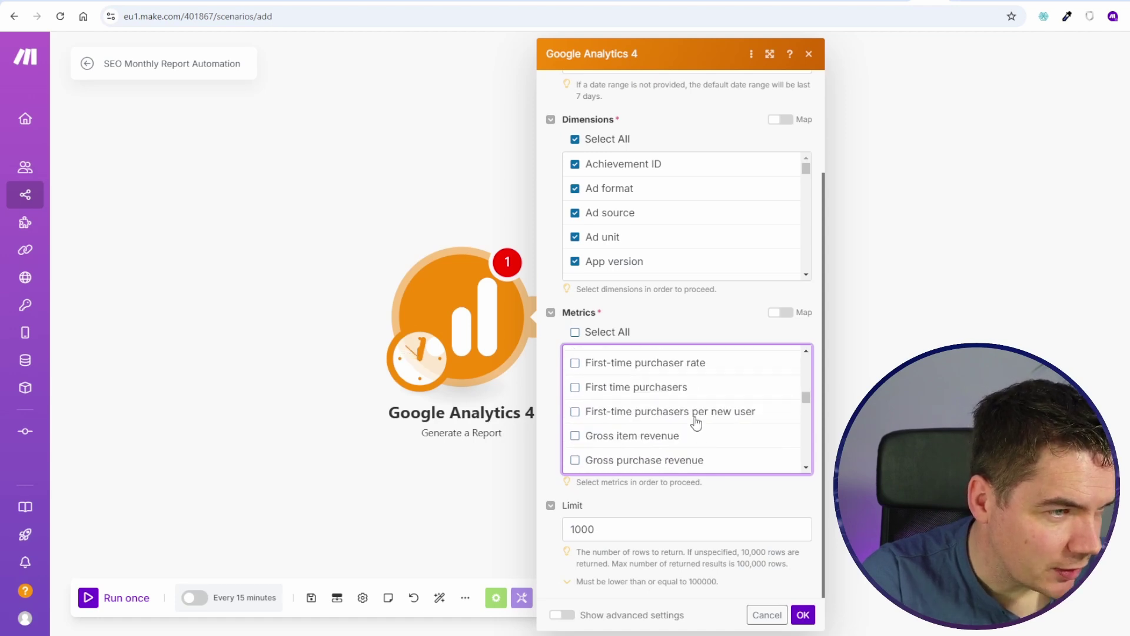
scroll(688, 421, "up", 3)
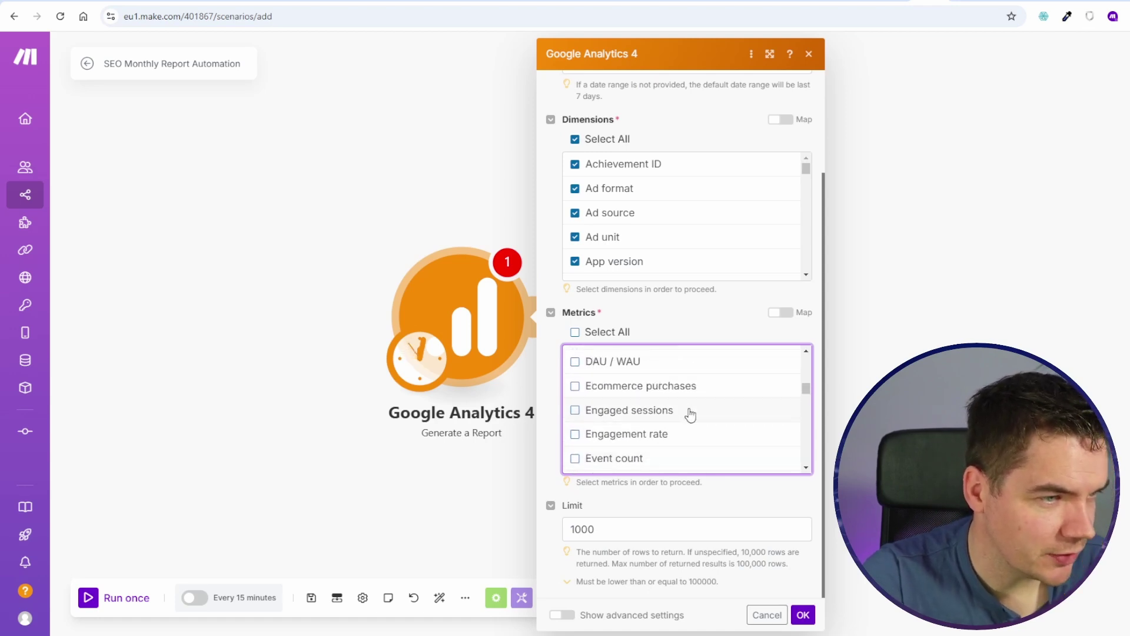
scroll(718, 411, "down", 3)
left_click_drag(809, 400, 807, 465)
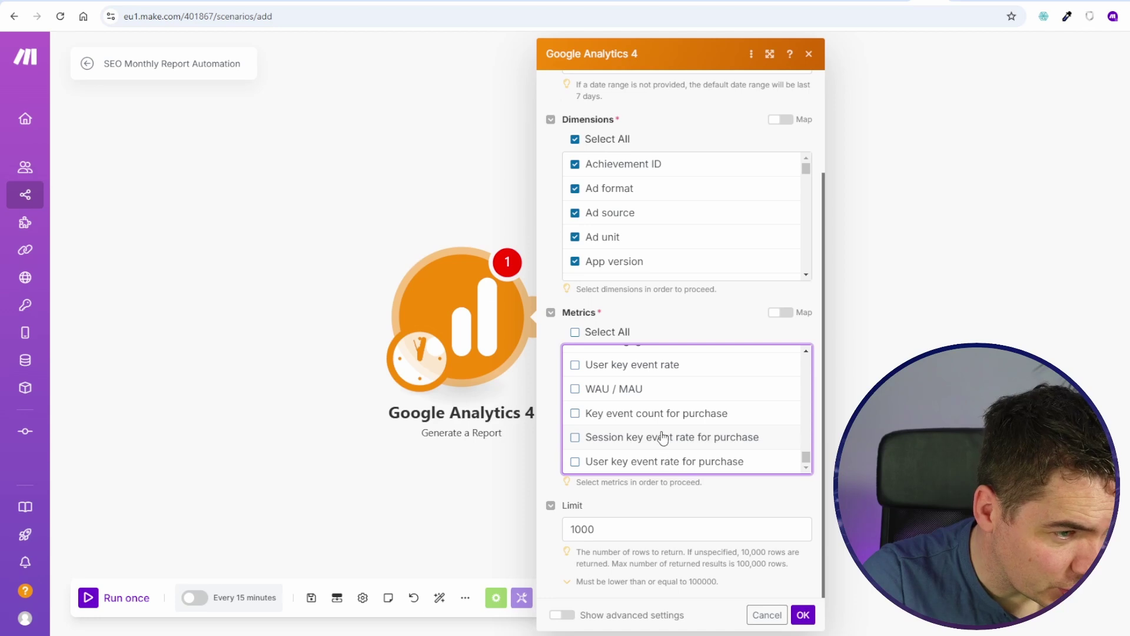
scroll(647, 429, "up", 5)
left_click(575, 418)
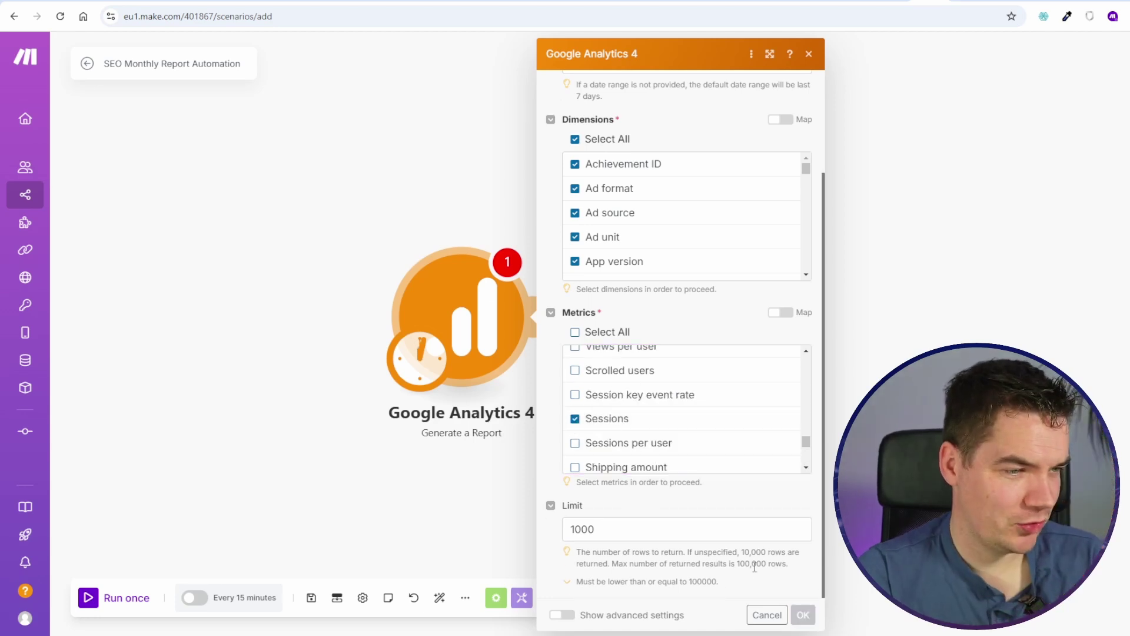
left_click(803, 614)
Step: Run the scenario once, dismiss the resulting error, and reopen the GA4 module settings
left_click(111, 597)
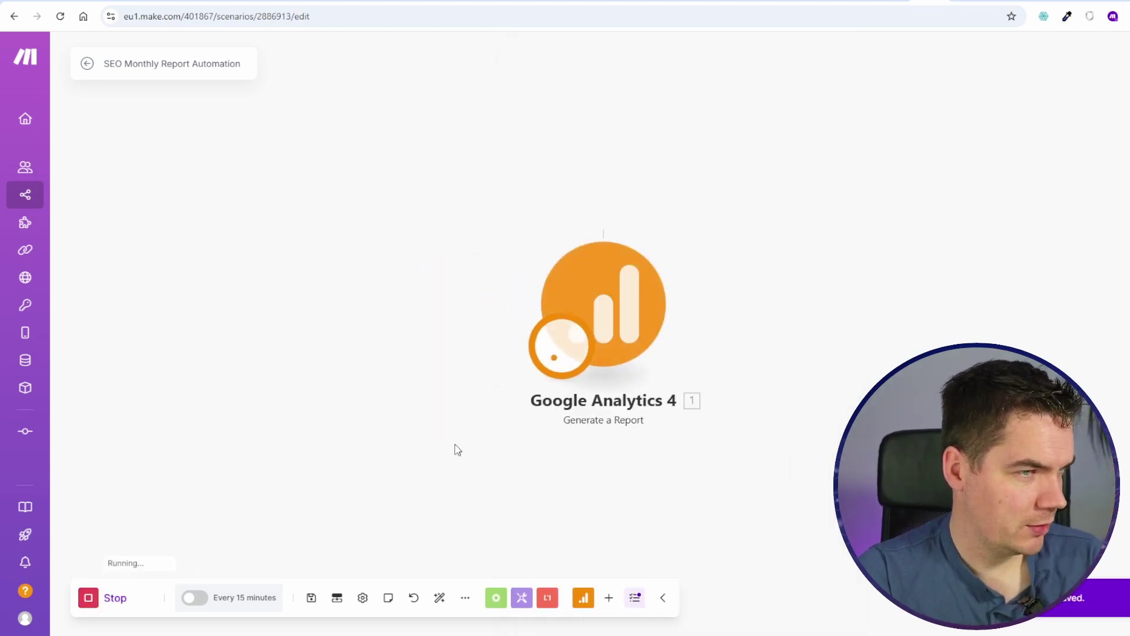
left_click(642, 155)
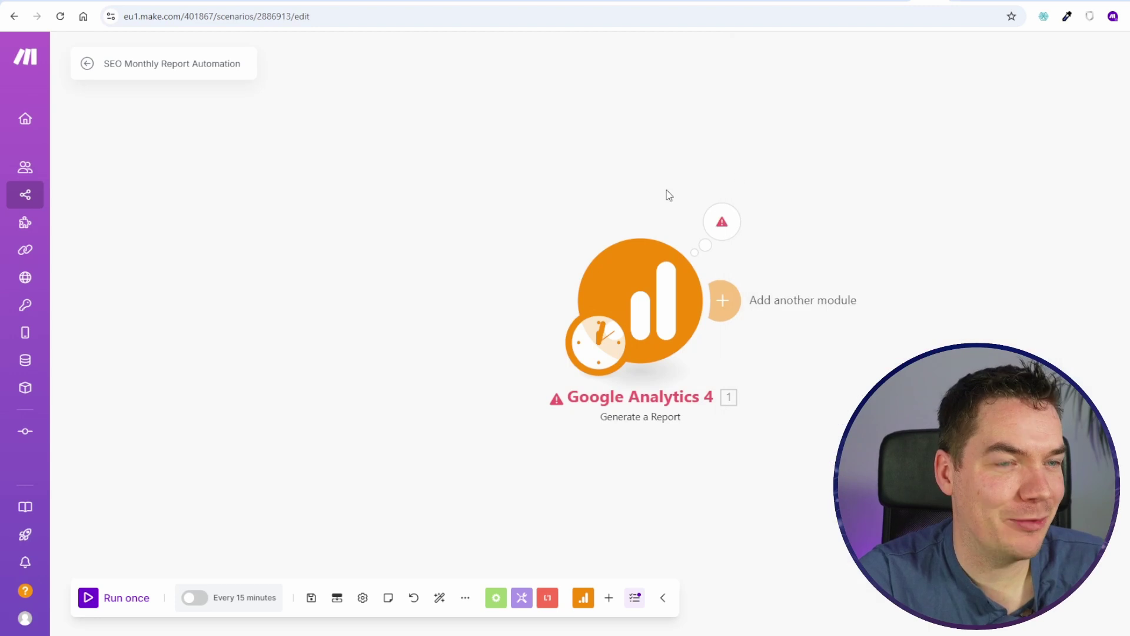
left_click(682, 304)
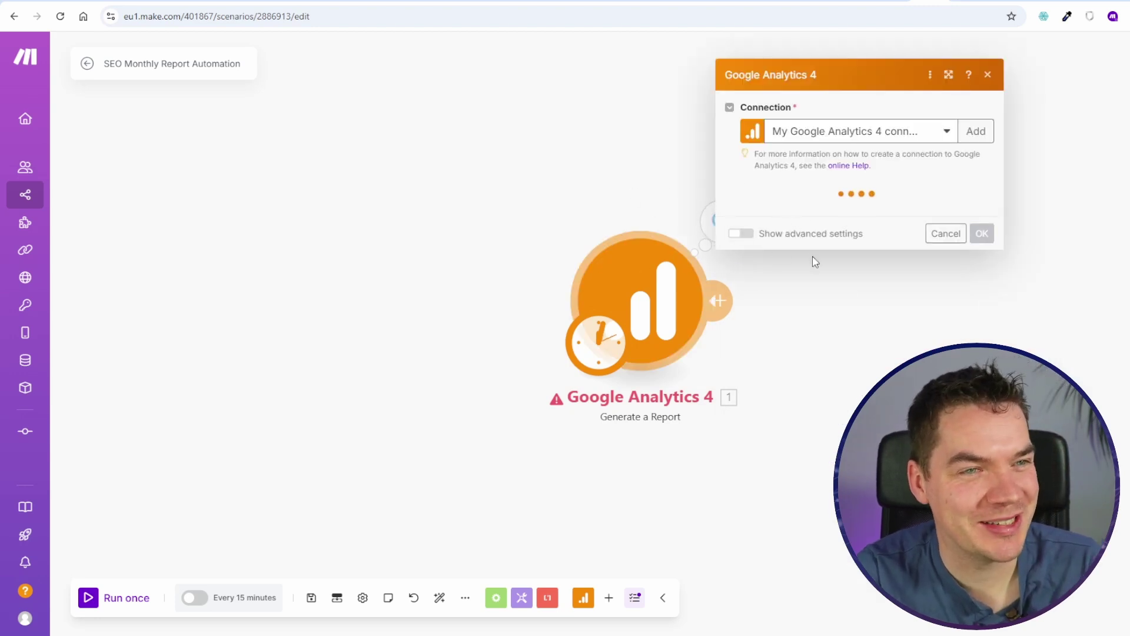
scroll(839, 312, "down", 5)
left_click_drag(839, 312, 838, 378)
Step: Ask ChatGPT in a new tab what a dimension is in Google Analytics 4
key("ctrl+t")
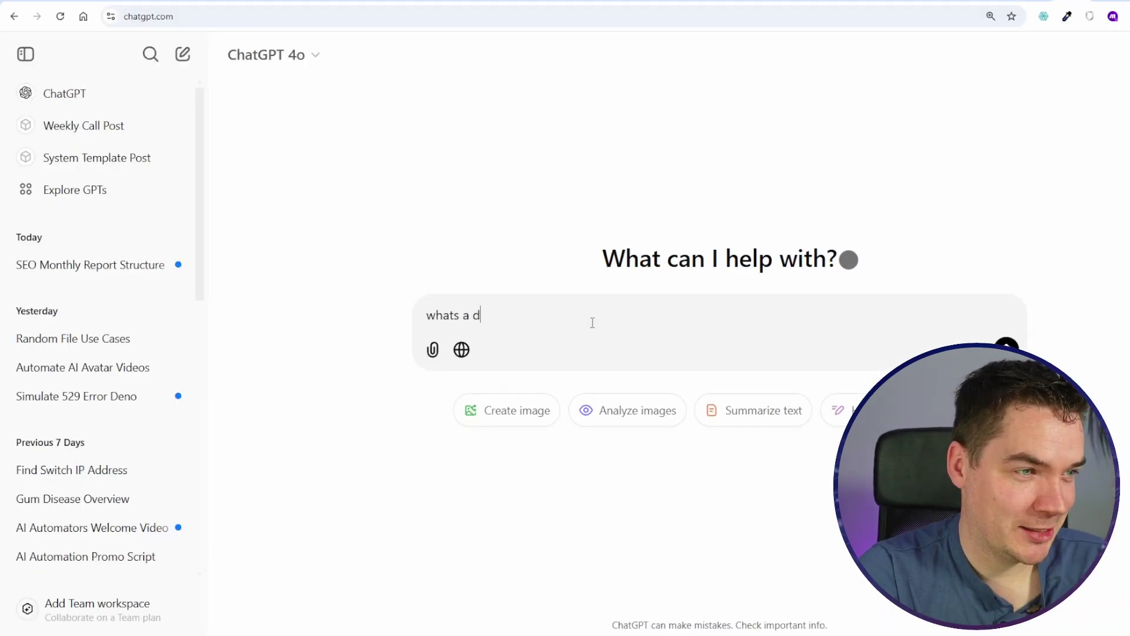
type("imenion")
key("BackSpace")
key("BackSpace")
type("ion in google anal")
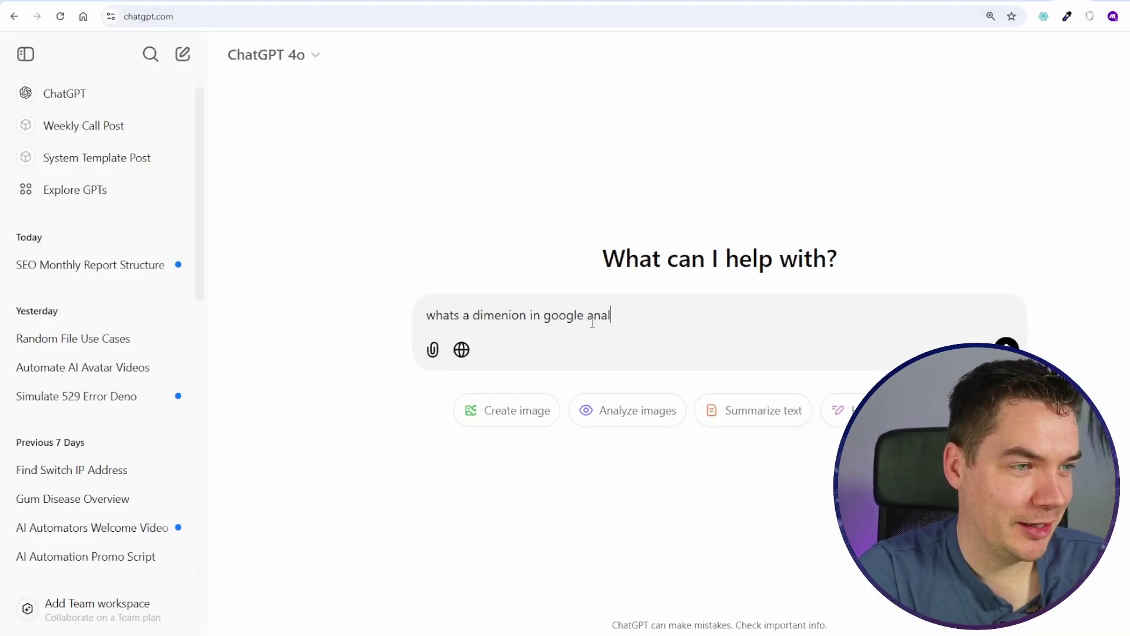
type("ytic 4")
key("Return")
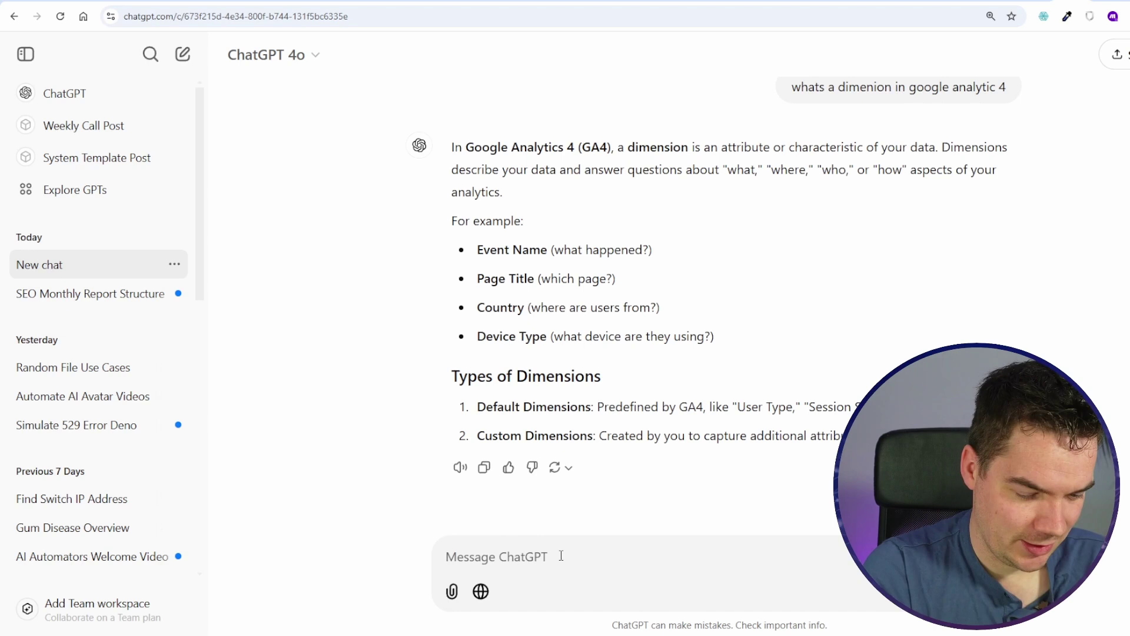
Step: Ask which dimension gives sessions for 30 days, then tick Date as the report dimension
type("i want to get the number of sessions for the last 30 days what dimentio")
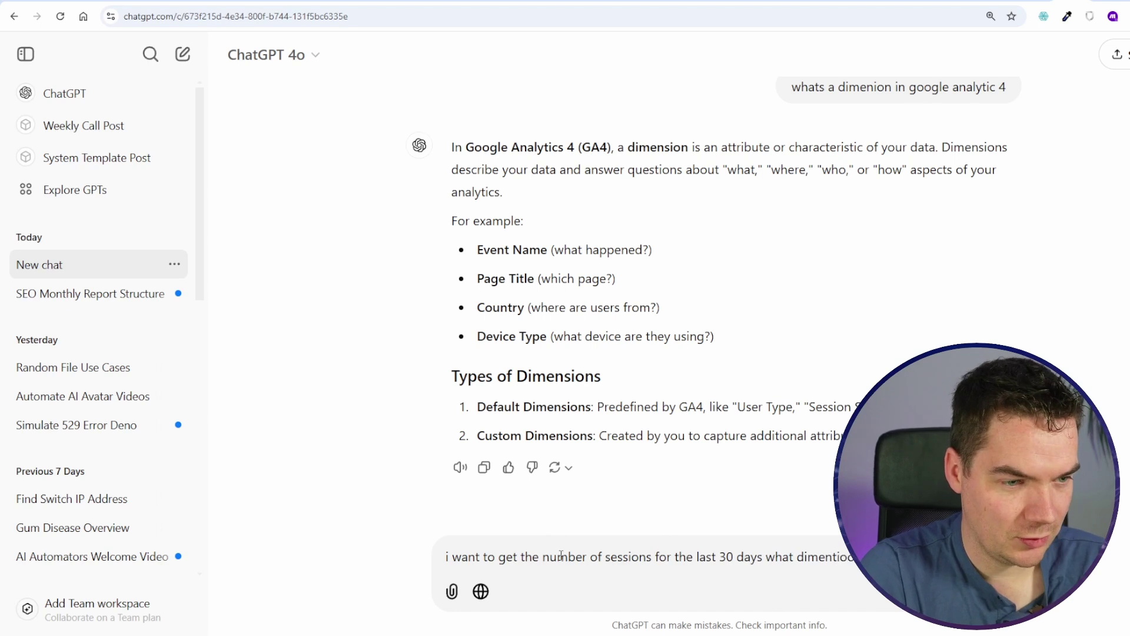
key("Return")
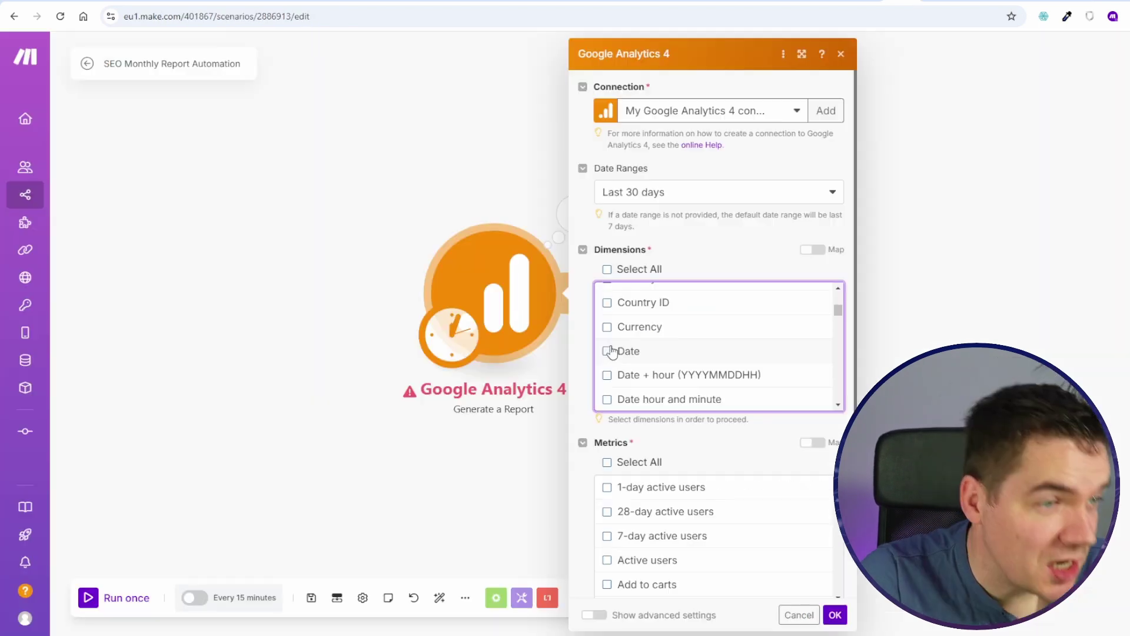
left_click(607, 352)
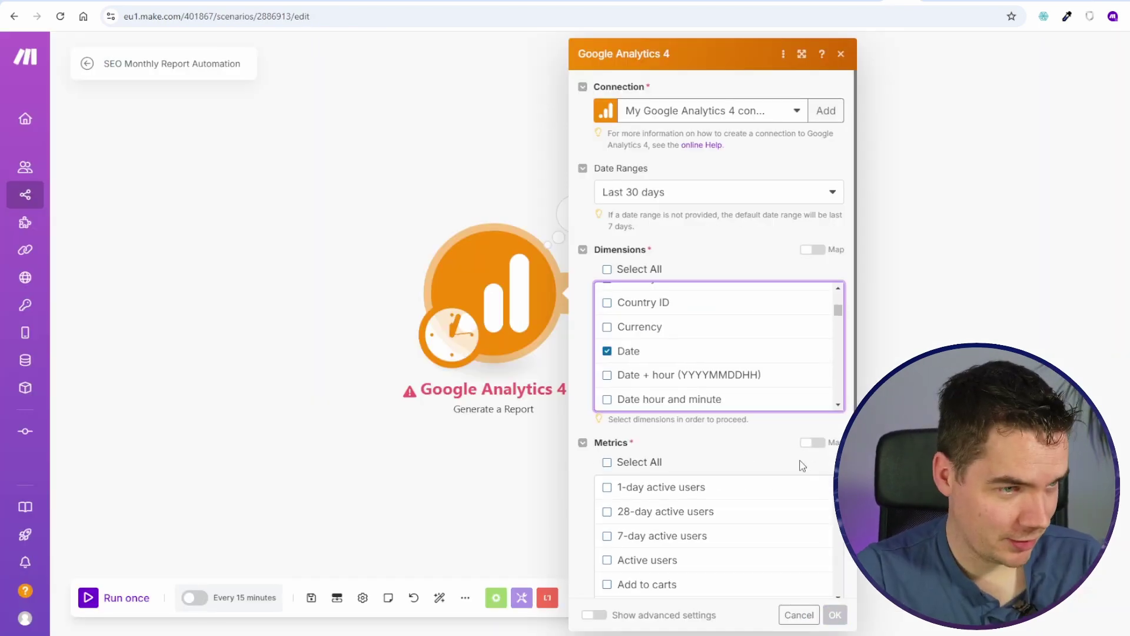
Step: Run the report with the Date dimension, check daily Sessions in bundles 6 and 7, and reopen the module
left_click(835, 615)
left_click(310, 597)
left_click(115, 598)
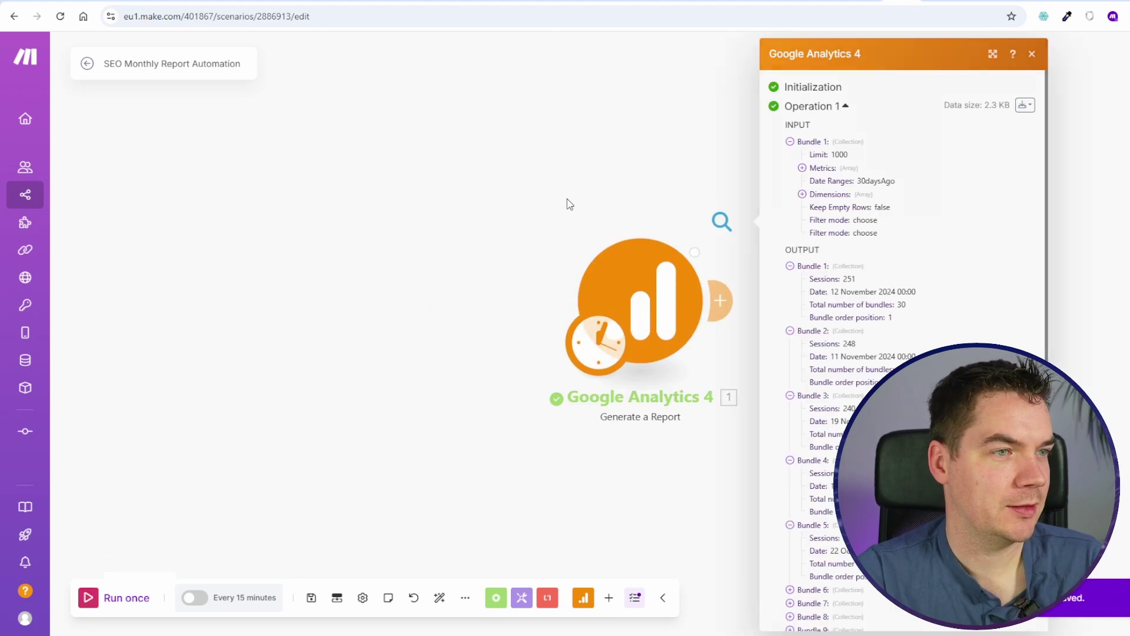
scroll(728, 313, "down", 2)
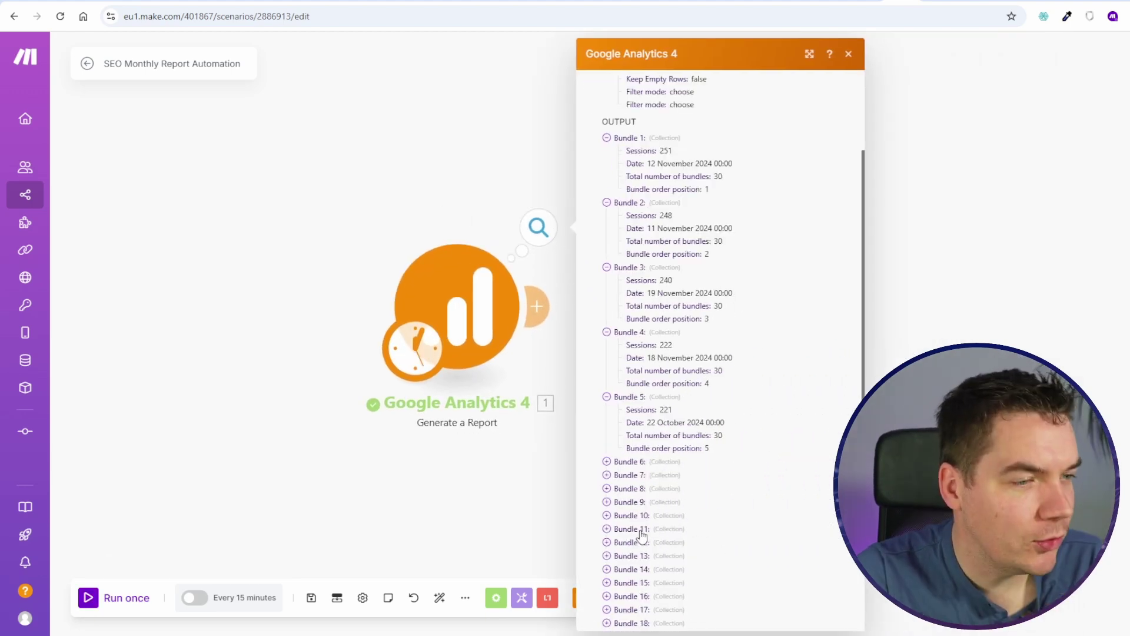
left_click(631, 462)
scroll(629, 482, "down", 1)
left_click(629, 462)
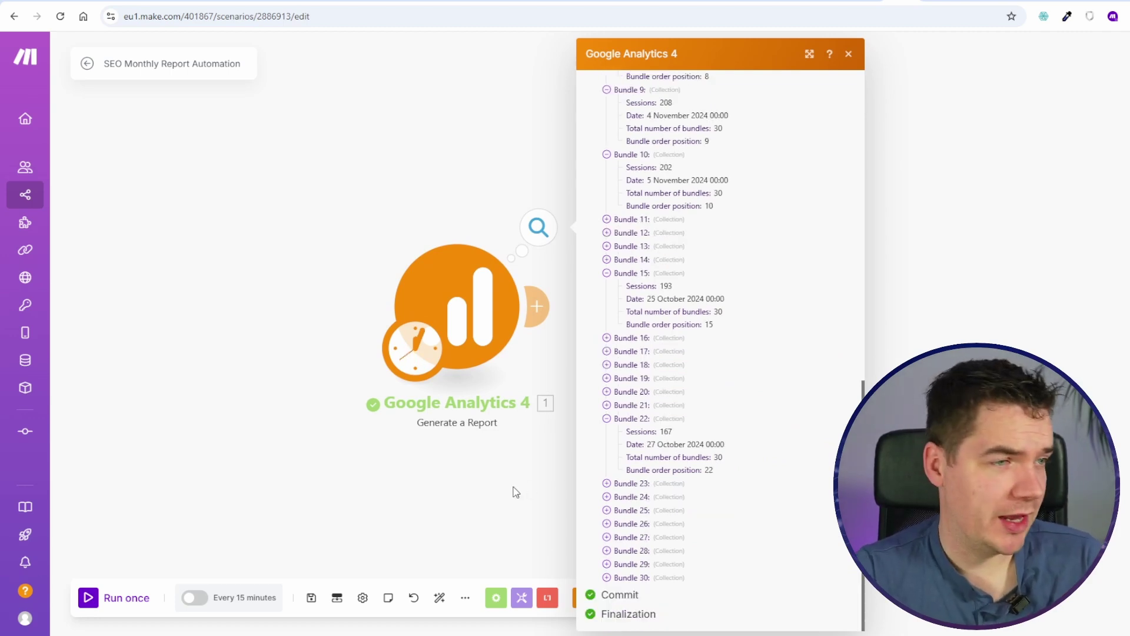
left_click(515, 492)
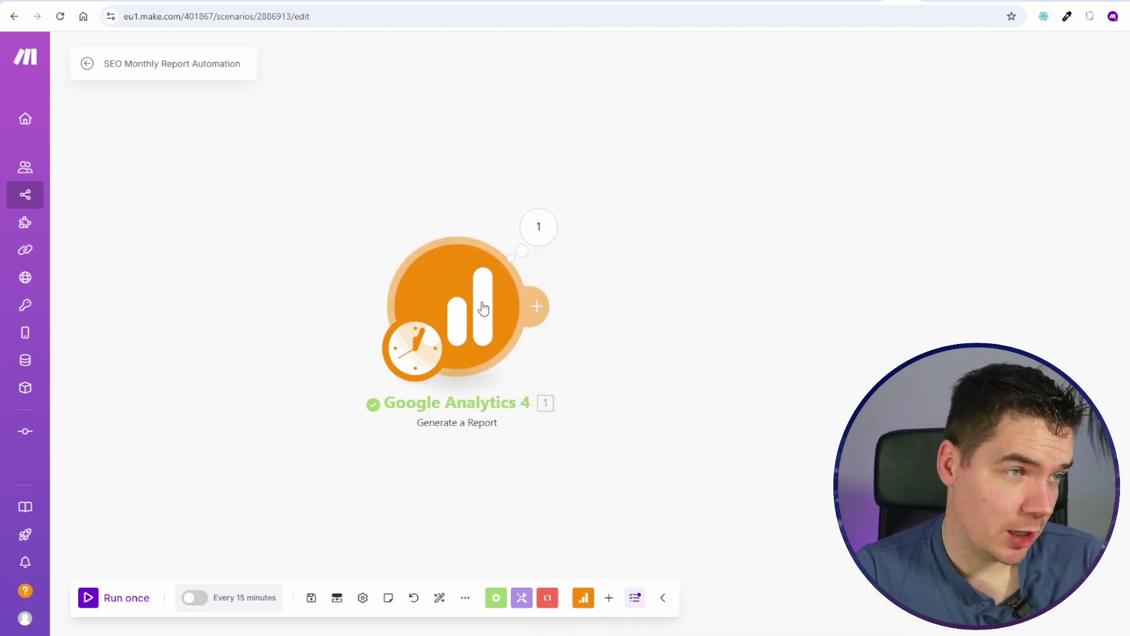
left_click(456, 306)
scroll(732, 442, "down", 2)
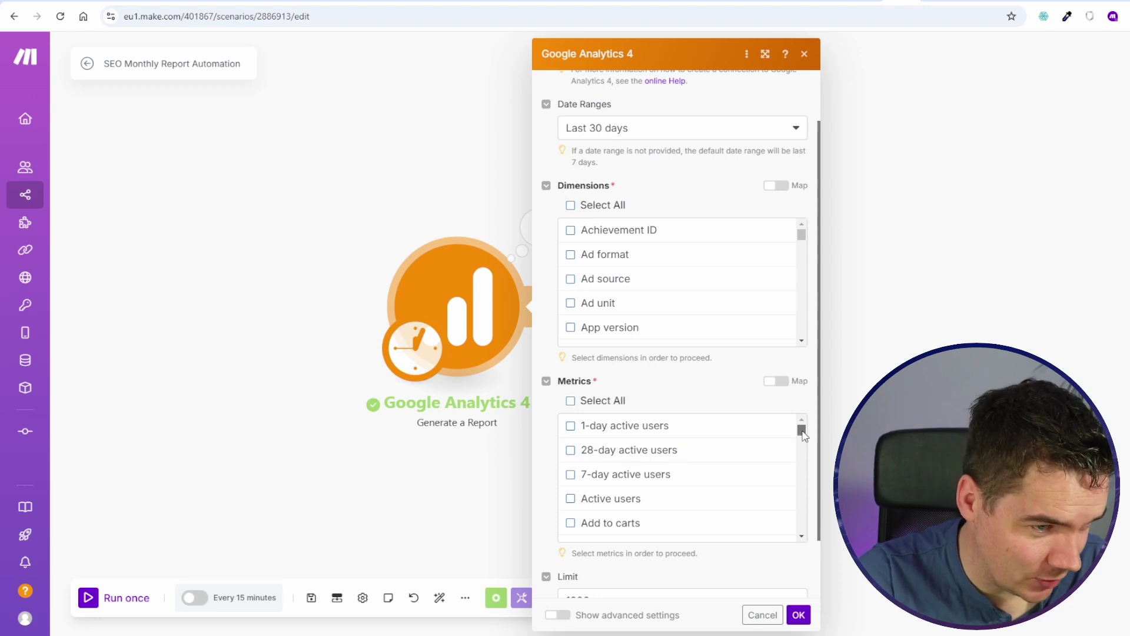
Step: Add Month as a report dimension and confirm the GA4 settings
left_click_drag(800, 430, 803, 502)
scroll(640, 270, "down", 15)
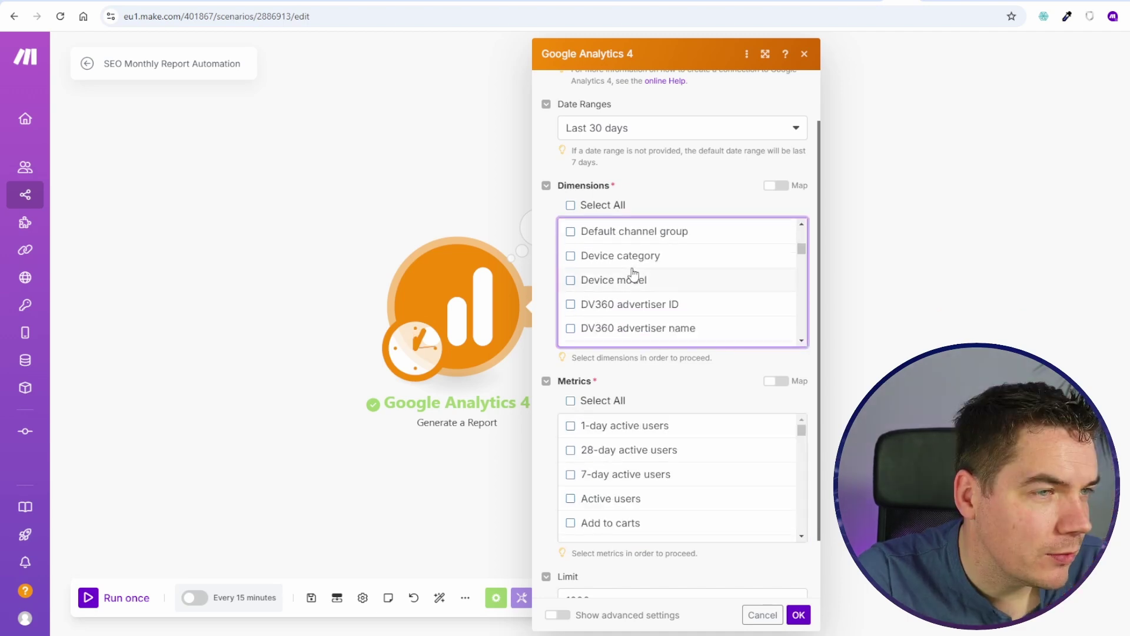
scroll(636, 284, "up", 2)
scroll(635, 285, "down", 10)
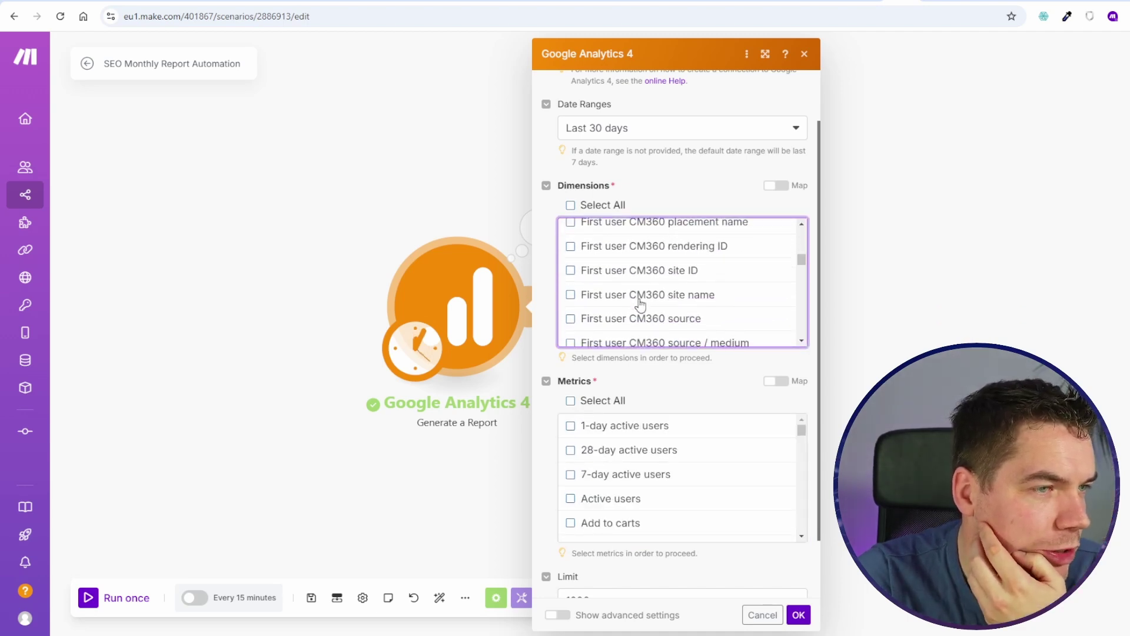
scroll(640, 300, "down", 15)
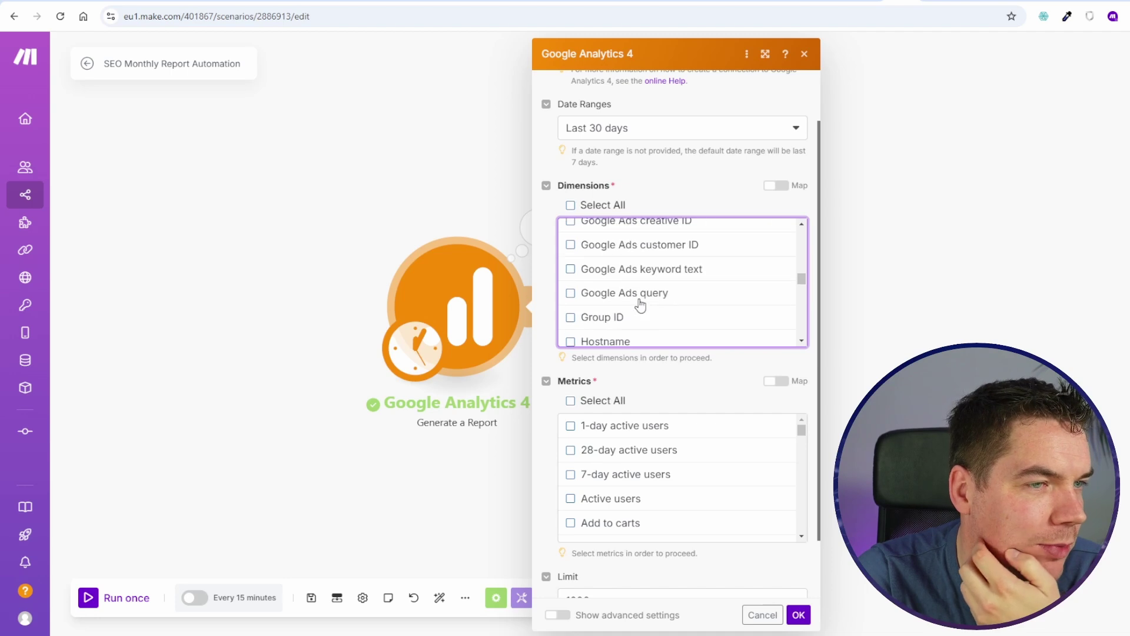
left_click(571, 270)
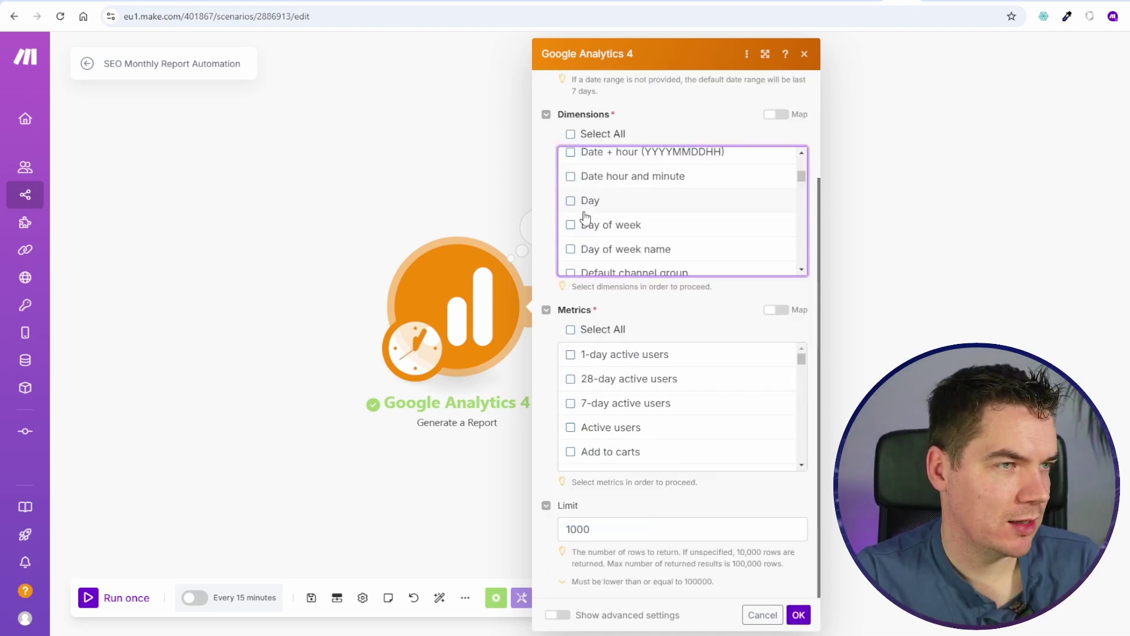
left_click(799, 614)
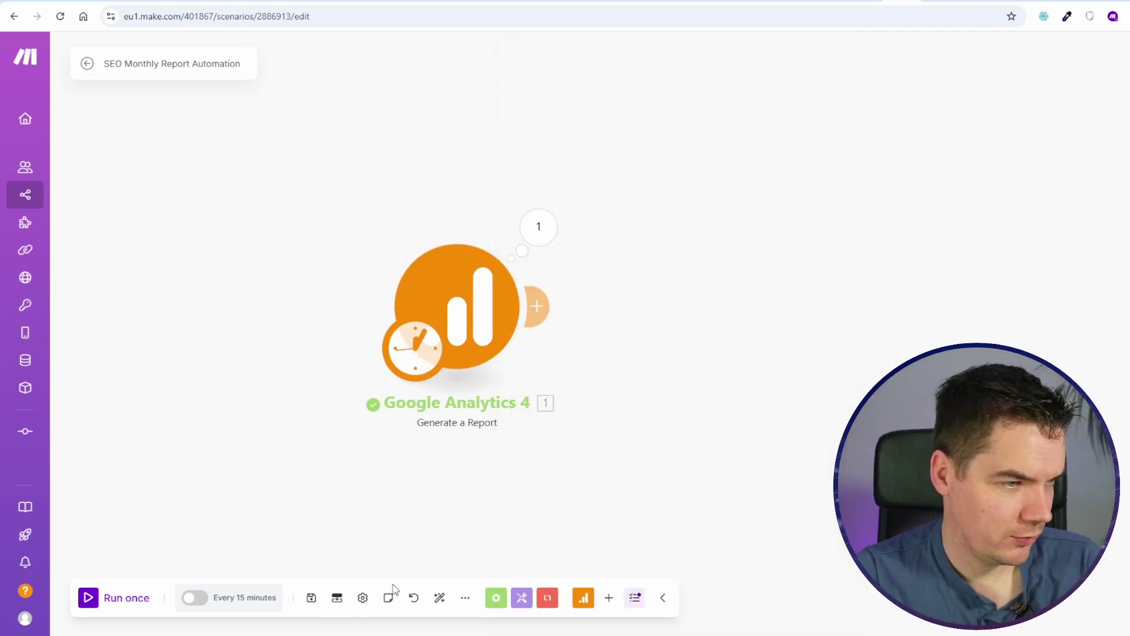
Step: Save and run the scenario, reading 3830 sessions for month 11 and 1848 for month 10
left_click(311, 597)
left_click(143, 600)
left_click(722, 222)
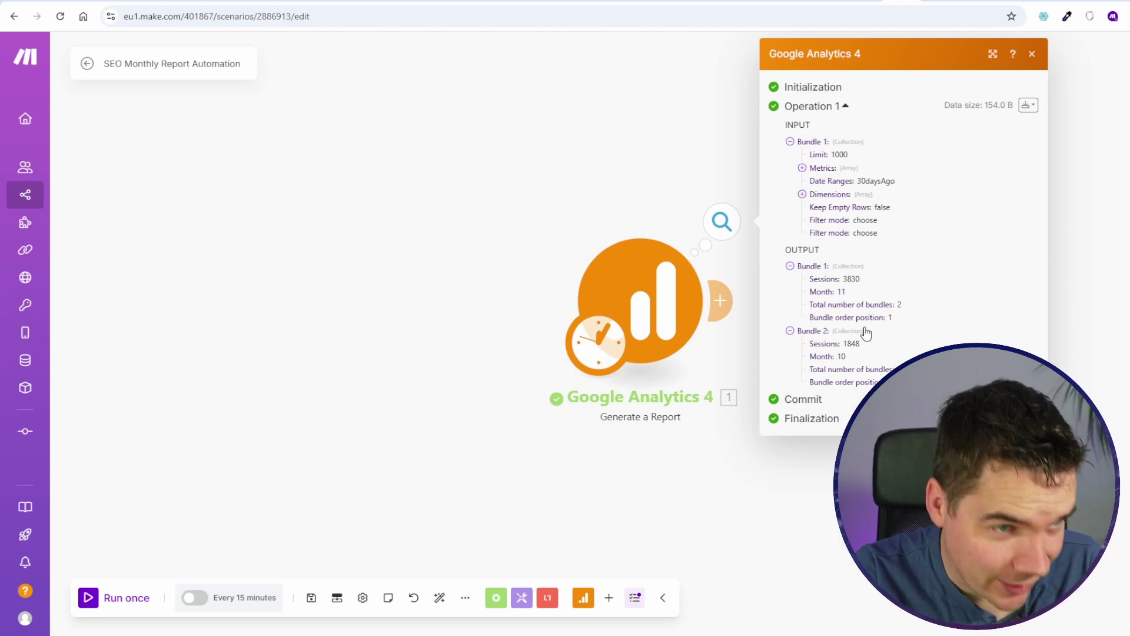
double_click(850, 279)
left_click(848, 280)
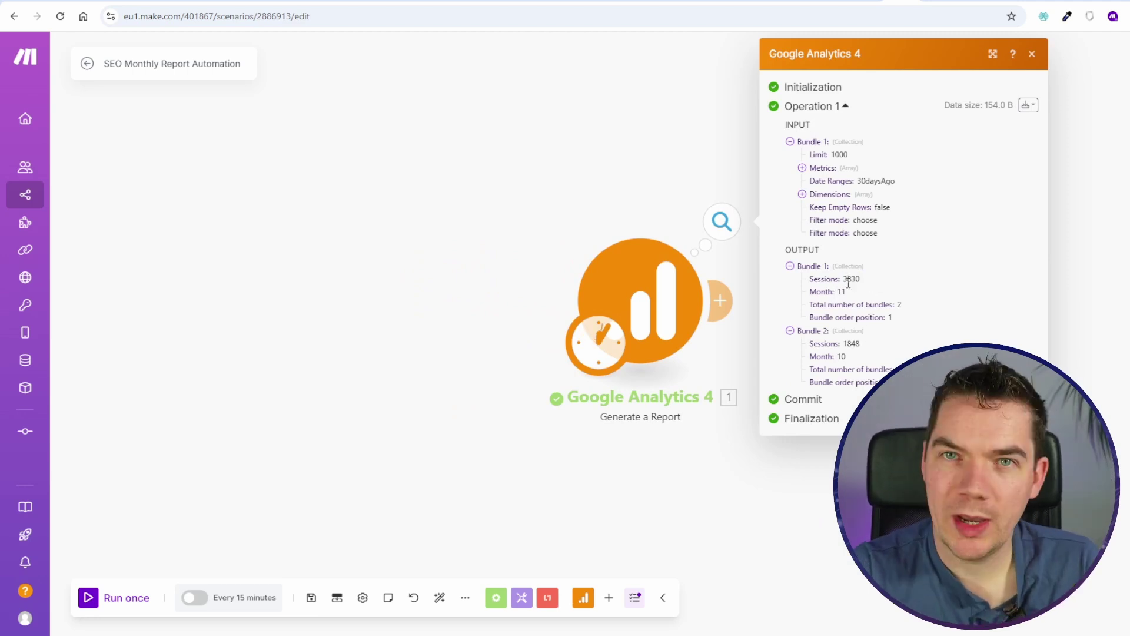
double_click(851, 279)
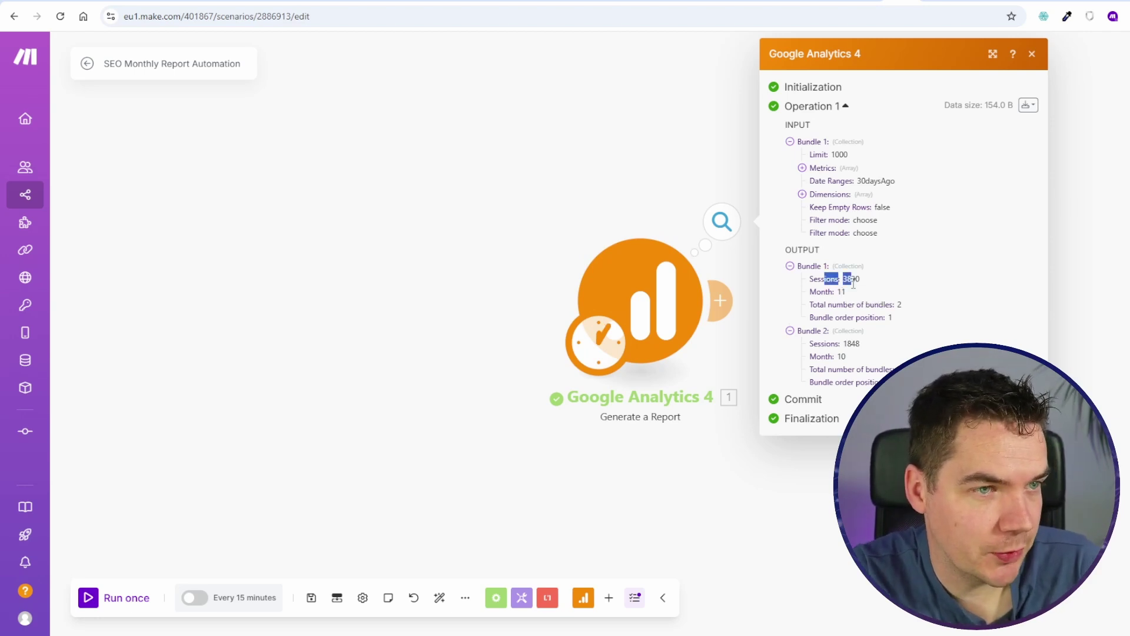
left_click(852, 281)
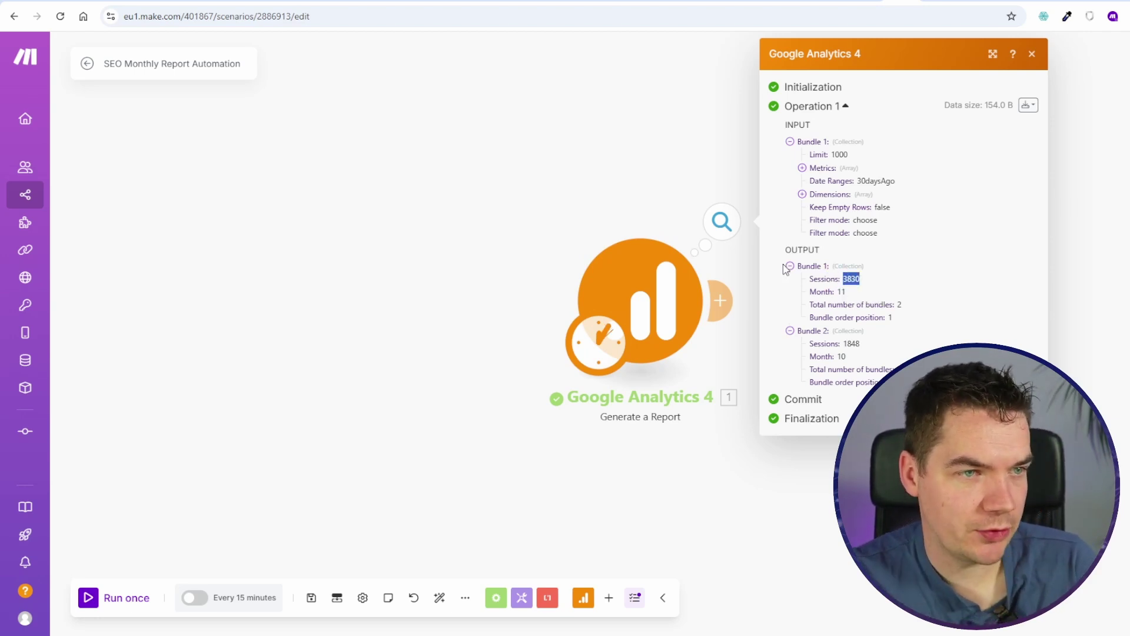
scroll(779, 500, "down", 2)
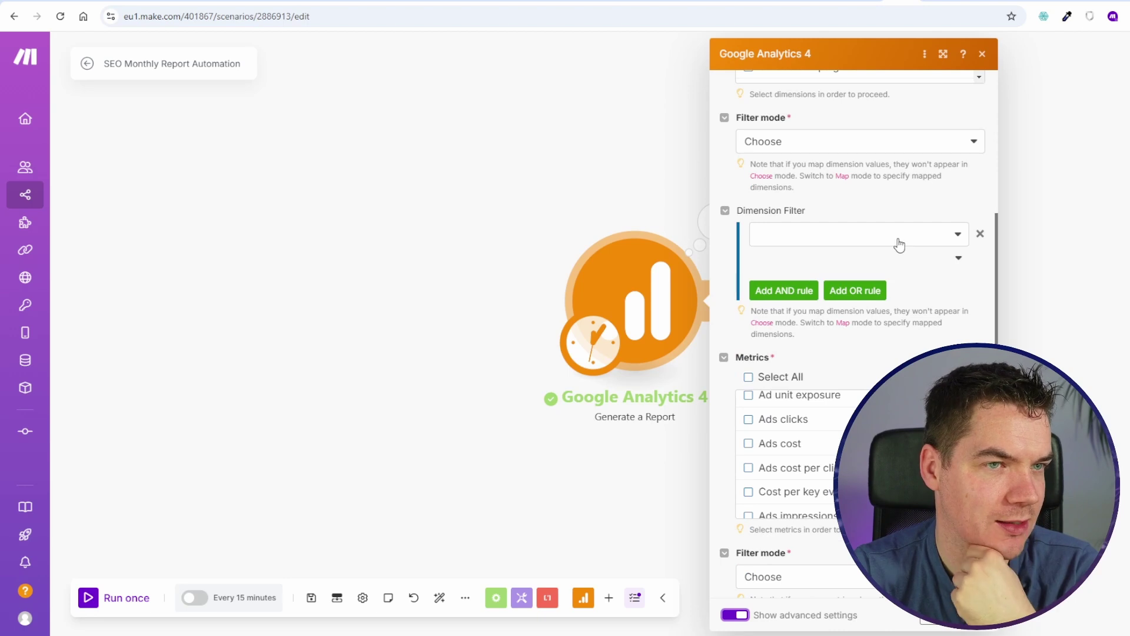
Step: Add a dimension filter on Month to the GA4 report
scroll(895, 259, "up", 5)
left_click(789, 464)
scroll(758, 500, "down", 2)
left_click(800, 428)
left_click(824, 445)
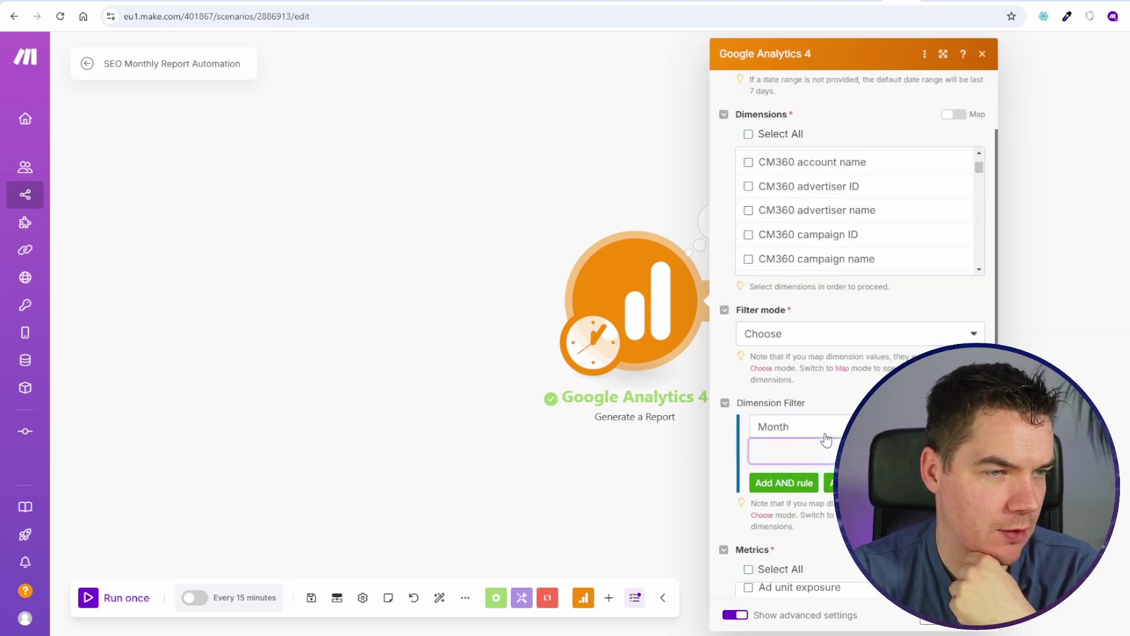
scroll(803, 406, "up", 3)
scroll(765, 397, "up", 3)
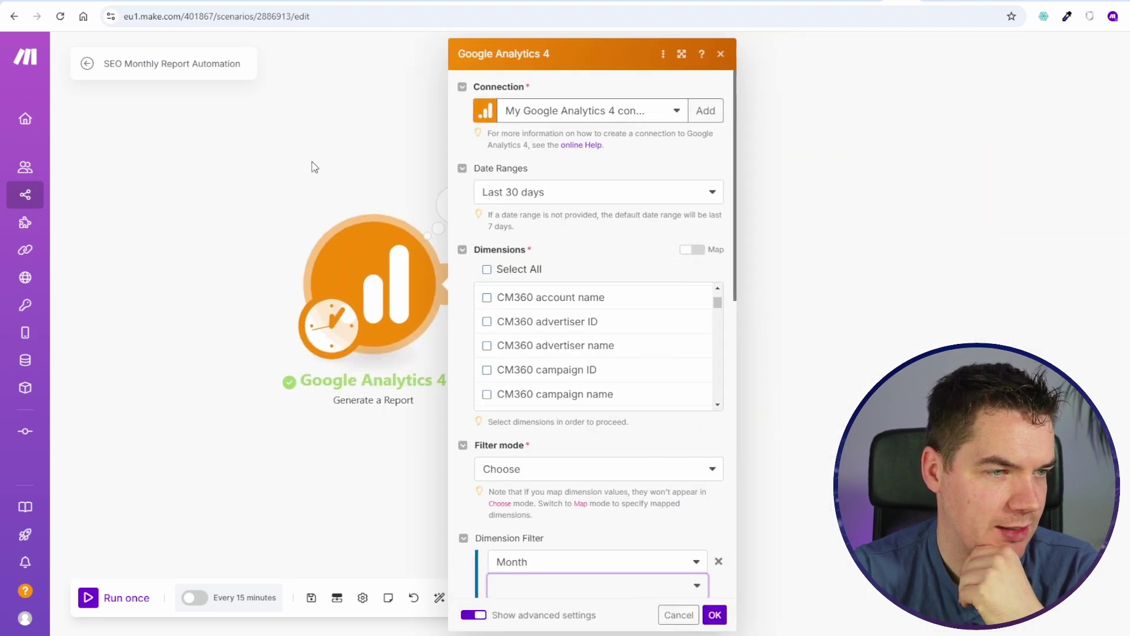
scroll(529, 347, "down", 3)
scroll(545, 482, "down", 3)
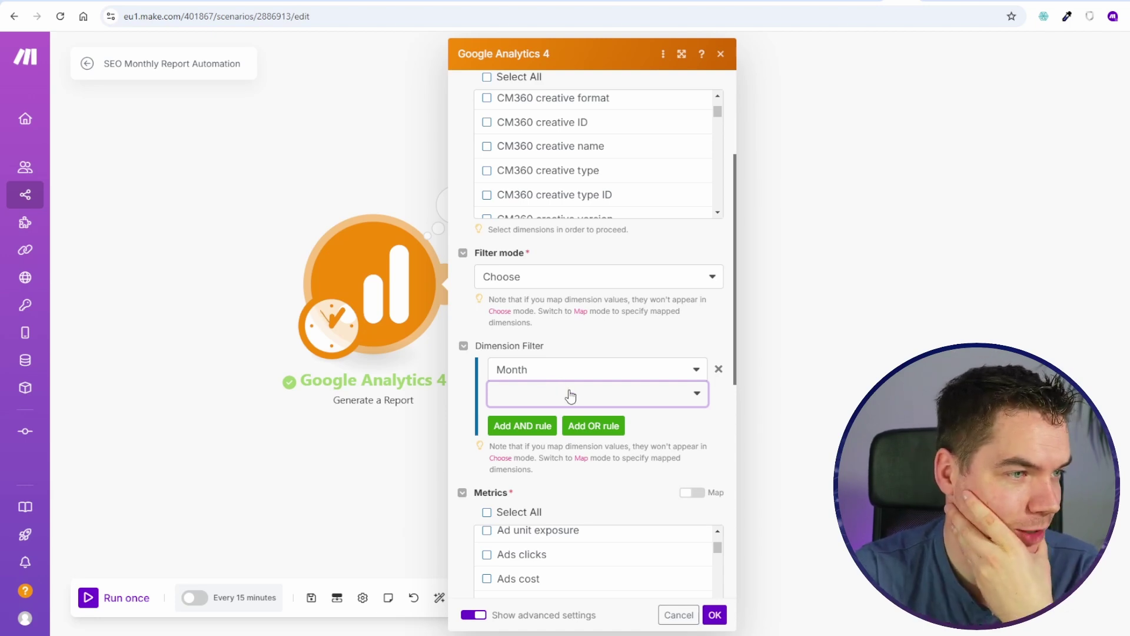
Step: Set the Month filter to Text: exactly matches 11 and confirm the settings
left_click(610, 440)
left_click(542, 420)
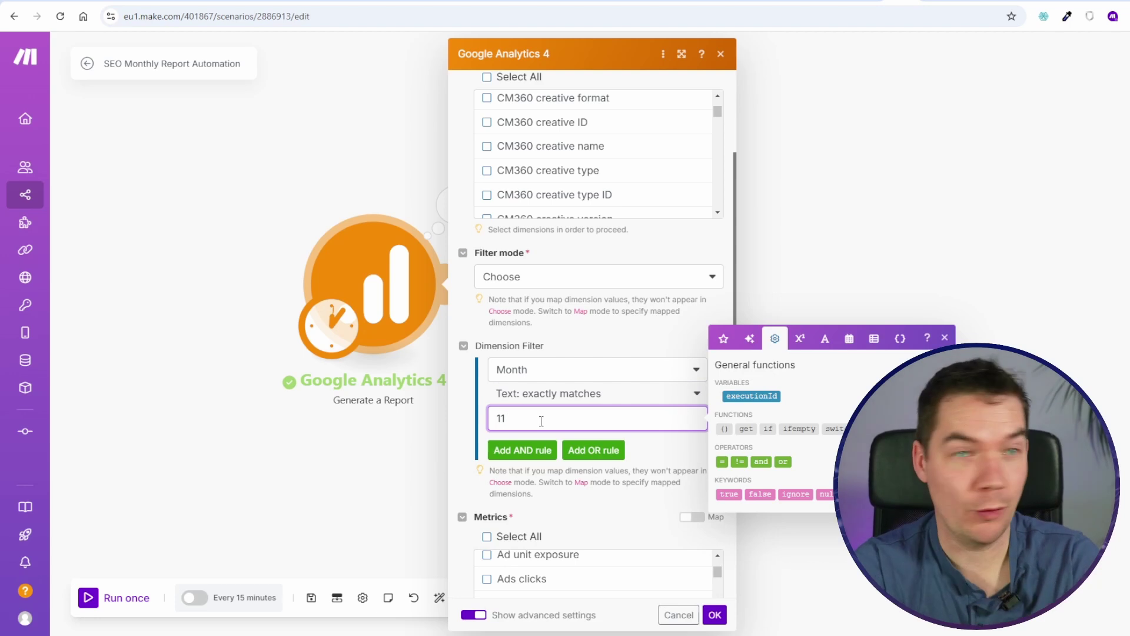
type("11")
left_click(436, 540)
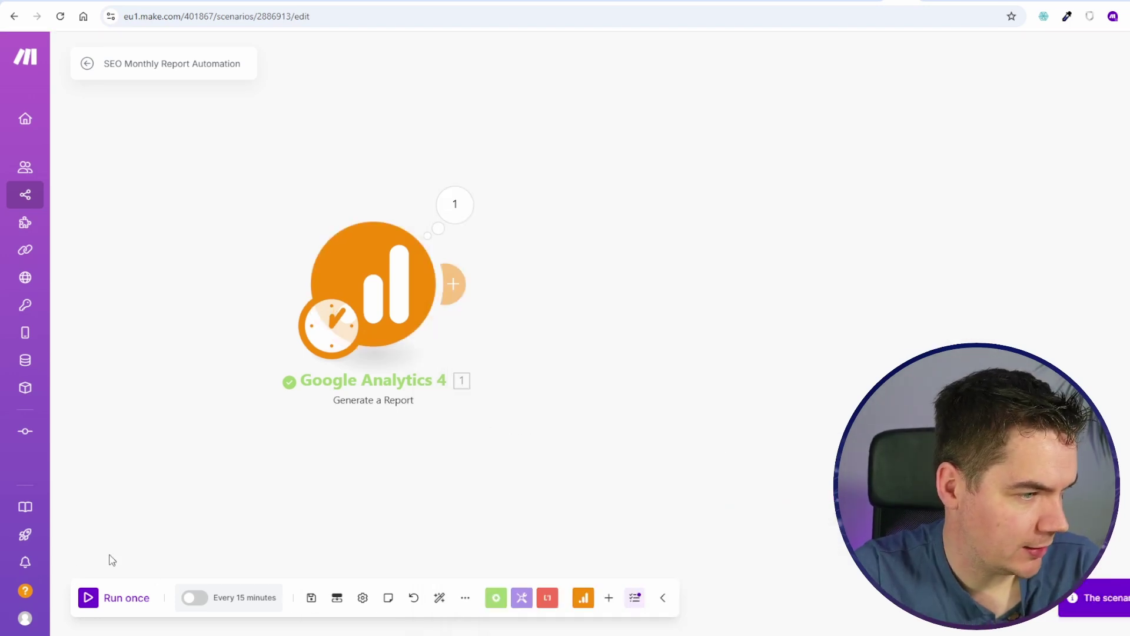
left_click(92, 600)
Step: Add a Tools Set variable module and link it before the Google Analytics 4 report
left_click(643, 195)
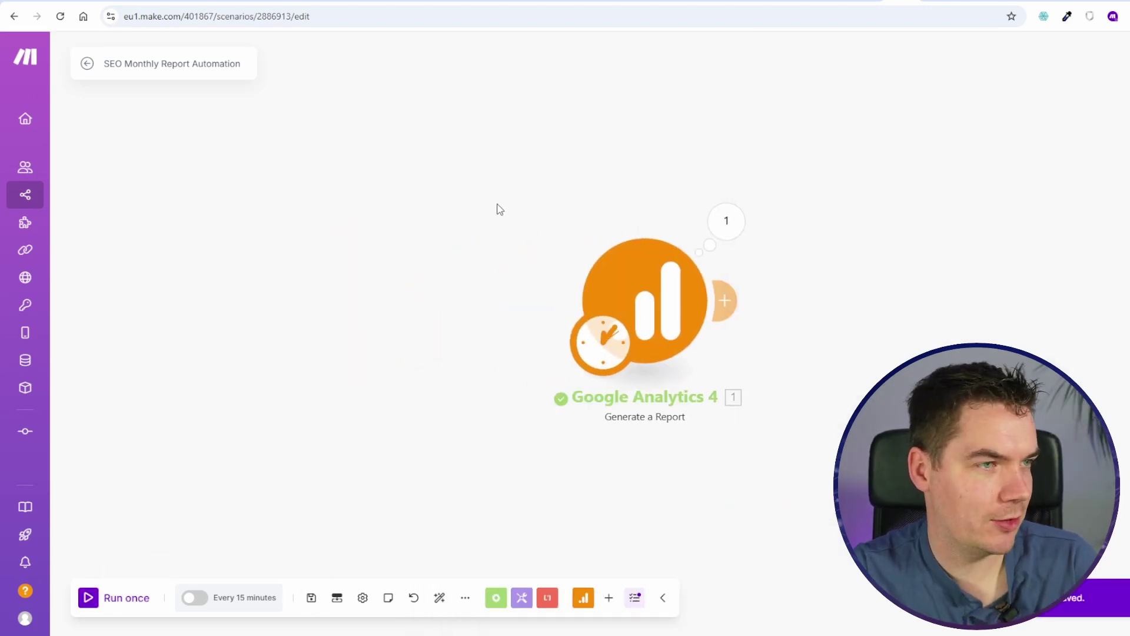
right_click(530, 320)
left_click(527, 290)
left_click(585, 234)
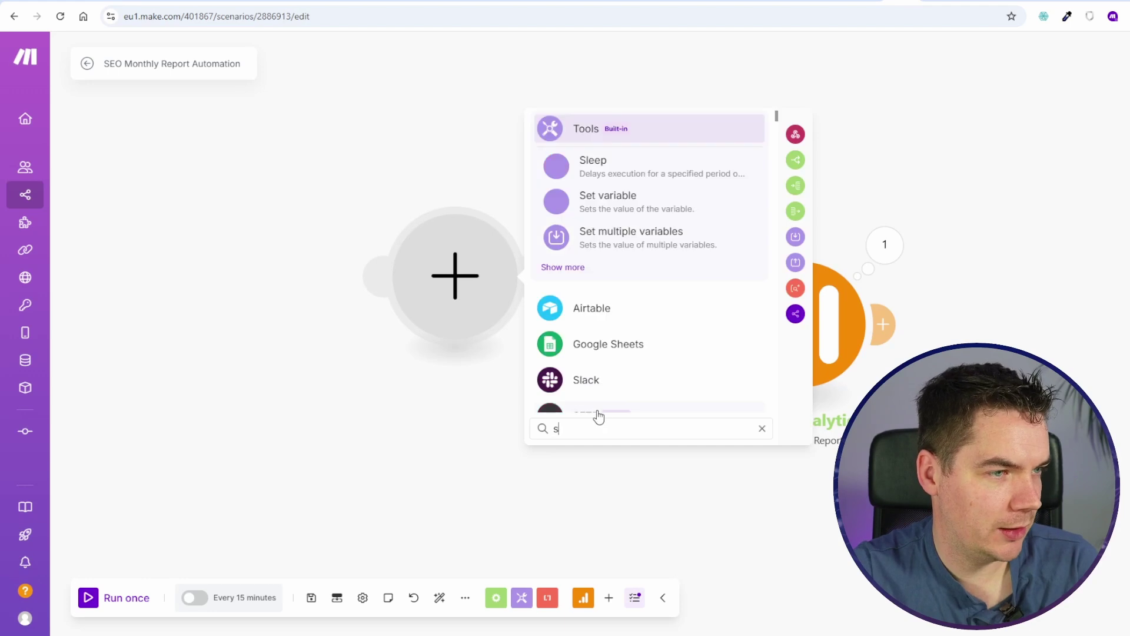
left_click(605, 194)
left_click(585, 357)
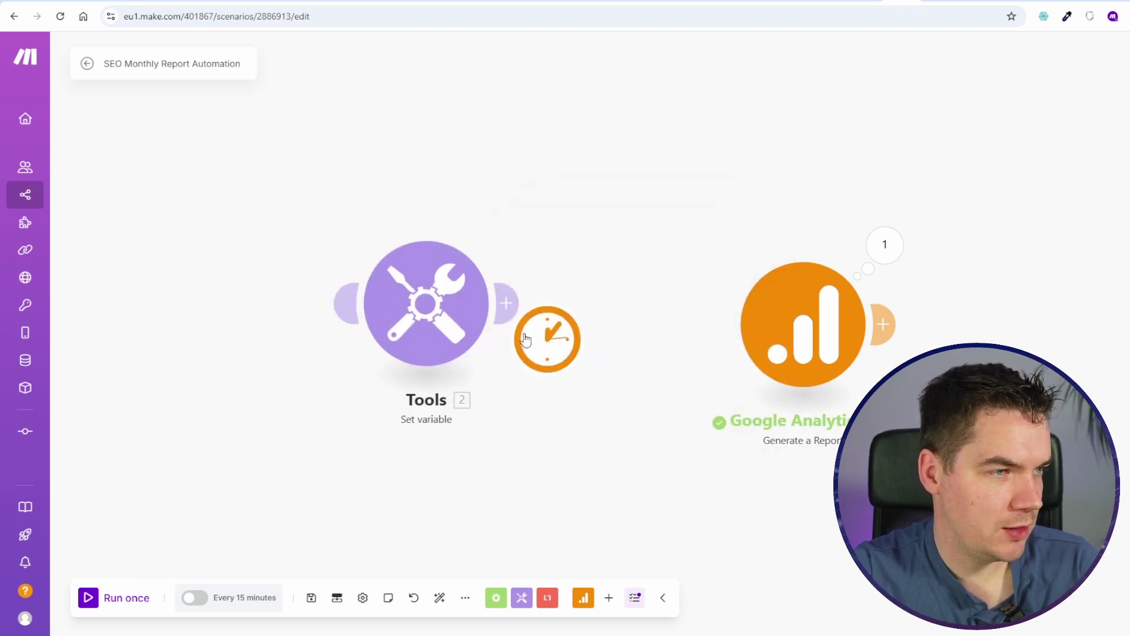
left_click(512, 304)
Step: Define the variable monthNumber with value 11
left_click(611, 341)
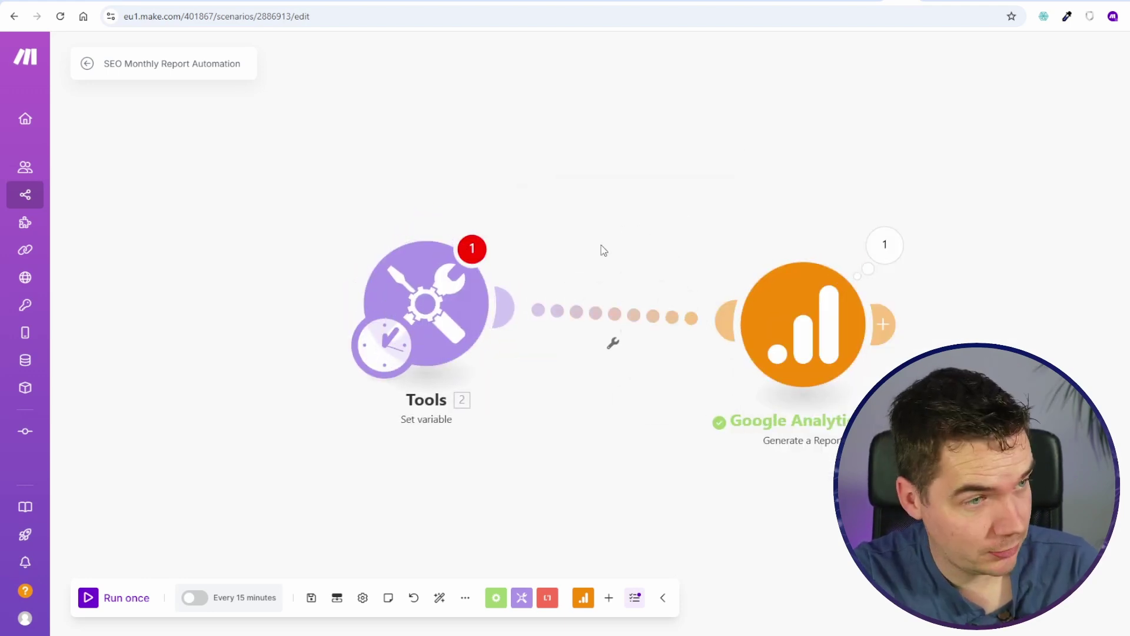
type("monthNumber")
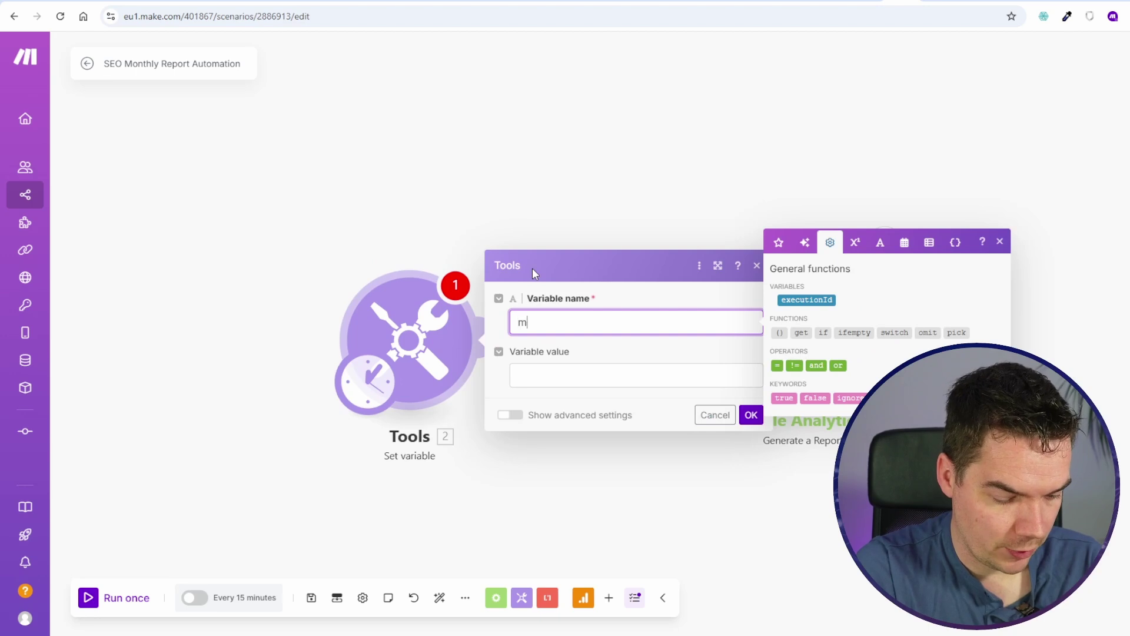
key("Tab")
type("11")
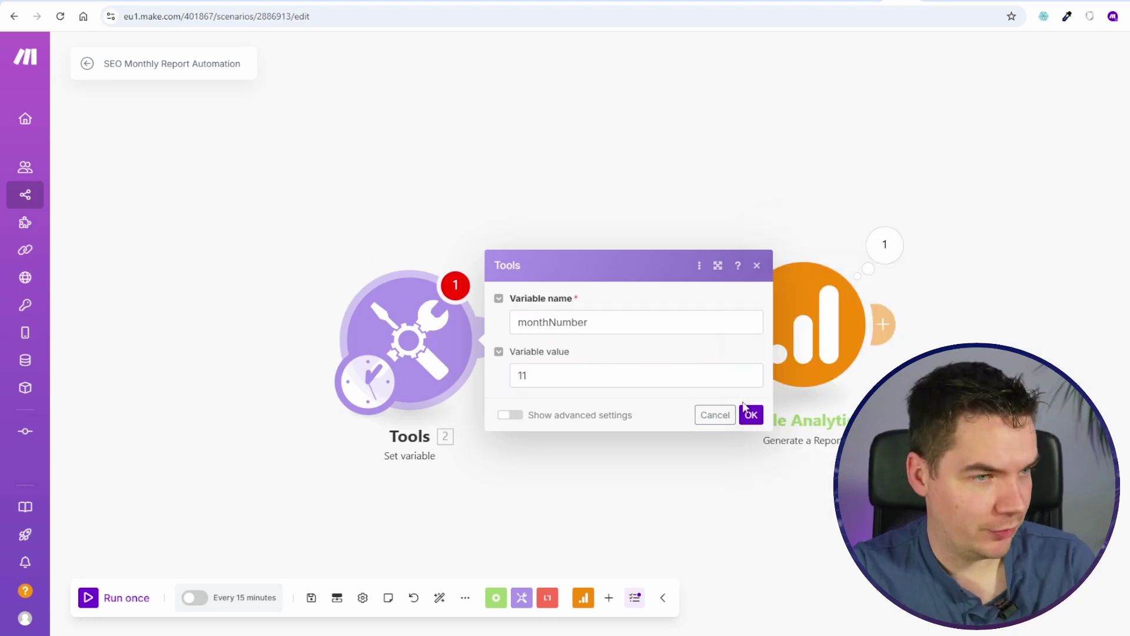
left_click(751, 415)
Step: Map monthNumber into the Month filter, then save and run, getting 3830 sessions for month 11
left_click(599, 281)
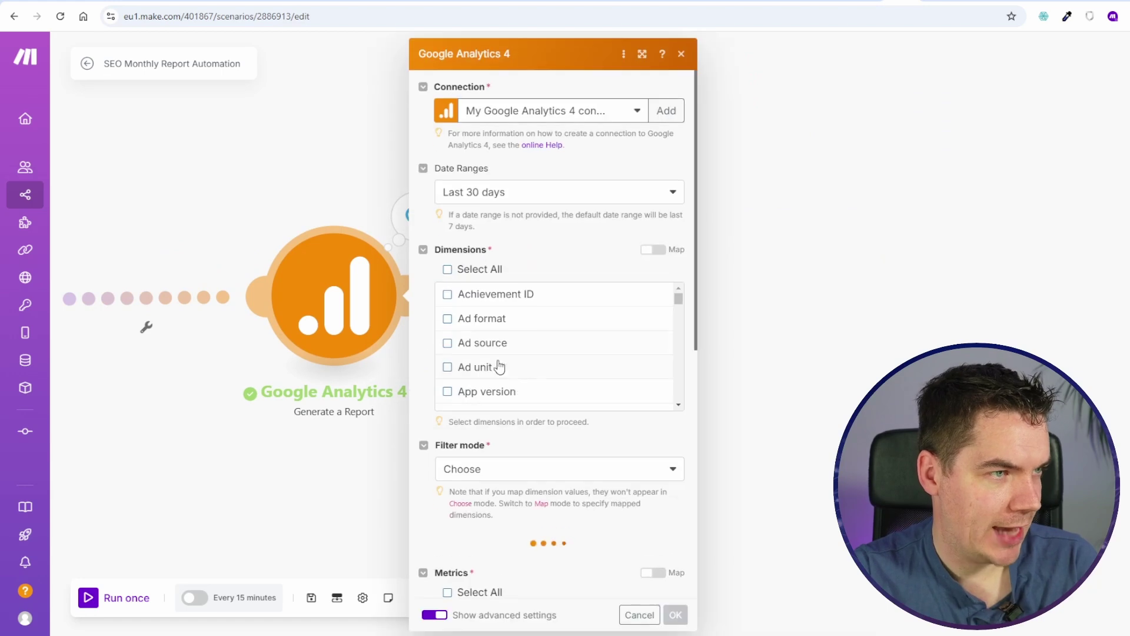
scroll(497, 366, "down", 3)
scroll(530, 474, "down", 5)
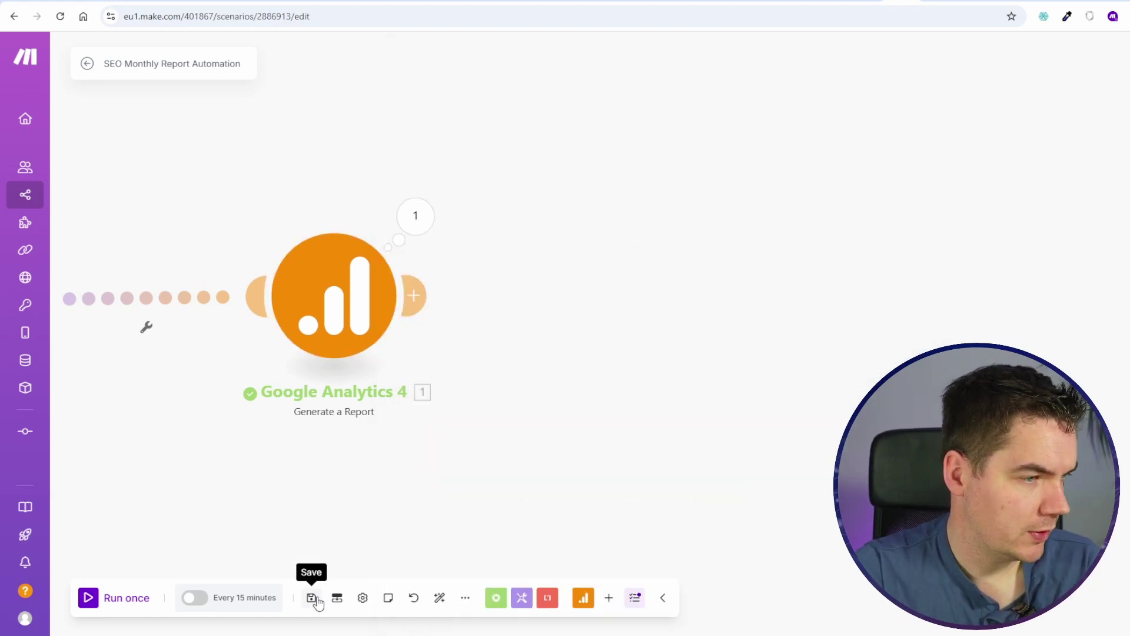
left_click(314, 600)
left_click(110, 600)
left_click(904, 224)
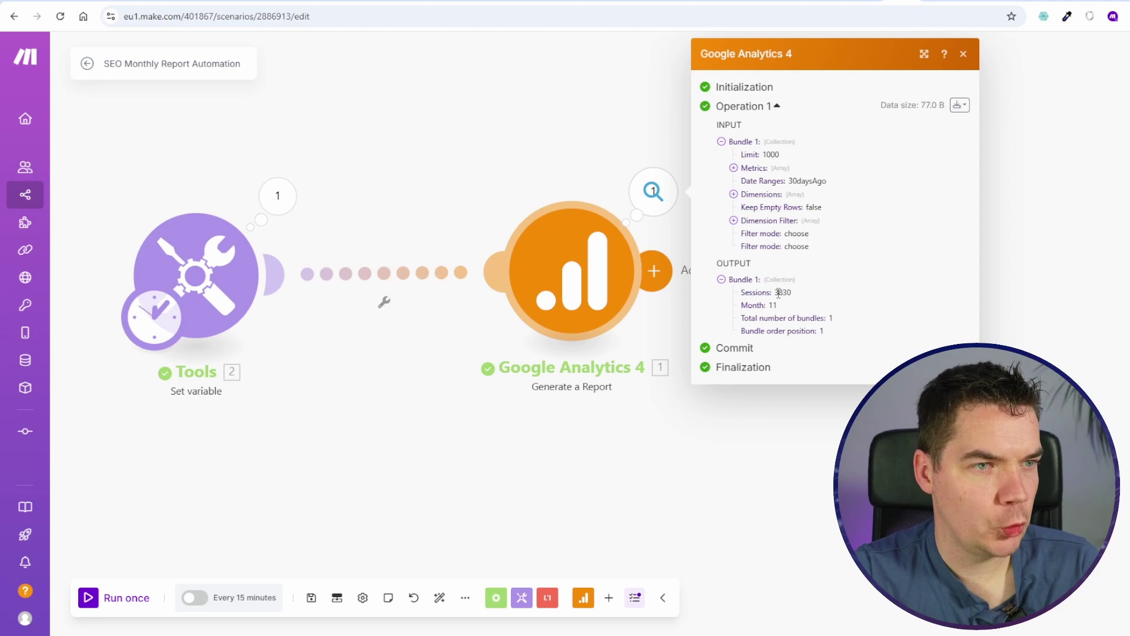
left_click(962, 54)
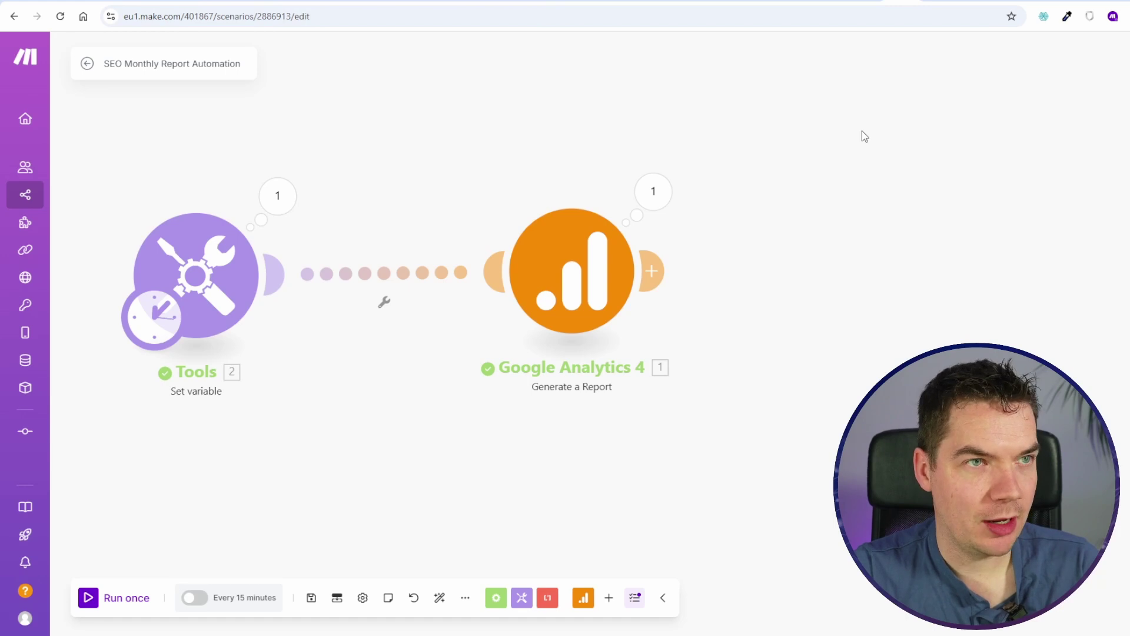
Step: Open Airtable, recolour the base and rename it 'SEO Monthly Report'
key("ctrl+t")
type("airta")
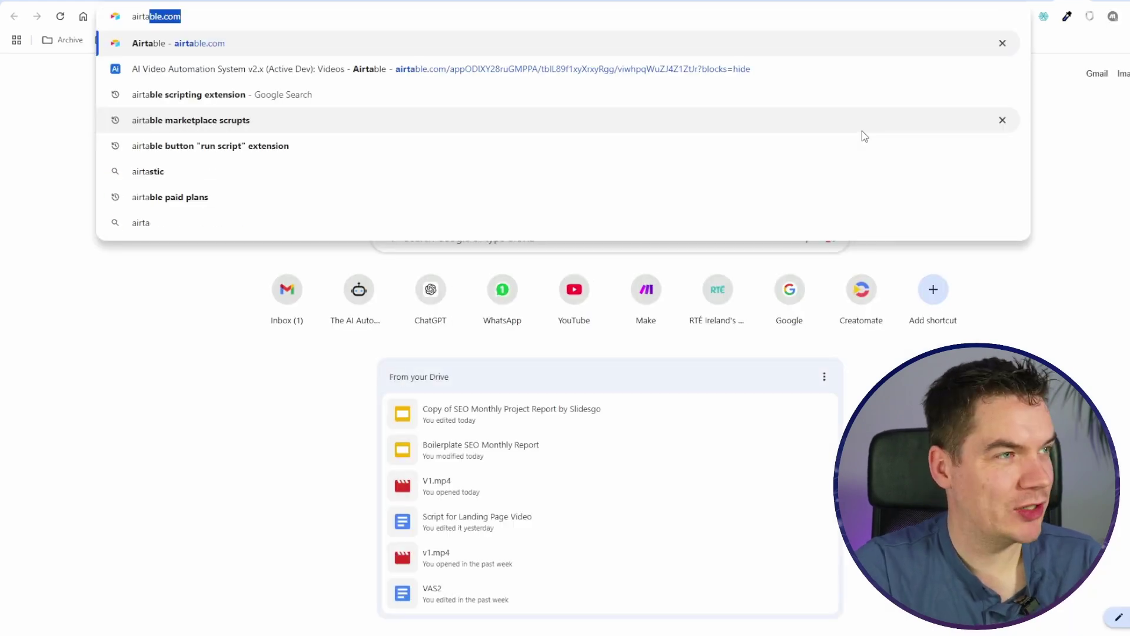
key("Return")
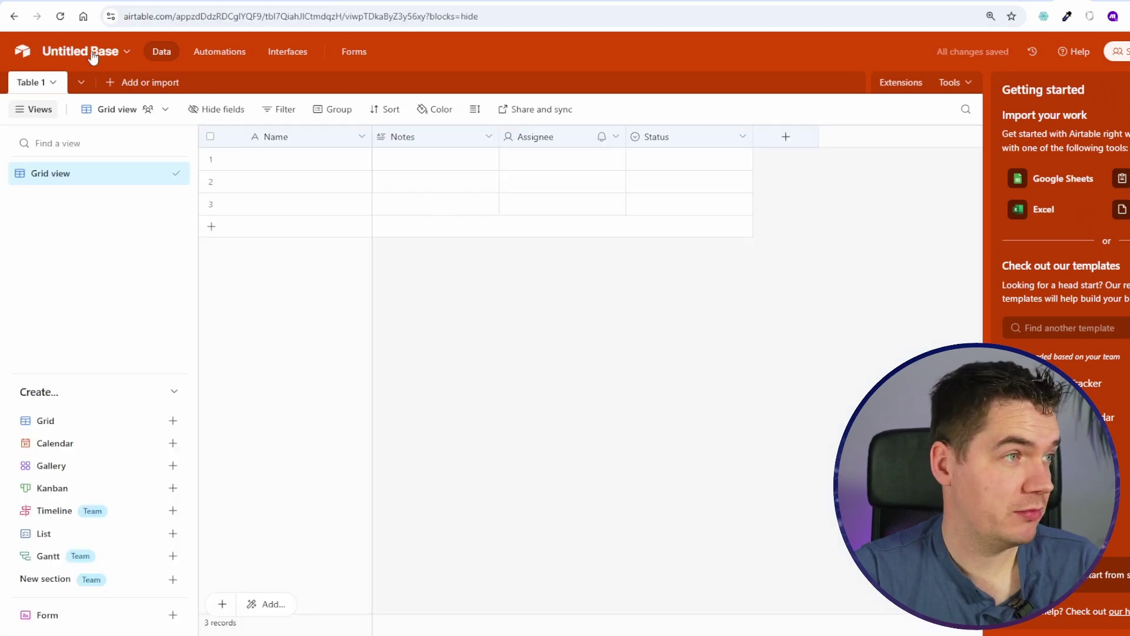
left_click(81, 52)
left_click(124, 223)
left_click(397, 297)
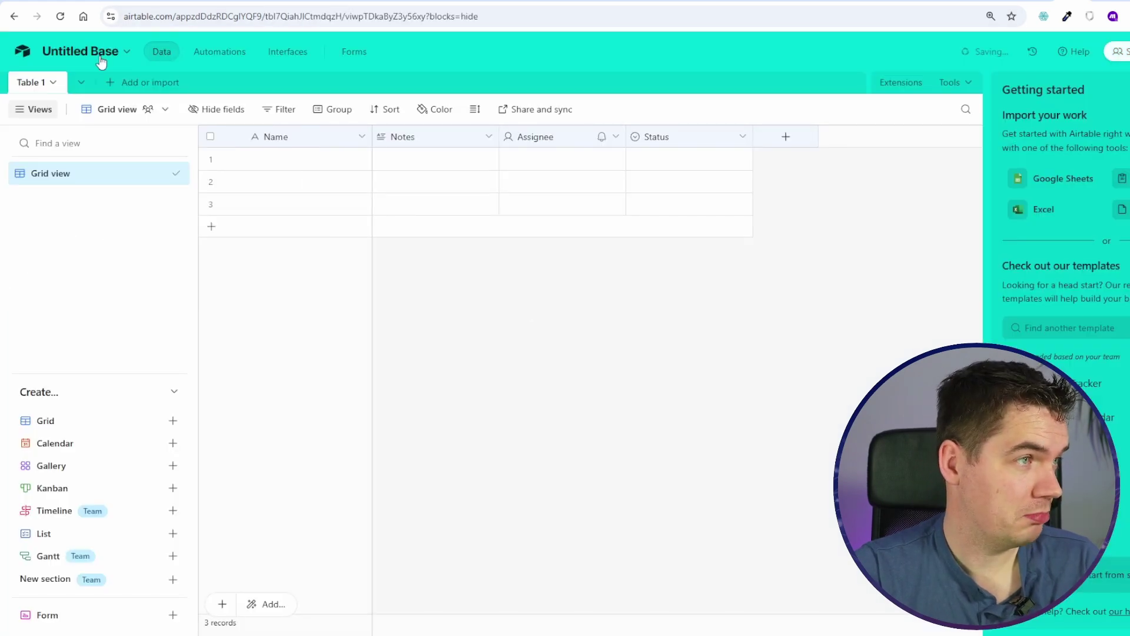
left_click(81, 52)
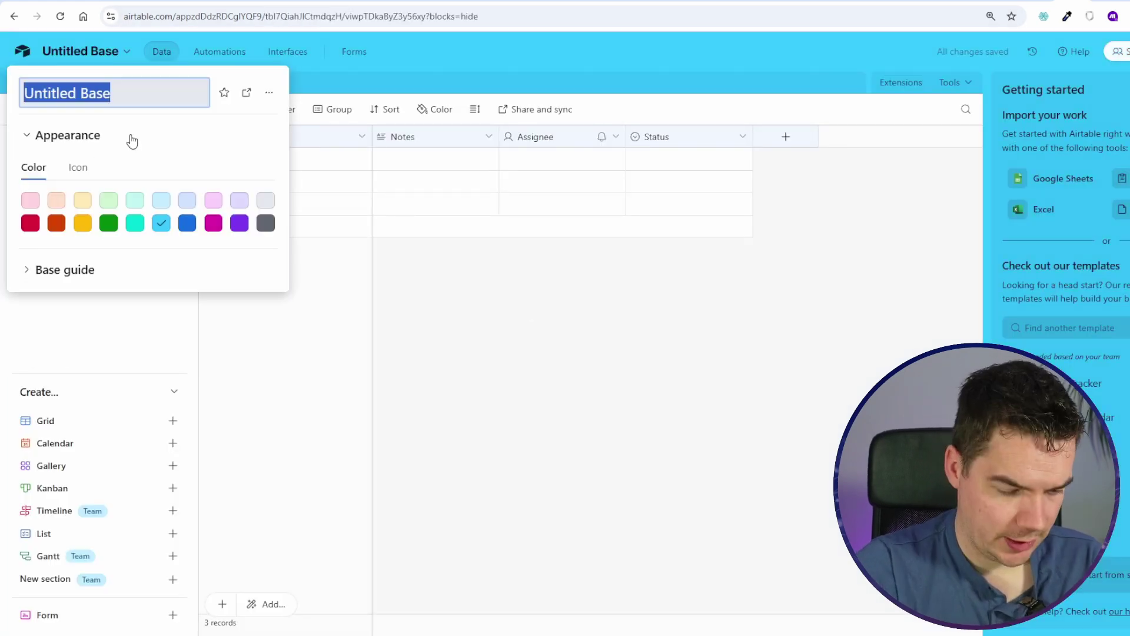
type("SEO Monthly Report")
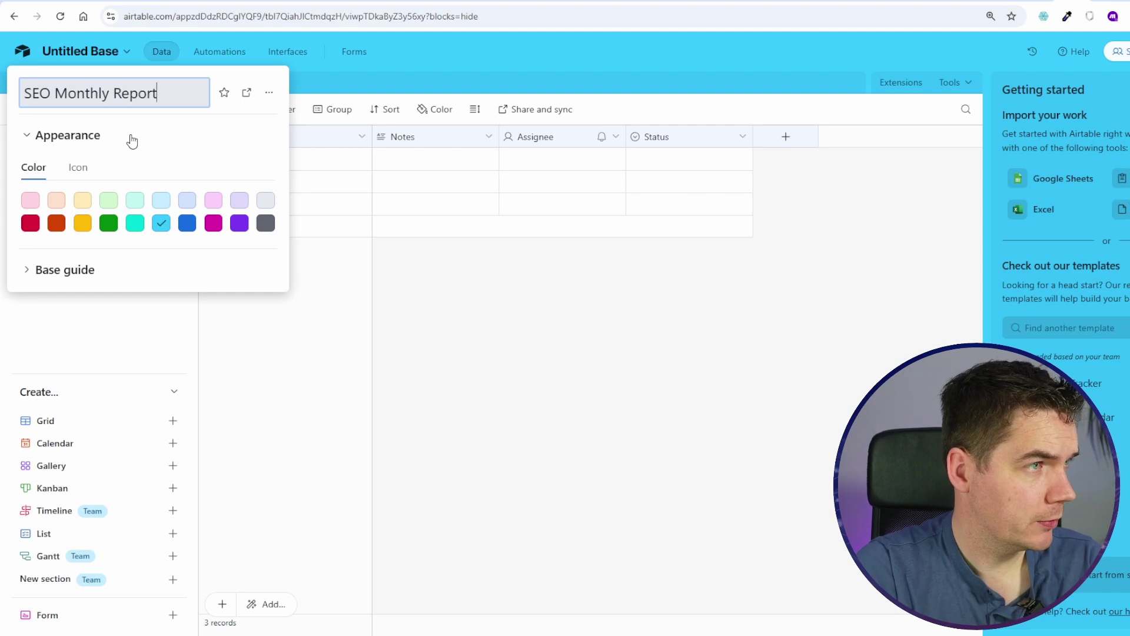
Step: Rename Table 1 to 'Key Metrics'
double_click(35, 83)
type("Key Metrics")
key("Return")
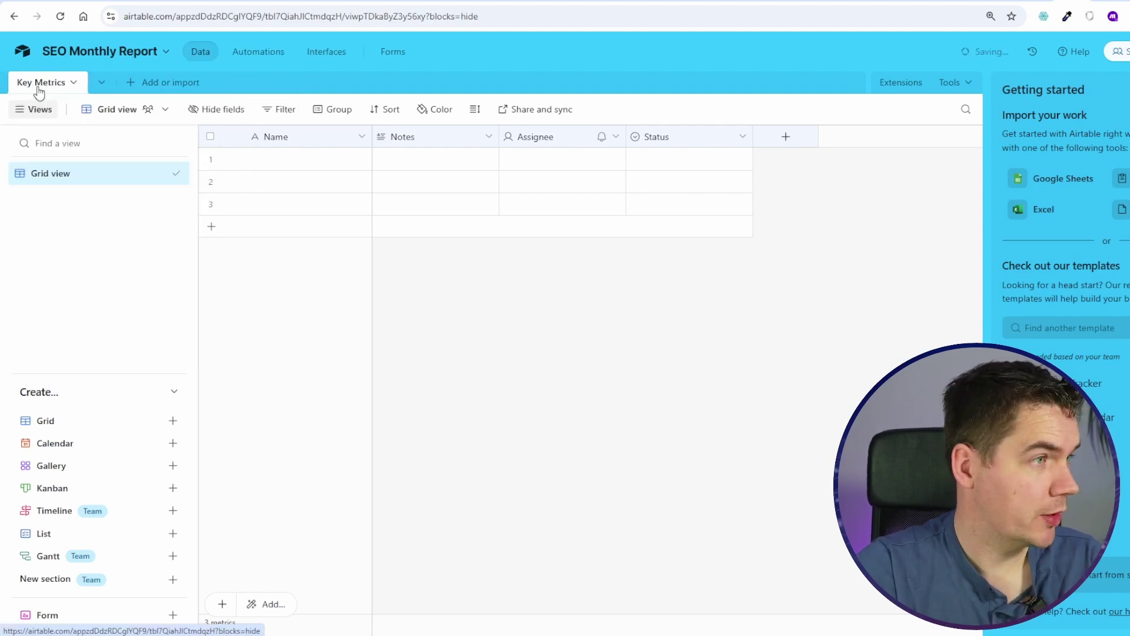
Step: Create a Month Number field, make it the primary field, and delete the Name field
left_click(443, 140)
left_click(743, 137)
left_click(446, 140)
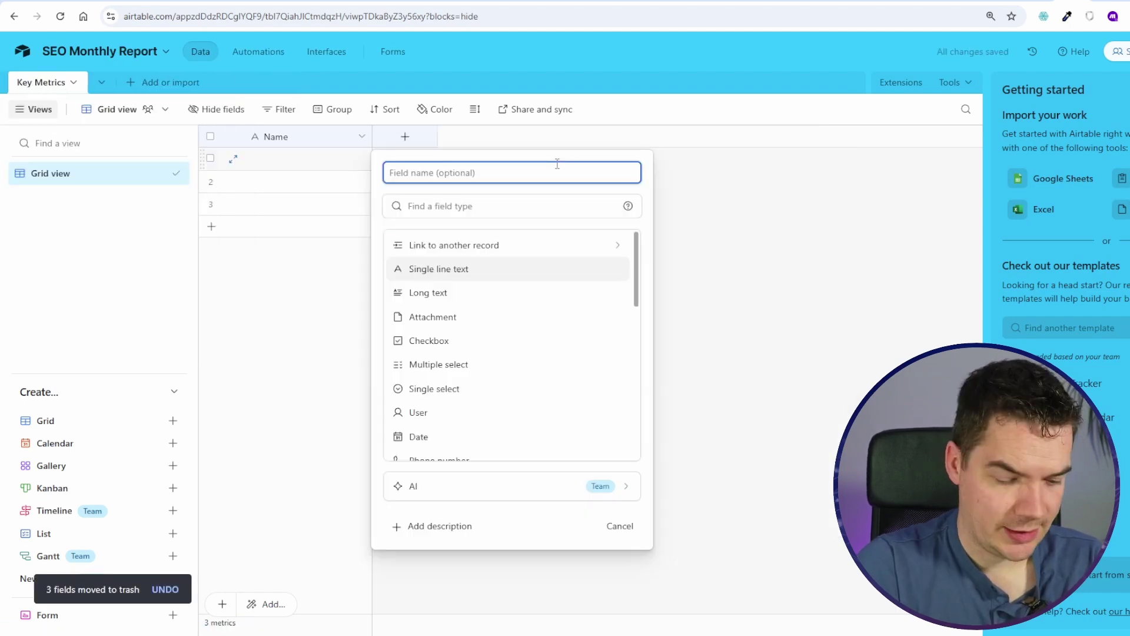
type("month")
key("ctrl+a")
type("Mo")
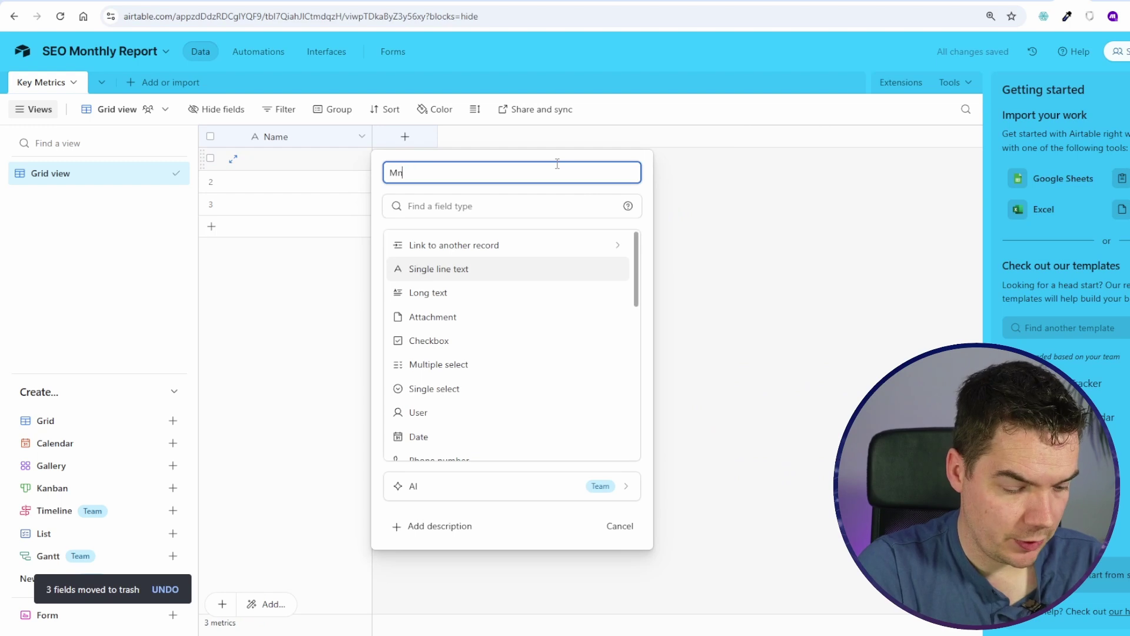
type("nth Number")
key("Return")
left_click_drag(436, 137, 294, 203)
right_click(461, 139)
left_click(461, 528)
Step: Delete the three existing metric rows and add one record with Month Number 11
right_click(253, 171)
left_click(323, 227)
left_click(212, 159)
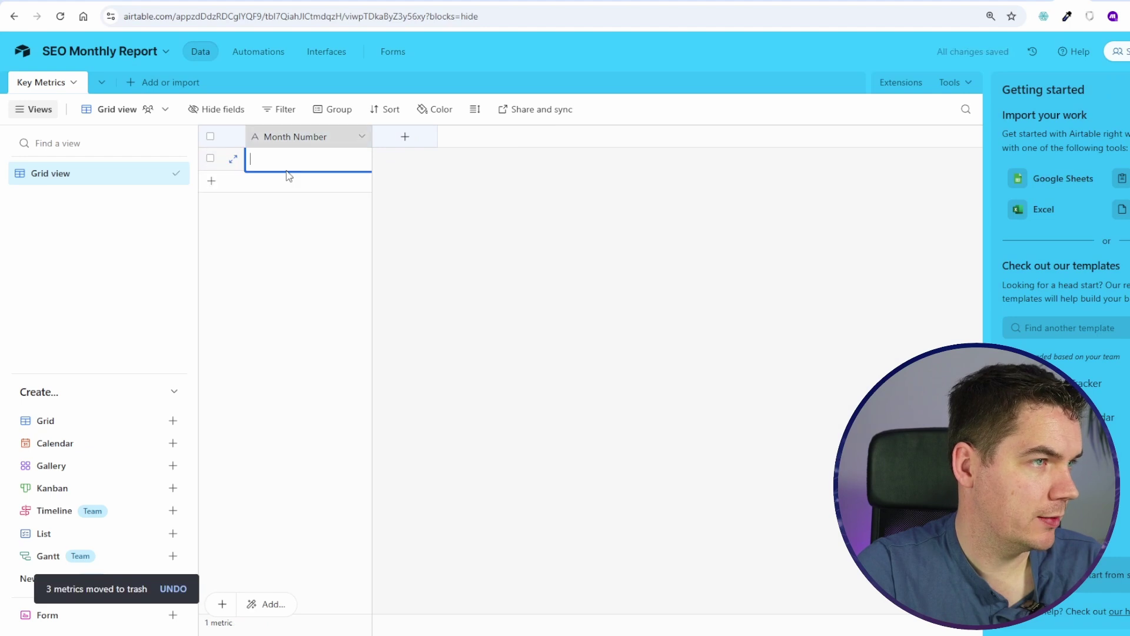
type("11")
left_click(495, 196)
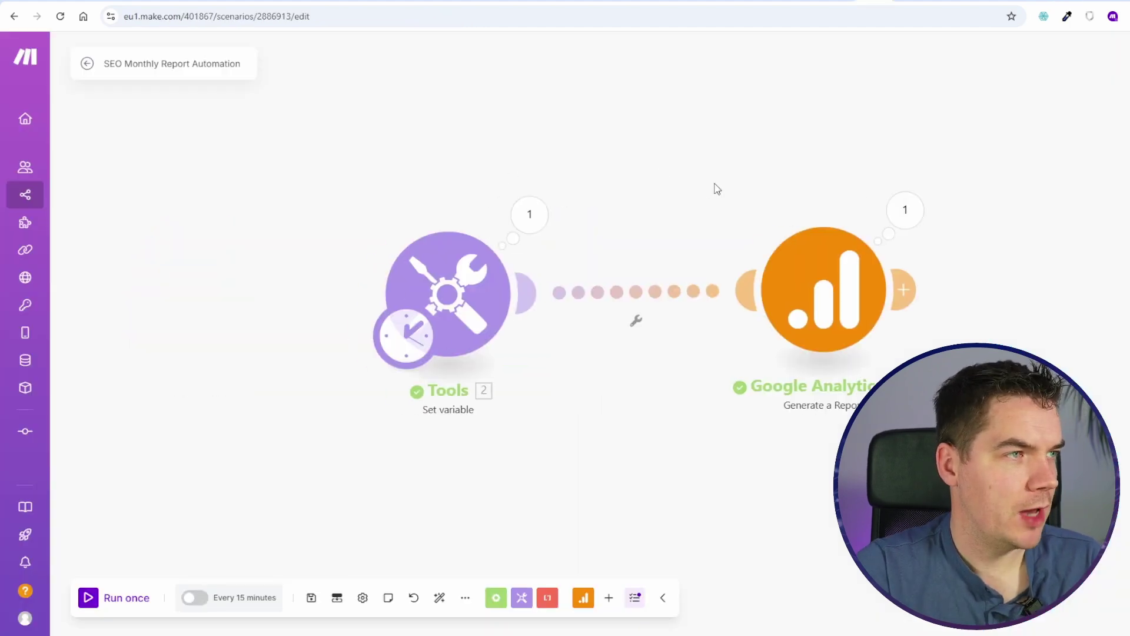
scroll(638, 202, "down", 3)
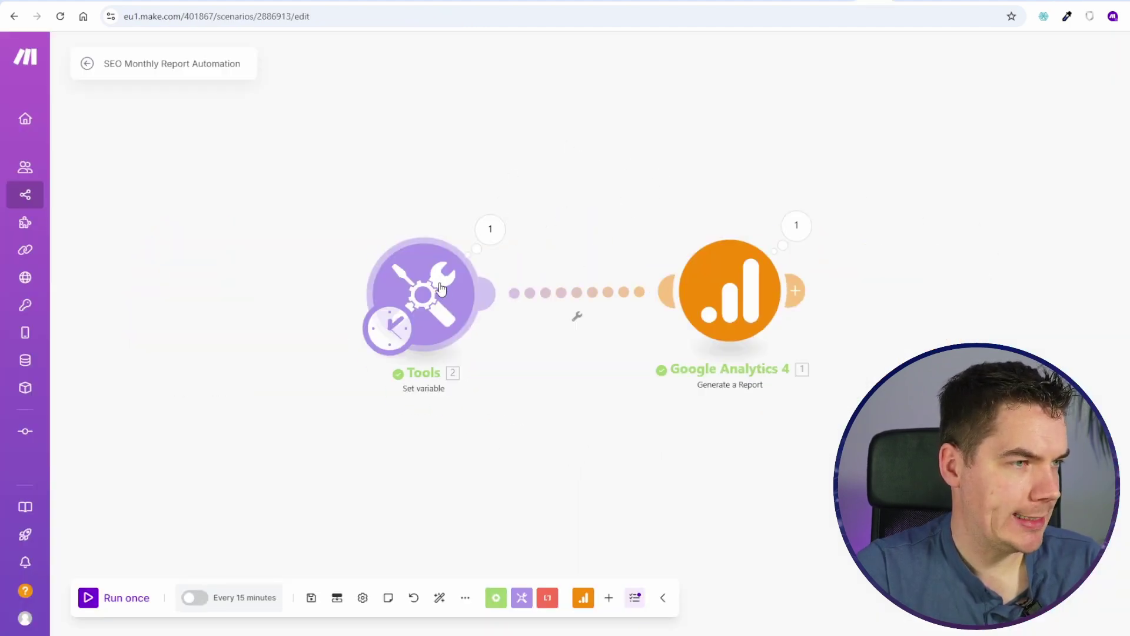
Step: Add an Airtable Get a Record module and place it at the start of the flow
right_click(374, 304)
left_click(412, 312)
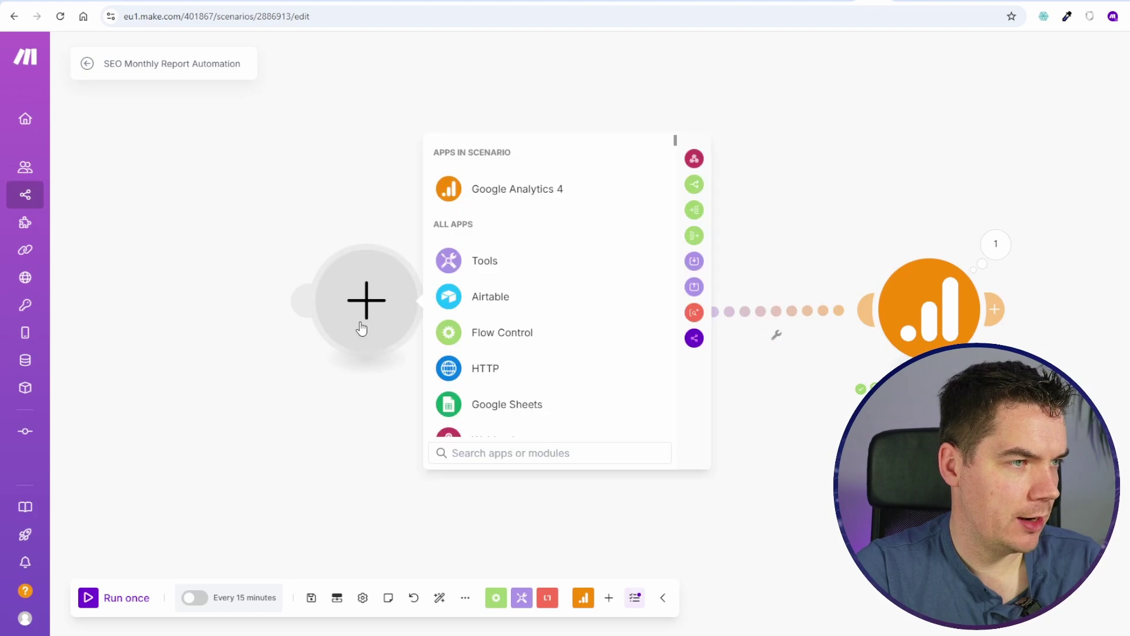
left_click(570, 302)
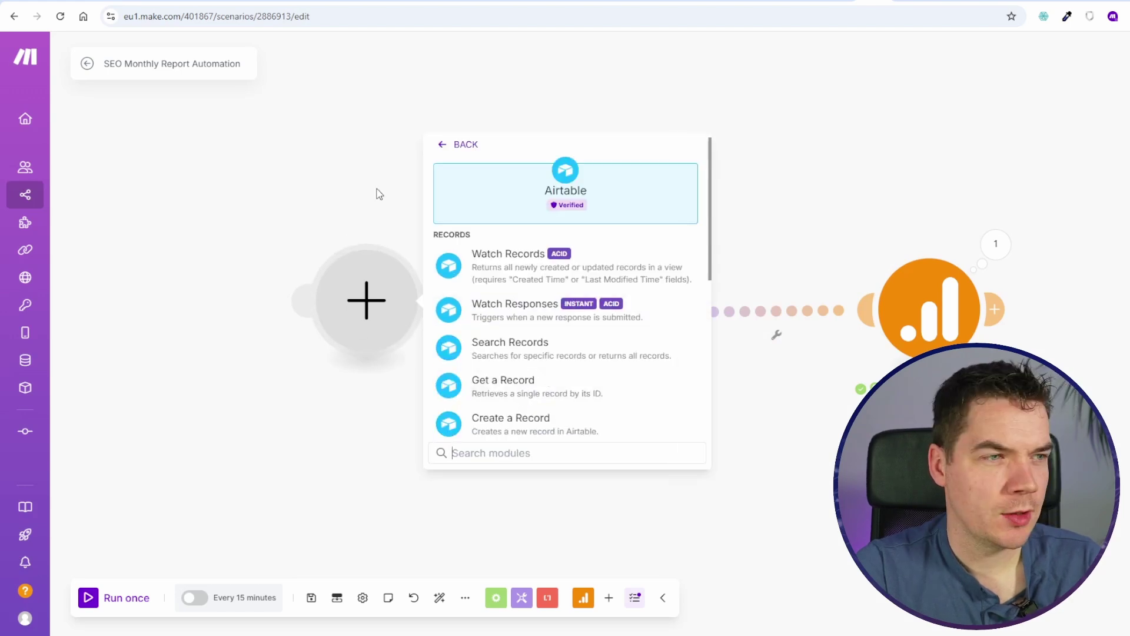
left_click(512, 388)
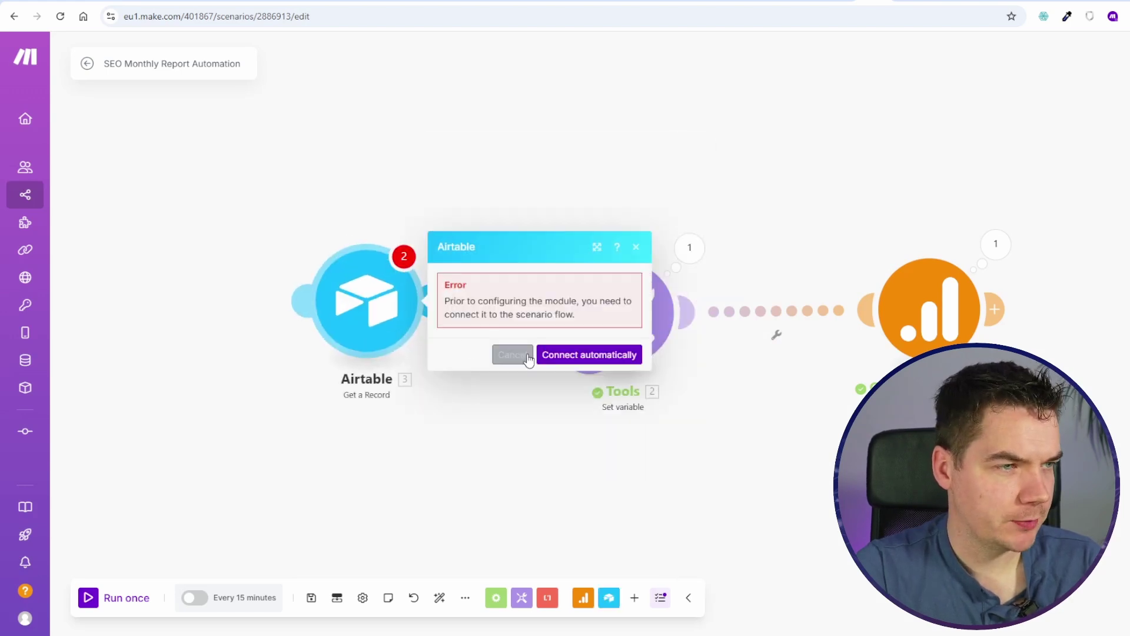
left_click(513, 354)
left_click_drag(419, 317, 376, 338)
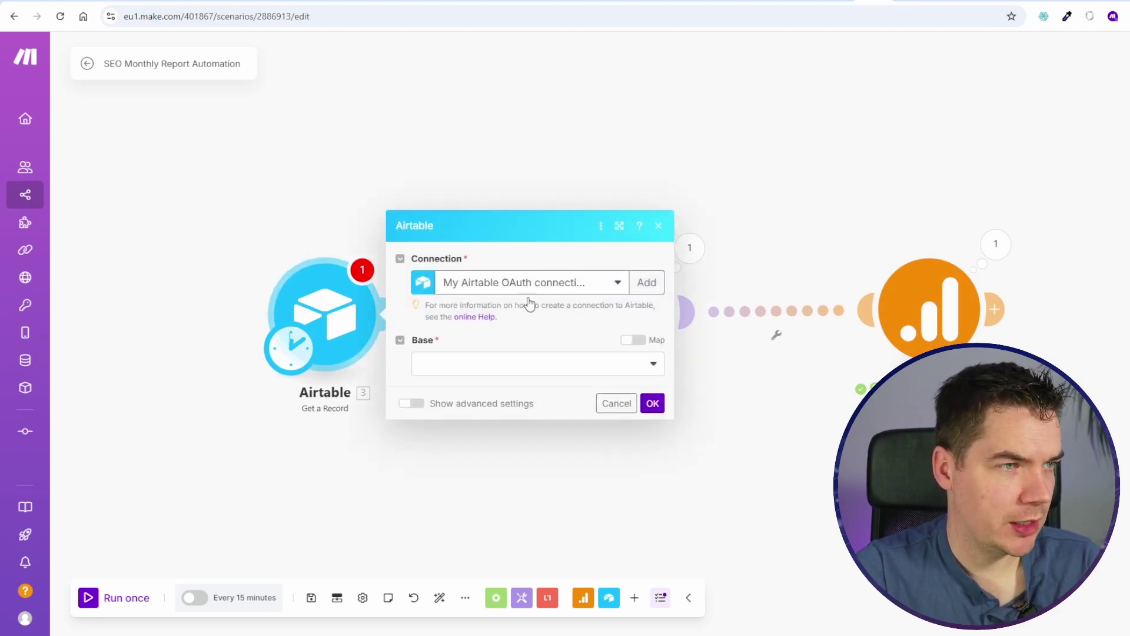
Step: Point Get a Record at the SEO Monthly Report base and test-run that module alone
left_click(535, 364)
scroll(566, 521, "down", 4)
left_click(509, 594)
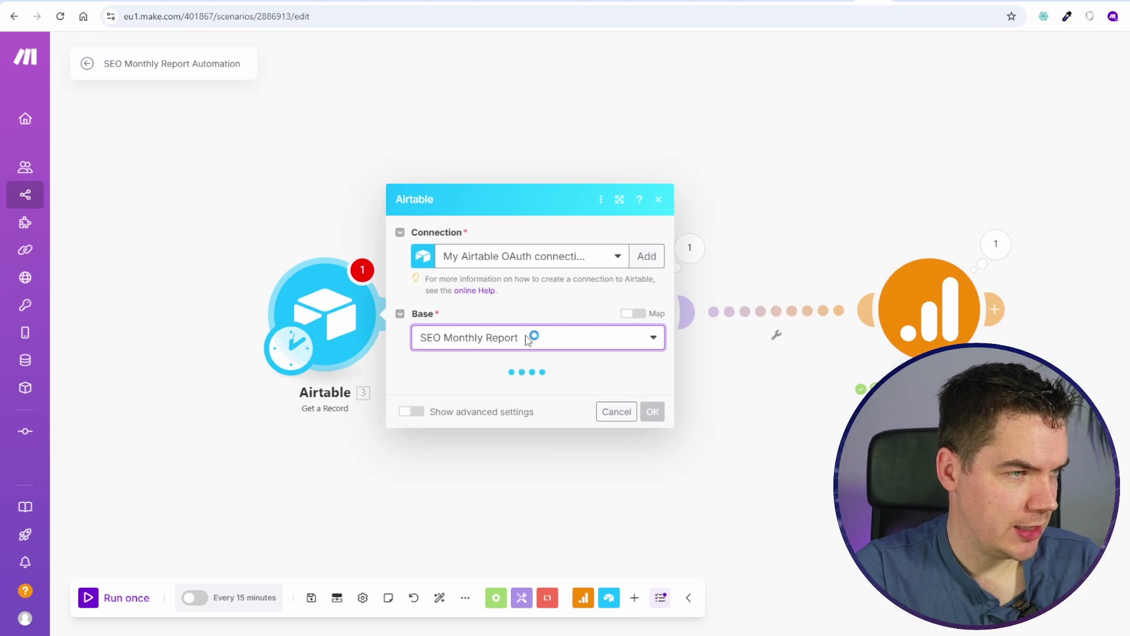
left_click(496, 410)
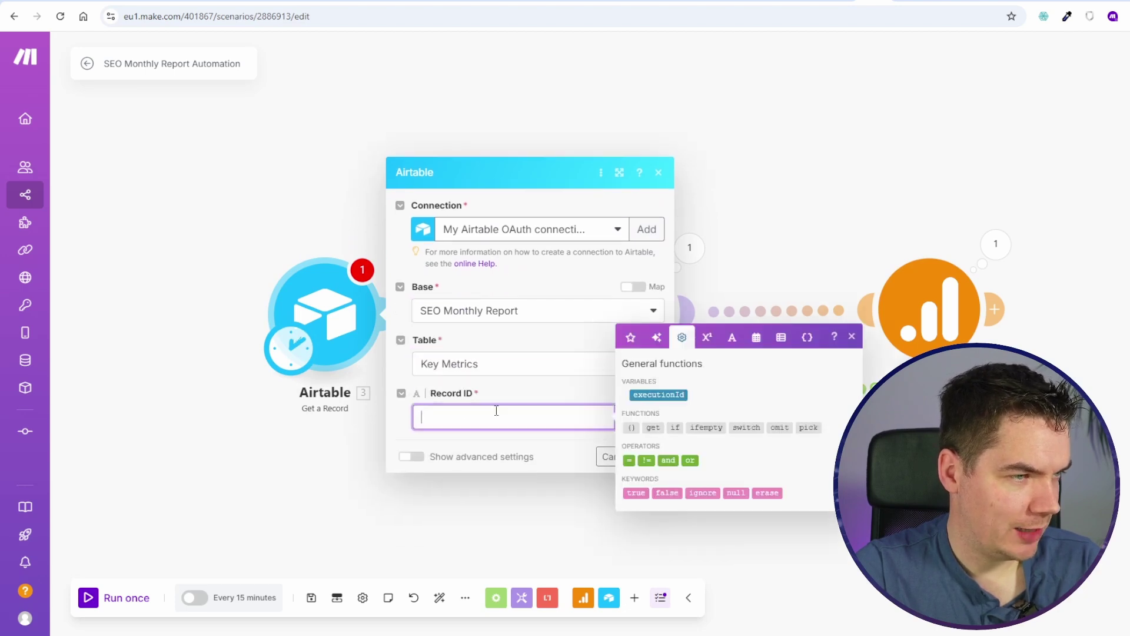
left_click(650, 457)
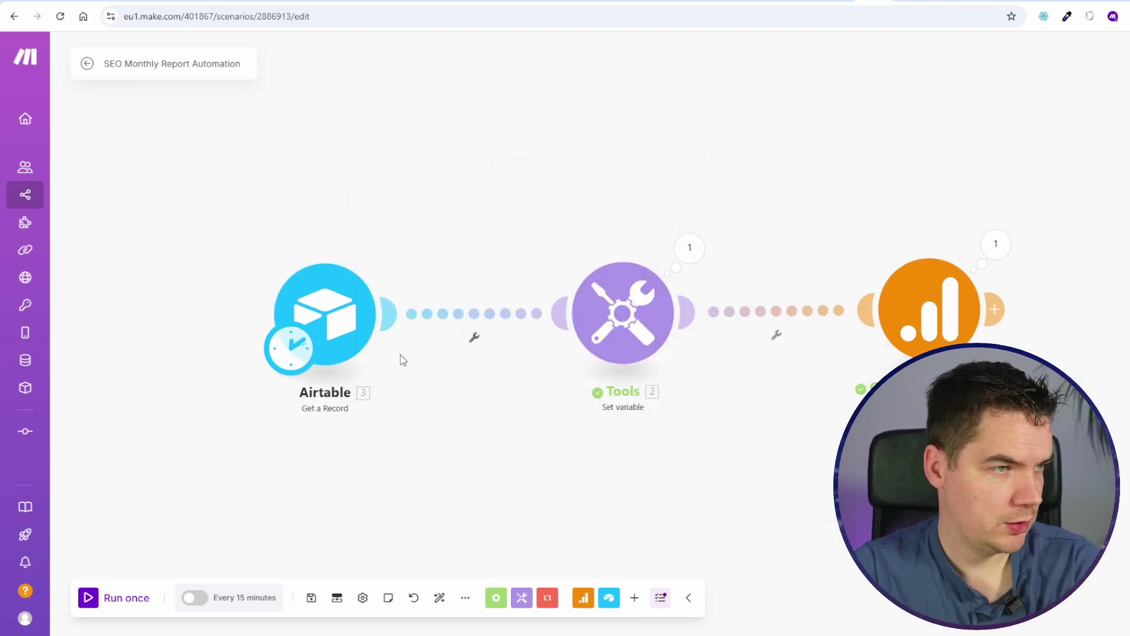
right_click(371, 303)
left_click(406, 330)
scroll(501, 356, "up", 1)
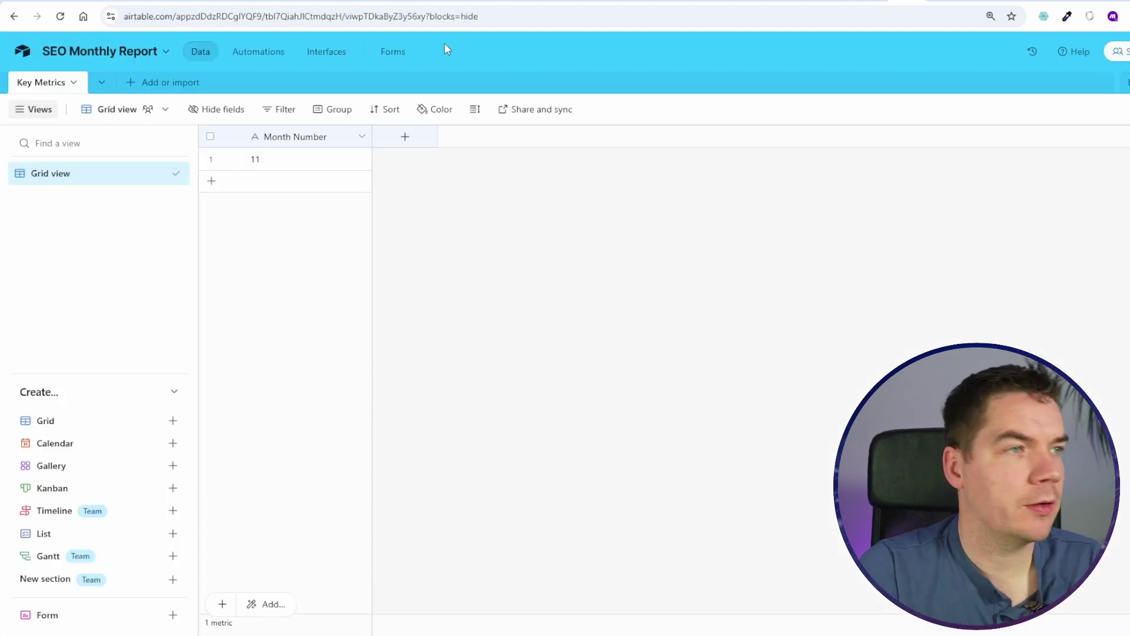
Step: Add a 'Record ID' Formula field using RECORD_ID() to the Key Metrics table
left_click(405, 136)
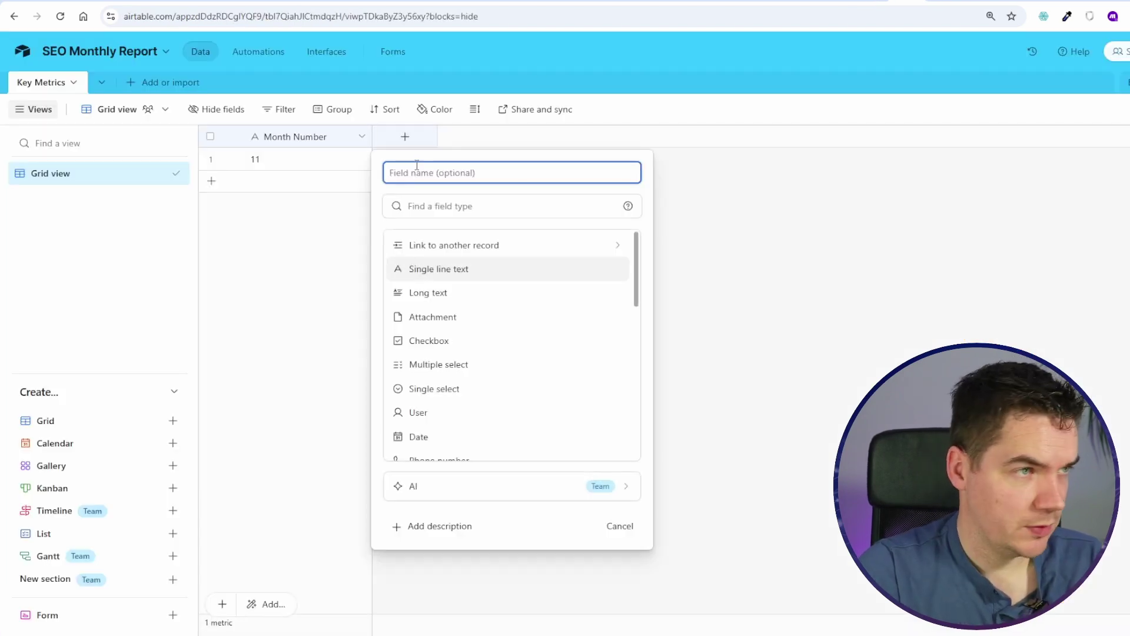
type("Record ID")
key("Tab")
type("form")
left_click(462, 247)
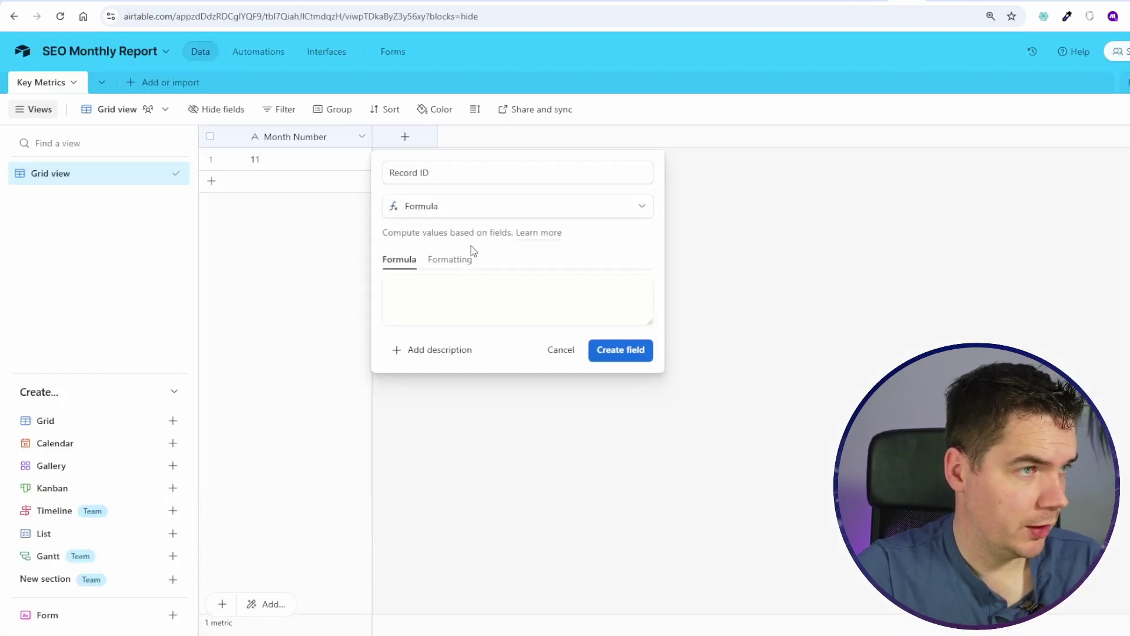
type("RECORD_ID(")
key("Return")
Step: Set the Get a Record module's Record ID to the record's generated ID and save it
left_click(449, 164)
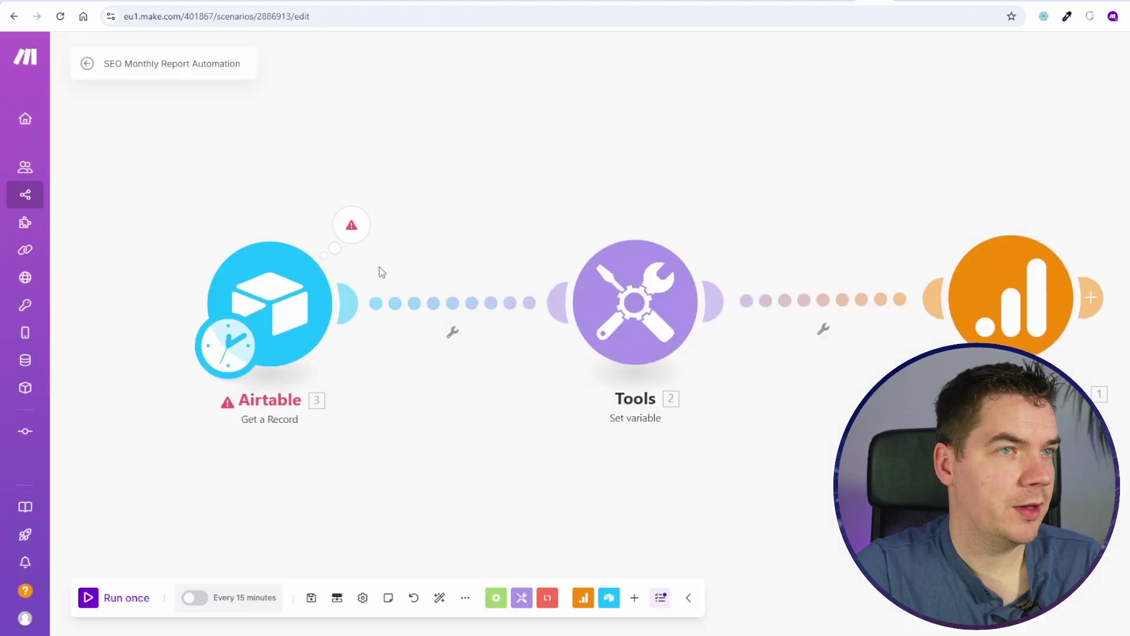
left_click(269, 303)
left_click(575, 371)
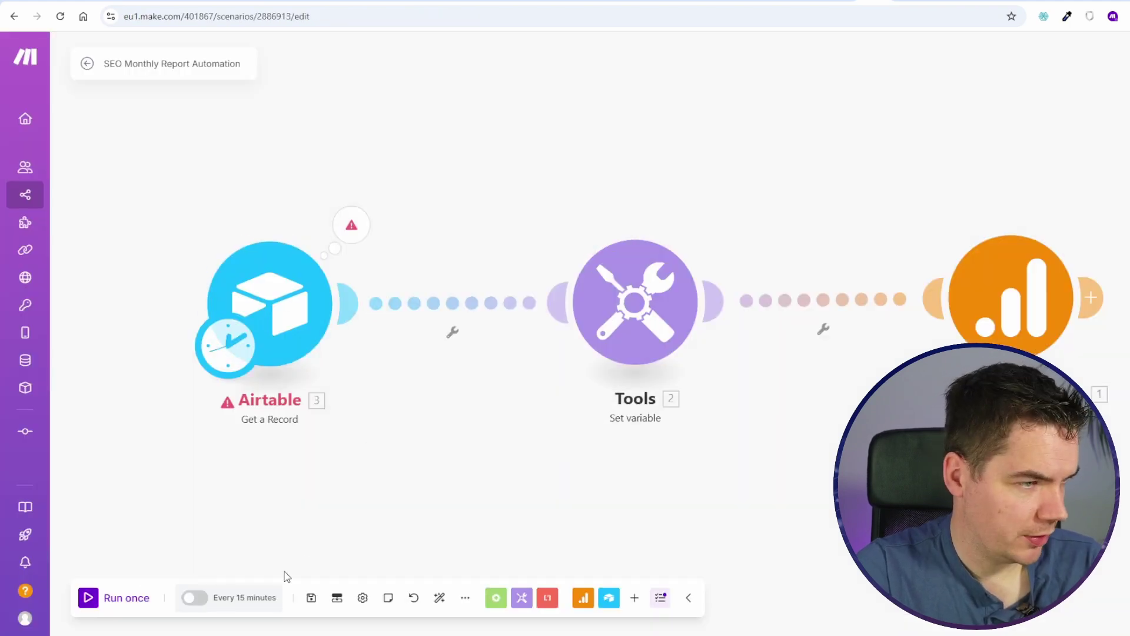
Step: Review the Airtable module's run output to locate the Month Number value
left_click(347, 219)
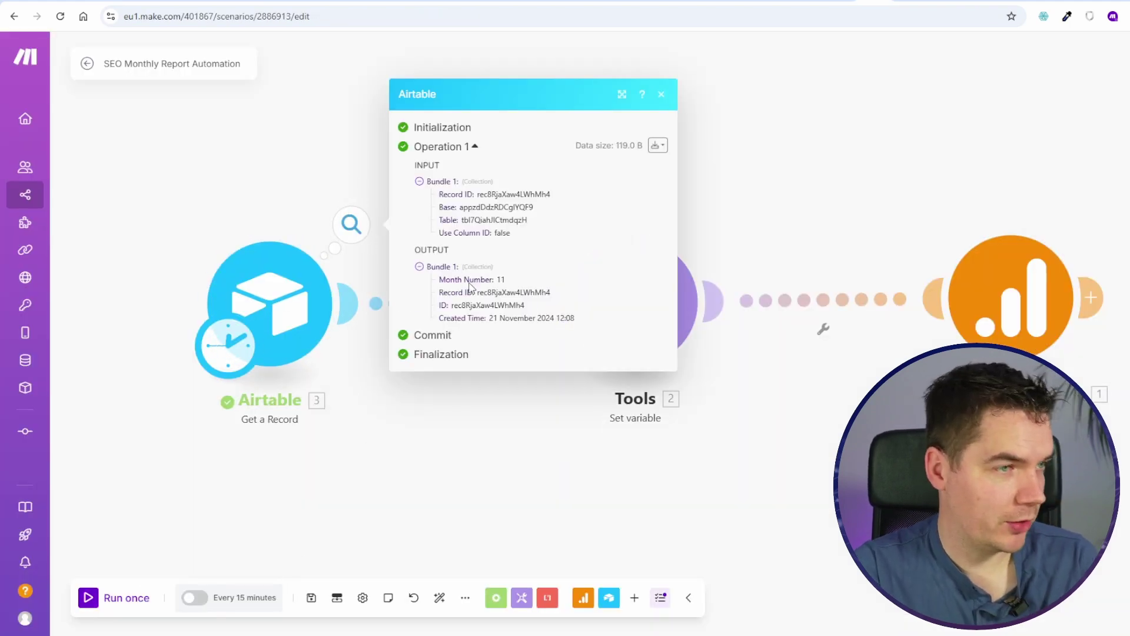
left_click_drag(445, 281, 496, 282)
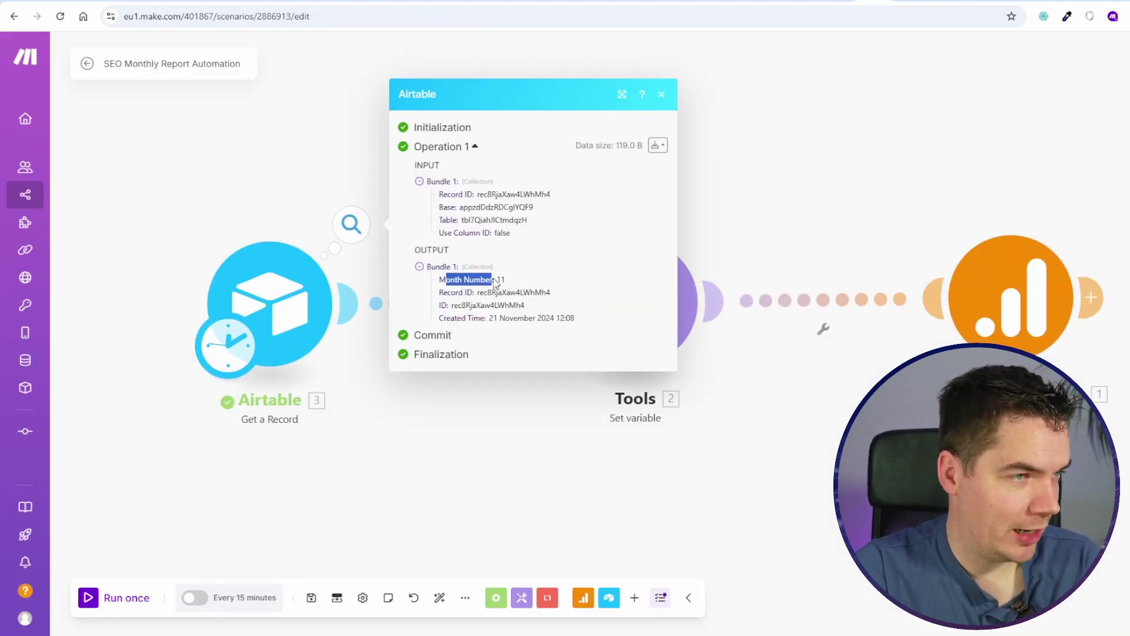
left_click(440, 272)
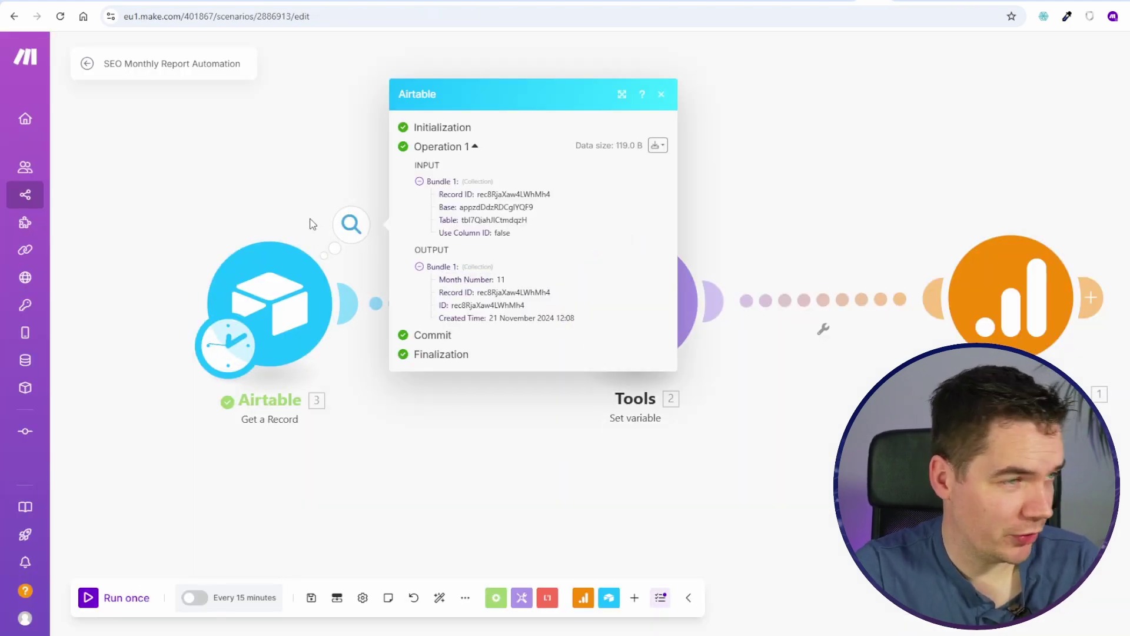
left_click(293, 167)
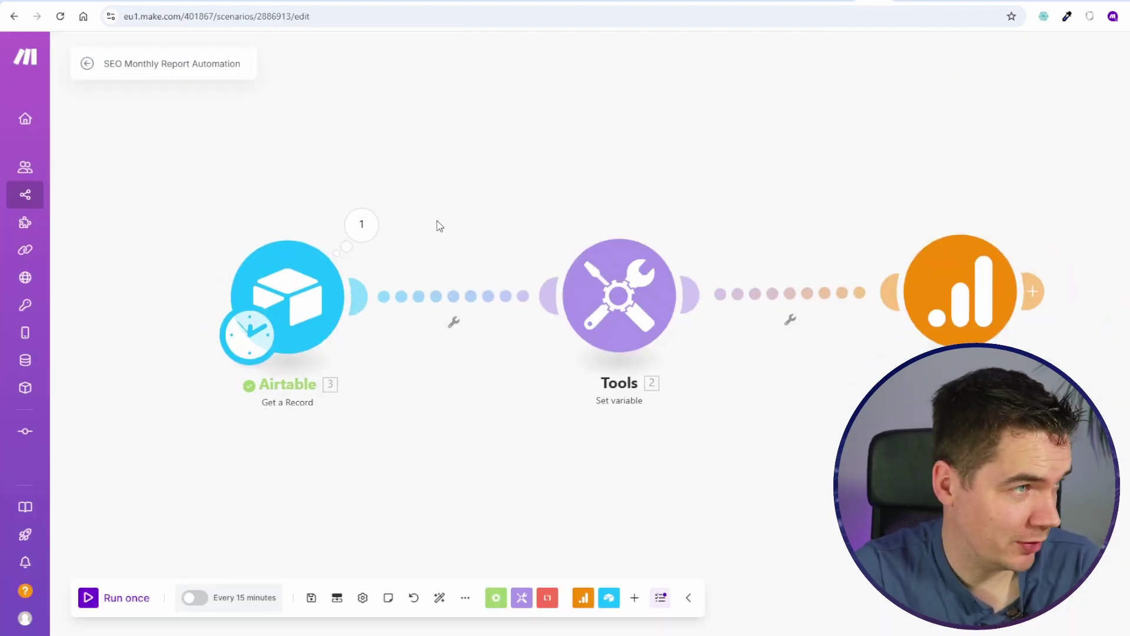
Step: Map Airtable's Month Number into the Tools variable value, then save and run once
left_click(599, 306)
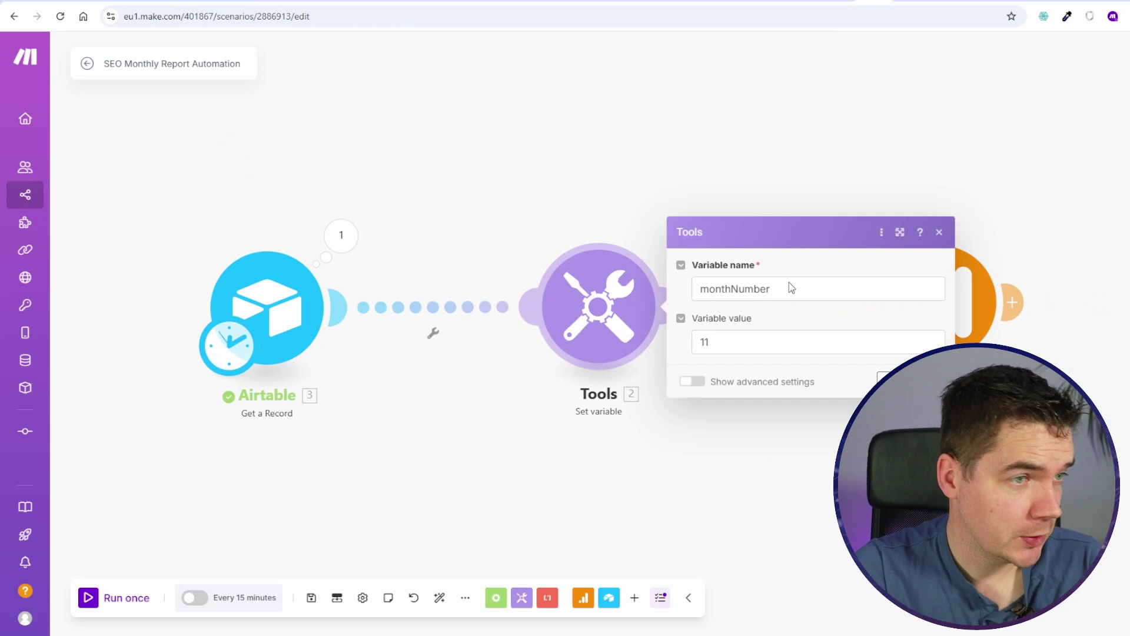
left_click(732, 306)
left_click(696, 340)
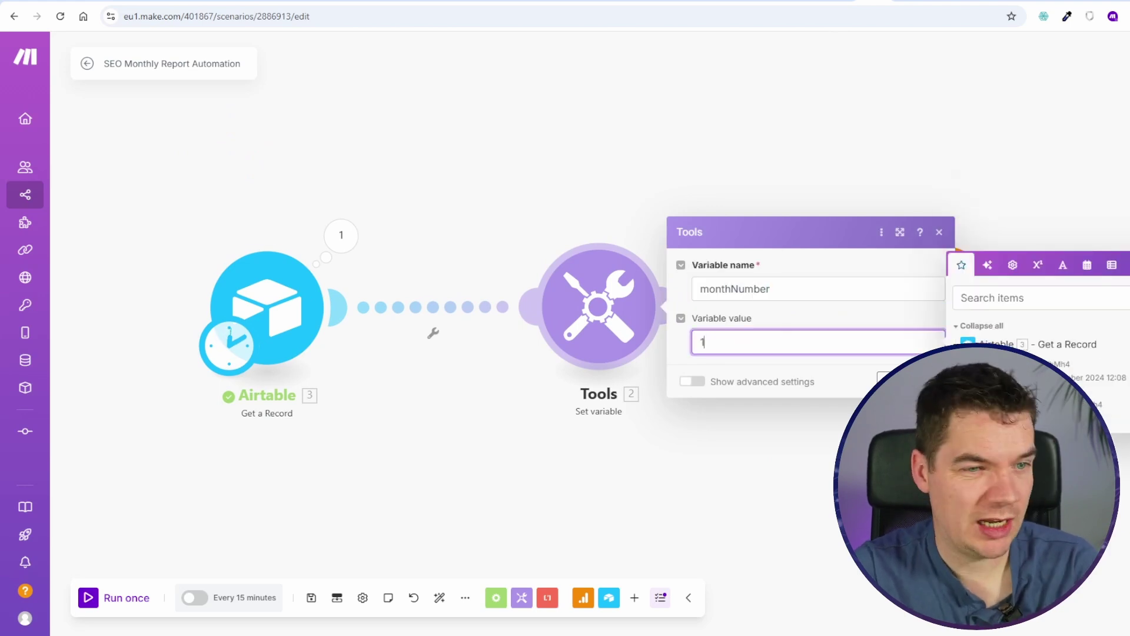
left_click(995, 418)
left_click(931, 381)
left_click_drag(663, 434, 522, 438)
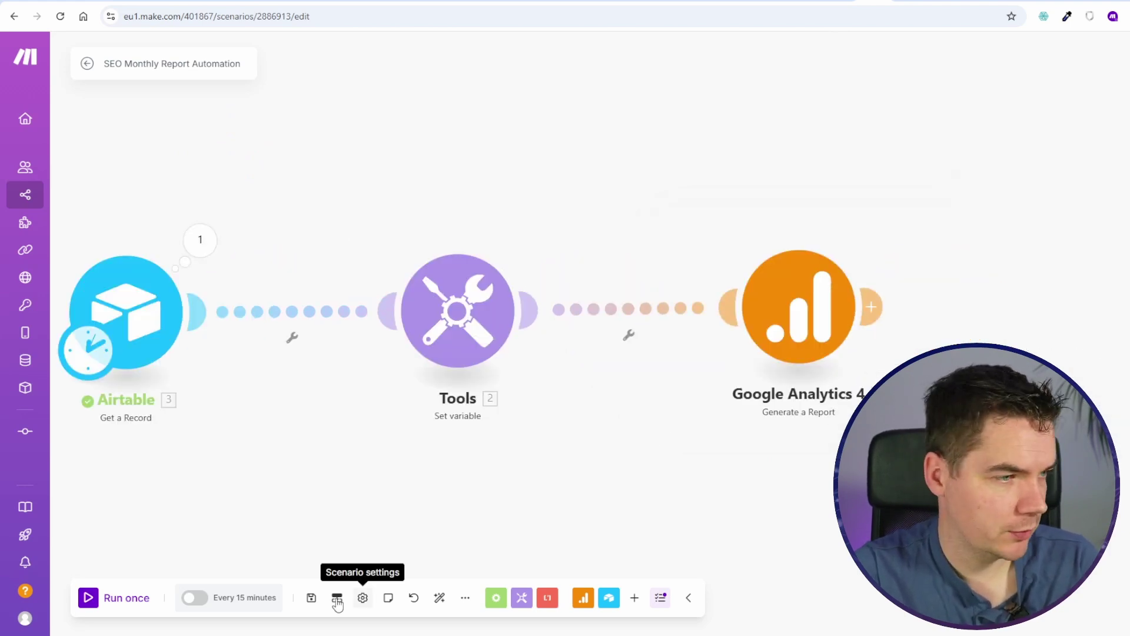
left_click(312, 597)
left_click(118, 598)
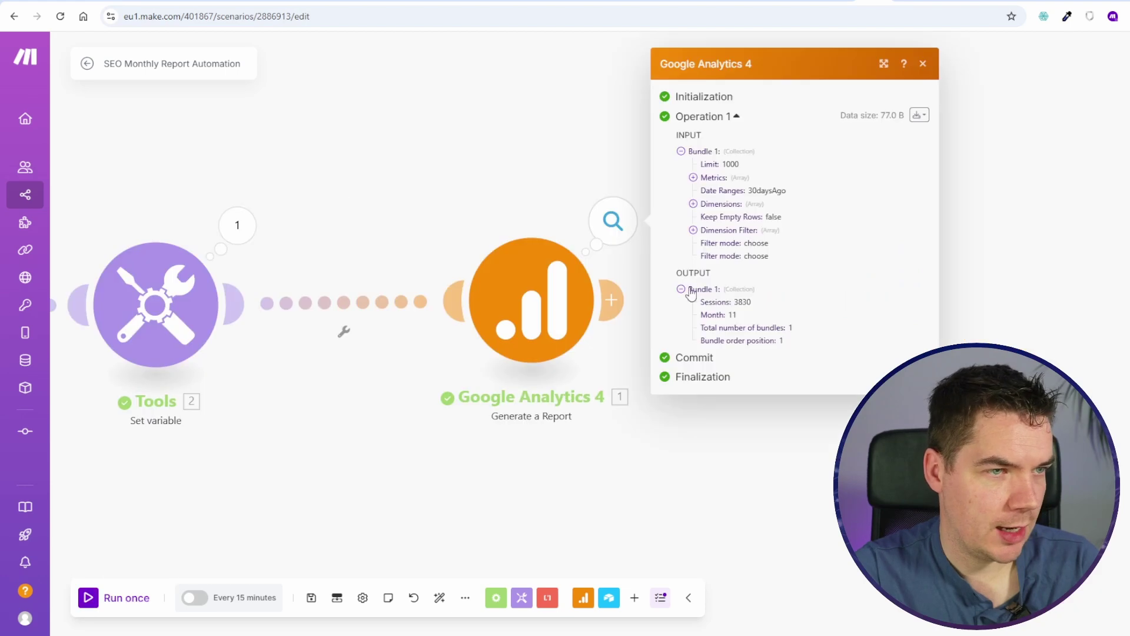
Step: Add an Airtable Update a Record module after Google Analytics 4
mouse_move(544, 171)
left_mouse_down()
mouse_move(411, 217)
mouse_move(555, 183)
left_mouse_up()
scroll(443, 223, "down", 2)
left_click(599, 298)
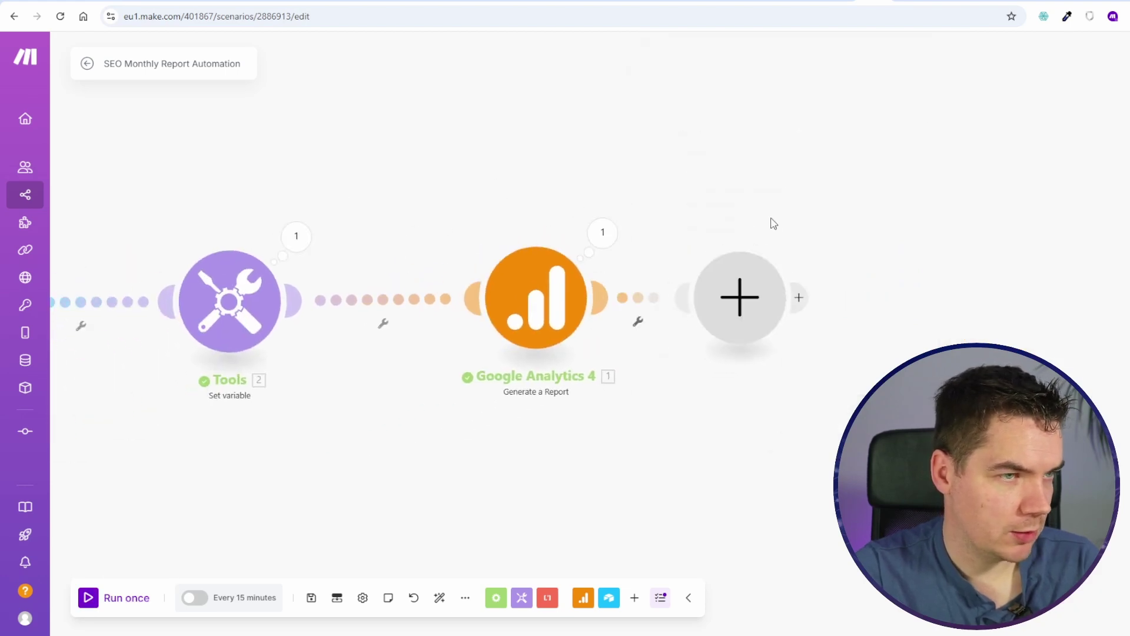
left_click(872, 225)
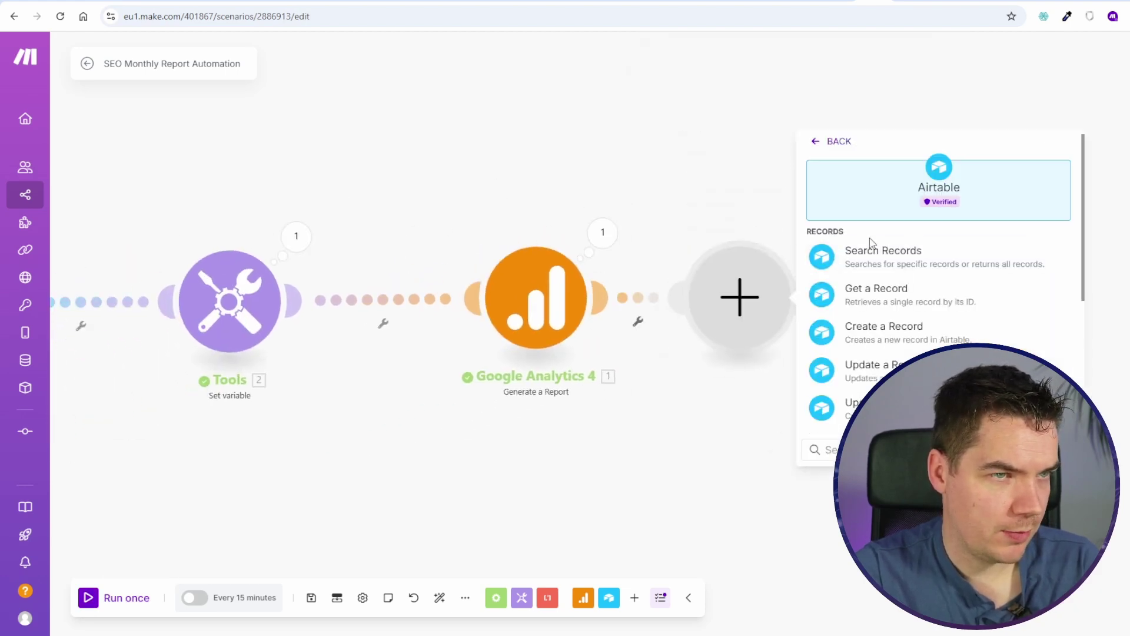
left_click(885, 364)
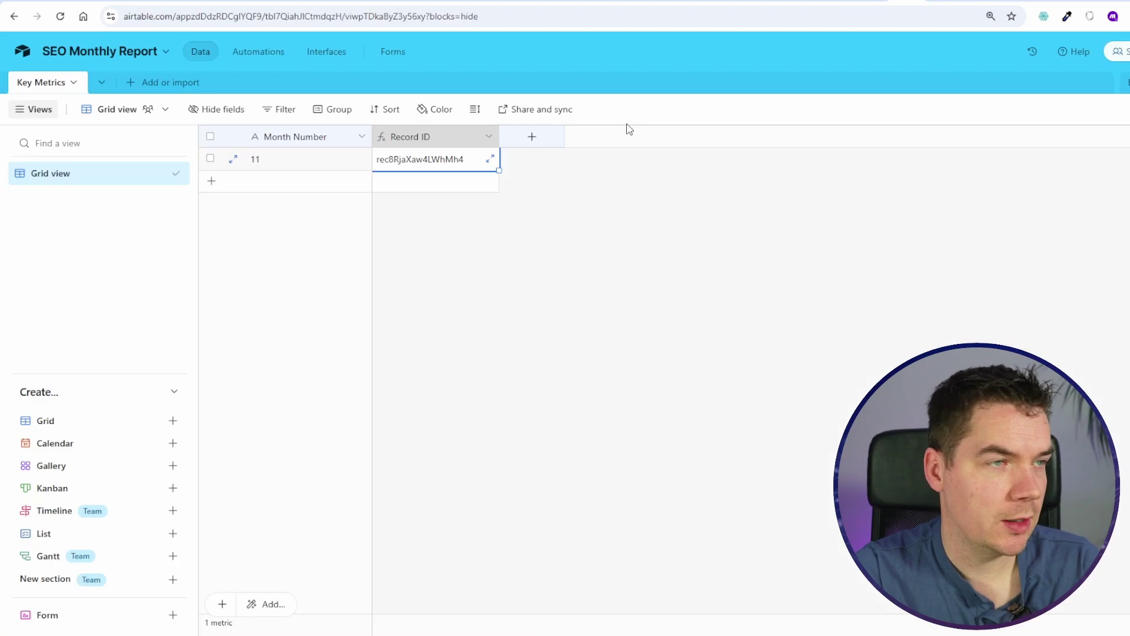
Step: Add a 'Sessions' Number field with chosen decimal places to the Key Metrics table
left_click(531, 136)
type("Sessions")
left_click(579, 200)
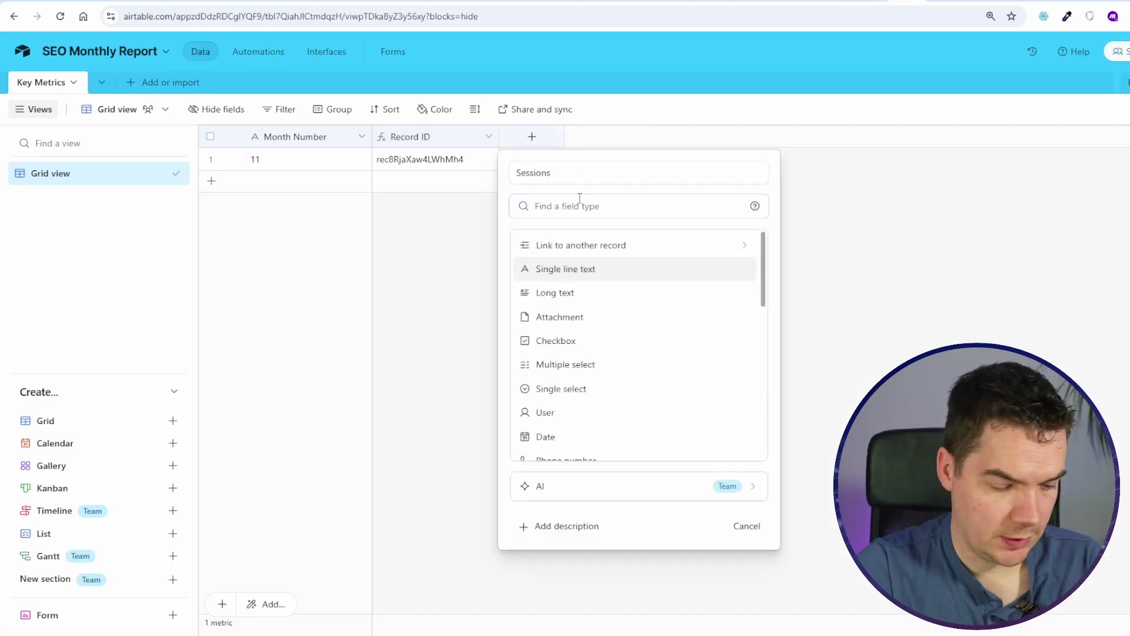
type("numb")
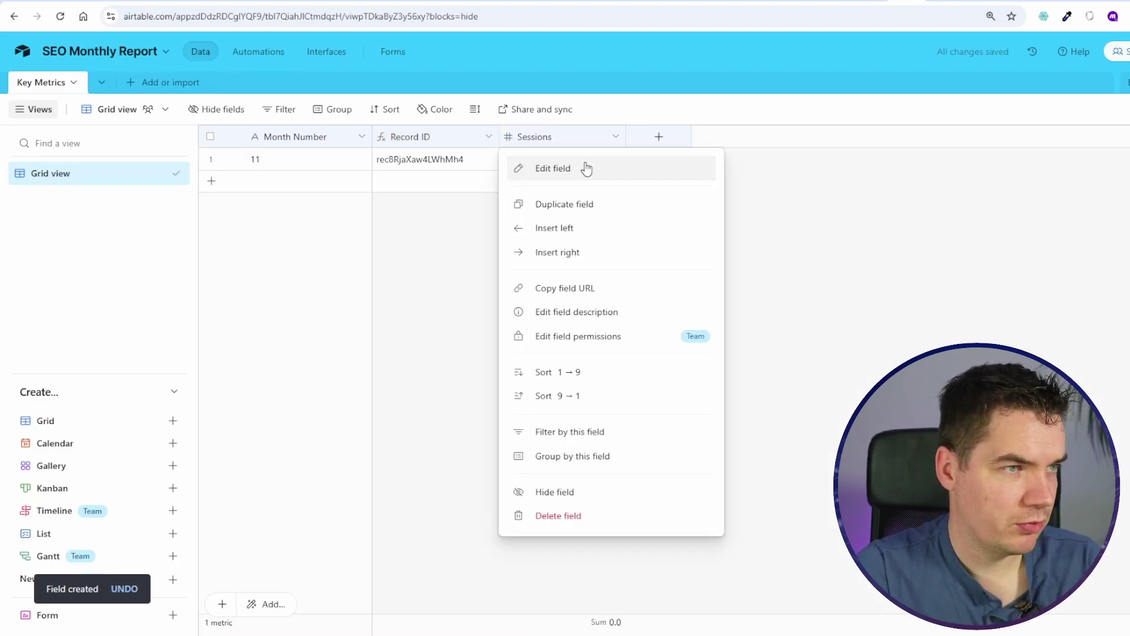
left_click(586, 167)
left_click(655, 359)
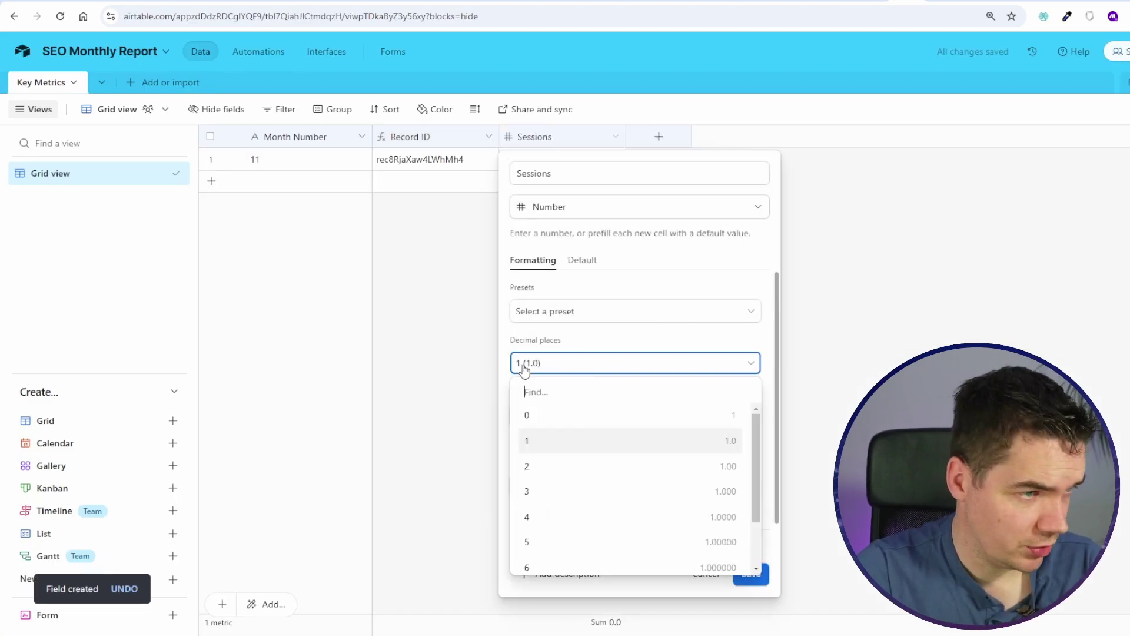
left_click(544, 411)
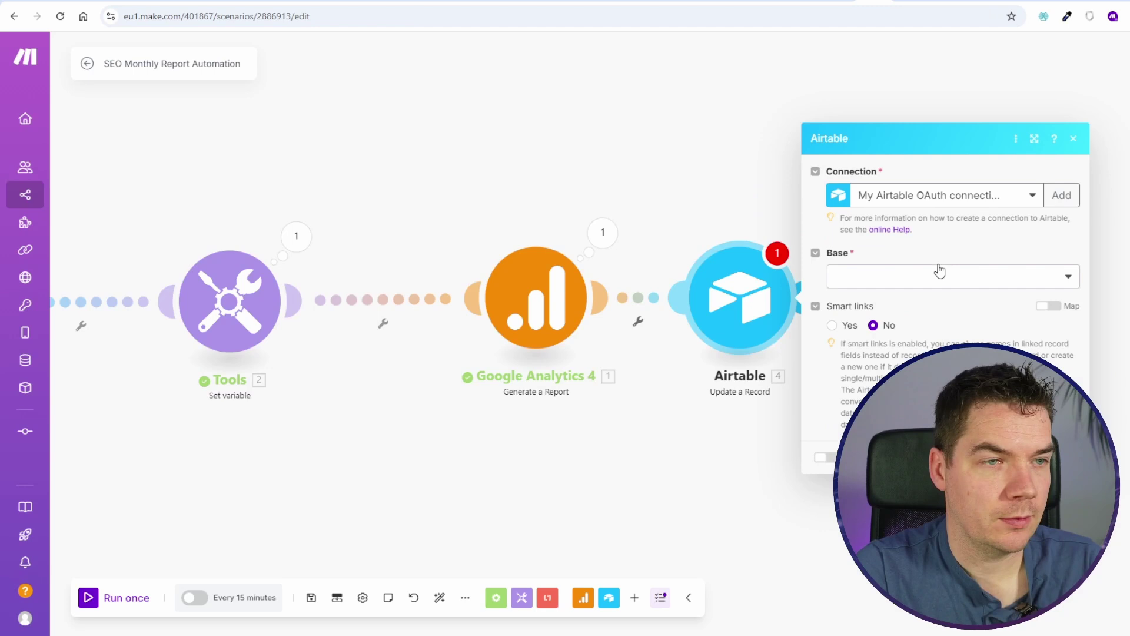
left_click(939, 272)
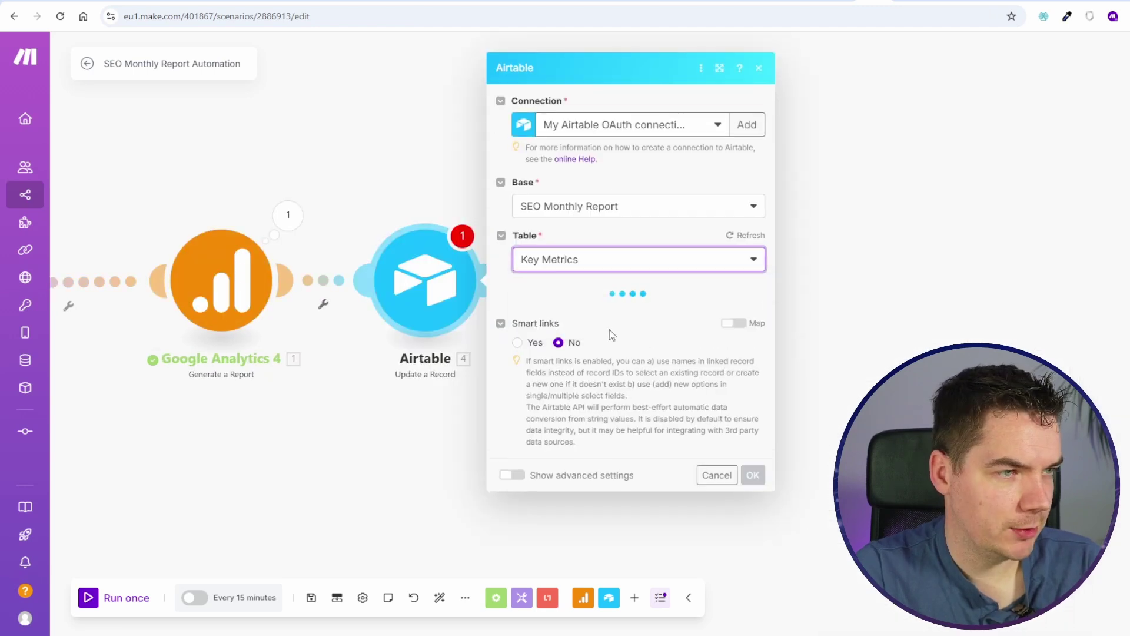
Step: Map the fetched Record ID and the GA4 Sessions metric into the Update a Record fields
left_click(613, 298)
scroll(820, 298, "down", 10)
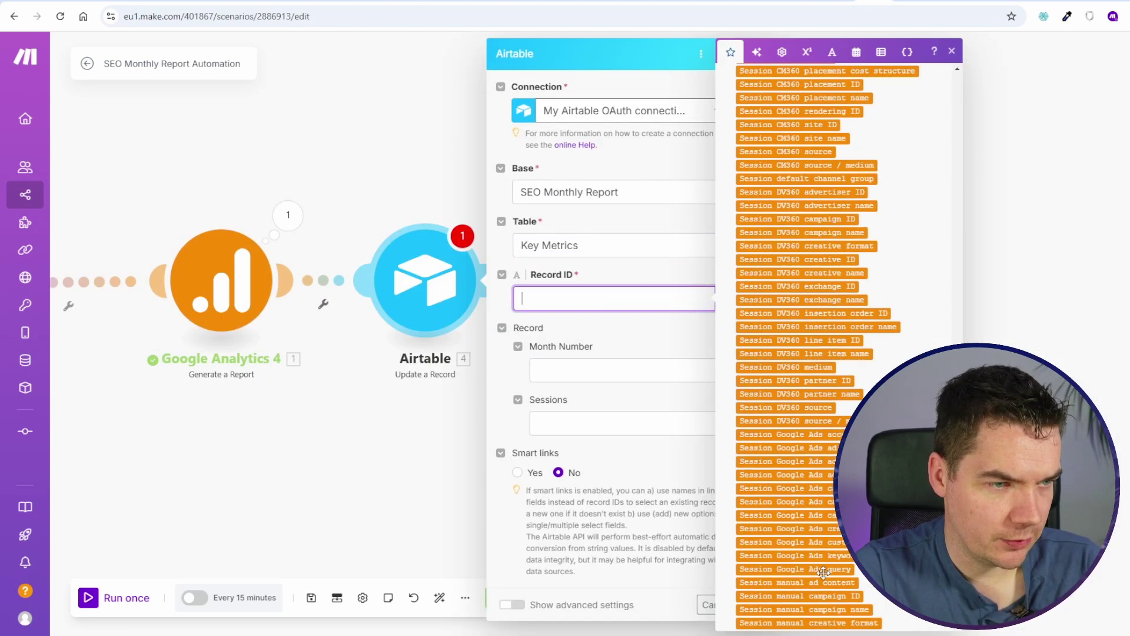
left_click(763, 606)
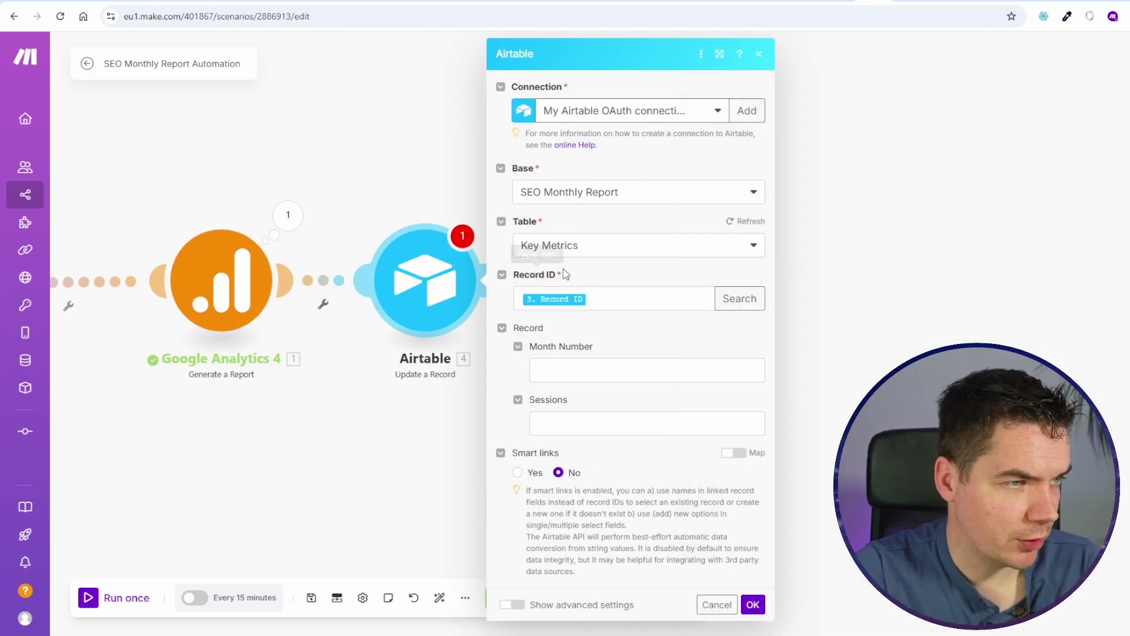
left_click(539, 423)
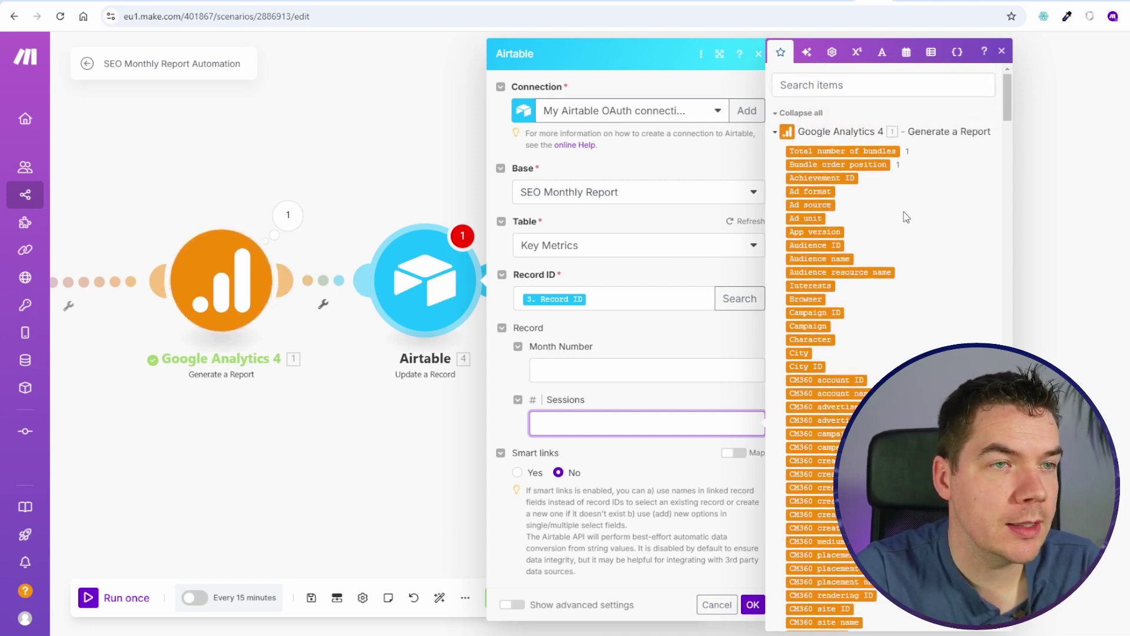
scroll(905, 320, "down", 10)
scroll(905, 319, "down", 10)
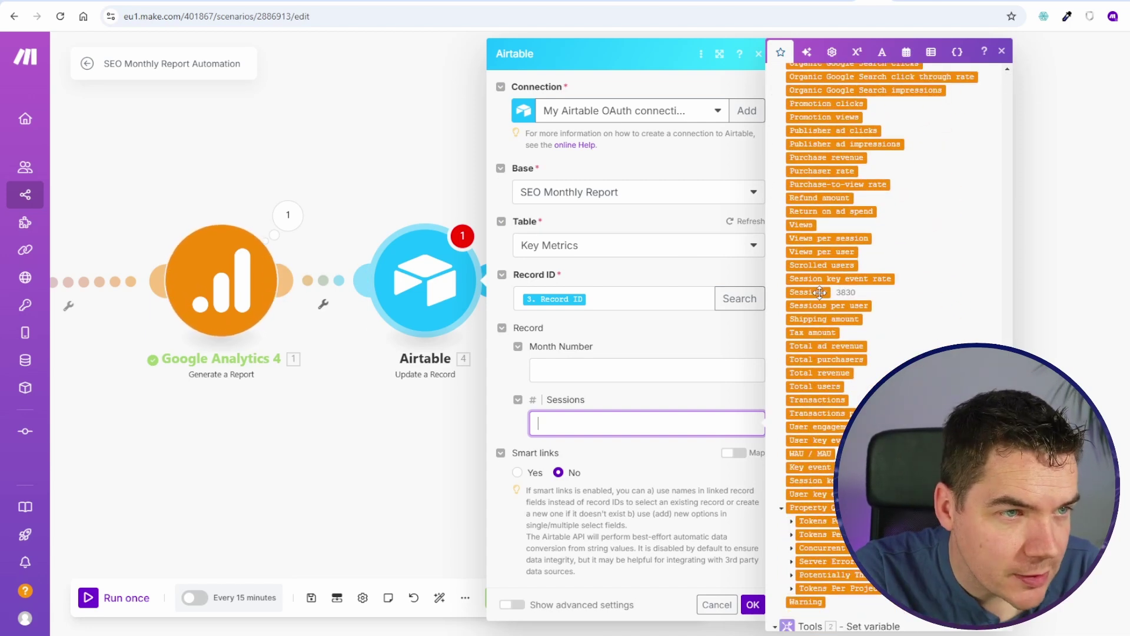
left_click(808, 292)
Step: Save and run the scenario so the record's Sessions becomes 3,830
left_click(752, 605)
left_click(312, 598)
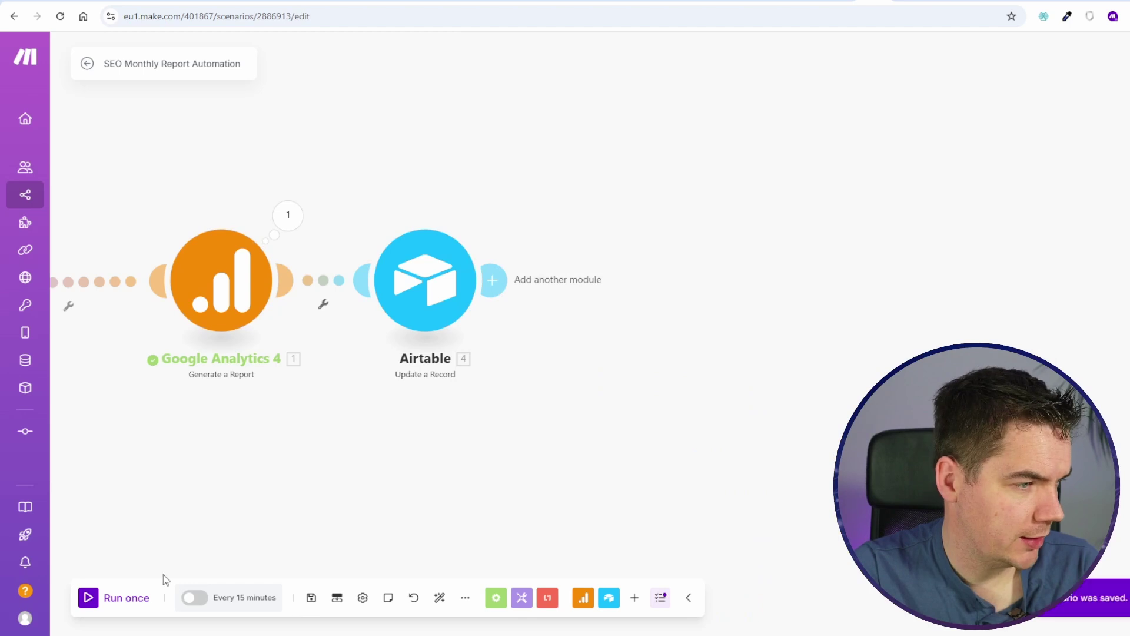
left_click(113, 597)
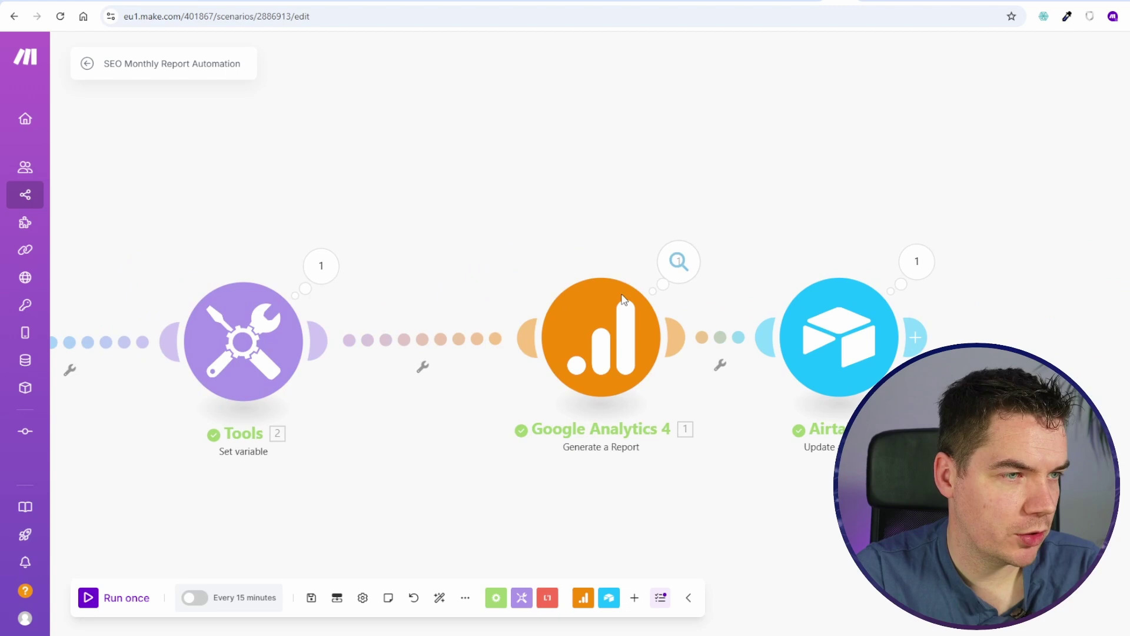
left_click(624, 300)
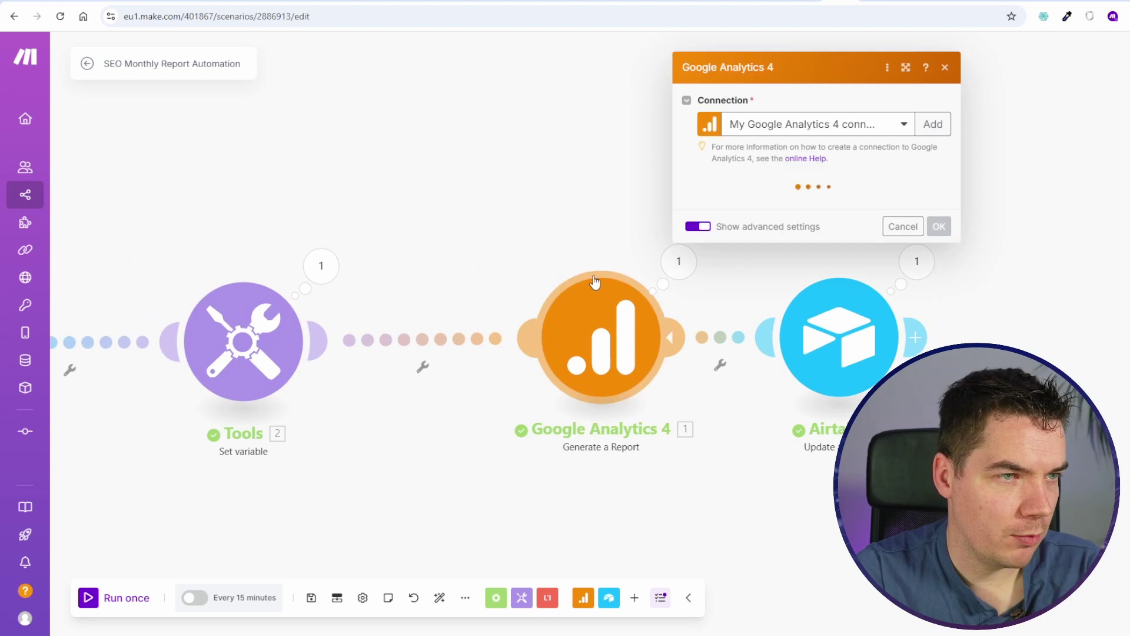
Step: Review the Google Analytics 4 run output and reopen the module's settings
left_click(565, 212)
left_click(683, 277)
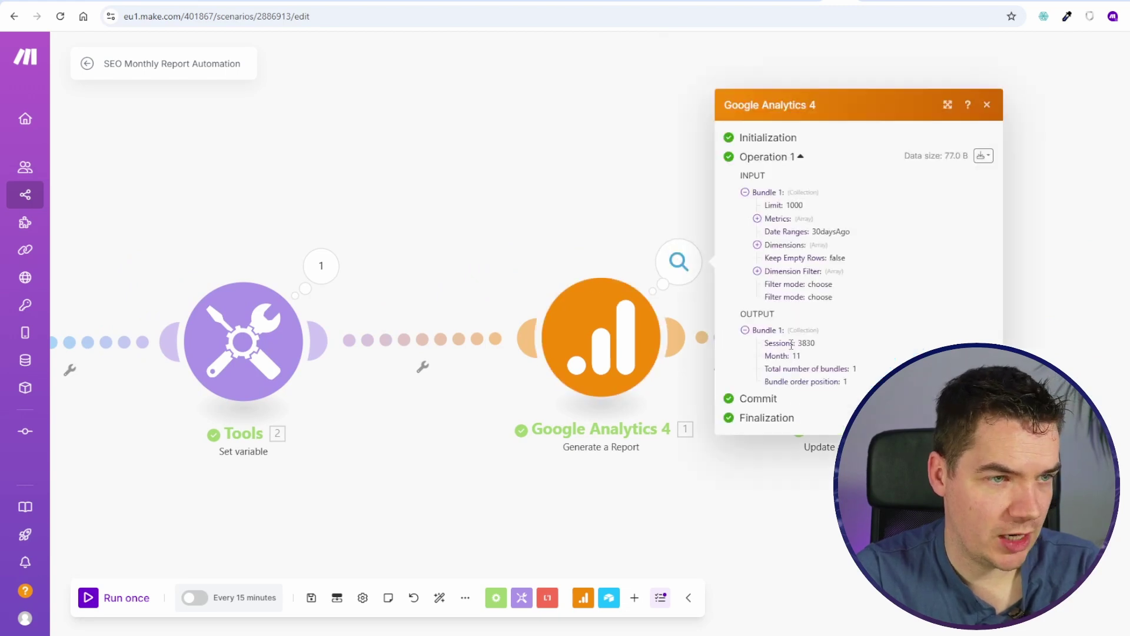
left_click(626, 270)
left_click(574, 290)
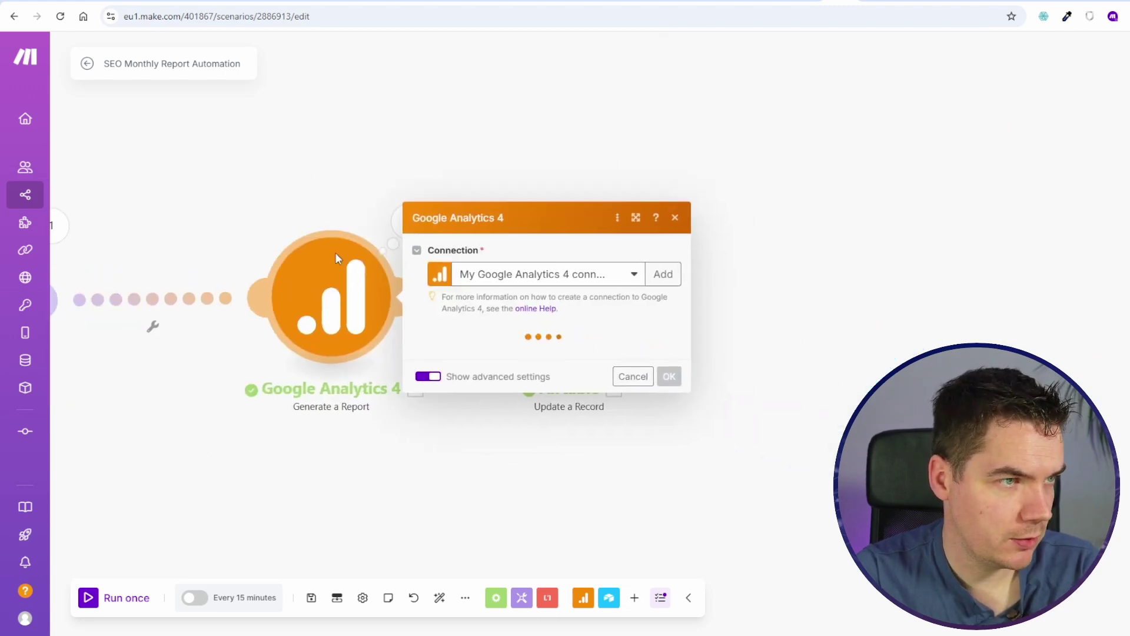
scroll(477, 354, "down", 10)
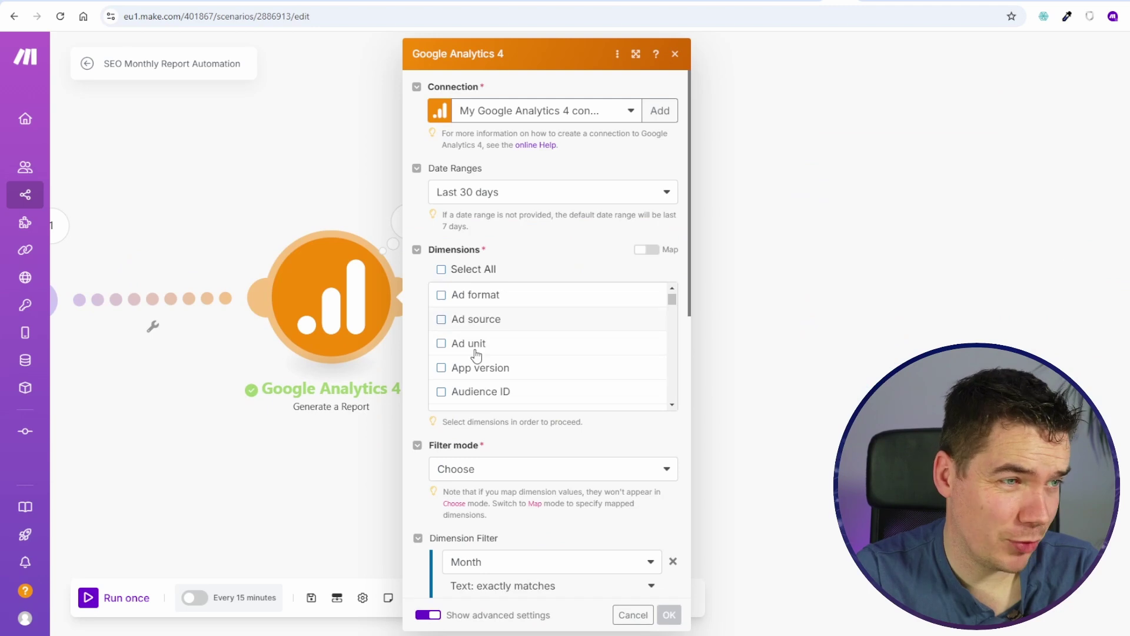
scroll(428, 448, "down", 8)
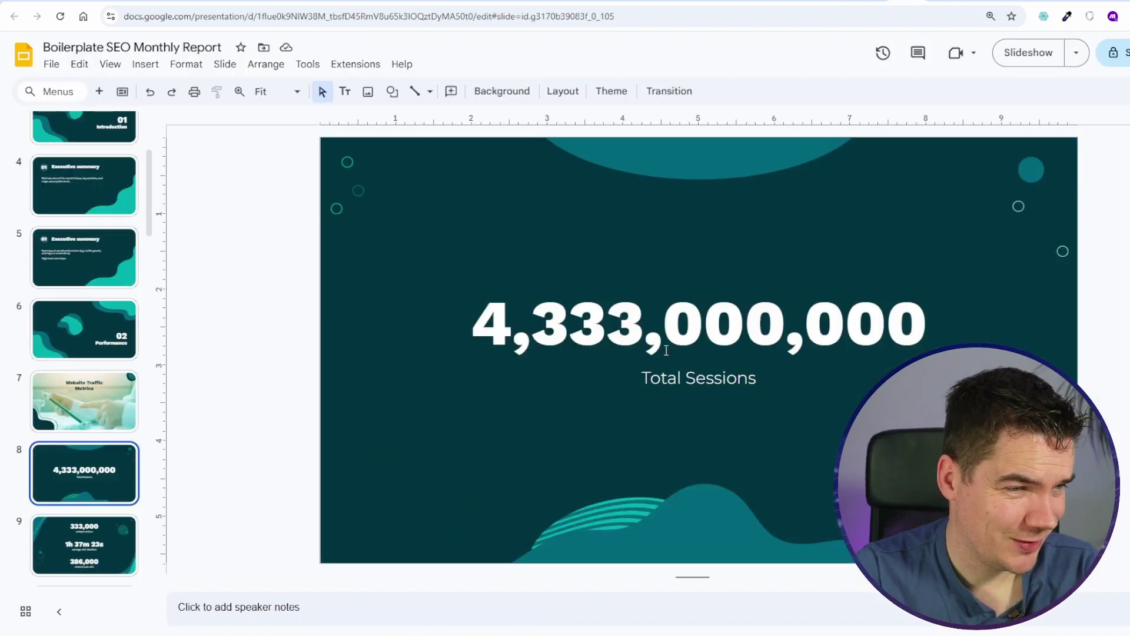
key("Down")
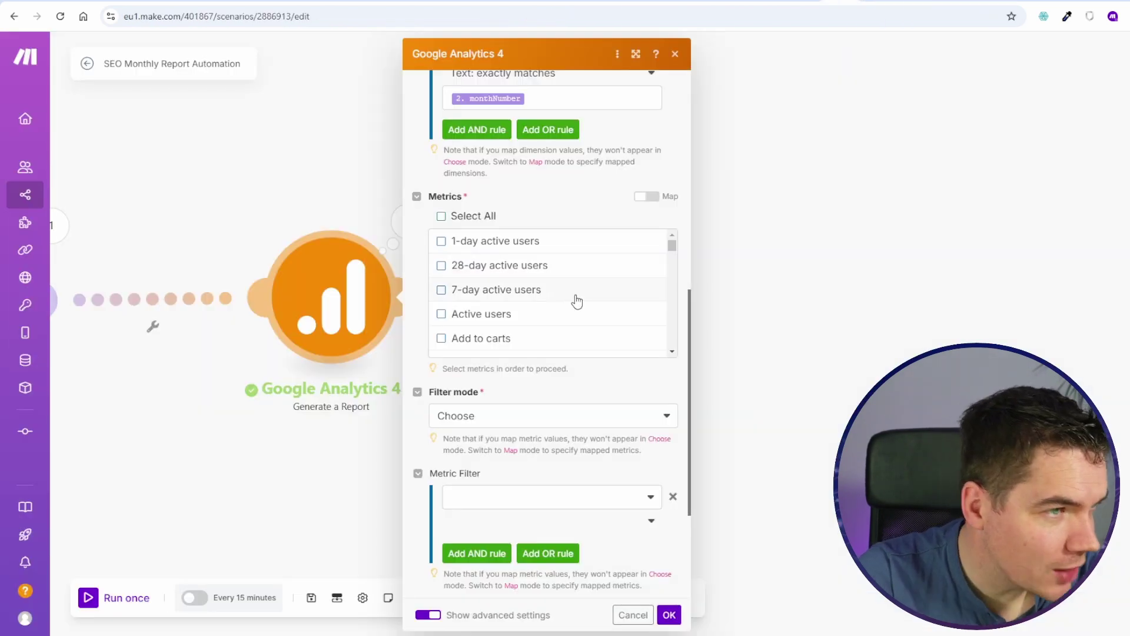
scroll(577, 301, "down", 10)
Step: Add Total users, Views, Views per session and Average session duration to the GA4 metrics
left_click(441, 291)
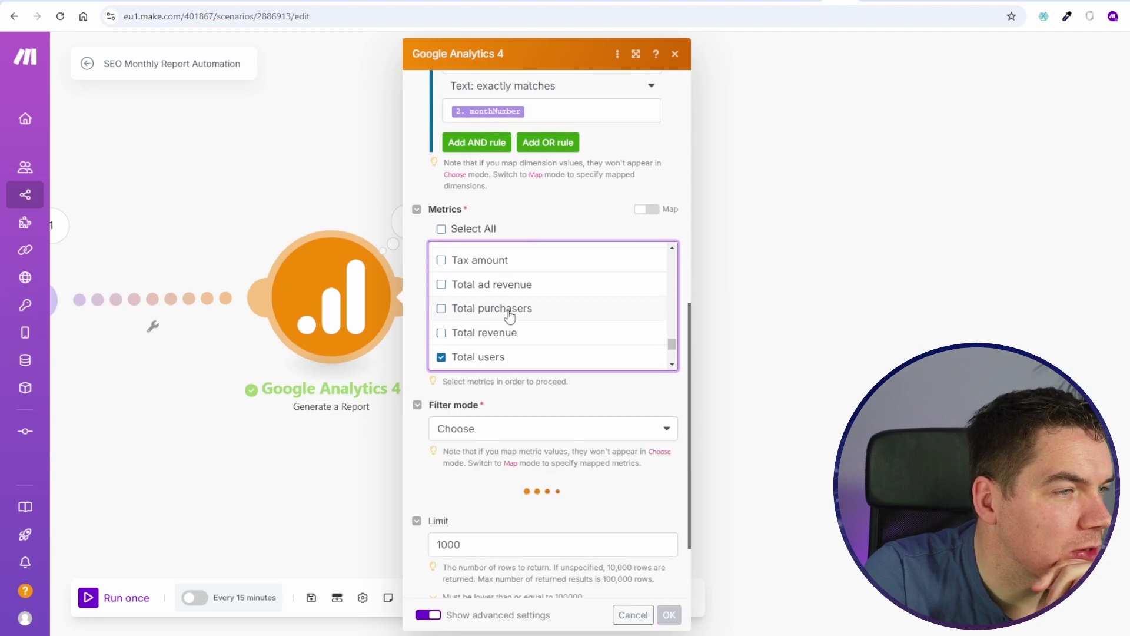
scroll(510, 316, "up", 2)
scroll(510, 344, "up", 1)
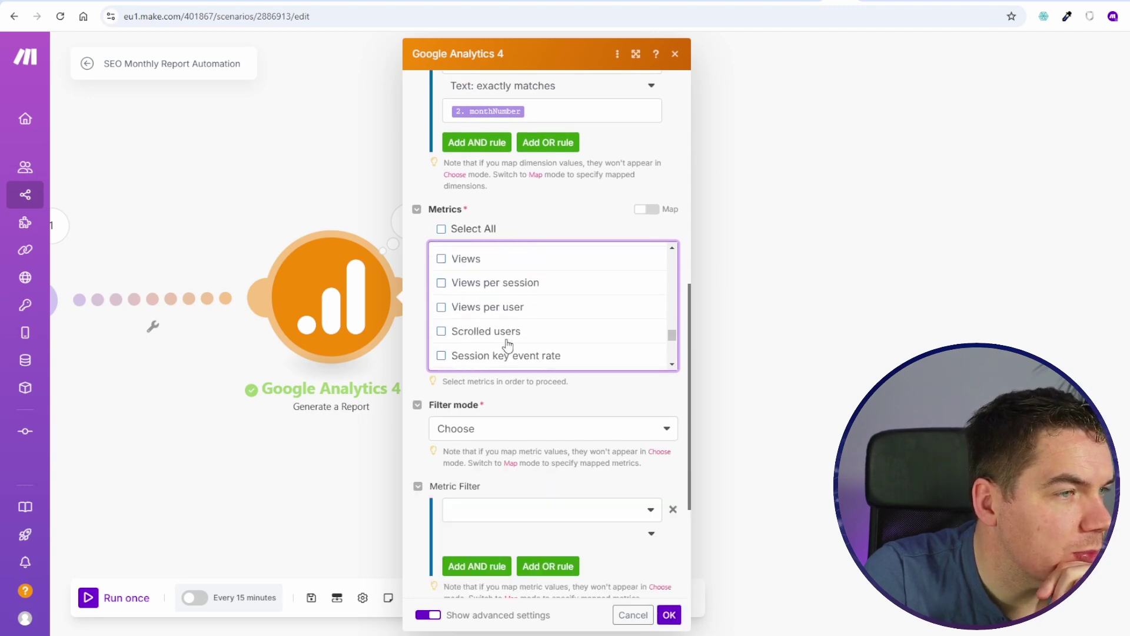
left_click(442, 259)
left_click(470, 283)
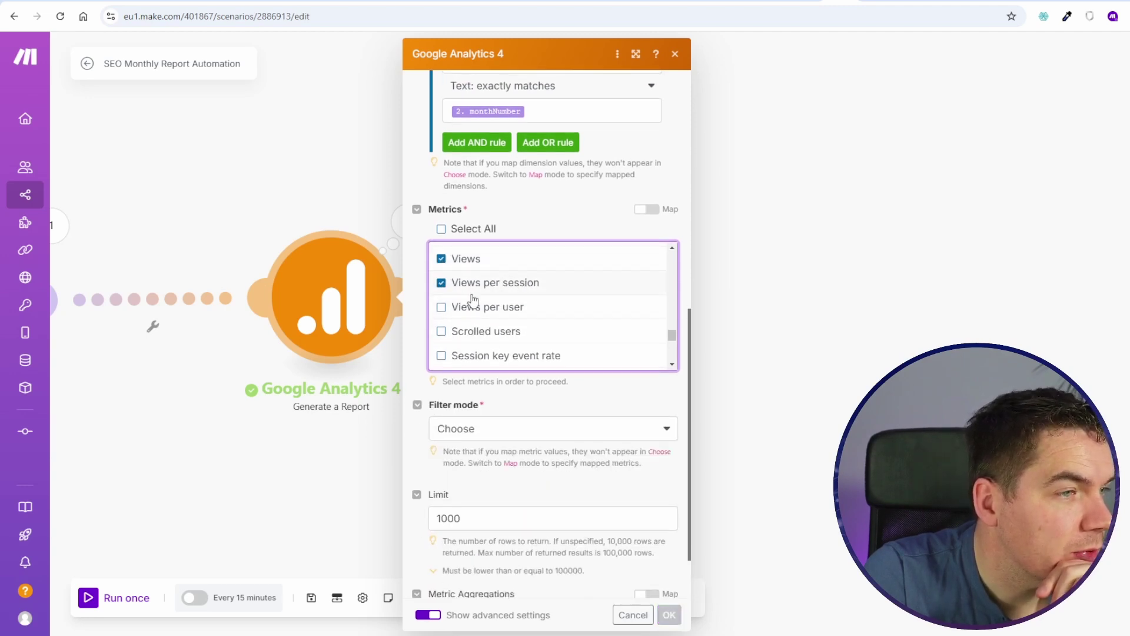
scroll(514, 333, "up", 3)
scroll(515, 333, "up", 10)
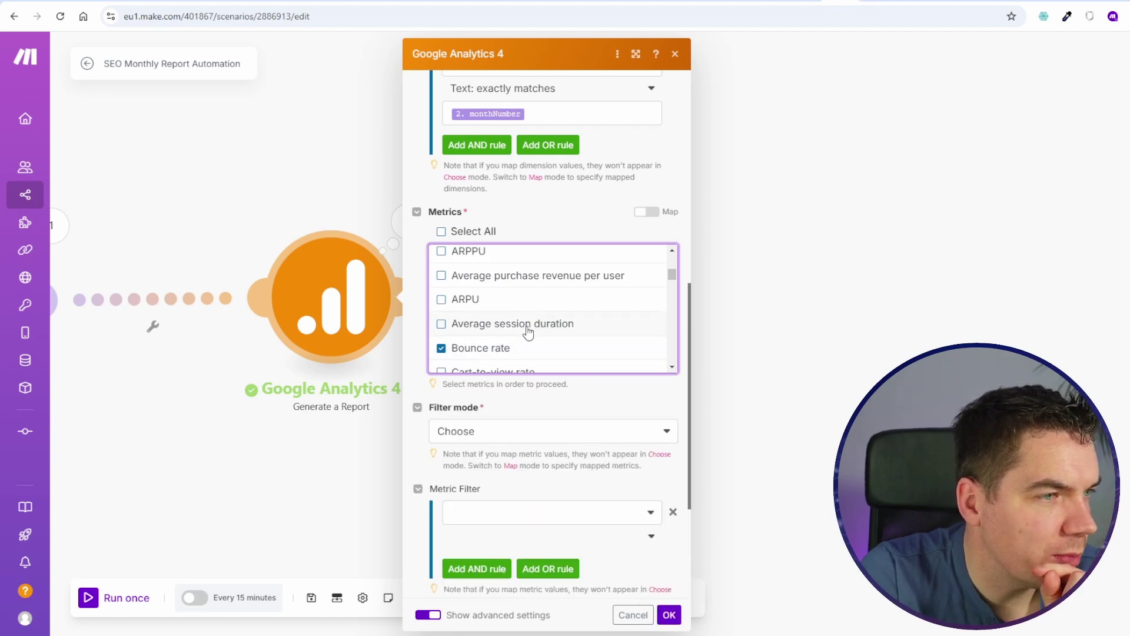
left_click(451, 334)
scroll(515, 335, "up", 2)
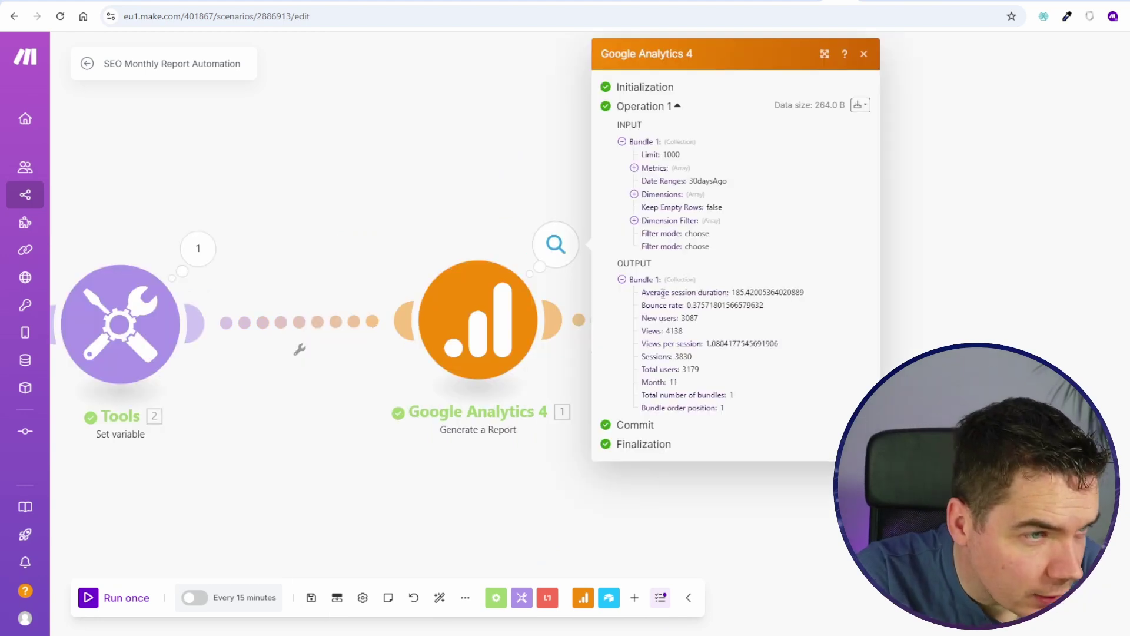
Step: Create Number fields for Bounce Rate, New Users, Views and Views per Session in Key Metrics
left_click_drag(643, 292, 733, 395)
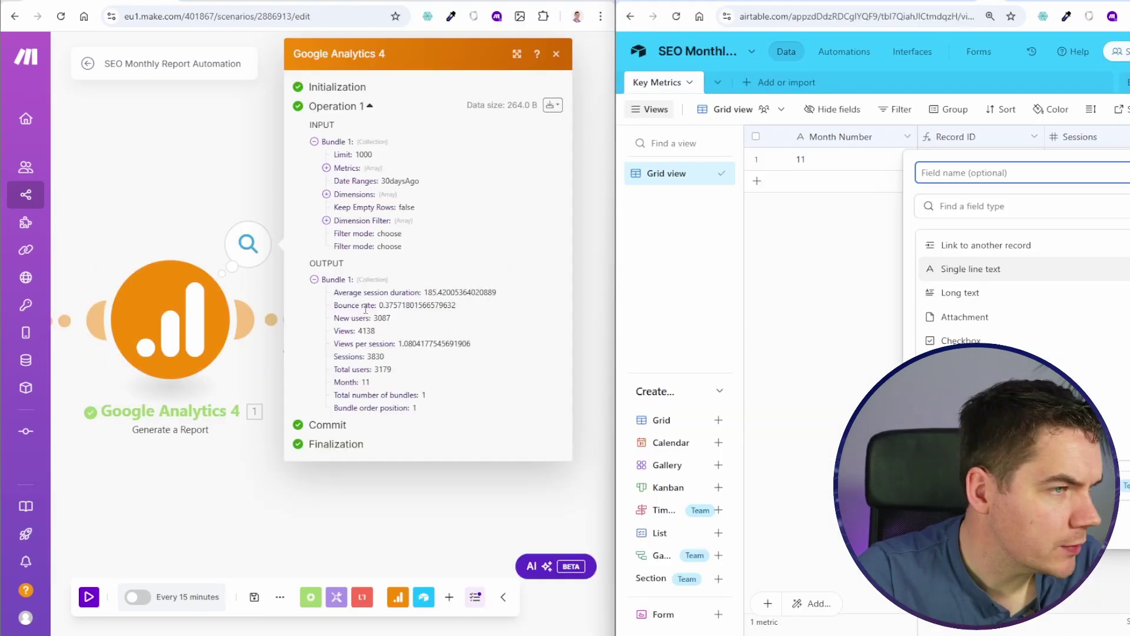
type("Bounce Rate")
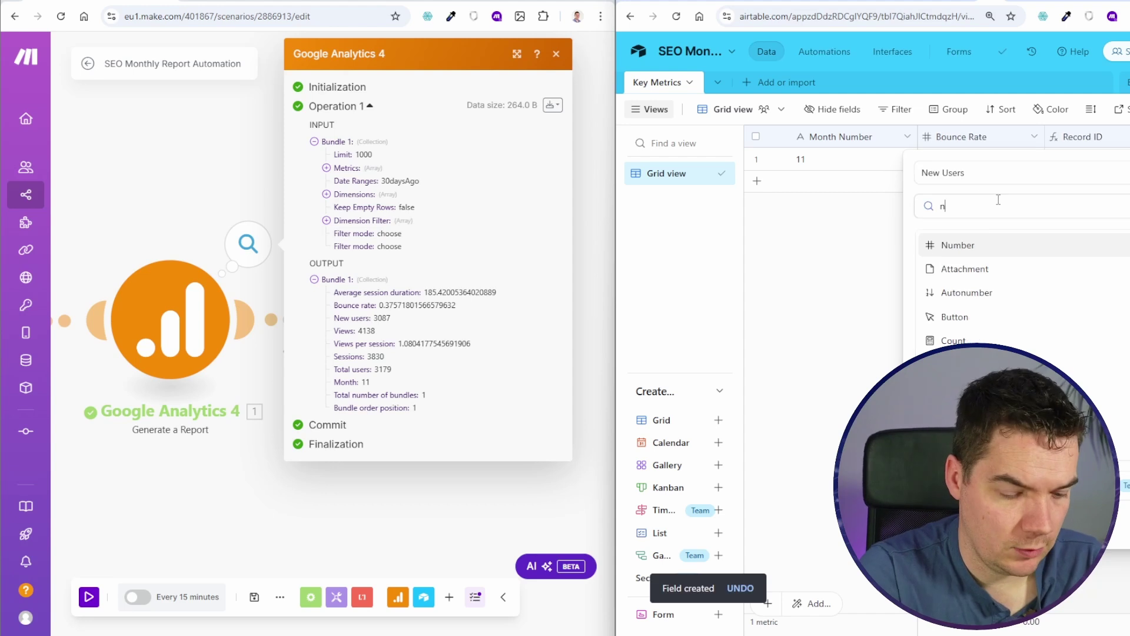
type("ub")
type("num")
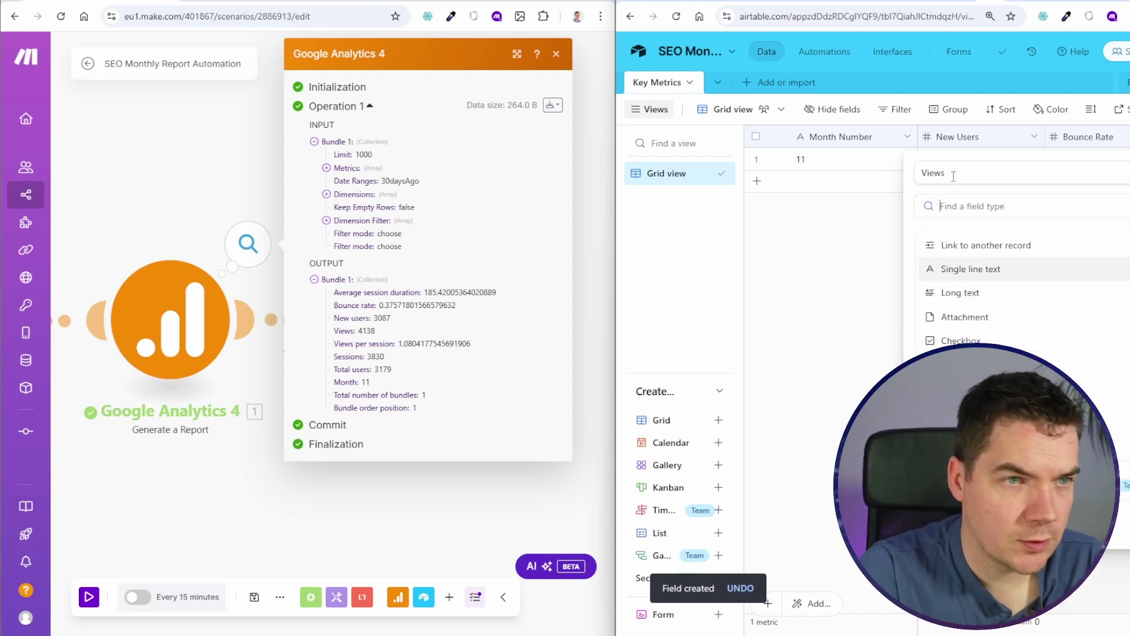
type("number")
left_click(958, 245)
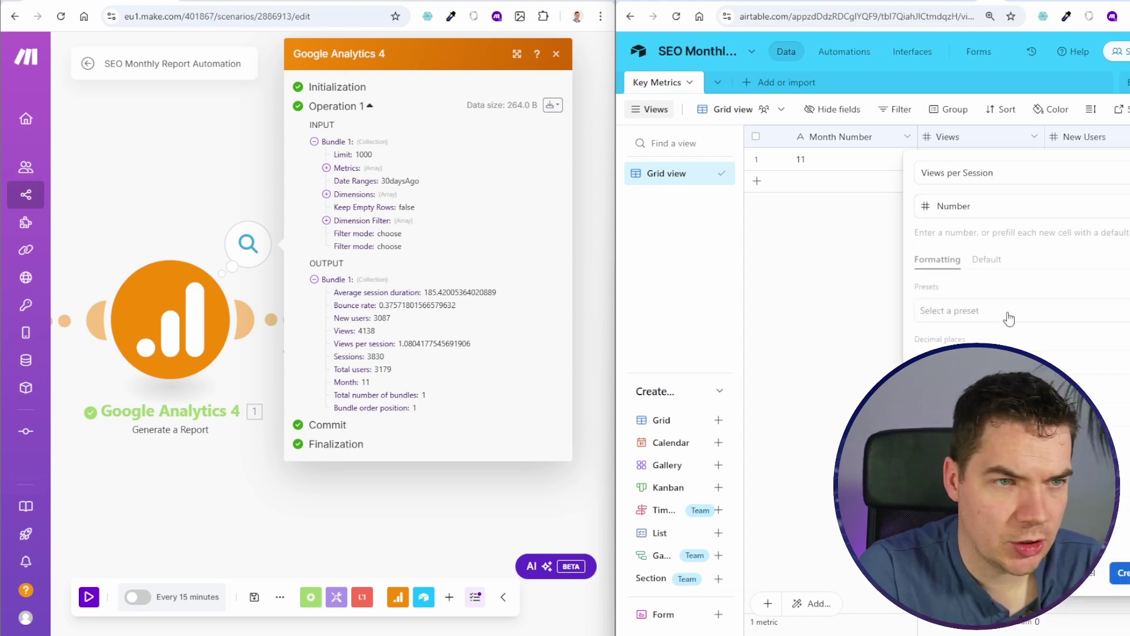
left_click(1118, 572)
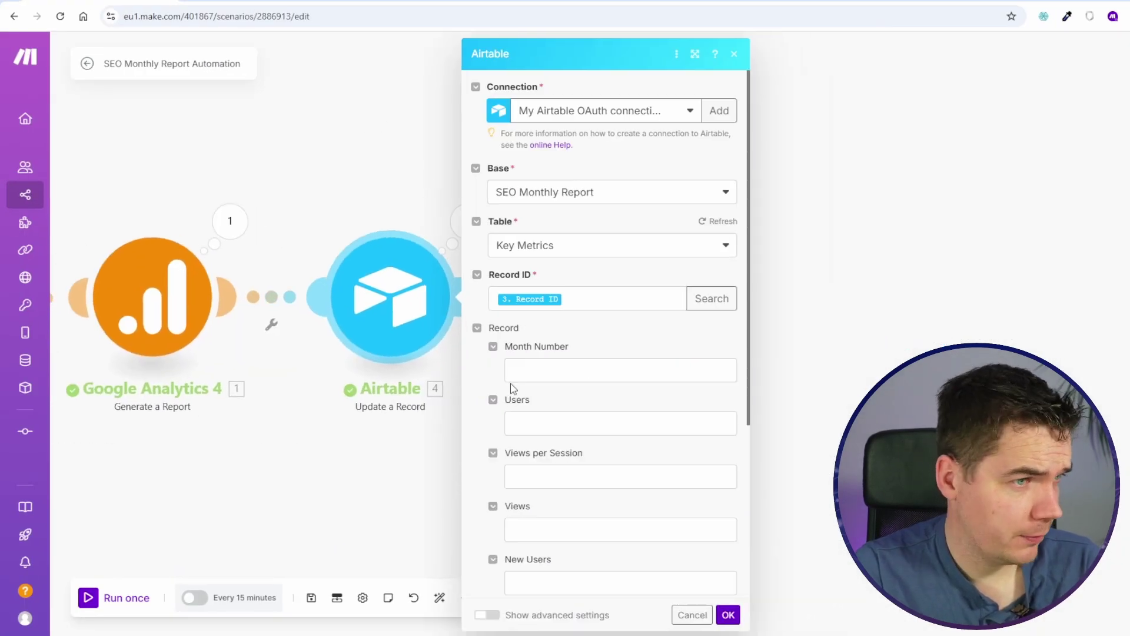
Step: Map GA4 Total users, Views per session and Views into the matching Airtable fields
scroll(536, 368, "down", 3)
left_click(532, 230)
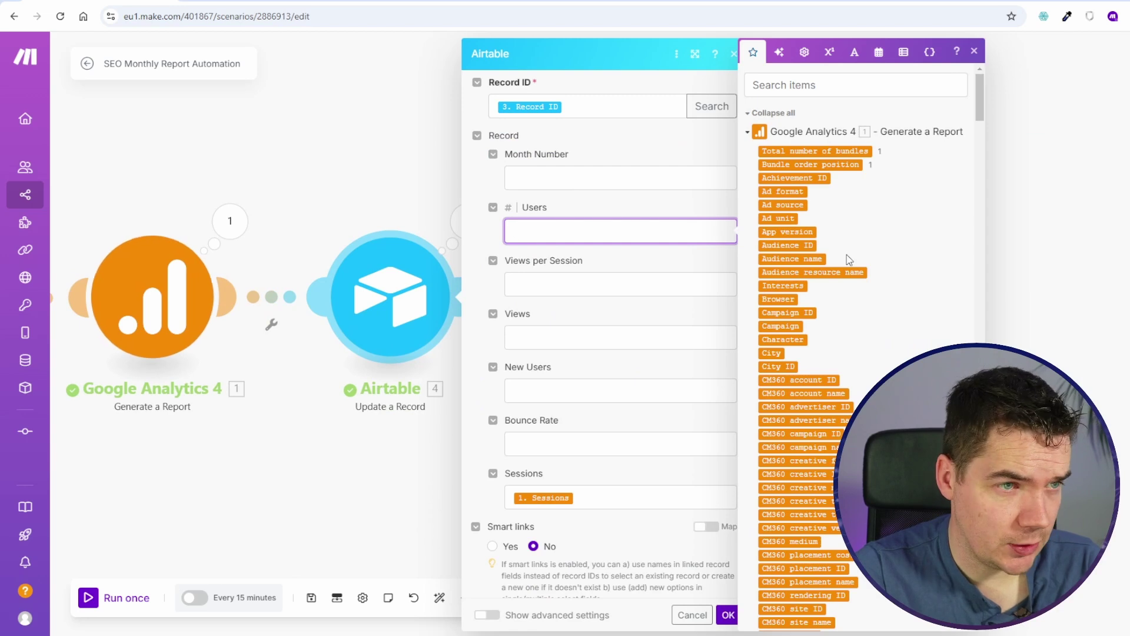
scroll(847, 255, "down", 5)
scroll(895, 200, "down", 10)
left_click(784, 375)
key("Tab")
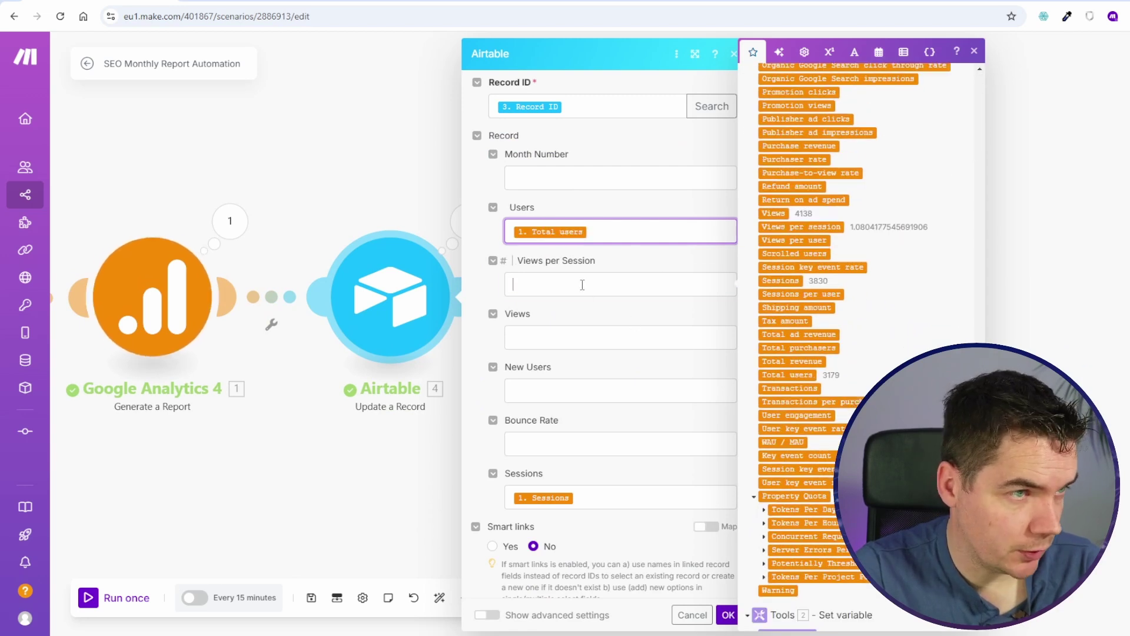
left_click(776, 229)
key("Tab")
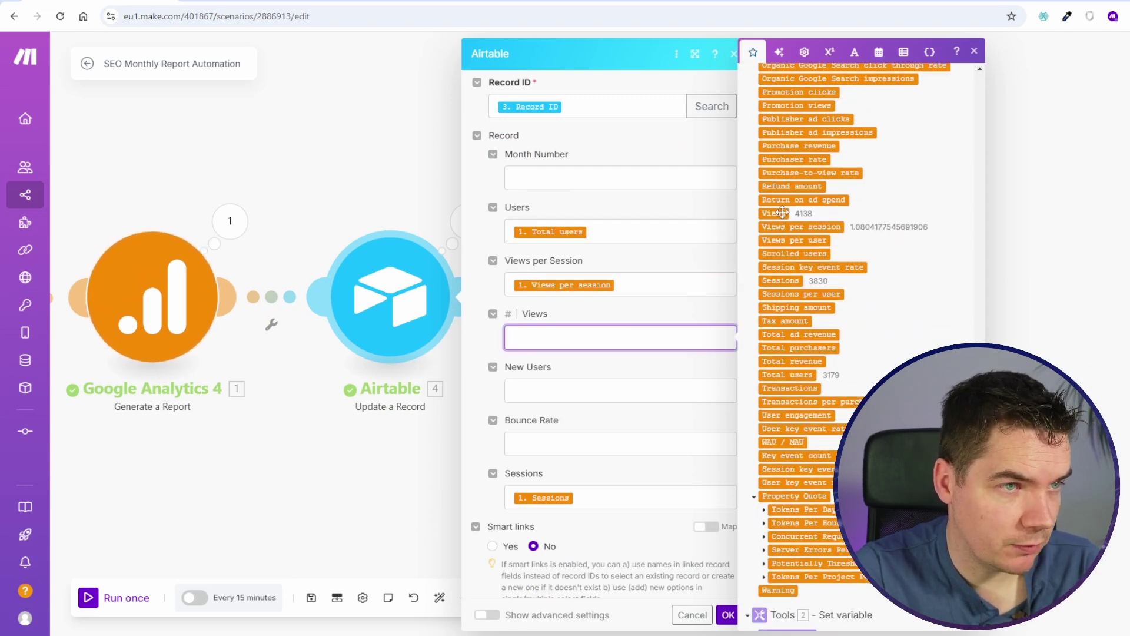
left_click(773, 213)
Step: Map New users into New Users, fill Bounce Rate, confirm the mapping and save
left_click(694, 388)
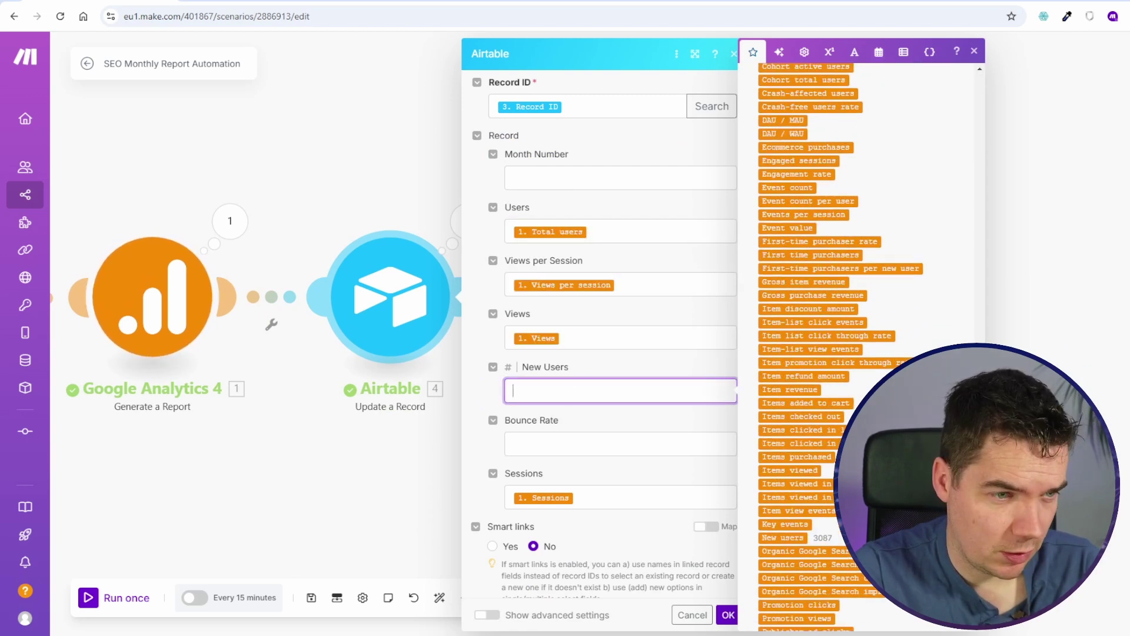
left_click(778, 537)
left_click(679, 444)
scroll(857, 361, "up", 5)
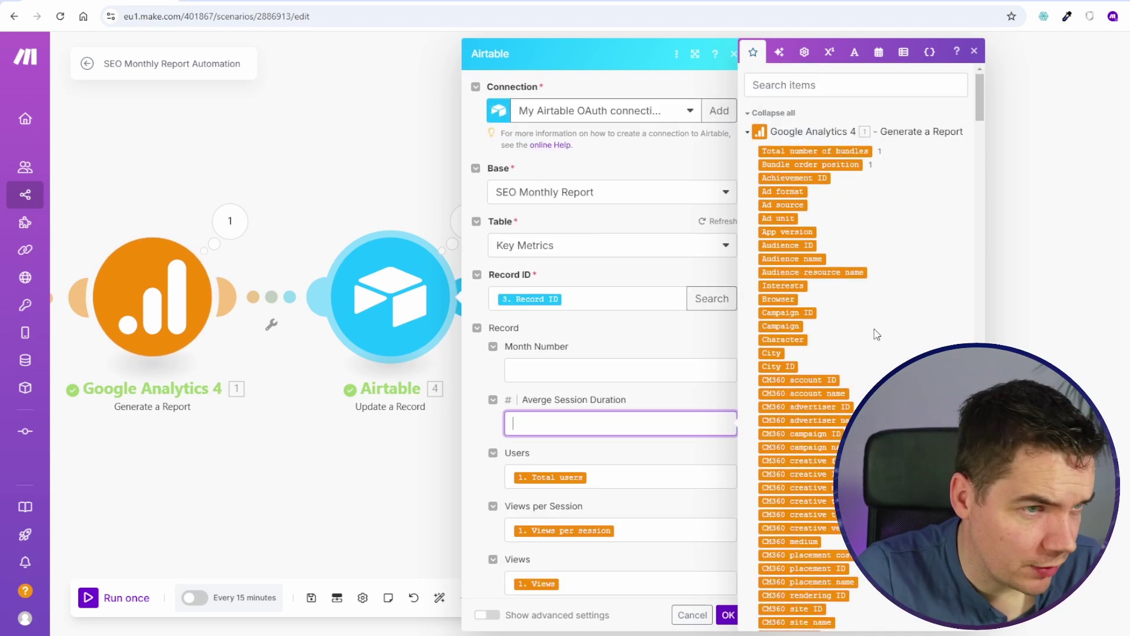
scroll(875, 334, "down", 4)
left_click(728, 614)
left_click(311, 598)
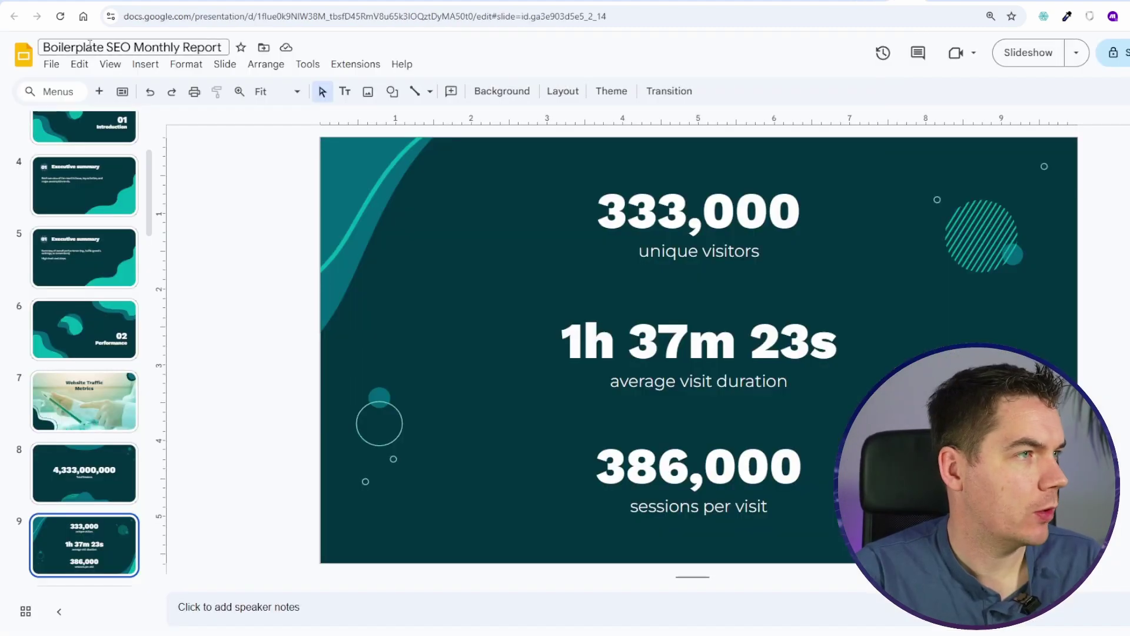
Step: Start a new Key Metrics field named 'Trigger' of type Button
scroll(69, 243, "up", 1)
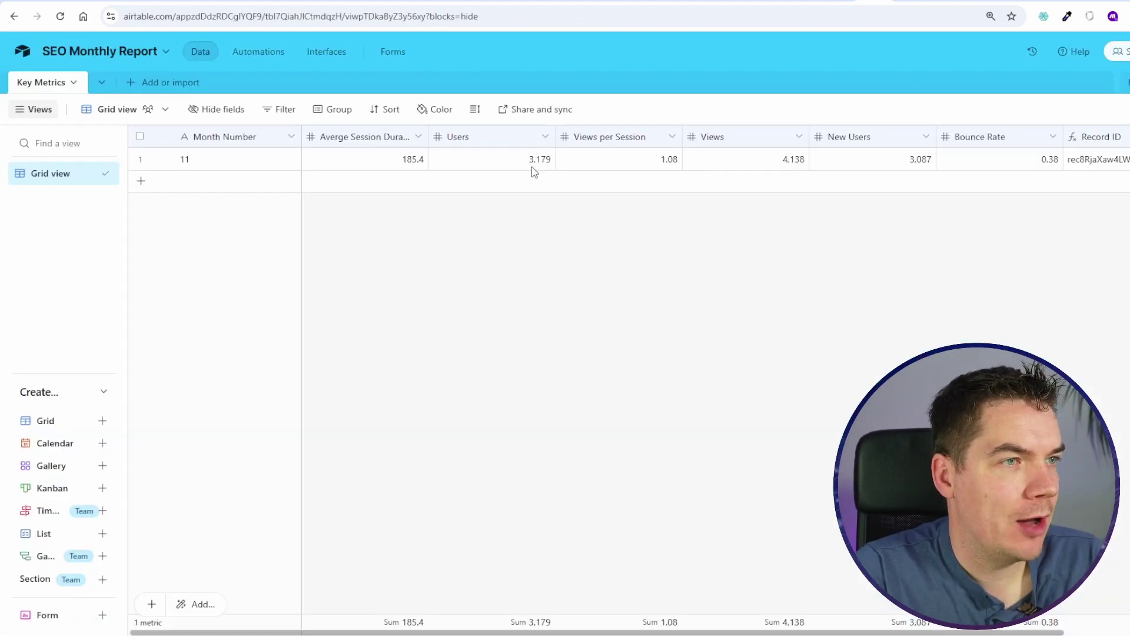
scroll(532, 168, "right", 3)
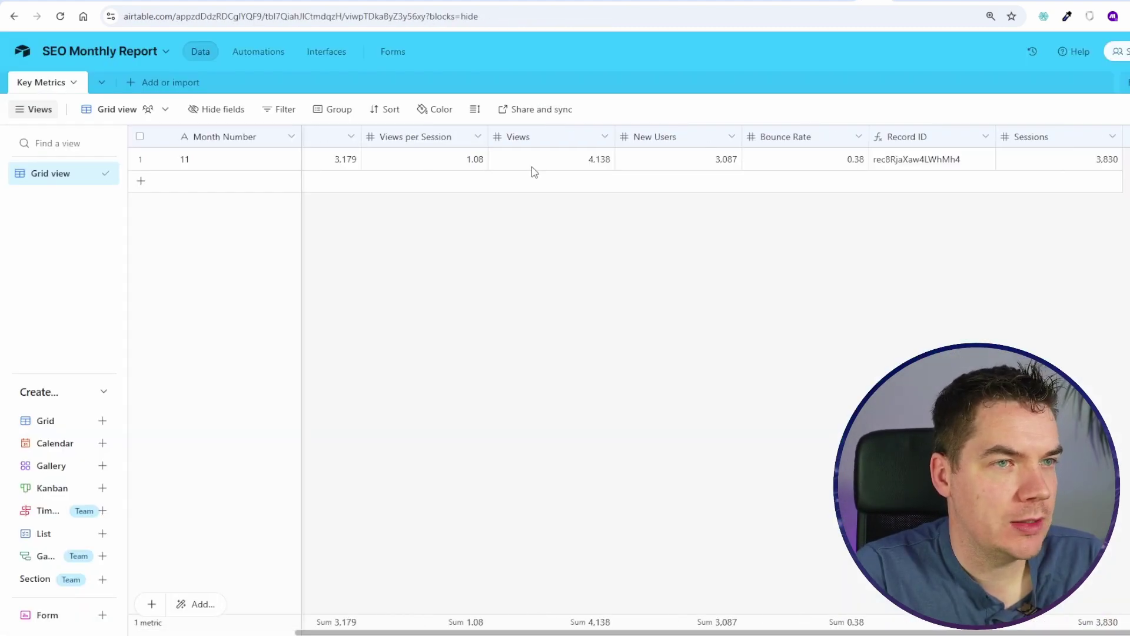
scroll(534, 167, "left", 3)
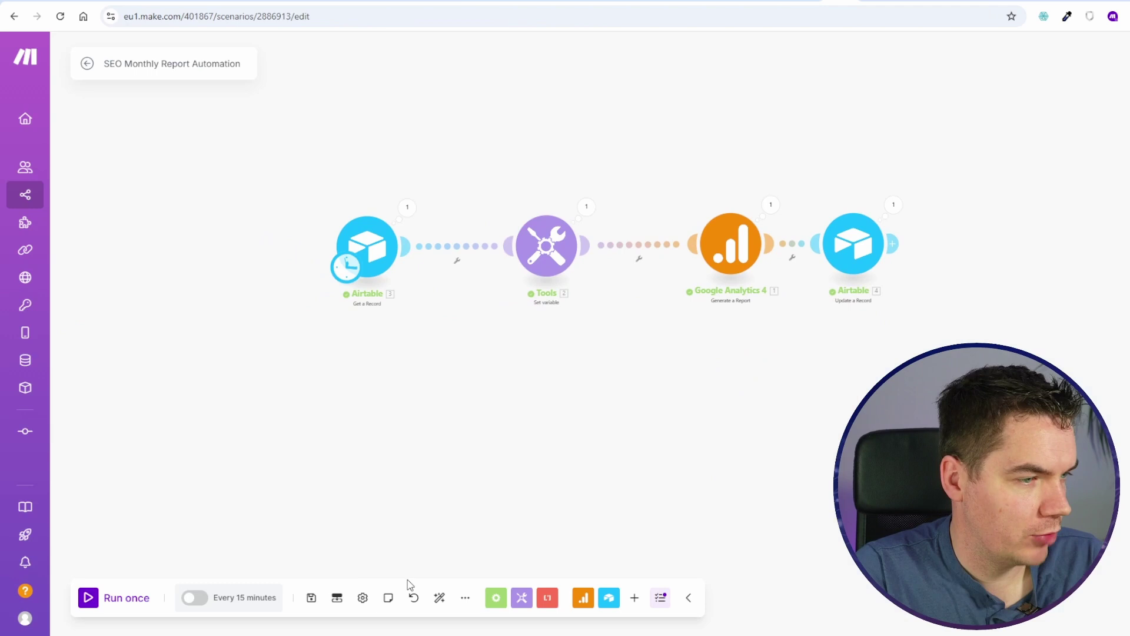
scroll(512, 517, "up", 5)
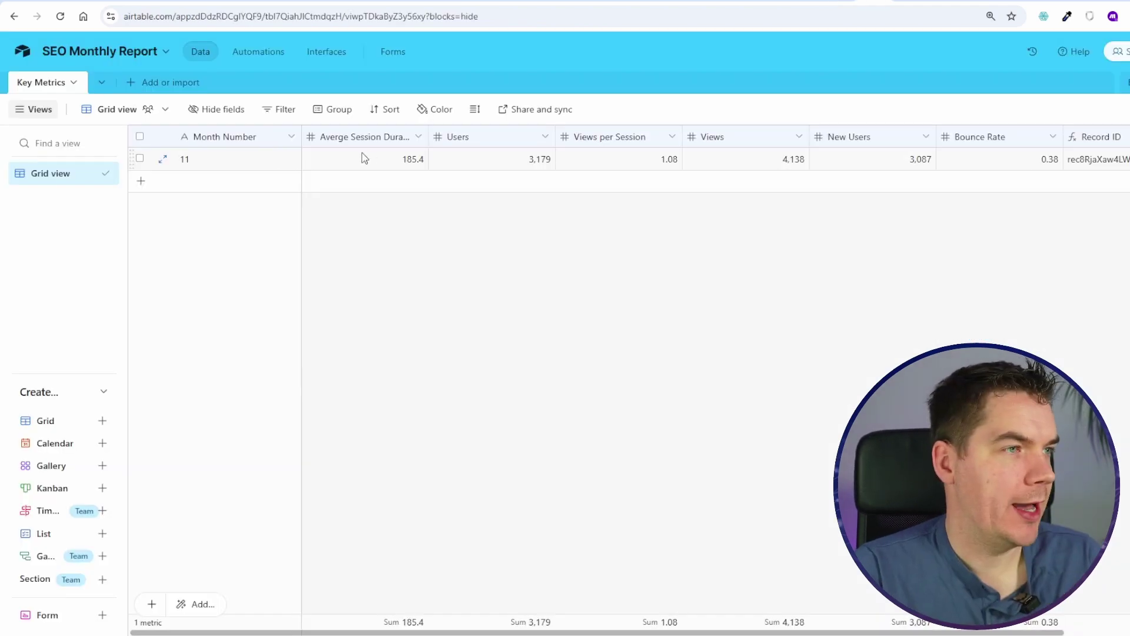
scroll(360, 156, "right", 2)
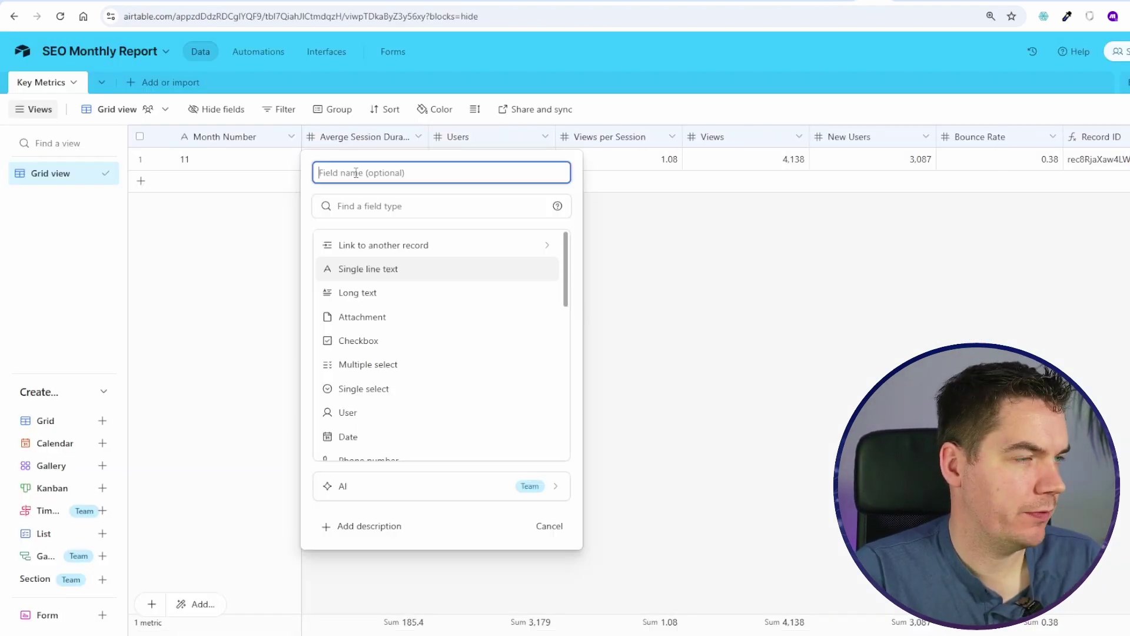
key("BackSpace")
key("BackSpace")
type("Trigger")
key("Tab")
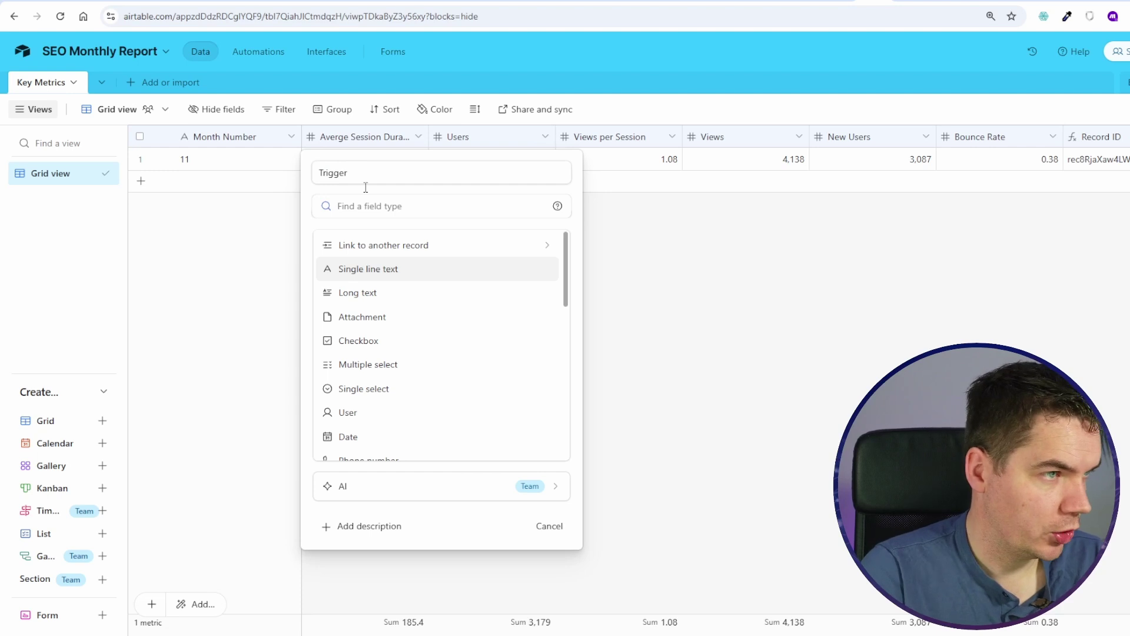
type("button")
key("Return")
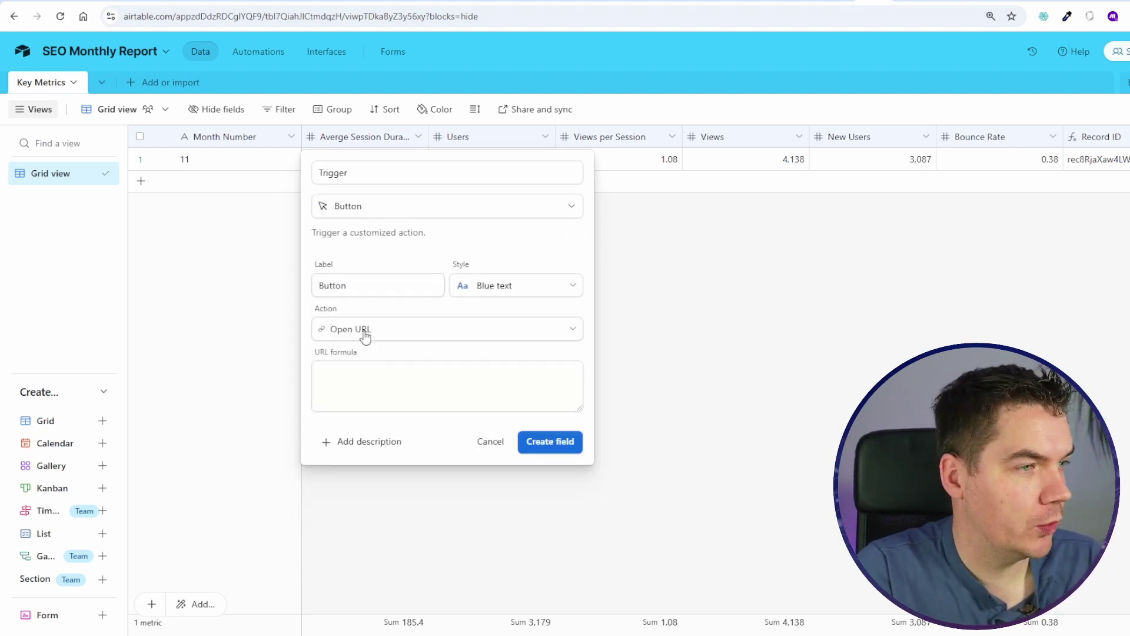
Step: Style the button solid blue, label it 'Trigger Scenario', and create the field
left_click(512, 288)
left_click(348, 372)
double_click(420, 276)
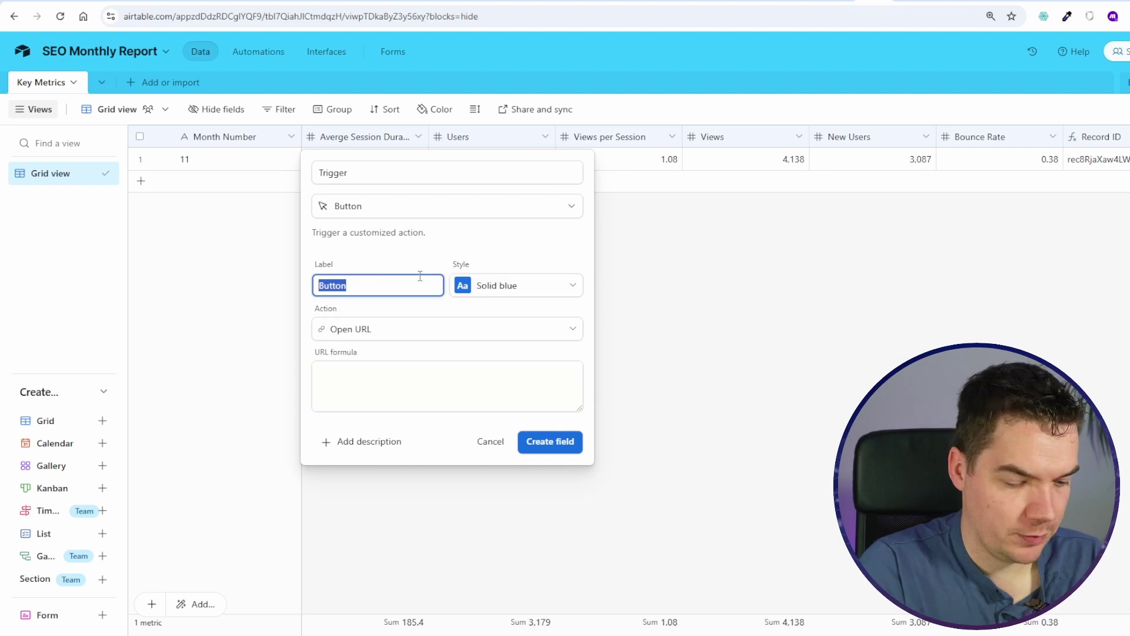
type("Trigger Scenario")
key("Tab")
left_click(403, 379)
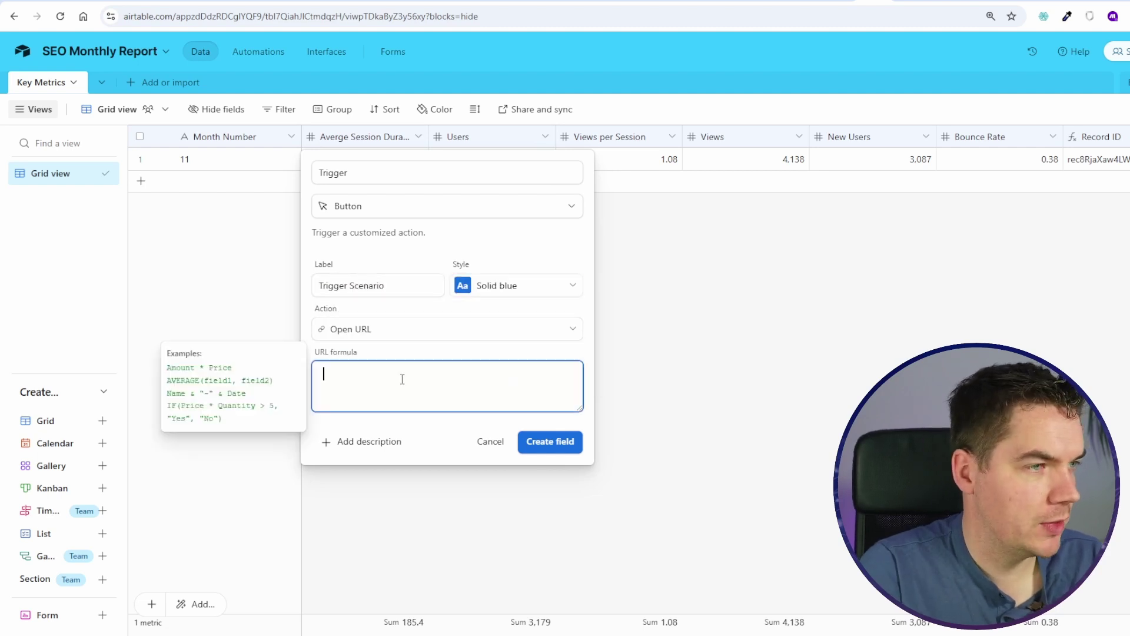
left_click(542, 447)
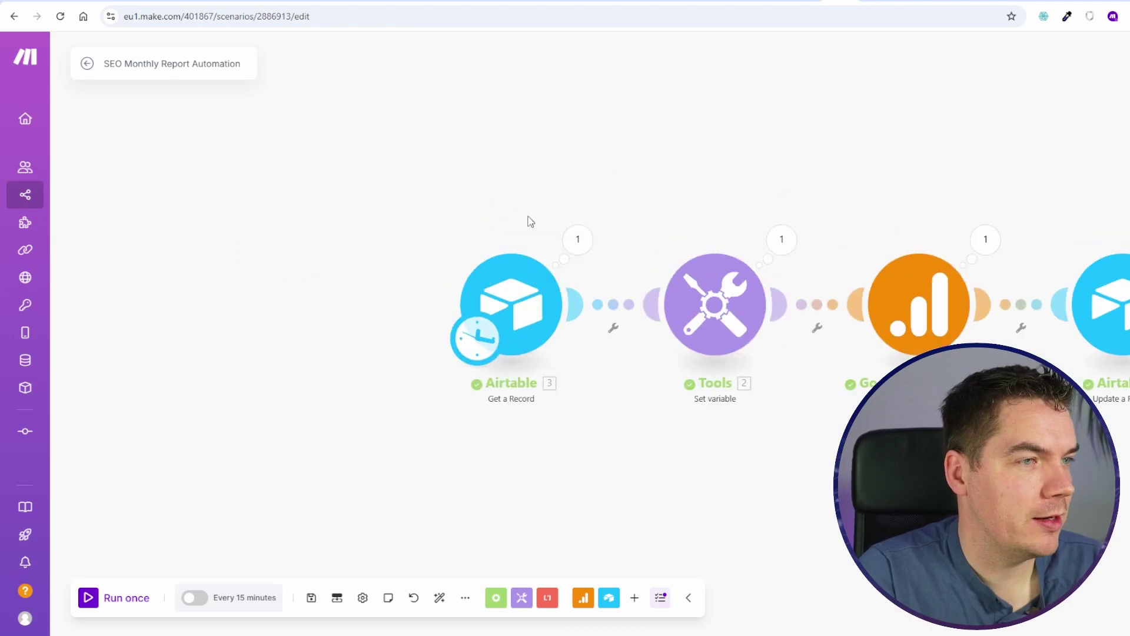
Step: Add a Webhooks Custom webhook trigger module to the scenario
right_click(165, 302)
left_click(222, 307)
left_click(159, 295)
left_click(284, 446)
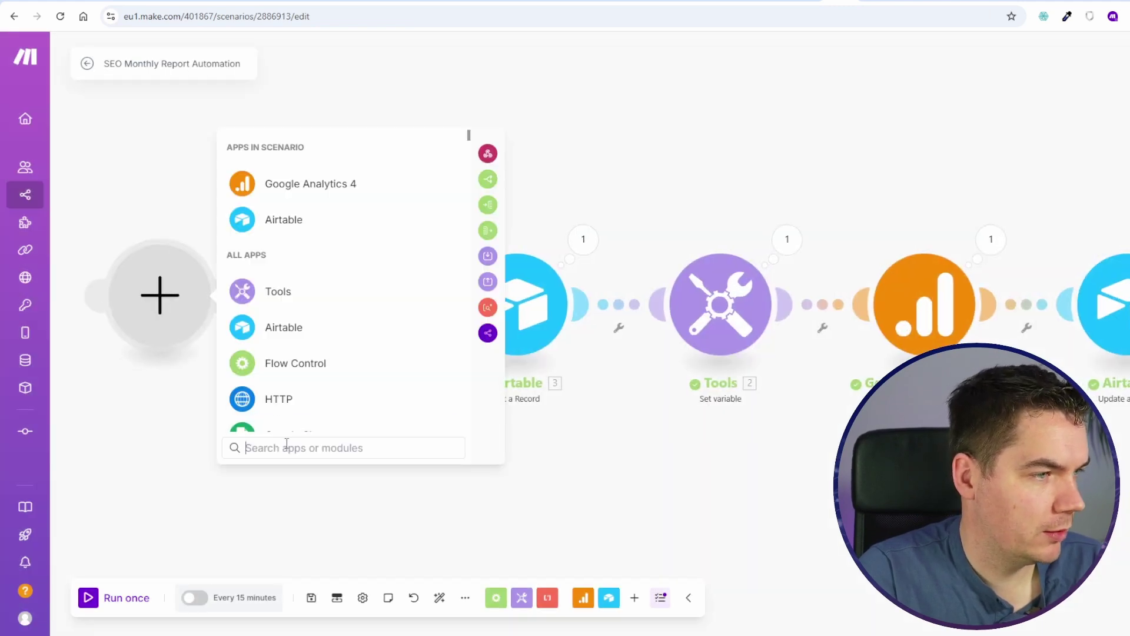
type("web")
left_click(314, 182)
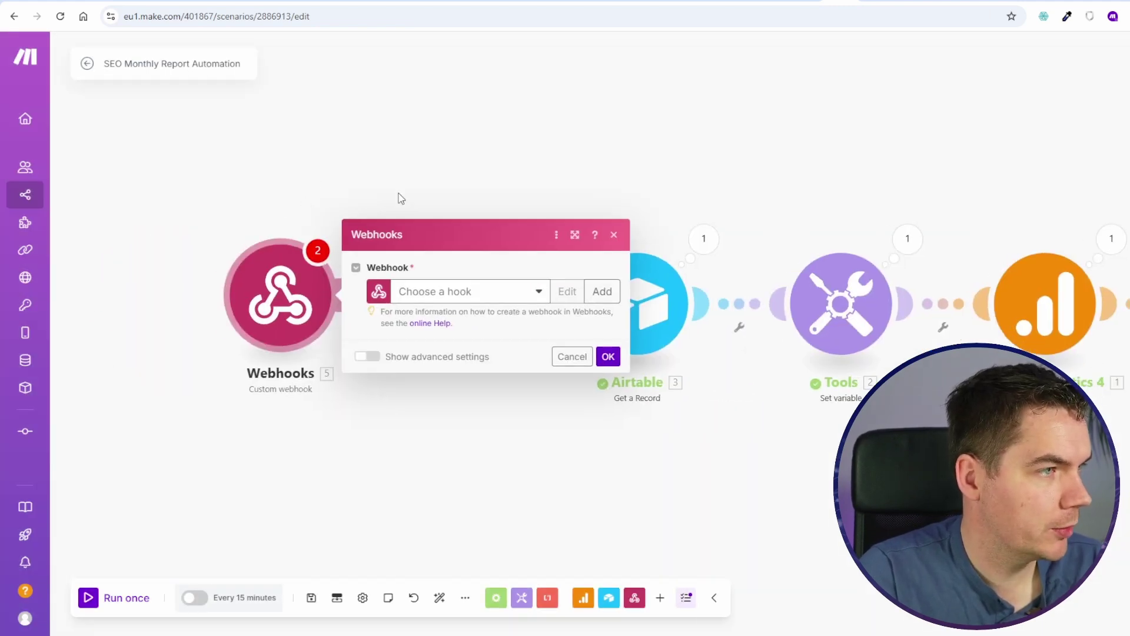
Step: Create a new webhook named 'SEO Report' and confirm the trigger setup
left_click(605, 278)
triple_click(741, 218)
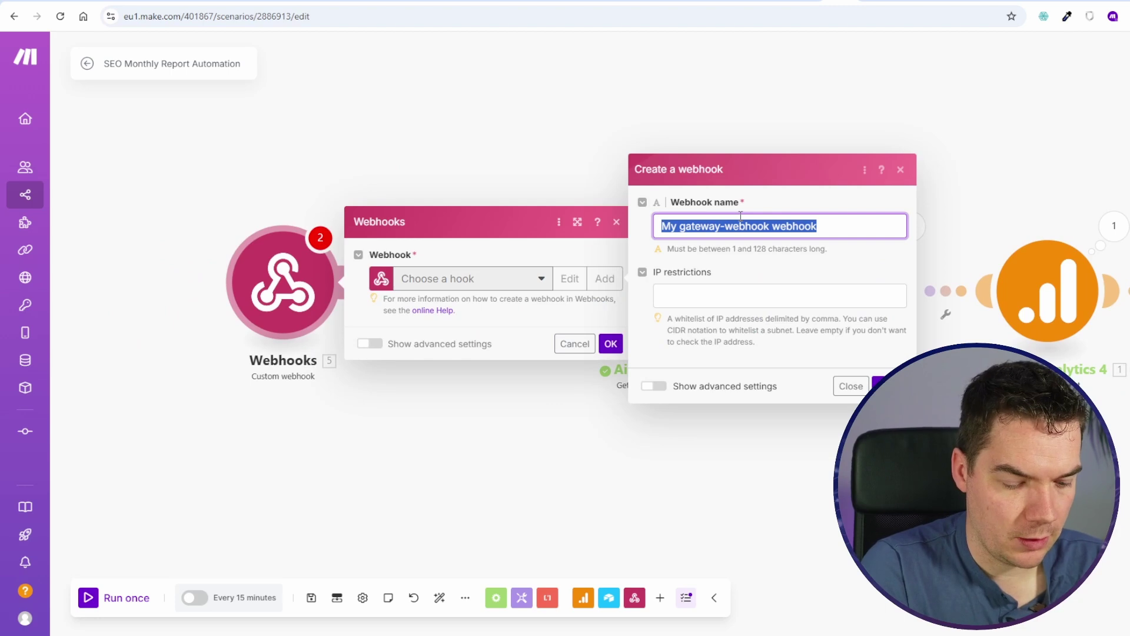
type("SEO Report")
key("Tab")
key("Return")
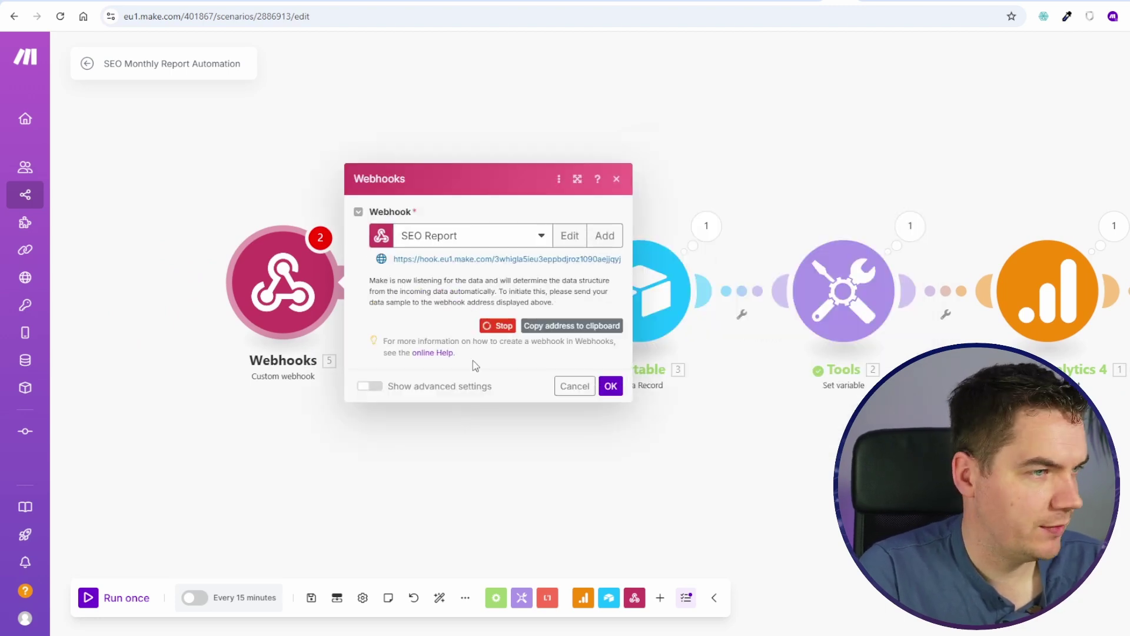
left_click(609, 384)
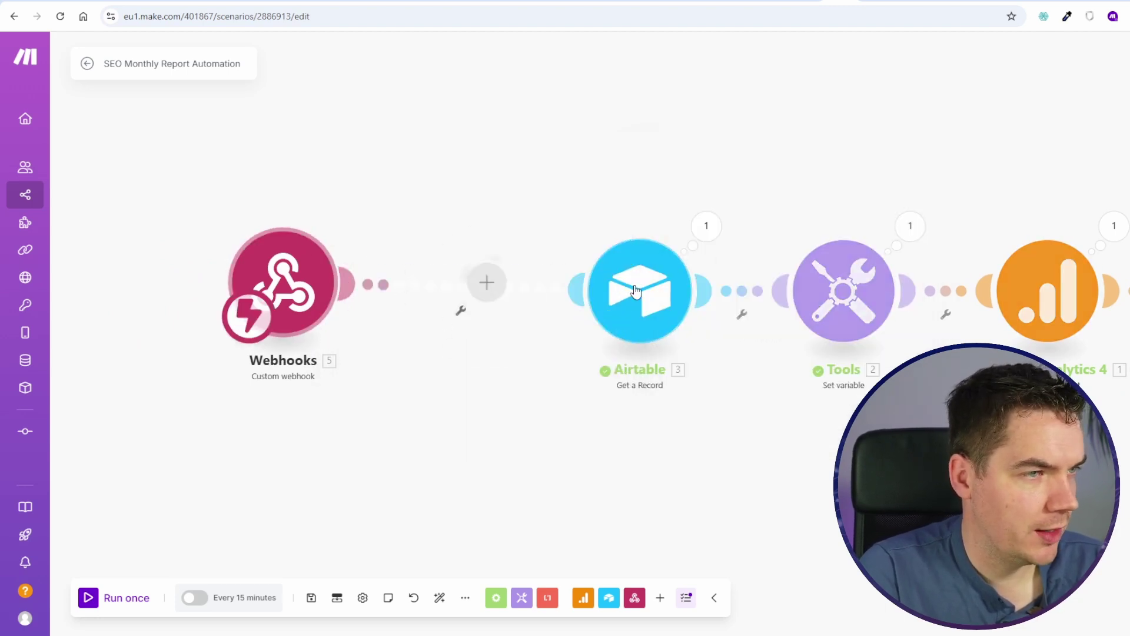
left_click(874, 1)
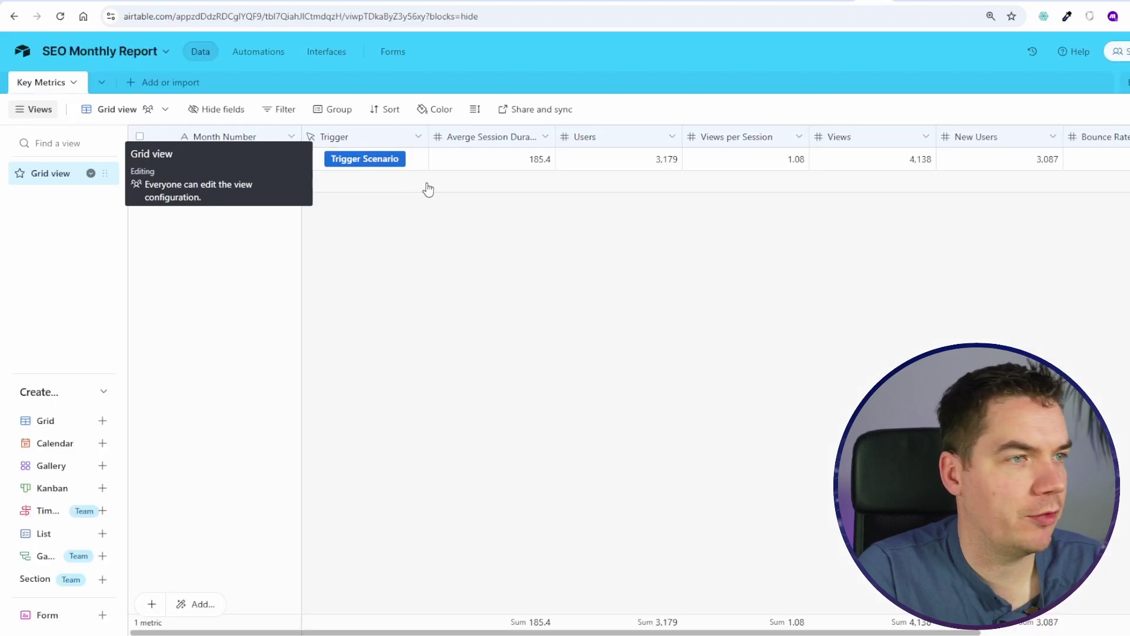
Step: Set the Trigger button's URL formula to the Make webhook address plus '?record=' & RECORD_ID()
left_click(418, 138)
left_click(363, 167)
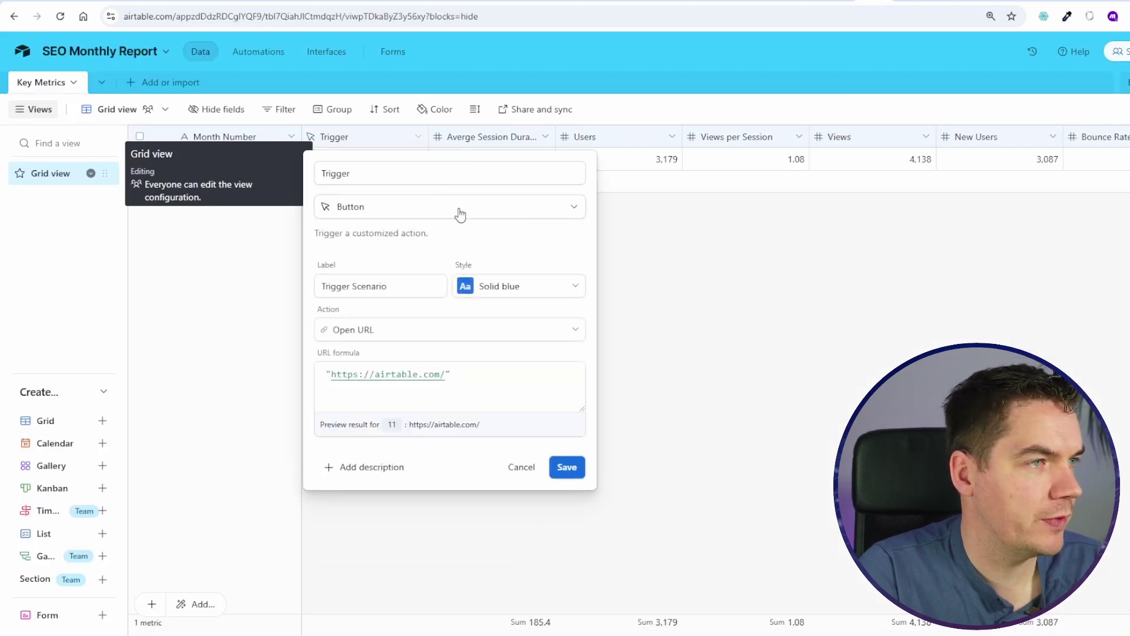
left_click_drag(446, 385, 339, 390)
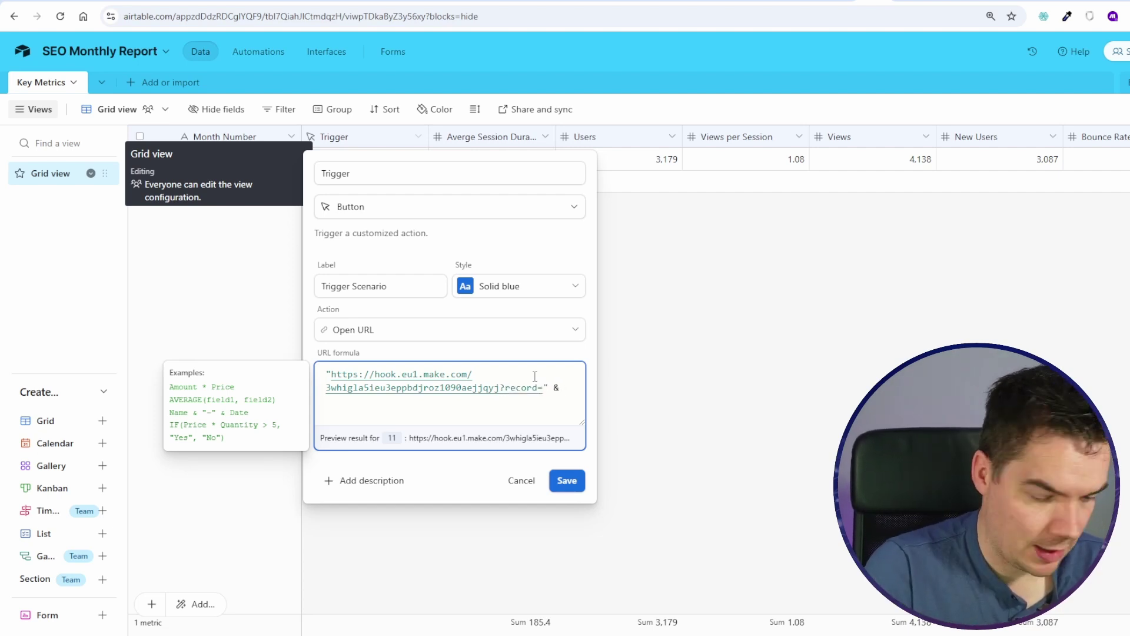
type("Recor")
key("Return")
left_click(567, 546)
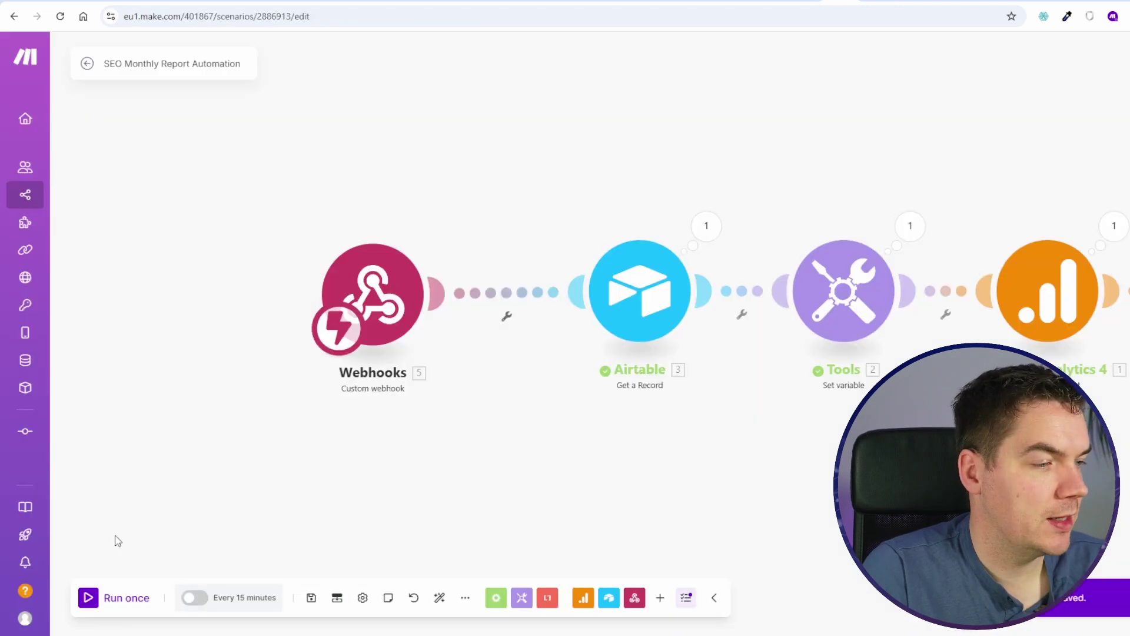
Step: Run the scenario once and fire the webhook from the record's Trigger Scenario button
left_click(101, 598)
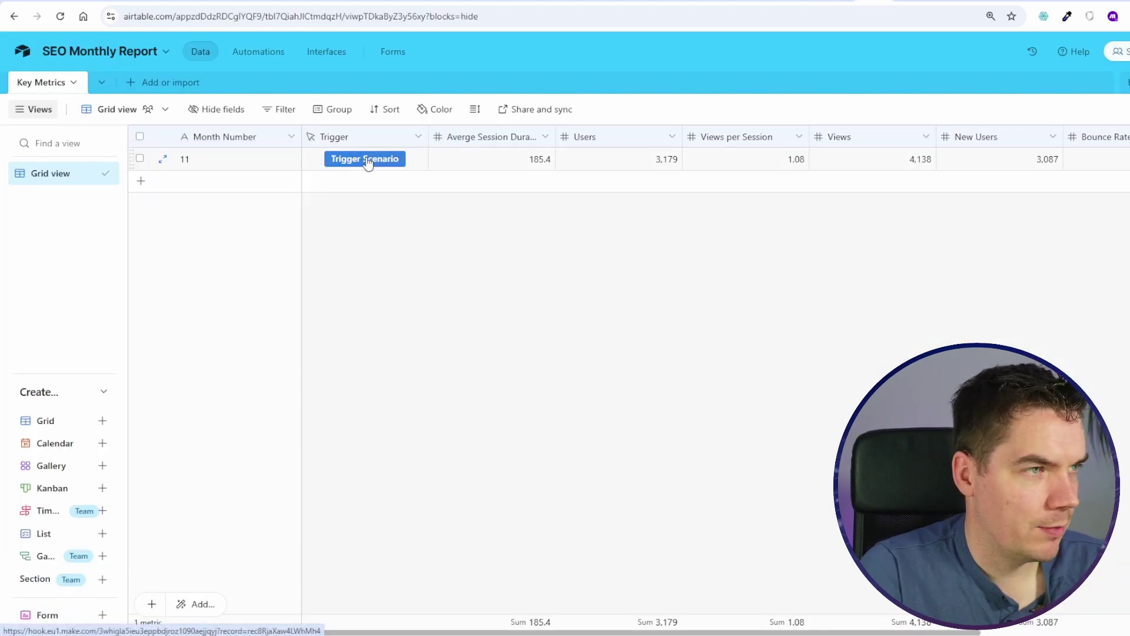
left_click(365, 158)
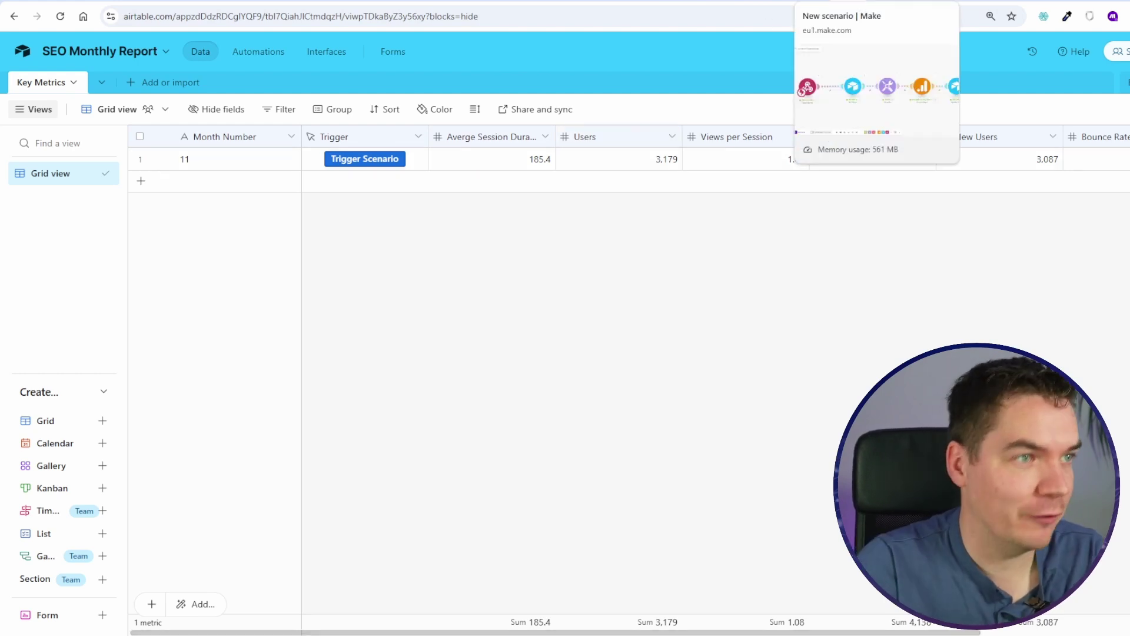
left_click(545, 136)
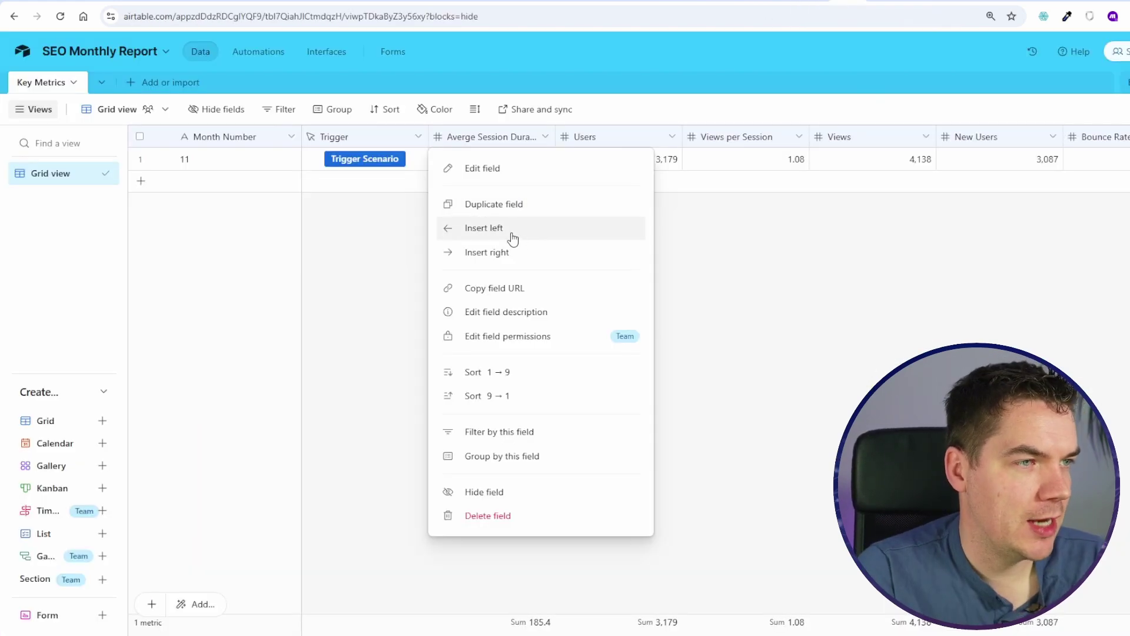
Step: Duplicate the Trigger field and rename the original Import Analytics
left_click(422, 147)
left_click(418, 137)
left_click(402, 206)
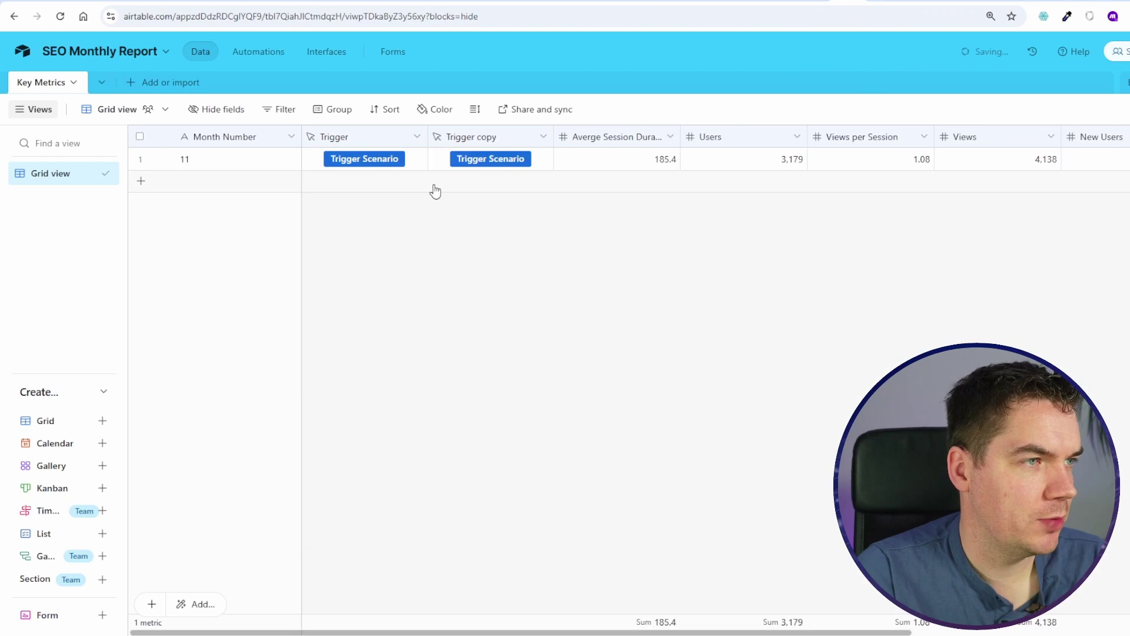
double_click(412, 137)
double_click(381, 174)
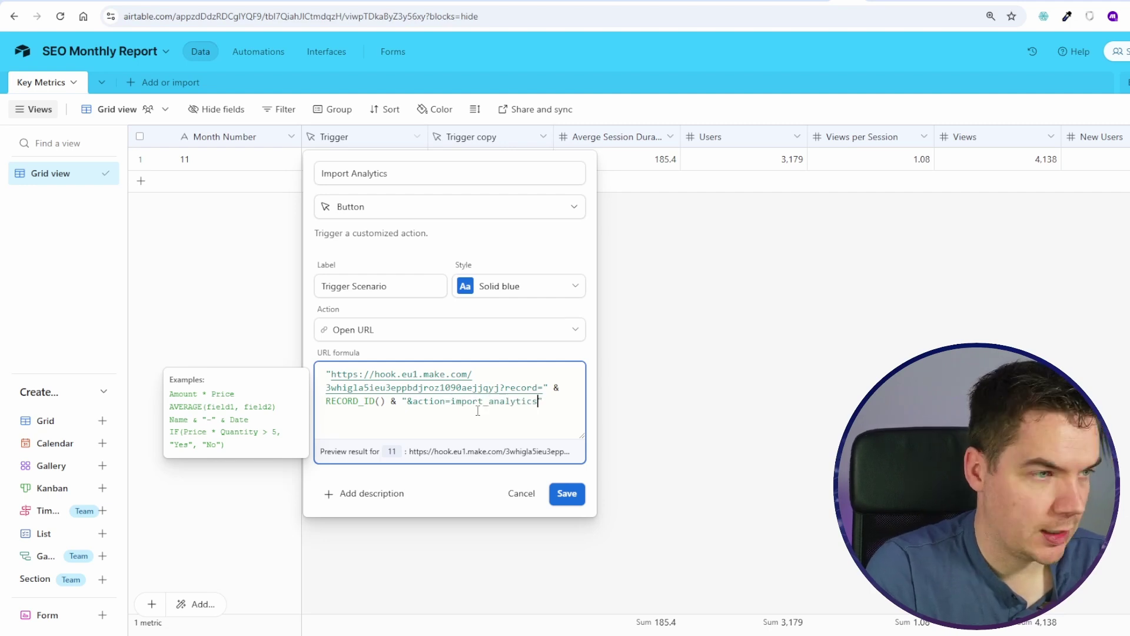
left_click(565, 493)
Step: Rename the Trigger copy to Create Report and append an &action= parameter to its URL formula
left_click(543, 136)
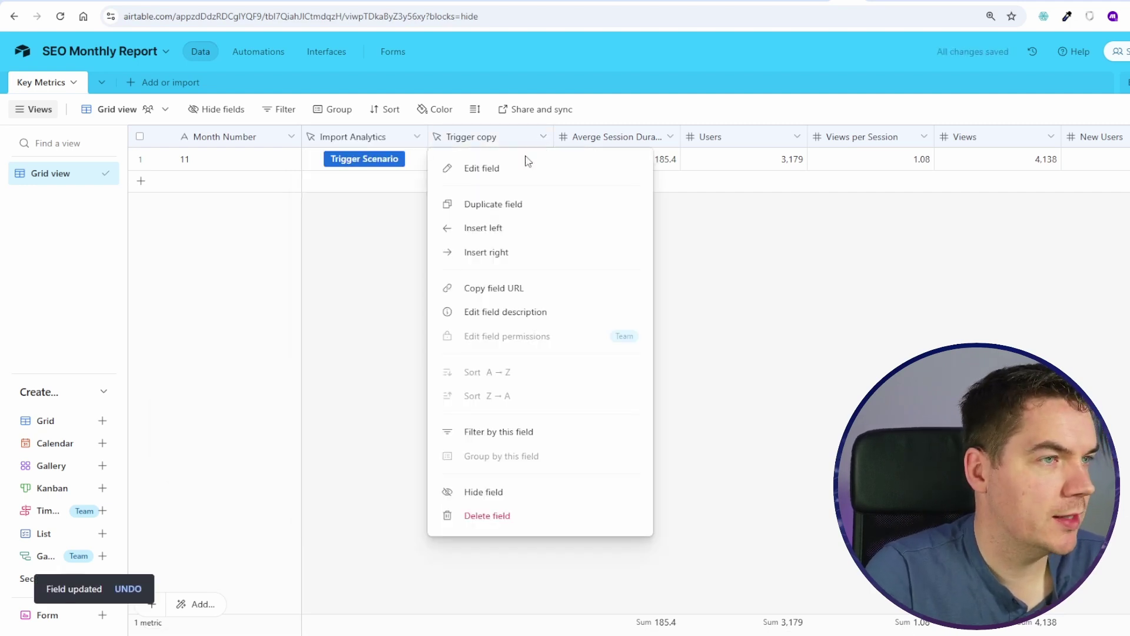
left_click(507, 171)
triple_click(490, 174)
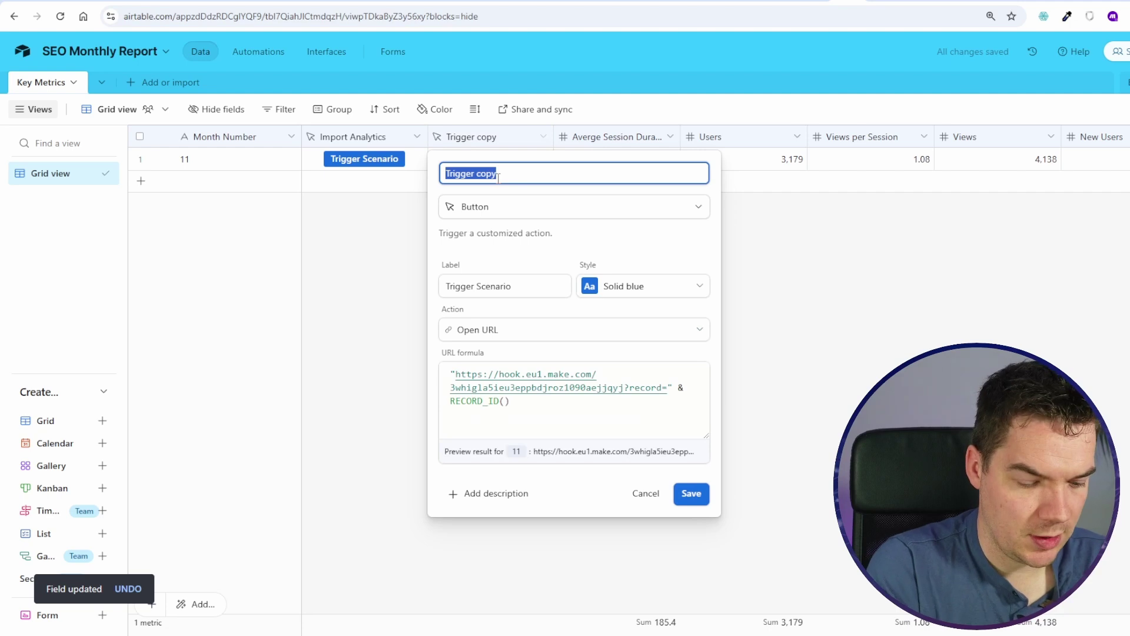
type("Create Report")
left_click(617, 405)
type("& \"&action=c")
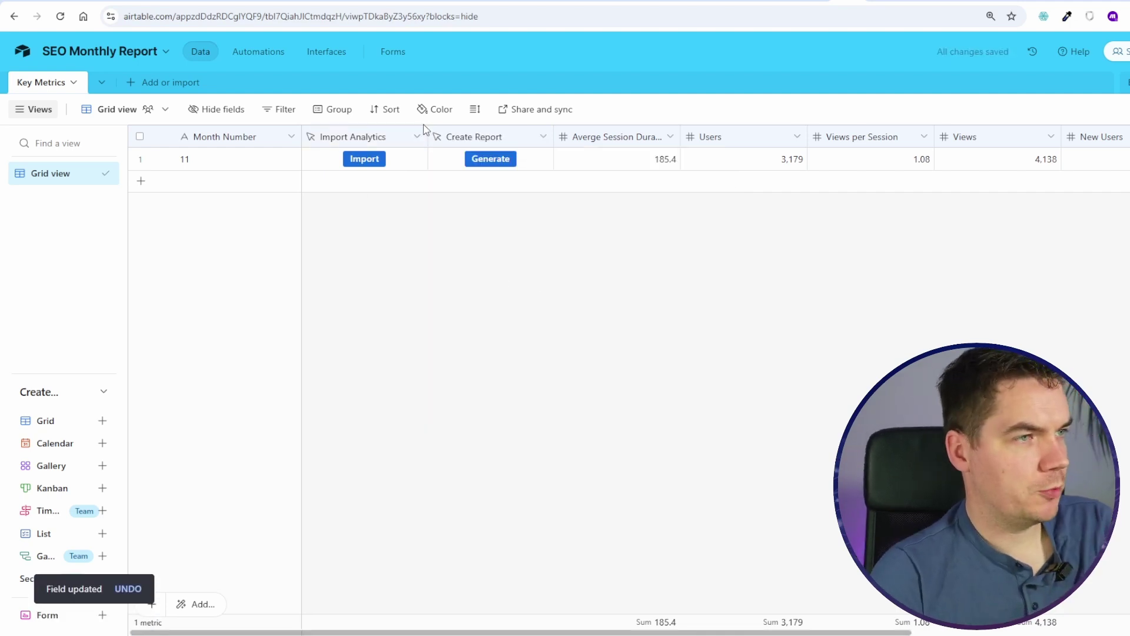
Step: Narrow the Import Analytics and Create Report columns, then set the scenario listening for data
mouse_move(427, 136)
left_mouse_down()
mouse_move(382, 142)
mouse_move(408, 135)
left_mouse_up()
left_click(377, 137)
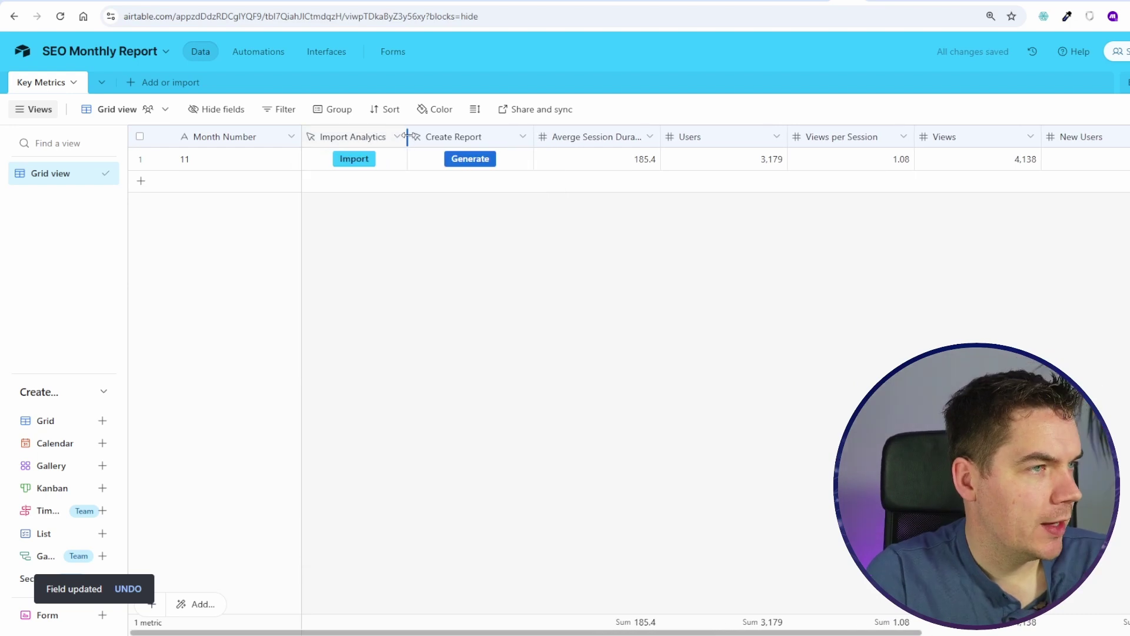
left_click_drag(534, 136, 510, 136)
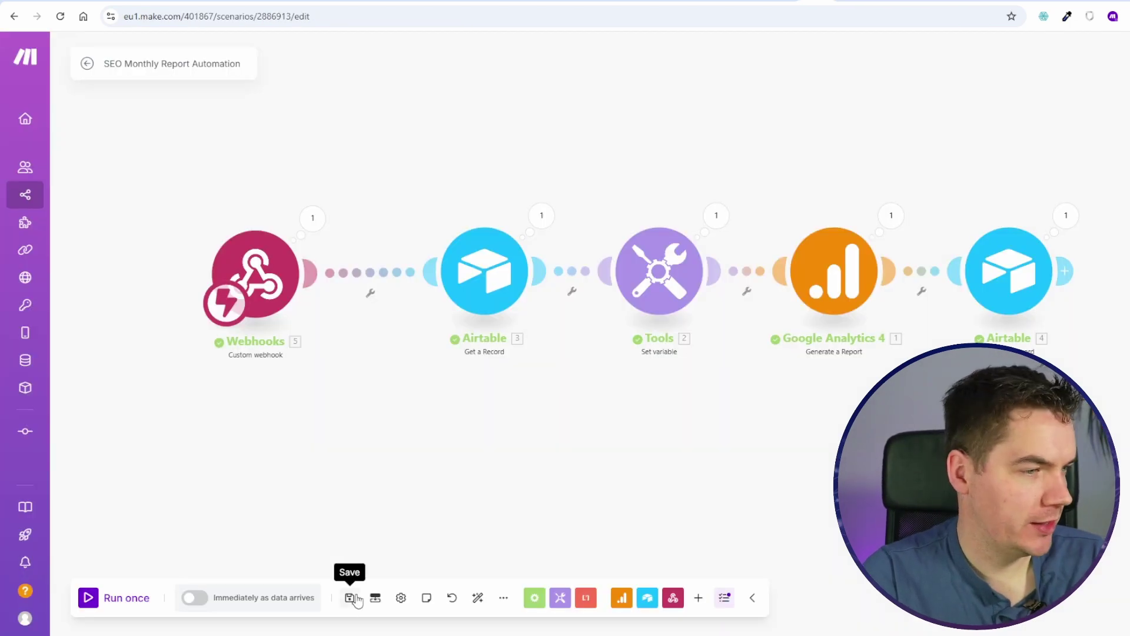
left_click(112, 597)
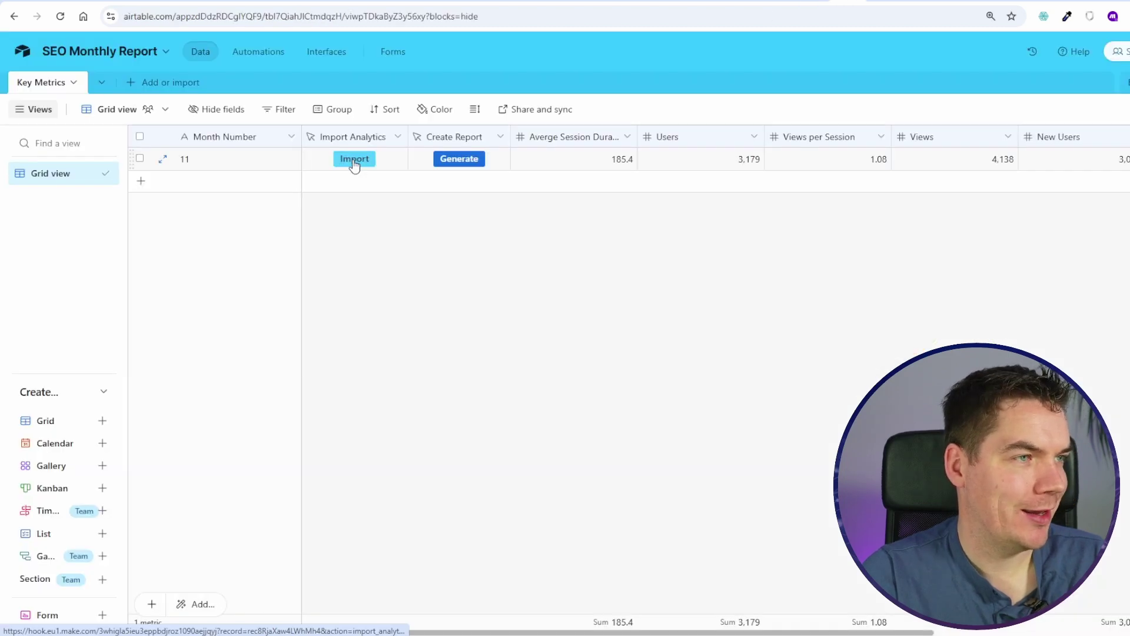
Step: Send an Import call from Airtable and confirm the webhook output shows action import_analytics
left_click(354, 160)
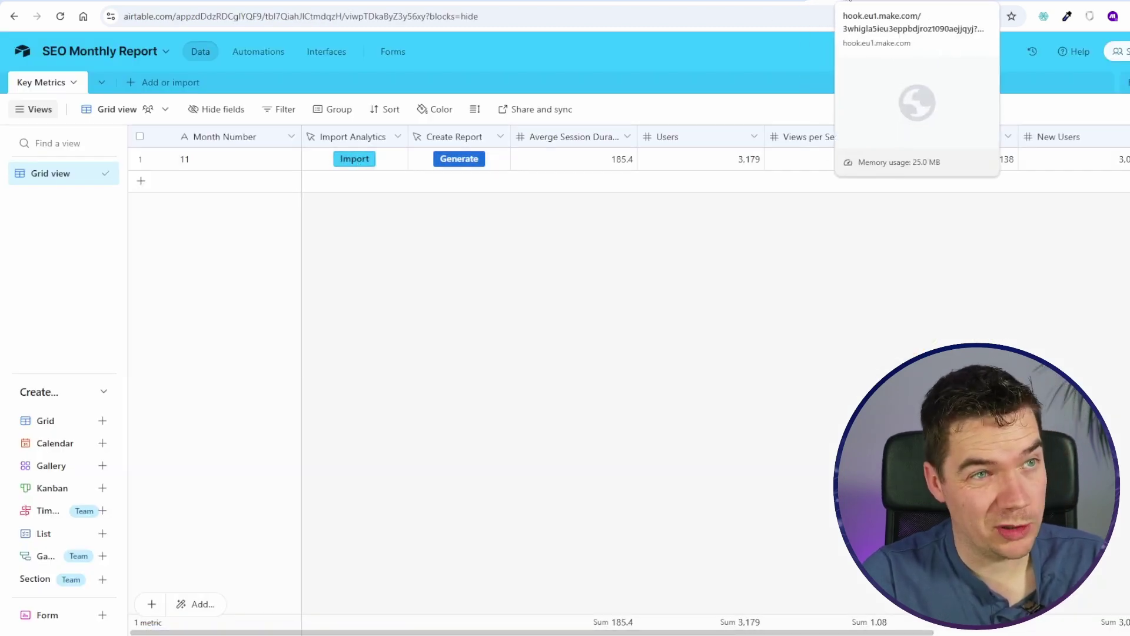
left_click(791, 2)
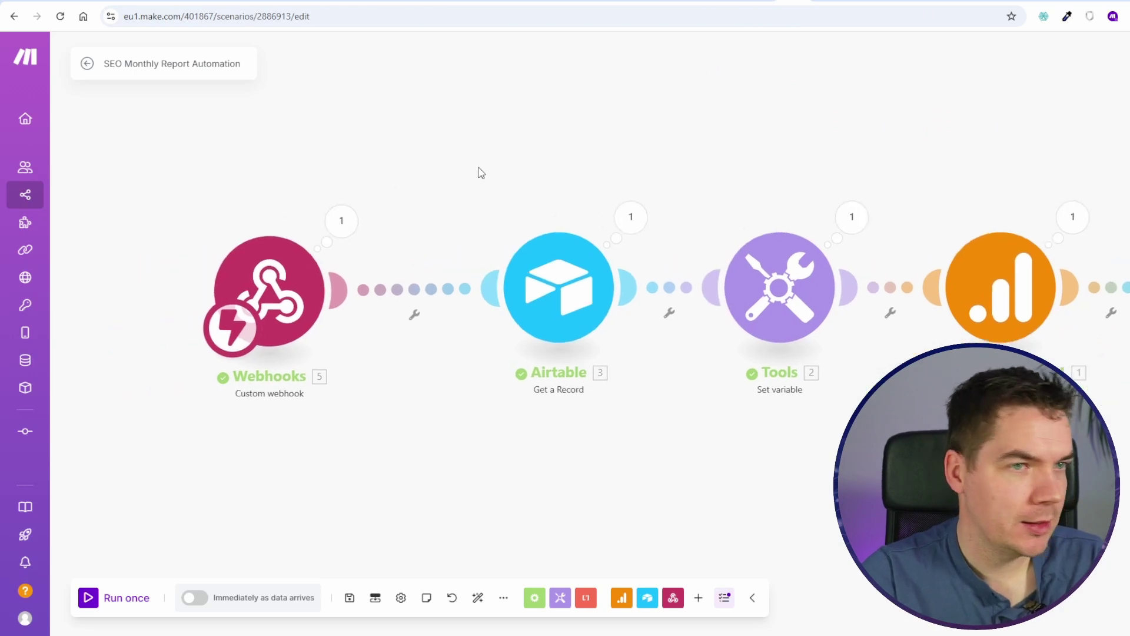
left_click(385, 294)
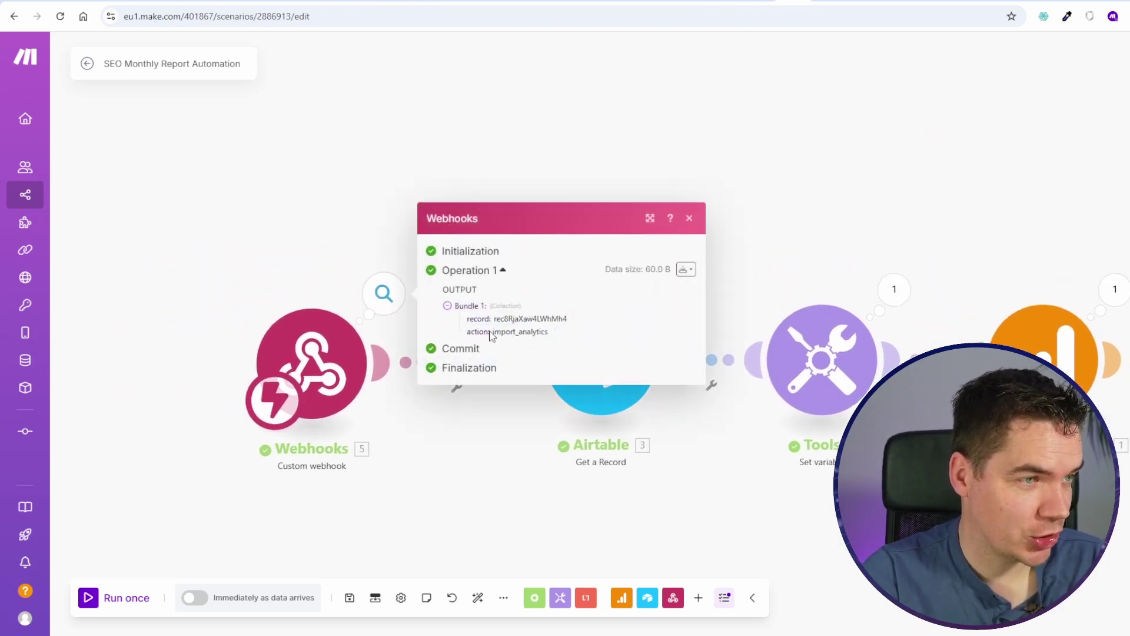
double_click(513, 331)
left_click_drag(523, 147, 687, 98)
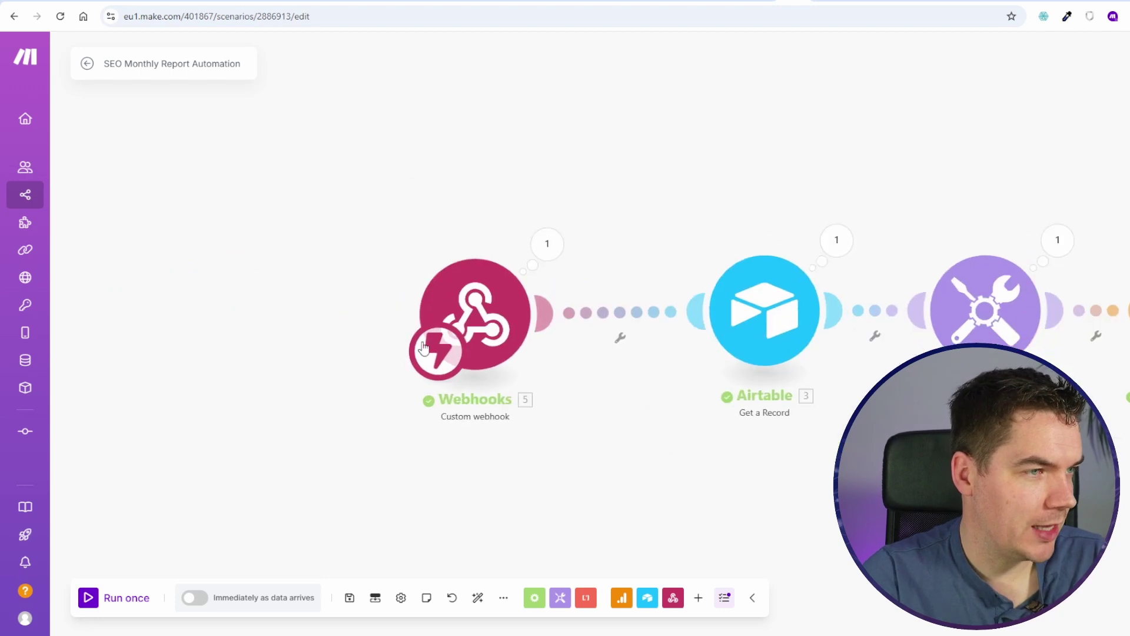
left_click_drag(474, 312, 242, 310)
Step: Insert a Router and filter its first route as Import Analytics, where 5. action equals import_analytics
right_click(438, 316)
left_click(535, 361)
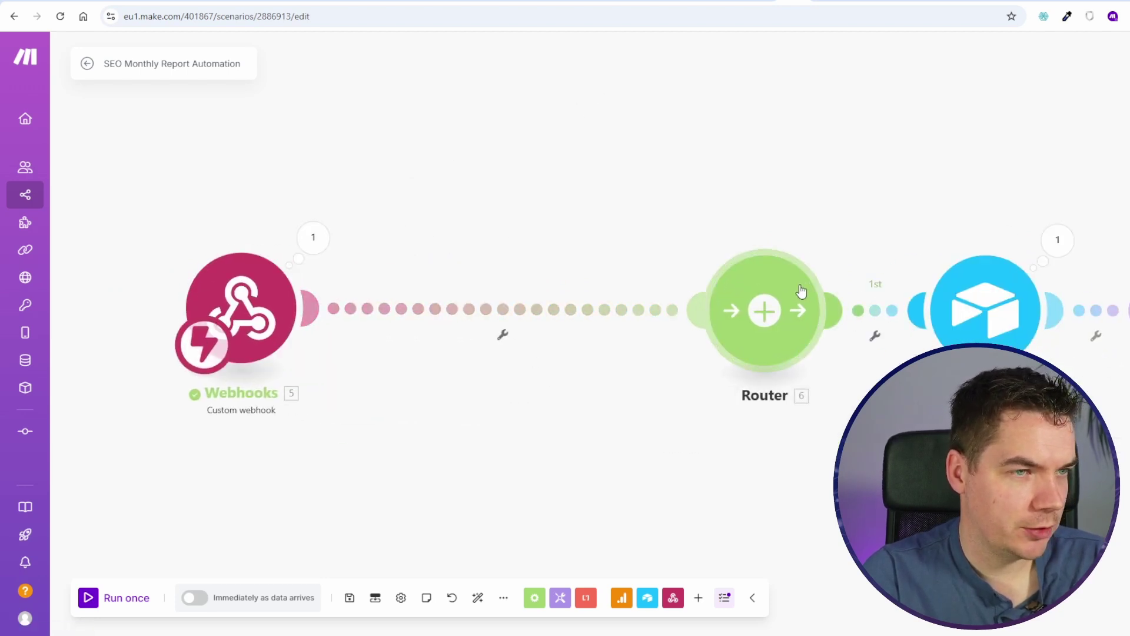
left_click(876, 310)
left_click(871, 222)
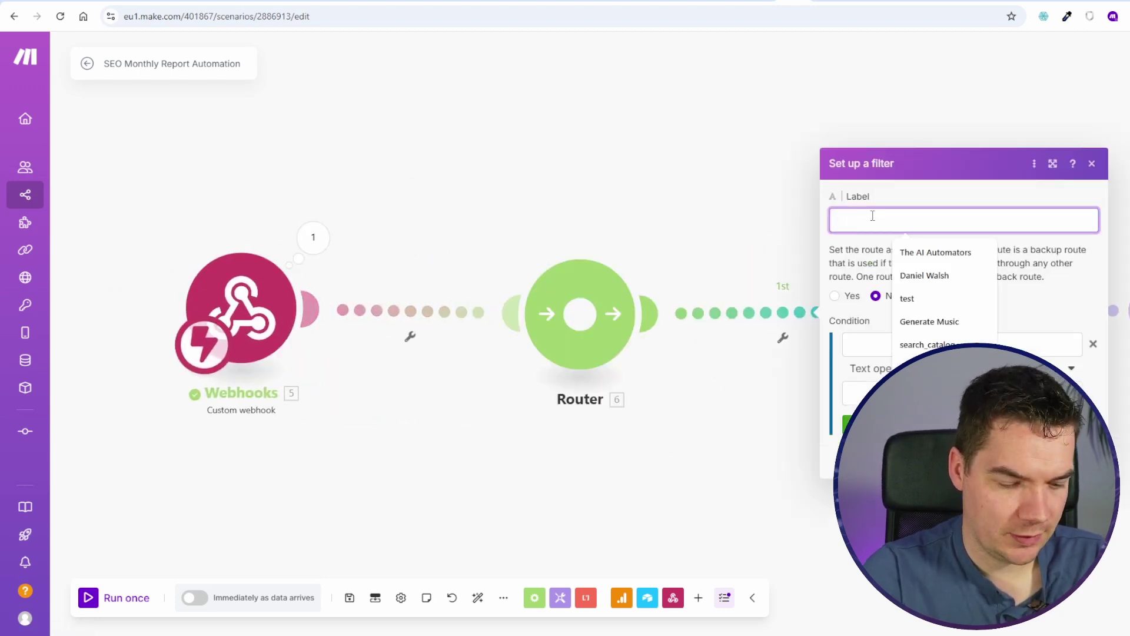
type("Import Anal")
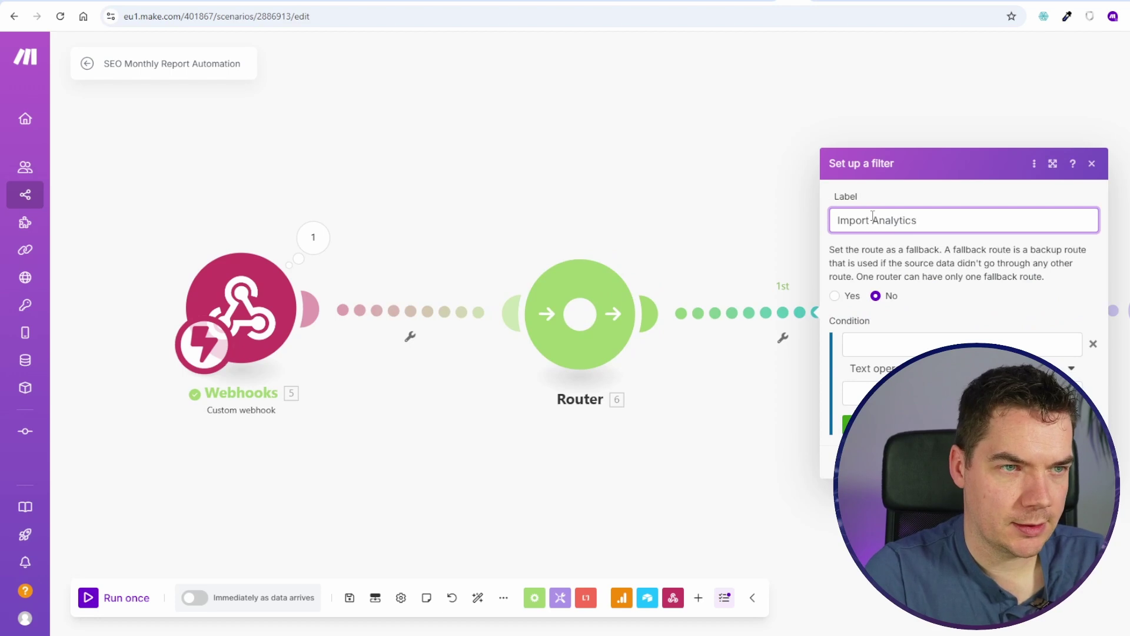
type("ytics")
left_click(918, 345)
left_click(633, 442)
left_click(860, 393)
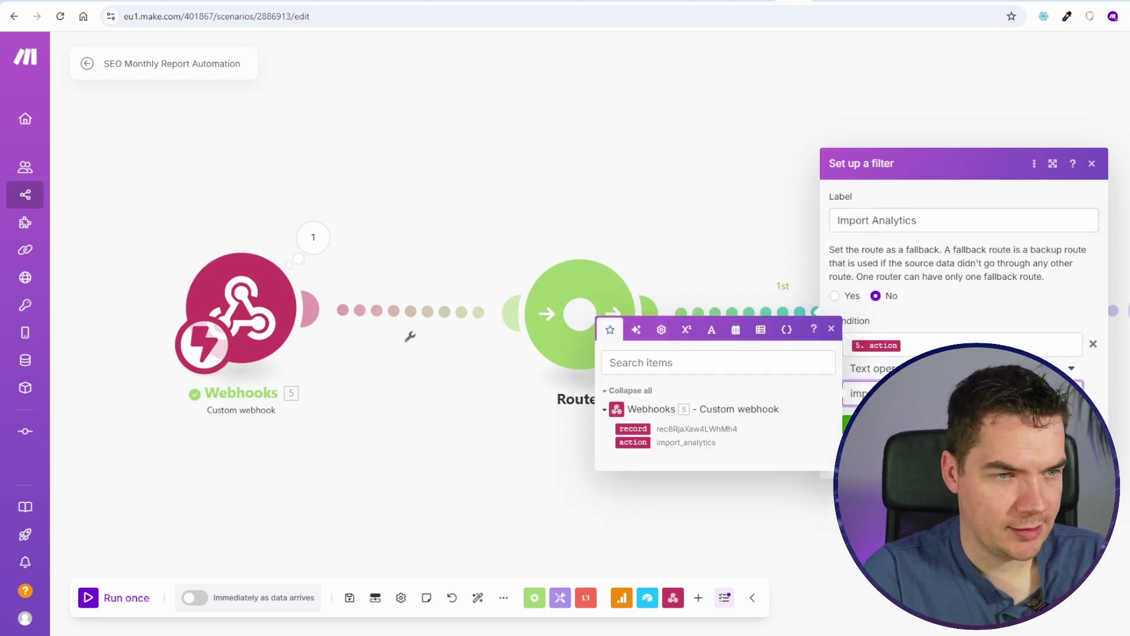
left_click_drag(759, 219, 537, 188)
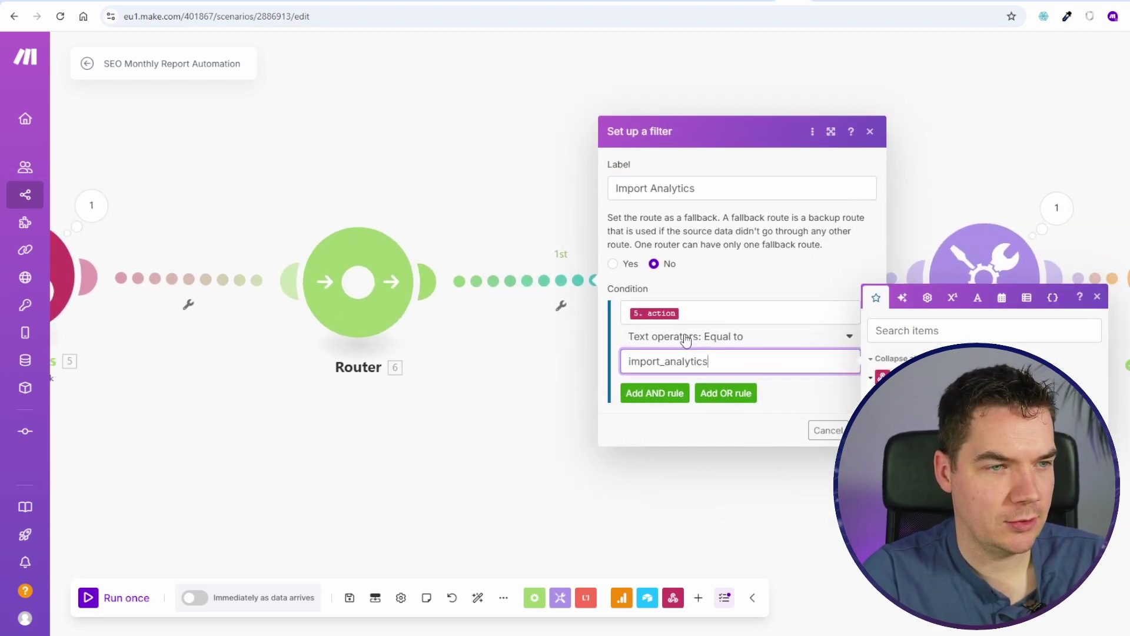
left_click(869, 430)
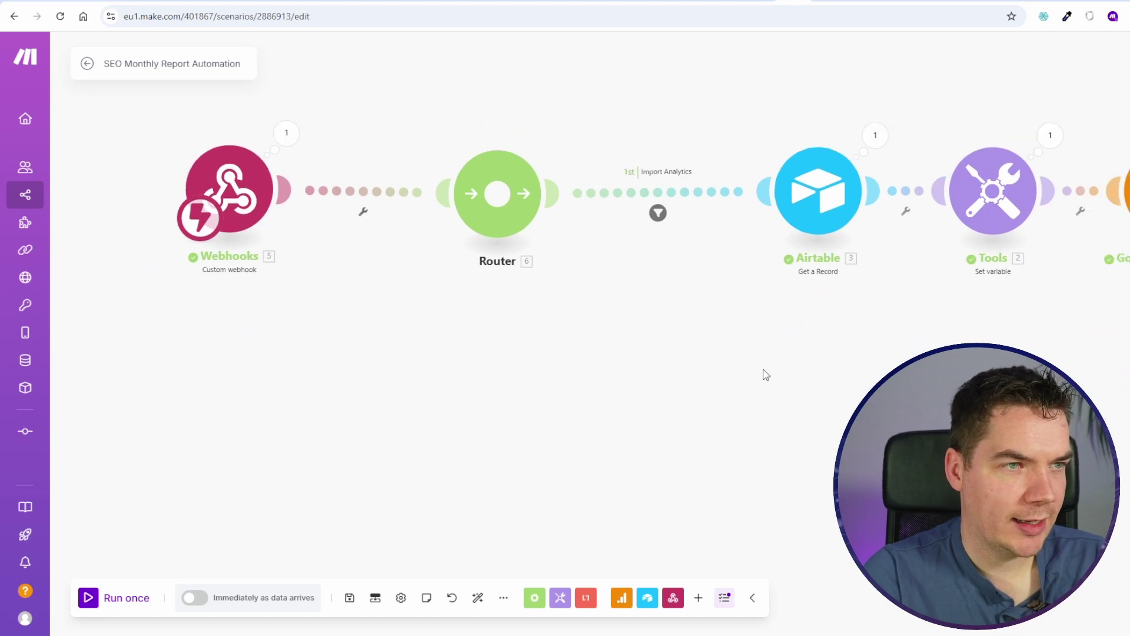
Step: Clone the Airtable Get a Record module and connect it to the Router as a second route
right_click(772, 225)
left_click(821, 315)
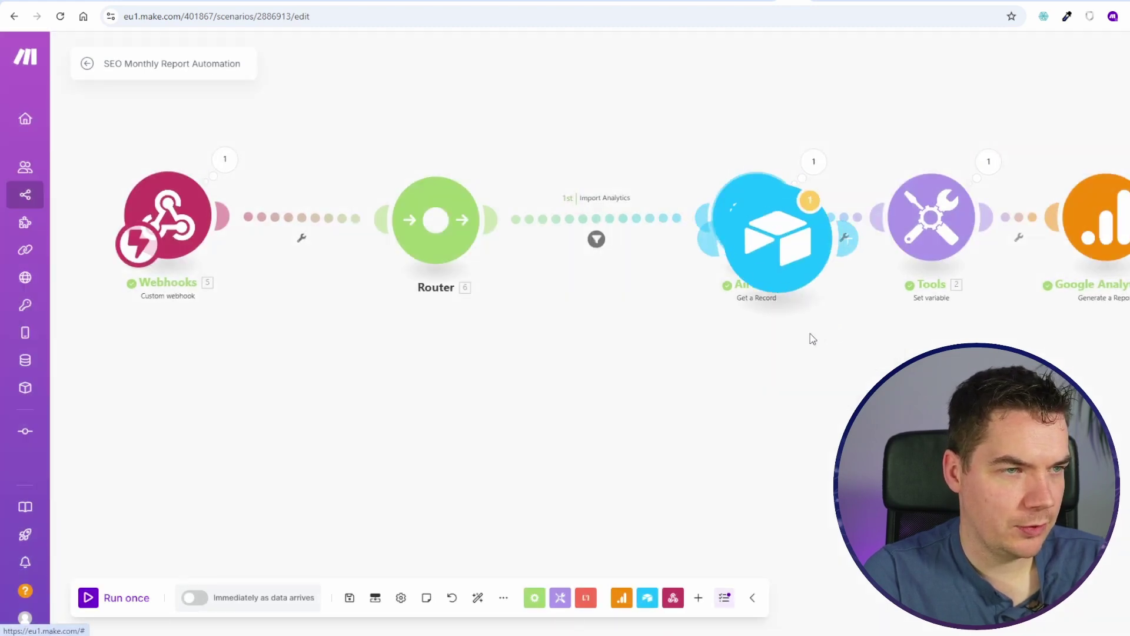
left_click_drag(585, 344, 458, 222)
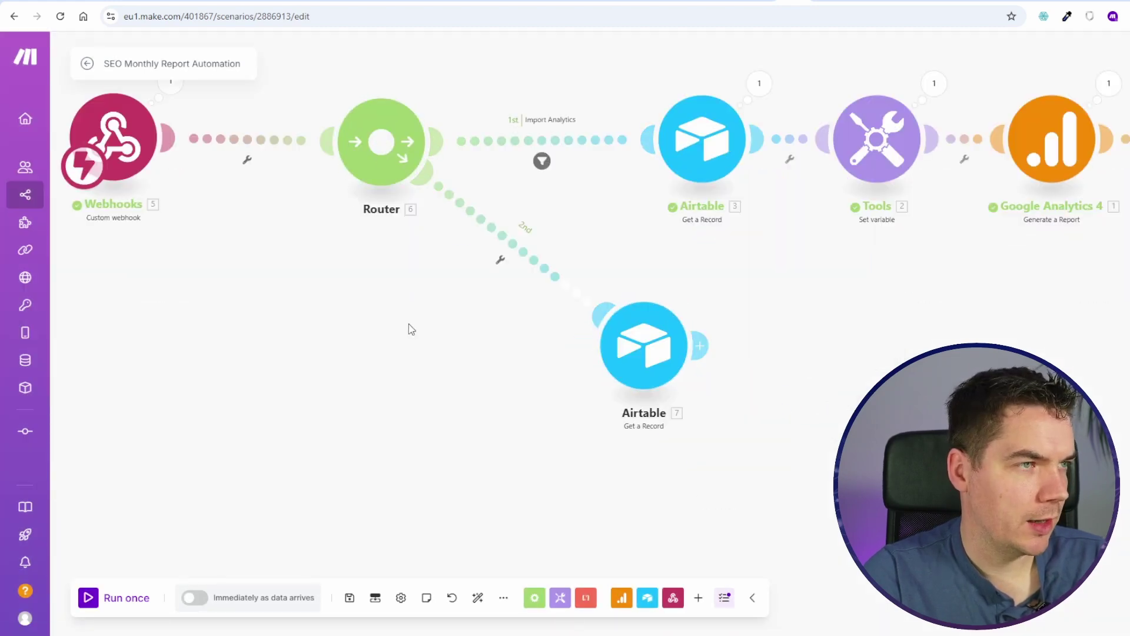
left_click_drag(420, 316, 473, 372)
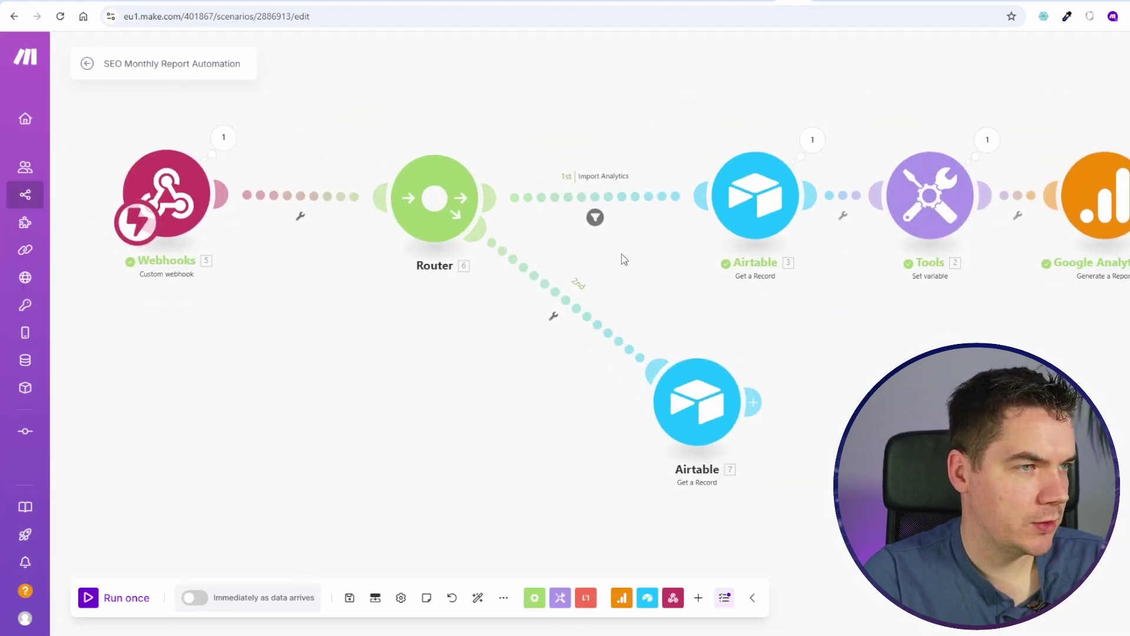
Step: Filter the second route as Create Report, where 5. action equals create_report
left_click(576, 309)
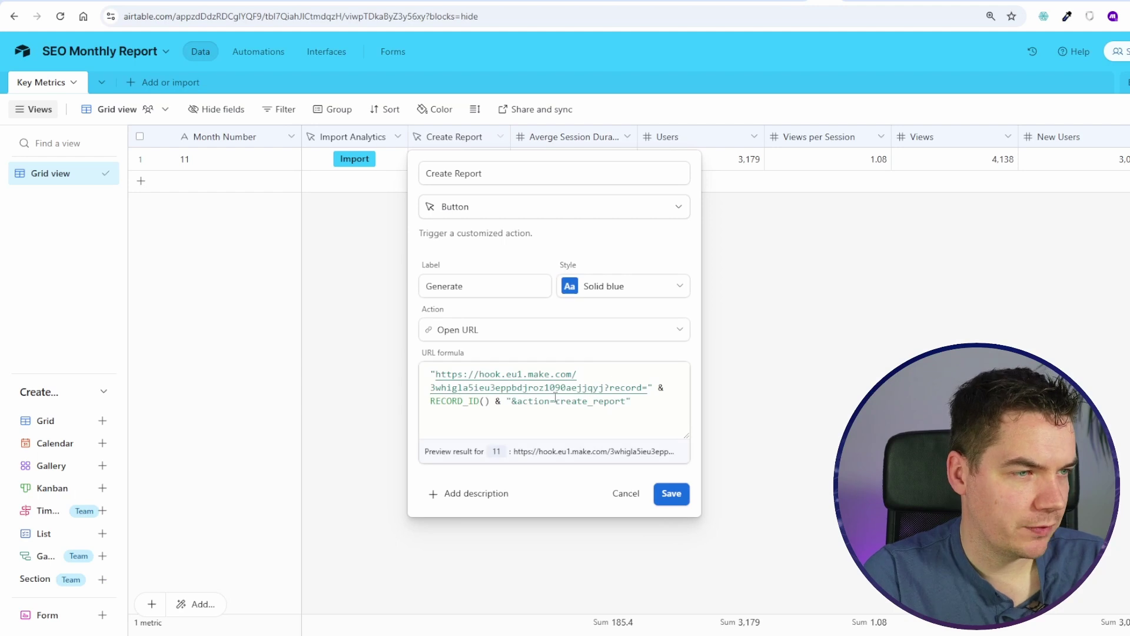
left_click(555, 397)
double_click(556, 398)
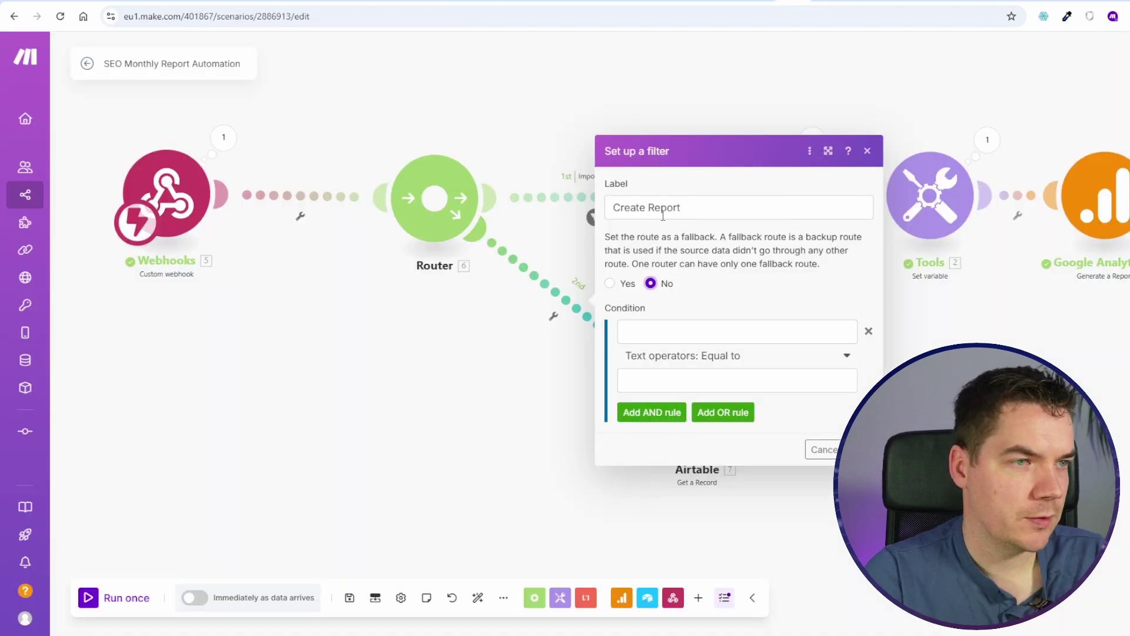
left_click(734, 333)
left_click(888, 368)
left_click(736, 380)
type("create_report")
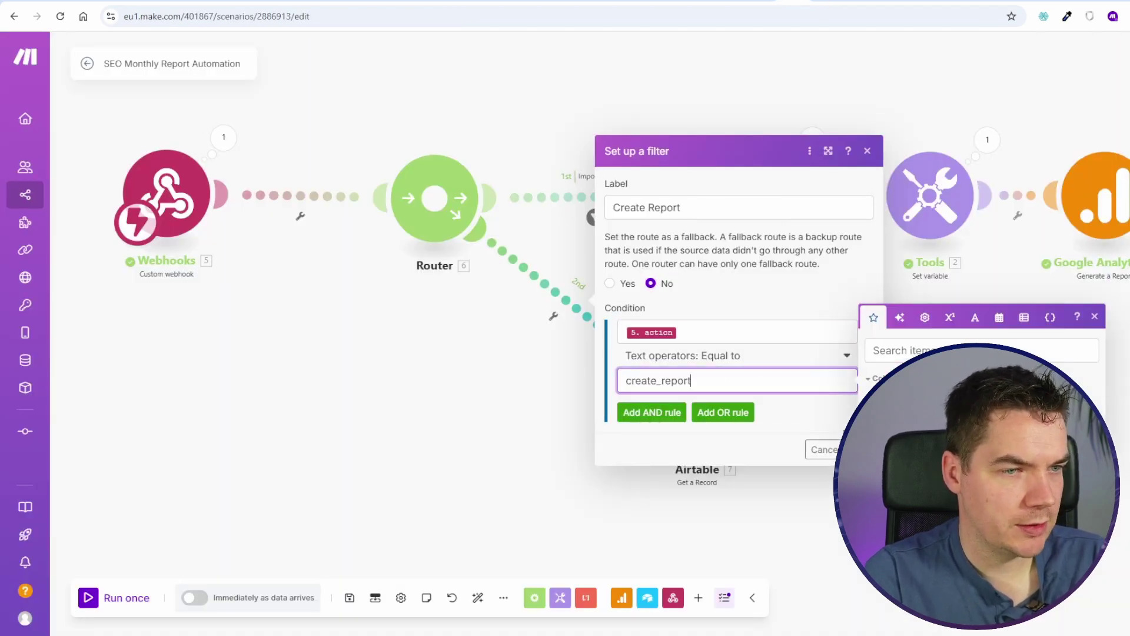
left_click(858, 449)
Step: Save the scenario and start a single test run
left_click_drag(475, 404, 388, 404)
left_click(352, 596)
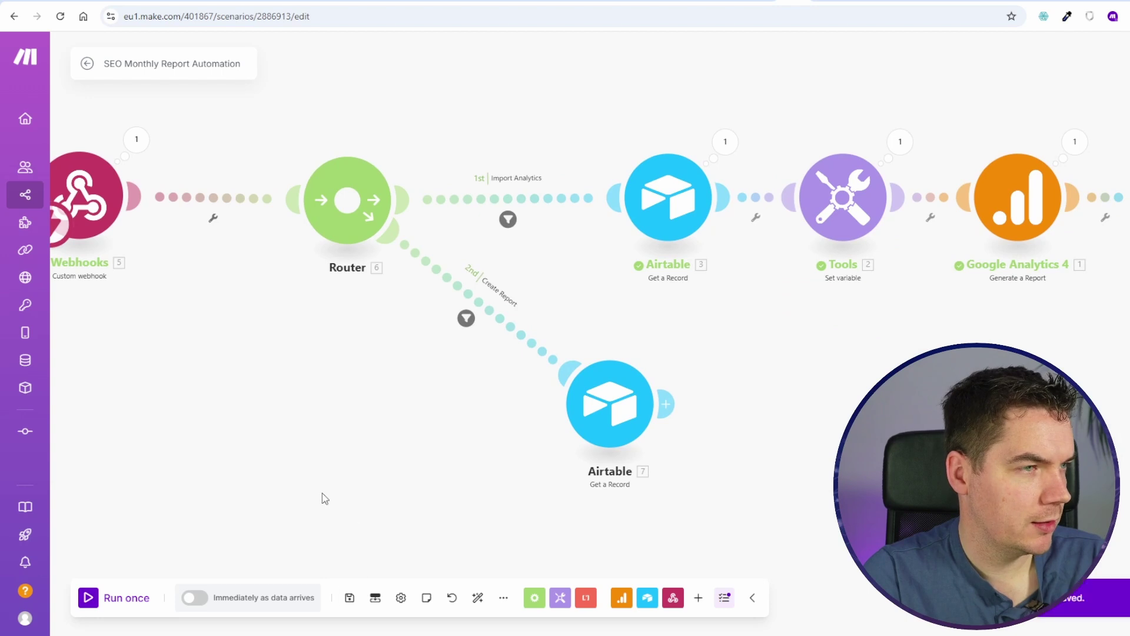
left_click(103, 598)
Step: Trigger Create Report from Airtable and inspect the Airtable module's output from the run
key("ctrl+Tab")
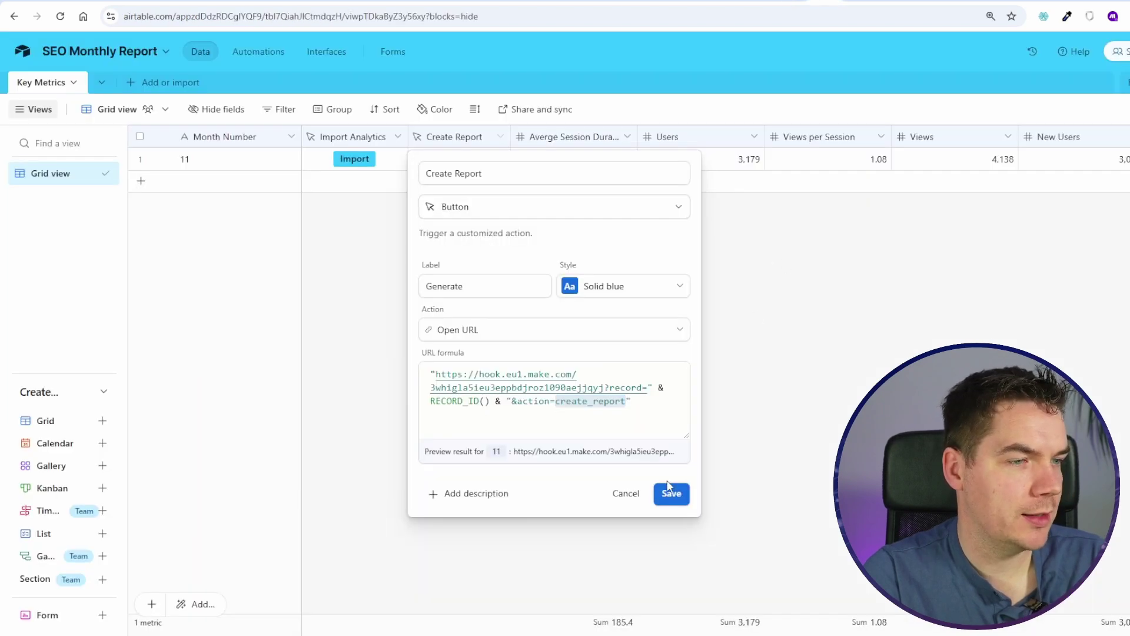
left_click(669, 492)
key("ctrl+Tab")
scroll(383, 193, "up", 3)
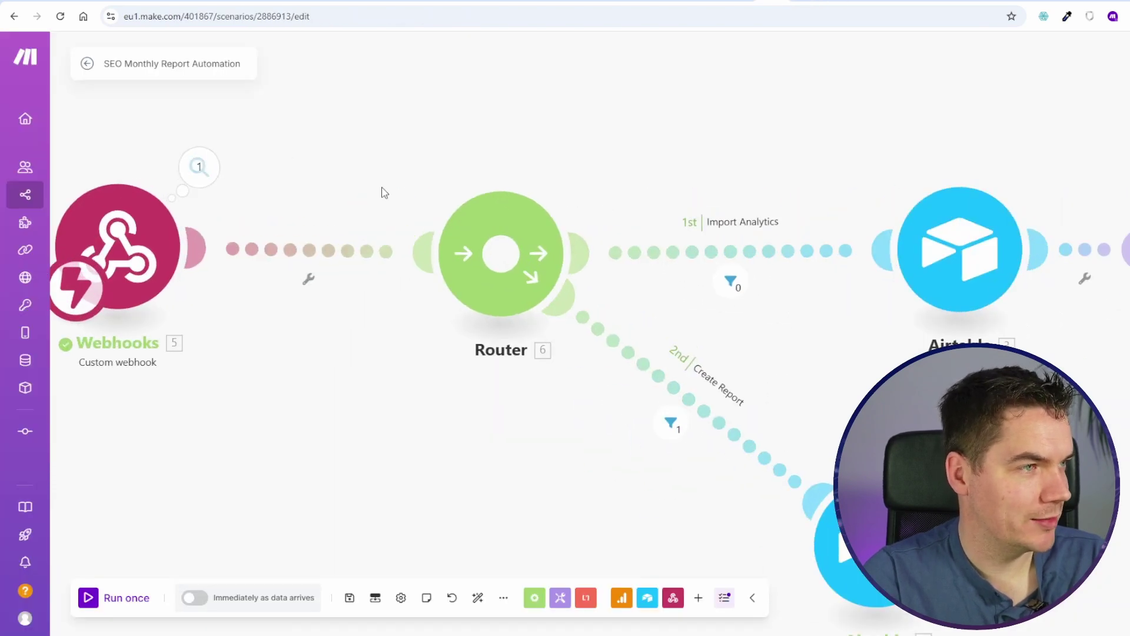
left_click_drag(991, 491, 796, 448)
left_click(768, 426)
left_click(1075, 232)
scroll(913, 495, "down", 3)
left_click_drag(913, 495, 555, 297)
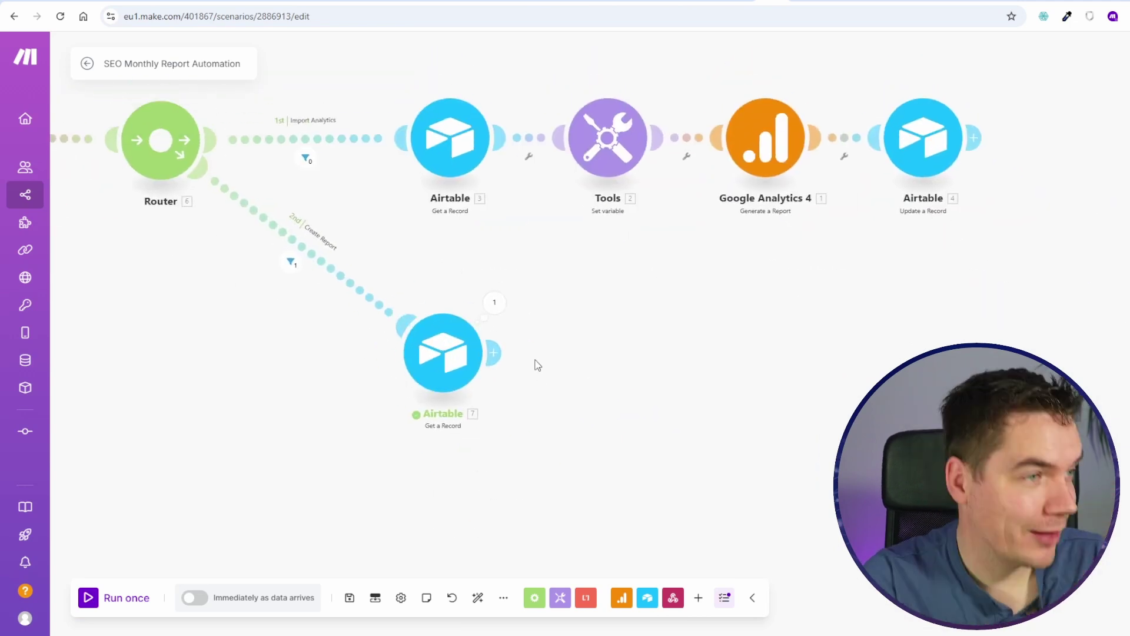
left_click_drag(494, 348, 687, 445)
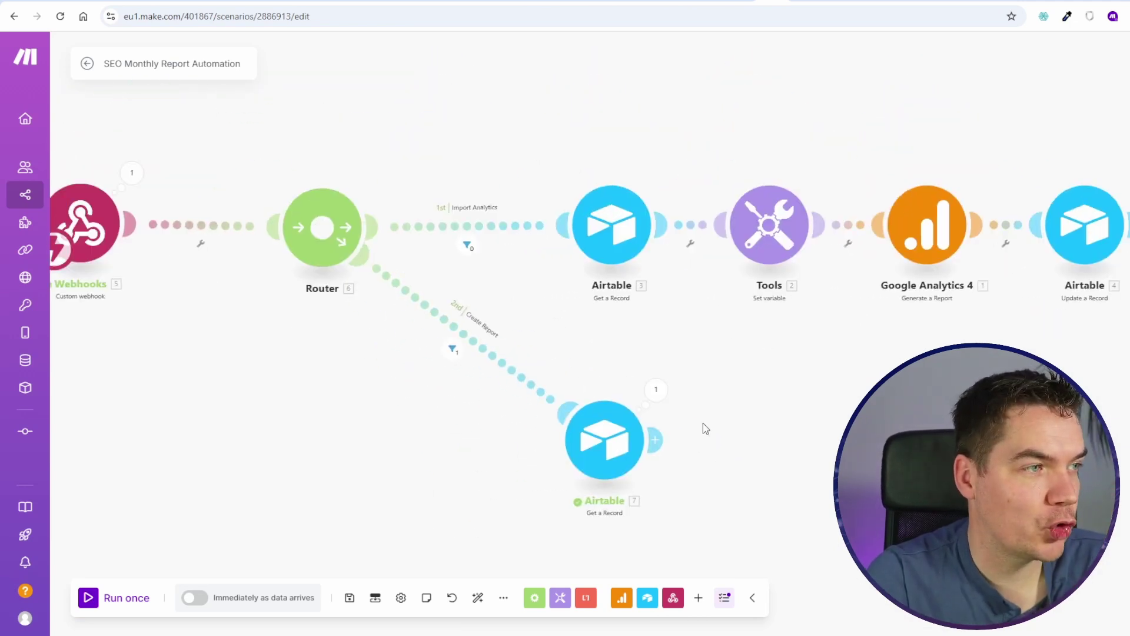
Step: Add a module after the lower Airtable module and browse the Google Slides modules
left_click(655, 440)
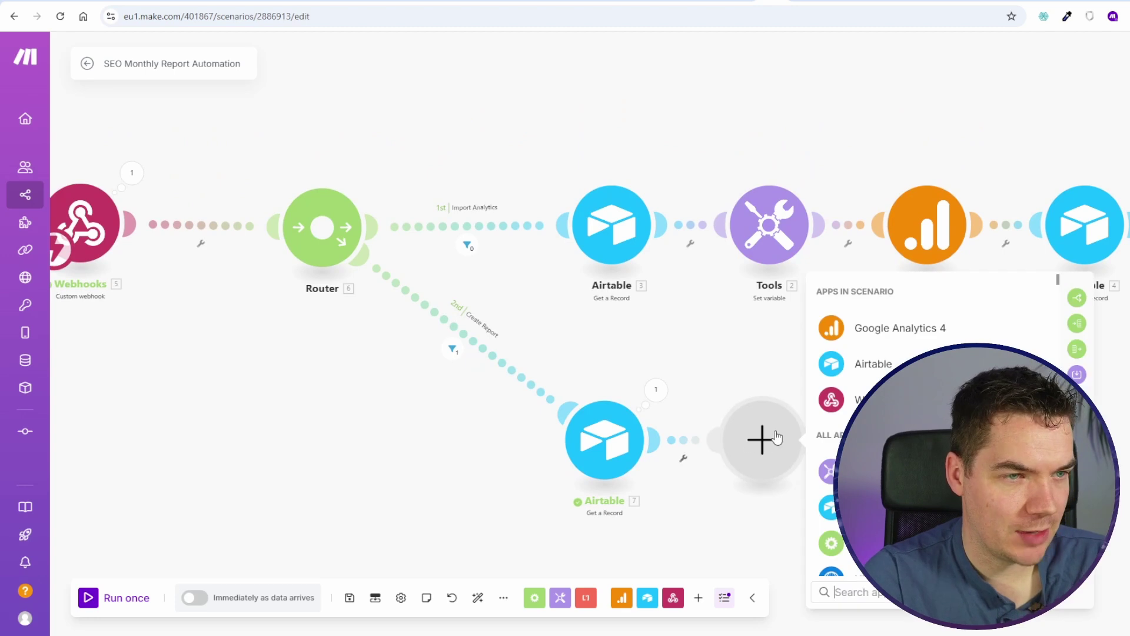
type("google slides")
key("Return")
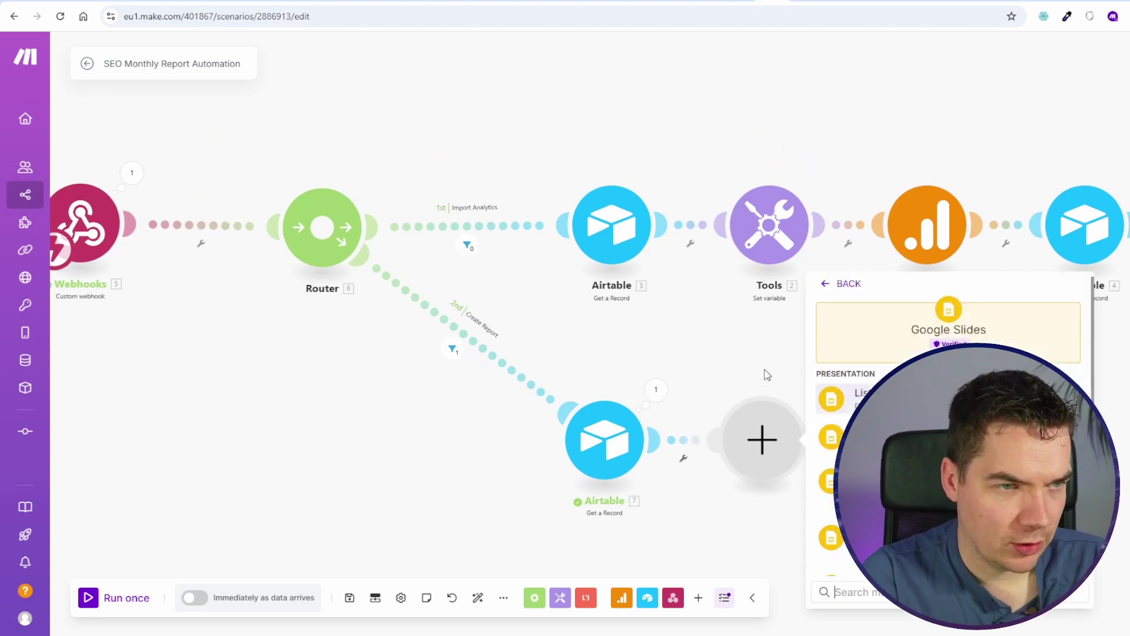
scroll(501, 312, "down", 8)
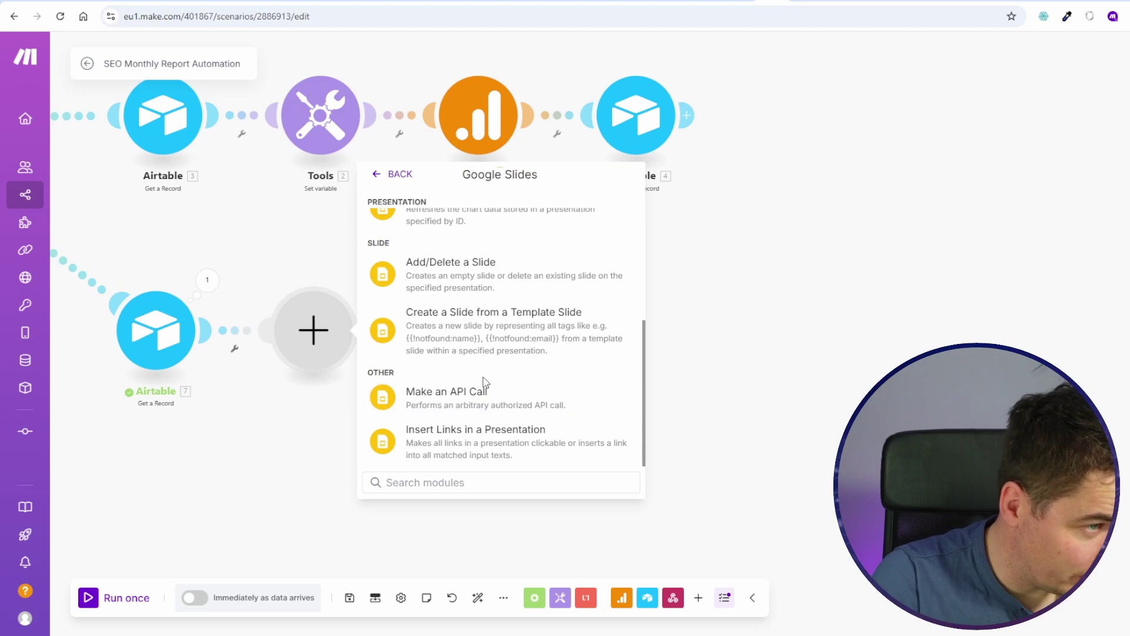
scroll(483, 382, "up", 3)
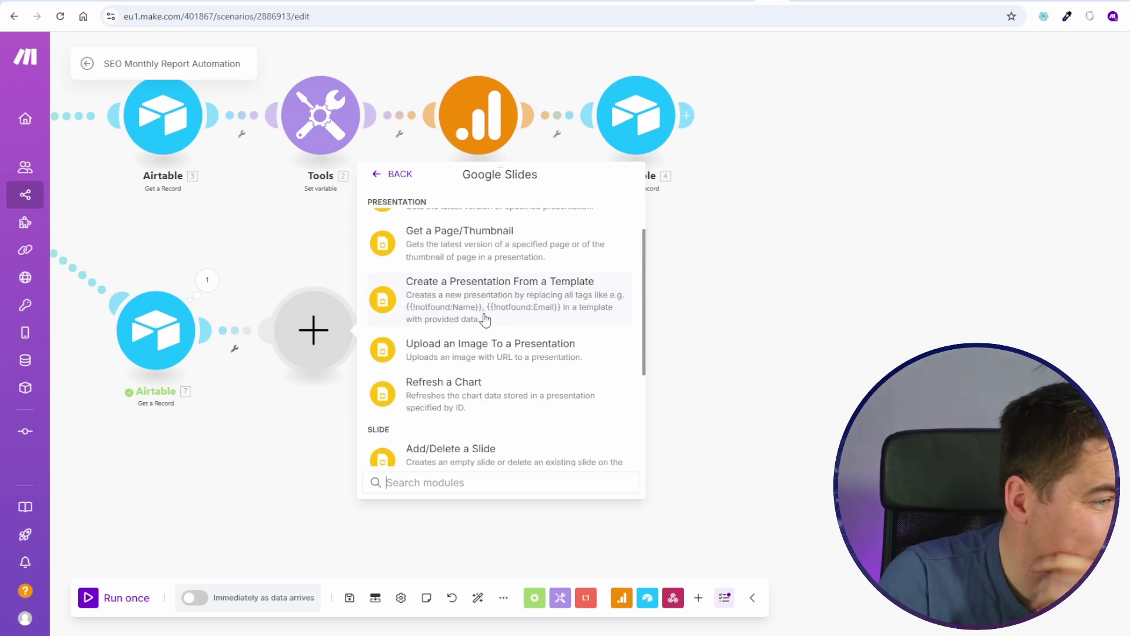
scroll(484, 326, "down", 3)
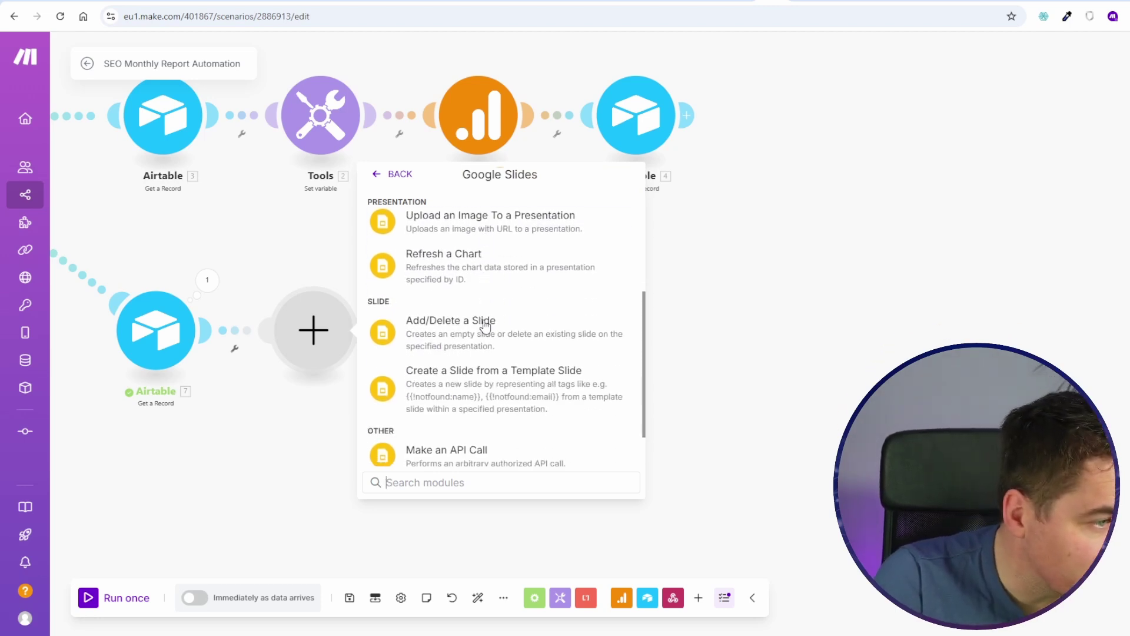
scroll(524, 330, "up", 6)
scroll(531, 374, "down", 1)
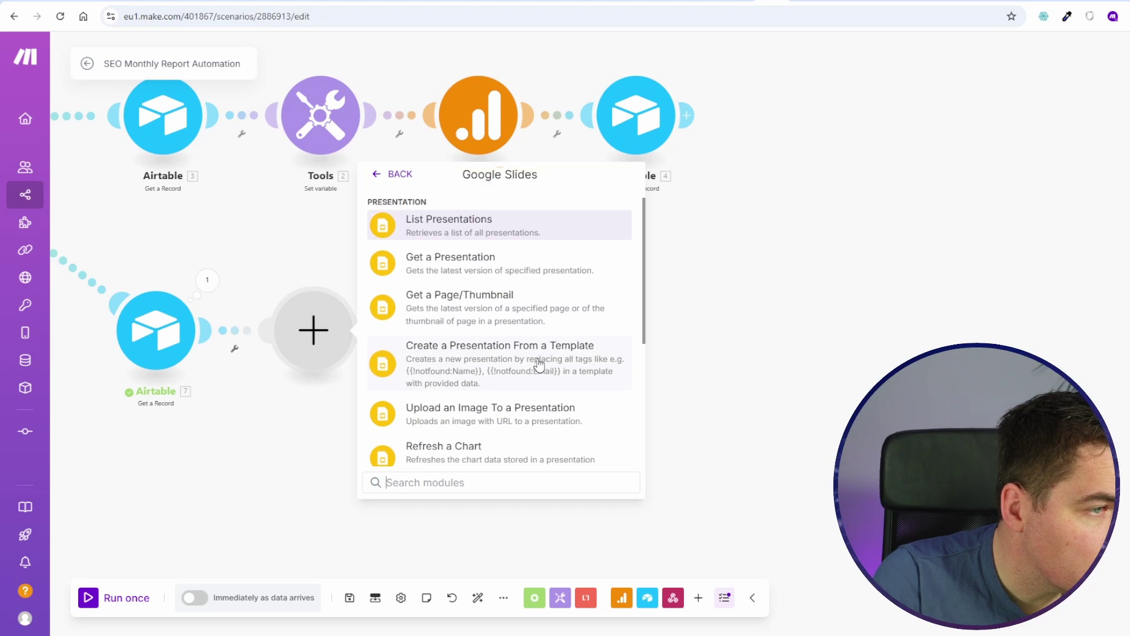
scroll(540, 404, "down", 5)
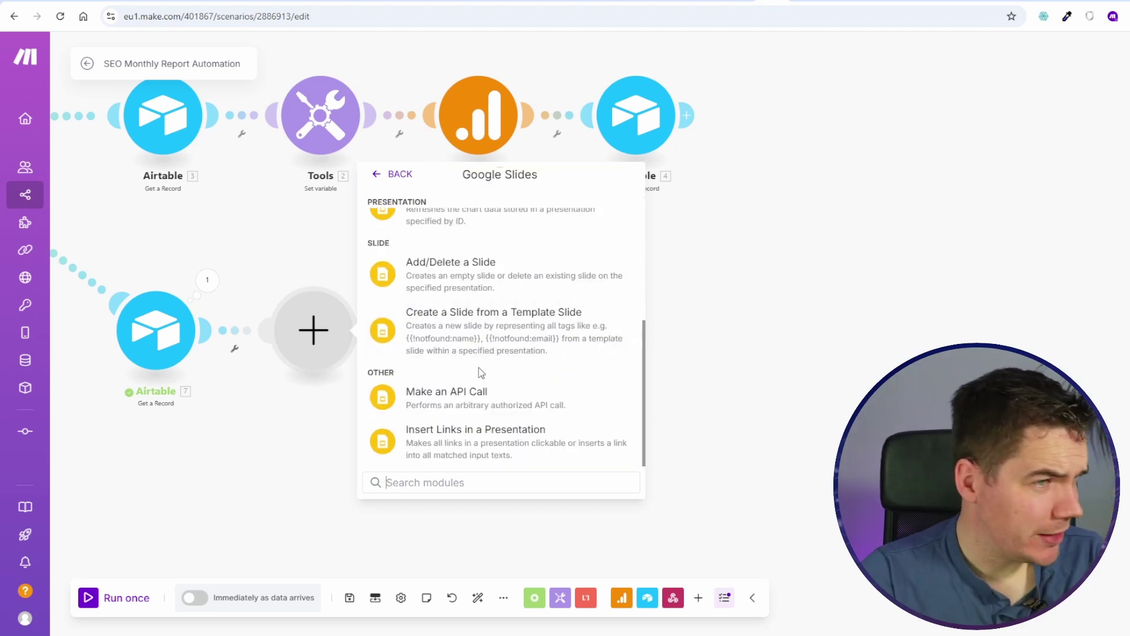
scroll(473, 381, "up", 6)
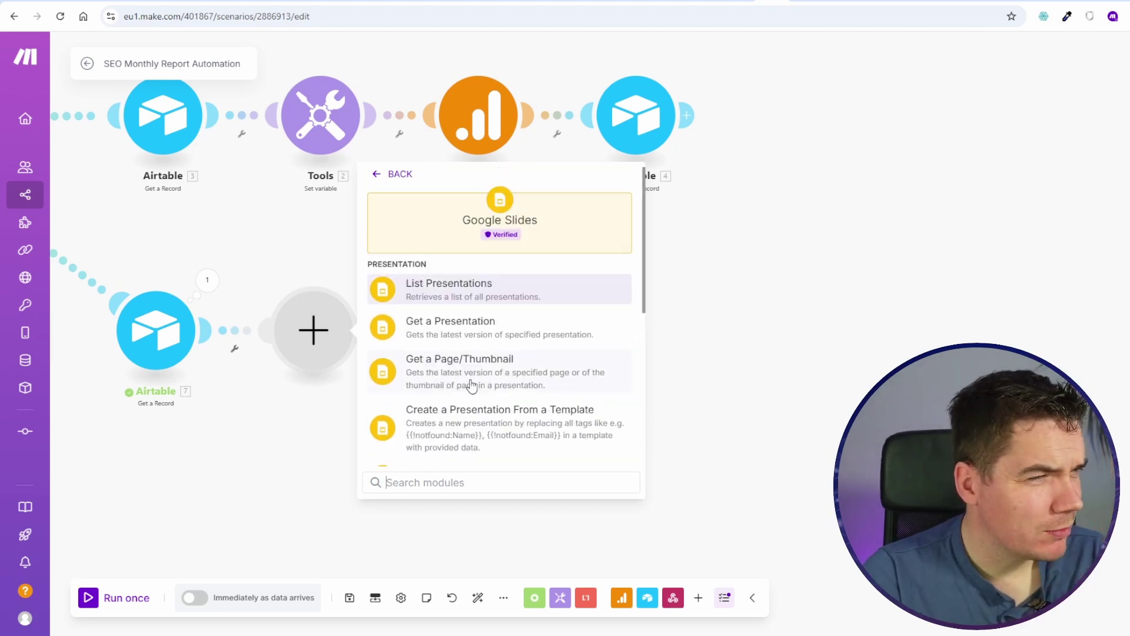
Step: Search google drive instead and add a Google Drive Copy a File module
left_click(382, 178)
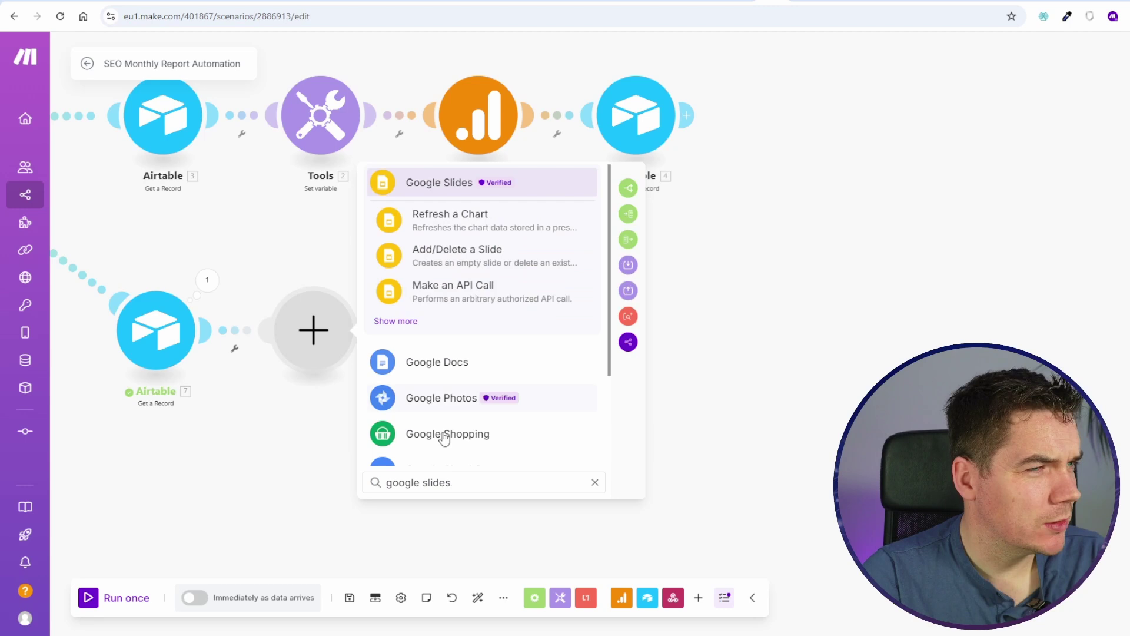
double_click(441, 480)
type("drive")
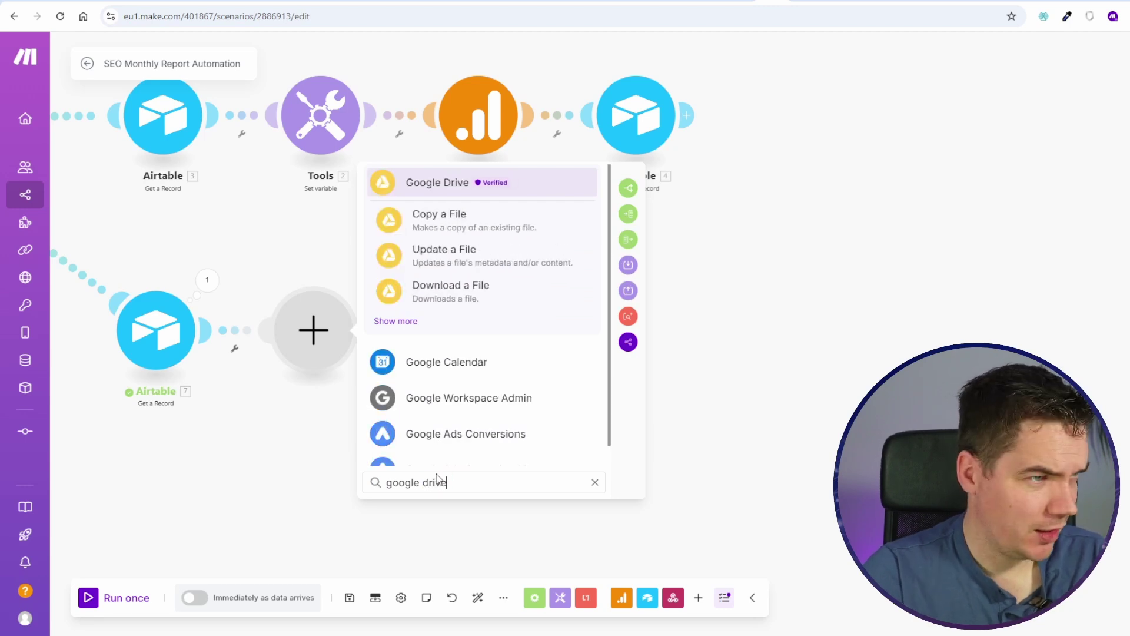
left_click(403, 321)
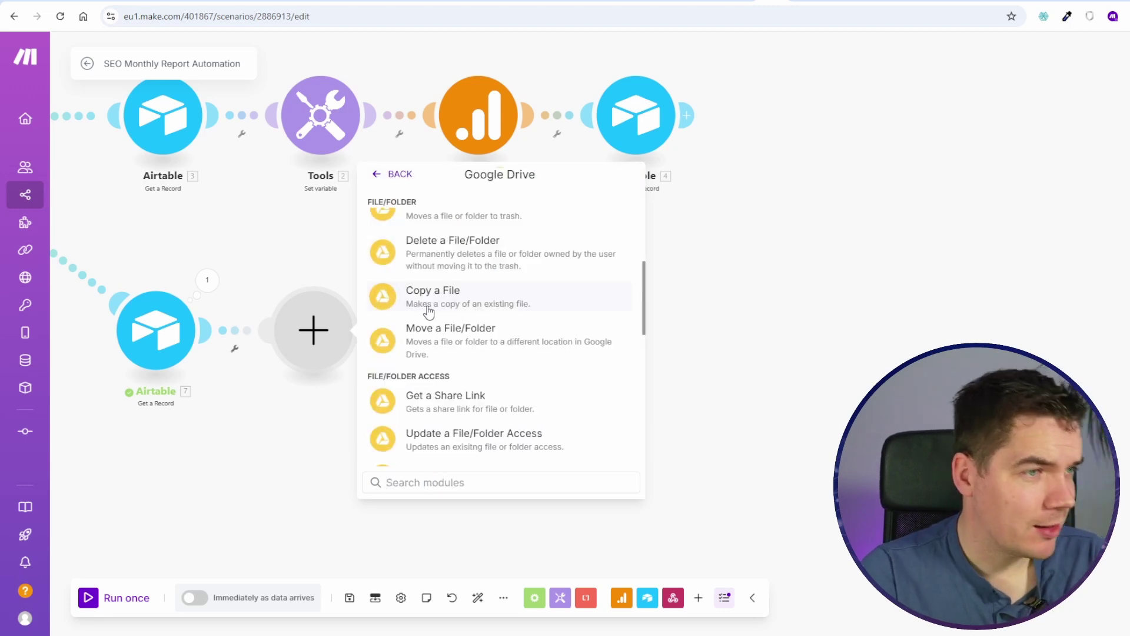
left_click(442, 302)
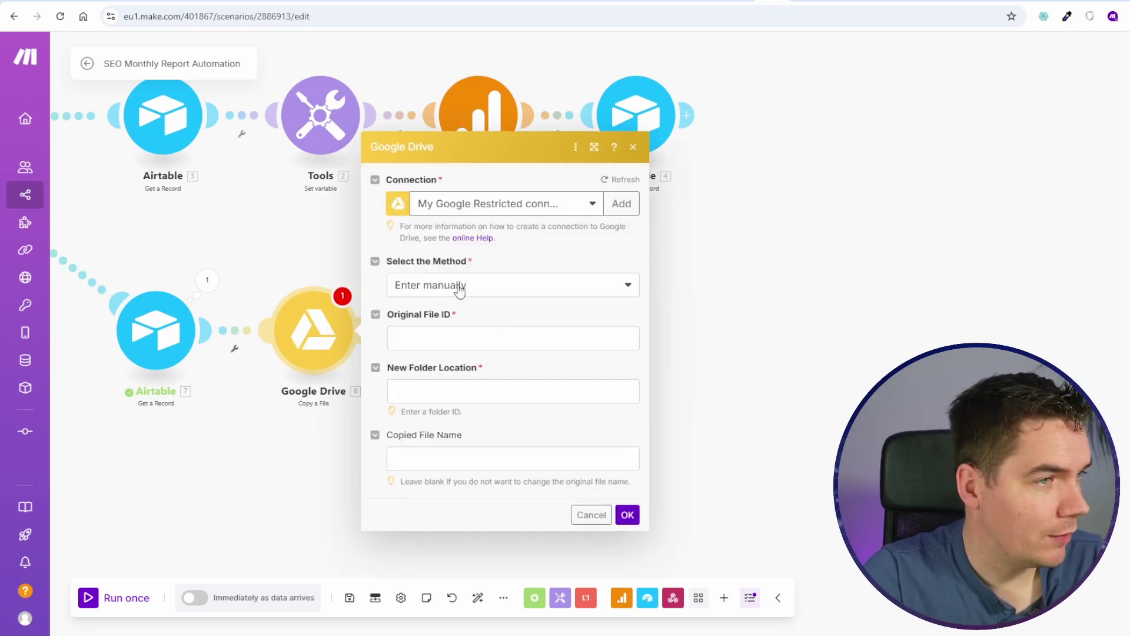
Step: Create a new Reports folder inside the Monthly SEO Report Drive folder
left_click(818, 1)
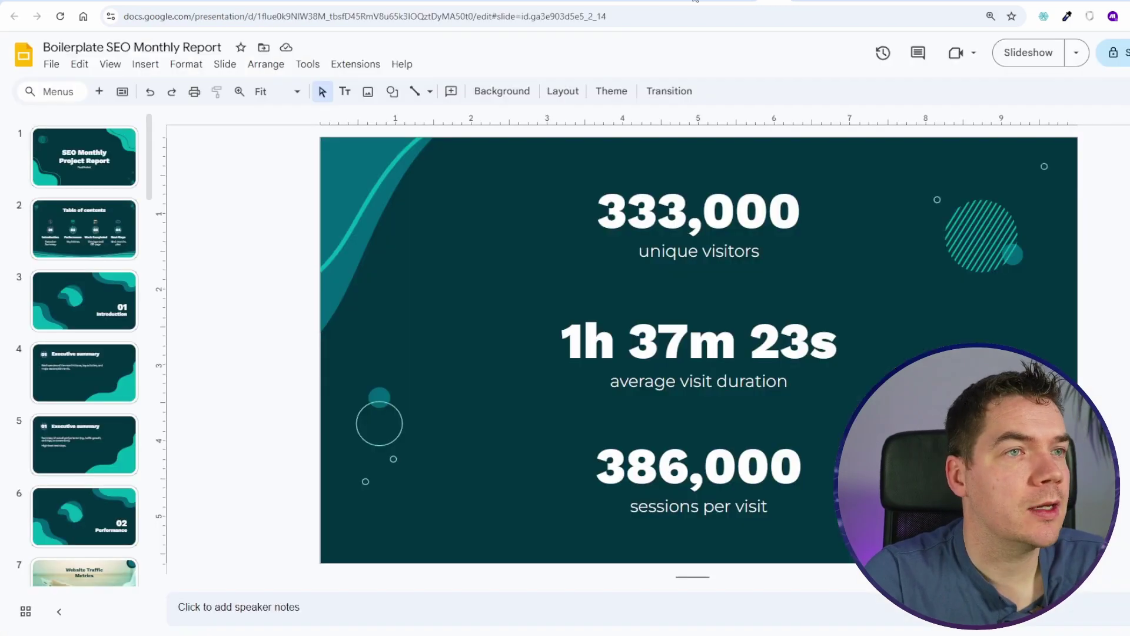
key("ctrl+Tab")
right_click(450, 277)
left_click(519, 285)
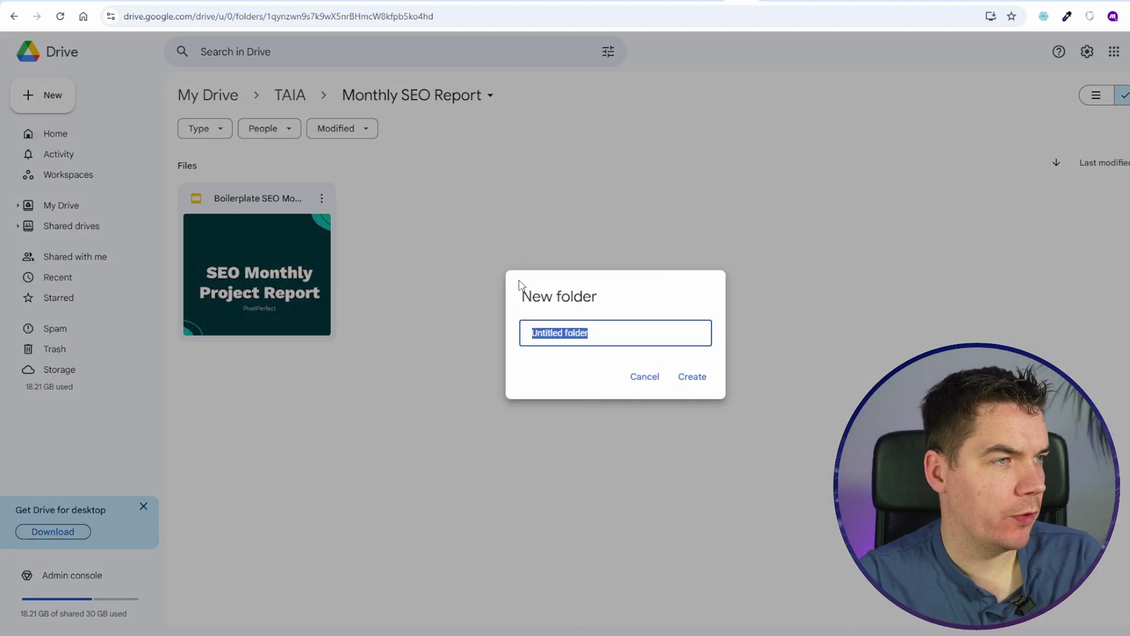
type("Reports")
key("Return")
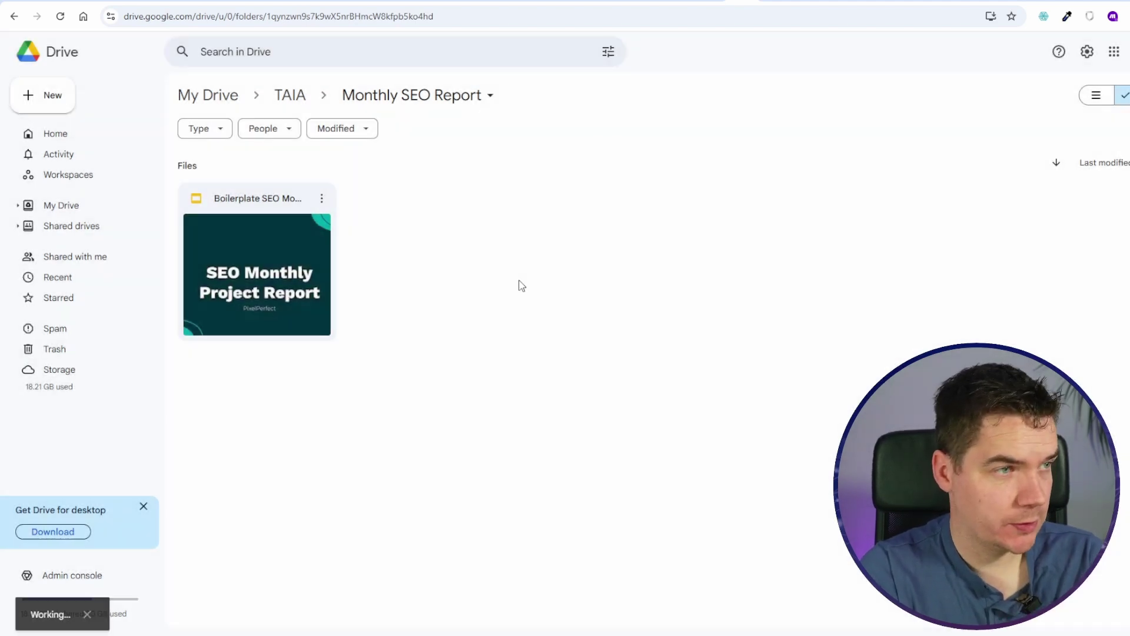
Step: Set Reports as the copy's destination folder and name the copy with 7. Month Number
key("ctrl+shift+Tab")
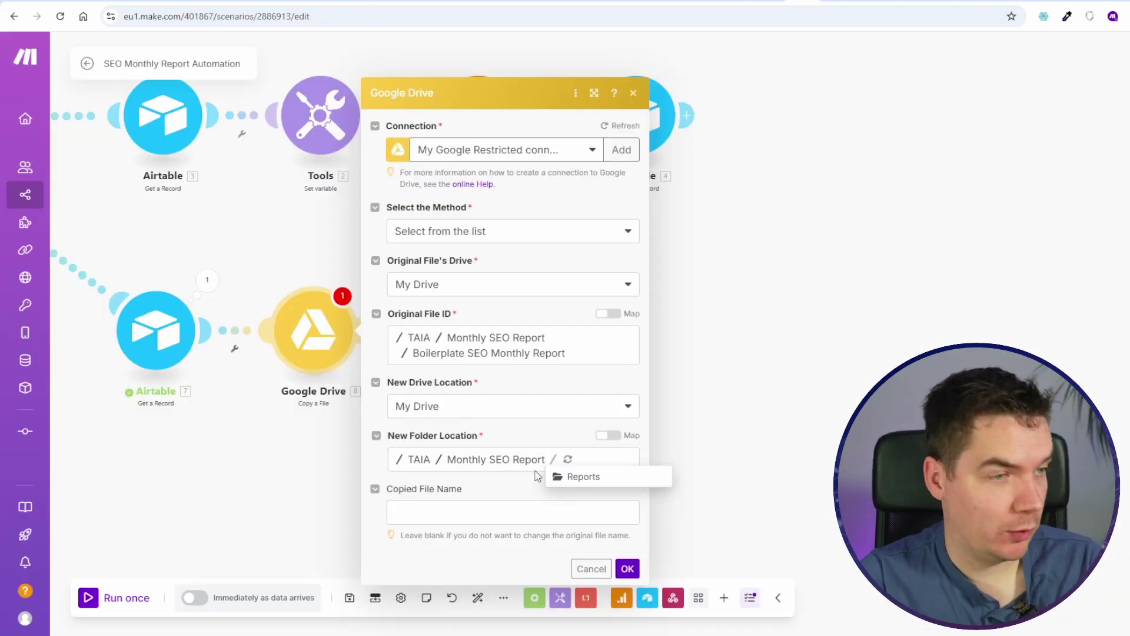
left_click(574, 476)
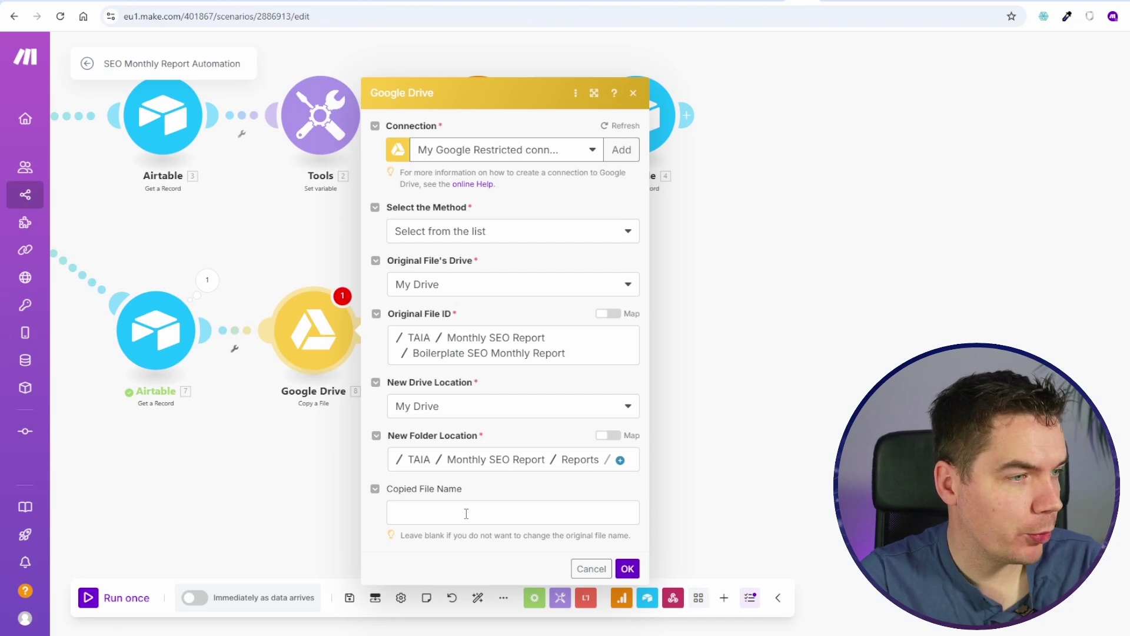
left_click(442, 513)
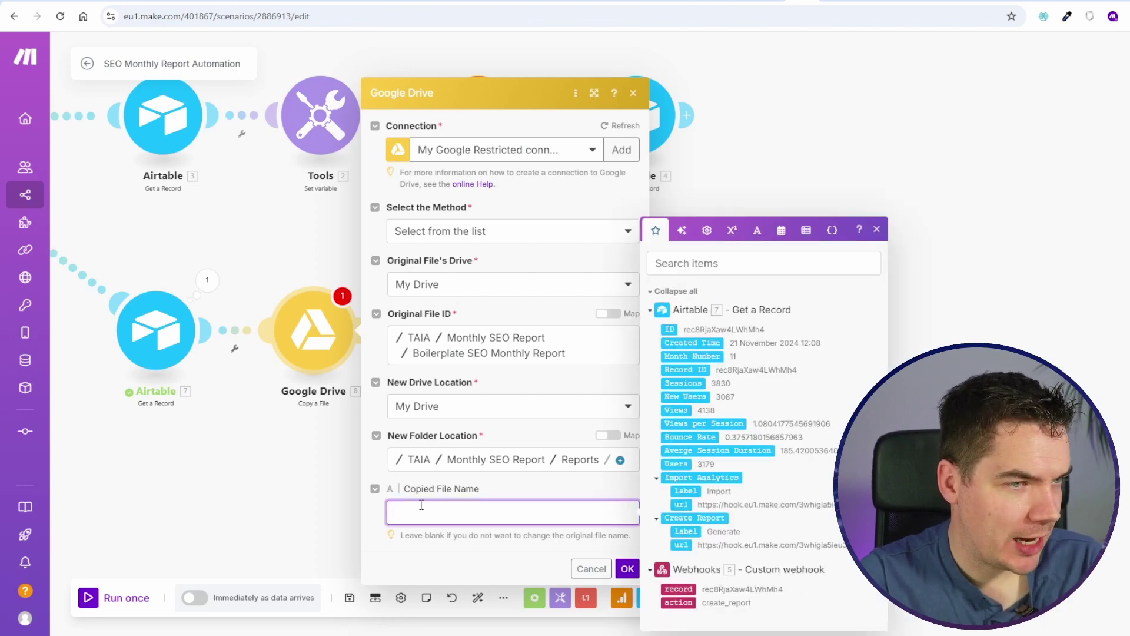
left_click(694, 356)
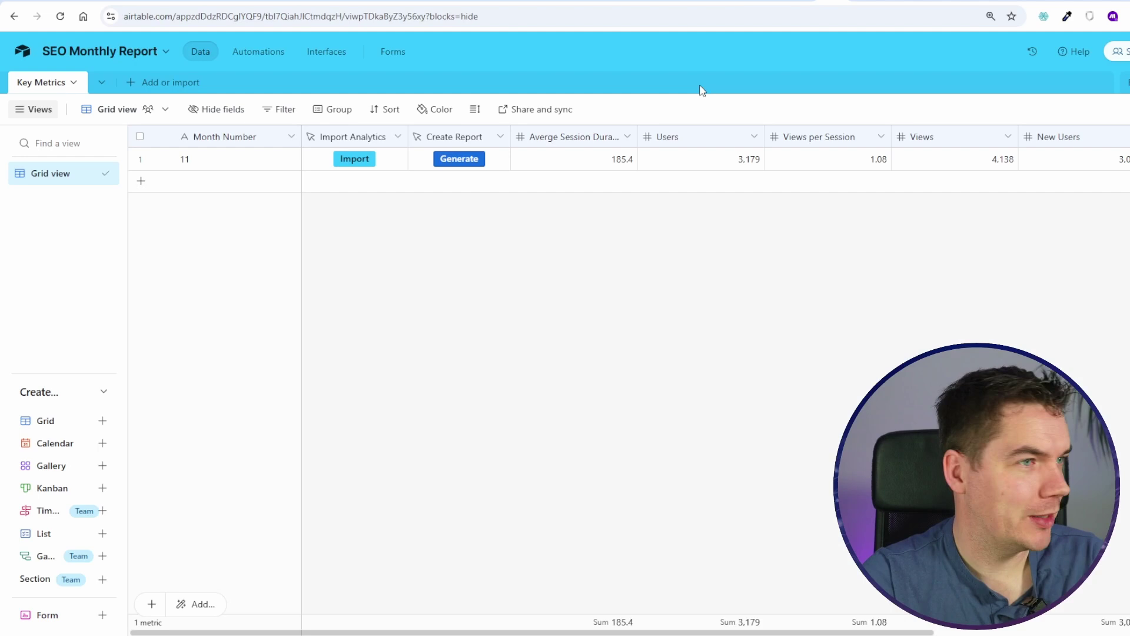
left_click(397, 137)
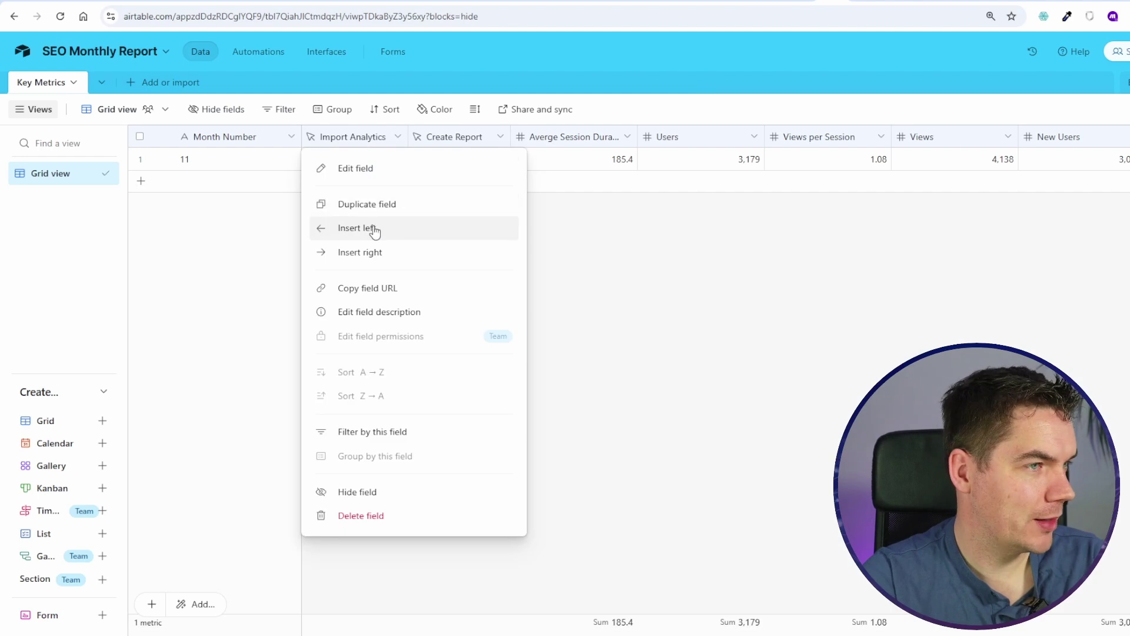
Step: Insert a Client Name field left of Import Analytics and enter Prime Properties in the first record
left_click(357, 229)
type("Client Name")
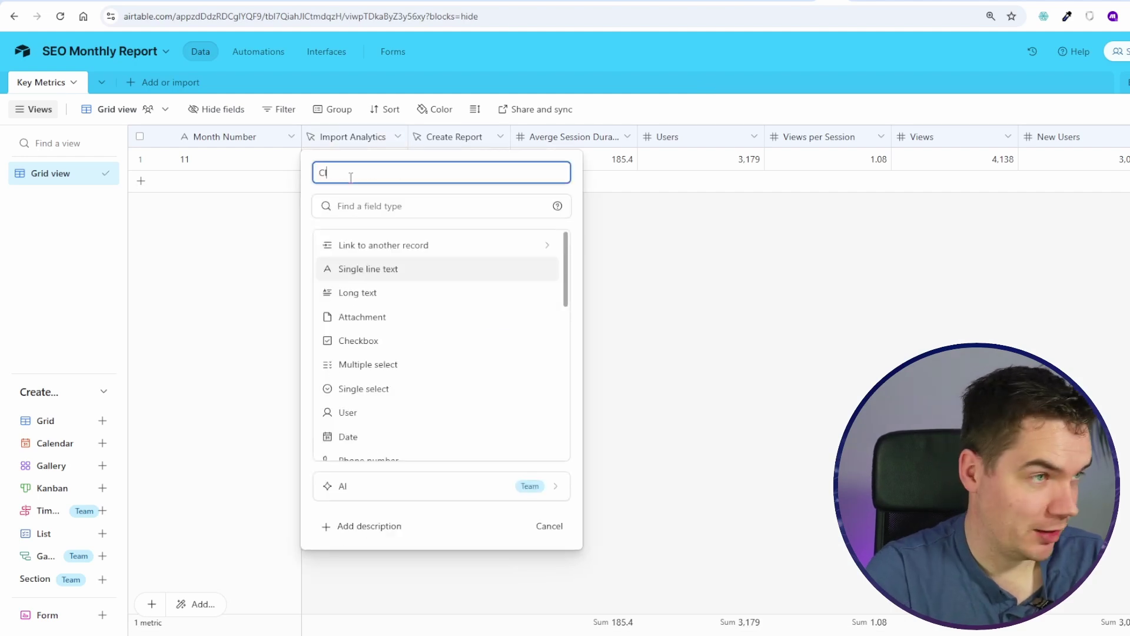
key("Return")
double_click(355, 157)
type("Prime ")
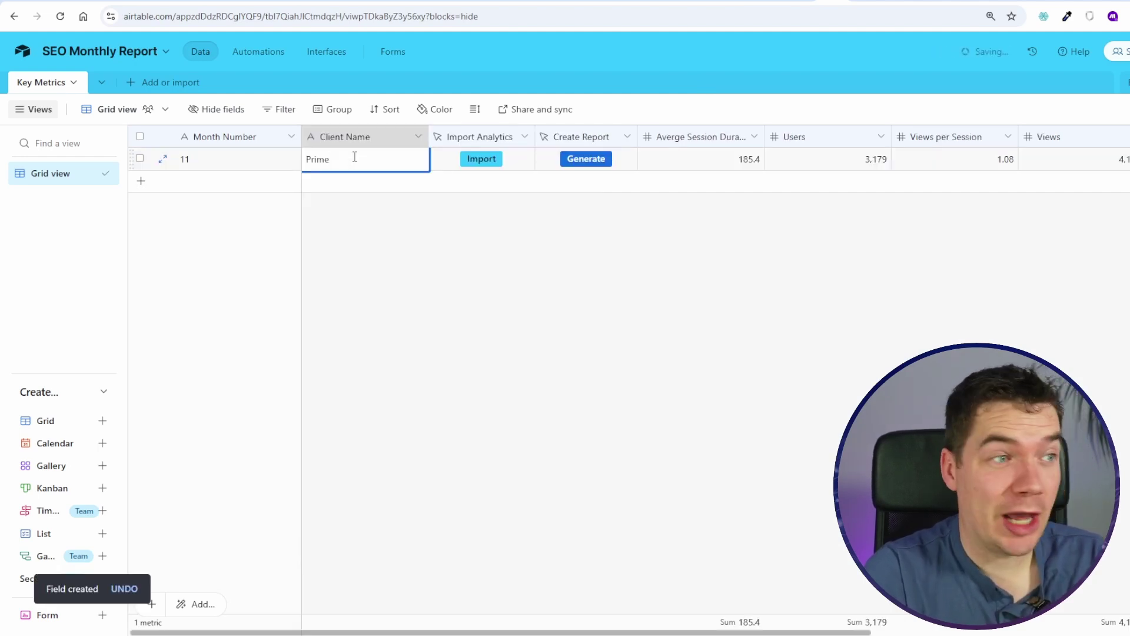
type("P")
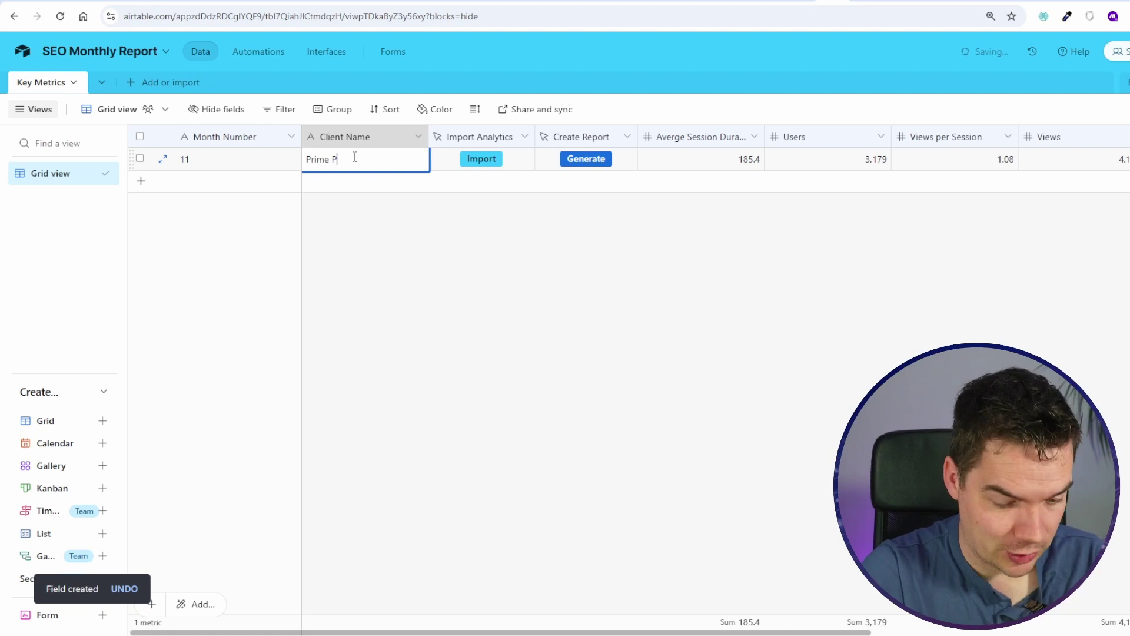
type("roperties")
left_click(437, 261)
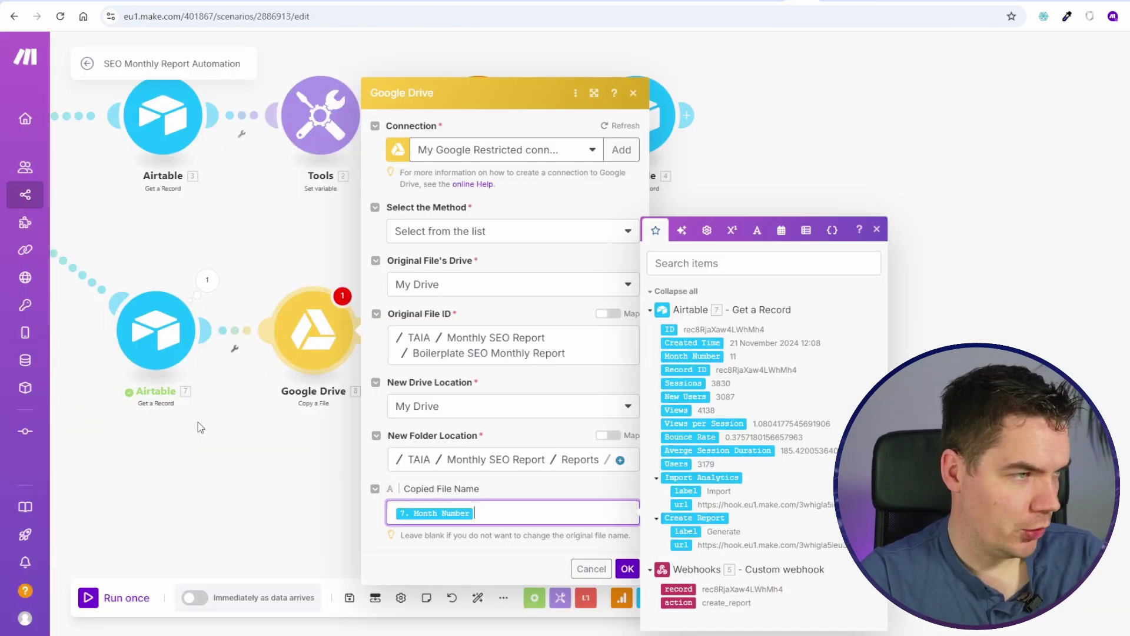
Step: Name the copied file 'Client Name - Month Number', save the scenario, and start a test run
right_click(160, 318)
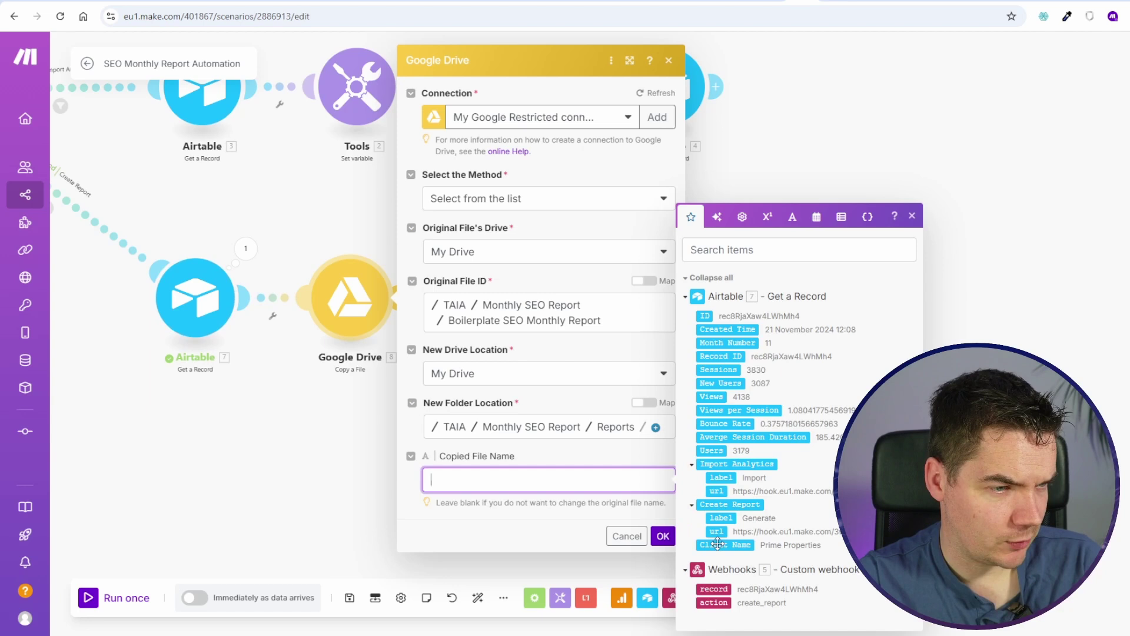
left_click(714, 544)
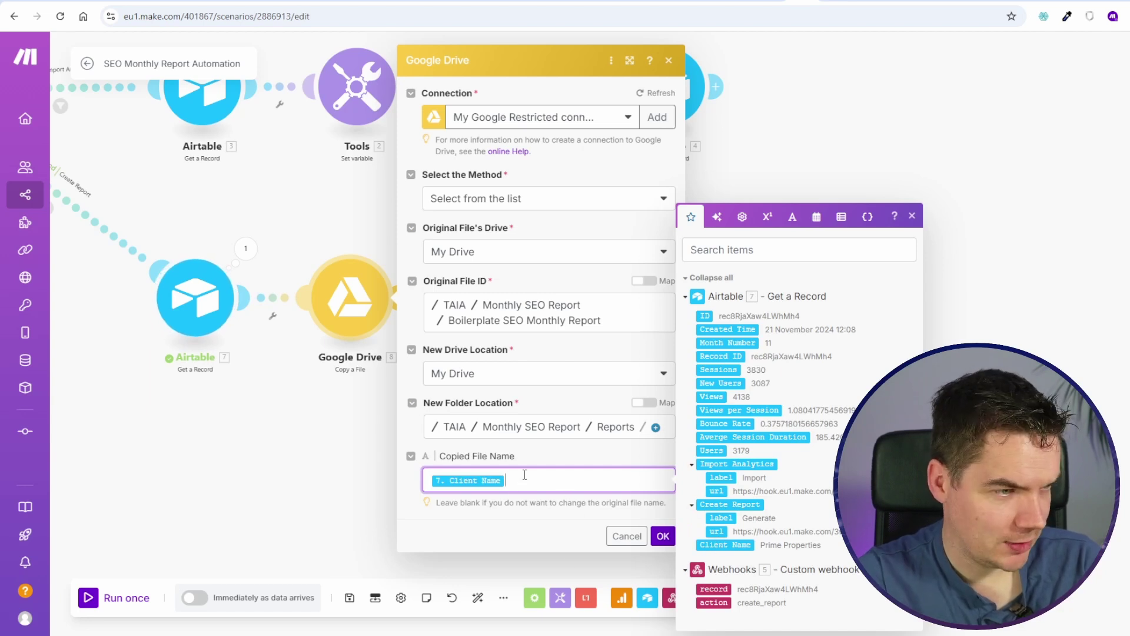
left_click(714, 342)
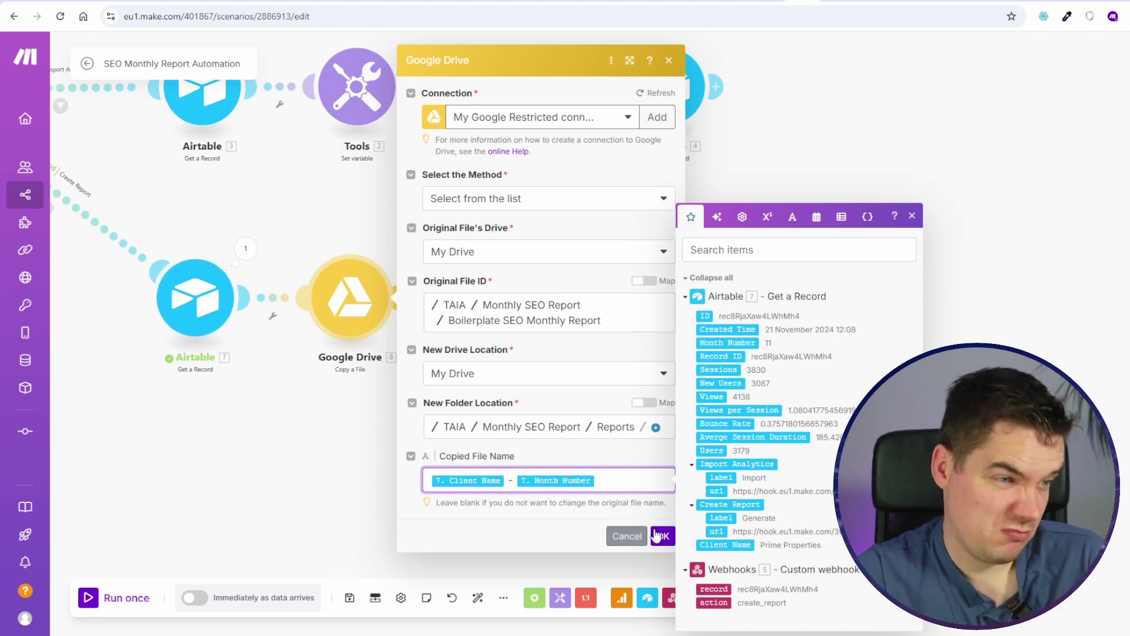
left_click(663, 535)
left_click(350, 597)
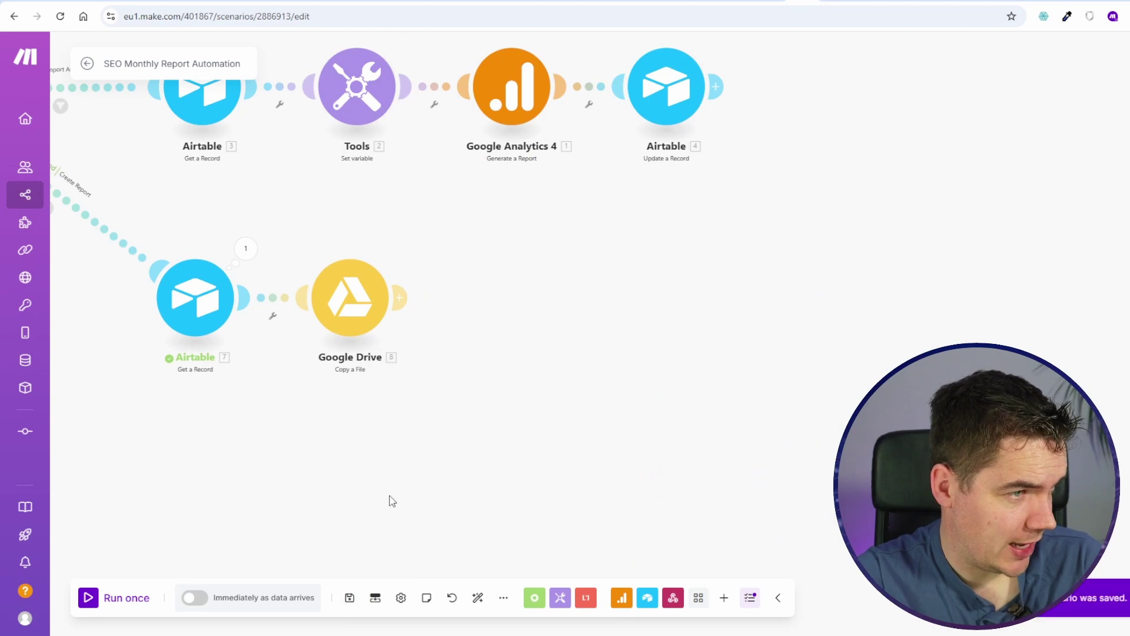
scroll(148, 561, "down", 2)
left_click(103, 597)
Step: Press Generate in Airtable and check the Prime Properties - 11 copy in Drive's Reports folder
key("ctrl+Tab")
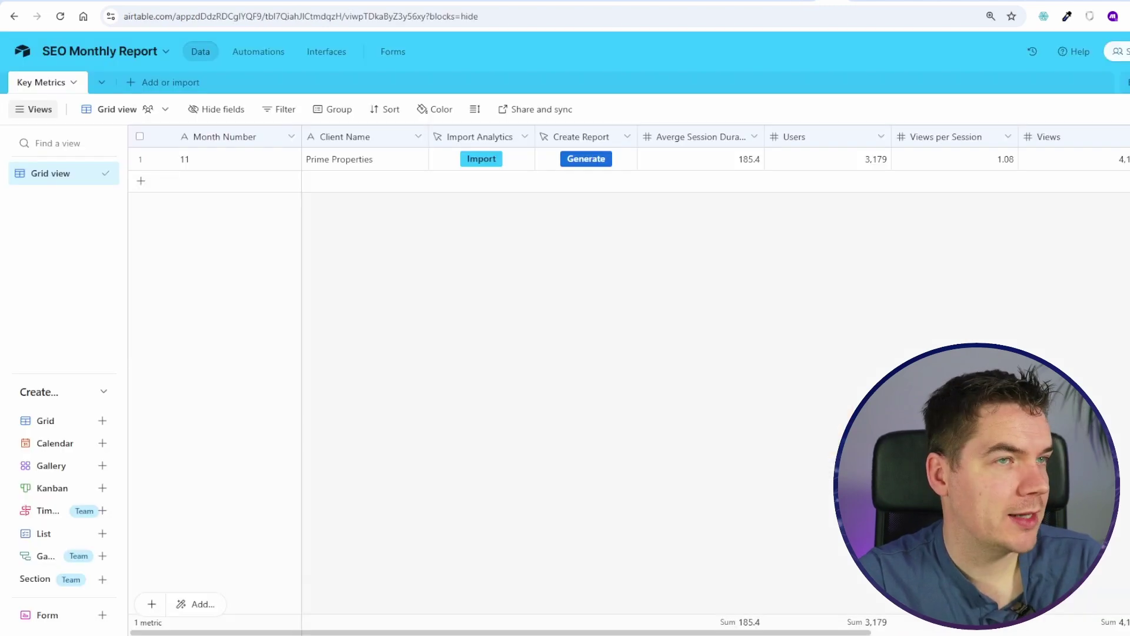
left_click(585, 159)
key("ctrl+shift+Tab")
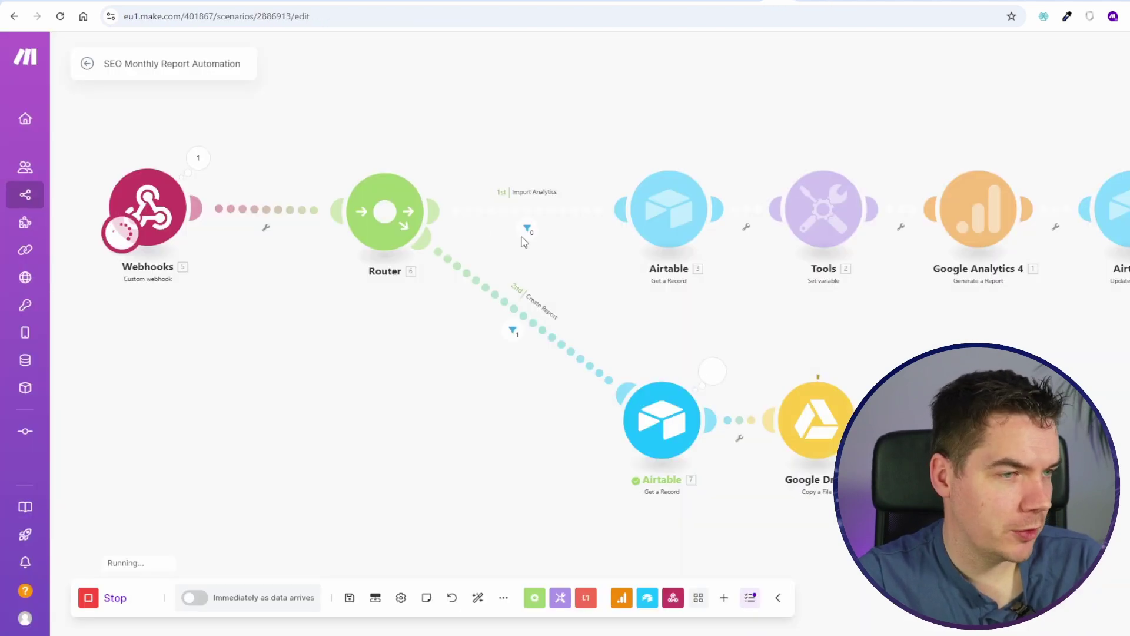
scroll(1020, 486, "up", 2)
left_click_drag(938, 416, 679, 331)
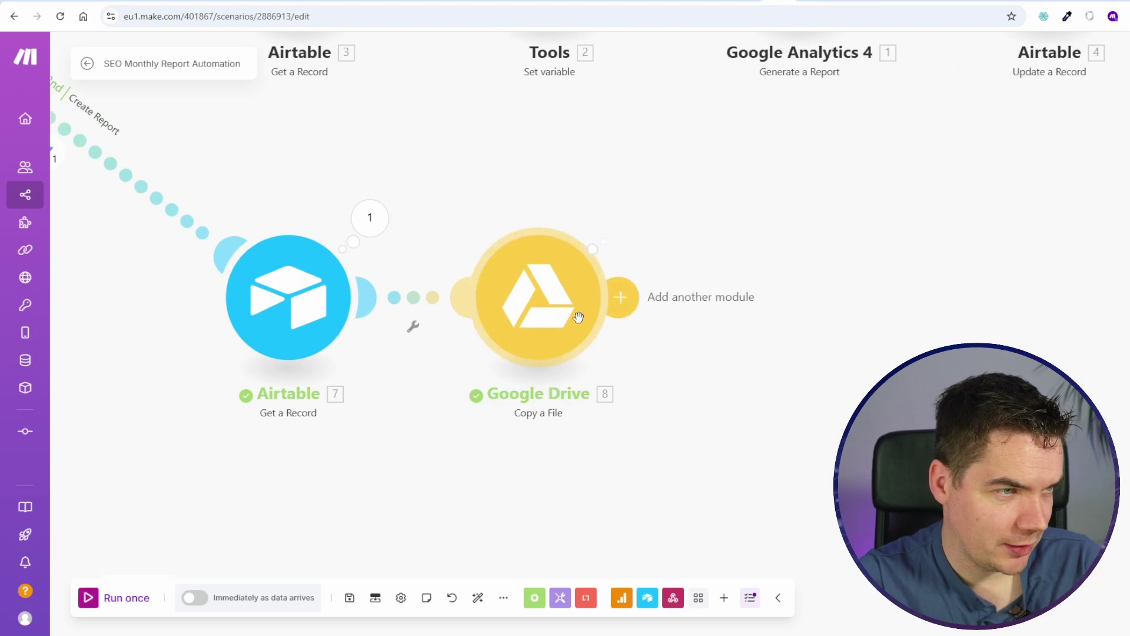
key("ctrl+Tab")
double_click(263, 199)
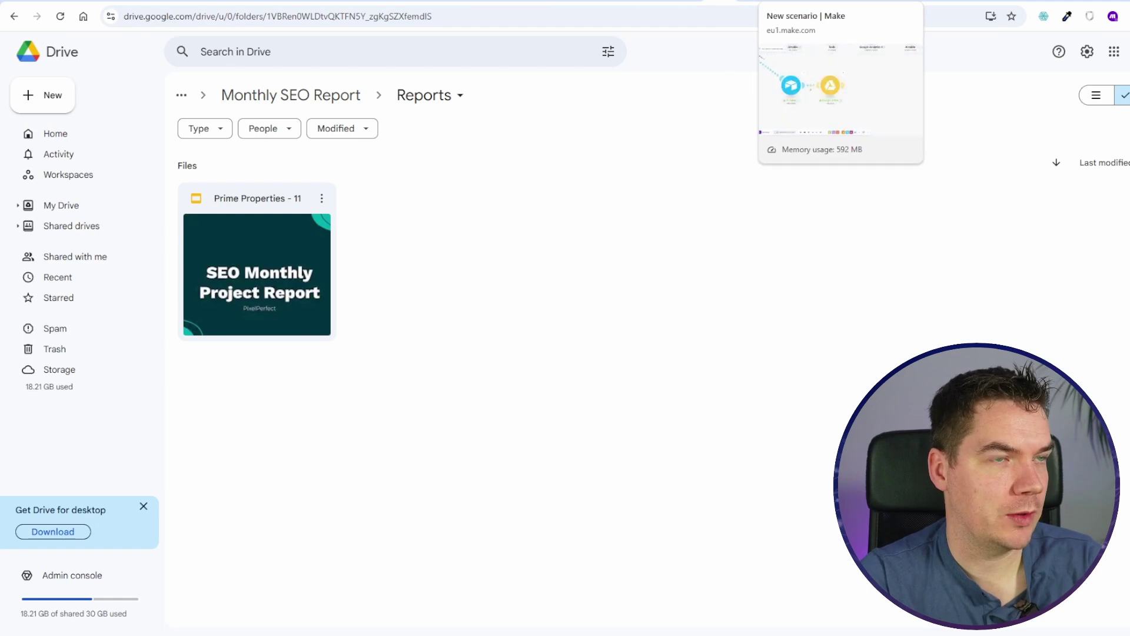
Step: Insert a single line text File ID field left of Client Name in Airtable
left_click(808, 1)
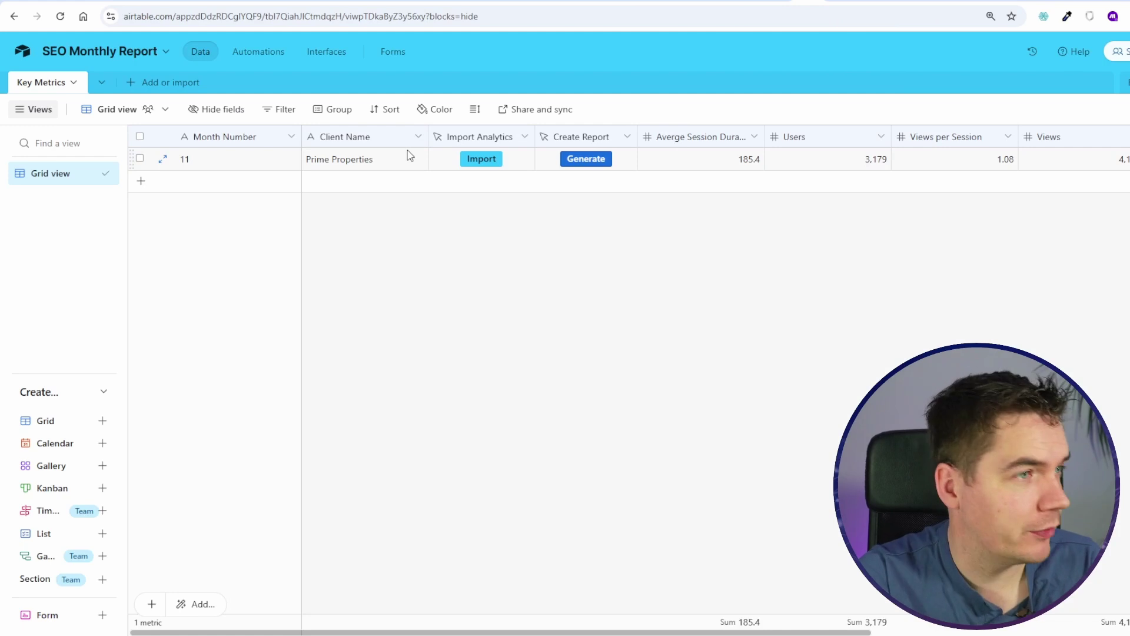
right_click(392, 146)
left_click(404, 230)
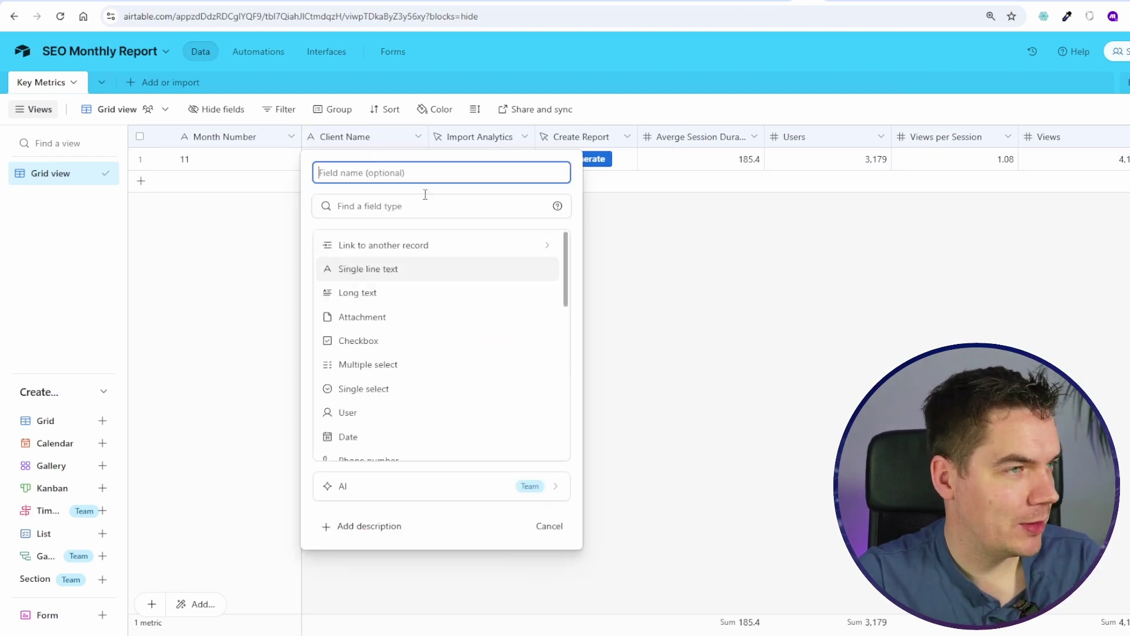
type("File ID")
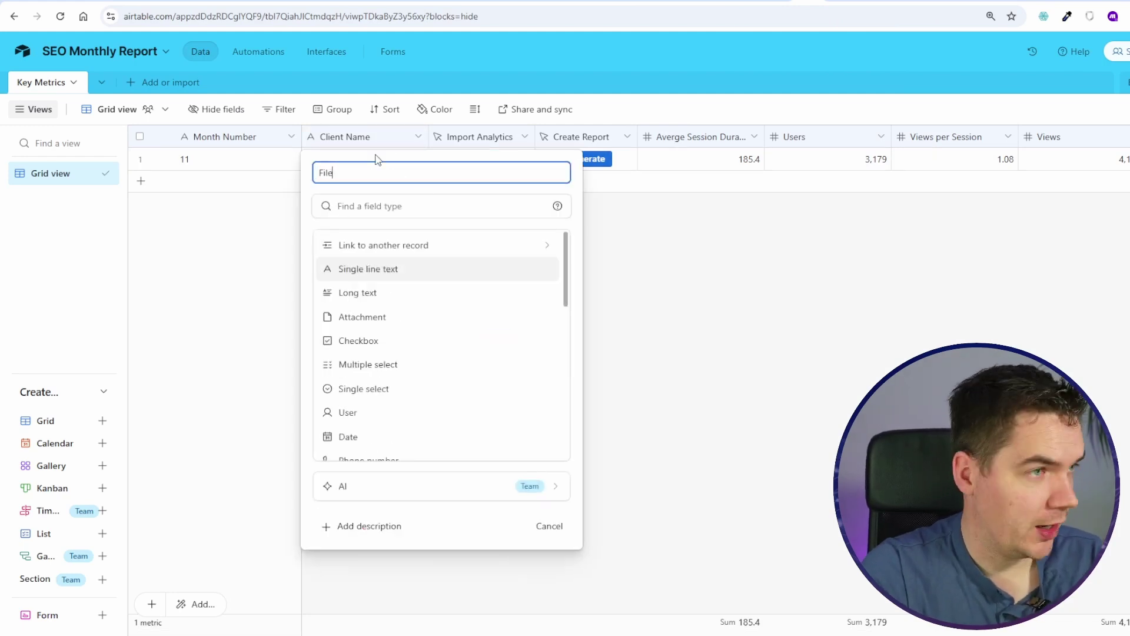
left_click(373, 271)
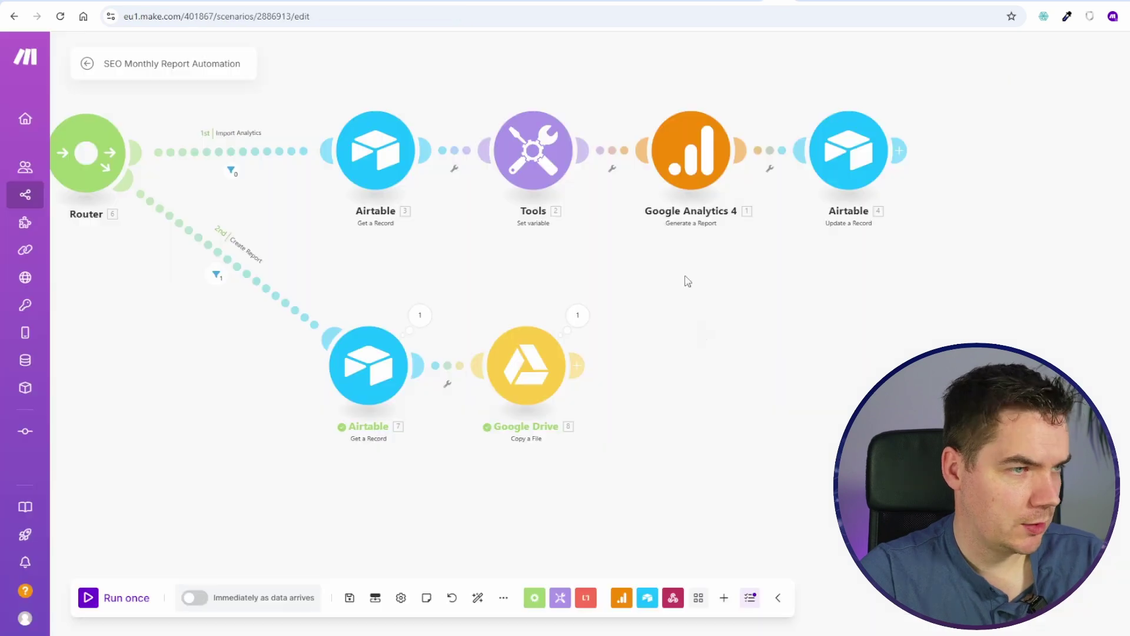
Step: Clone the Airtable Update module after Google Drive, set its record, and clear the metric mappings
scroll(679, 393, "up", 2)
right_click(868, 217)
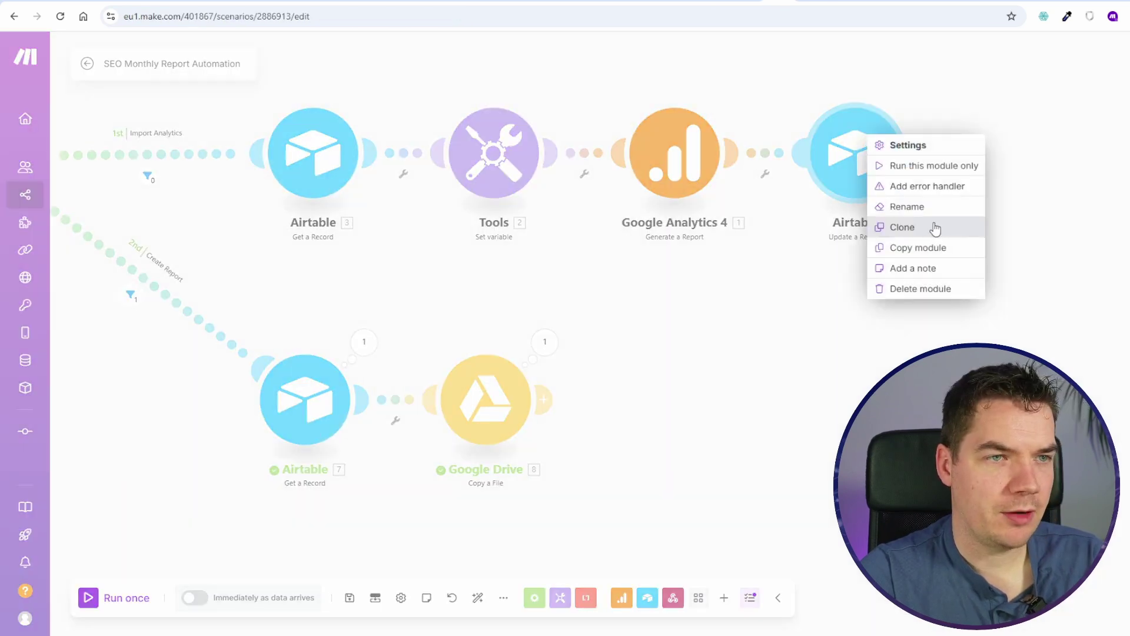
left_click(877, 227)
left_click(643, 435)
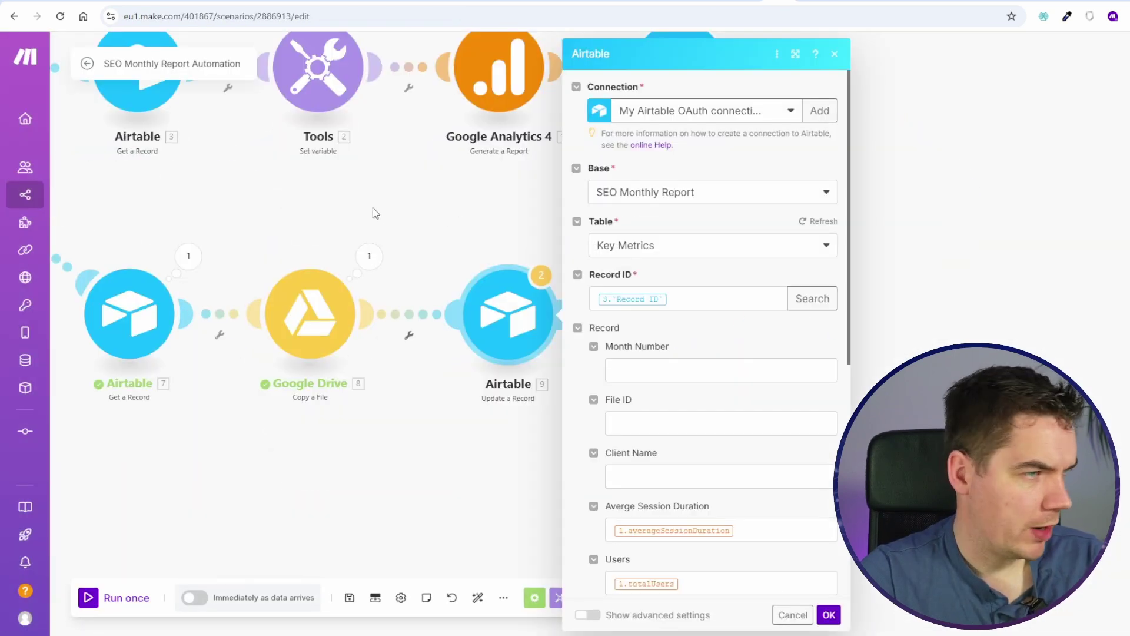
left_click(734, 293)
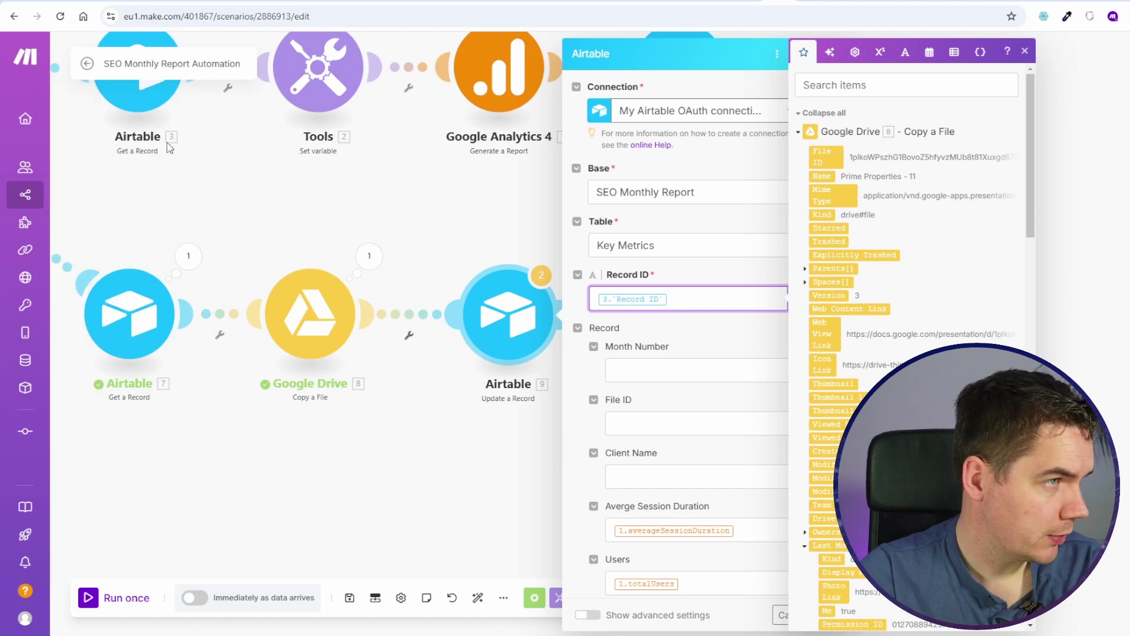
scroll(707, 312, "down", 2)
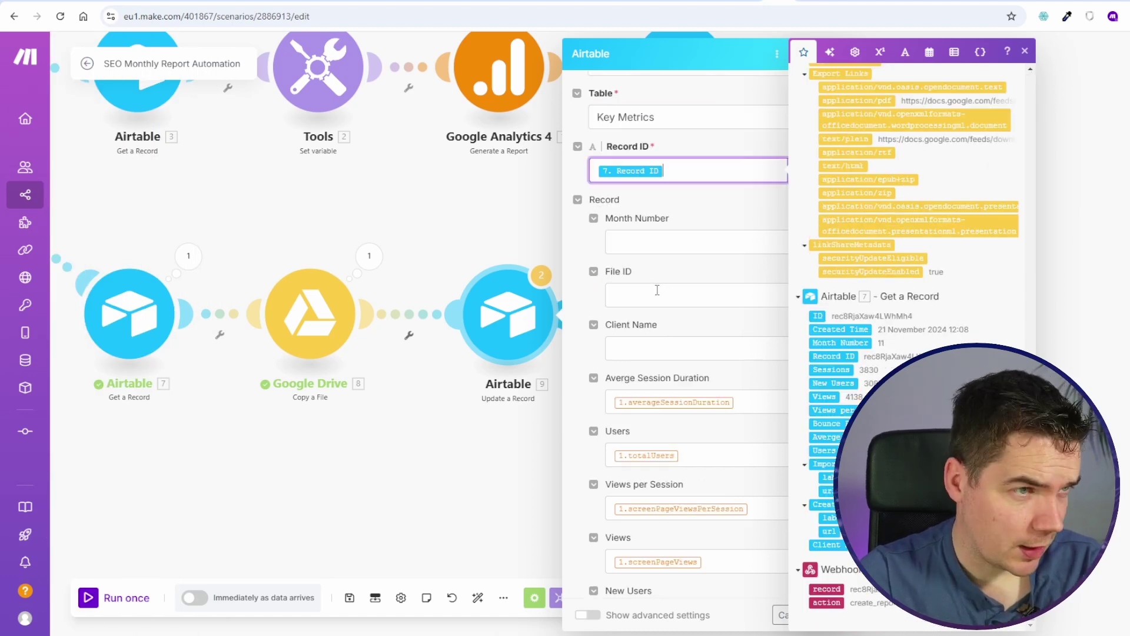
left_click(749, 404)
key("BackSpace")
left_click(745, 456)
key("BackSpace")
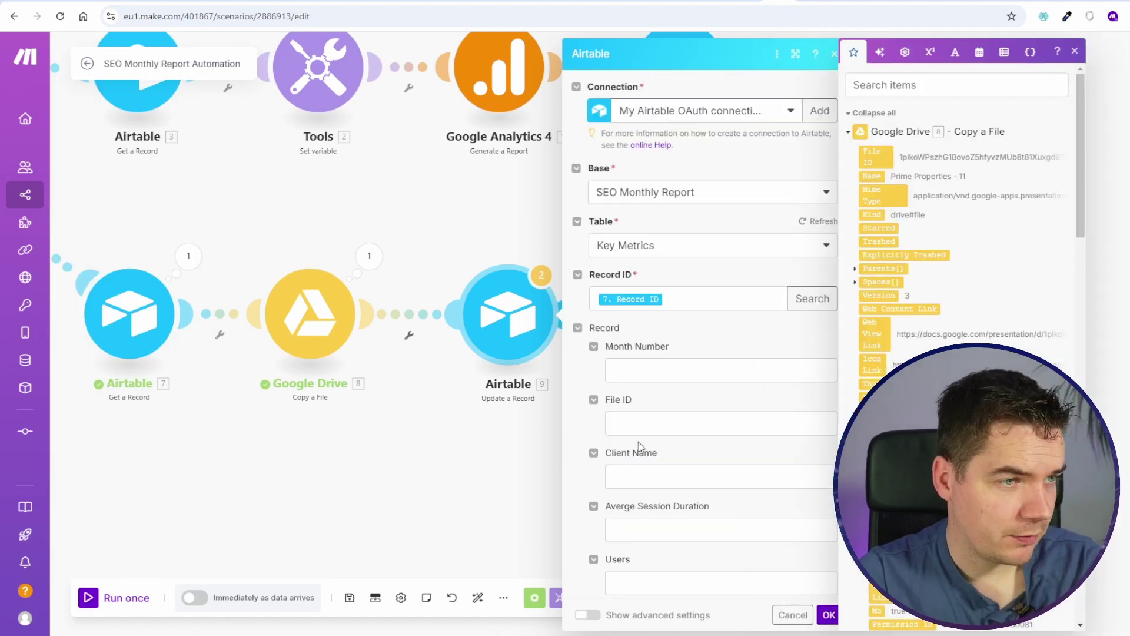
Step: Map the copied file's ID into File ID and confirm the update step
left_click(636, 425)
left_click(876, 156)
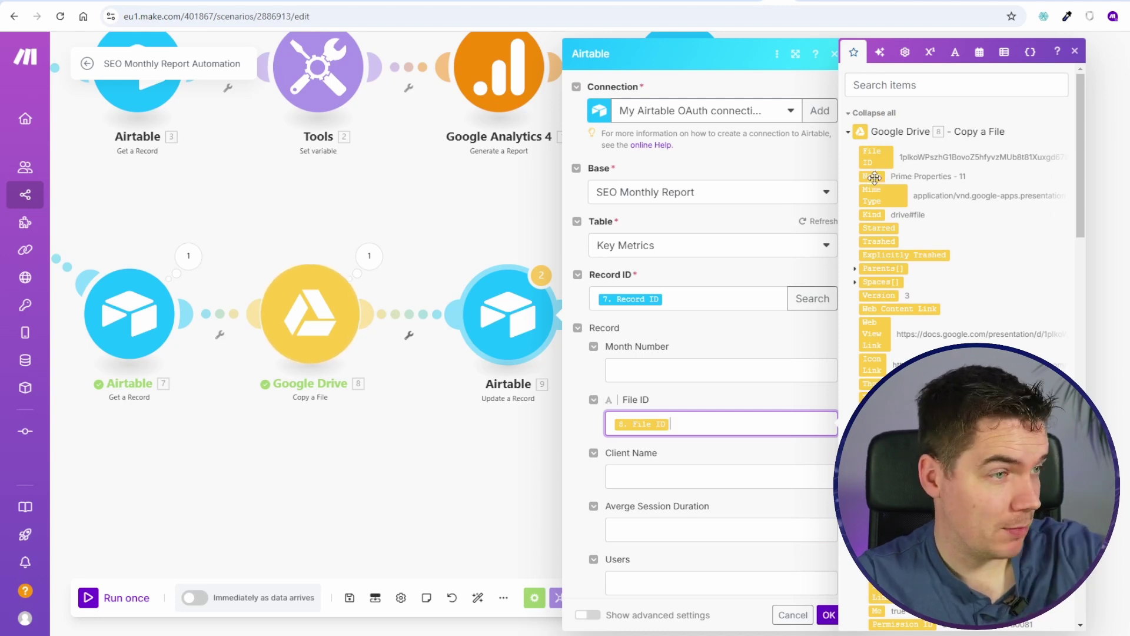
scroll(942, 236, "down", 5)
scroll(776, 554, "down", 5)
left_click(829, 614)
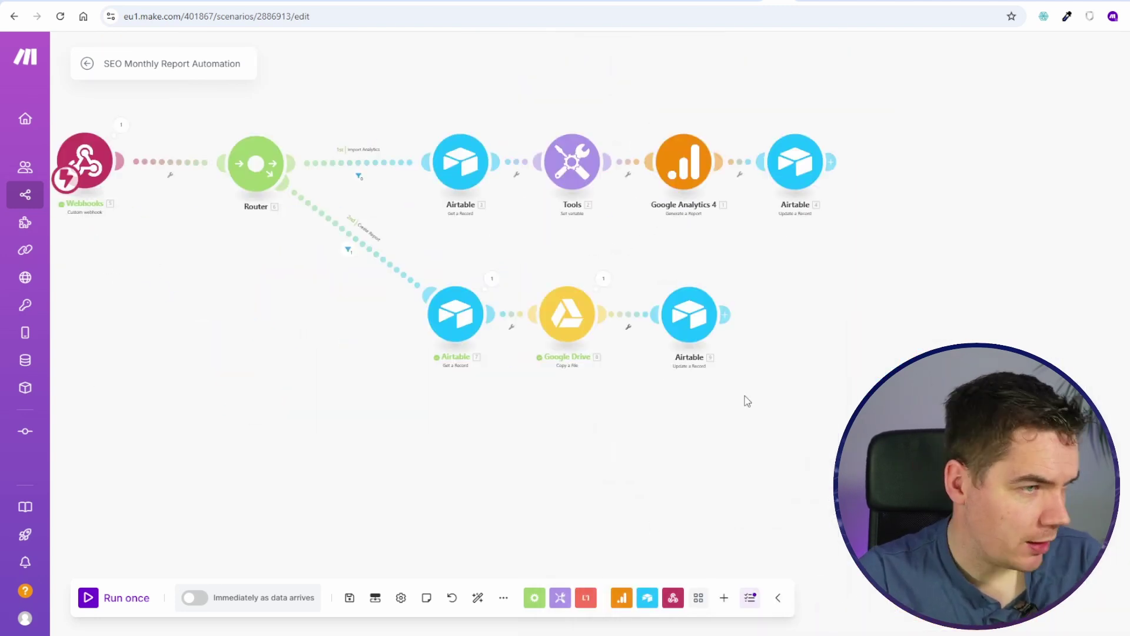
Step: Insert a Router between Get a Record and the Drive copy, and check the record step's last output
scroll(744, 395, "up", 3)
scroll(581, 172, "up", 1)
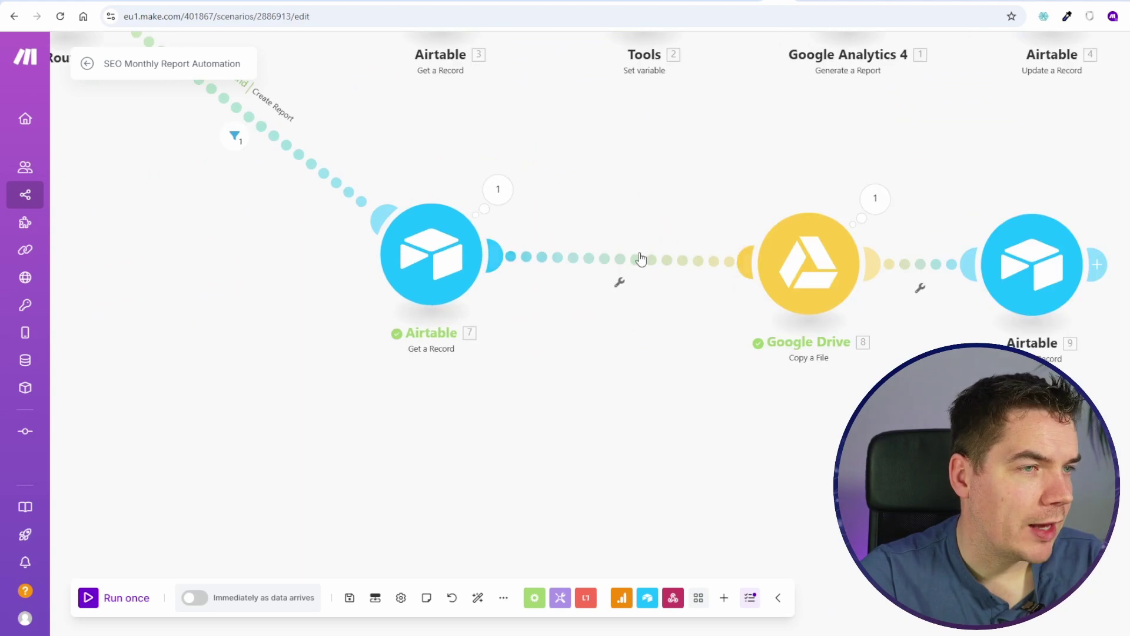
right_click(644, 257)
left_click(691, 326)
scroll(585, 396, "right", 3)
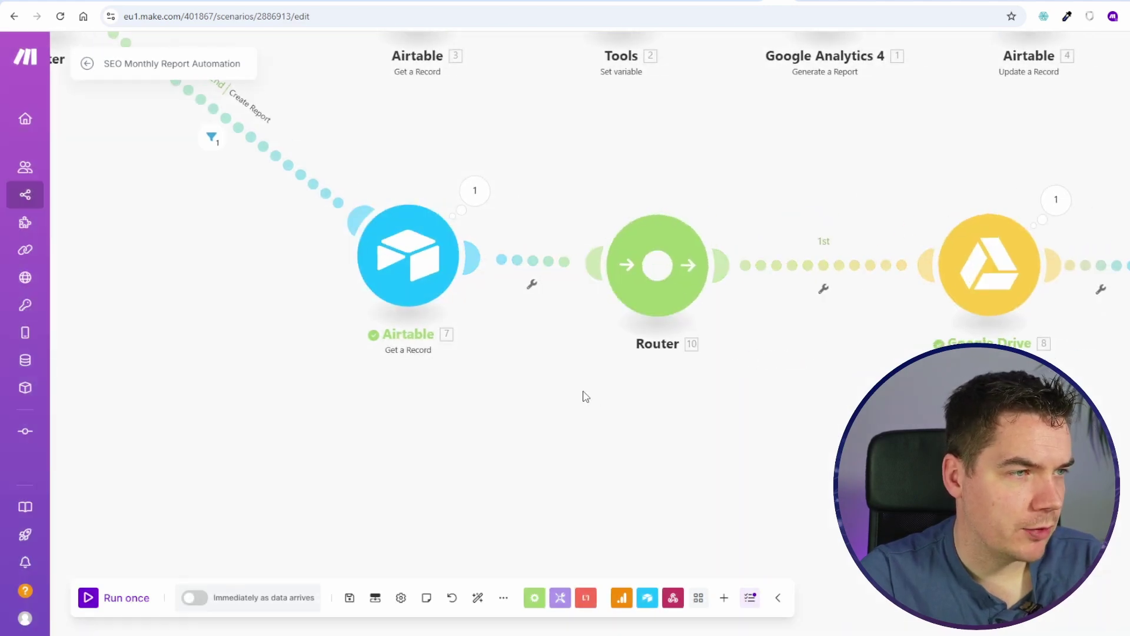
left_click(260, 265)
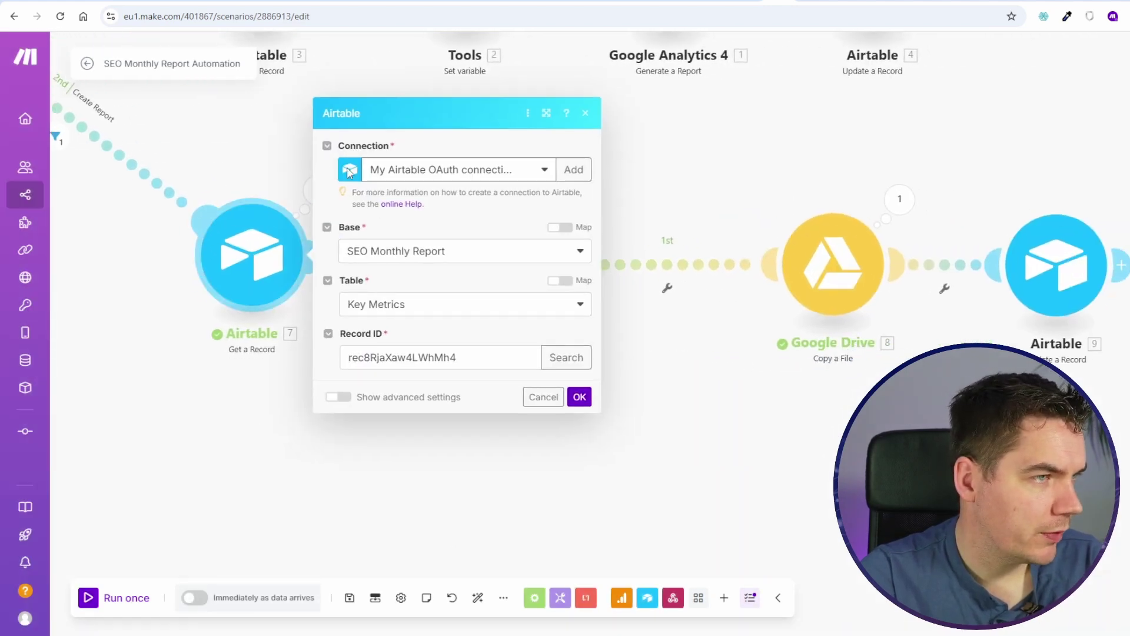
key("Escape")
left_click(318, 189)
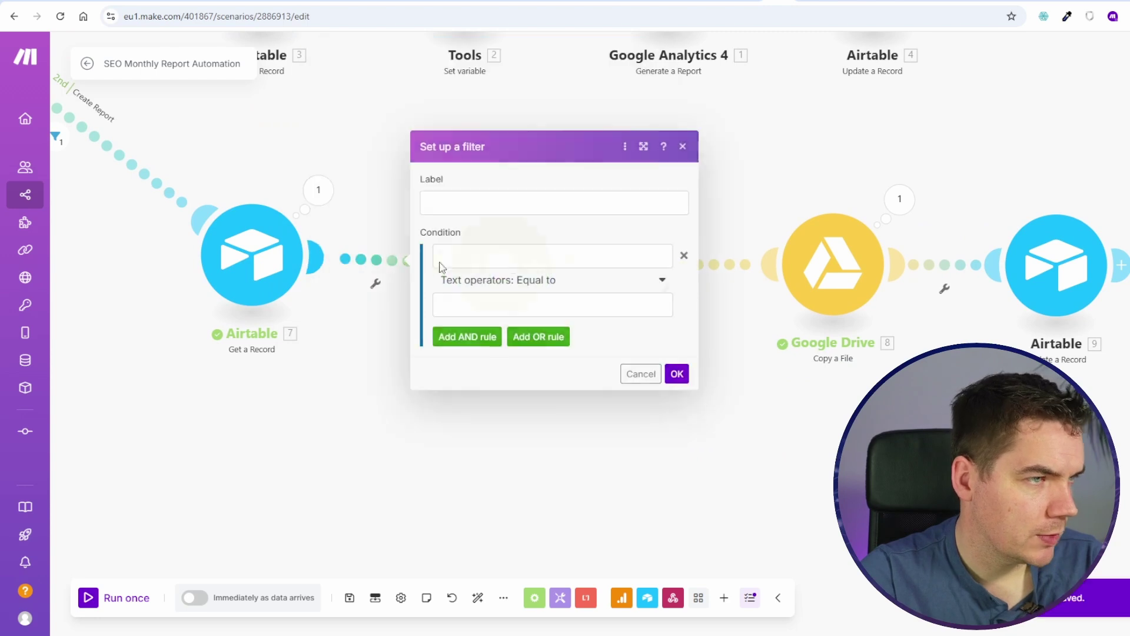
Step: Filter the router's first route with the condition 1 equals 0, then start the scenario
left_click(510, 256)
type("1")
left_click(575, 304)
type("0")
left_click(676, 373)
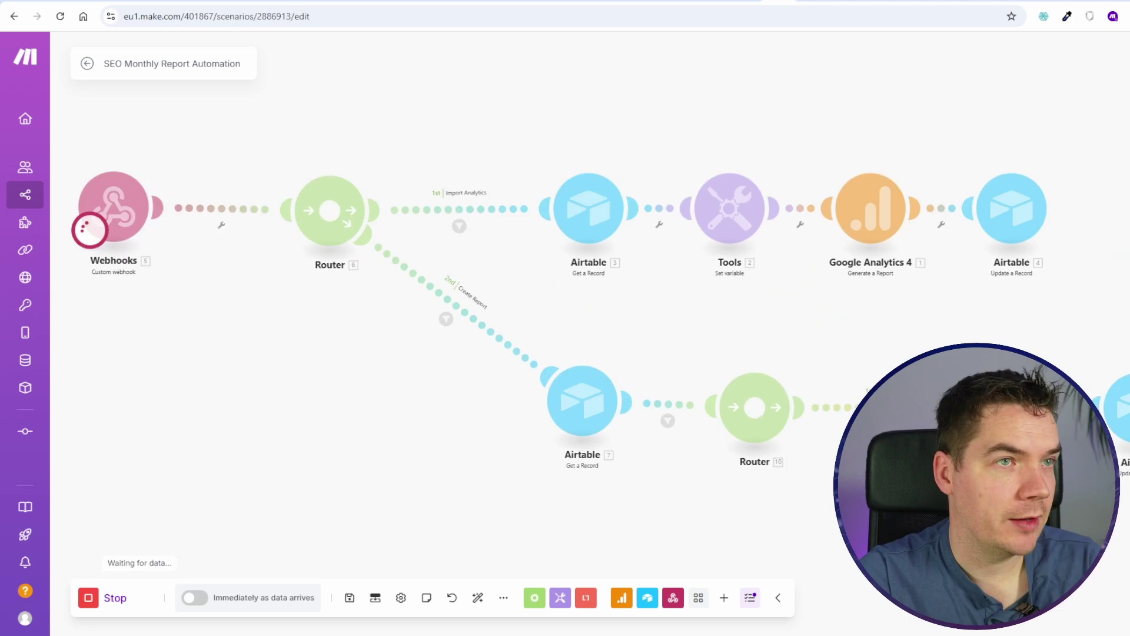
left_click(743, 1)
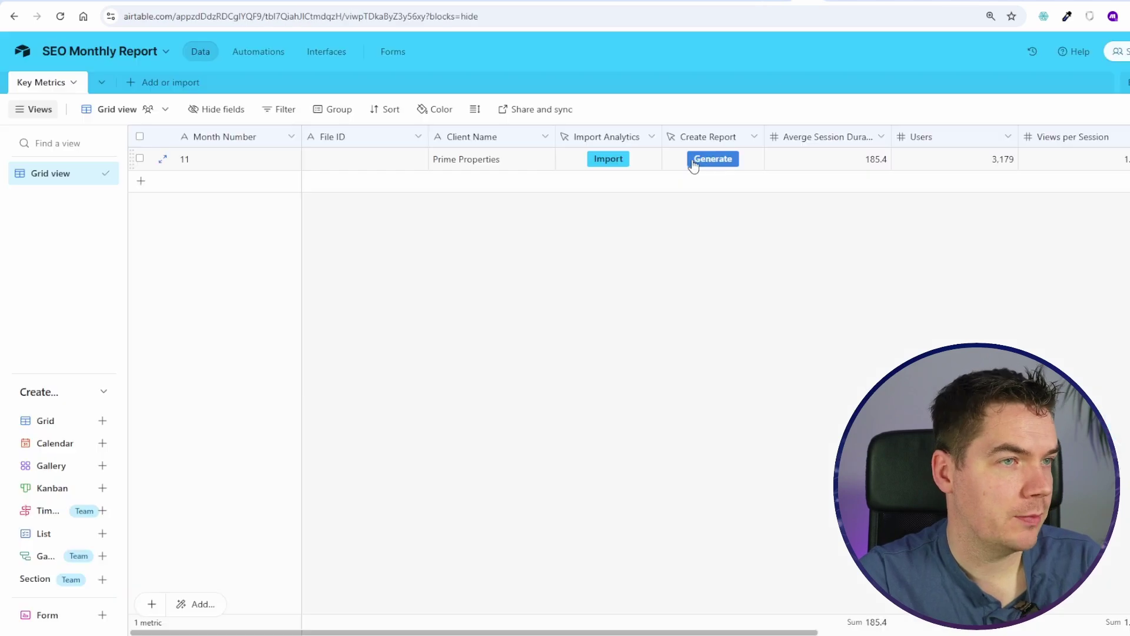
Step: Put the test value 'sadsada' in the record's File ID cell and recheck the lookup output
left_click(743, 2)
scroll(641, 323, "up", 4)
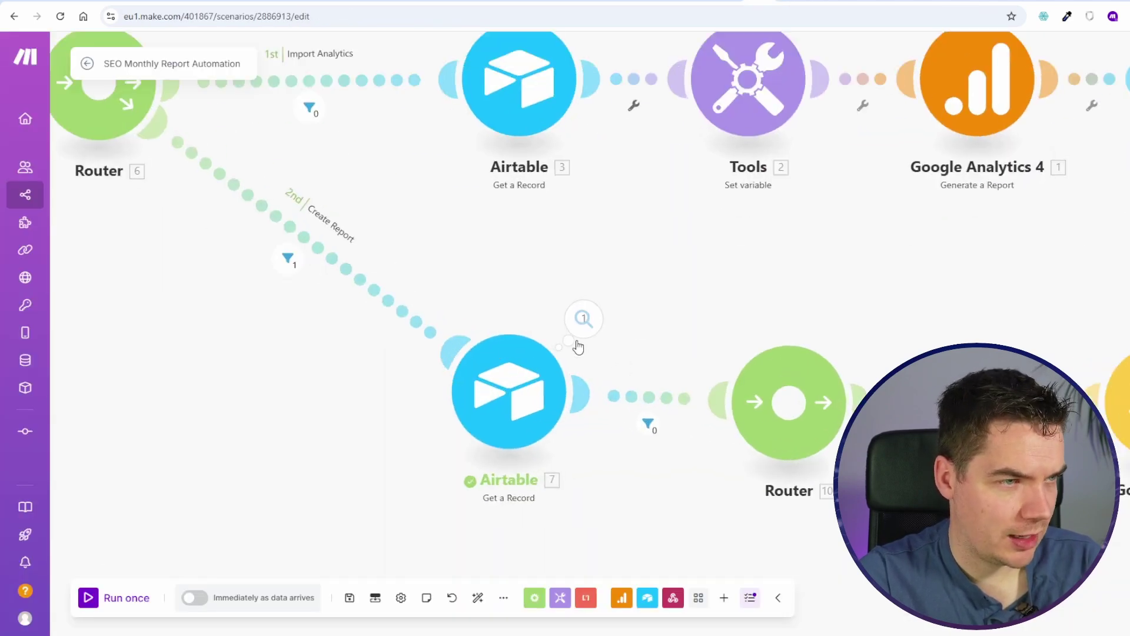
left_click(583, 320)
left_click(743, 2)
left_click(373, 157)
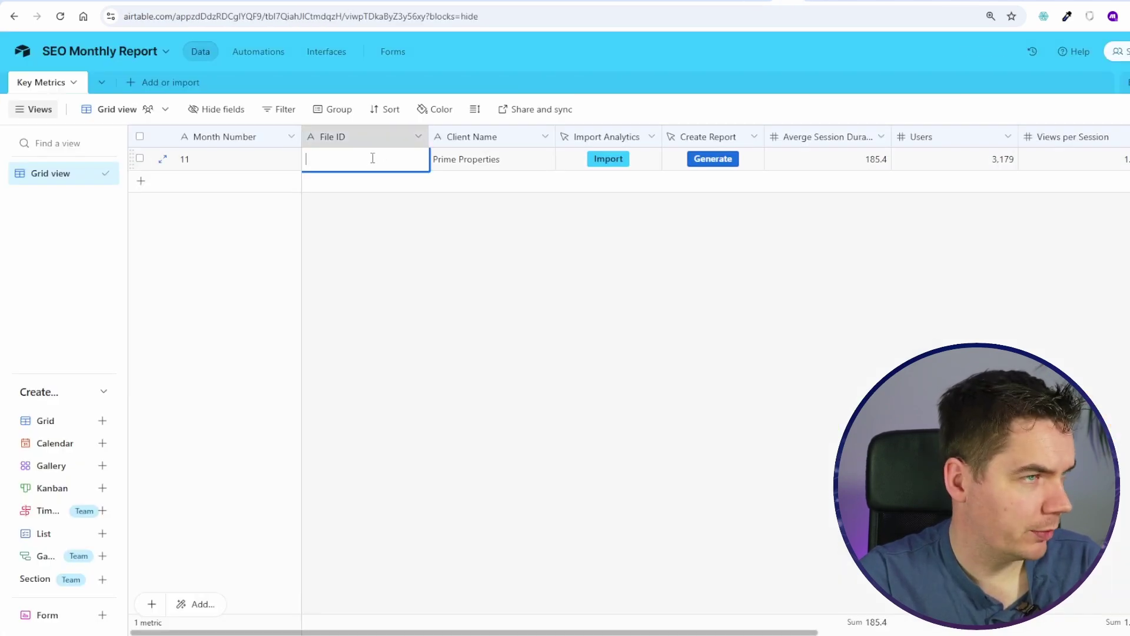
type("sadsada")
left_click(462, 240)
left_click(743, 2)
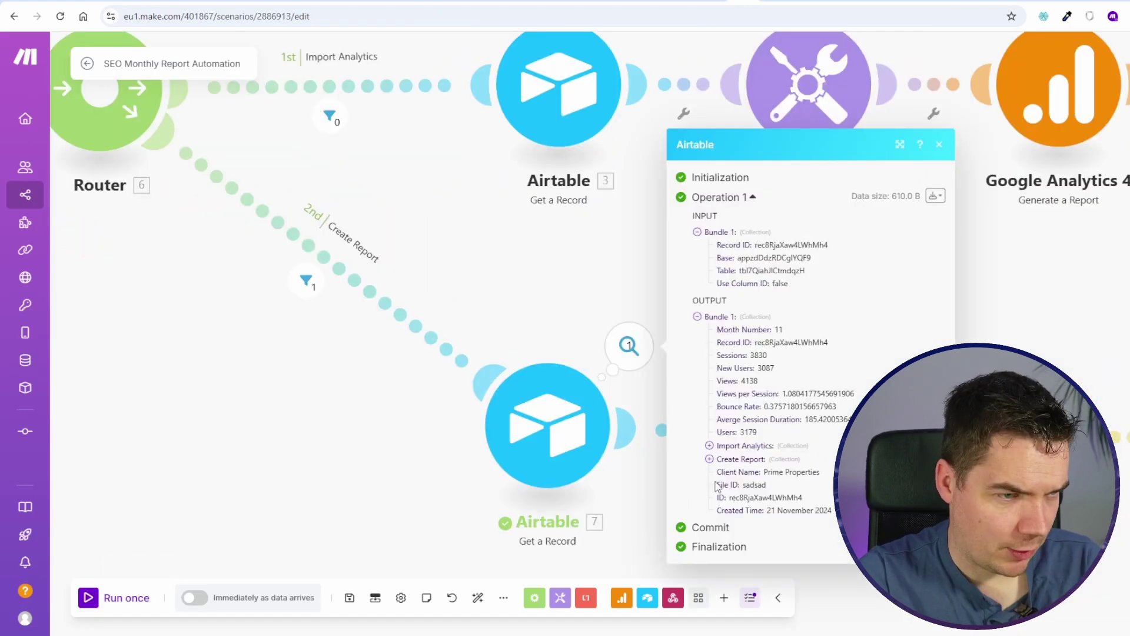
Step: Set the router's first-route filter to 7. File ID with the Does not exist operator
left_click_drag(716, 485, 765, 485)
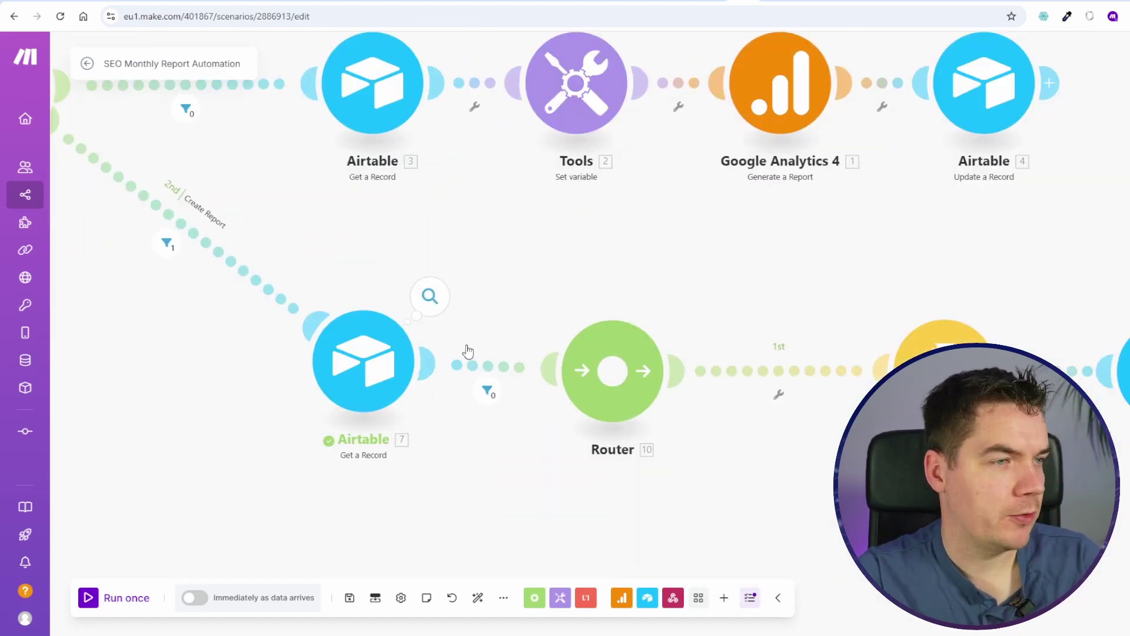
left_click(488, 391)
left_click(802, 362)
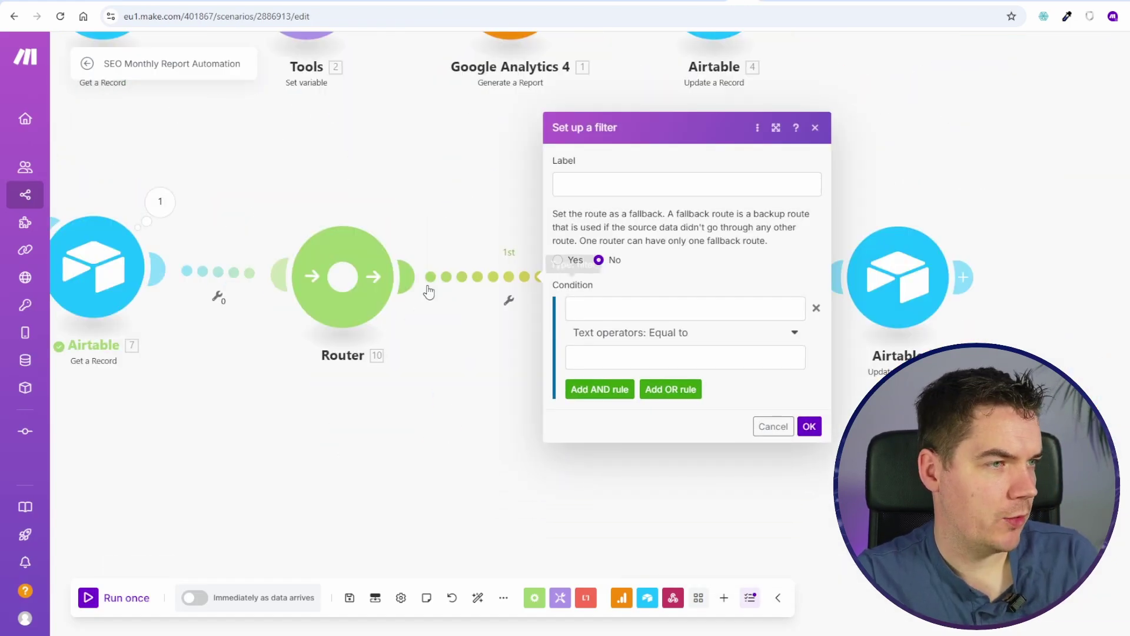
left_click(628, 309)
left_click(846, 417)
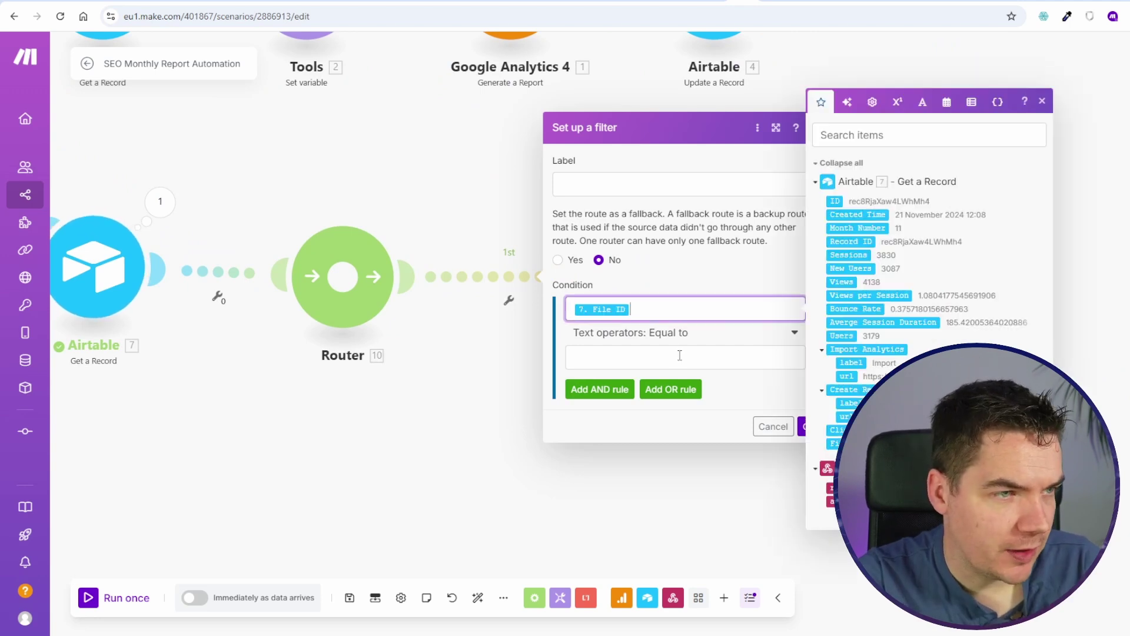
left_click(647, 333)
left_click(612, 404)
left_click(814, 400)
Step: Remove the filter condition on the link into the router and save the scenario
scroll(660, 401, "down", 2)
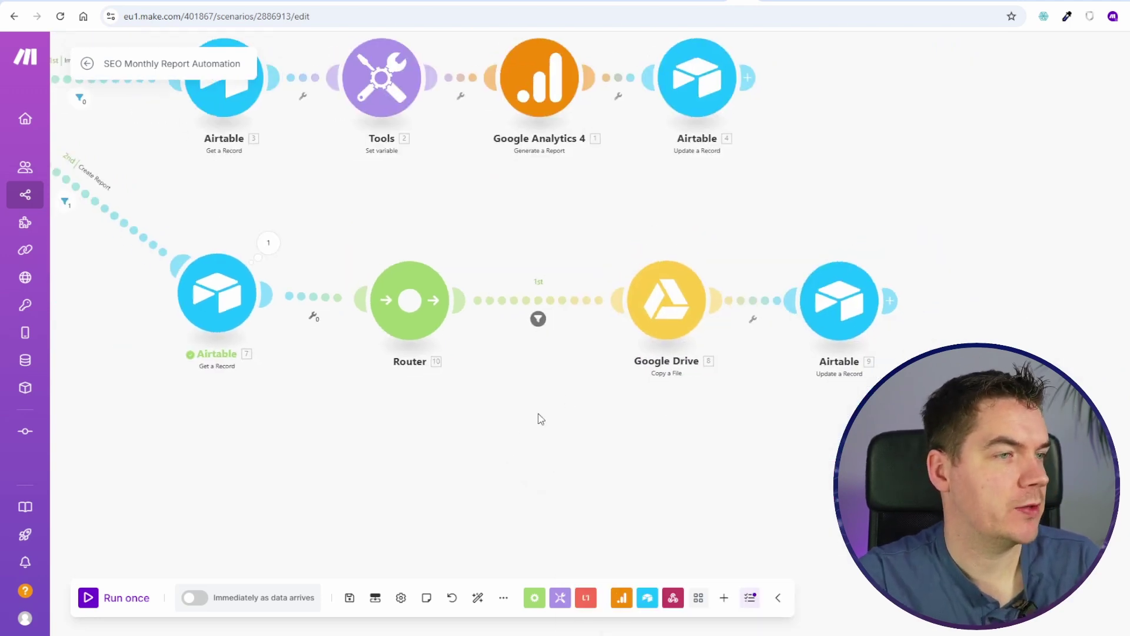
left_click_drag(538, 414, 598, 326)
left_click(623, 217)
left_click(429, 505)
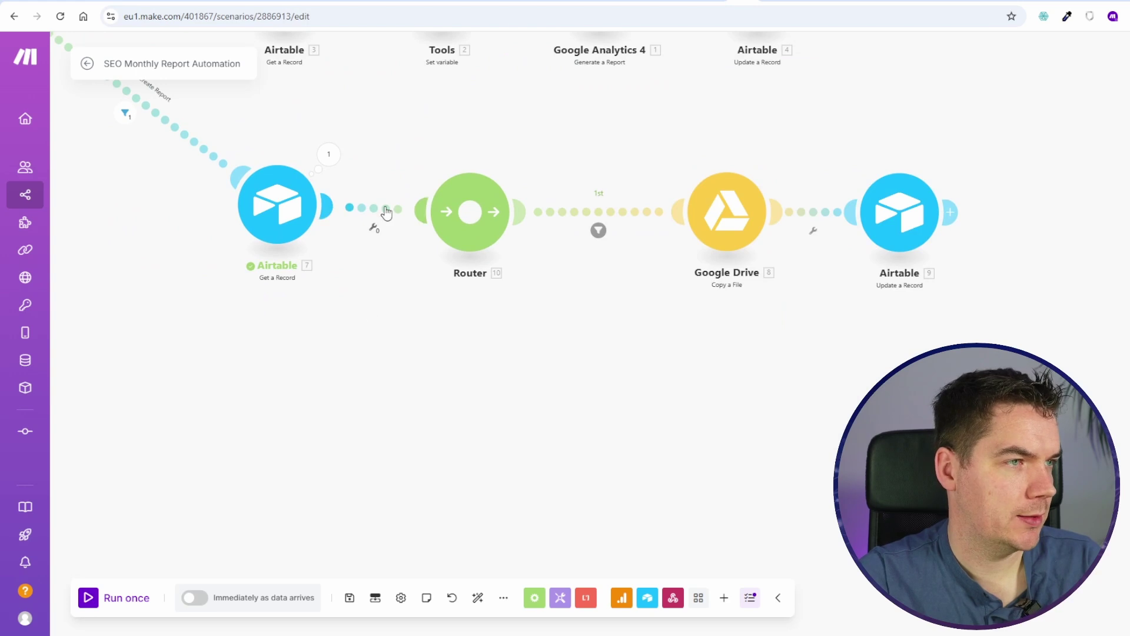
left_click(386, 212)
left_click(669, 202)
left_click(664, 245)
left_click(349, 598)
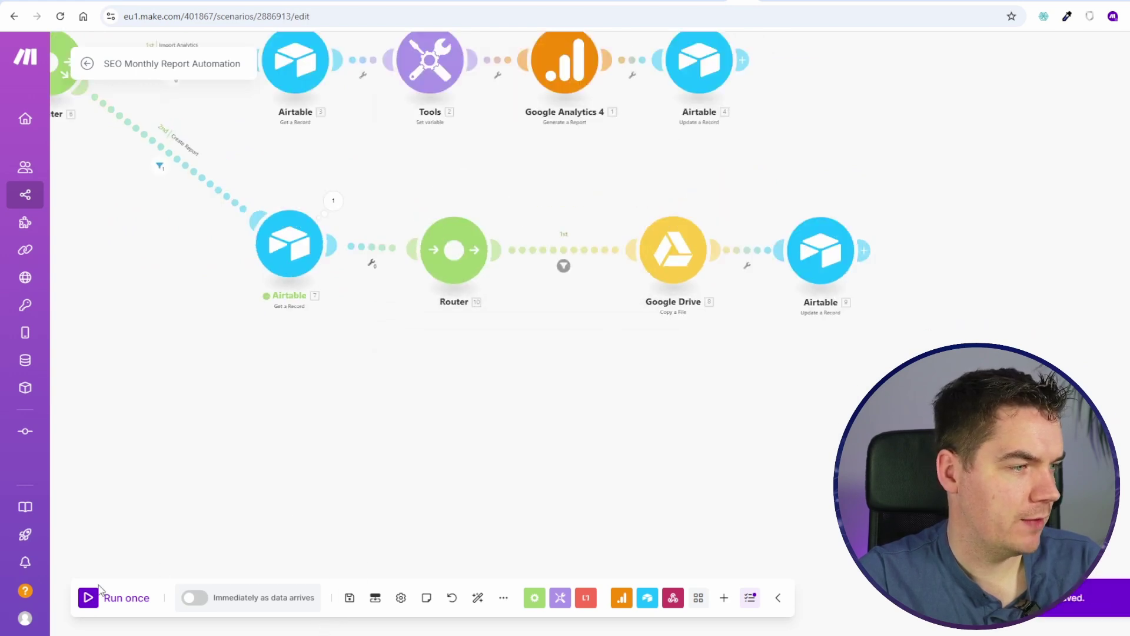
Step: Run once, trash the Prime Properties - 11 test copy in Drive, and clear File ID
left_click(101, 593)
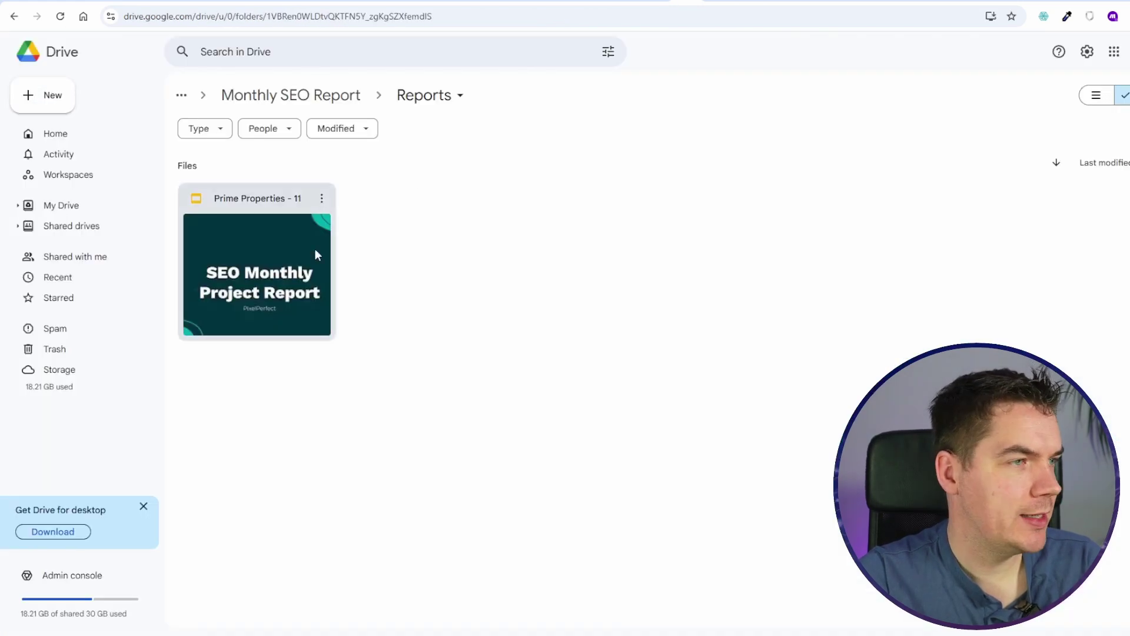
right_click(314, 249)
left_click(396, 468)
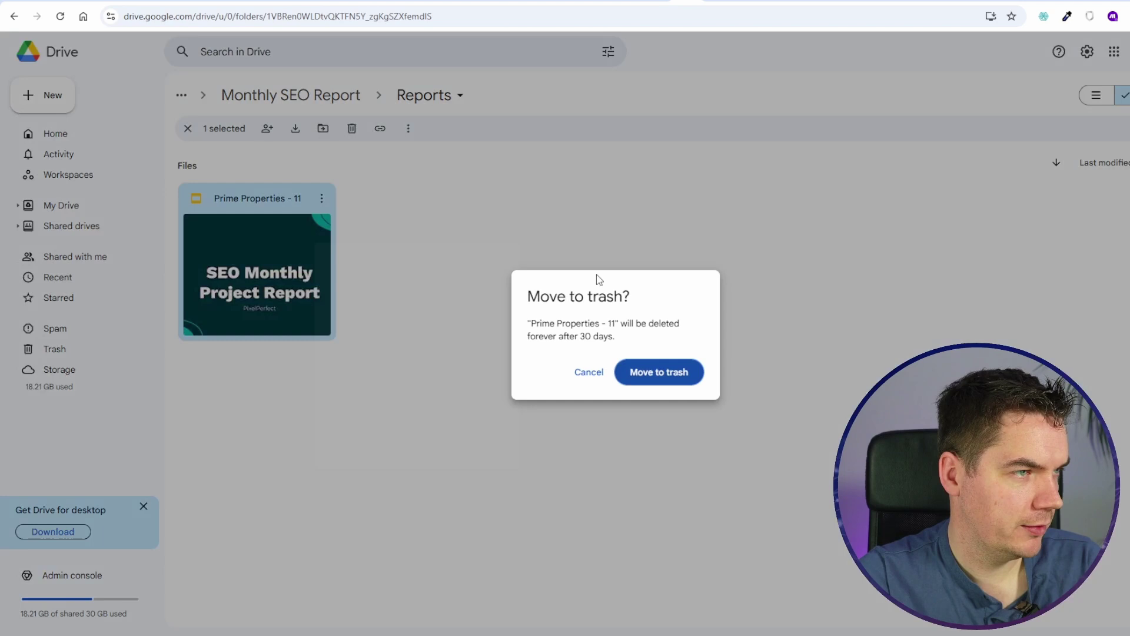
left_click(675, 380)
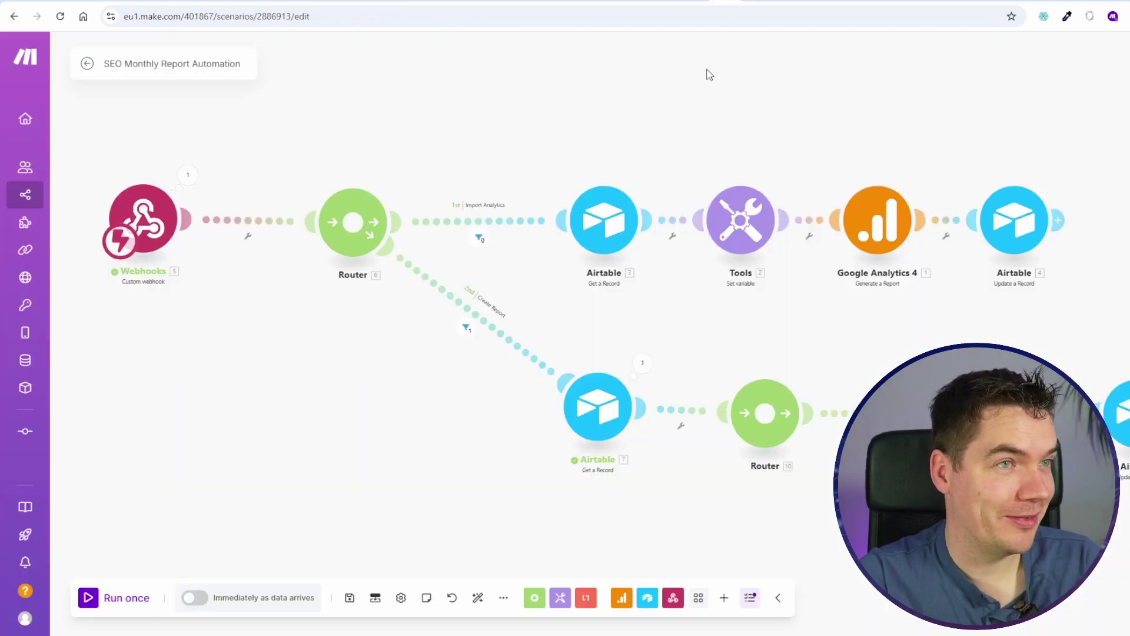
scroll(653, 371, "up", 3)
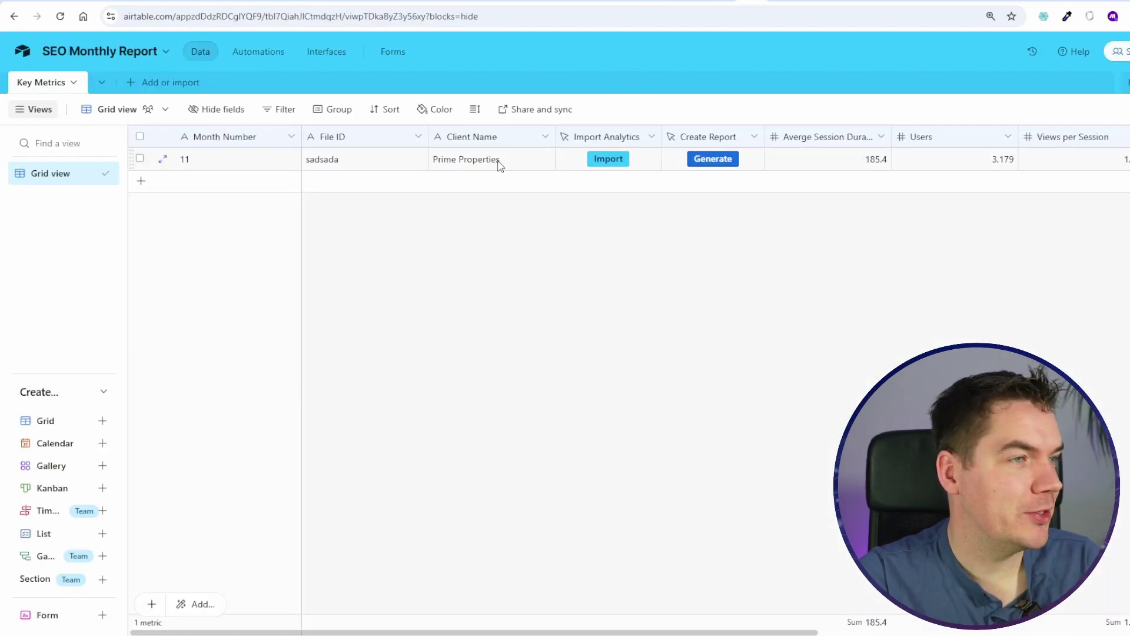
double_click(383, 156)
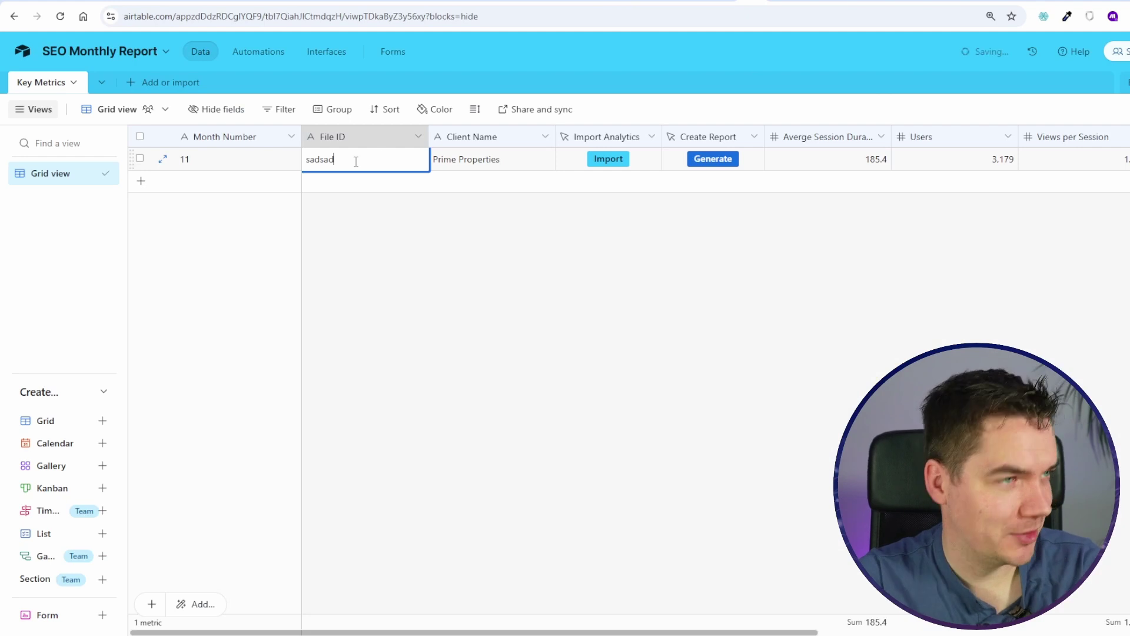
key("BackSpace")
key("BackSpace")
key("BackSpace")
key("BackSpace")
key("BackSpace")
key("BackSpace")
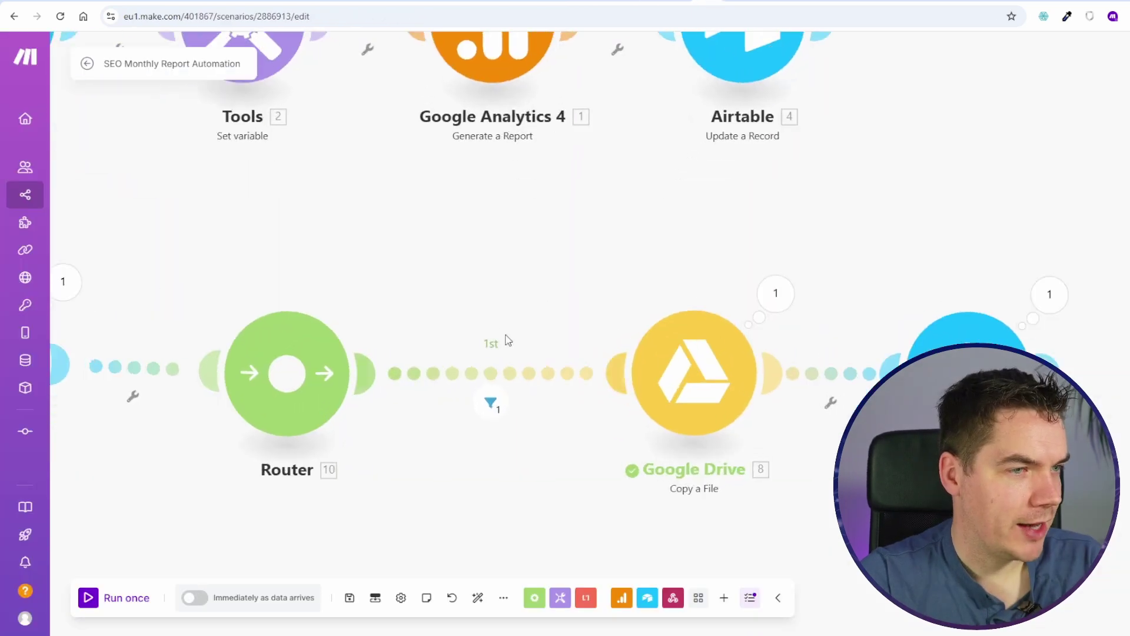
Step: Paste the Google Slides Get a Presentation module and connect it as the router's second route
left_click_drag(494, 340, 586, 137)
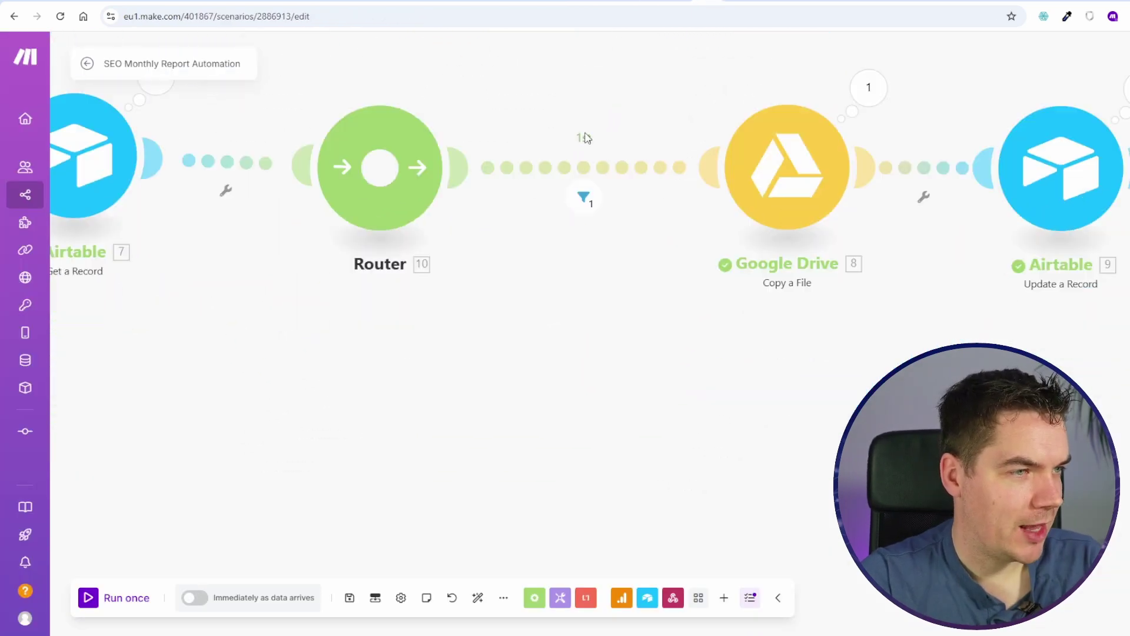
left_click_drag(517, 316, 609, 360)
scroll(690, 394, "down", 3)
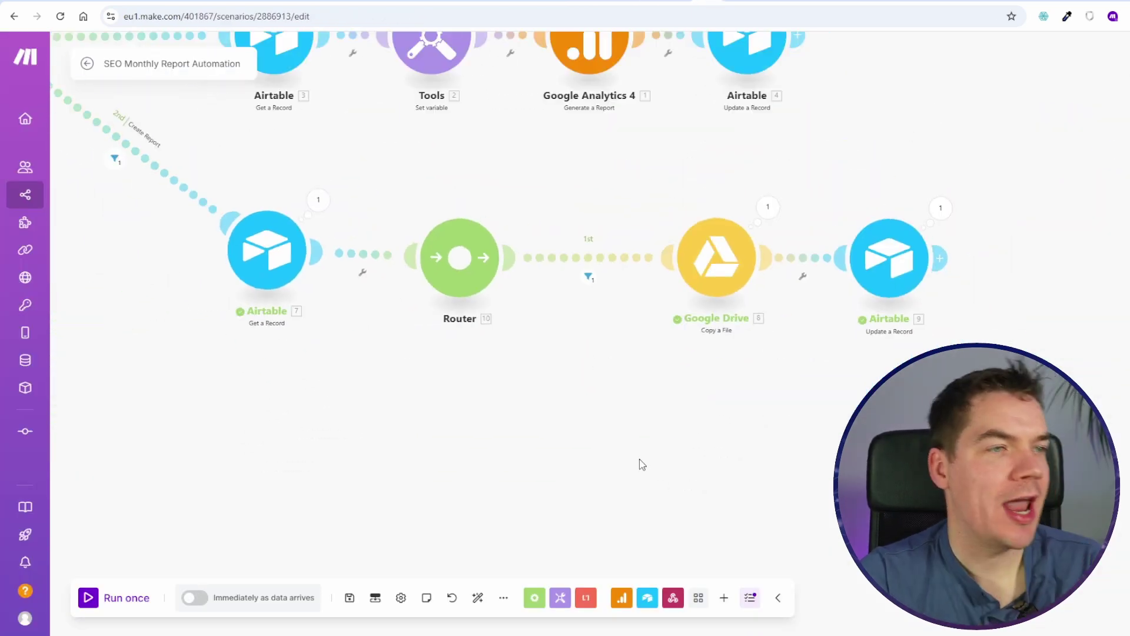
right_click(686, 428)
left_click(724, 449)
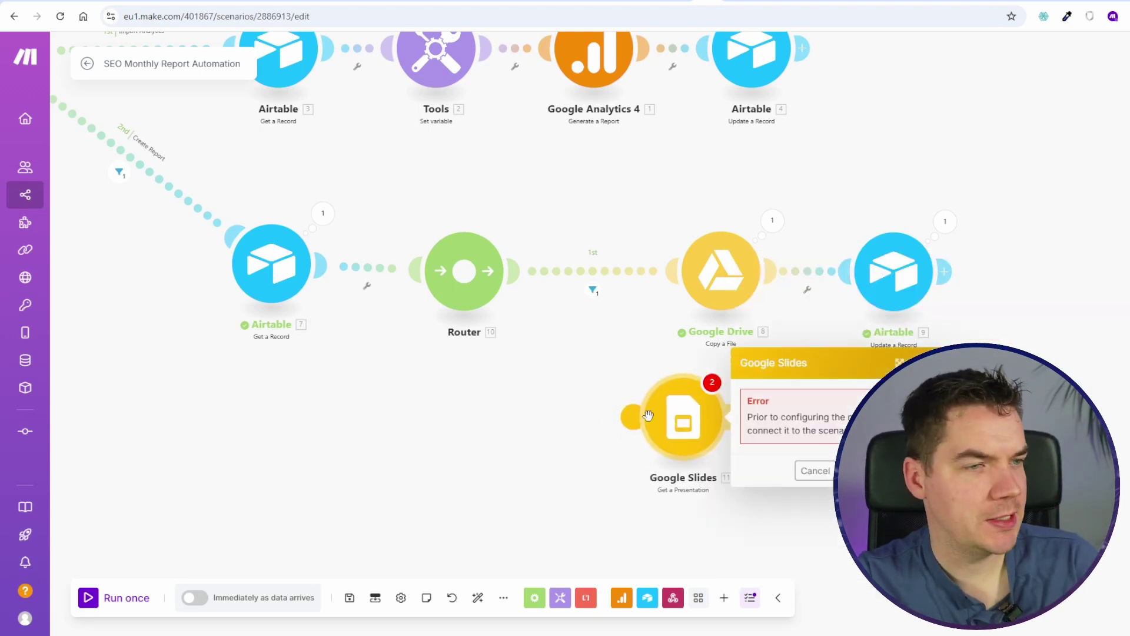
left_click_drag(560, 403, 266, 212)
Step: Set and confirm the filter on the router's second route
scroll(298, 302, "up", 2)
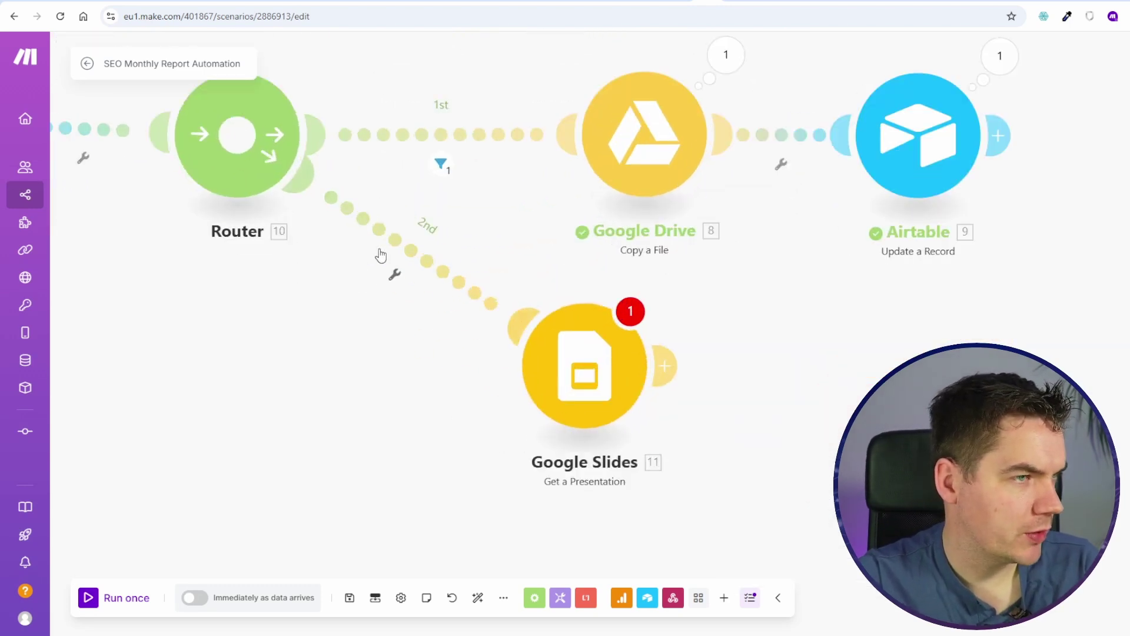
left_click(377, 236)
left_click(560, 277)
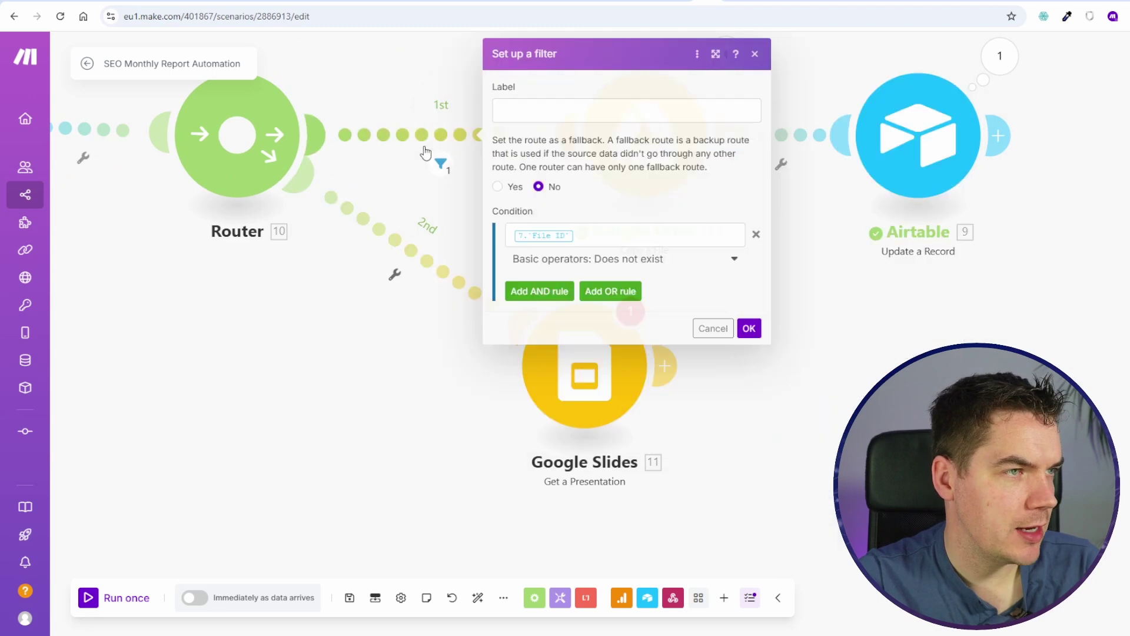
left_click(592, 238)
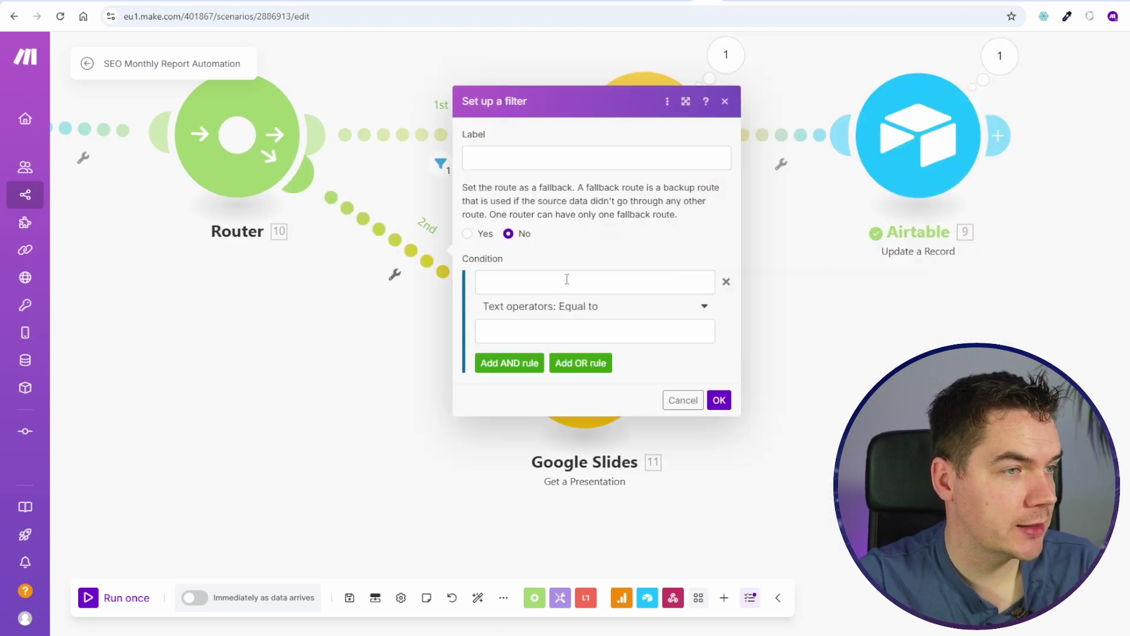
left_click(718, 399)
Step: Choose the Google connection for the Get a Presentation module
scroll(508, 388, "down", 2)
left_click(509, 385)
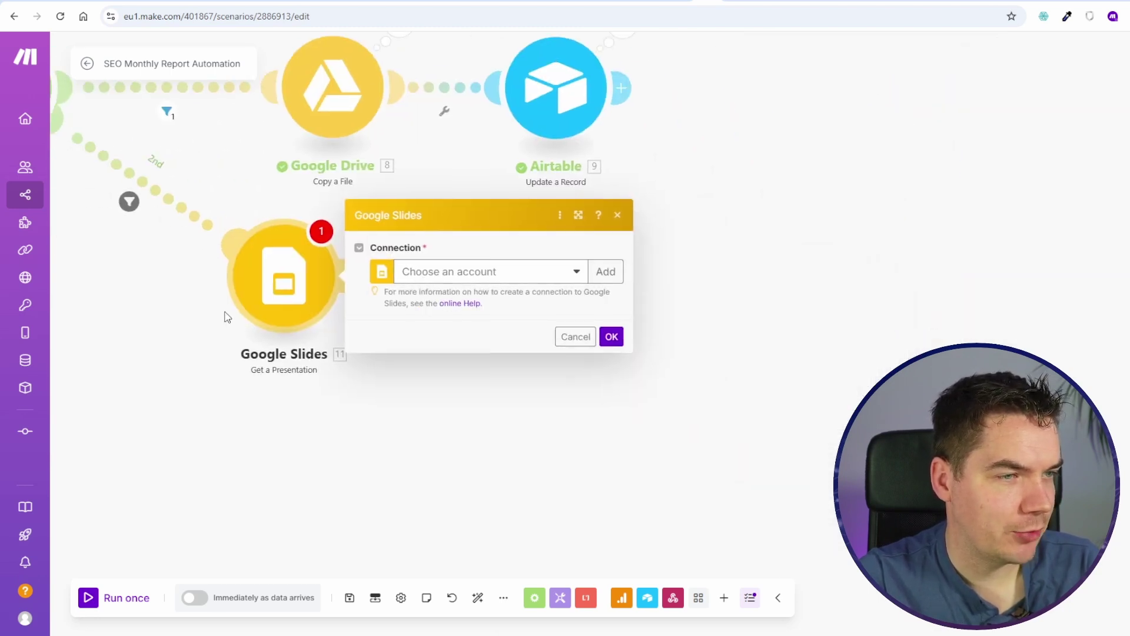
left_click(529, 277)
left_click(521, 297)
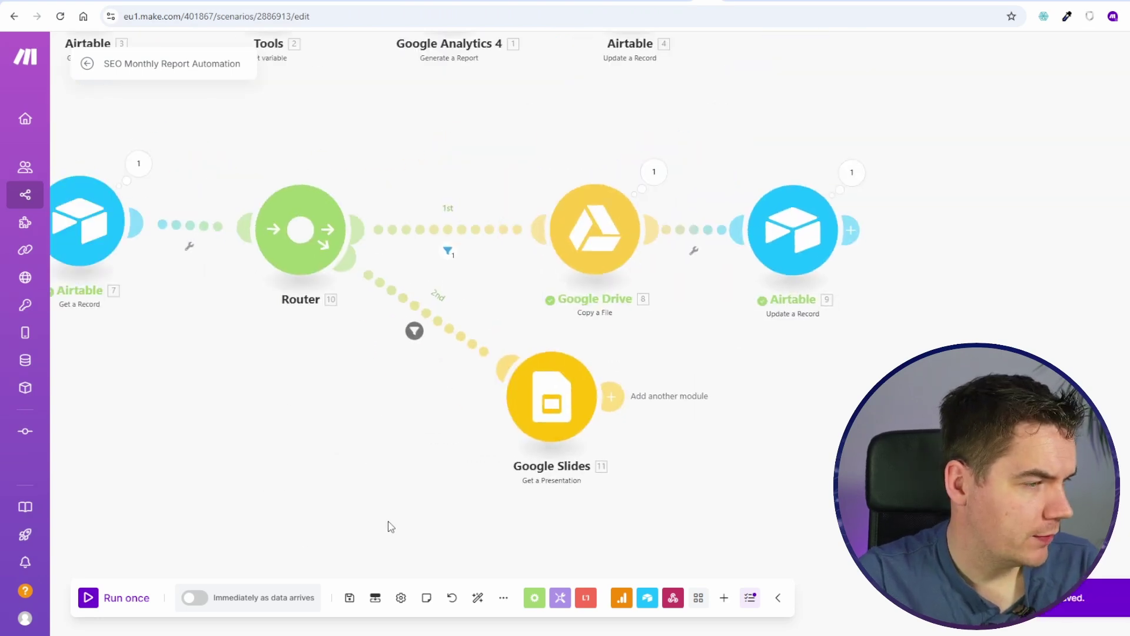
Step: Run once and check that Get a Presentation returns the Prime Properties - 11 slides list
left_click(112, 607)
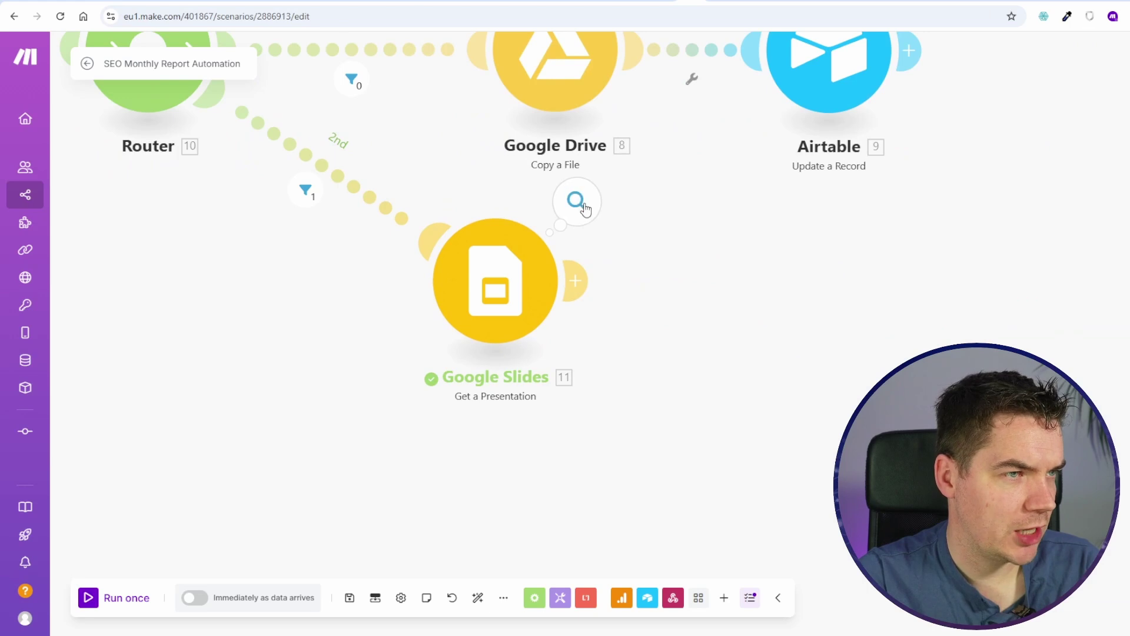
left_click(479, 256)
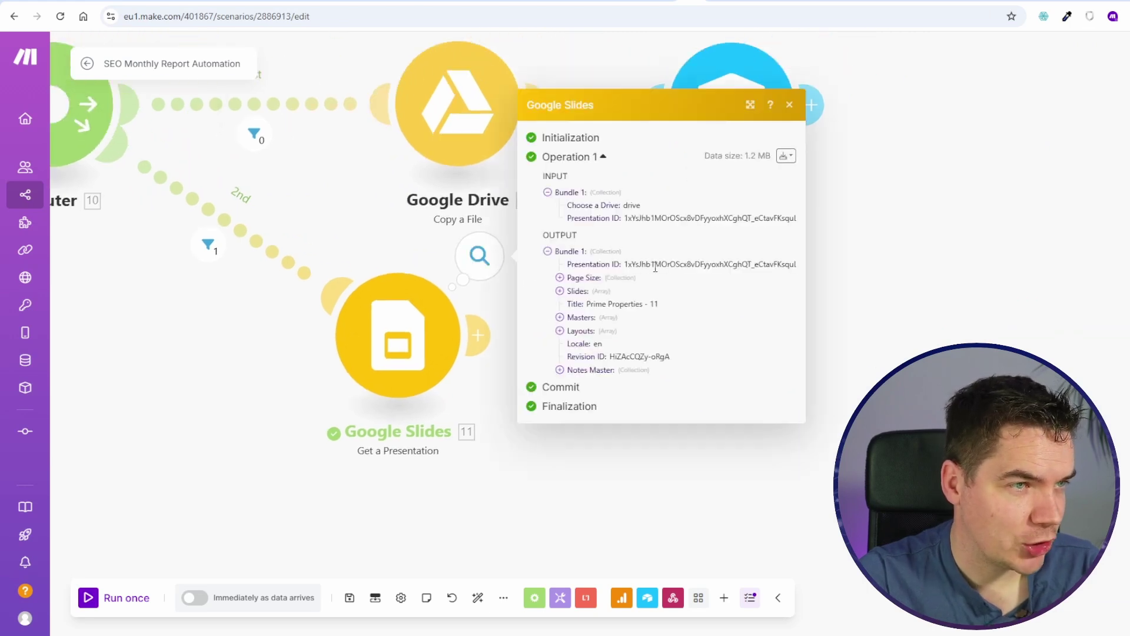
left_click(600, 291)
scroll(592, 382, "down", 3)
scroll(580, 364, "up", 10)
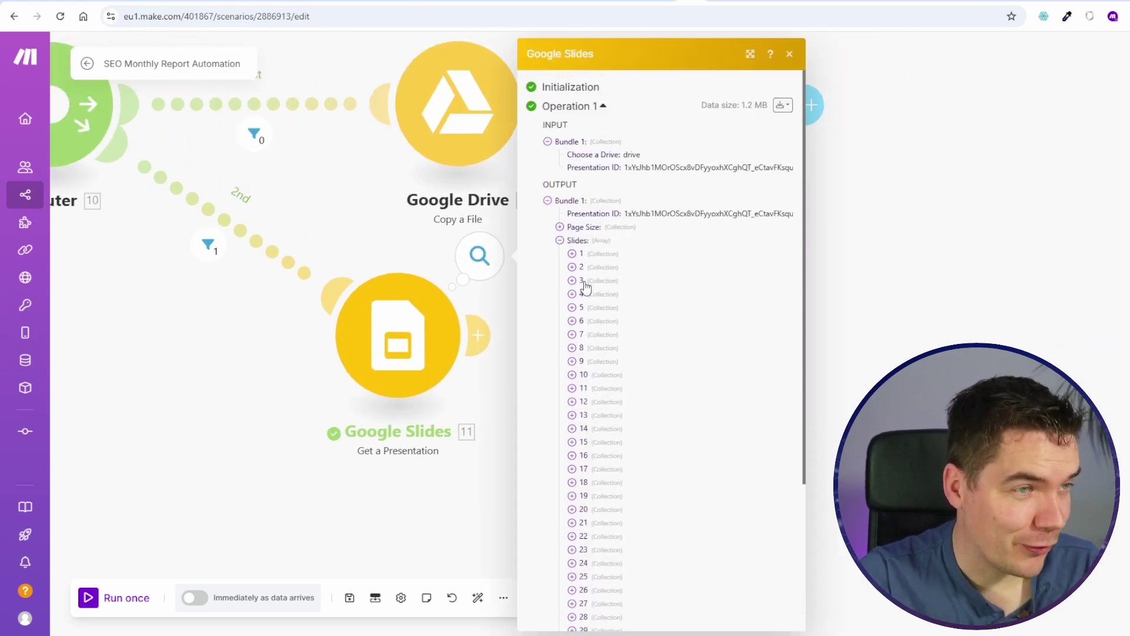
left_click(559, 239)
left_click(678, 400)
scroll(678, 400, "up", 3)
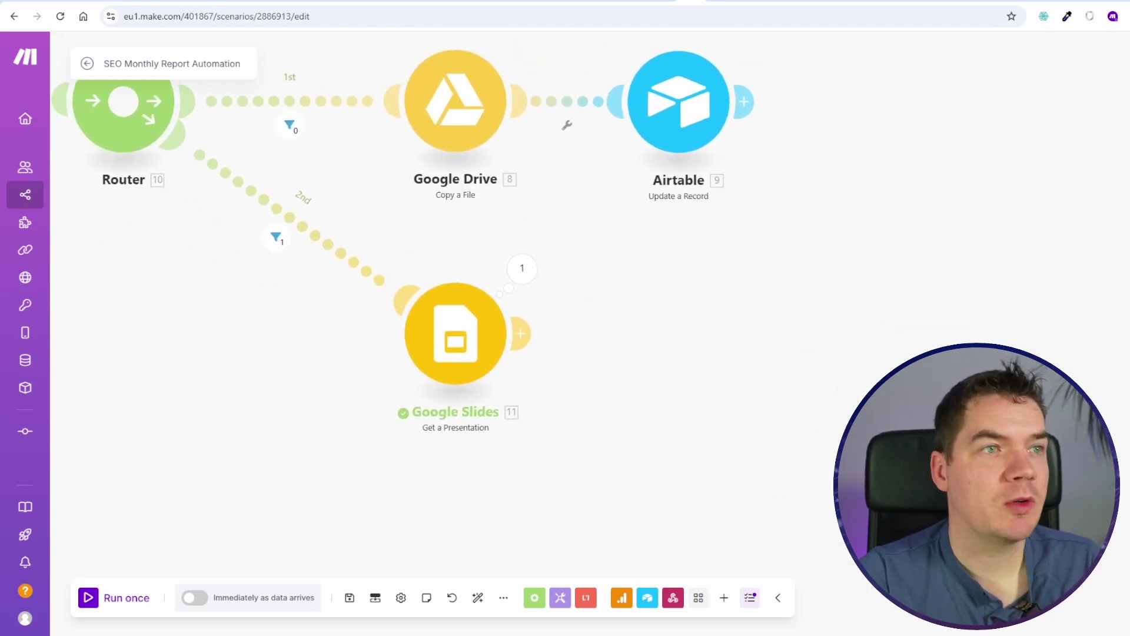
left_click(756, 2)
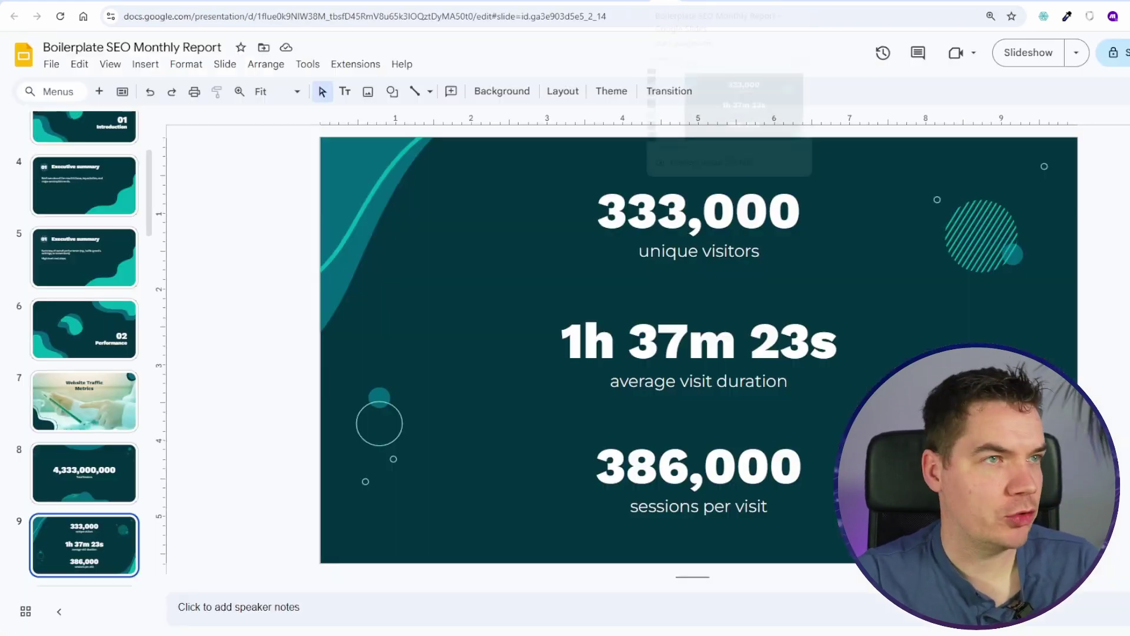
Step: Open slide 8 of the report deck and inspect its 4,333,000,000 Total Sessions number
scroll(84, 353, "up", 5)
left_click(106, 313)
scroll(106, 313, "down", 4)
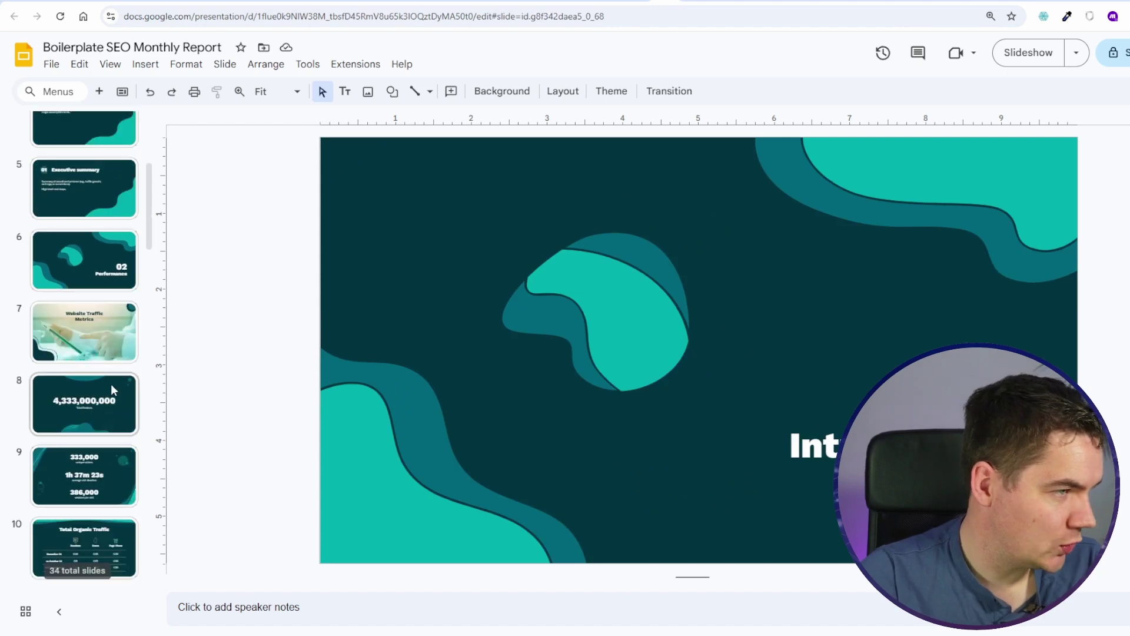
left_click(85, 404)
left_click_drag(568, 324, 879, 306)
left_click(804, 323)
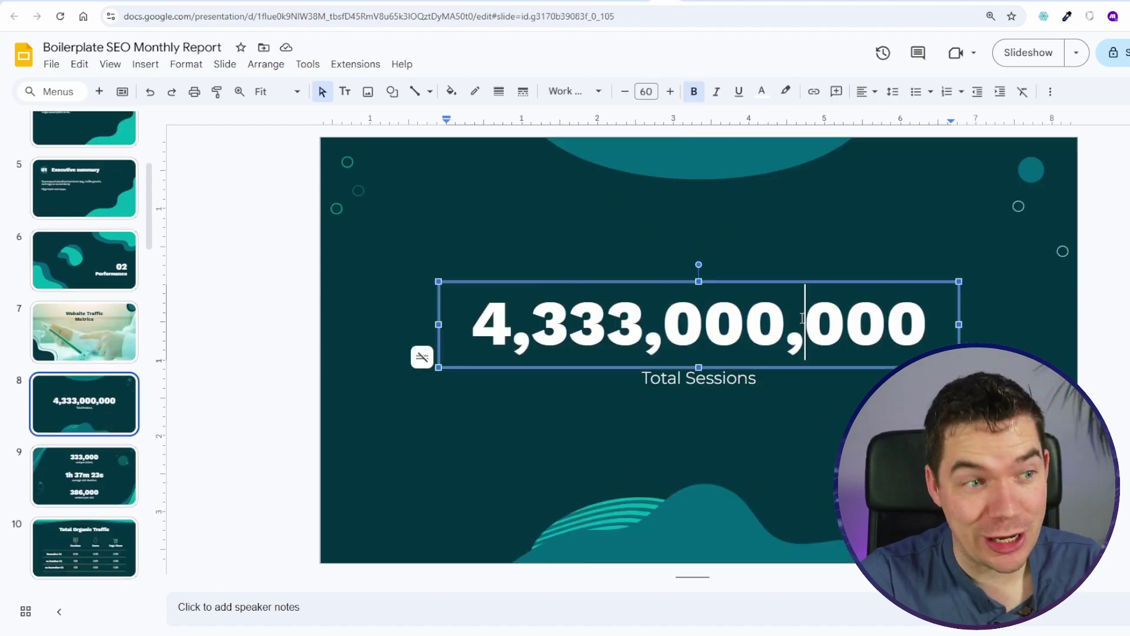
double_click(804, 323)
left_click(983, 318)
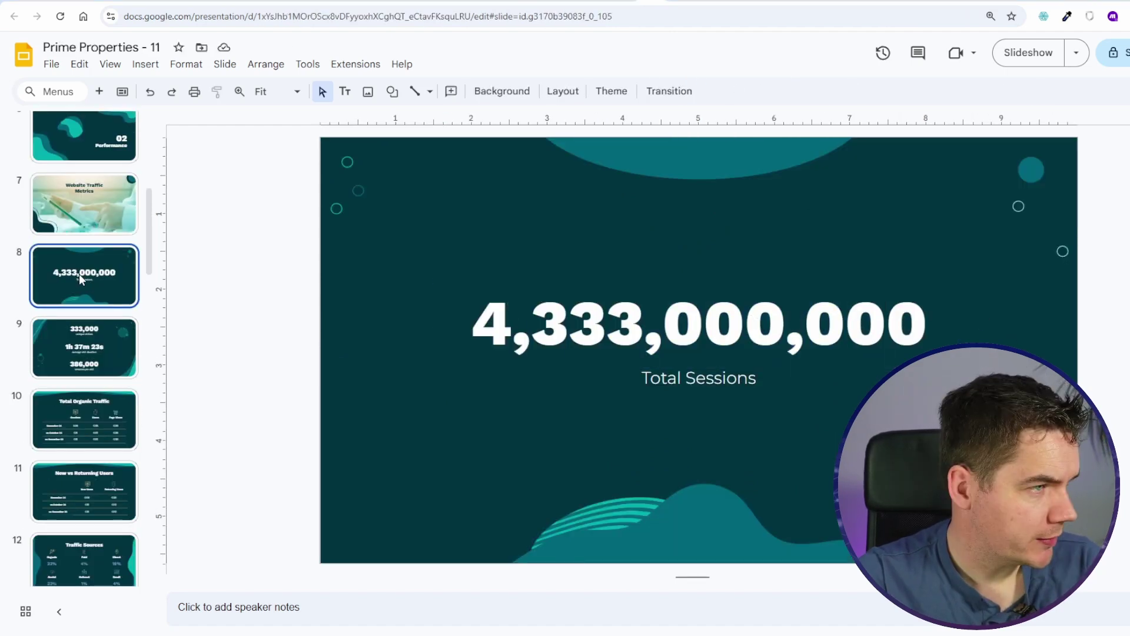
Step: Mark slide 8 as a skipped slide
right_click(70, 273)
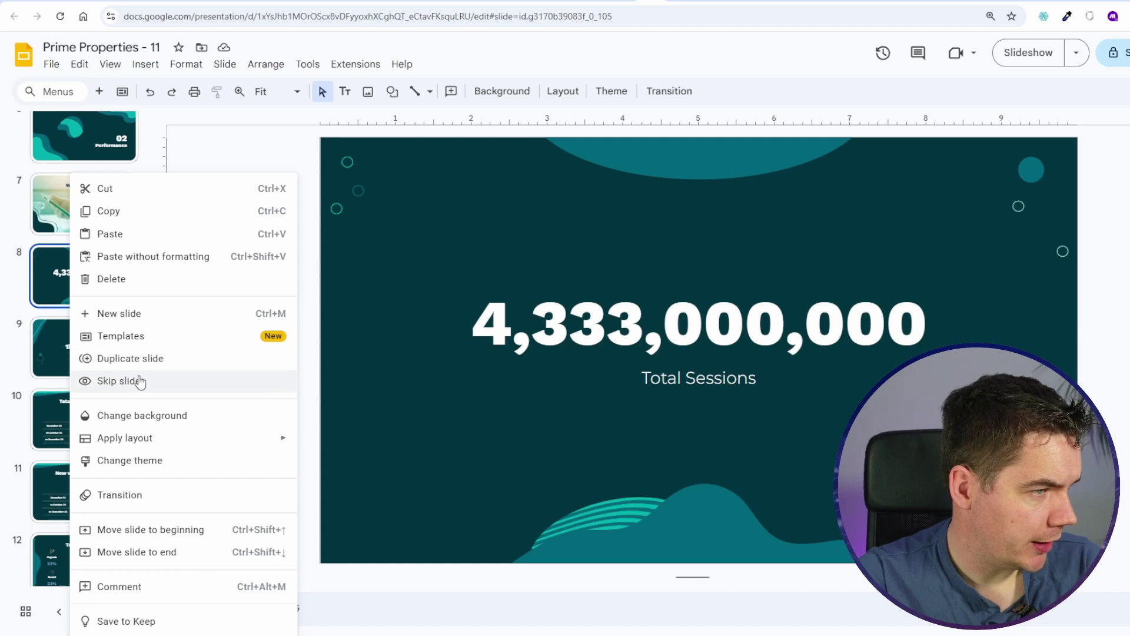
left_click(109, 380)
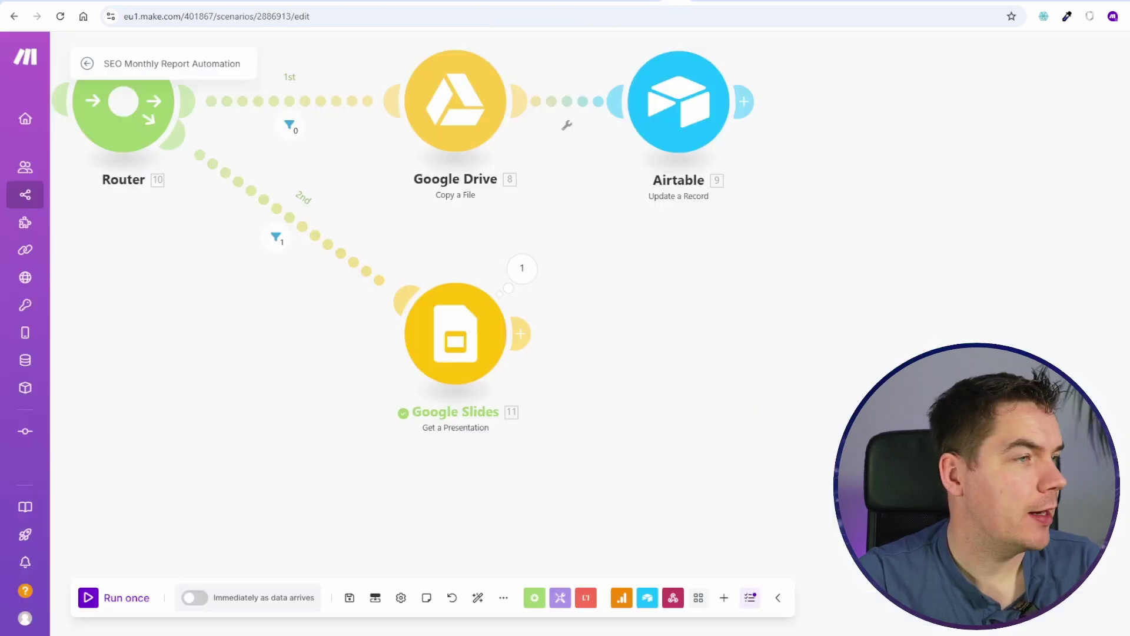
scroll(628, 240, "up", 2)
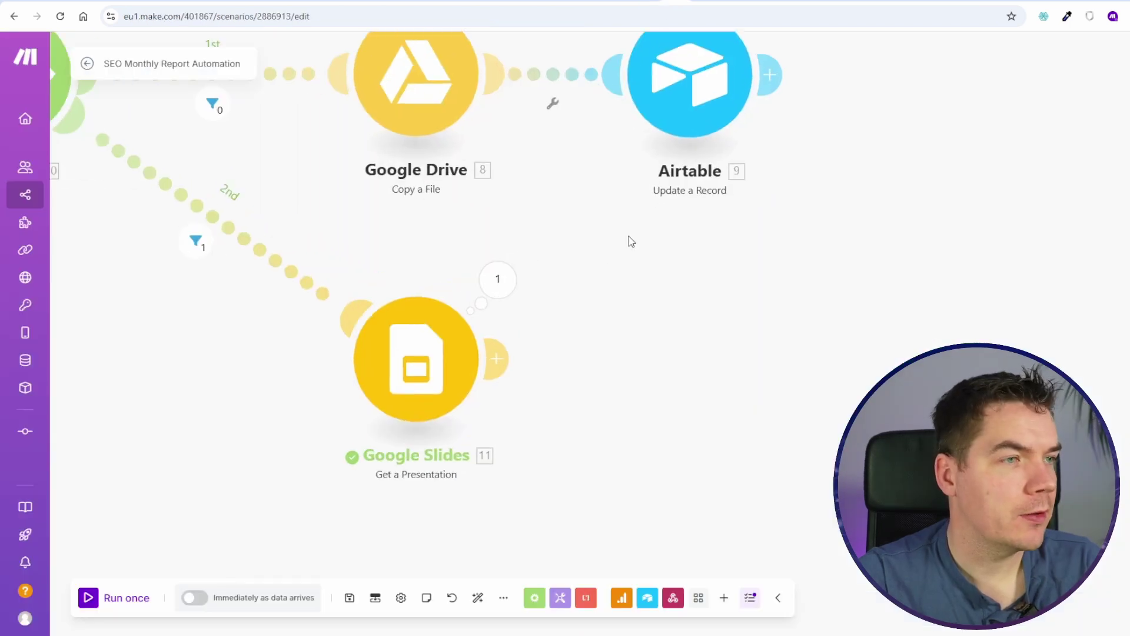
Step: Add a Google Slides 'Create a Slide from a Template Slide' step, mapping the Presentation ID
left_click(404, 352)
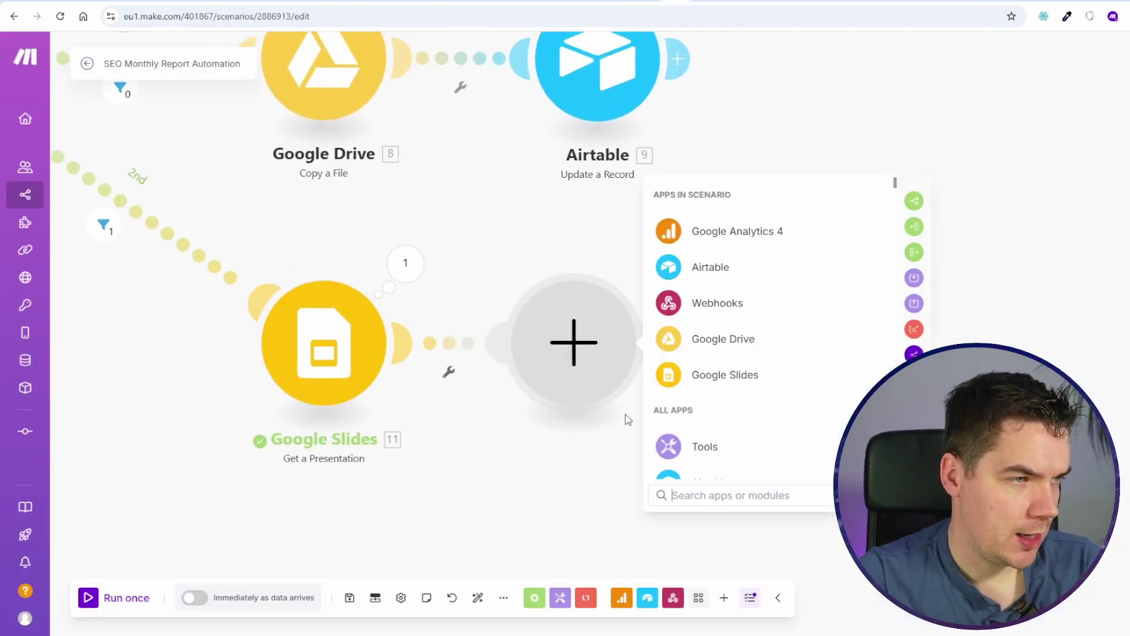
left_click(719, 377)
scroll(589, 376, "down", 5)
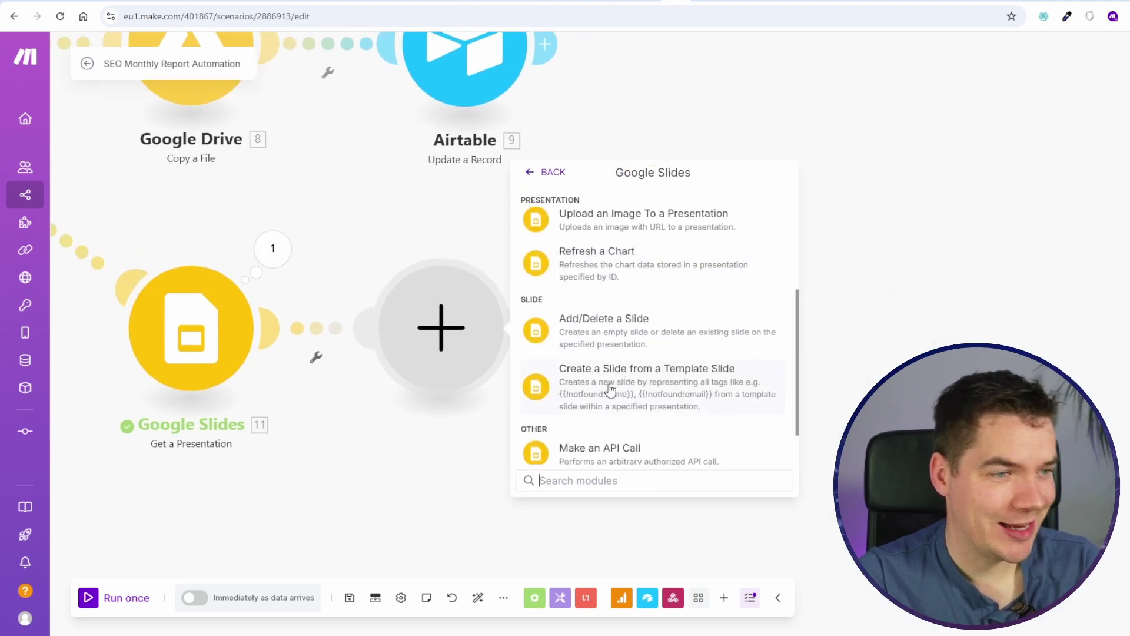
left_click(610, 390)
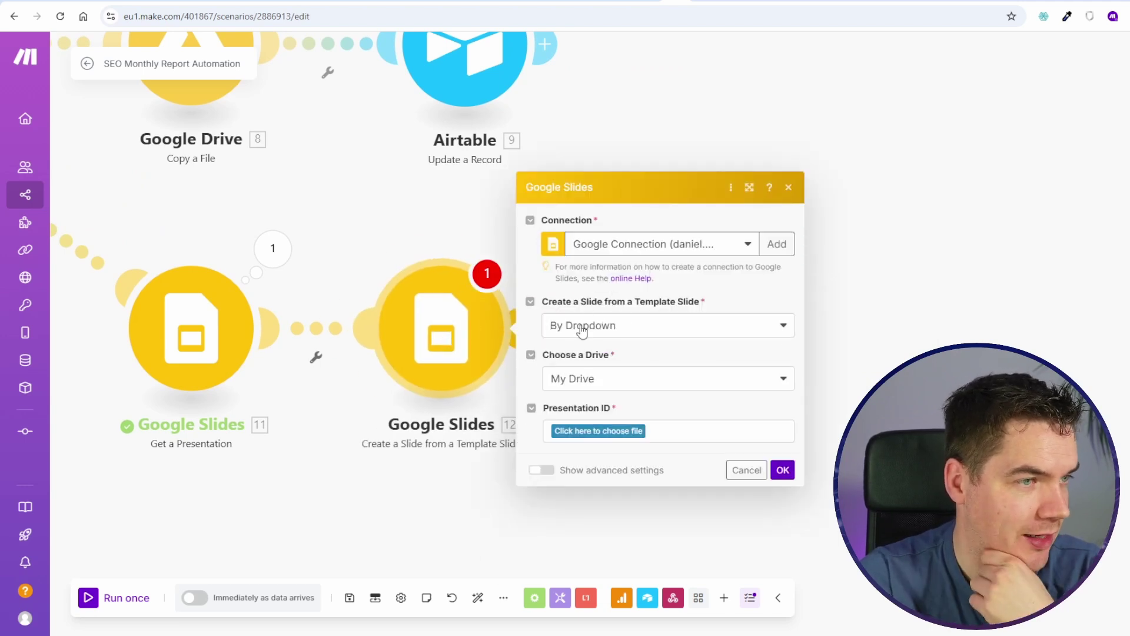
left_click(586, 327)
left_click(600, 328)
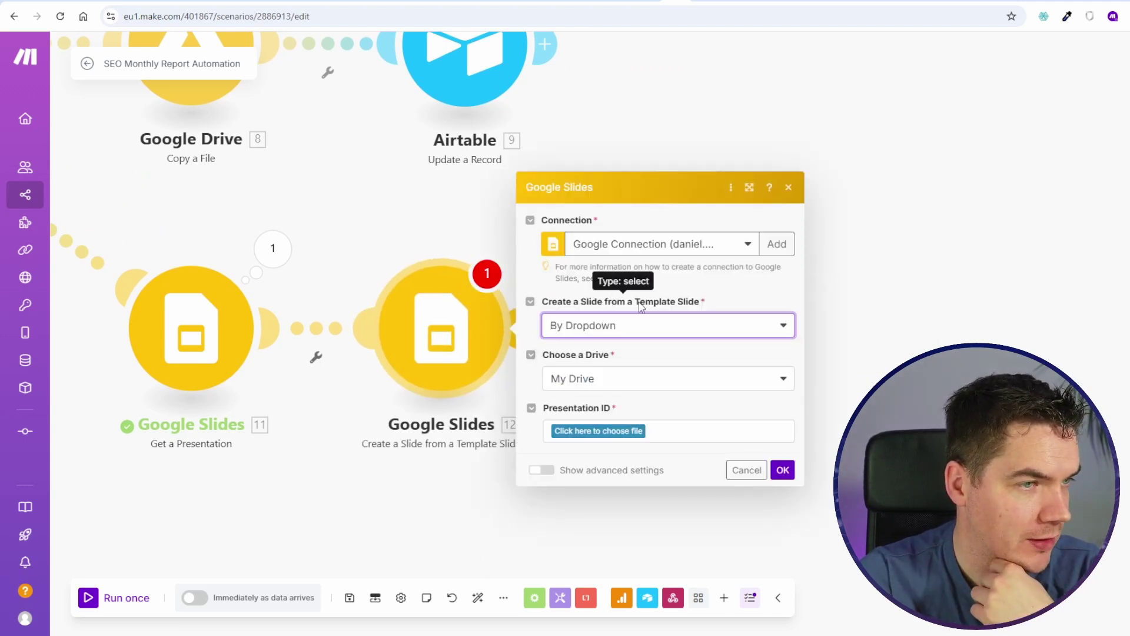
left_click(581, 333)
left_click(580, 389)
left_click(581, 357)
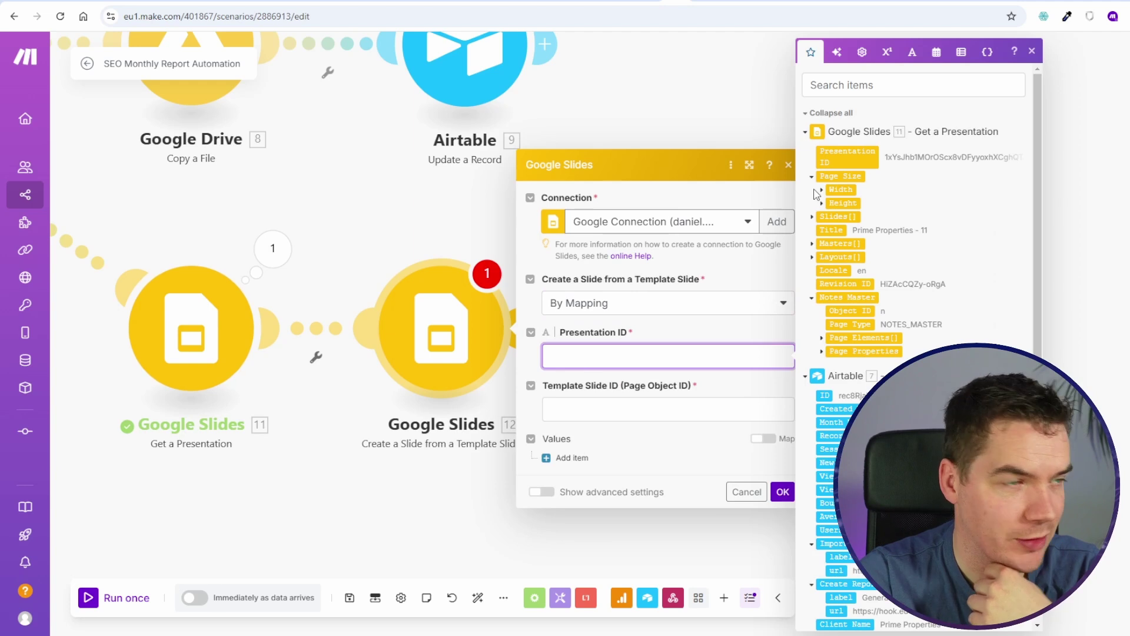
left_click(848, 156)
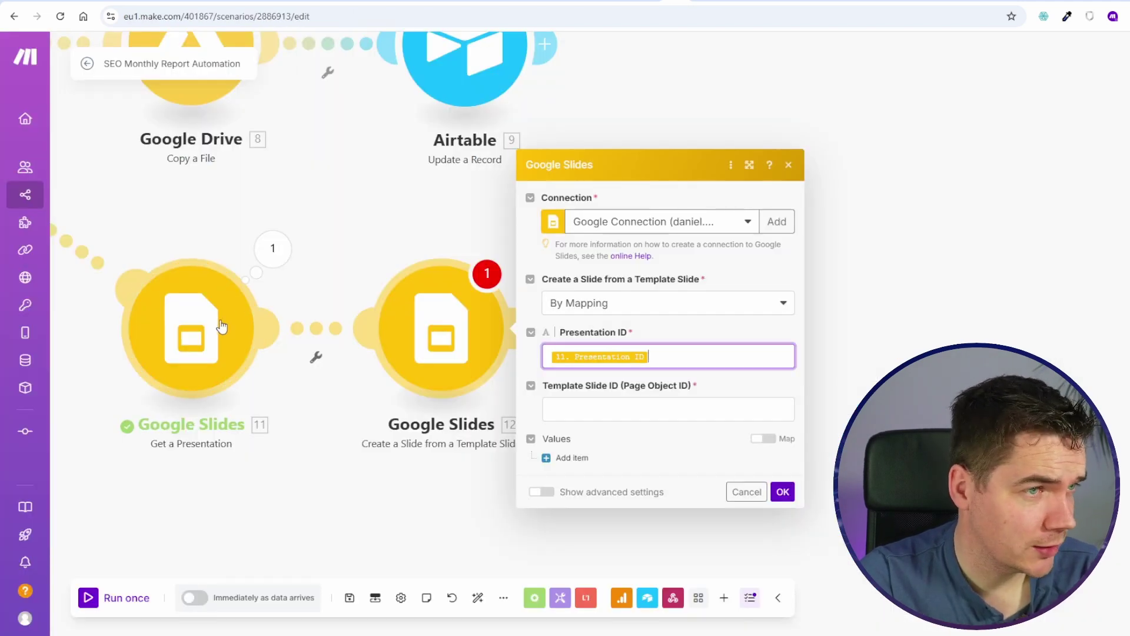
Step: Pick the template By Dropdown: My Drive, Prime Properties - 11, template slide on page 8
left_click(597, 408)
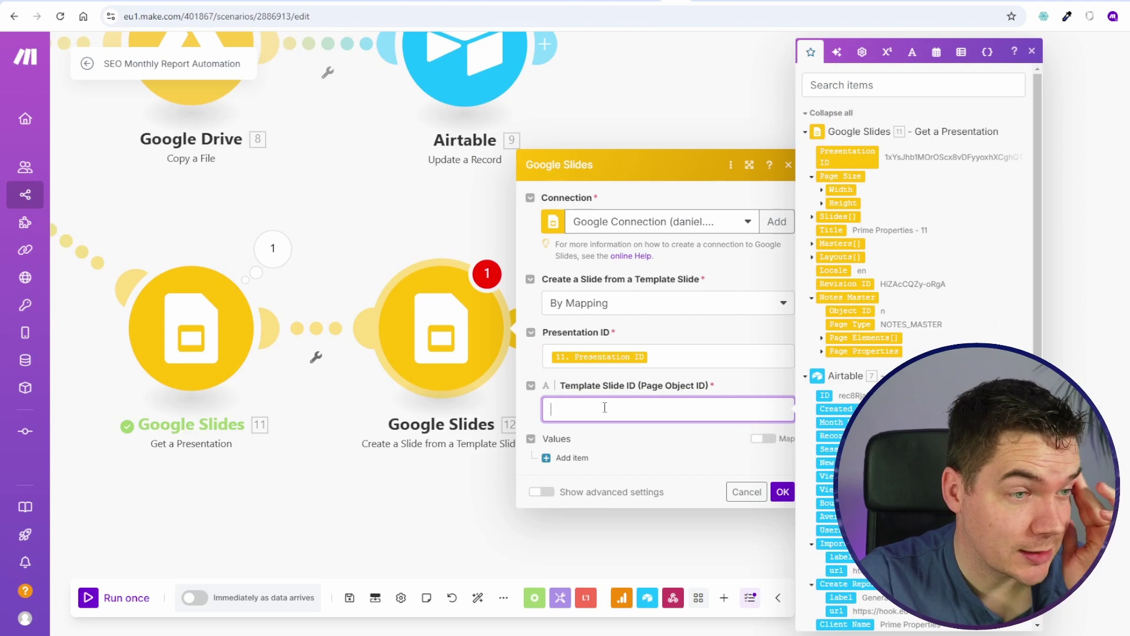
left_click(812, 217)
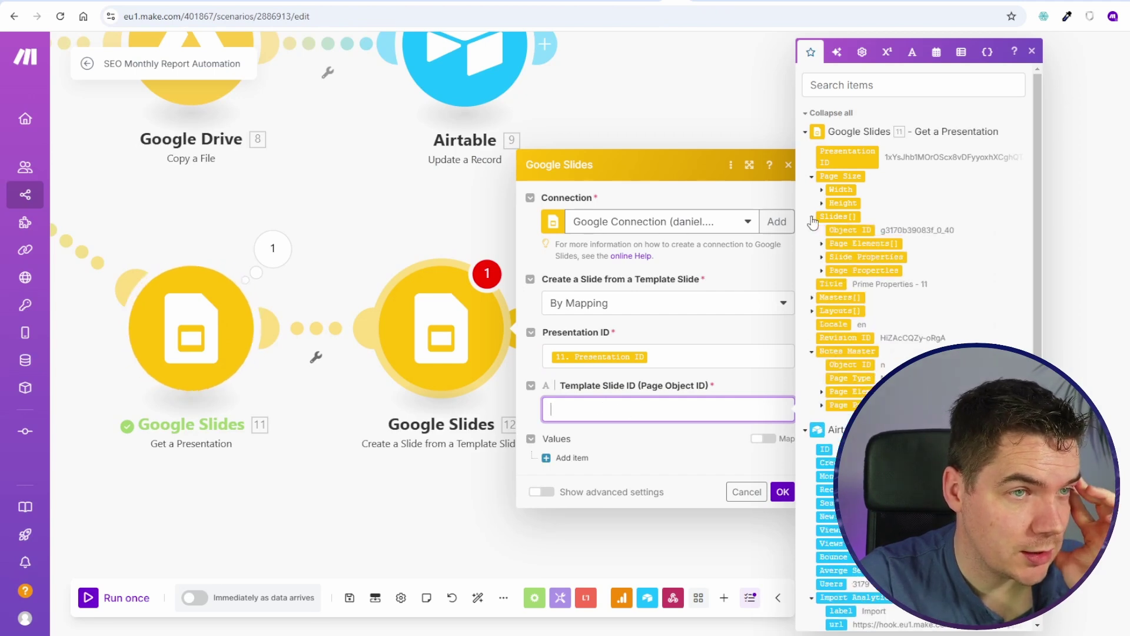
left_click(559, 303)
left_click(565, 346)
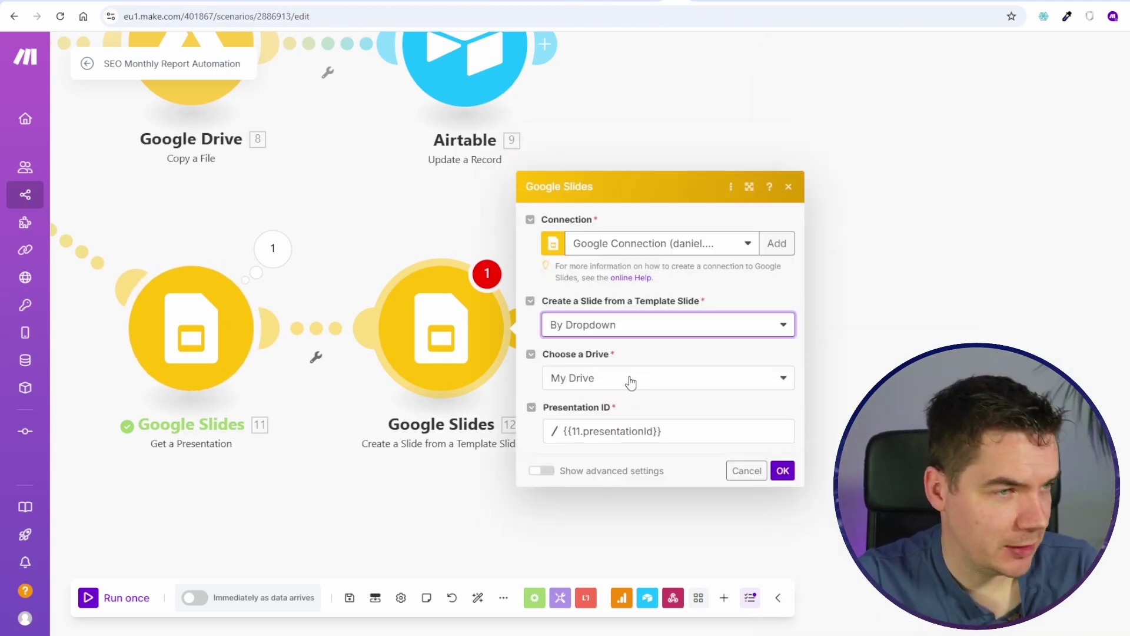
left_click(599, 380)
left_click(598, 379)
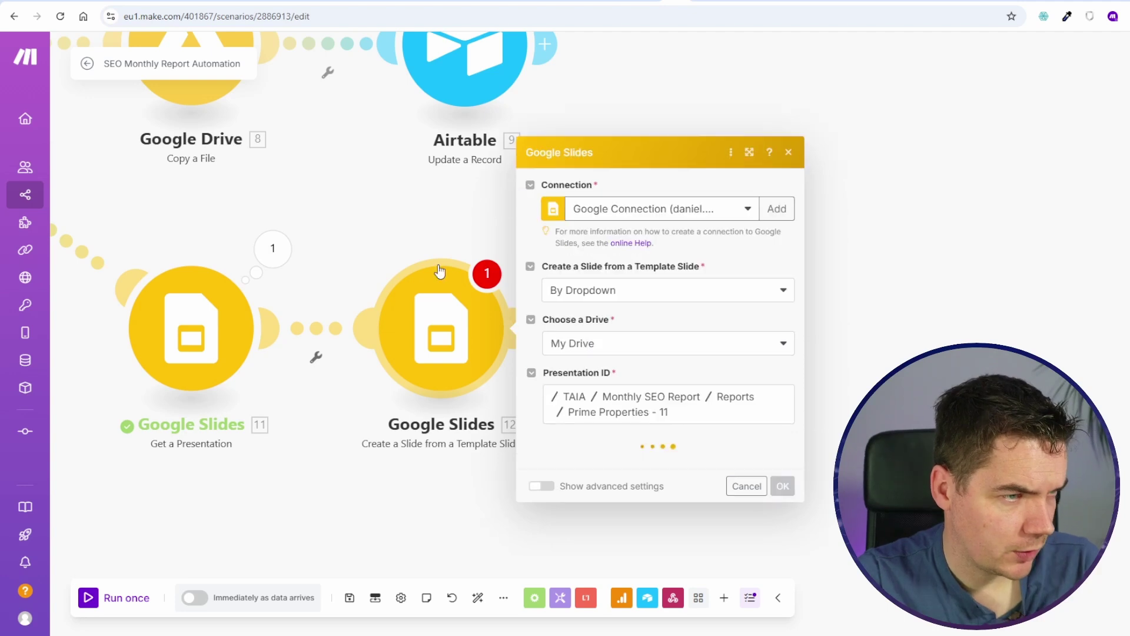
left_click(476, 445)
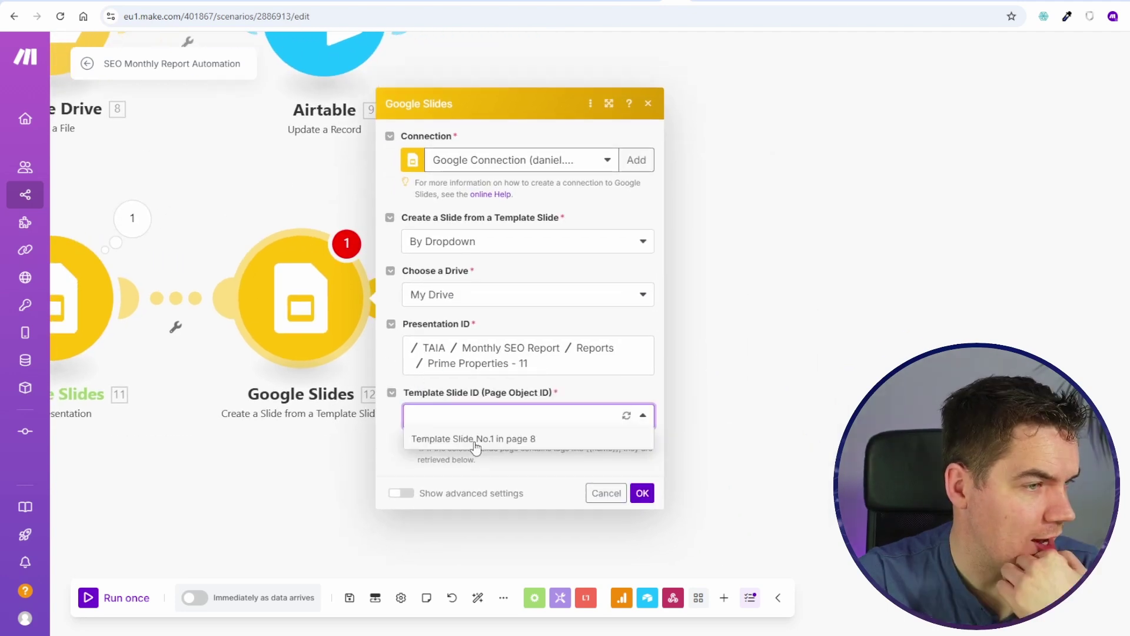
left_click(475, 439)
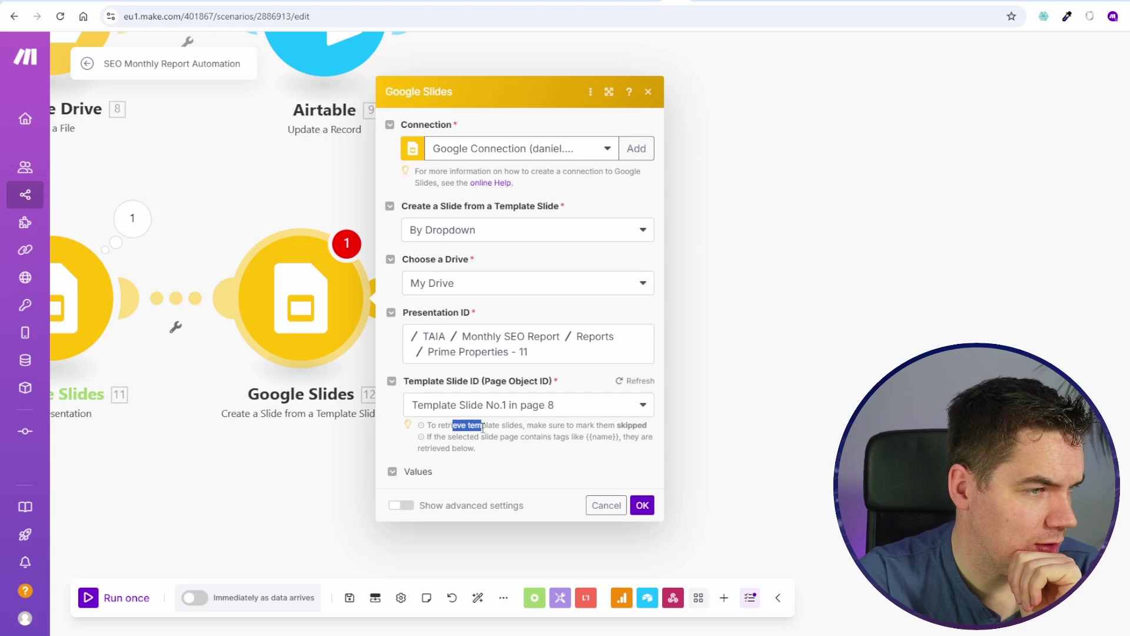
left_click_drag(530, 428, 616, 441)
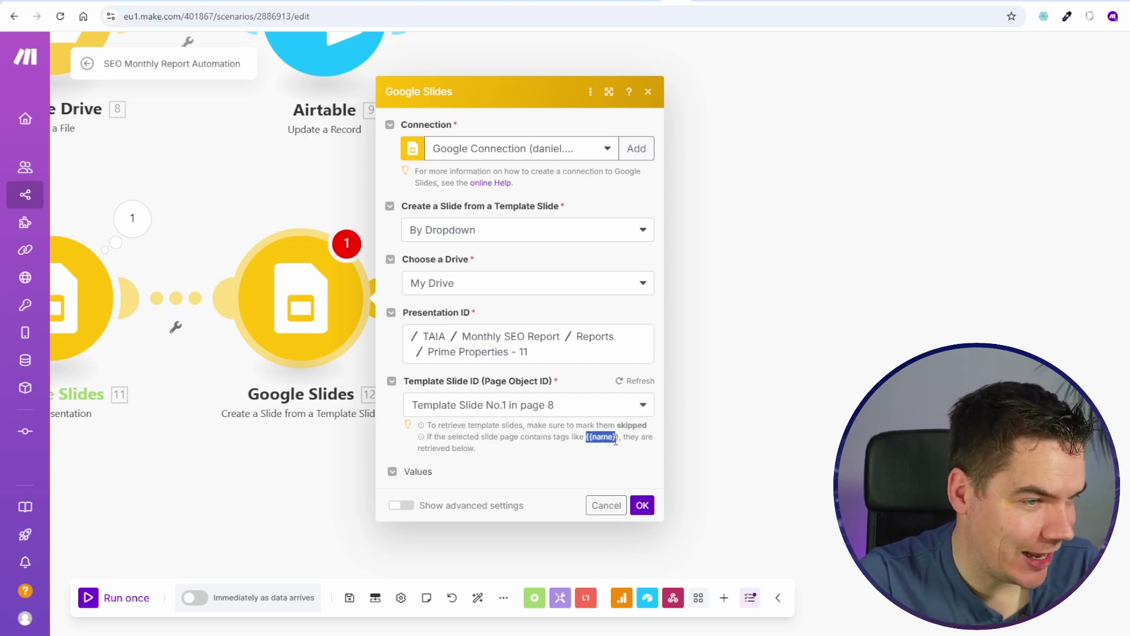
left_click(640, 504)
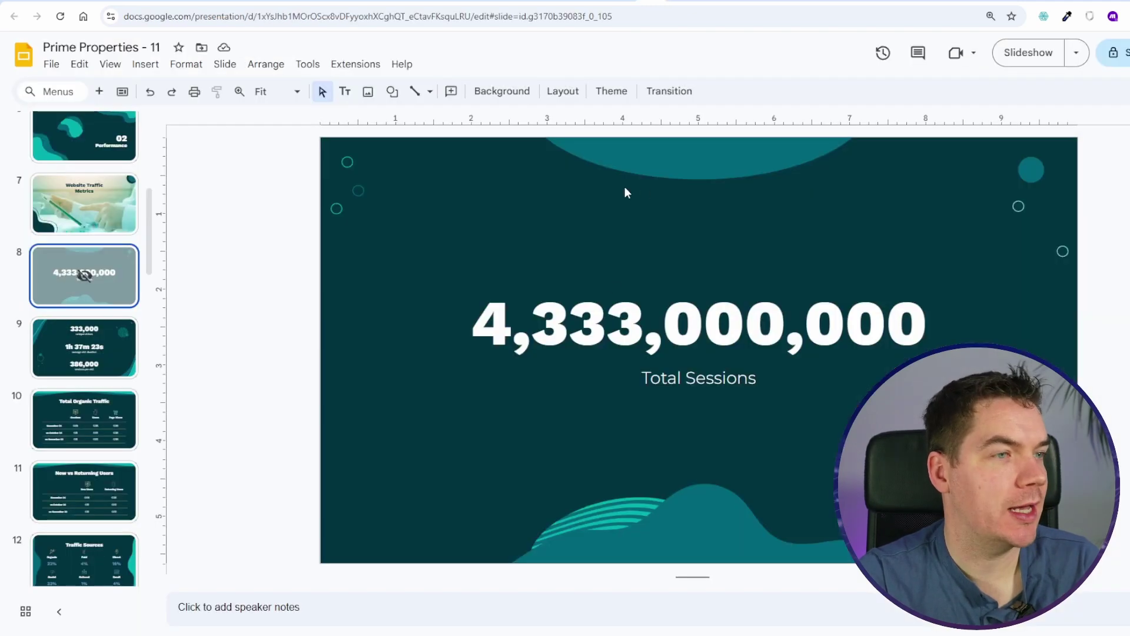
Step: Replace slide 8's big Total Sessions number with the {{sessions}} tag
triple_click(627, 305)
type("{{name}}")
key("ctrl+z")
type("{{sessions}}")
key("Left")
key("Left")
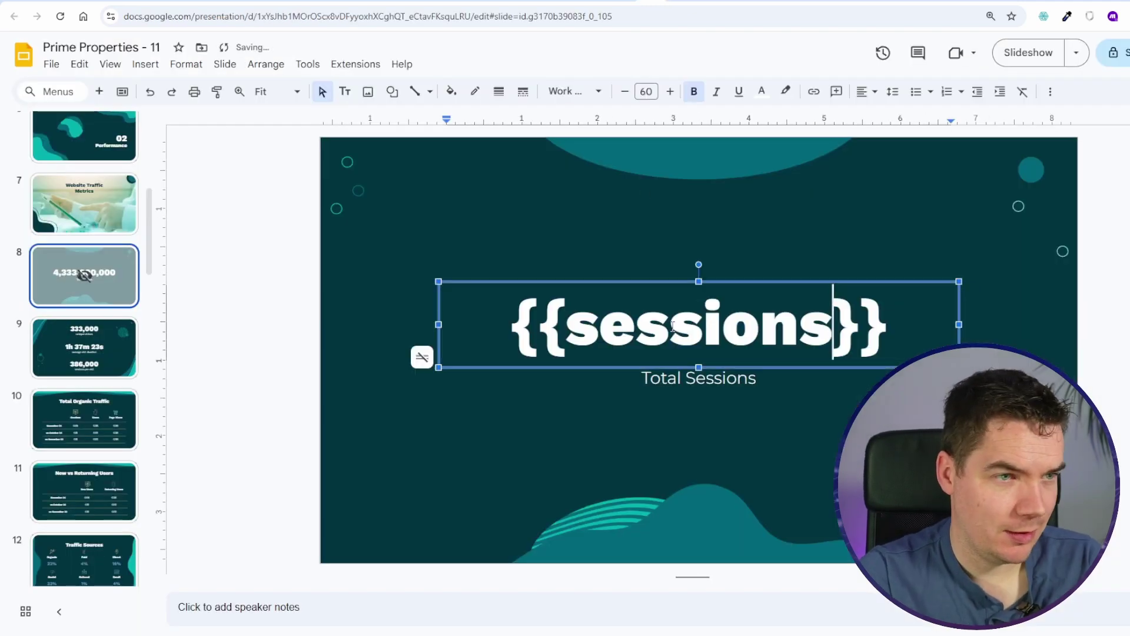
left_click(1081, 367)
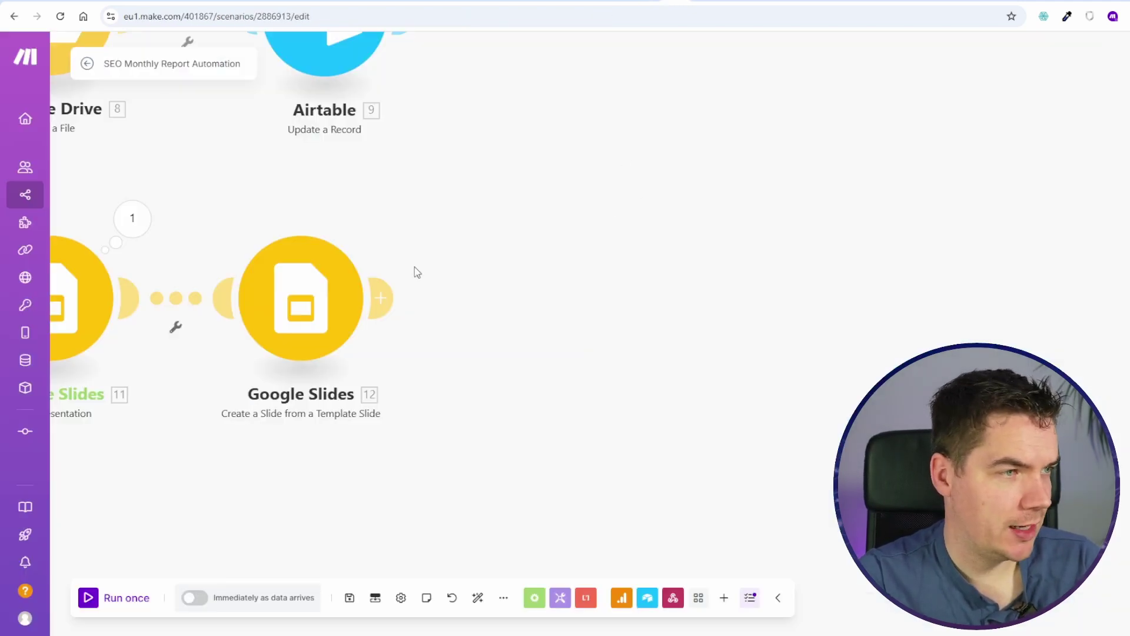
Step: Refresh module 12's tags, map Airtable Sessions into the sessions field, save, and run once
left_click(383, 298)
left_click(486, 223)
left_click(296, 306)
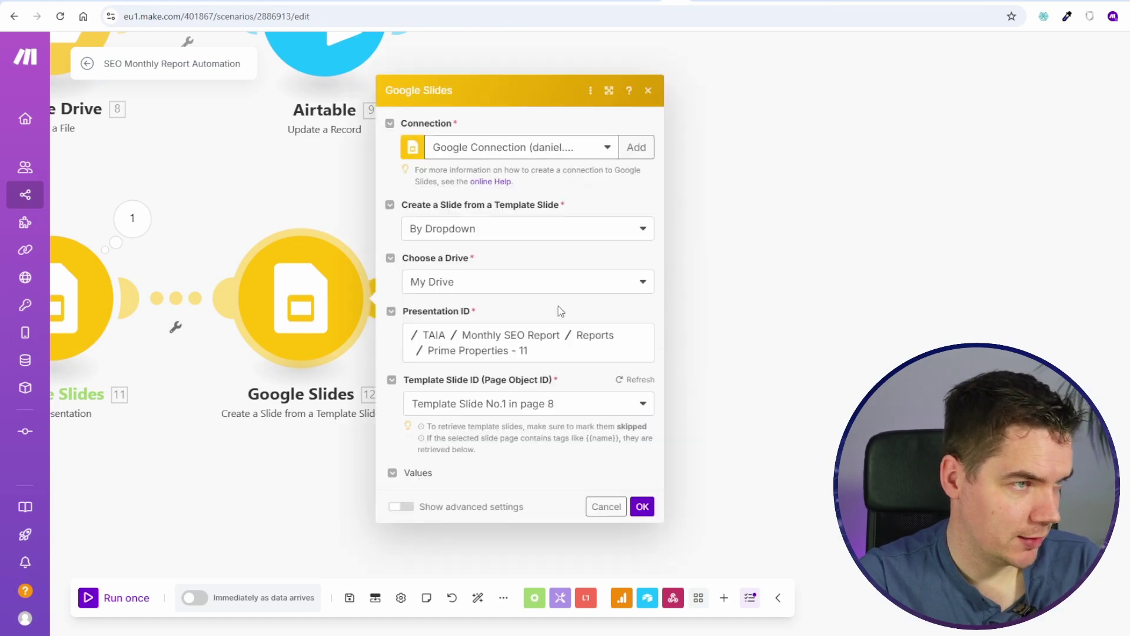
left_click(648, 380)
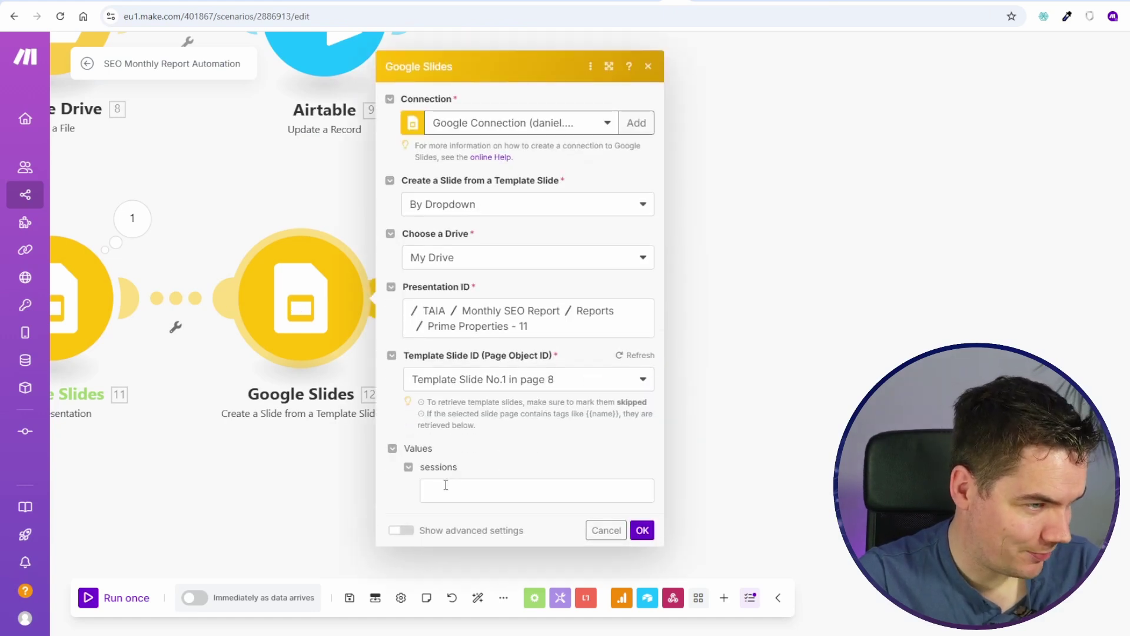
left_click(440, 489)
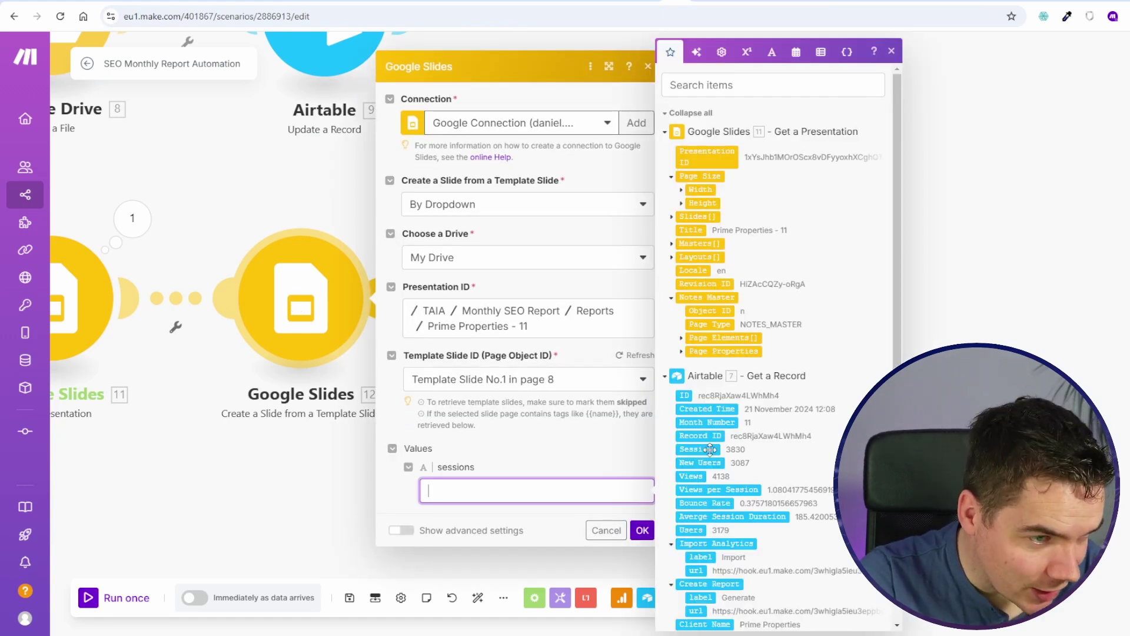
left_click_drag(710, 449, 547, 493)
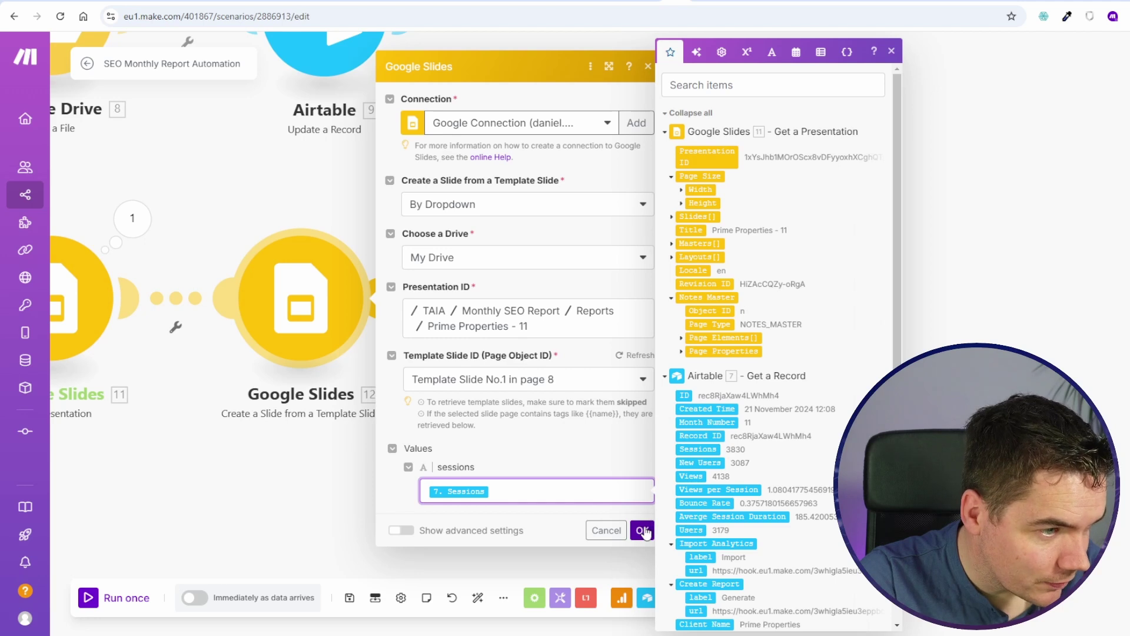
left_click(642, 530)
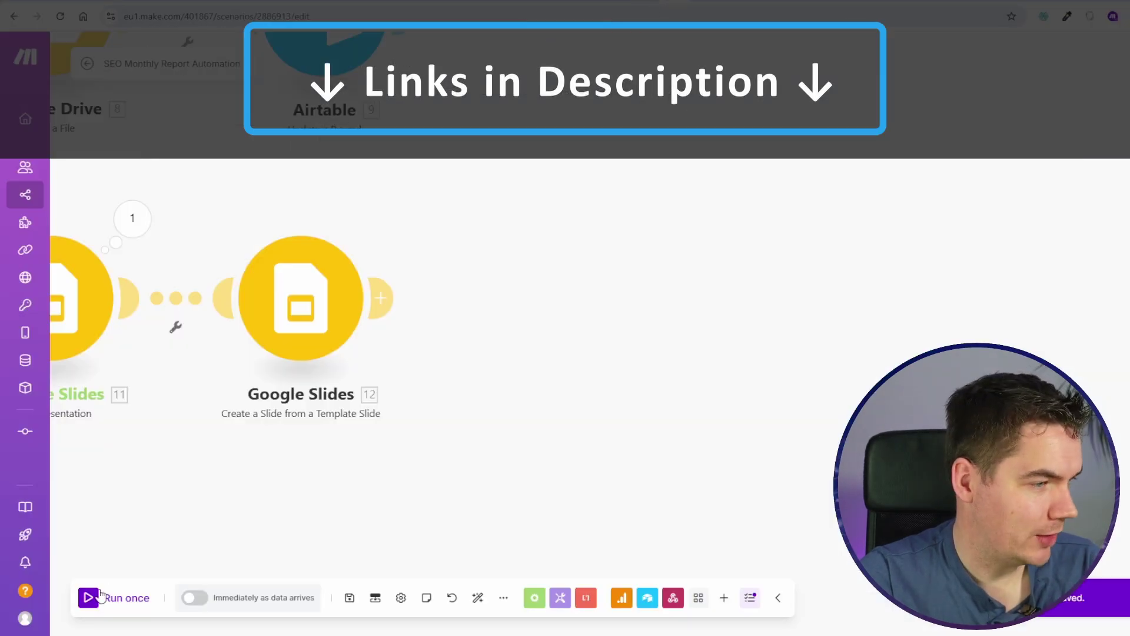
left_click(90, 597)
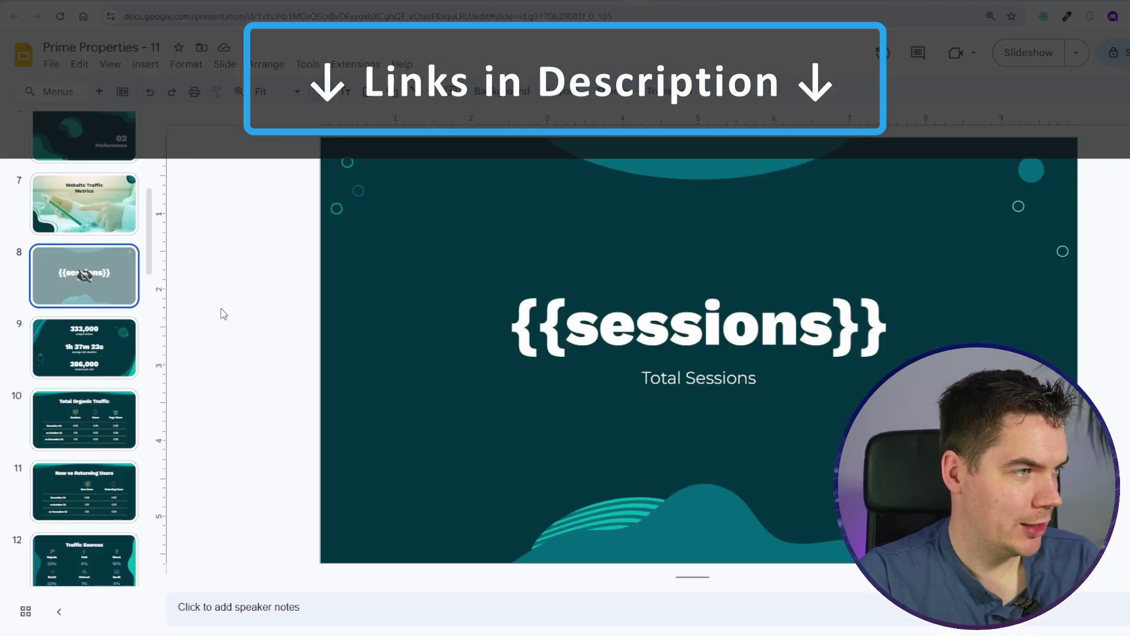
Step: Show the new slide 34 at the end of the filmstrip, displaying 3830 Total Sessions
scroll(84, 354, "down", 20)
left_click(101, 487)
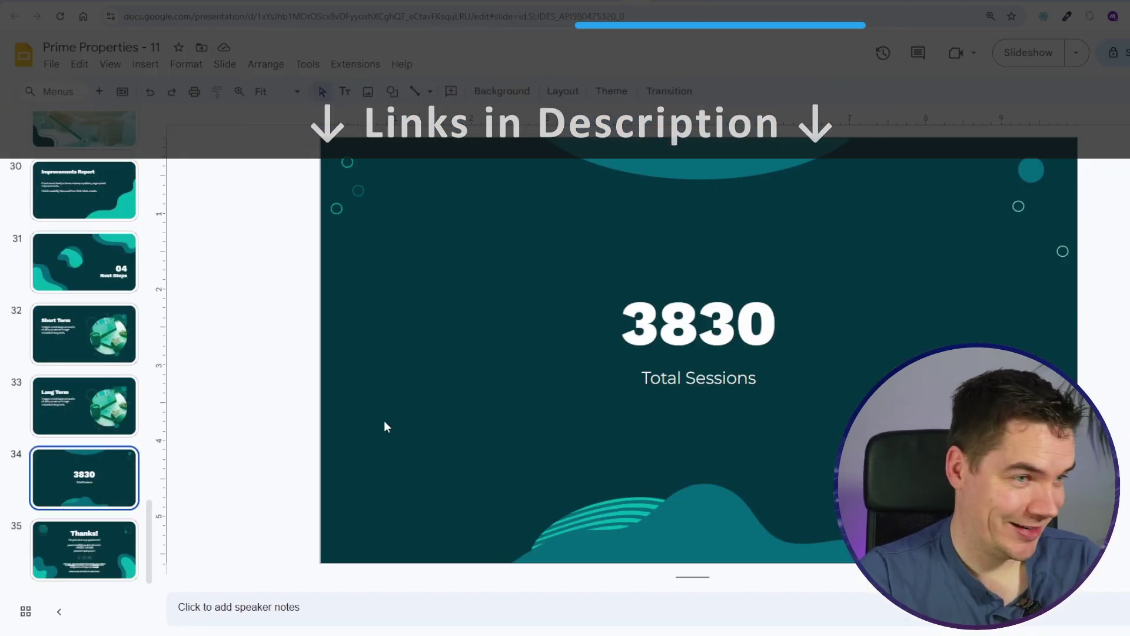
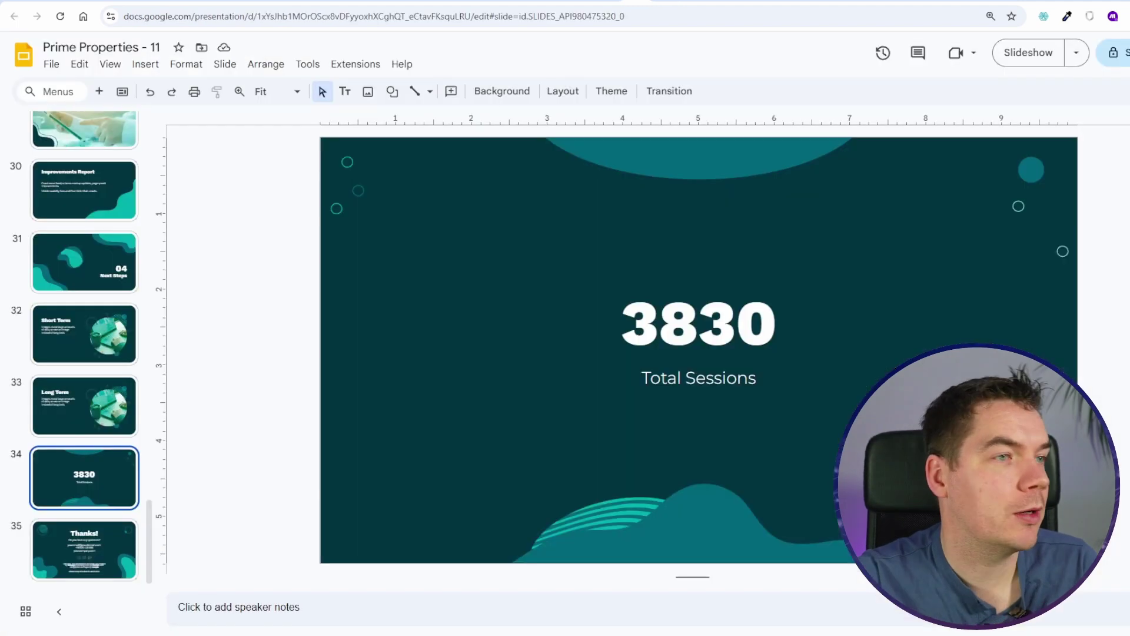
Step: Trigger report generation from Airtable and view the Website Traffic Metrics slide in the deck
scroll(80, 365, "up", 20)
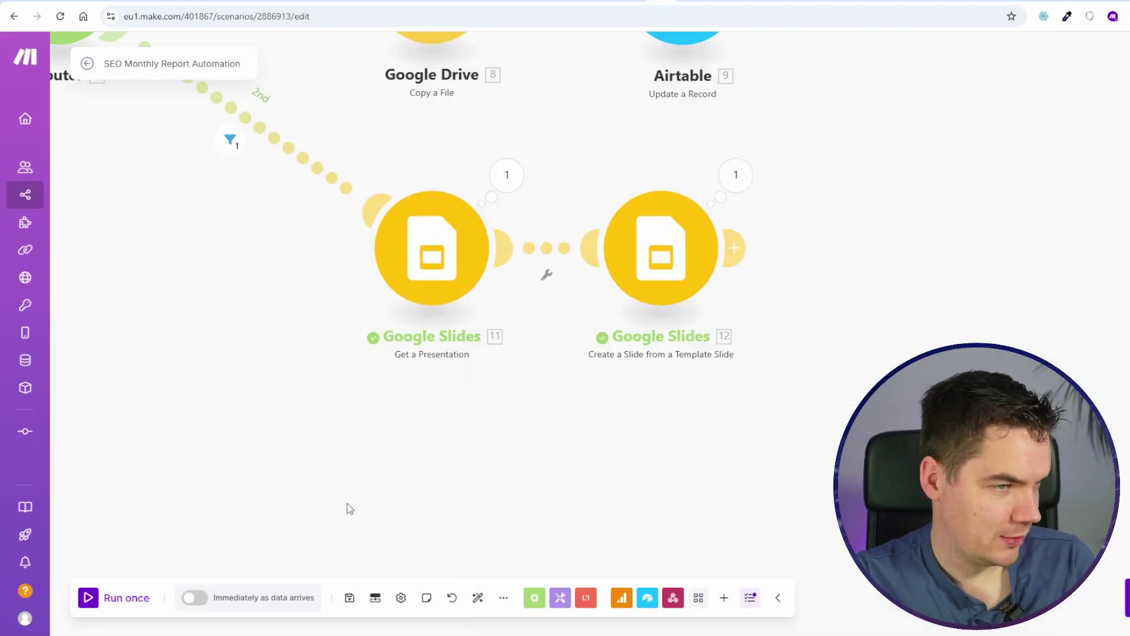
left_click_drag(348, 507, 177, 506)
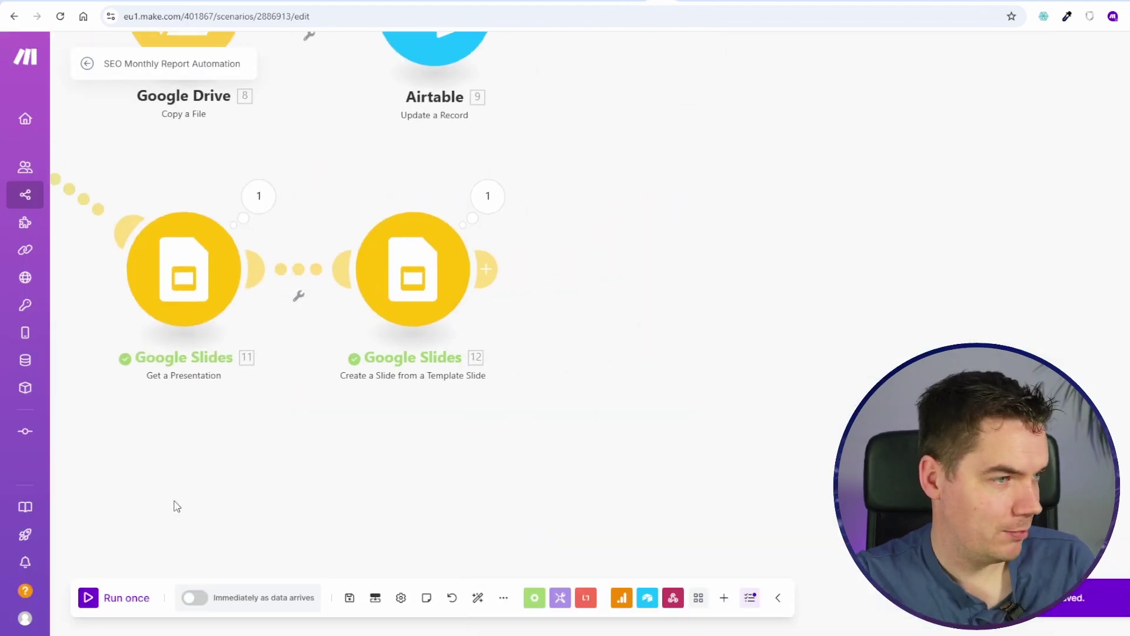
left_click(89, 597)
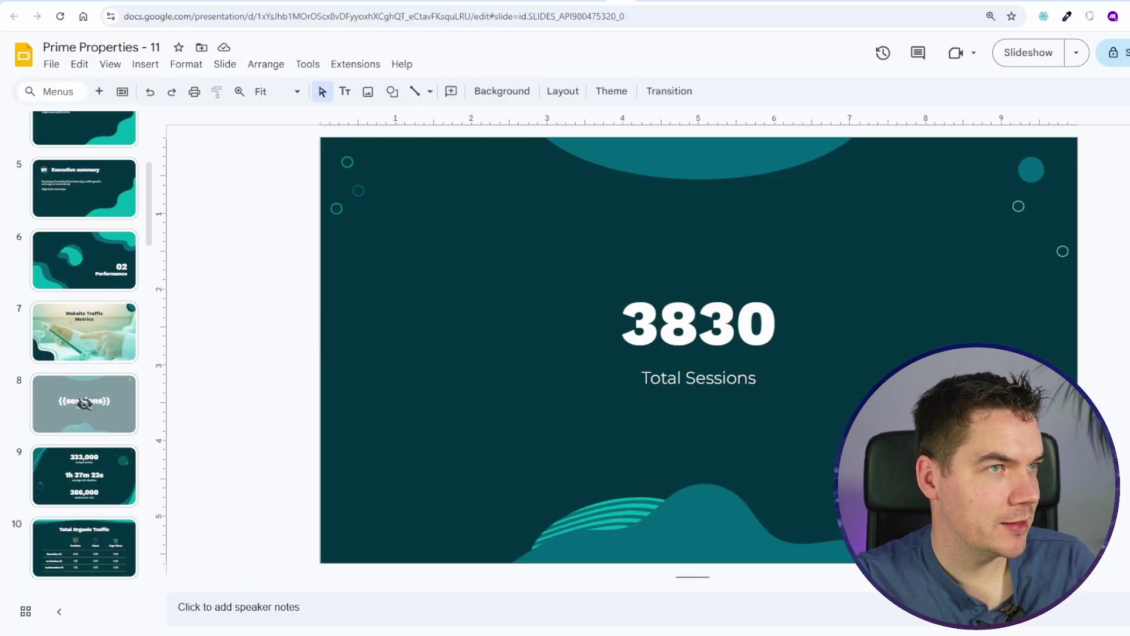
left_click(80, 356)
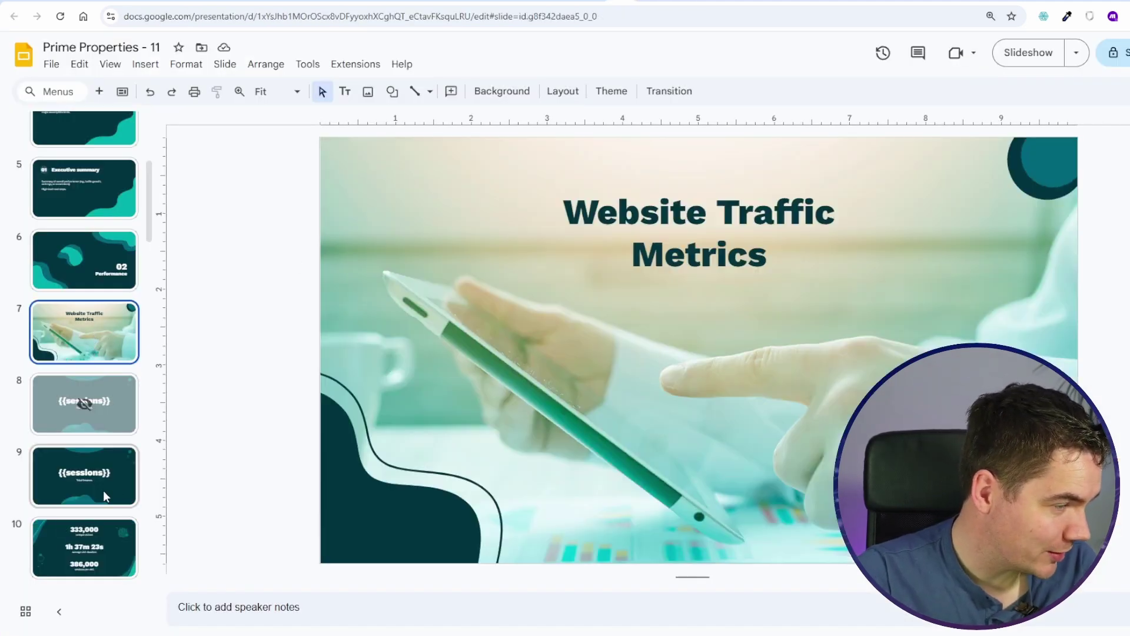
Step: Check the generated 3830-sessions slide, then replace slide 10's 333,000 figure with the {{visitors}} tag
left_click(89, 492)
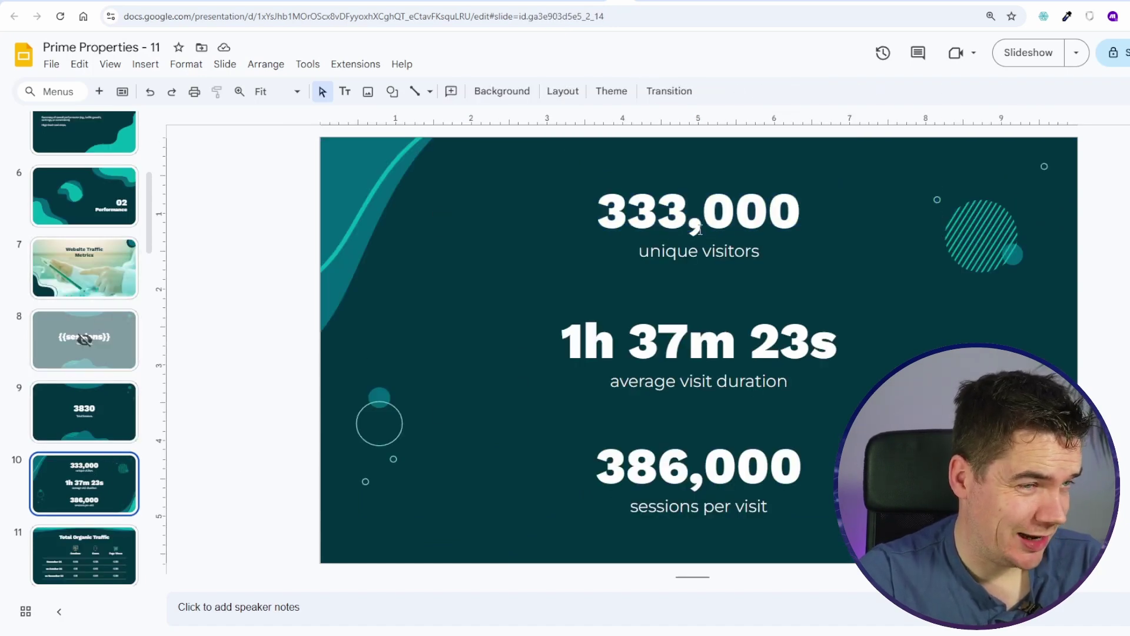
triple_click(661, 218)
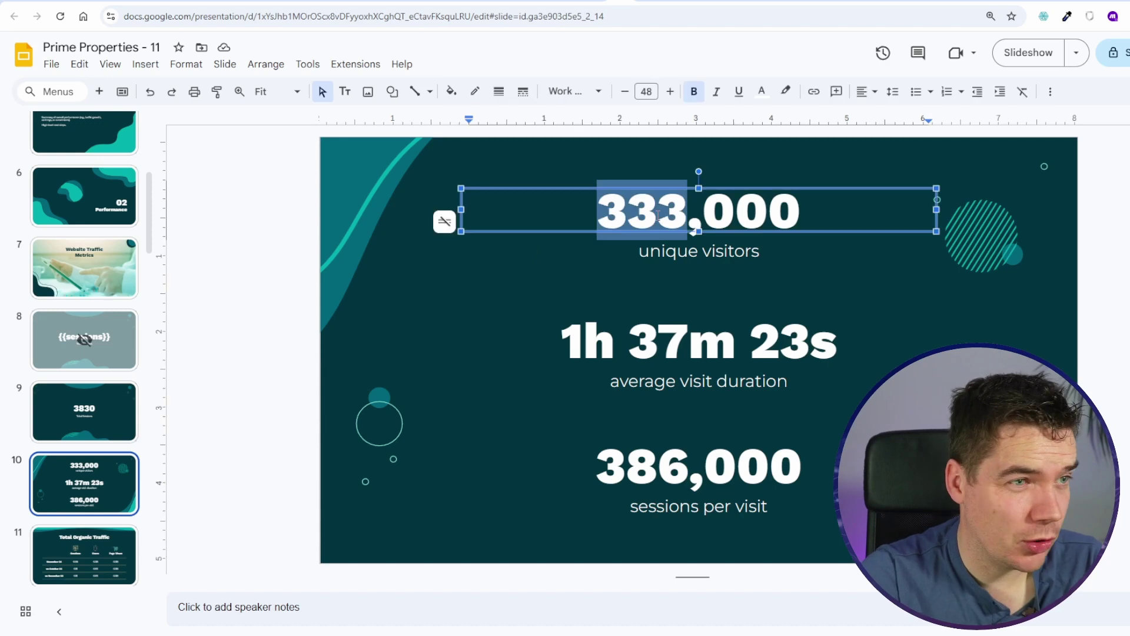
type("{{sessions}}")
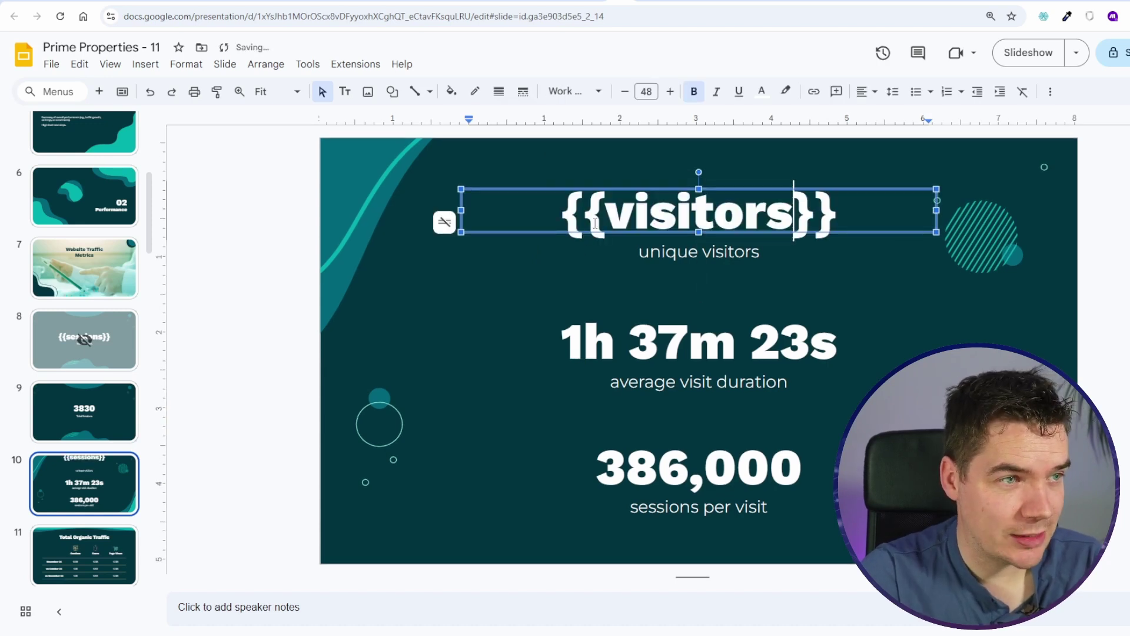
double_click(595, 223)
left_click(649, 225)
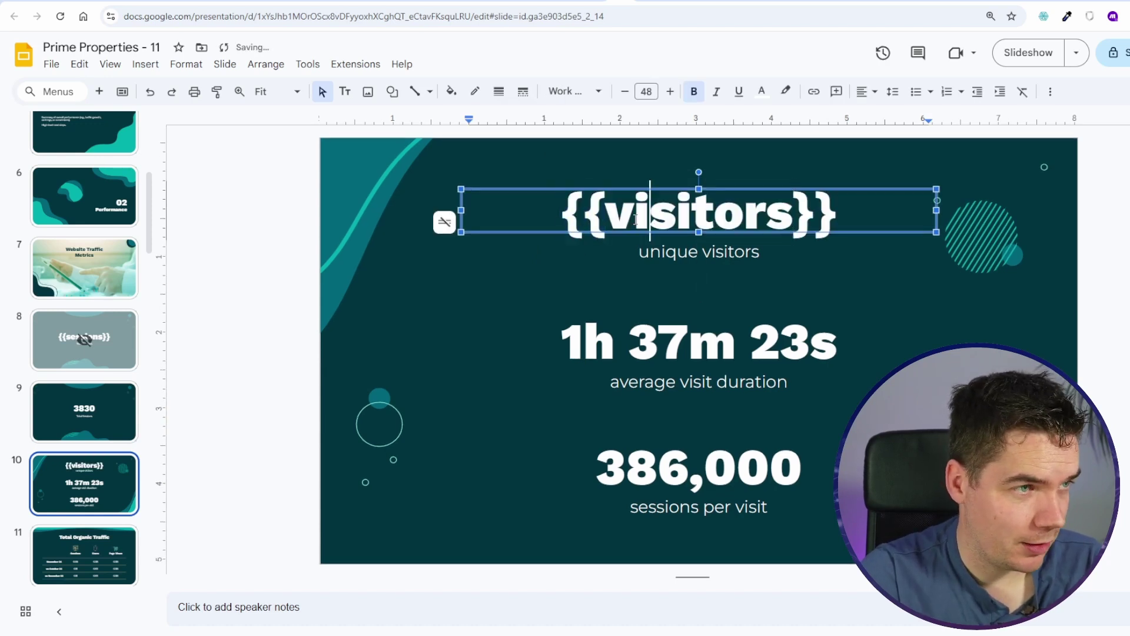
Step: Turn the visit-duration figure into {{average-visits}} and mark slide 10 as skipped
double_click(663, 343)
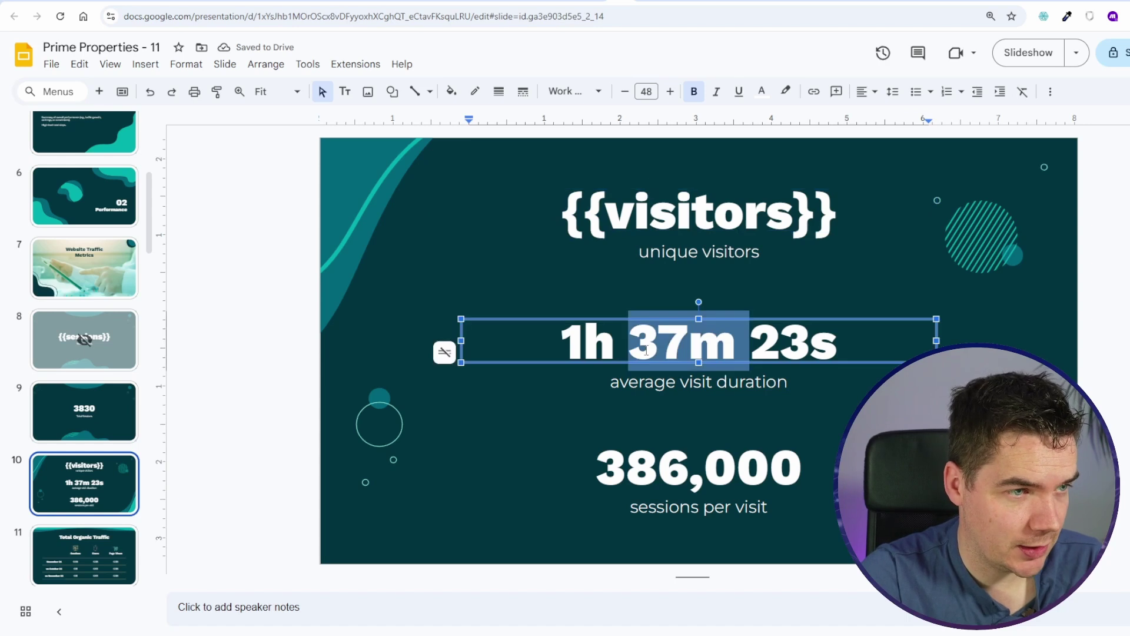
key("BackSpace")
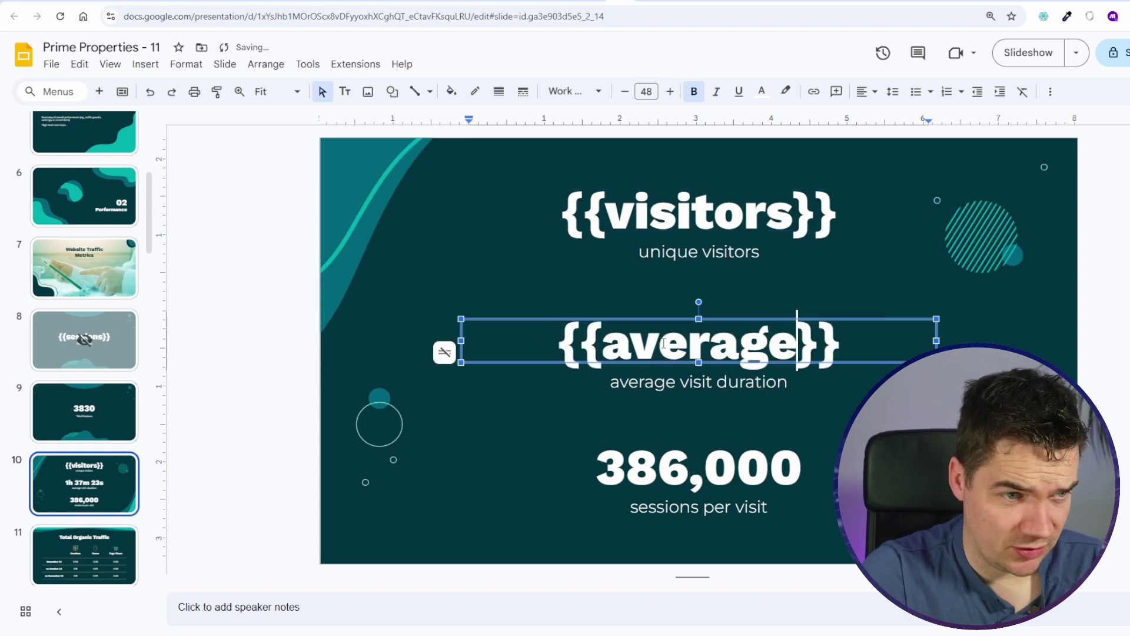
type("-")
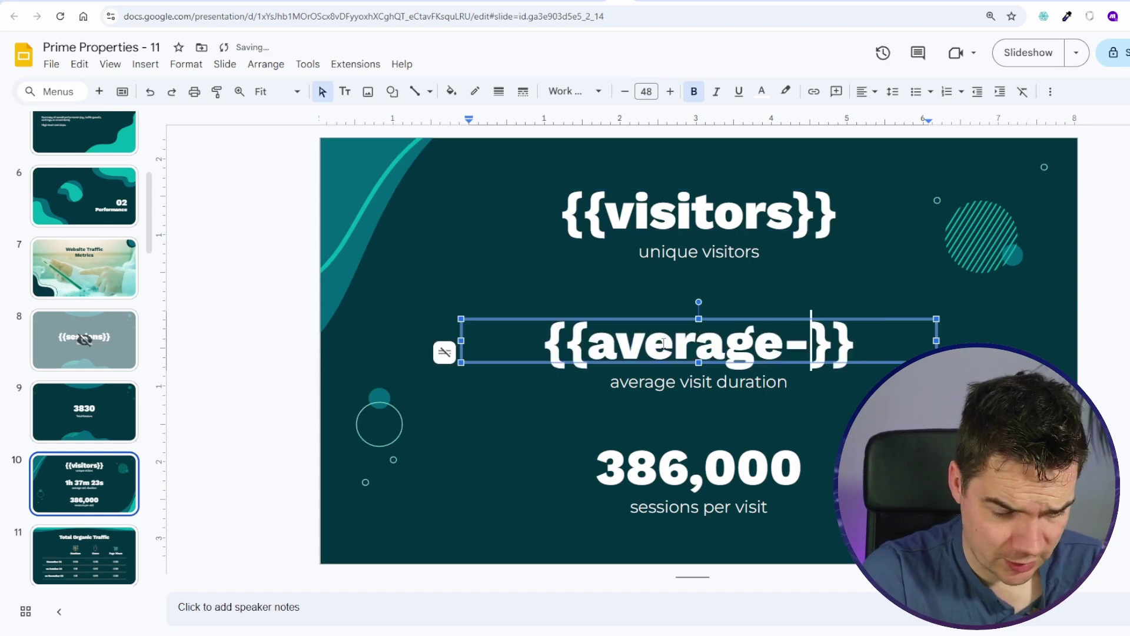
type("visits")
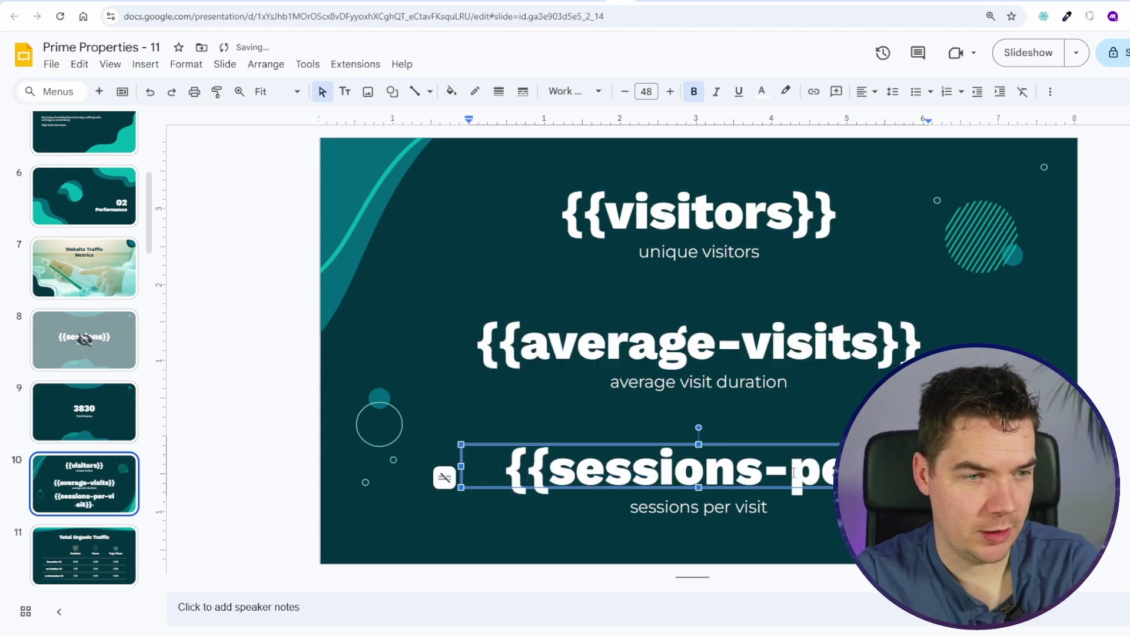
left_click(174, 510)
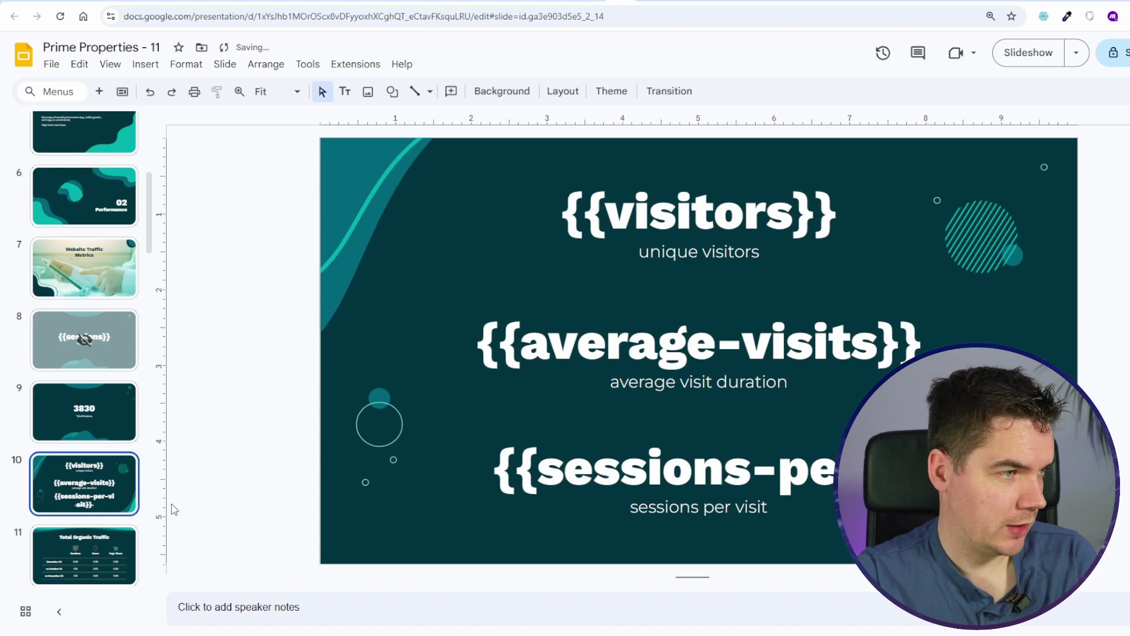
right_click(94, 484)
left_click(155, 386)
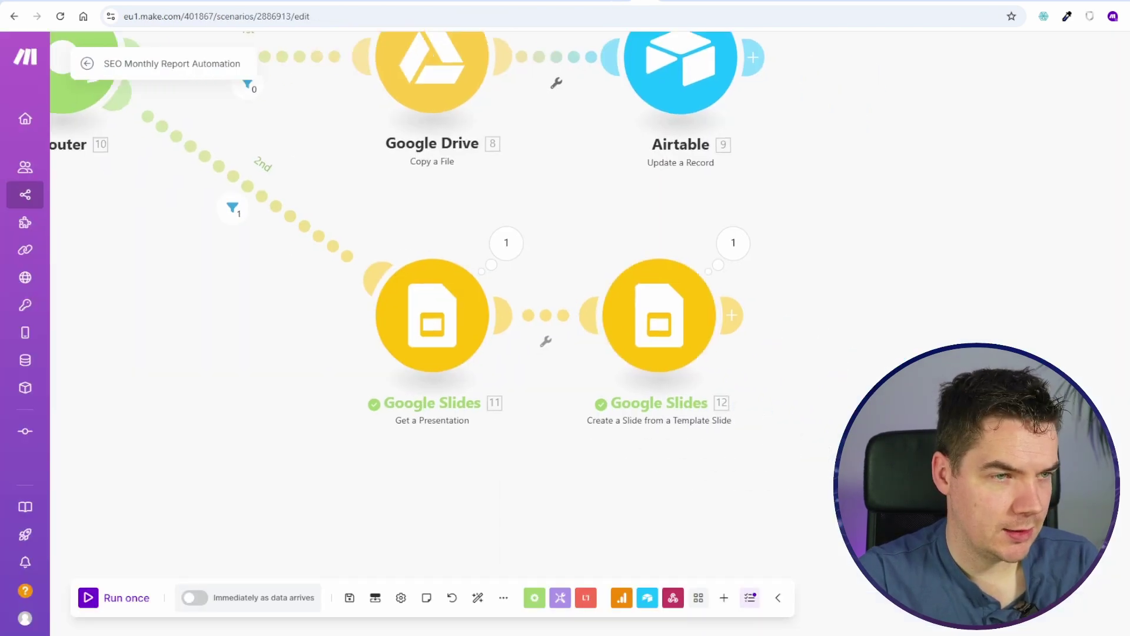
Step: Add a template-slide module using Prime Properties - 11 in Reports and the page 10 template
left_click(689, 229)
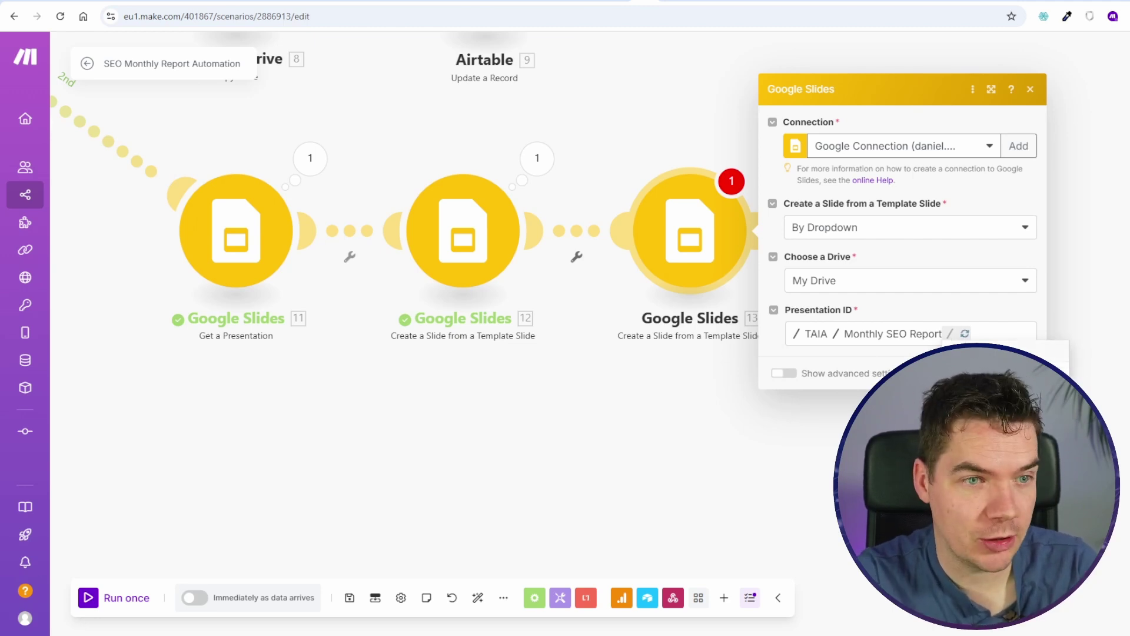
left_click(986, 346)
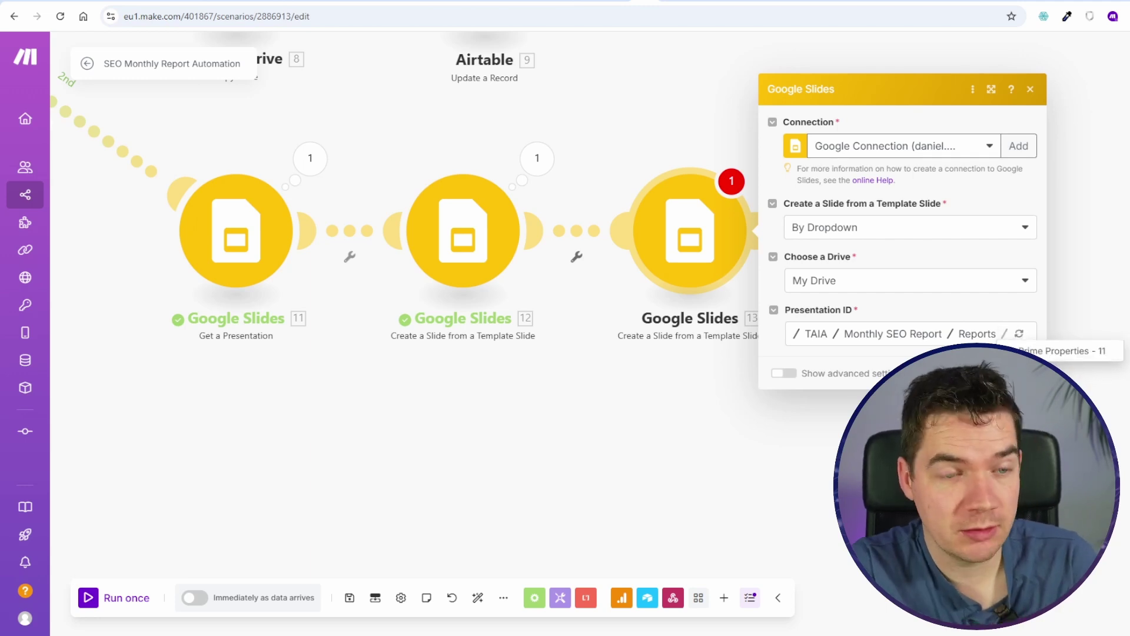
left_click(995, 351)
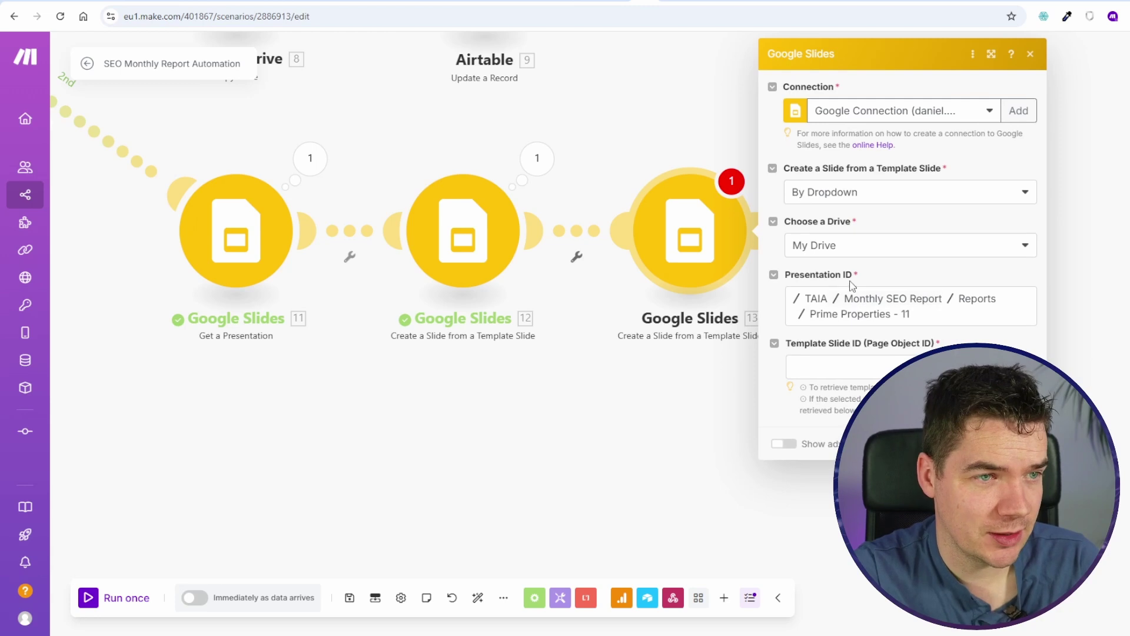
left_click(875, 366)
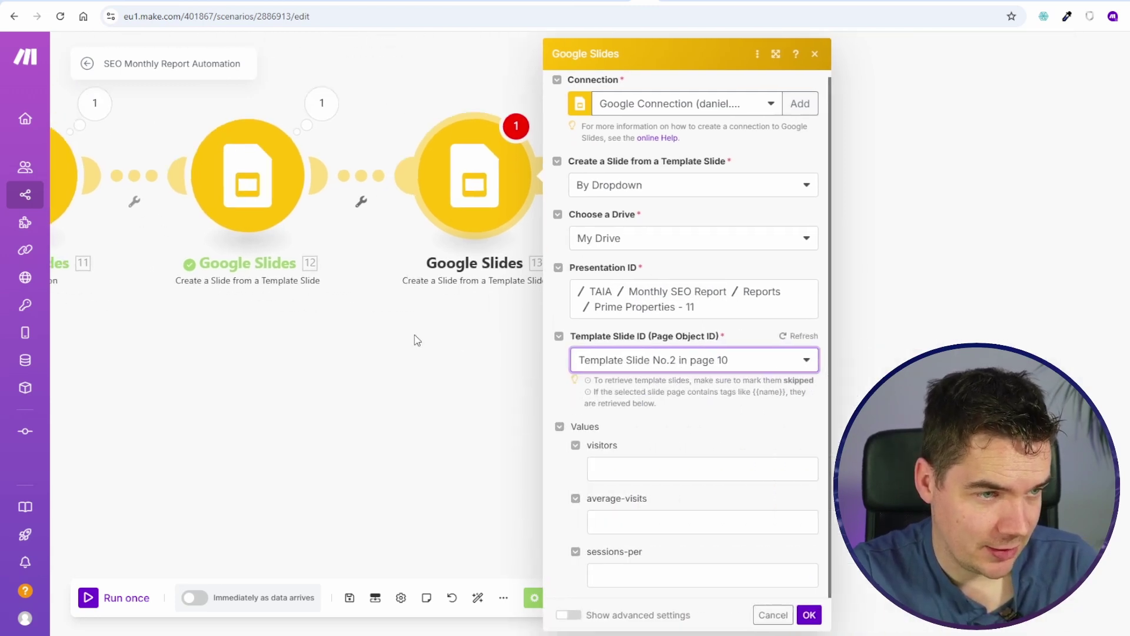
Step: Map Users, Averge Session Duration and Views per Session to visitors, average-visits and sessions-per, then save
left_click(520, 469)
scroll(848, 412, "down", 3)
left_click(764, 463)
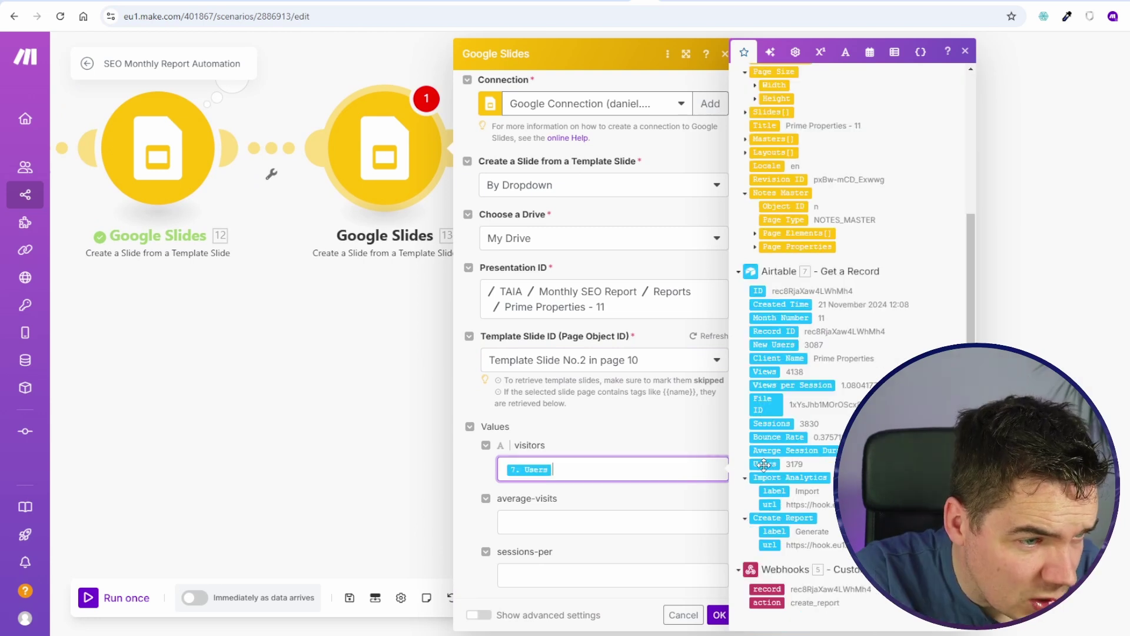
left_click(551, 522)
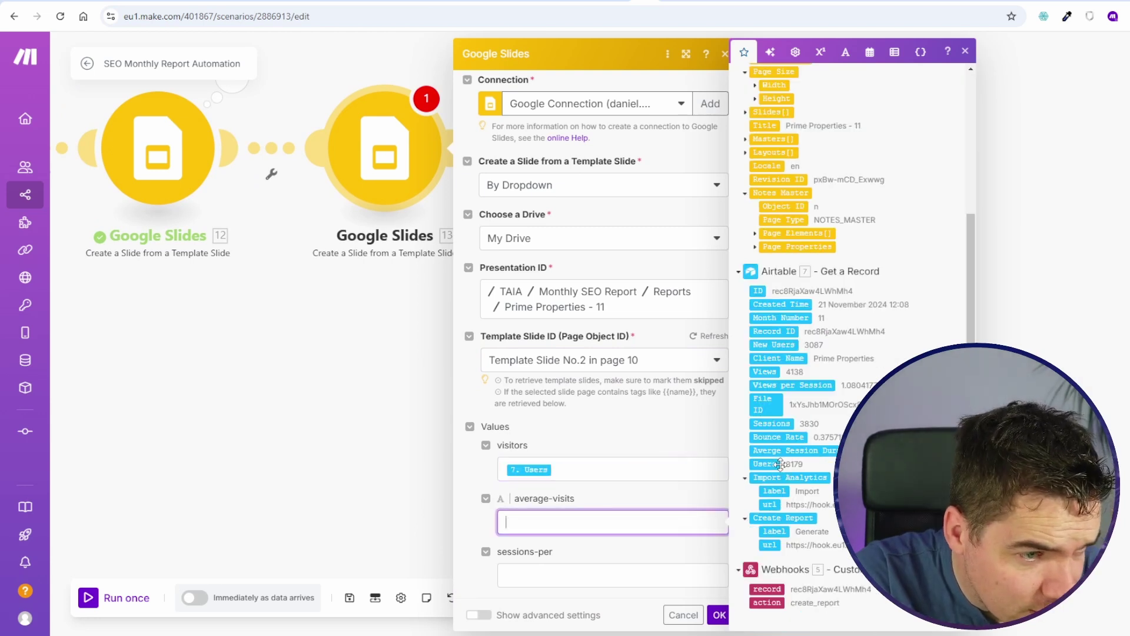
key("ctrl+shift+Tab")
key("ctrl+Tab")
key("ctrl+Tab")
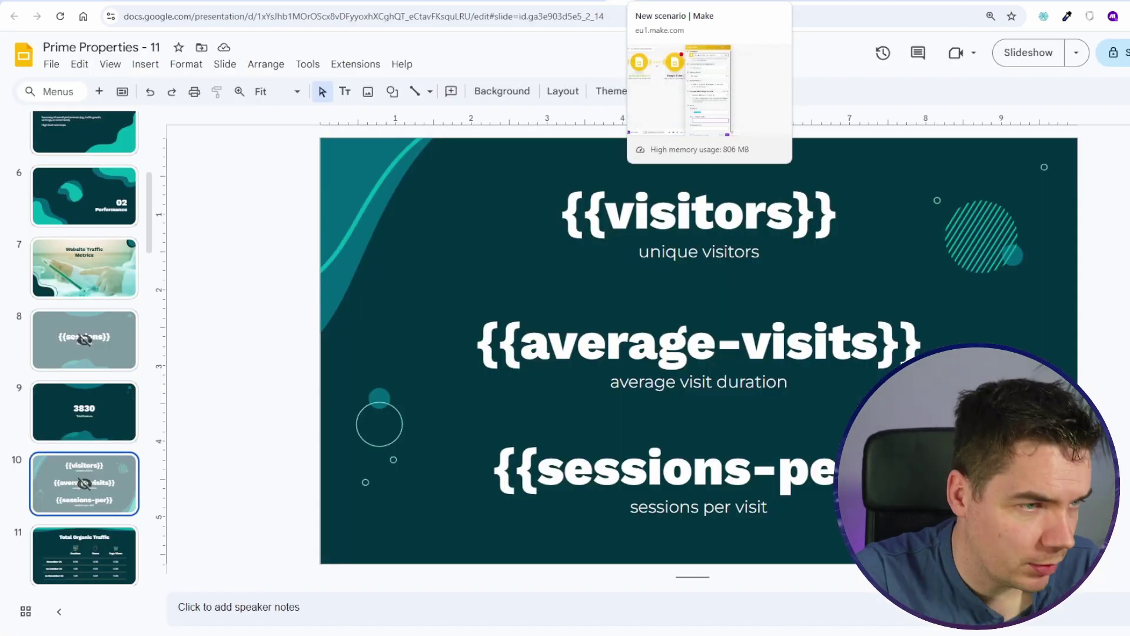
key("ctrl+shift+Tab")
left_click(786, 450)
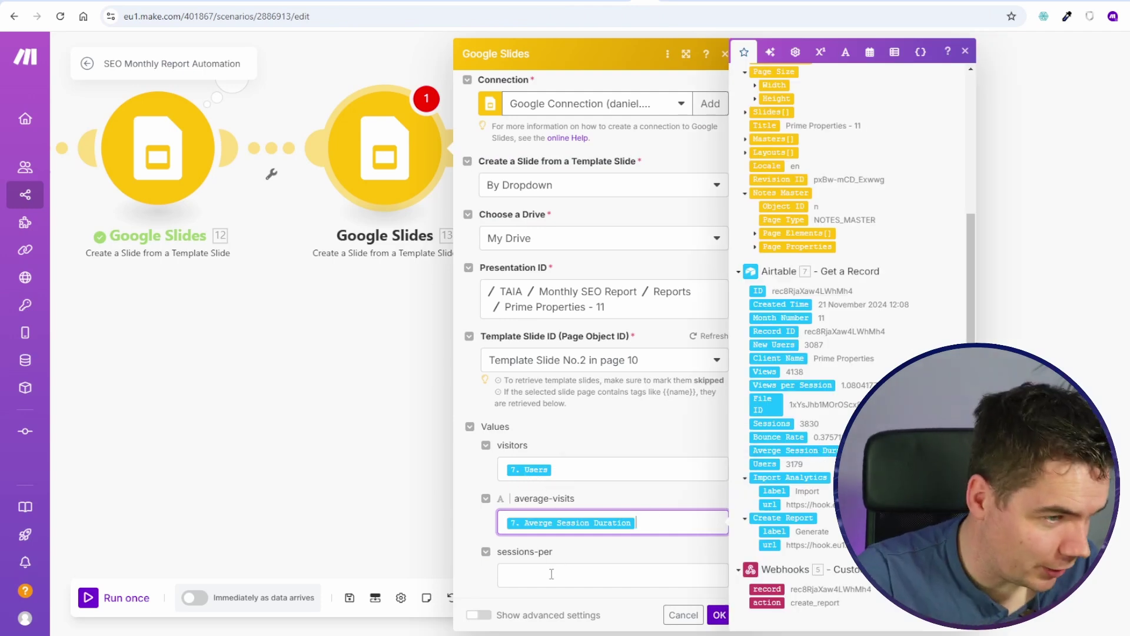
left_click(529, 575)
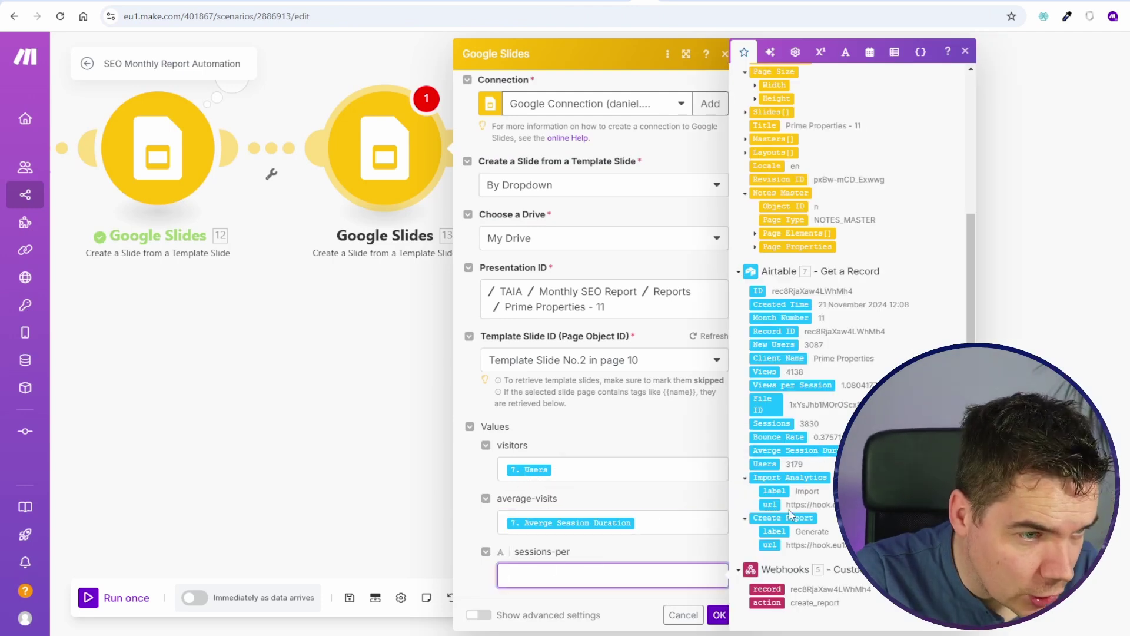
left_click(811, 386)
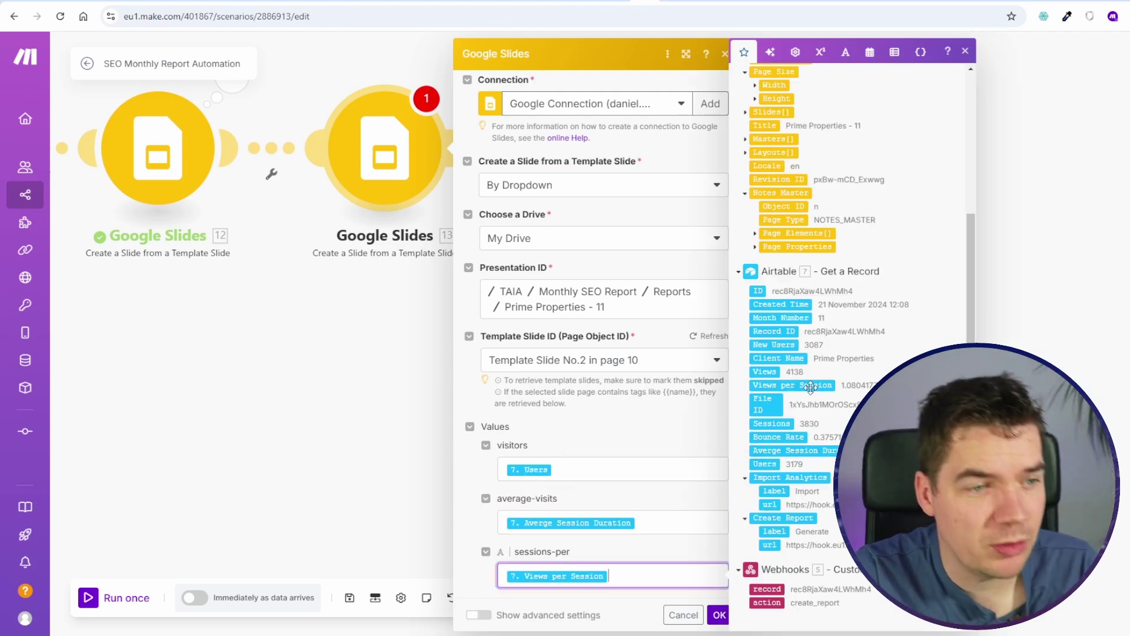
left_click(719, 615)
Step: Reopen the new slide module's settings and compare them against the Airtable base and slide deck
key("ctrl+Tab")
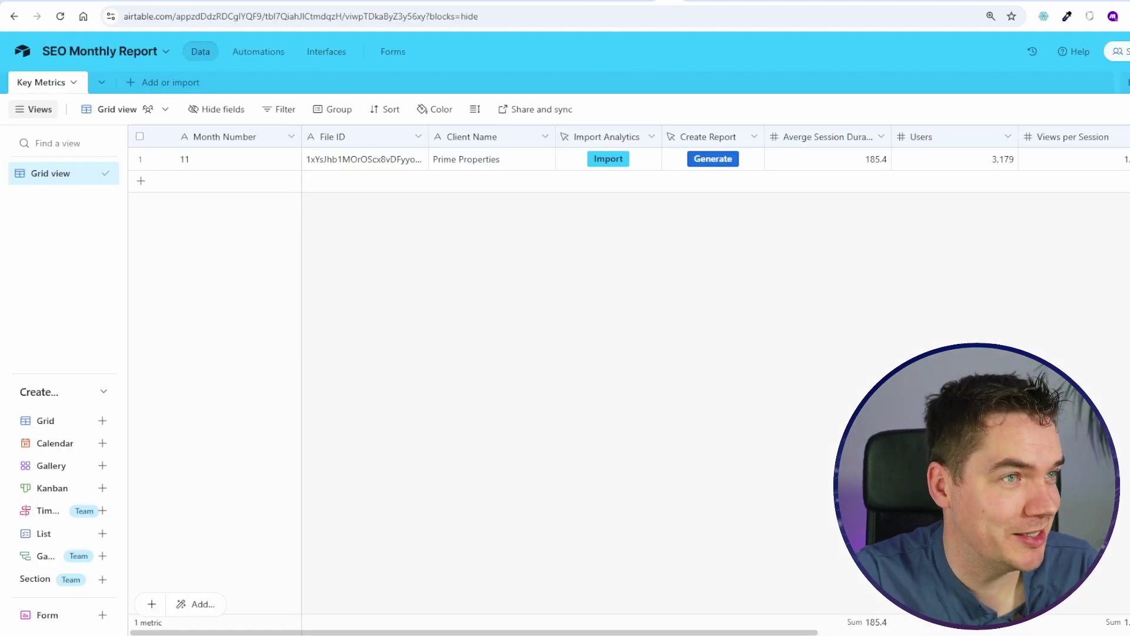
key("ctrl+shift+Tab")
left_click(532, 253)
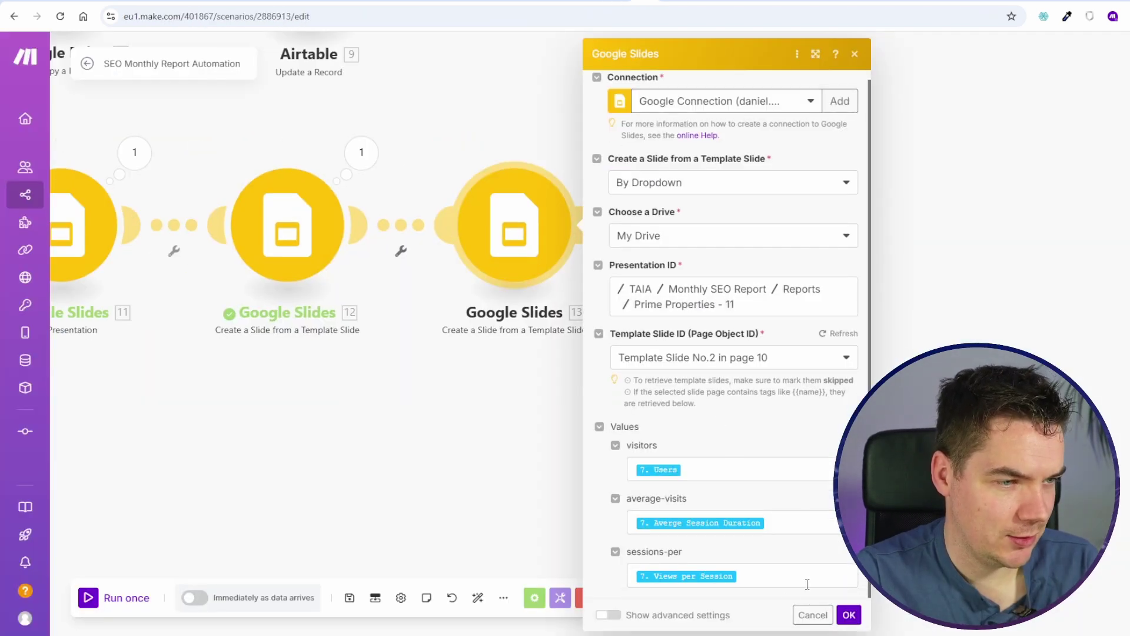
scroll(807, 584, "down", 3)
left_click(701, 1)
left_click(671, 1)
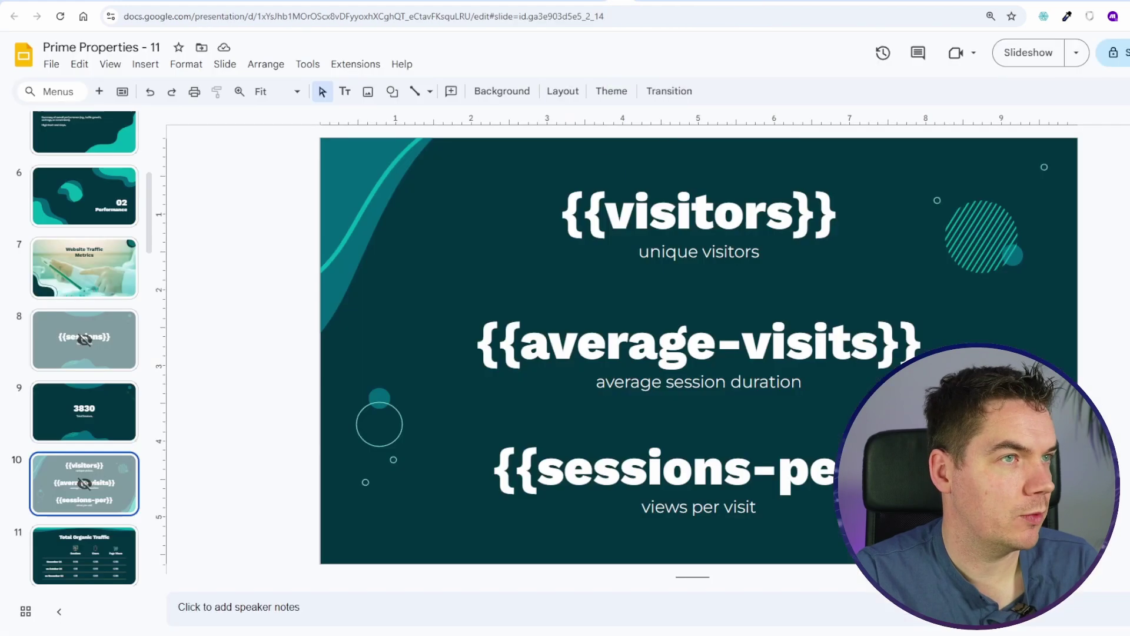
Step: Confirm the slide module, save the scenario and start a single run
left_click(671, 1)
left_click(645, 1)
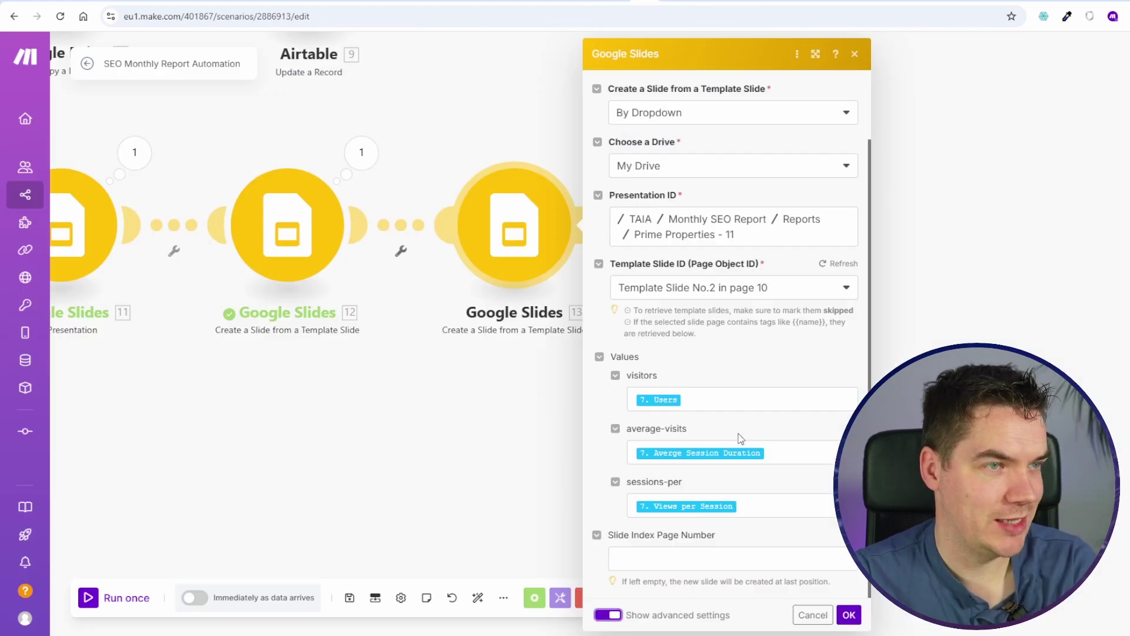
left_click(849, 614)
left_click(350, 598)
left_click(91, 605)
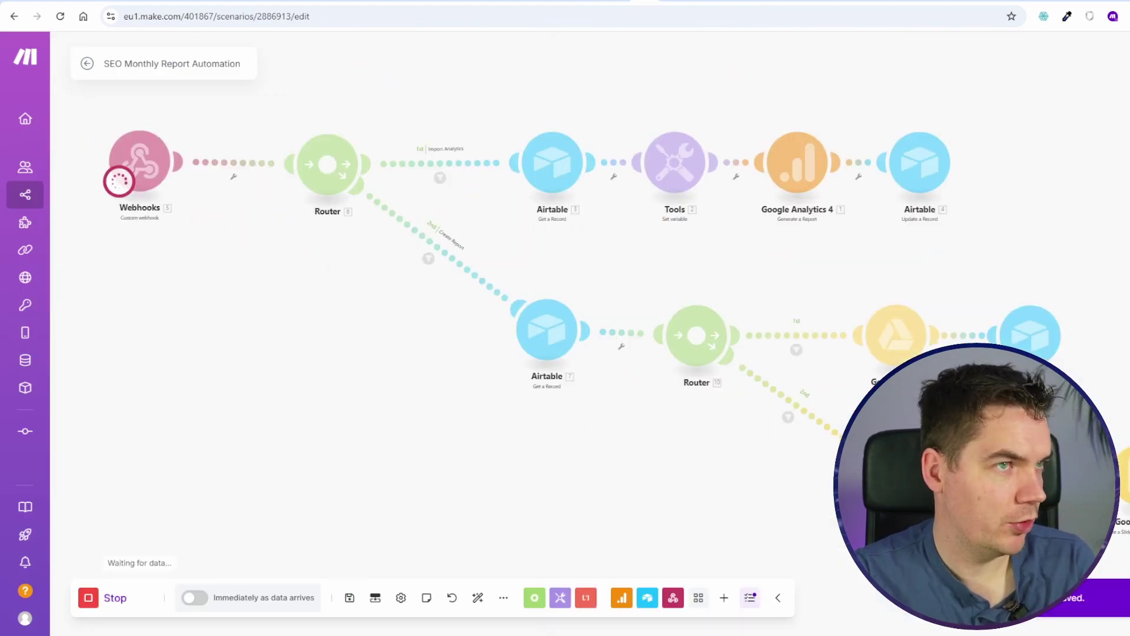
Step: Trigger Generate from Airtable and view the newly generated slides in the presentation
left_click(671, 1)
left_click(714, 167)
left_click(635, 1)
left_click(607, 1)
scroll(98, 415, "down", 3)
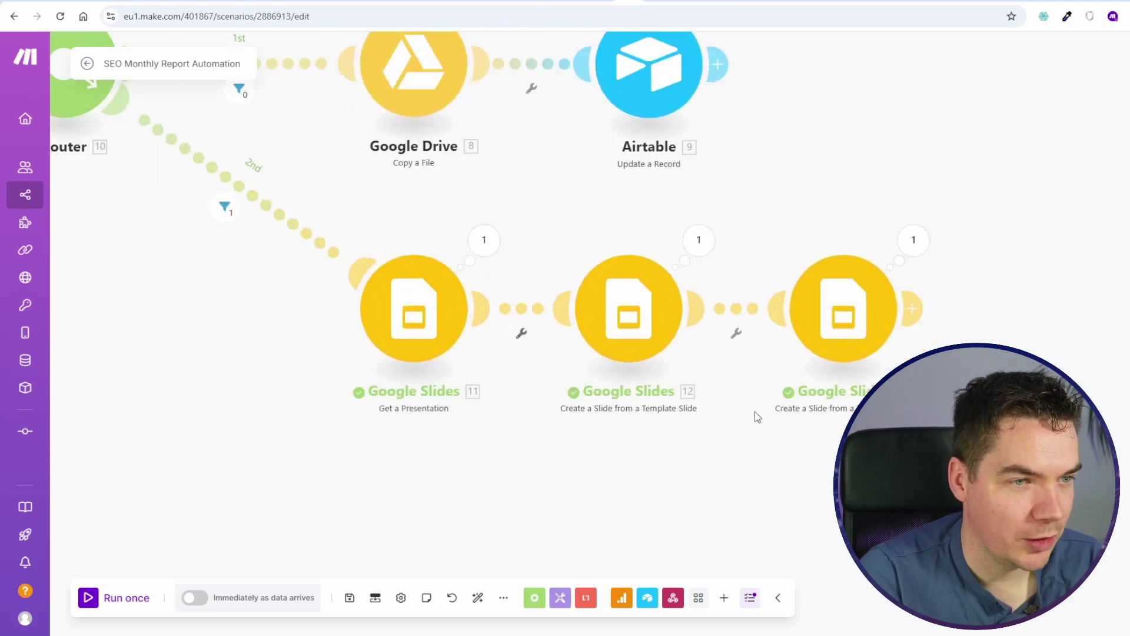
Step: Open slide module 13 and copy the formatNumber example from the rounding-decimals forum thread
left_click(821, 312)
left_click(601, 449)
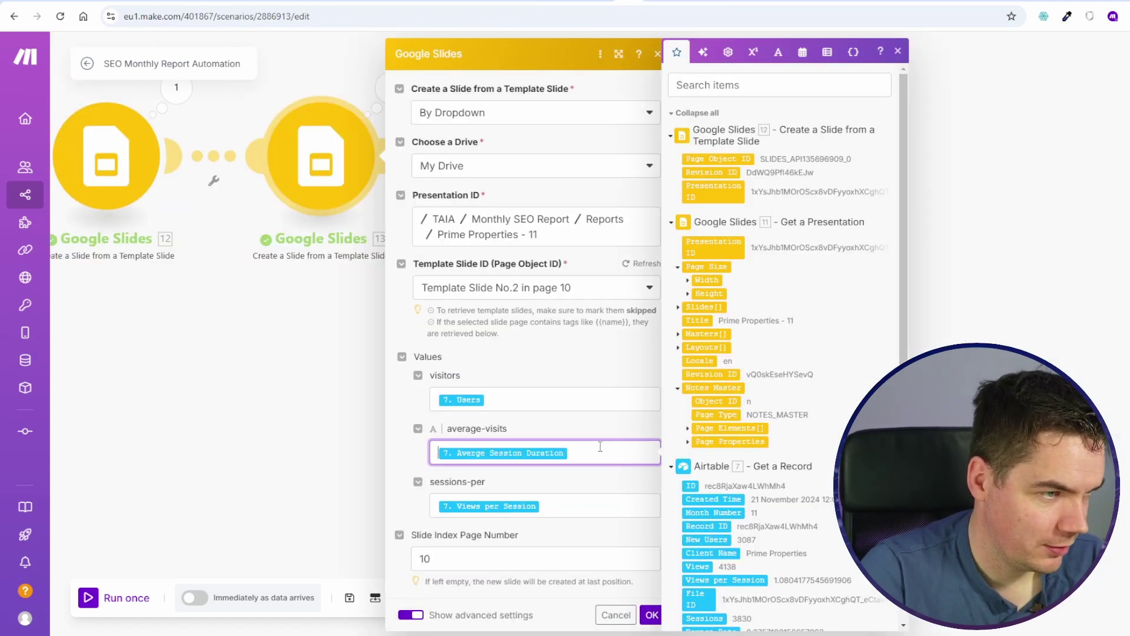
left_click(753, 52)
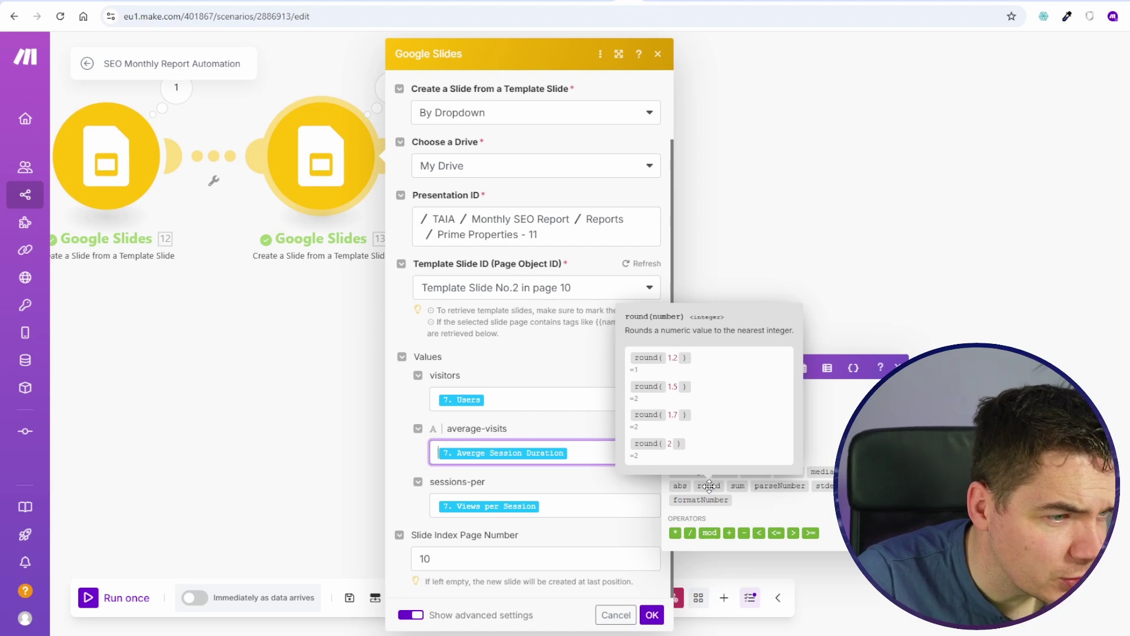
key("ctrl+Tab")
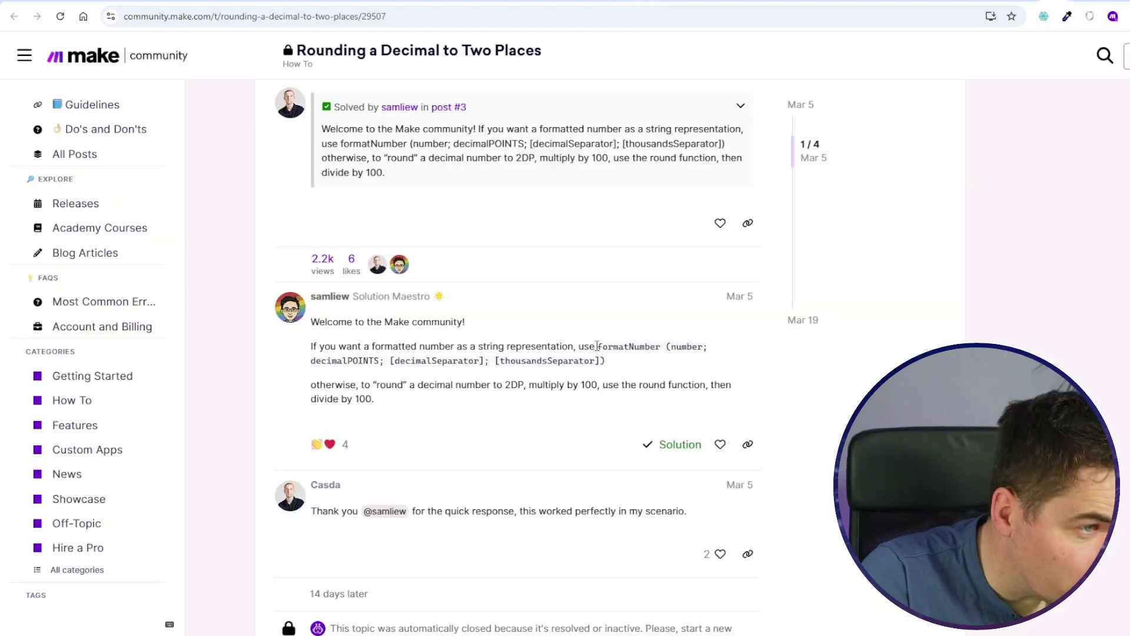
left_click_drag(598, 345, 605, 361)
key("ctrl+c")
key("ctrl+Tab")
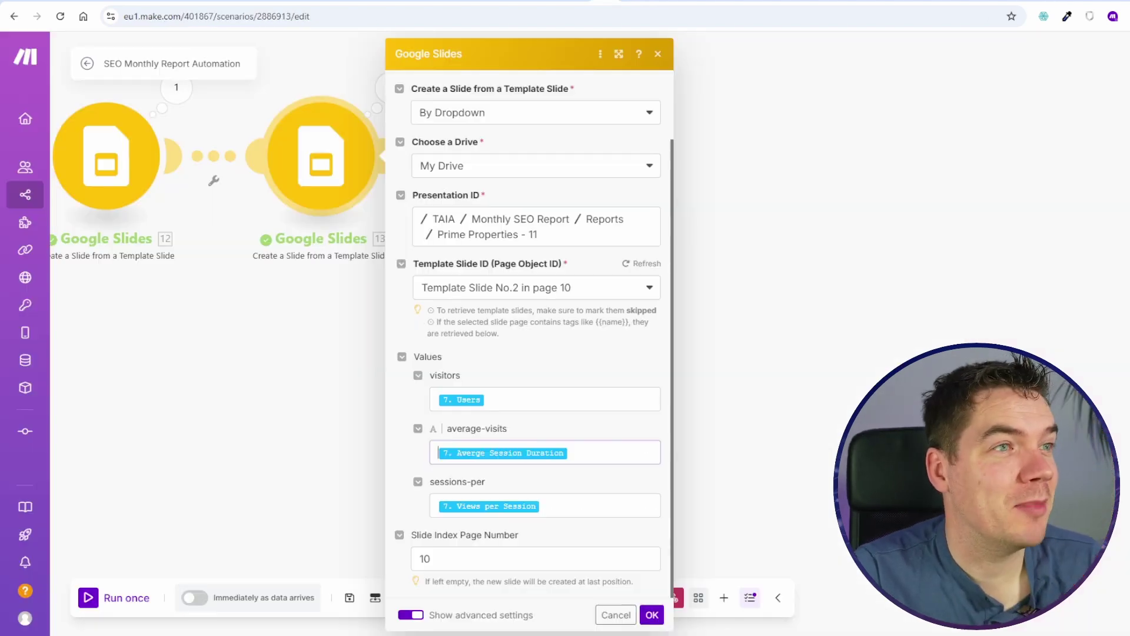
Step: Set average-visits to formatNumber(Average Session Duration; 2; .; ,) and save the module
left_click(595, 451)
key("ctrl+v")
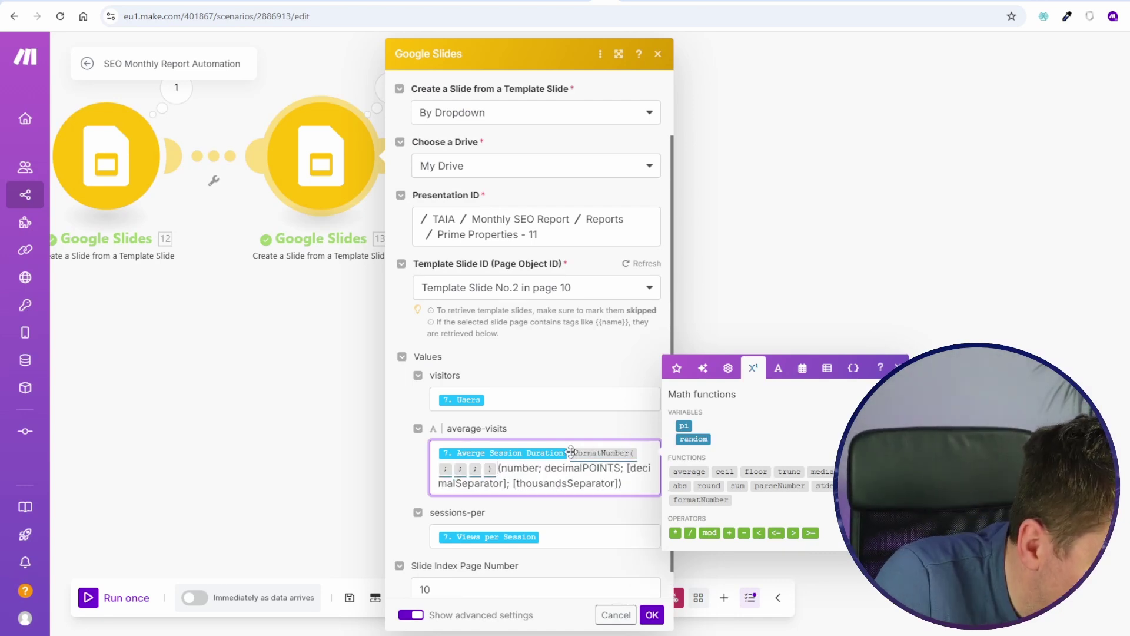
key("BackSpace")
left_click(534, 458)
key("ctrl+v")
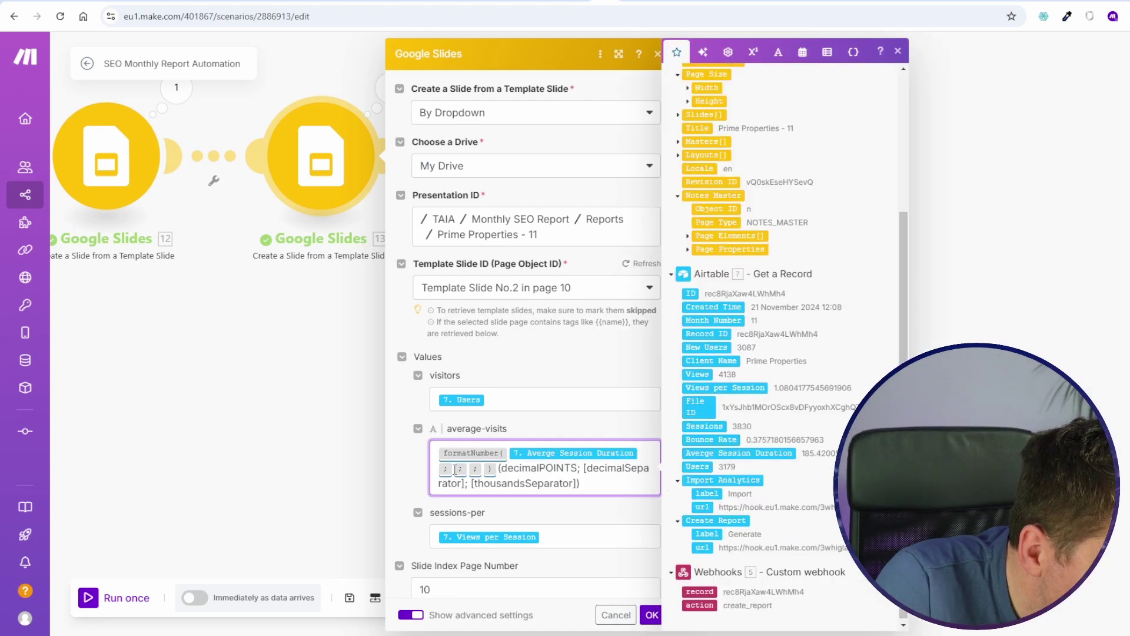
type("2")
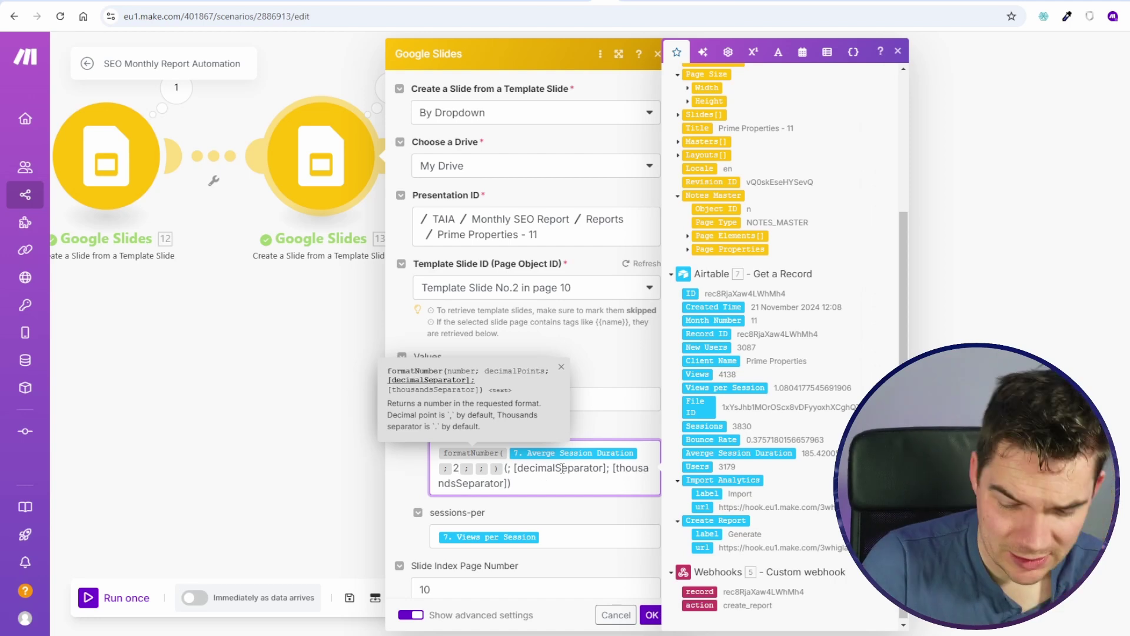
type(".")
key("Right")
type(",")
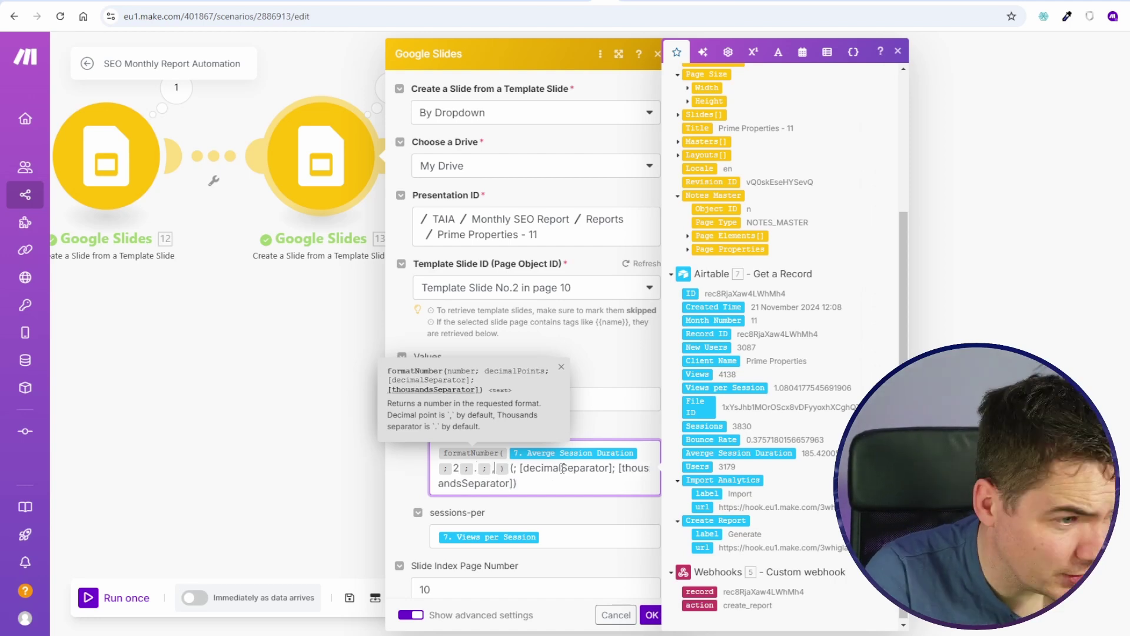
left_click_drag(519, 482, 508, 469)
key("BackSpace")
left_click(652, 615)
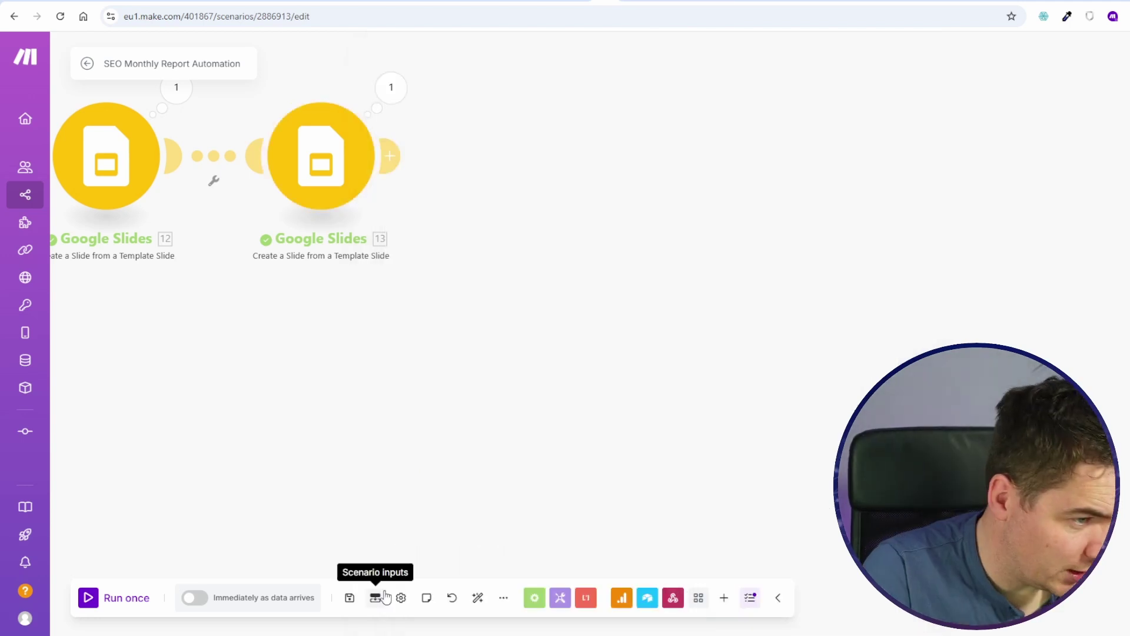
Step: Rerun the scenario and check the new slide shows rounded 185.42 and 1.08 figures
scroll(276, 532, "down", 2)
left_click(117, 597)
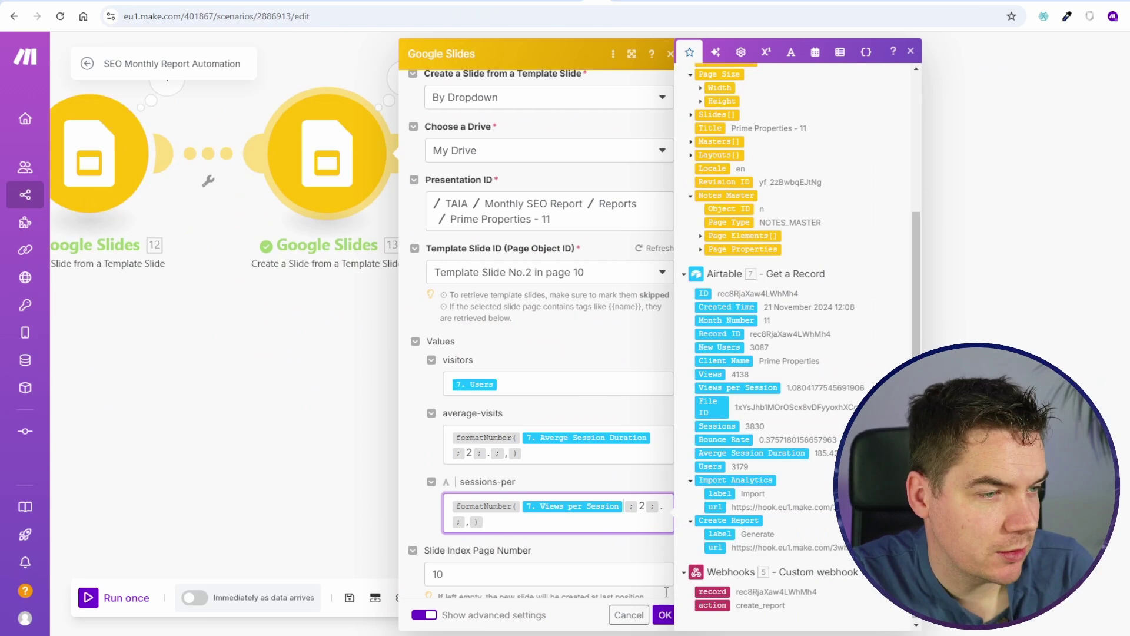
left_click(665, 614)
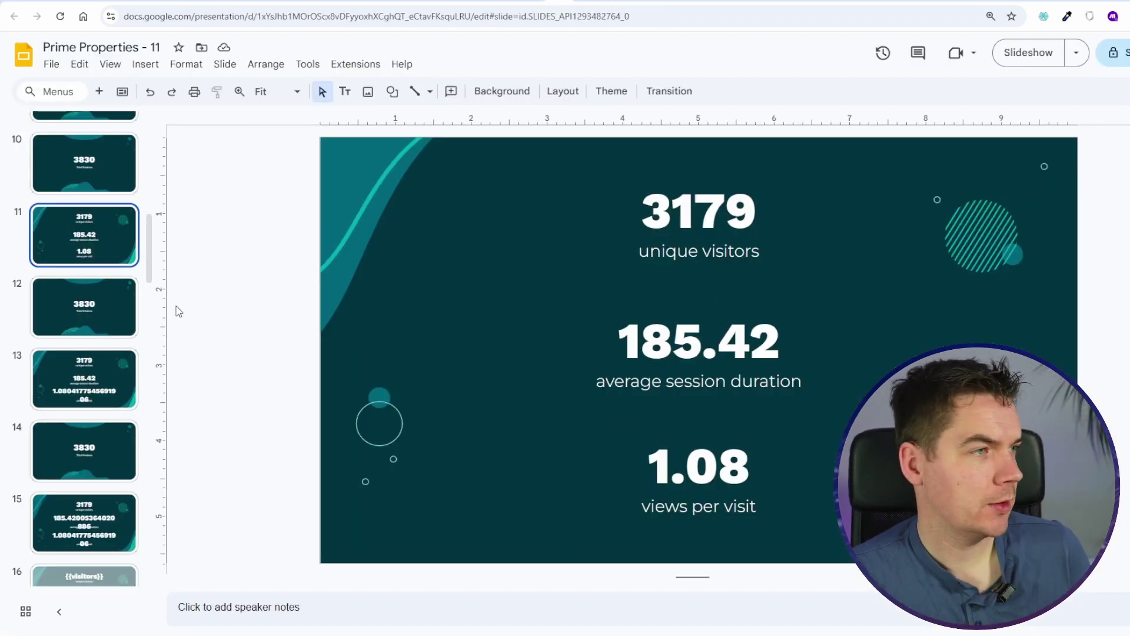
scroll(515, 422, "up", 1)
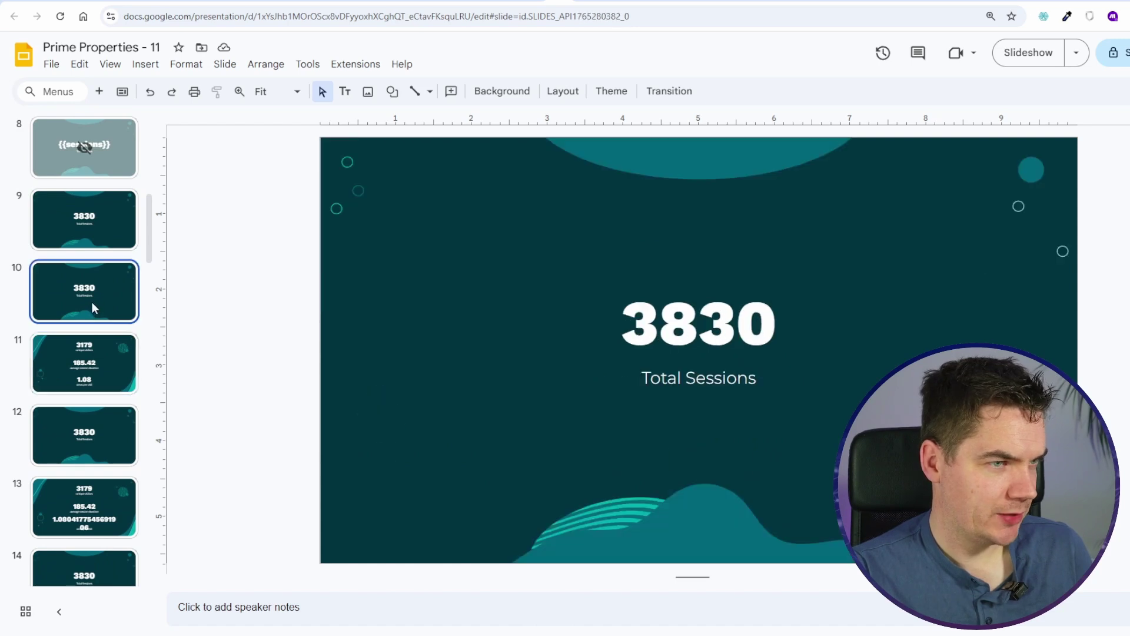
left_click(94, 362)
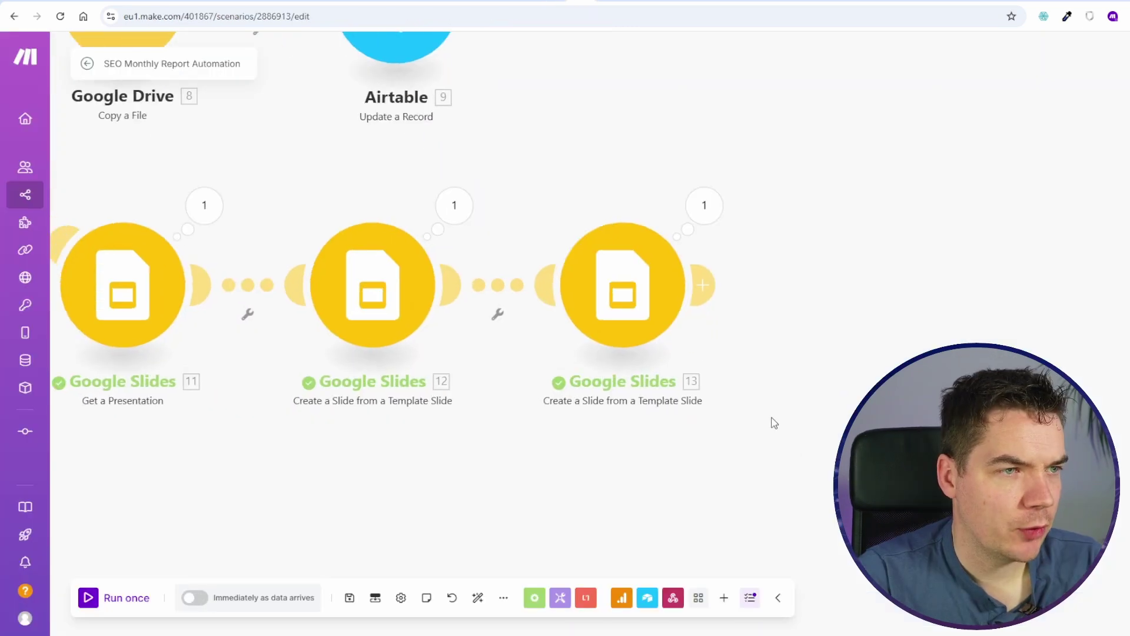
left_click_drag(774, 423, 552, 426)
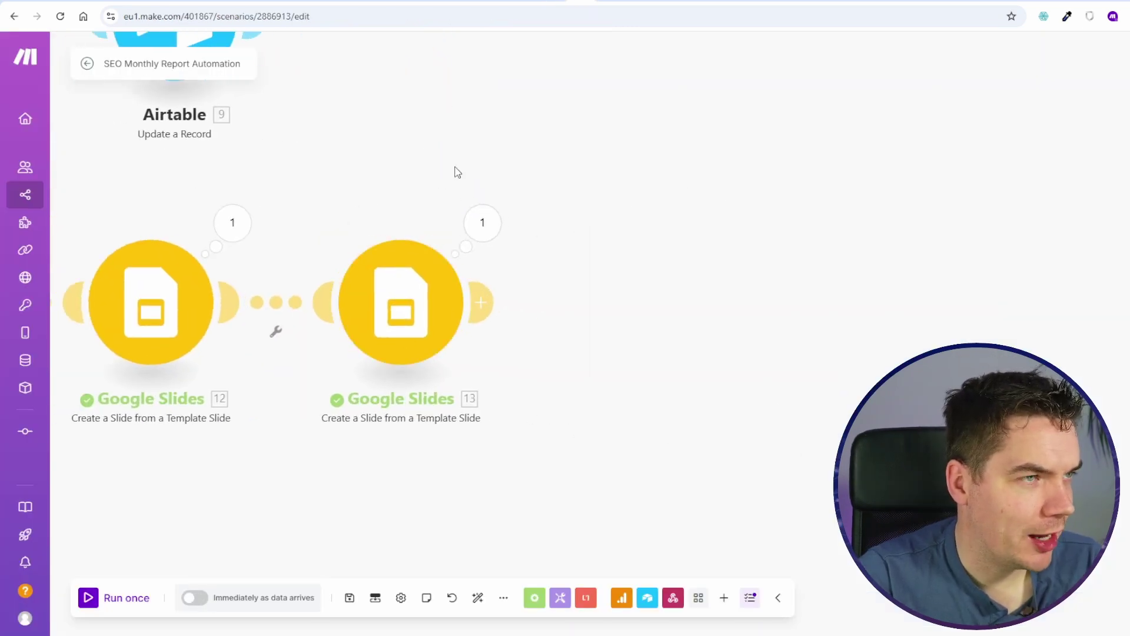
Step: Review module 13's options for choosing the template slide
left_click(433, 307)
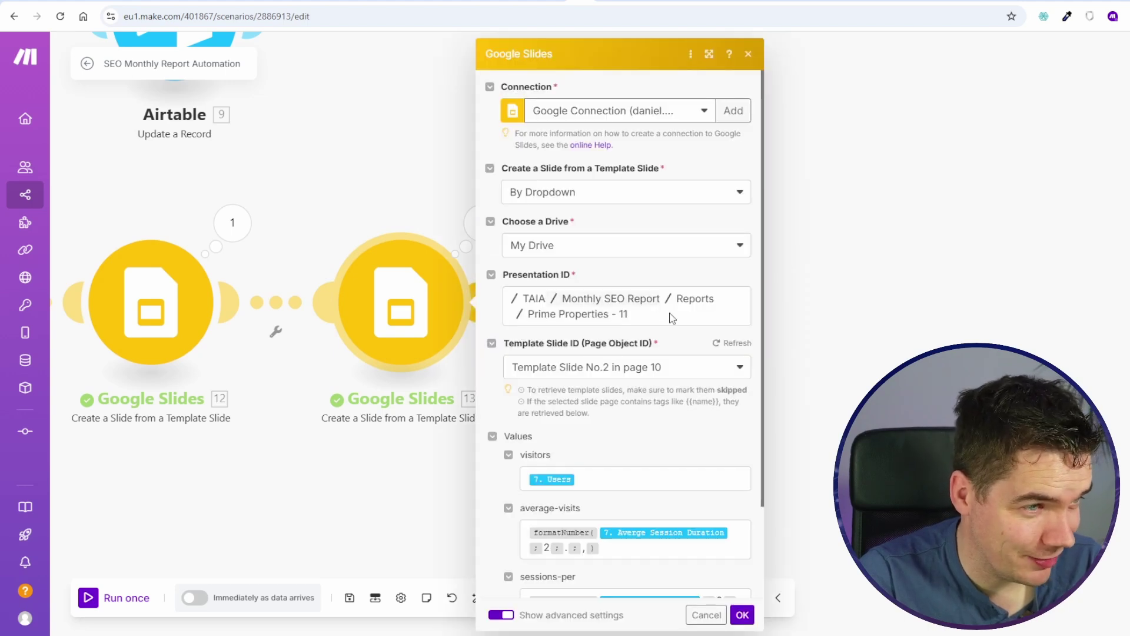
left_click(533, 200)
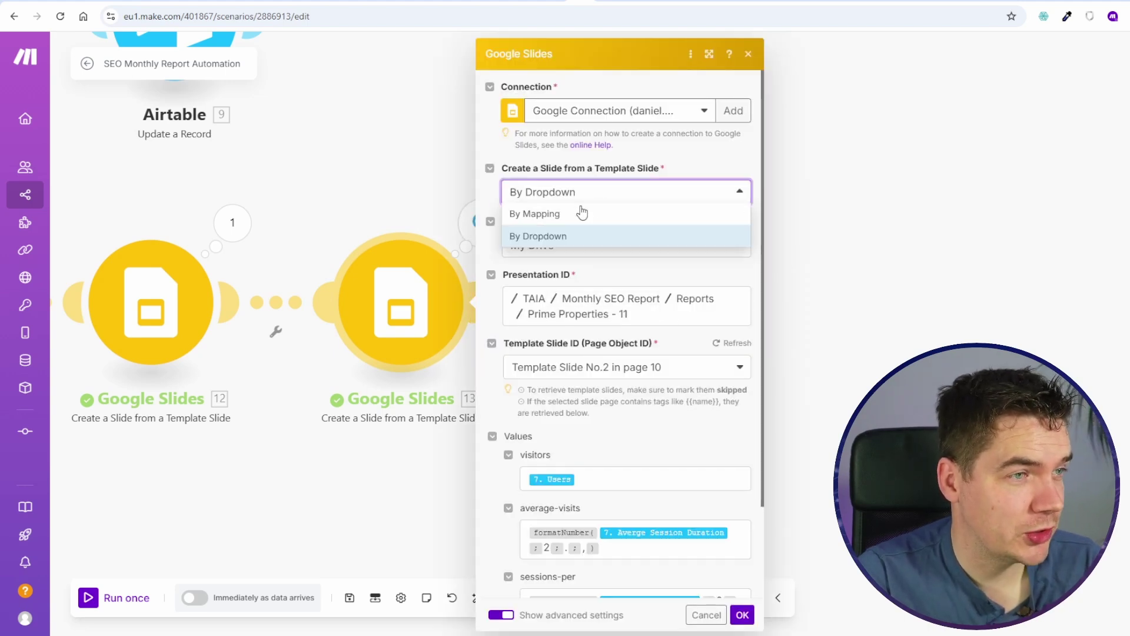
left_click(375, 159)
Step: Add a Google Slides Create a Slide from a Template Slide module after module 13, set to By Mapping
left_click(486, 301)
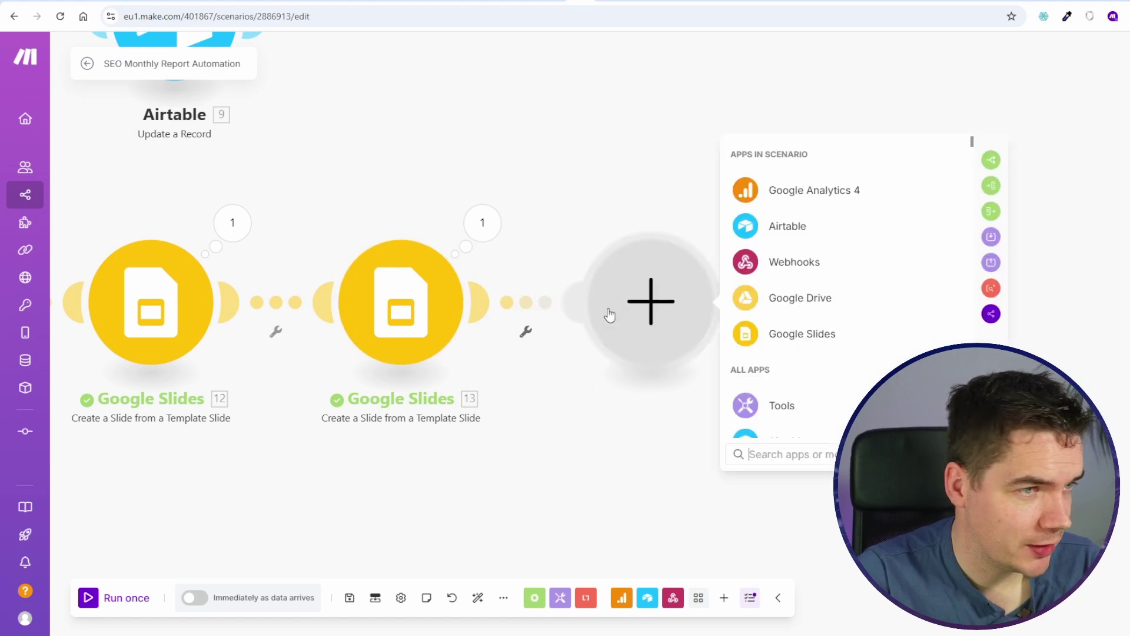
left_click(835, 332)
type("create")
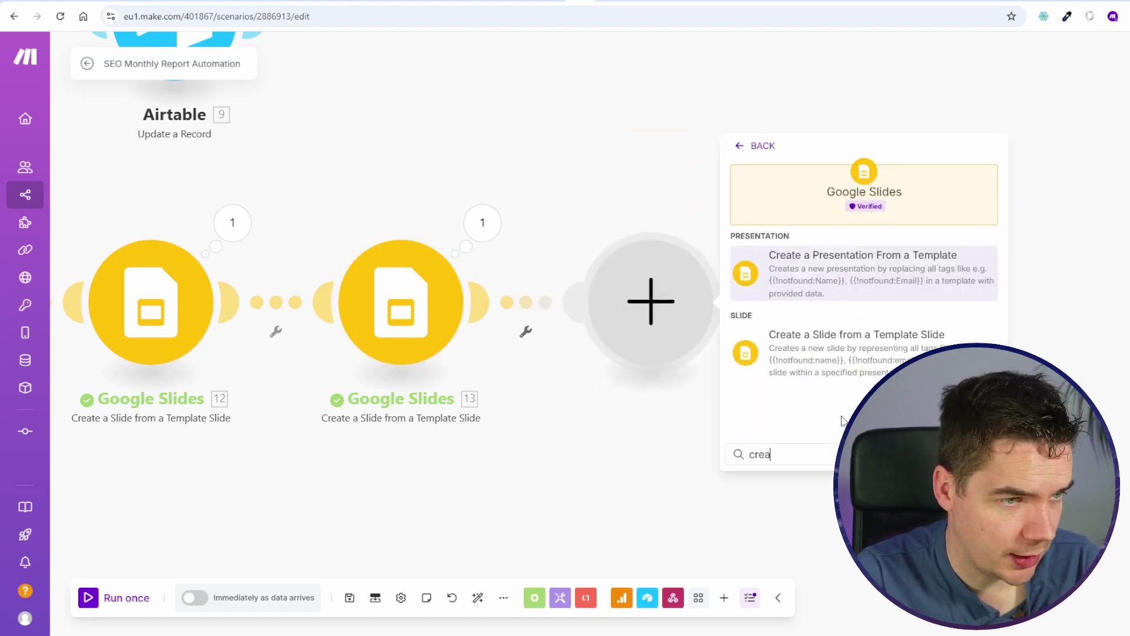
left_click(824, 336)
left_click(824, 318)
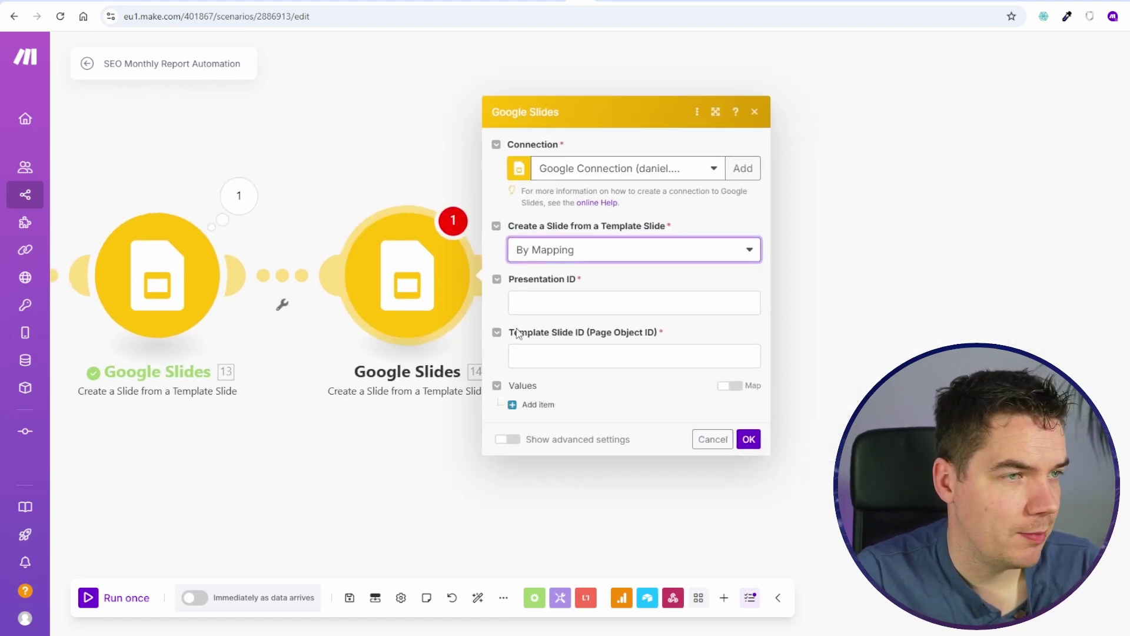
left_click(618, 300)
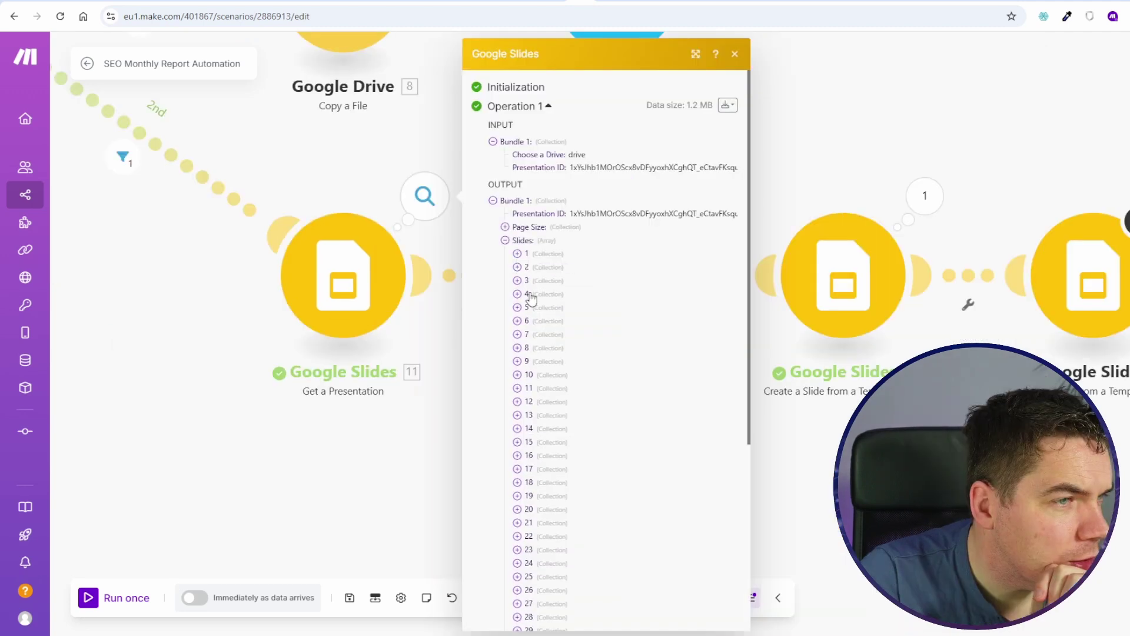
left_click(529, 293)
left_click(529, 292)
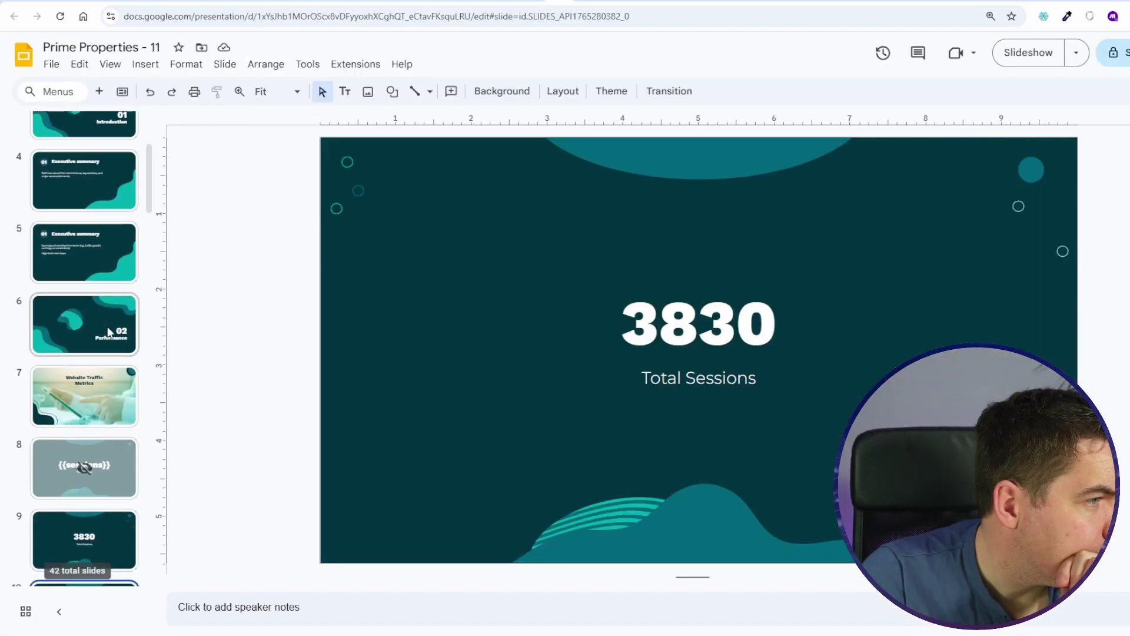
Step: Look up the {{sessions}} template slide's object ID and rerun the Get a Presentation module alone
scroll(108, 331, "down", 1)
left_click(94, 392)
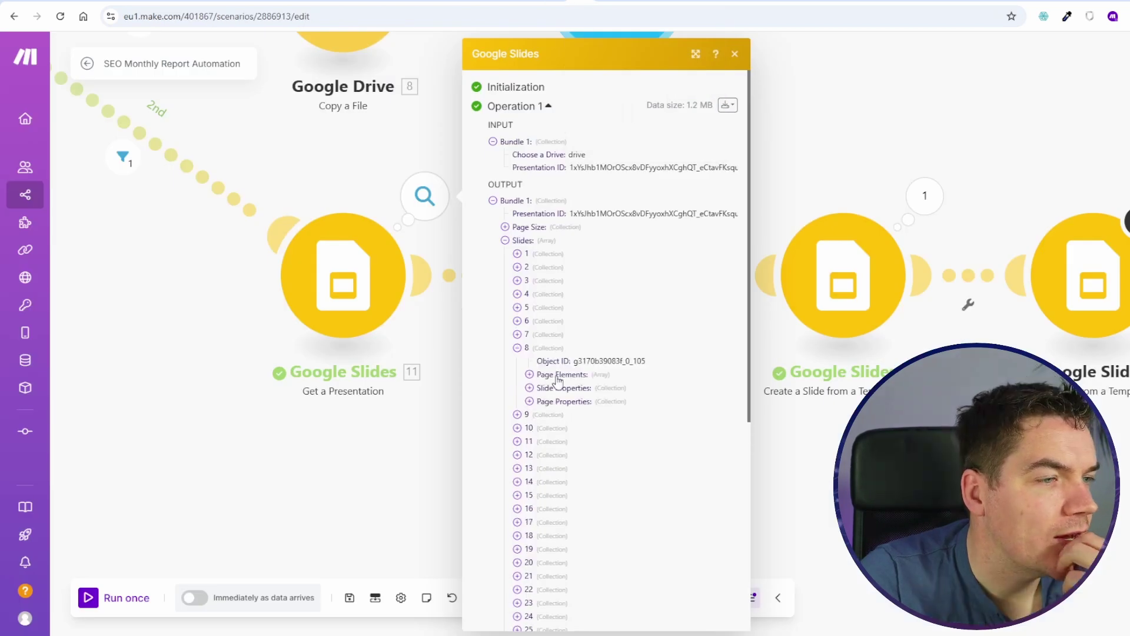
double_click(600, 360)
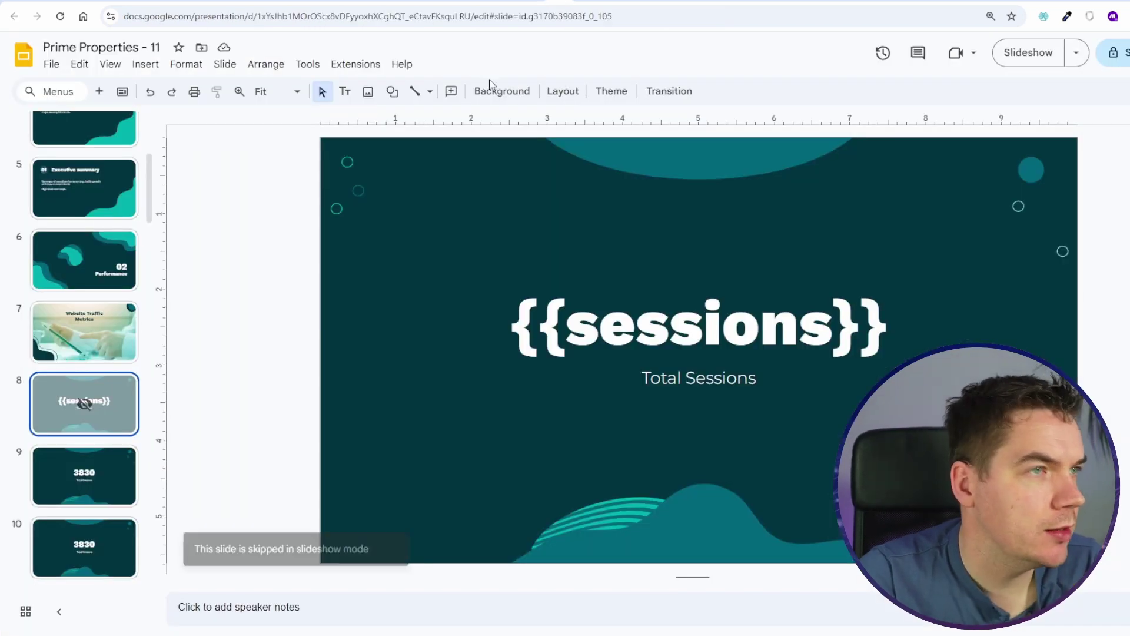
left_click_drag(113, 400, 113, 176)
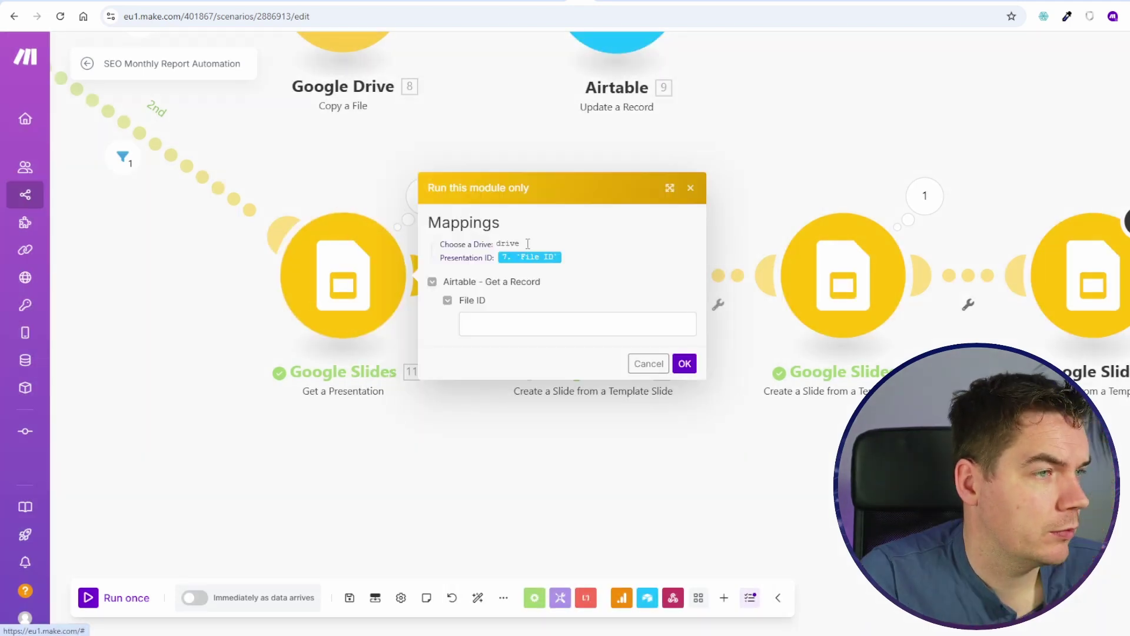
left_click(506, 323)
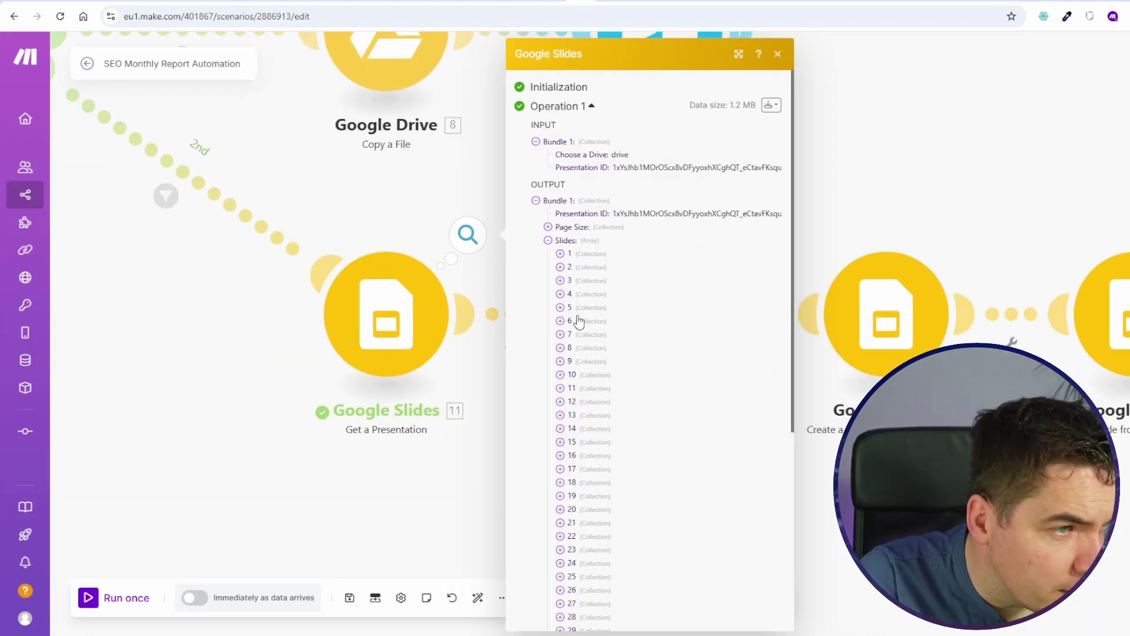
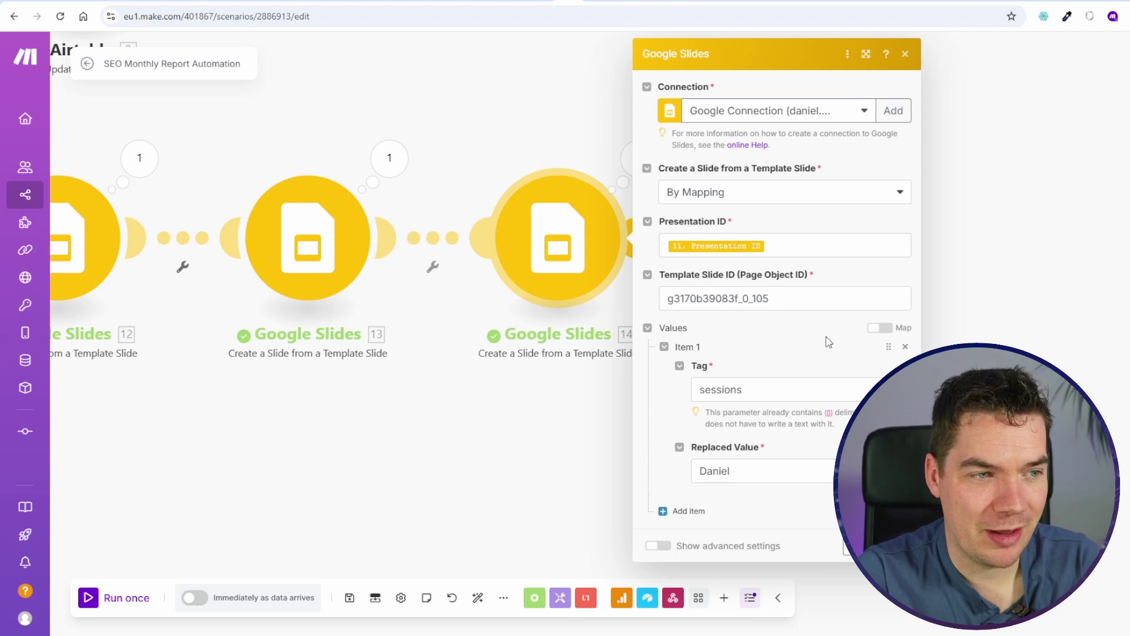
Step: Inspect module 14's downloaded input bundle and its requests array
left_click_drag(582, 105, 470, 140)
left_click(526, 193)
left_click(834, 121)
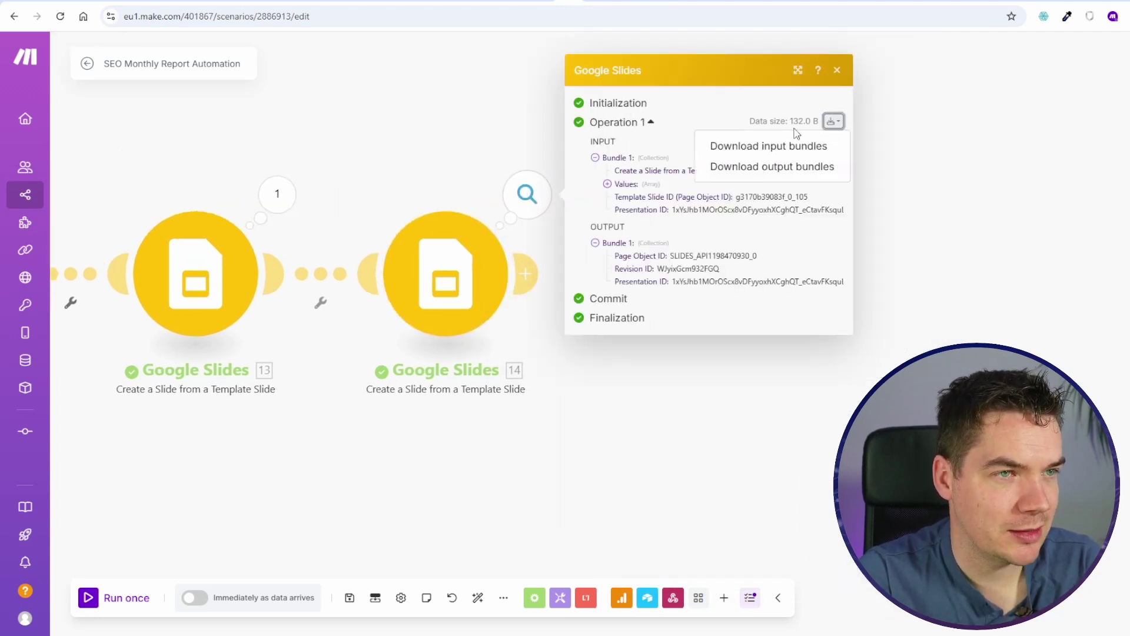
left_click(753, 147)
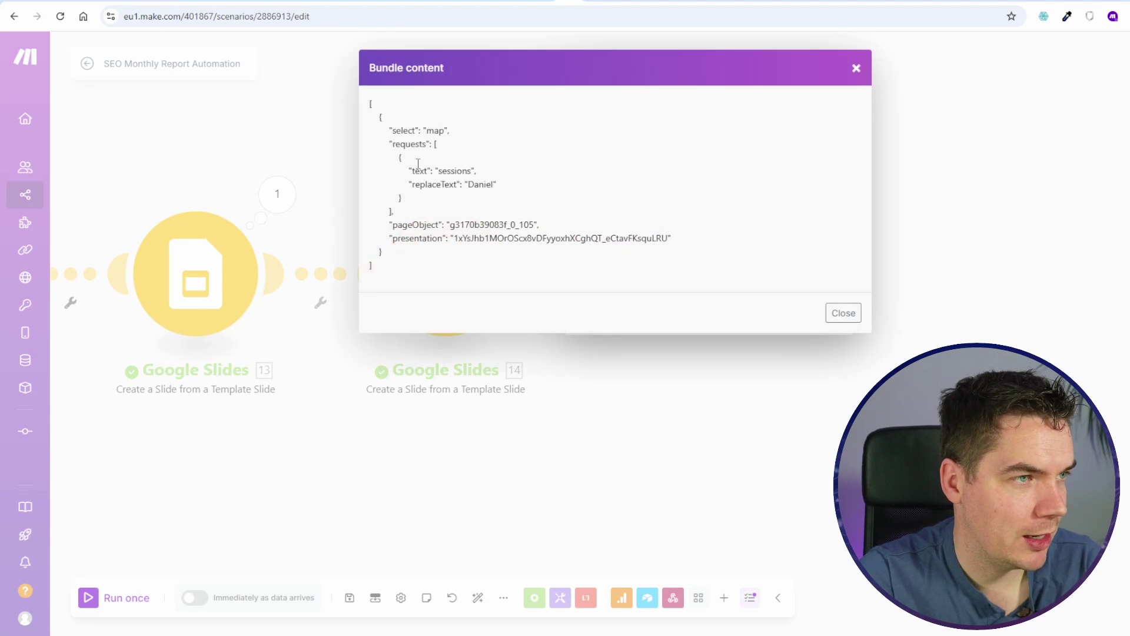
left_click_drag(435, 143, 401, 206)
left_click(843, 313)
Step: Check module 14's Values as raw JSON, revert to structured item fields, and save
left_click(495, 294)
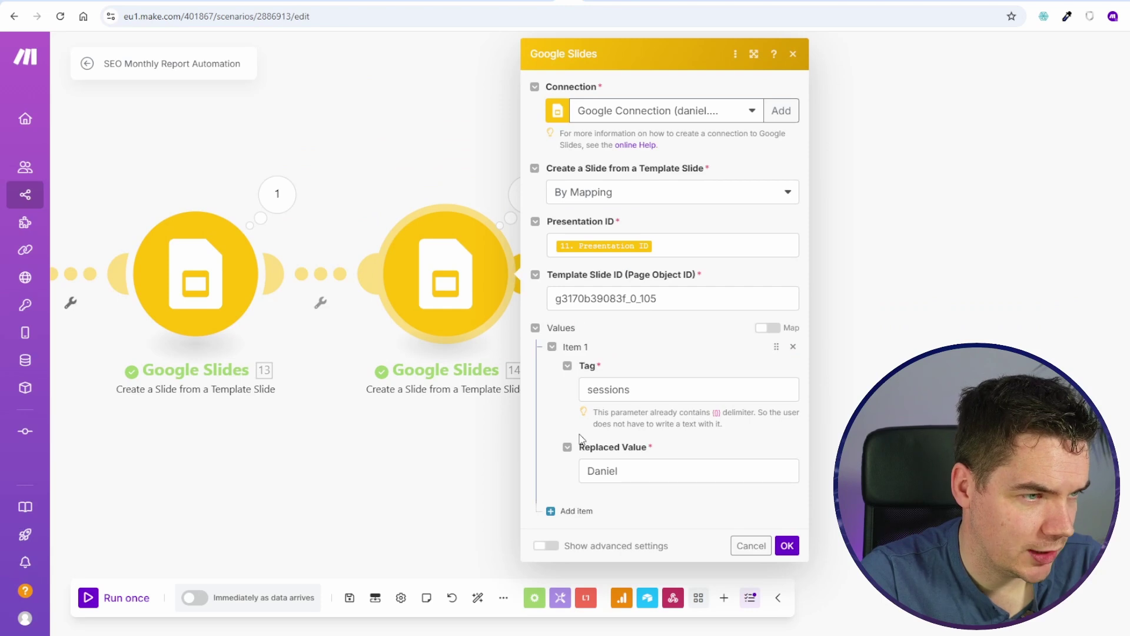
left_click(767, 328)
left_click(613, 400)
key("ctrl+a")
key("Right")
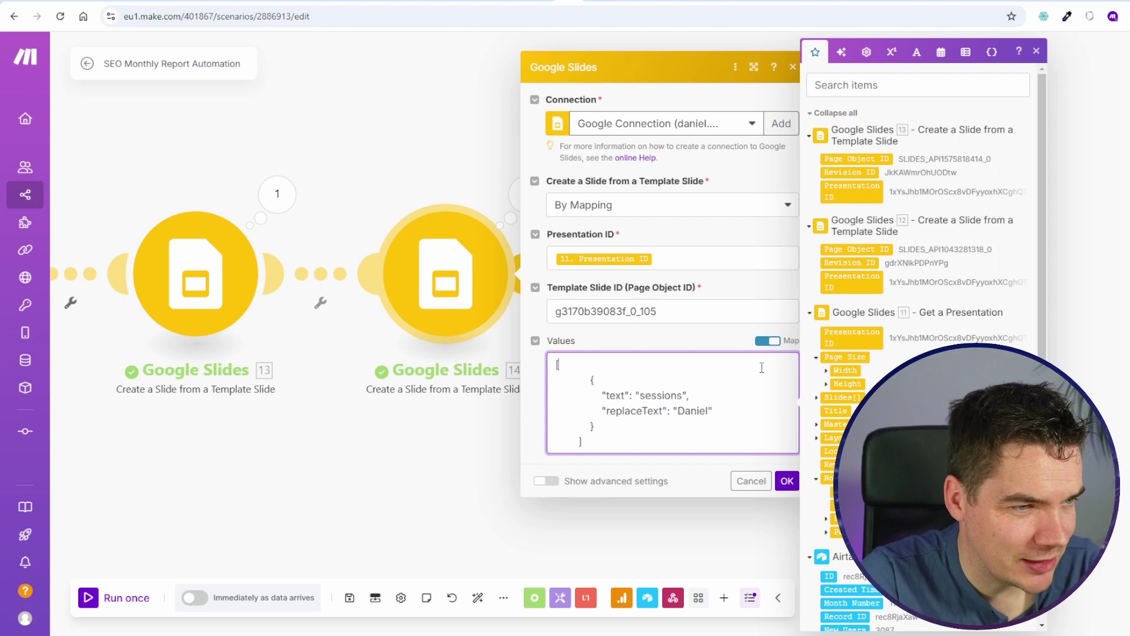
key("ctrl+a")
left_click(767, 341)
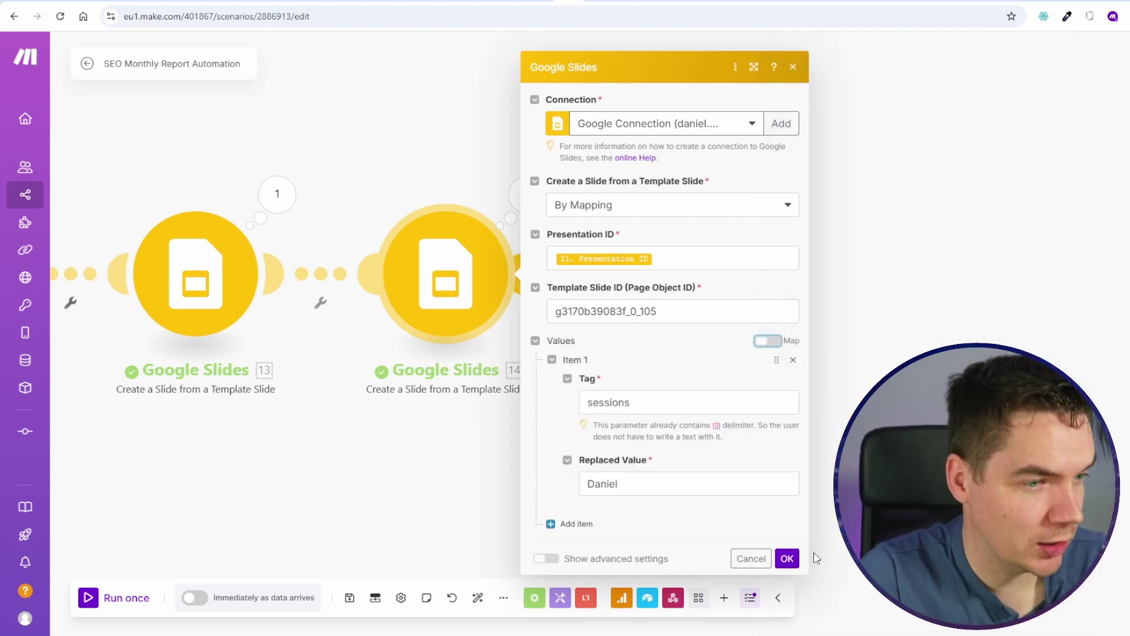
left_click(787, 557)
scroll(422, 469, "down", 5)
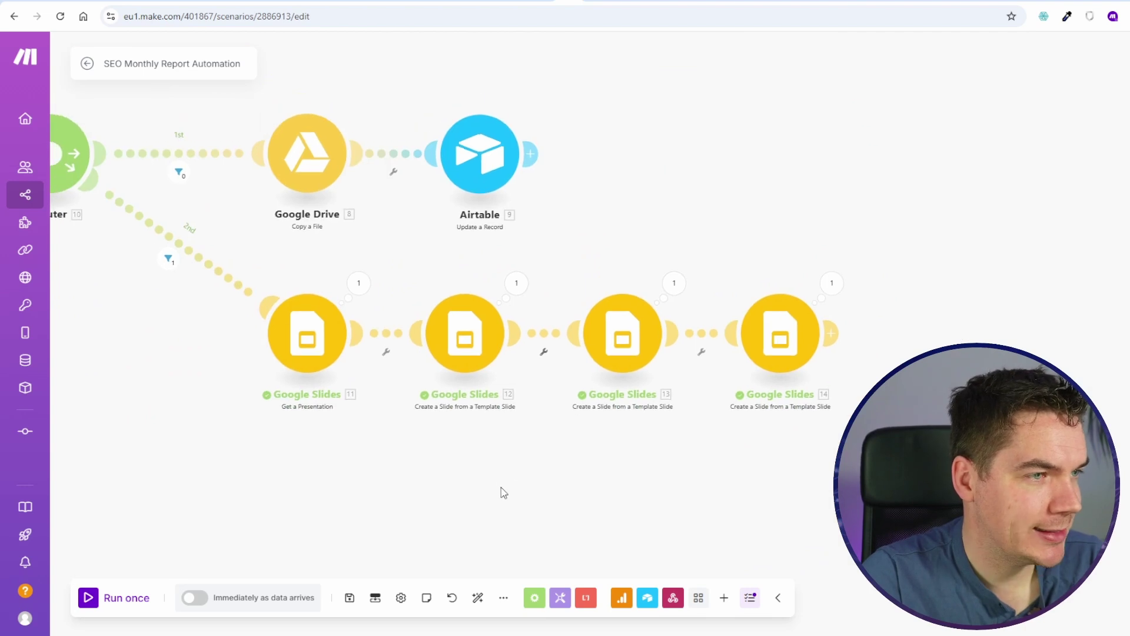
Step: Shift the three later Slides modules right and insert Router 15 on their connection
left_click_drag(832, 441, 457, 269)
left_click_drag(471, 346, 845, 388)
left_click_drag(504, 355, 575, 306)
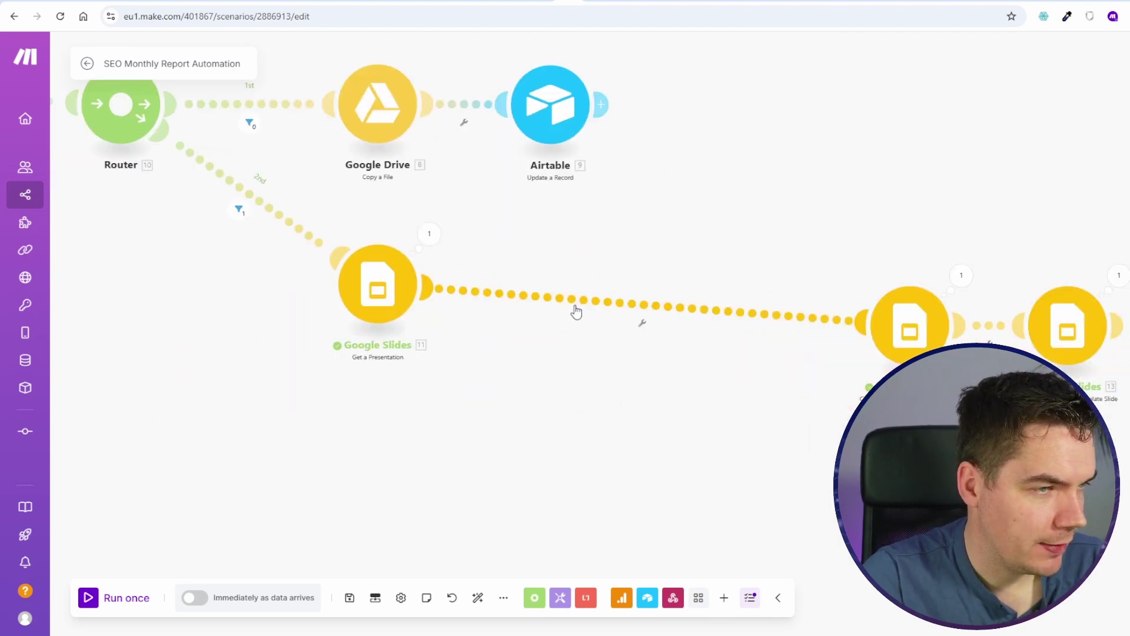
right_click(566, 305)
left_click(638, 372)
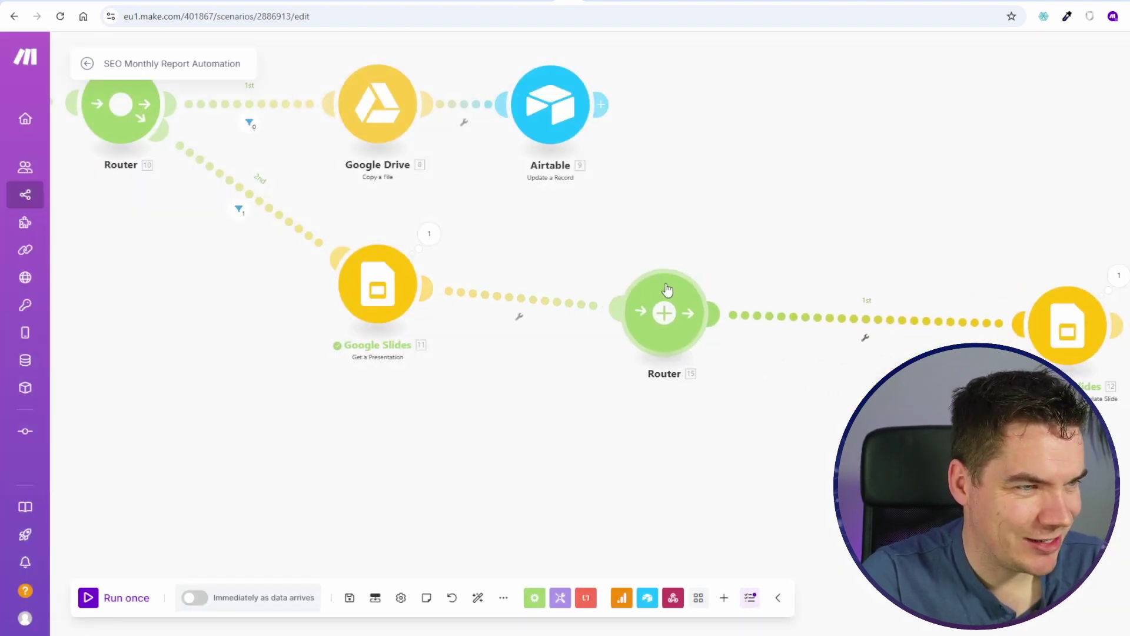
left_click_drag(625, 274, 620, 262)
Step: Move module 12 onto the router's first branch
scroll(377, 210, "down", 1)
left_click_drag(200, 219, 452, 351)
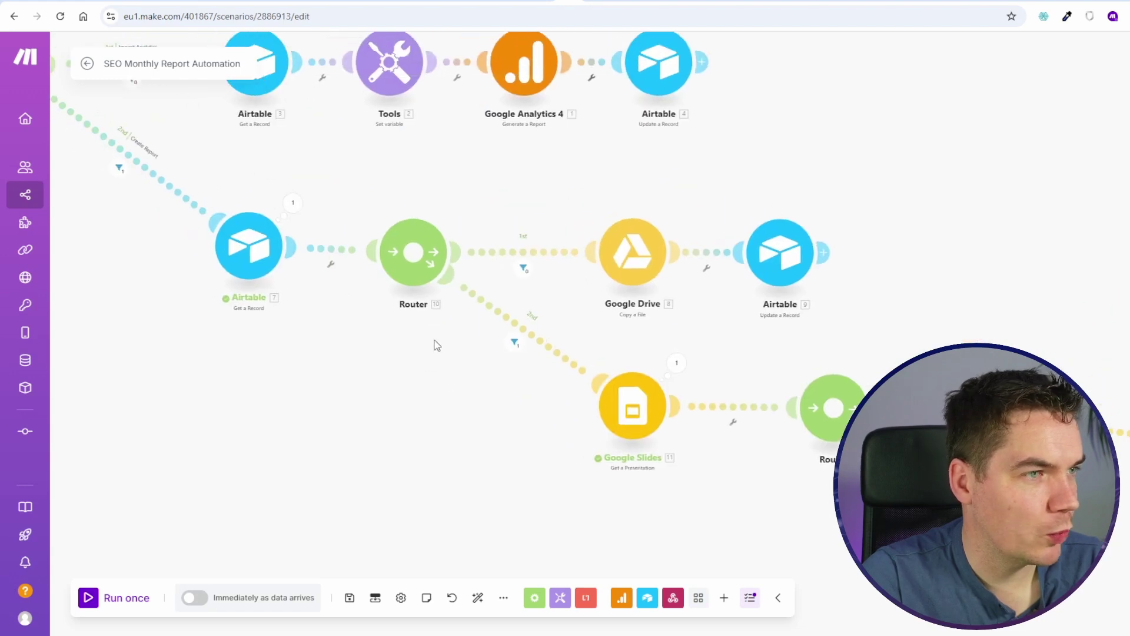
left_click_drag(327, 272, 538, 408)
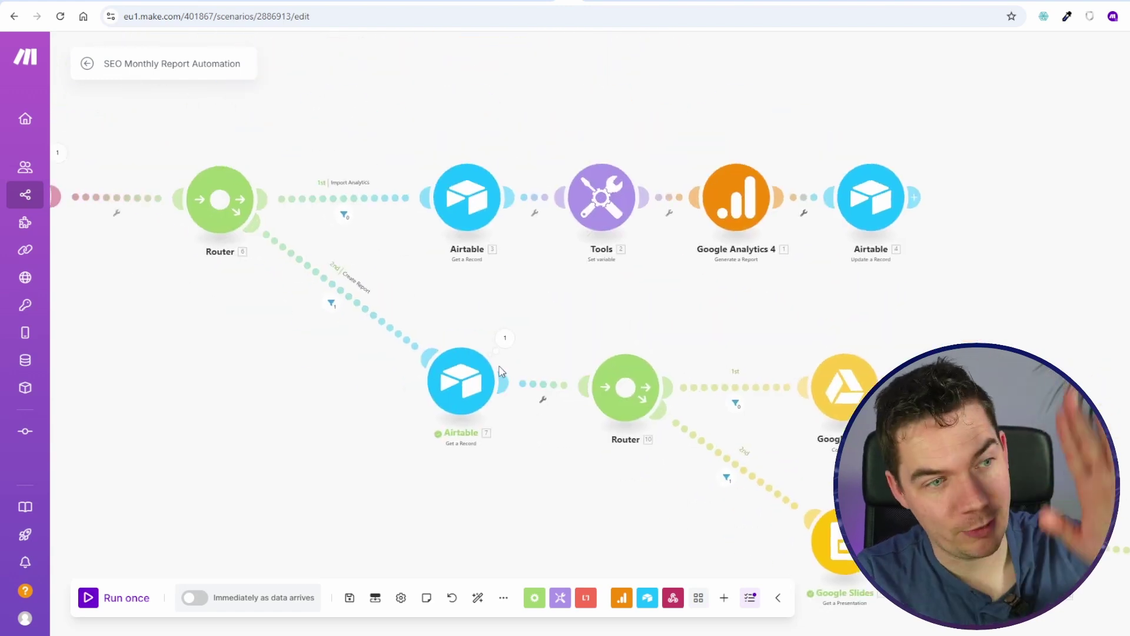
left_click_drag(618, 531, 217, 353)
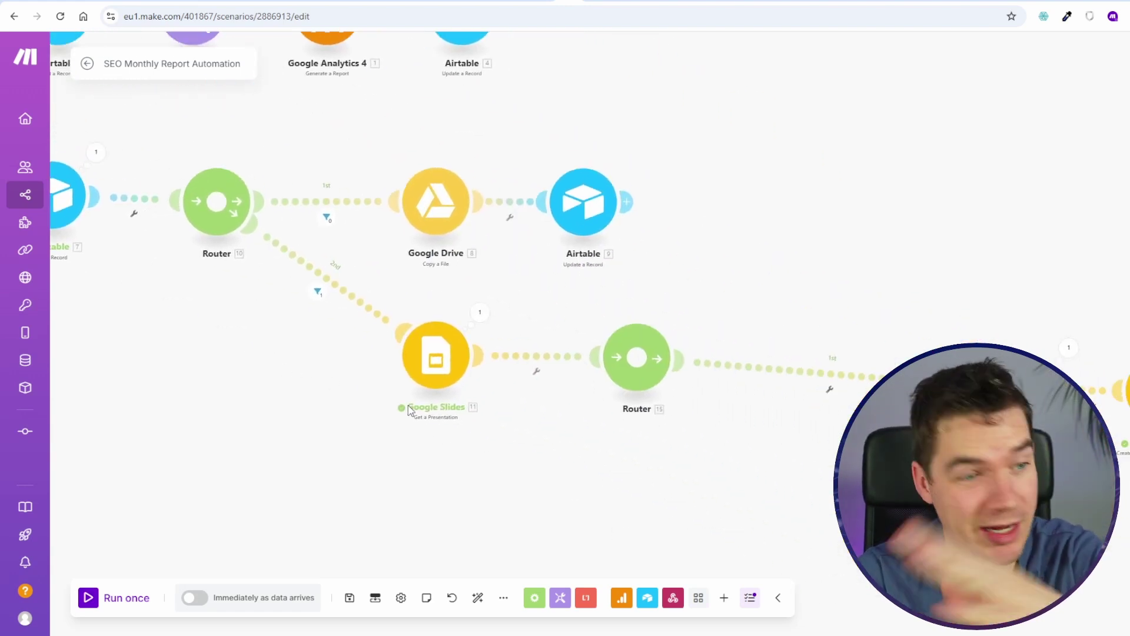
left_click_drag(725, 497, 659, 426)
scroll(745, 426, "up", 1)
scroll(746, 426, "down", 2)
left_click_drag(688, 217, 600, 152)
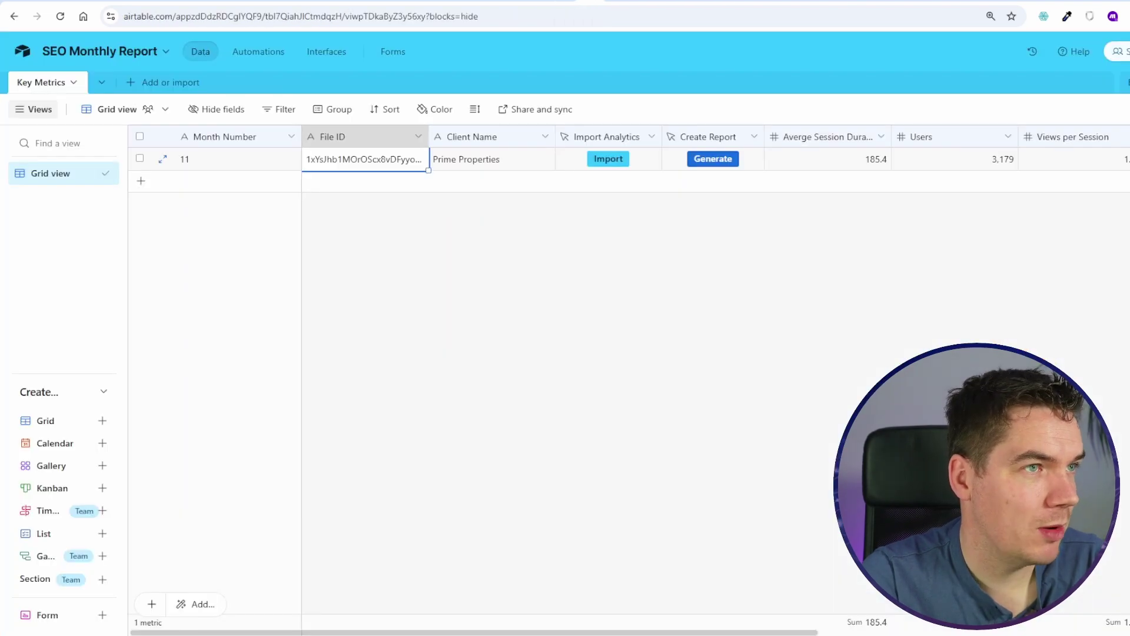
Step: Close module 13's settings as the Website Metrics Slide branch and pan the canvas
left_click(569, 2)
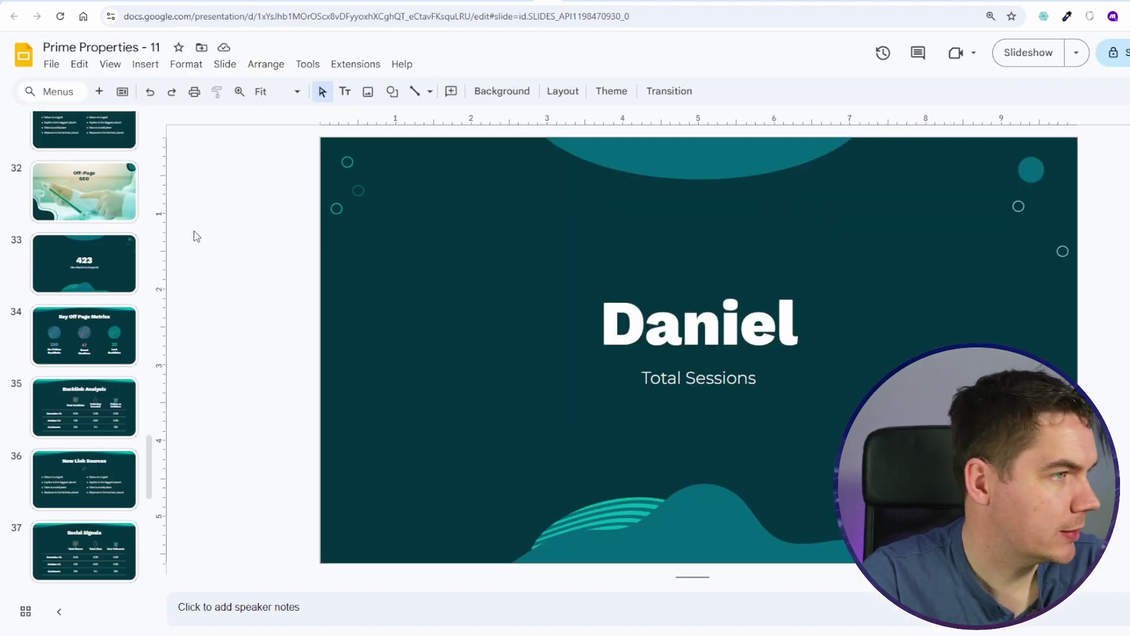
scroll(70, 411, "up", 10)
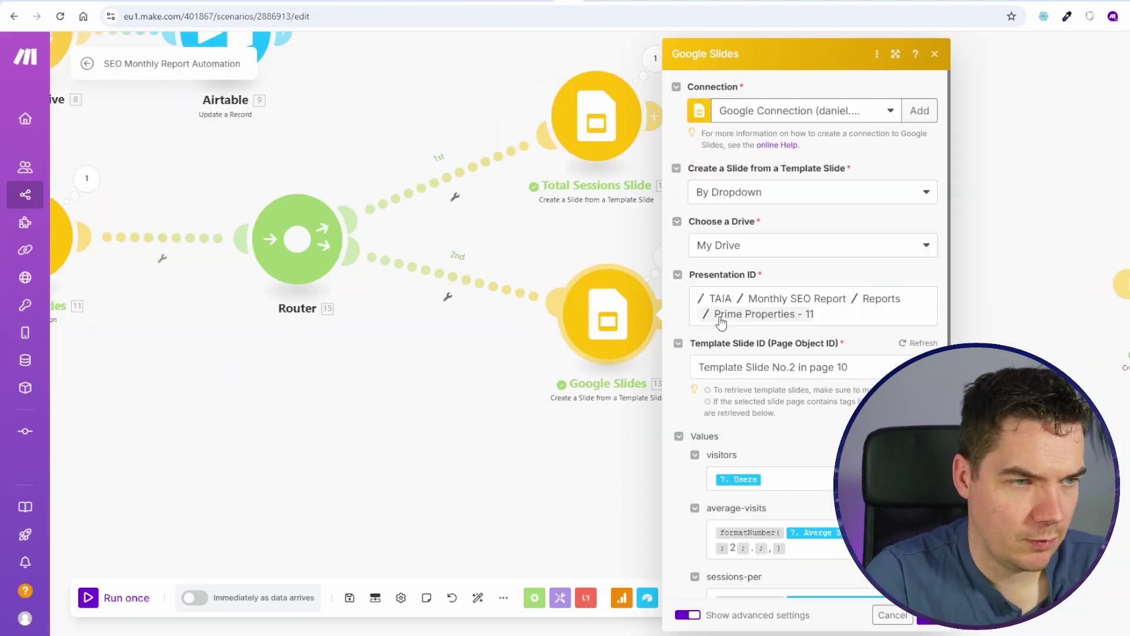
scroll(721, 322, "down", 3)
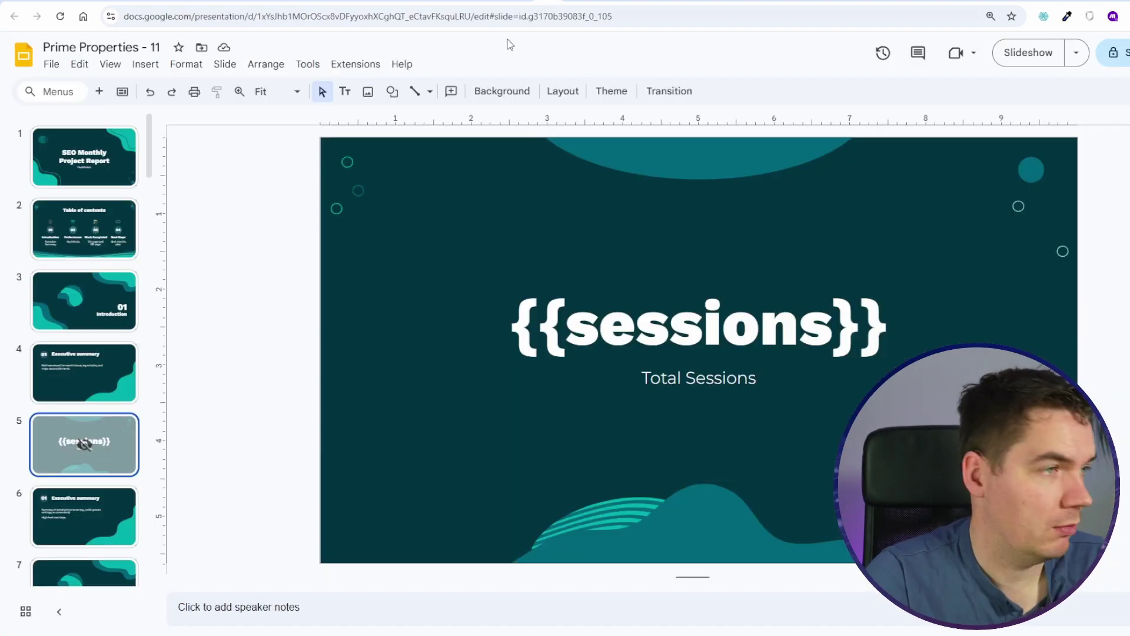
scroll(94, 434, "down", 2)
scroll(95, 433, "down", 5)
left_click(88, 429)
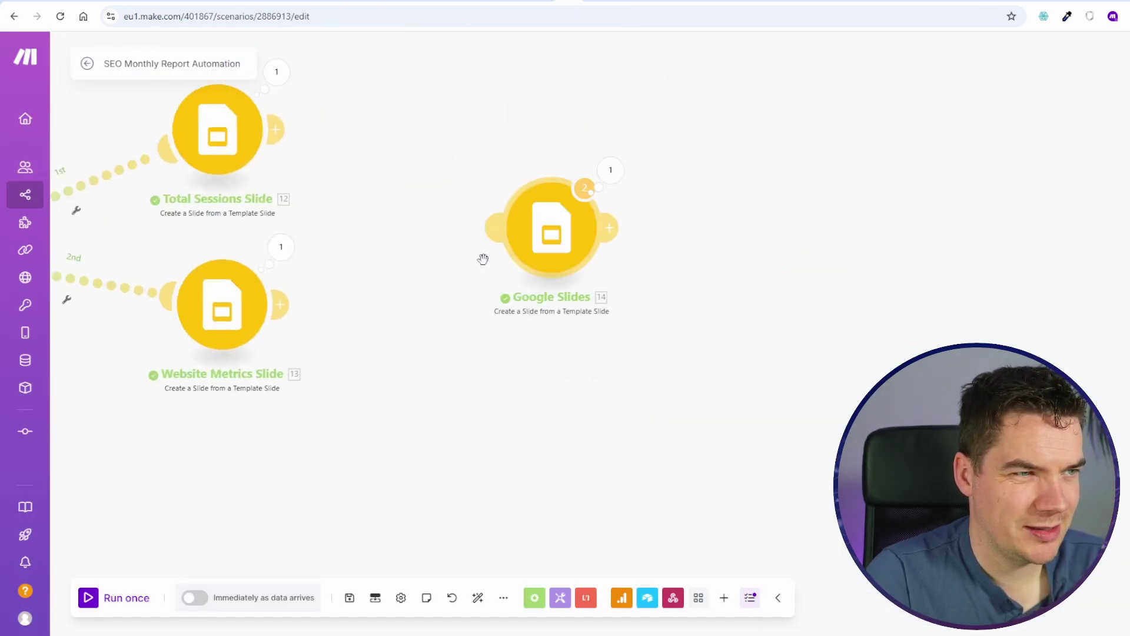
left_click_drag(483, 259, 870, 270)
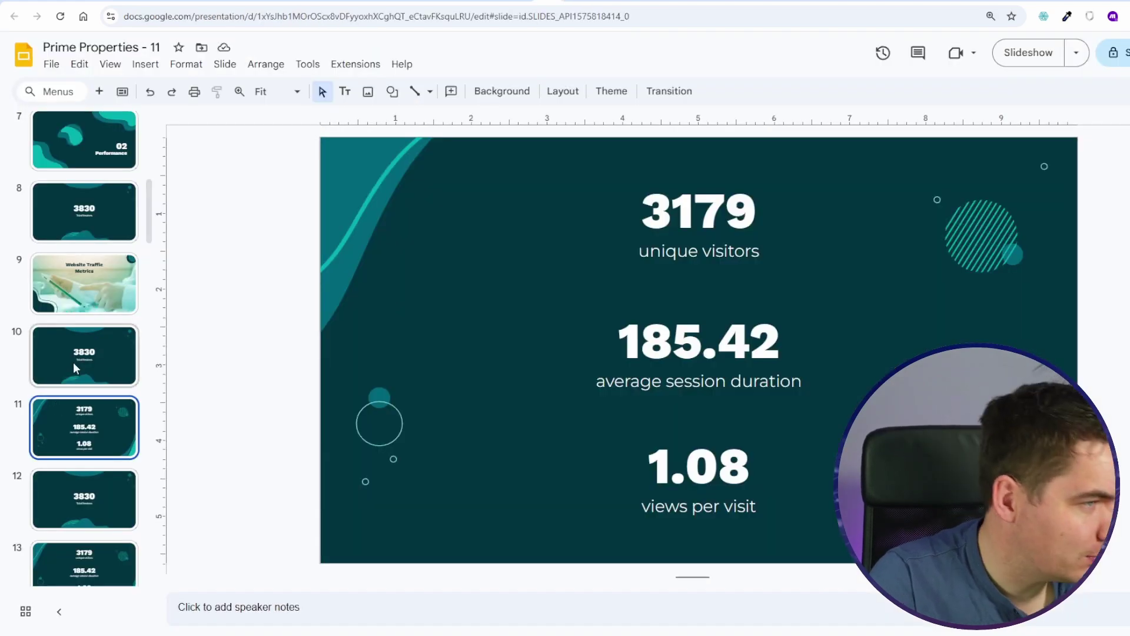
Step: Move the {{sessions}} slide to the top of the deck and {{visitors}} to second
left_click(70, 333)
scroll(72, 436, "up", 8)
left_click_drag(83, 441, 79, 155)
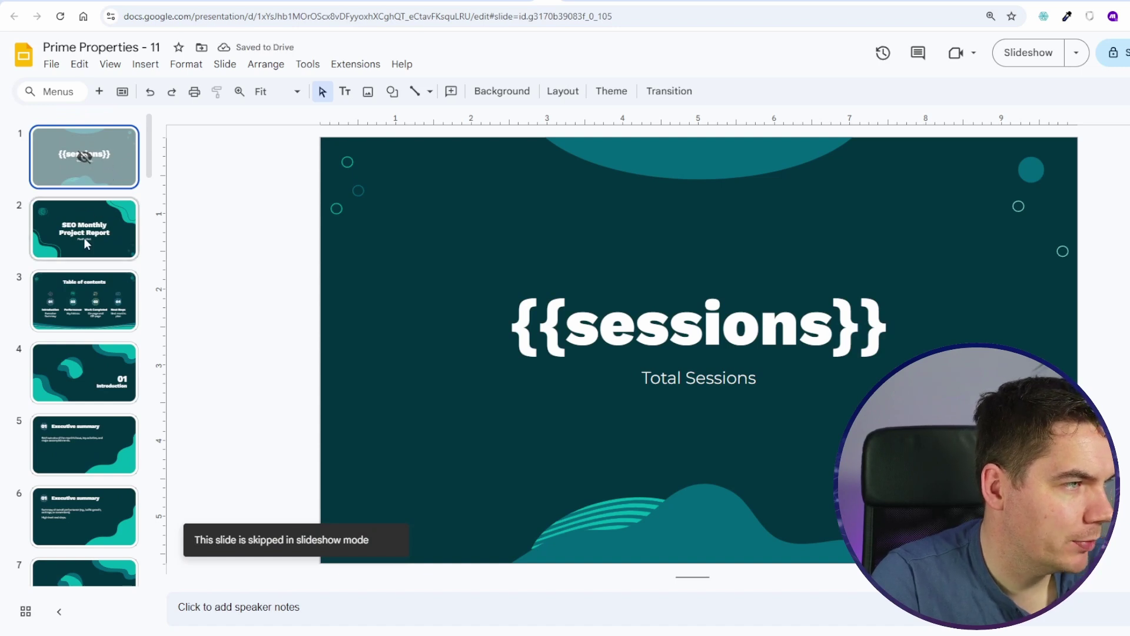
scroll(90, 212, "down", 10)
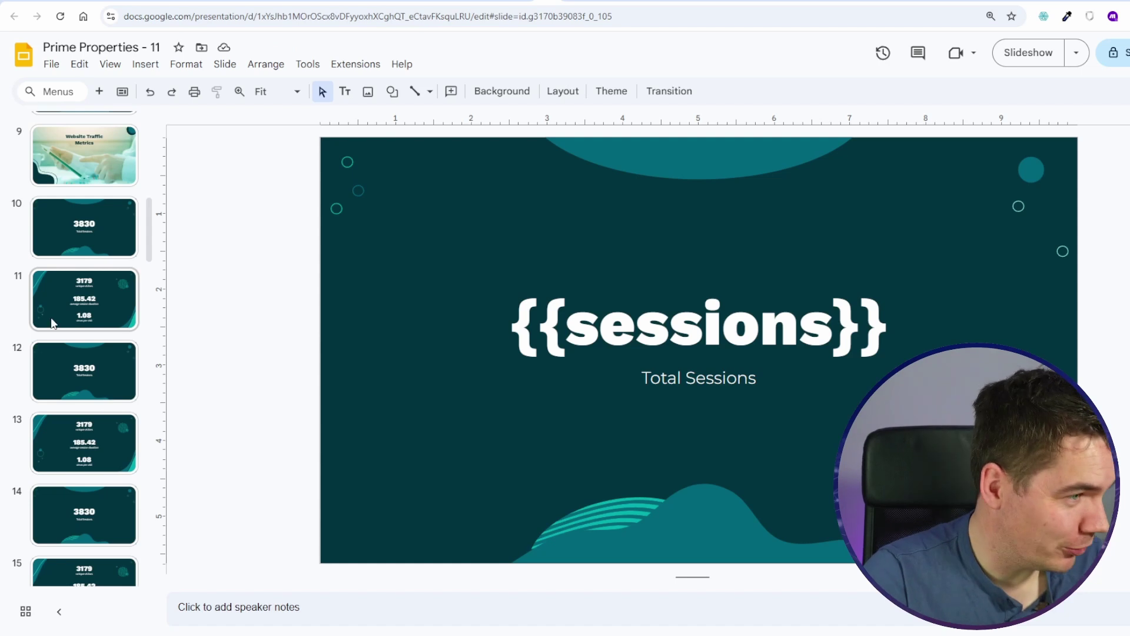
scroll(88, 323, "down", 5)
left_click(58, 238)
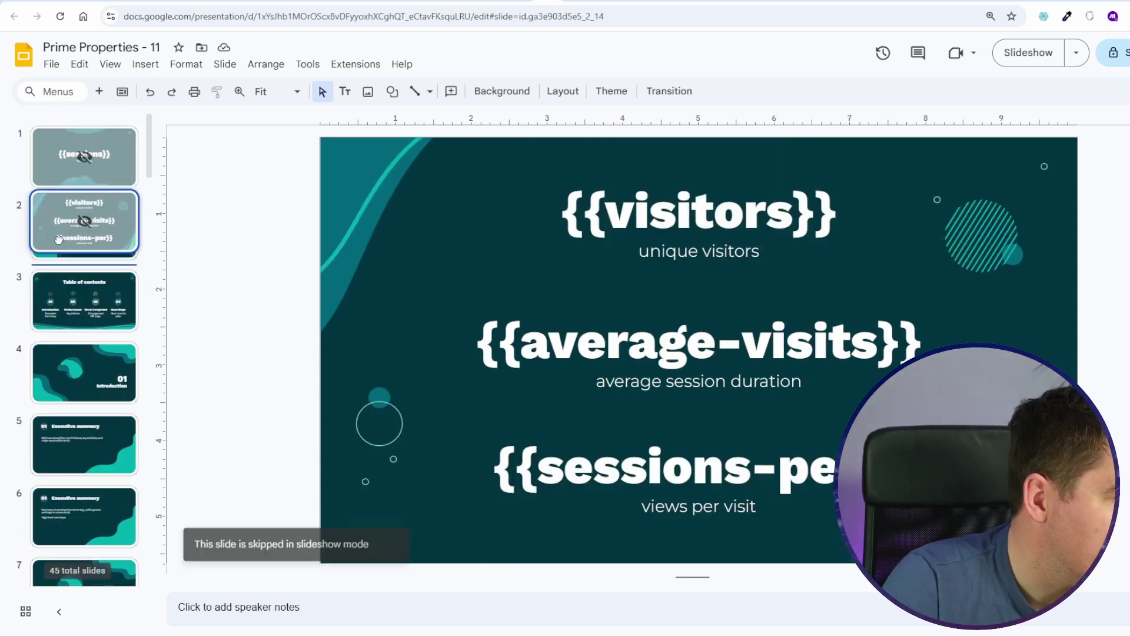
left_click_drag(59, 238, 59, 241)
Step: View the SEO Monthly Project Report title slide, then the Total Organic Traffic slide
left_click(118, 318)
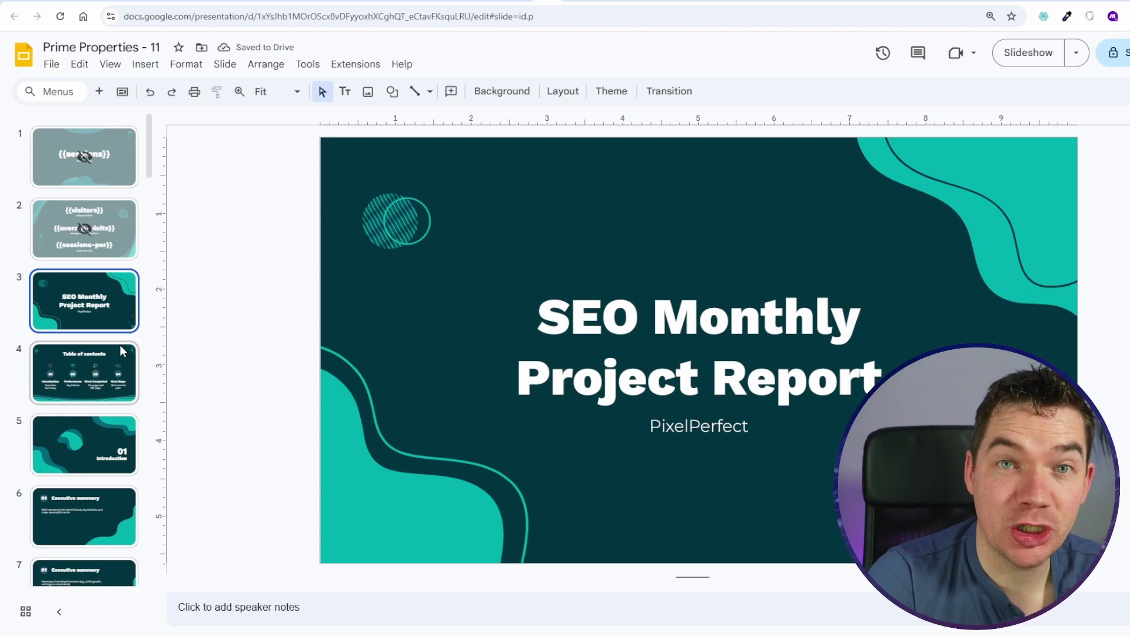
scroll(96, 450, "down", 2)
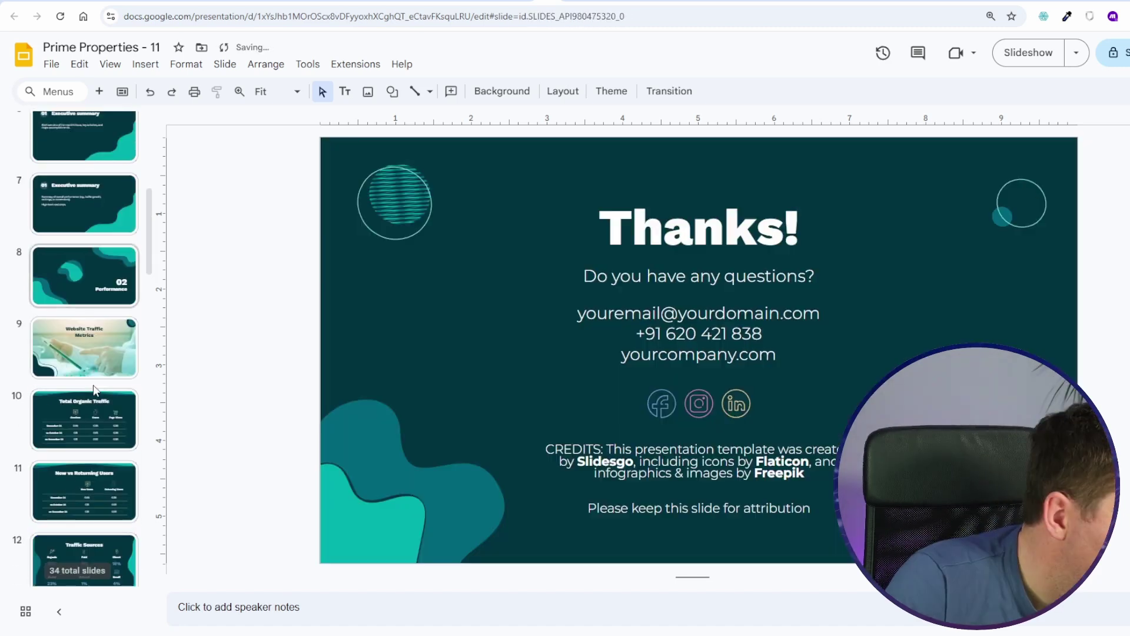
left_click(95, 397)
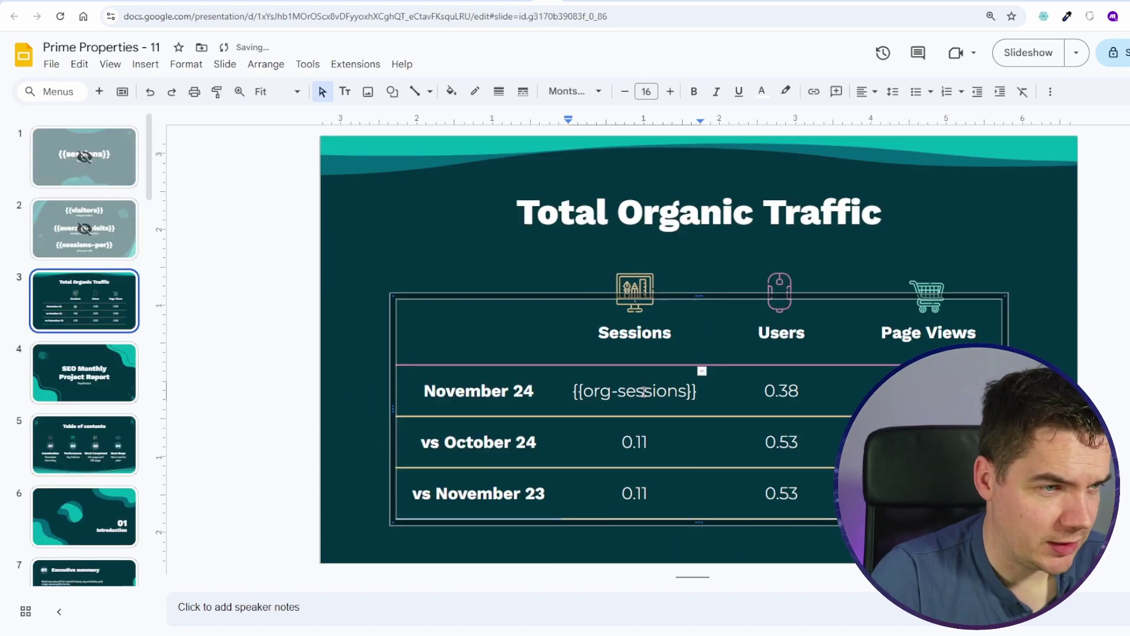
Step: Change the Sessions cells to {{org-sessions-mth}} and its -last variant placeholders
key("ctrl+shift+Left")
key("ctrl+shift+Left")
key("ctrl+shift+Left")
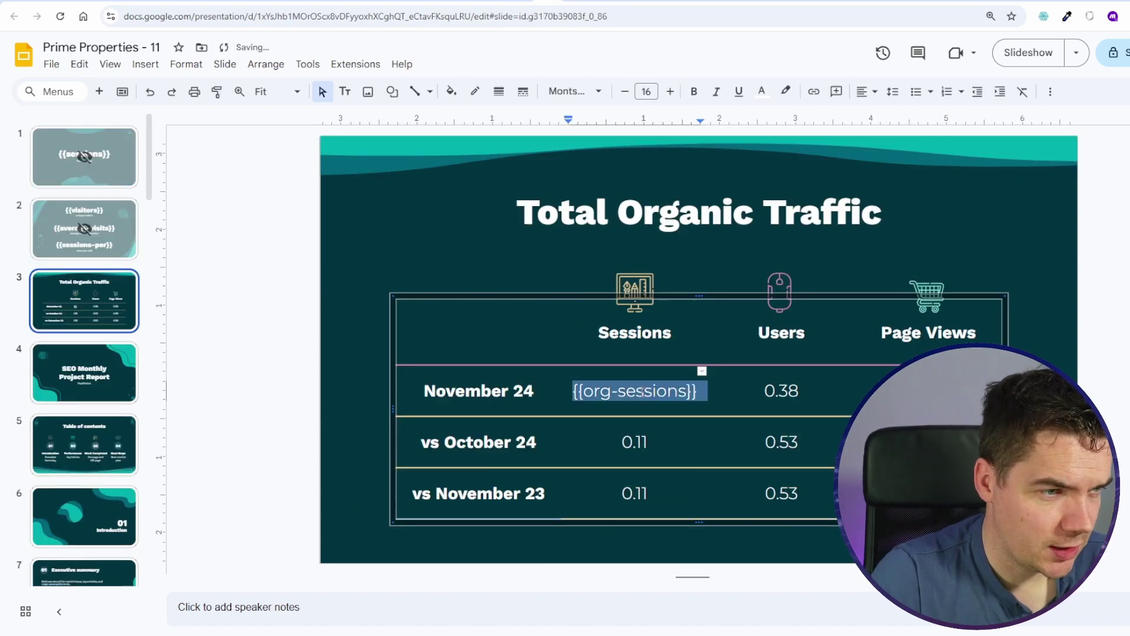
left_click(687, 391)
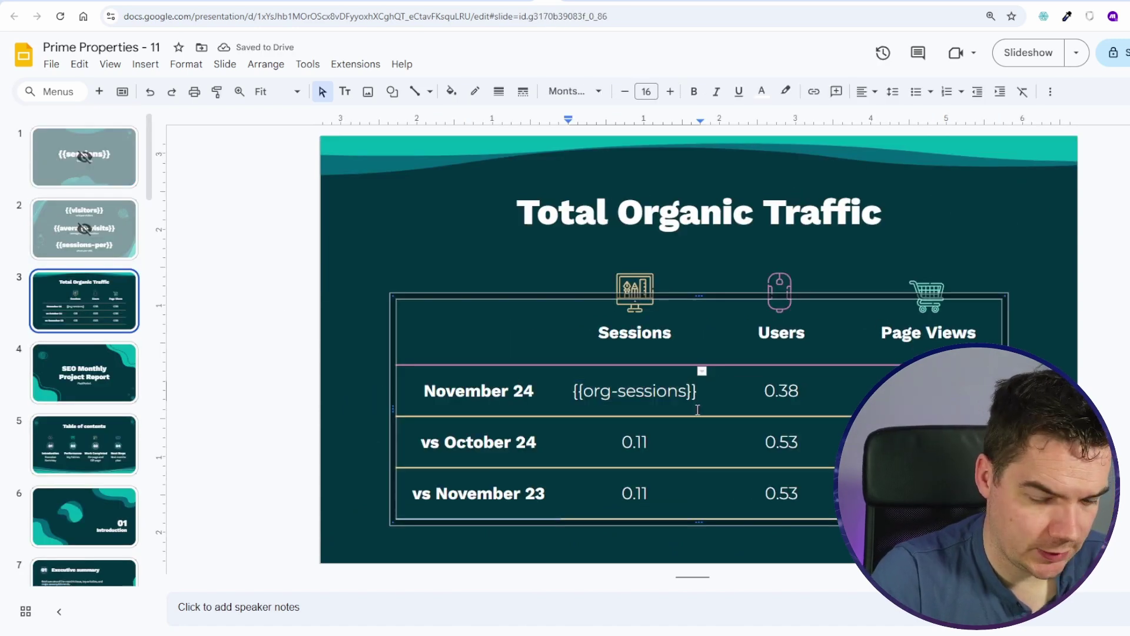
type("-mth")
key("ctrl+a")
key("ctrl+c")
double_click(636, 447)
key("ctrl+v")
type("last")
double_click(634, 523)
key("ctrl+v")
left_click(612, 516)
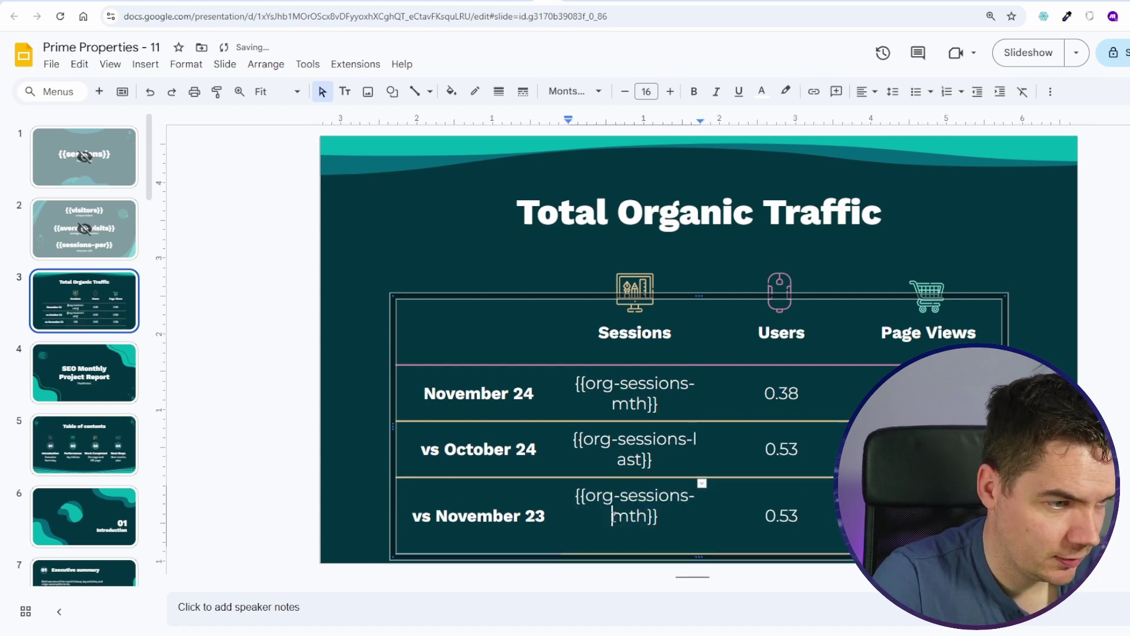
Step: Skip the Total Organic Traffic slide, then bring up the Get a Presentation module's options in Make
right_click(86, 300)
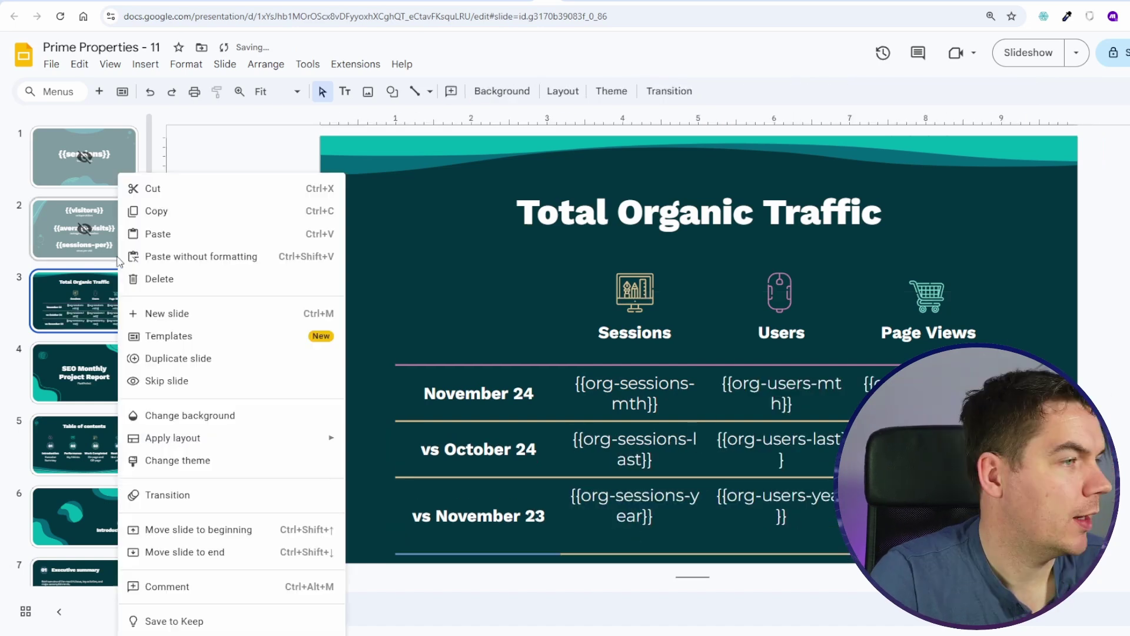
left_click(147, 382)
left_click(572, 2)
right_click(339, 319)
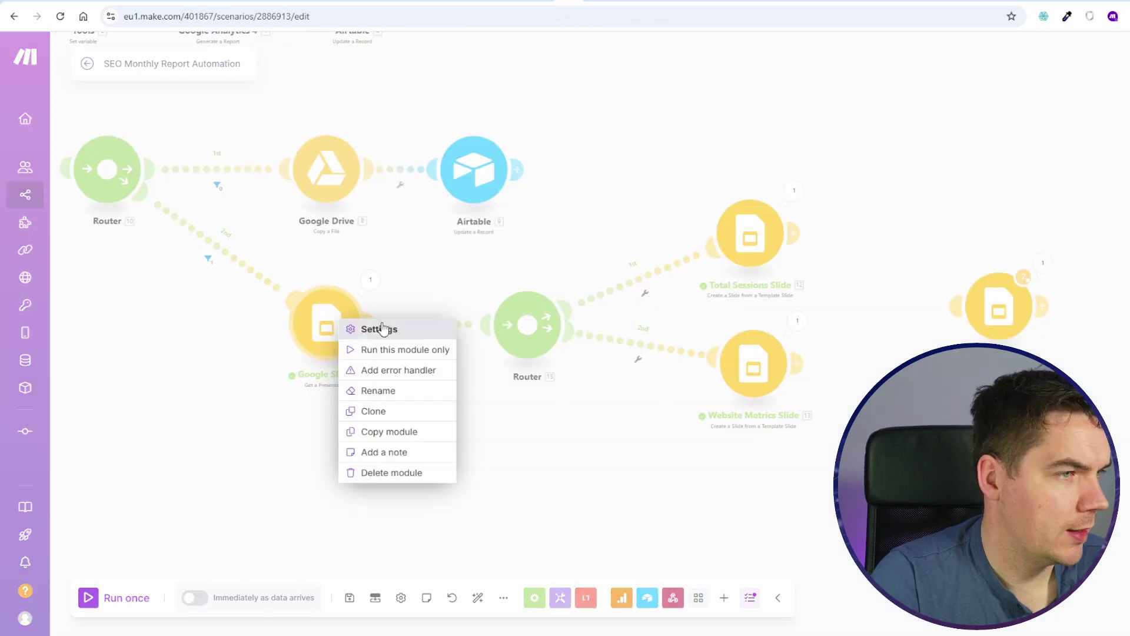
Step: Run the Get a Presentation module alone and inspect its slide data
left_click(388, 351)
left_click(634, 410)
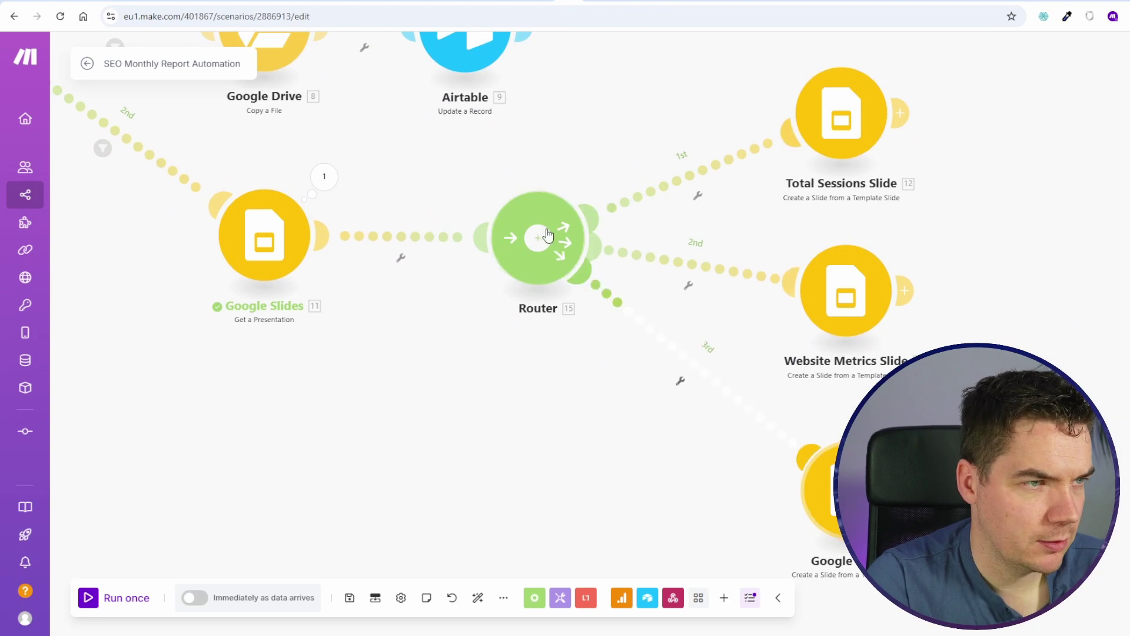
left_click(324, 176)
left_click(412, 281)
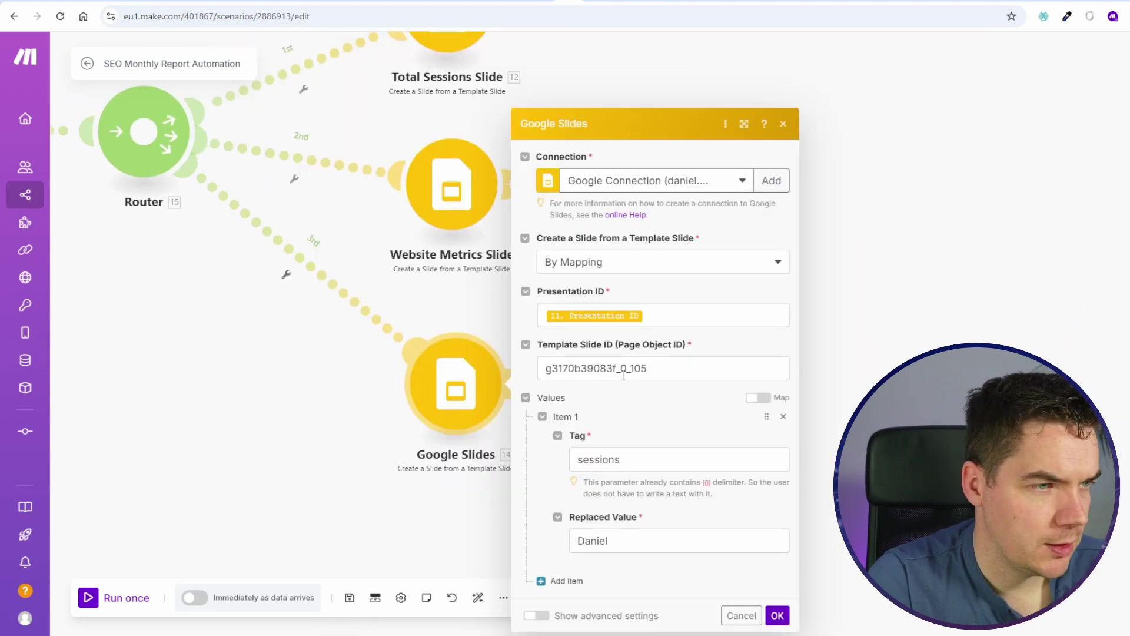
Step: Set Template Slide ID to g3170b39083f_0_86 and fill the first tag with org-sessions-mth
left_click(624, 375)
key("ctrl+a")
key("ctrl+v")
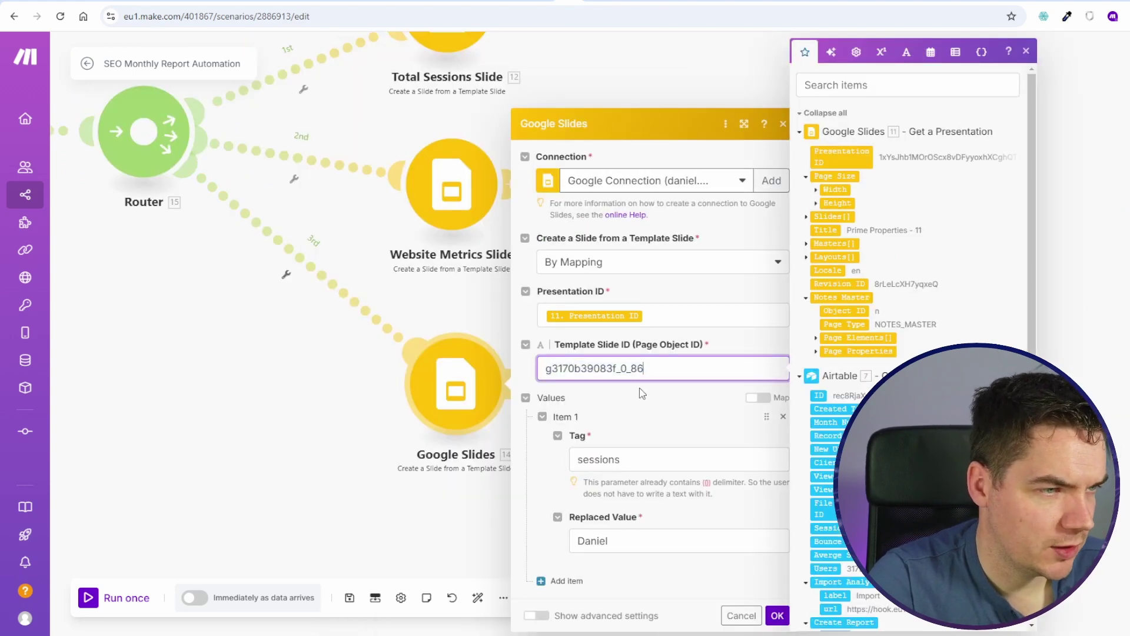
left_click(622, 456)
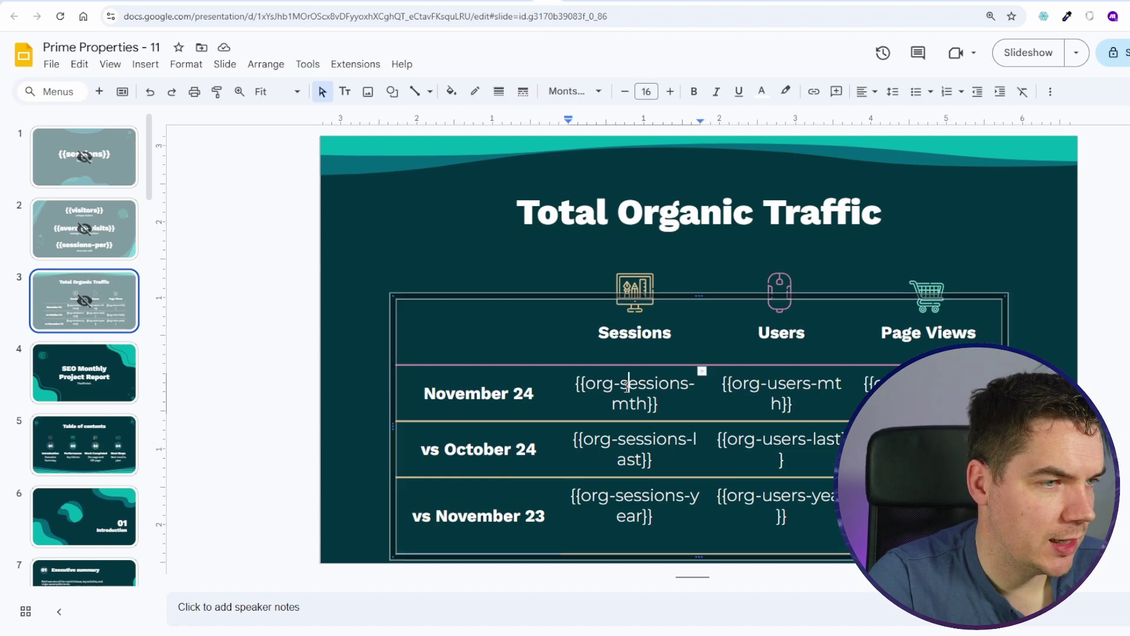
key("ctrl+v")
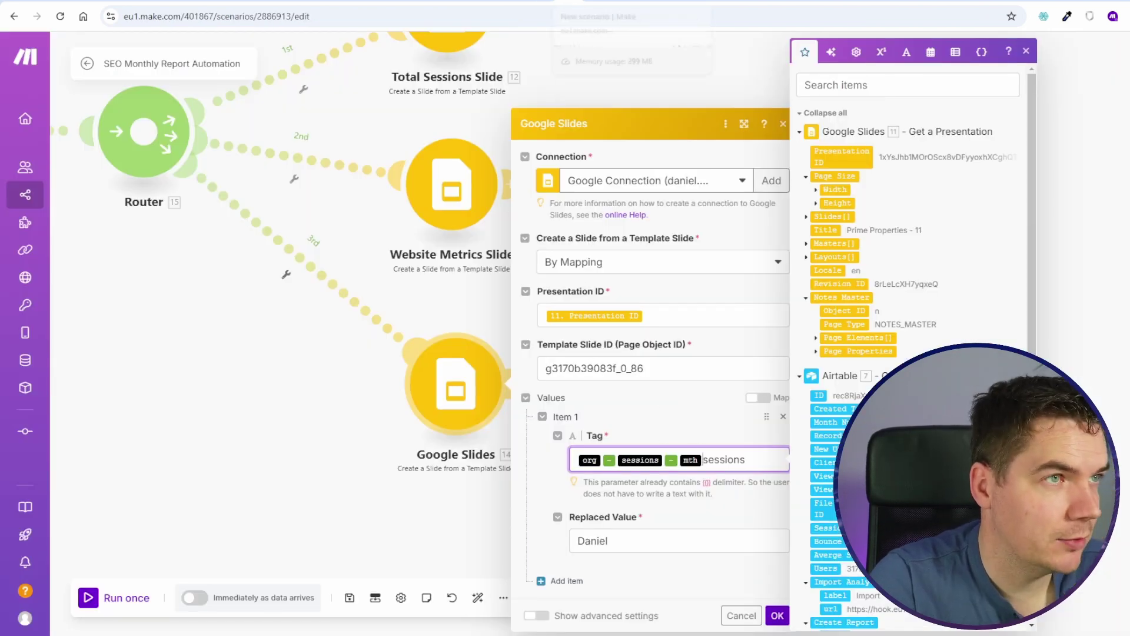
left_click(549, 2)
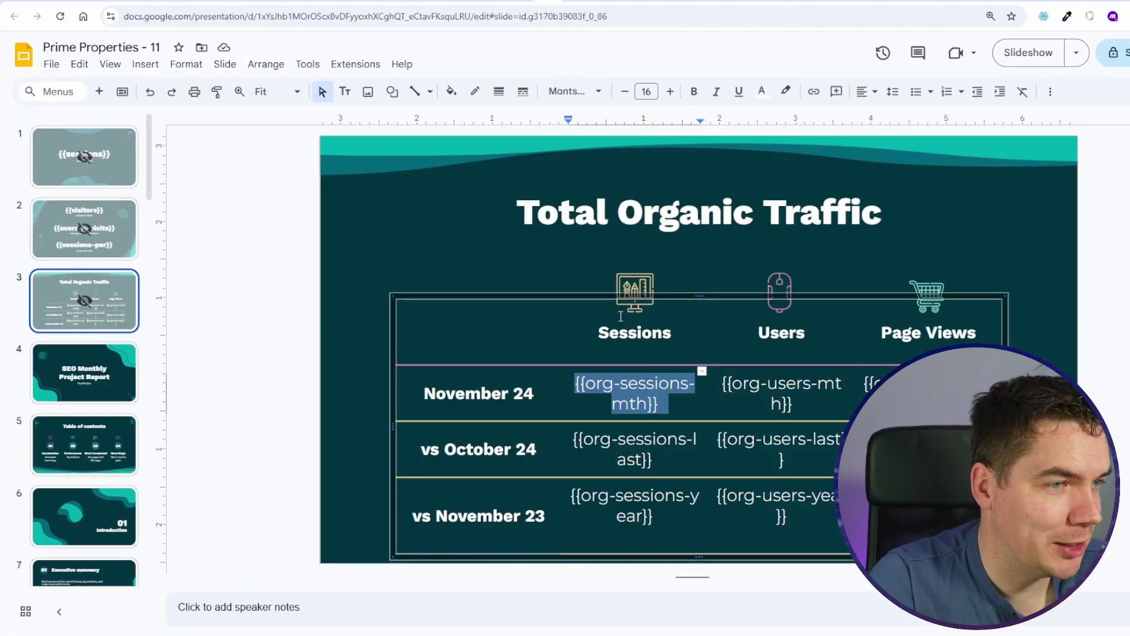
left_click(618, 331)
left_click_drag(585, 384, 630, 397)
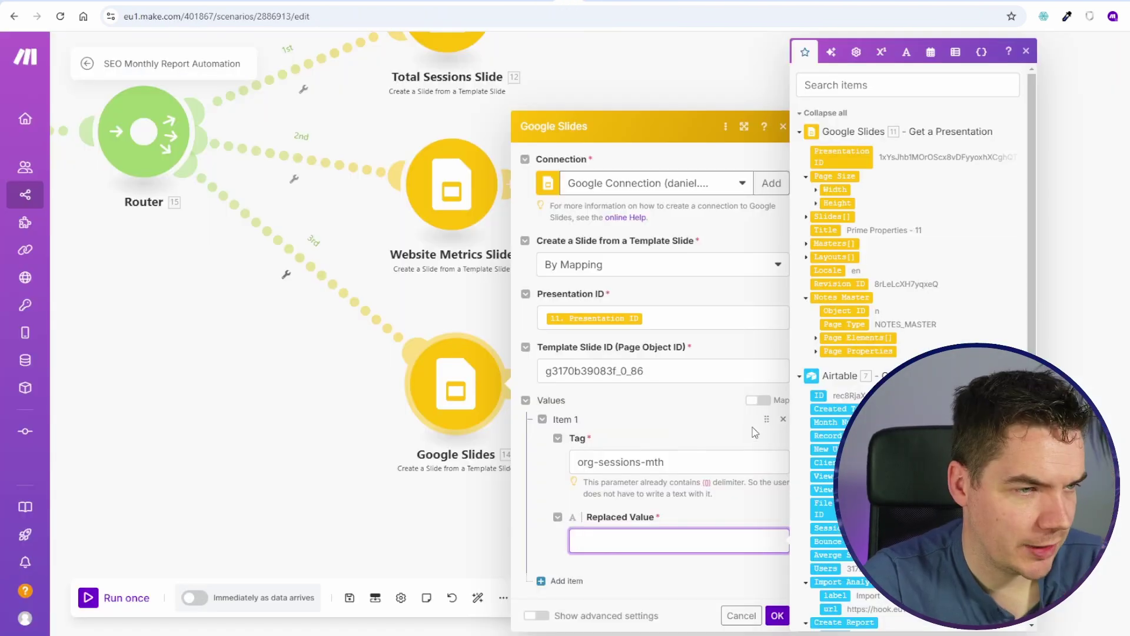
Step: Add tag items org-sessions-last and org-sessions-year with values 2 and 3
left_click(579, 579)
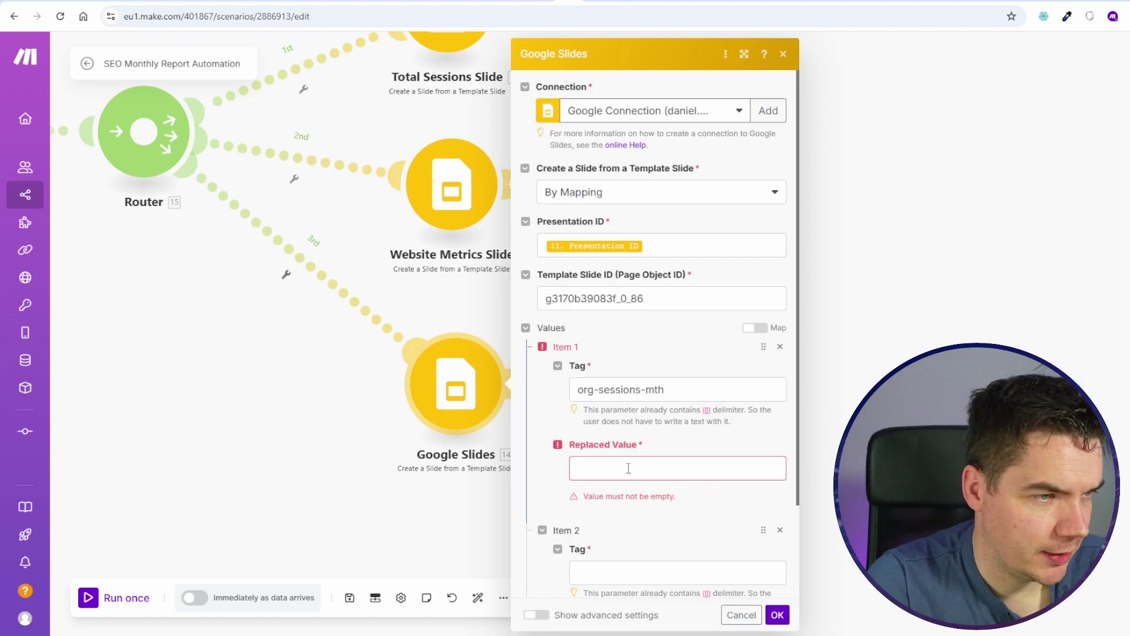
left_click(619, 465)
key("ctrl+v")
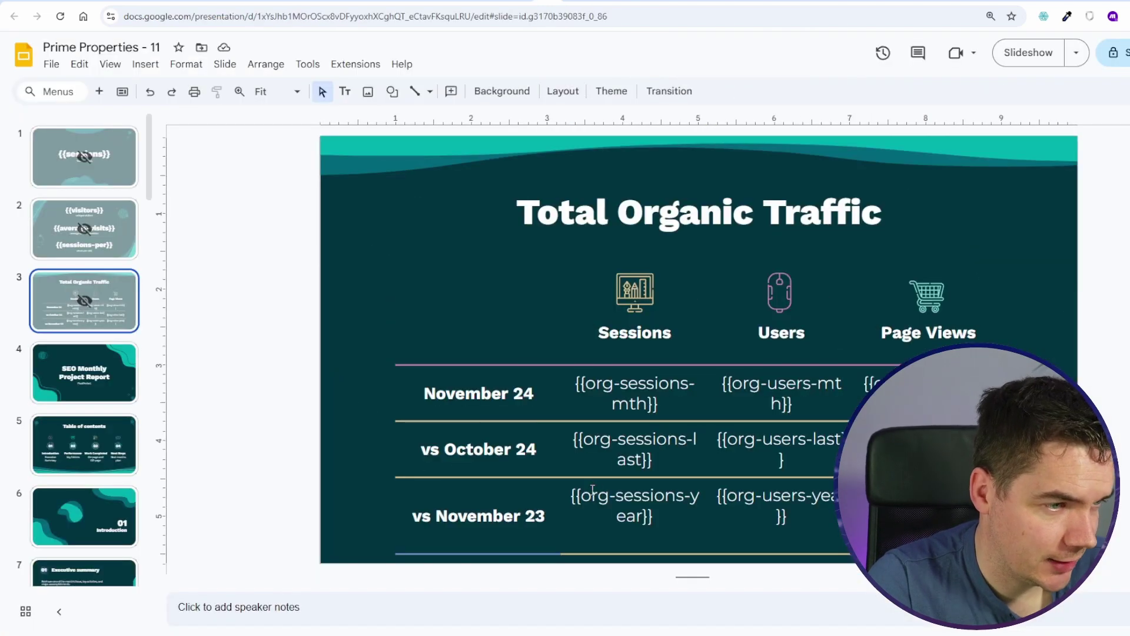
left_click_drag(576, 495, 654, 516)
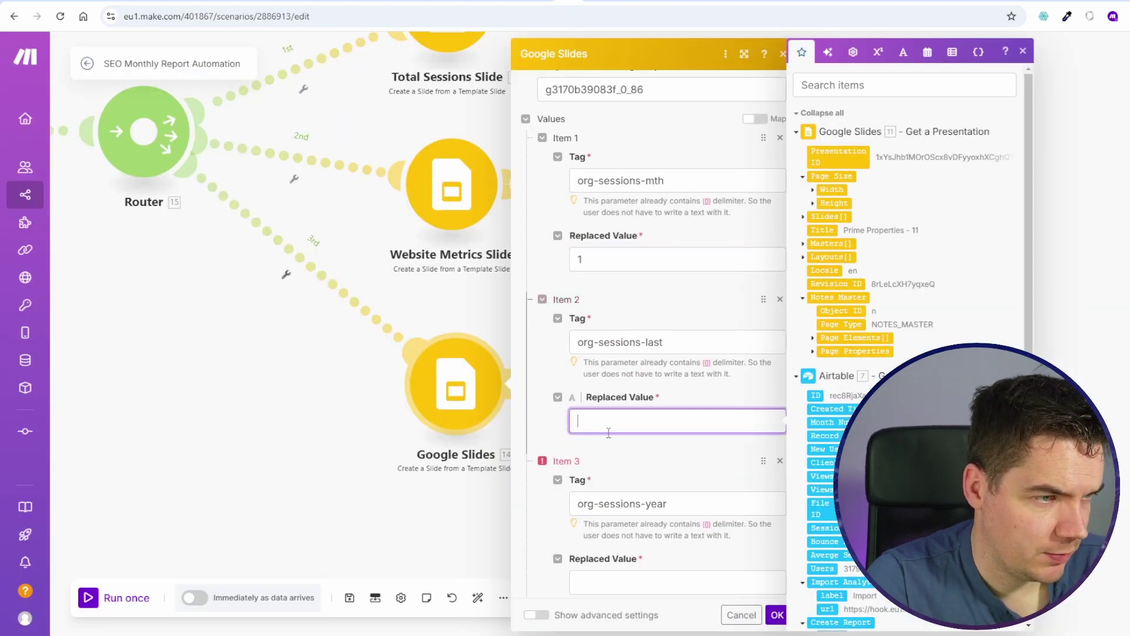
type("2")
left_click(645, 540)
type("3")
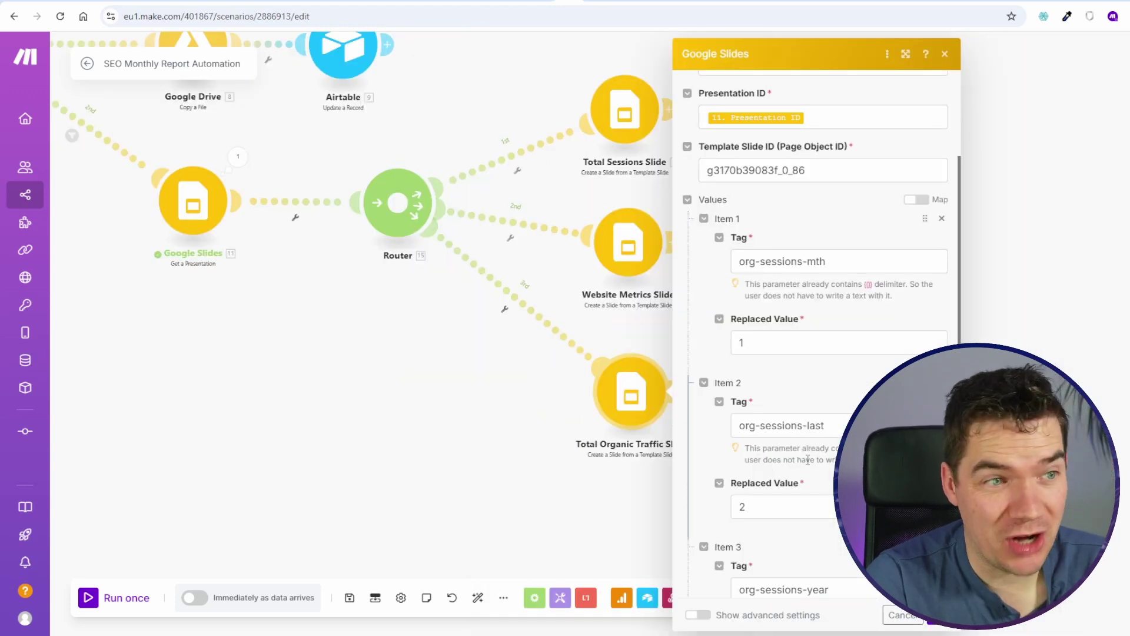
Step: Clear the first tag item's replacement value of 1
scroll(808, 459, "down", 2)
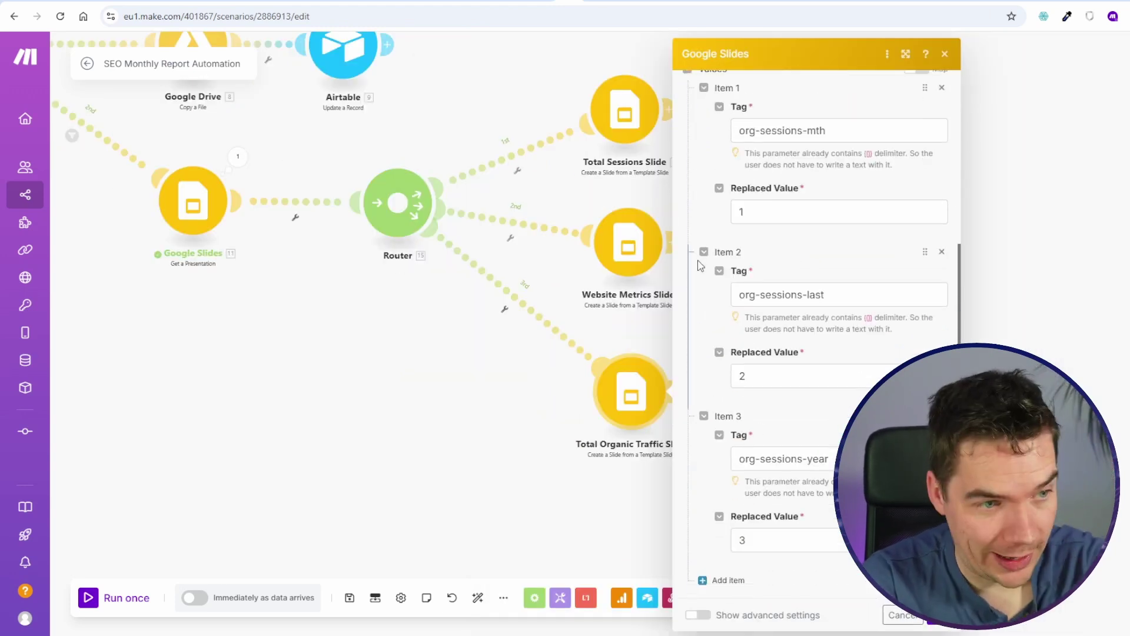
scroll(777, 366, "up", 2)
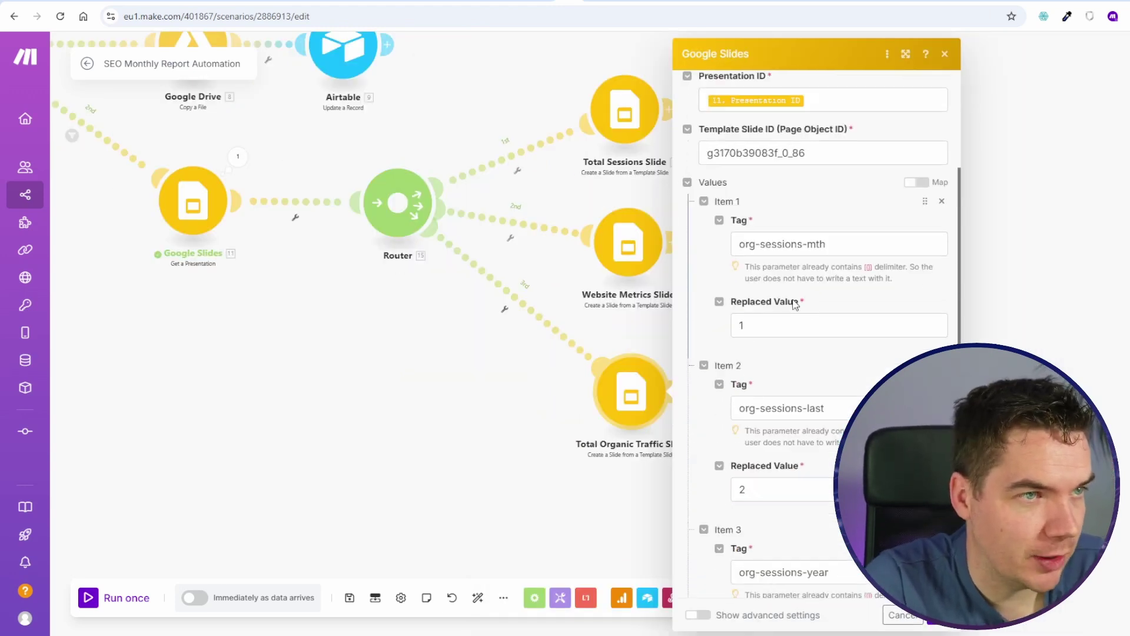
left_click(797, 340)
key("BackSpace")
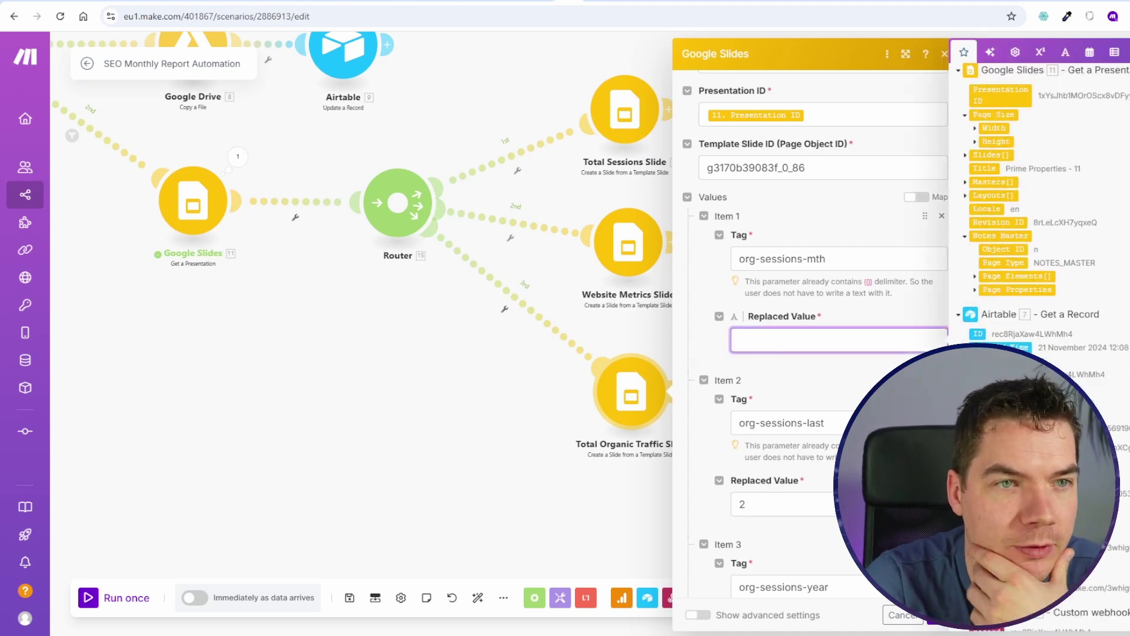
scroll(1066, 271, "down", 2)
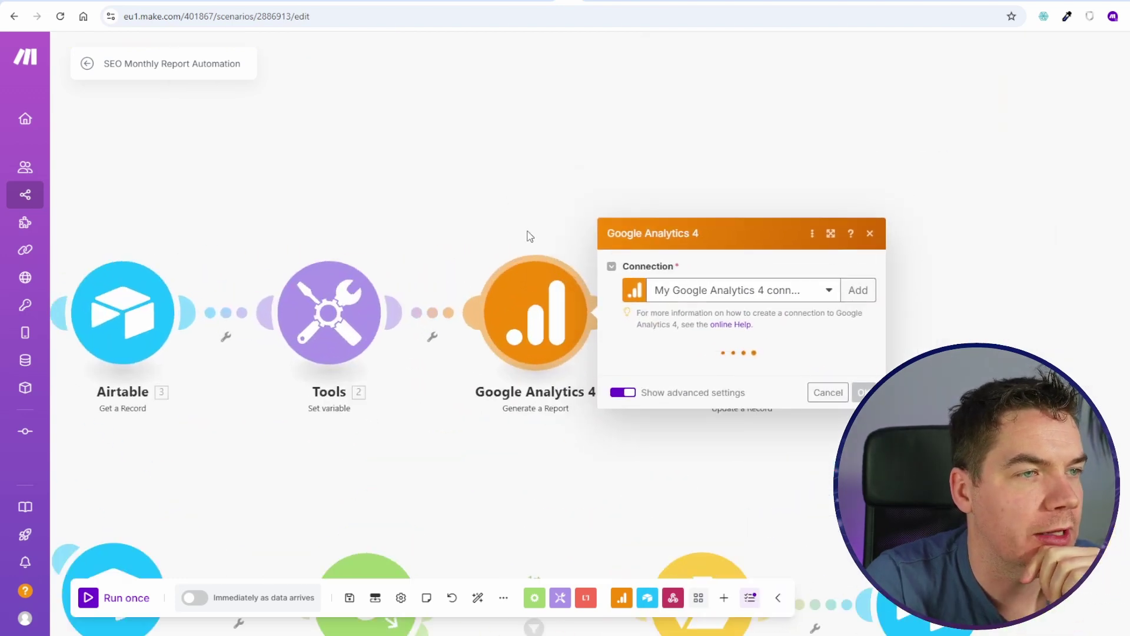
Step: Add Source as a GA4 report dimension, save, and run the module
scroll(712, 386, "down", 5)
scroll(721, 377, "up", 4)
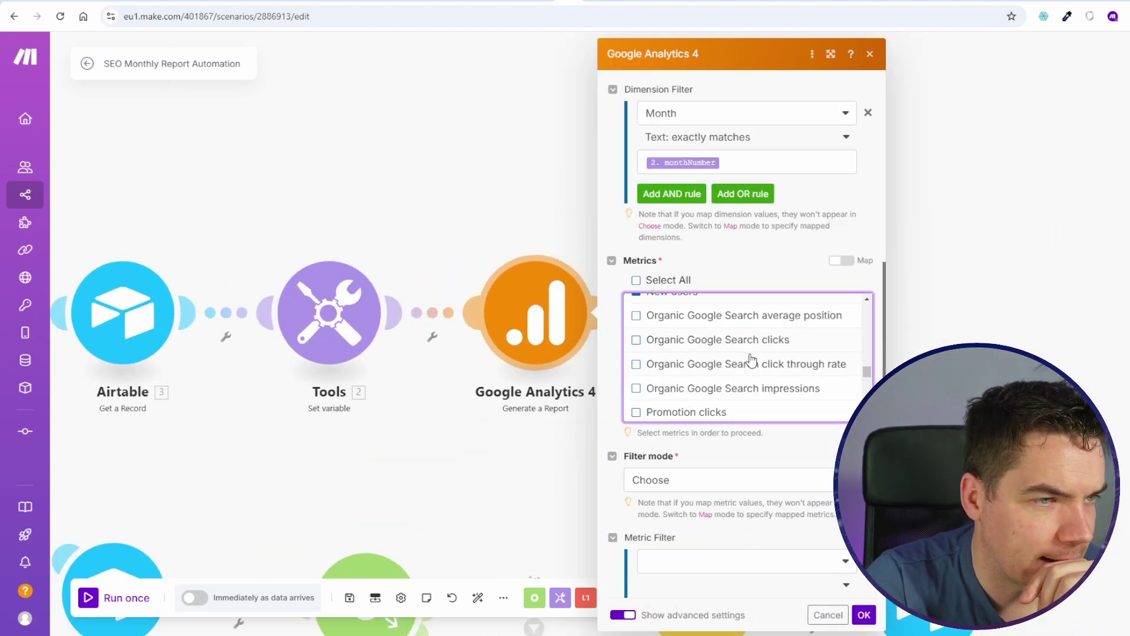
scroll(747, 371, "up", 10)
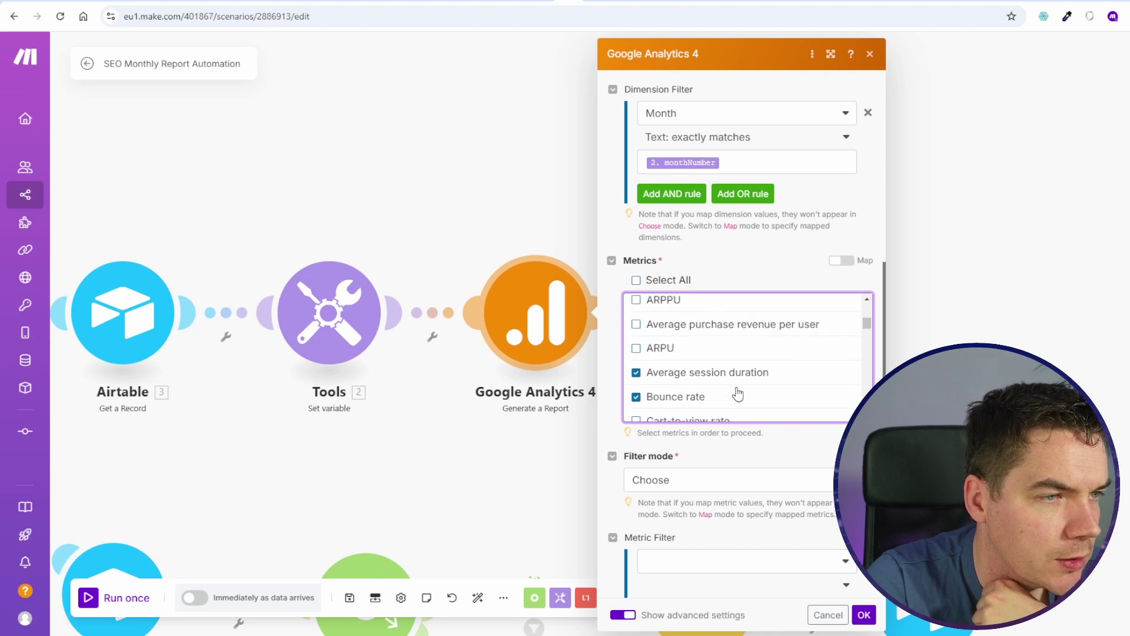
scroll(718, 365, "down", 5)
scroll(669, 384, "up", 10)
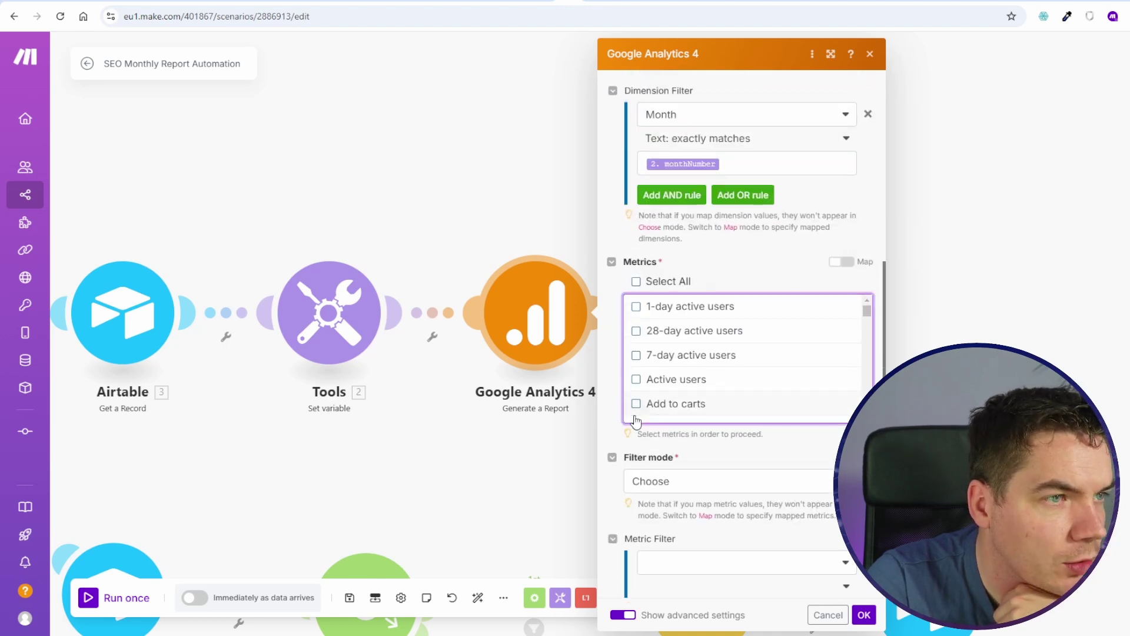
left_click_drag(867, 238, 866, 328)
scroll(789, 321, "up", 10)
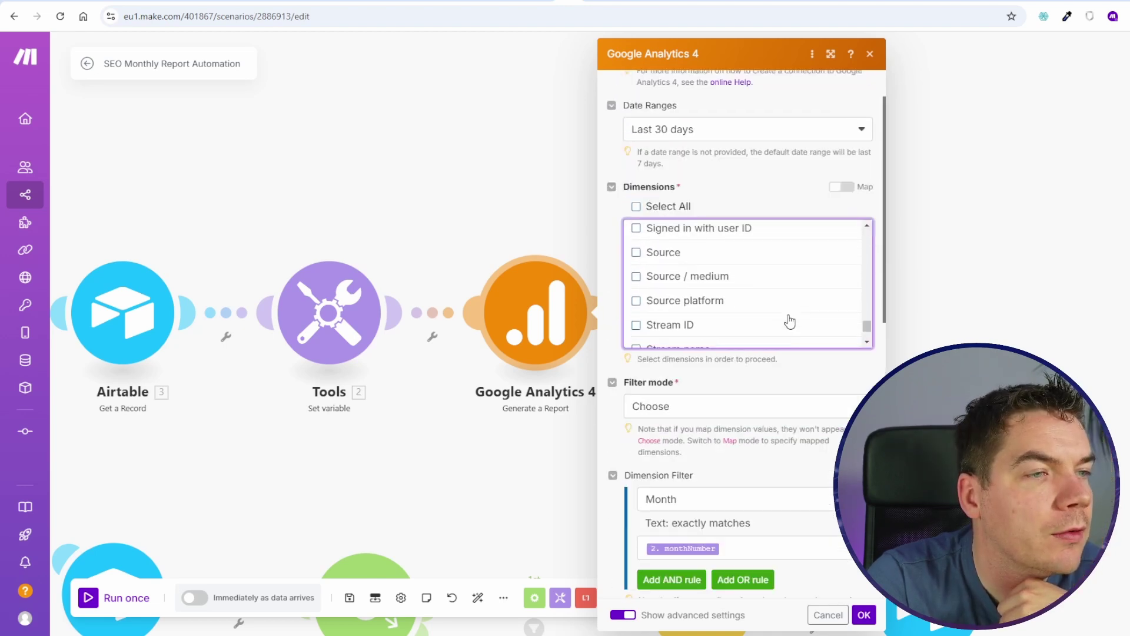
scroll(821, 309, "down", 5)
left_click(821, 312)
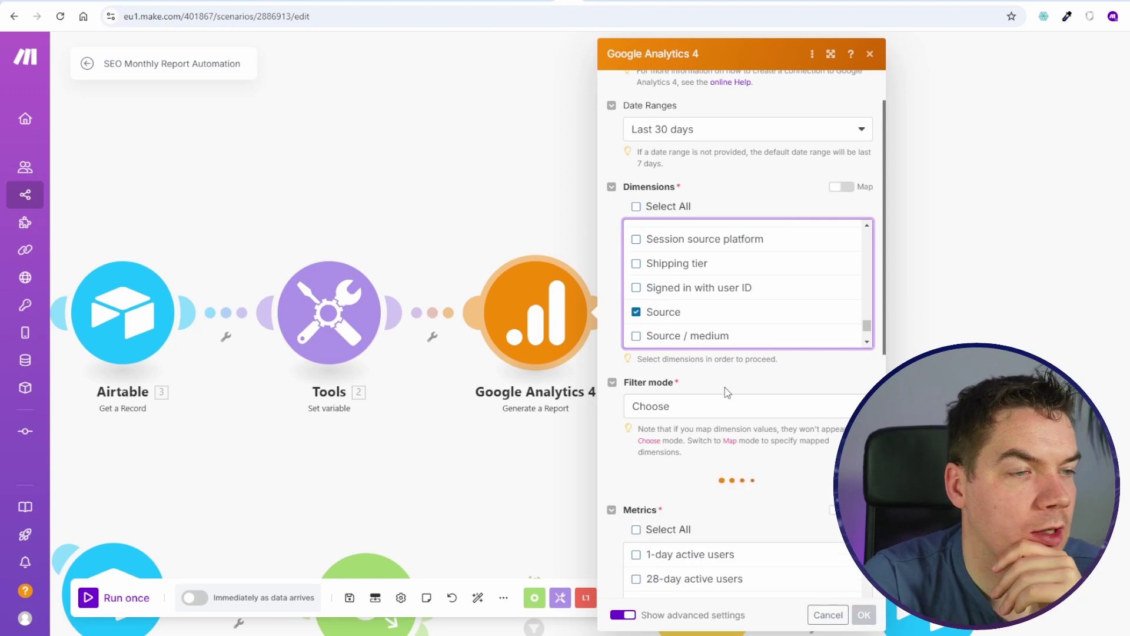
scroll(686, 400, "down", 4)
left_click(595, 466)
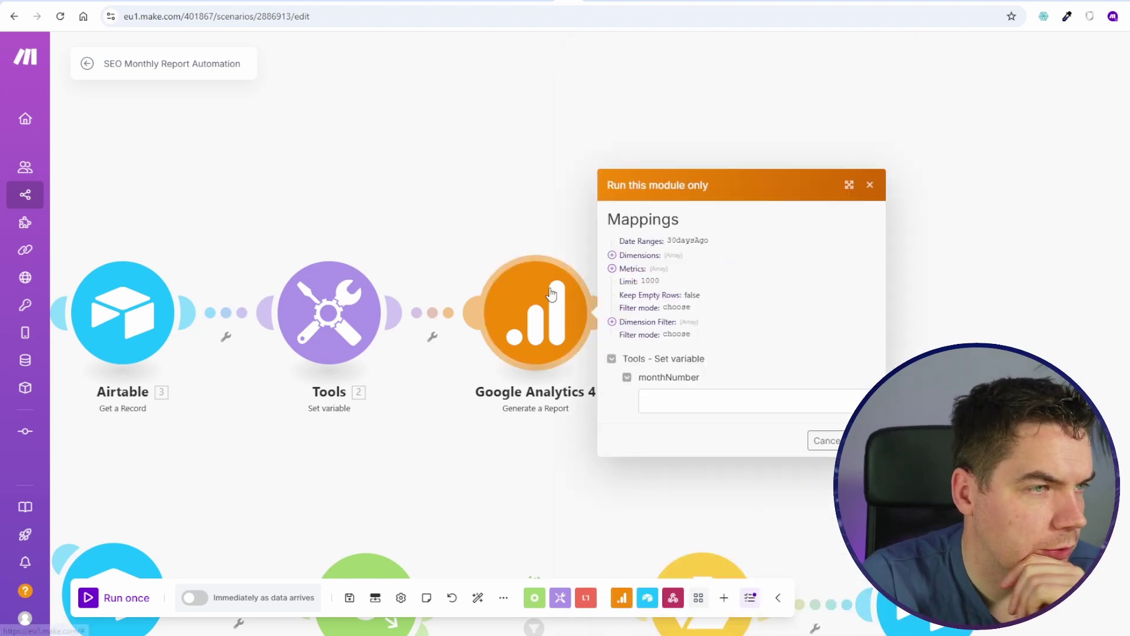
type("1")
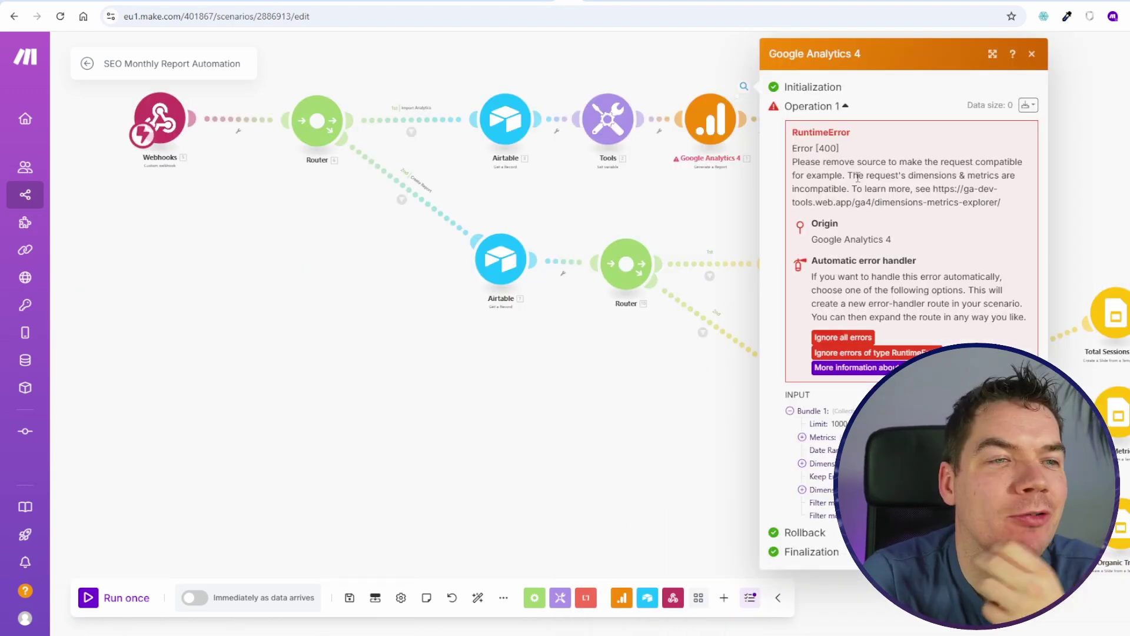
left_click(741, 195)
Step: Review the GA4 report settings, then clone the Google Analytics 4 module
left_click(711, 120)
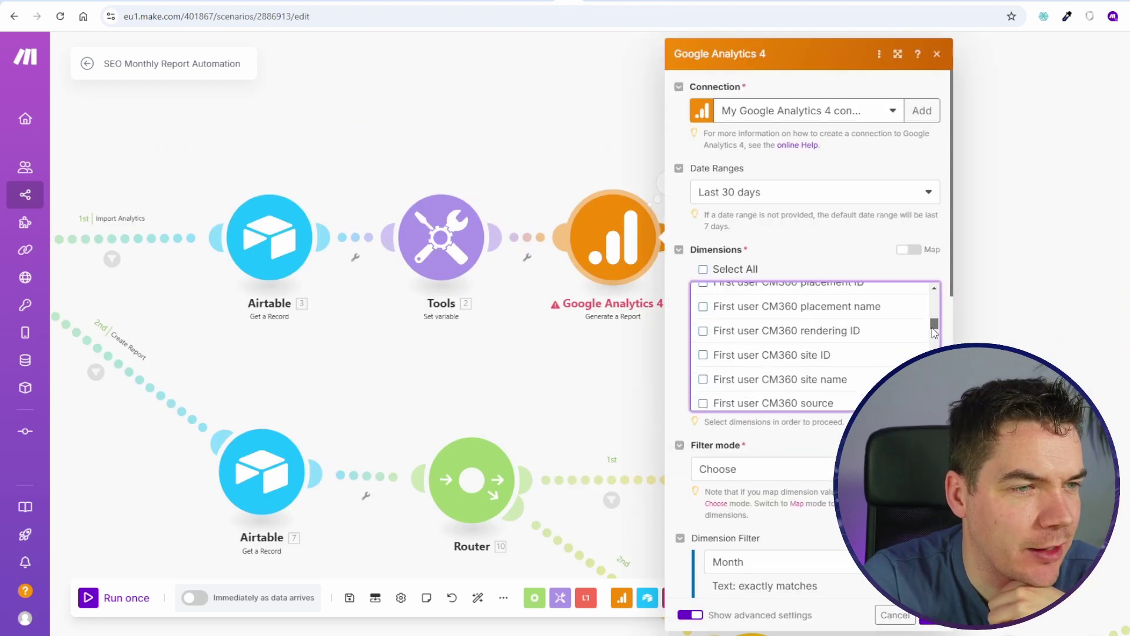
scroll(815, 345, "down", 15)
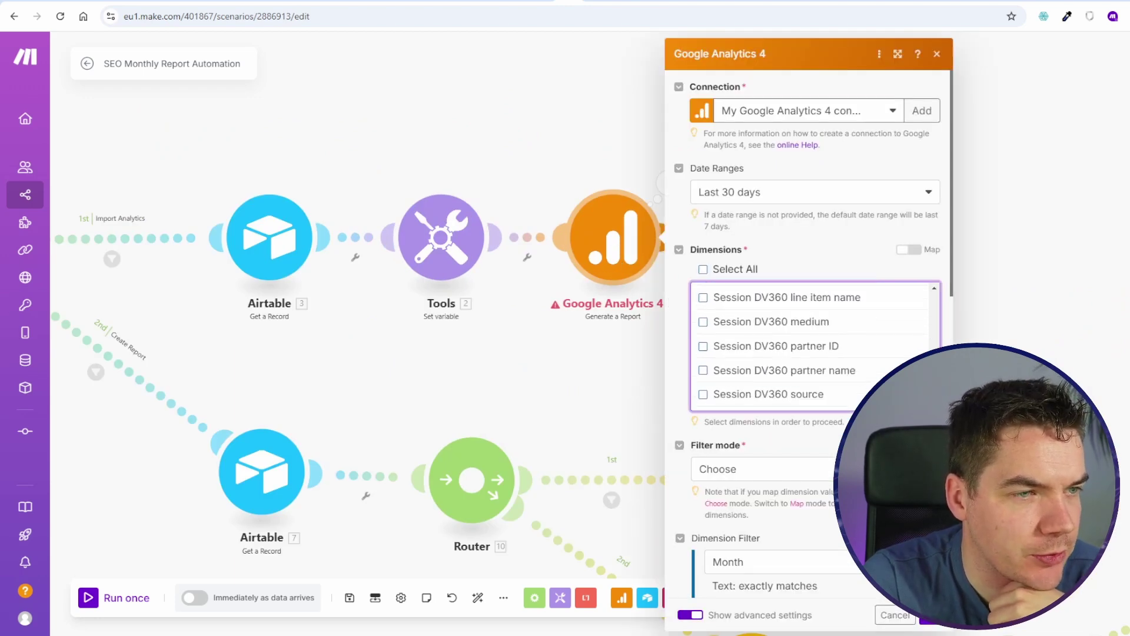
key("Escape")
right_click(450, 285)
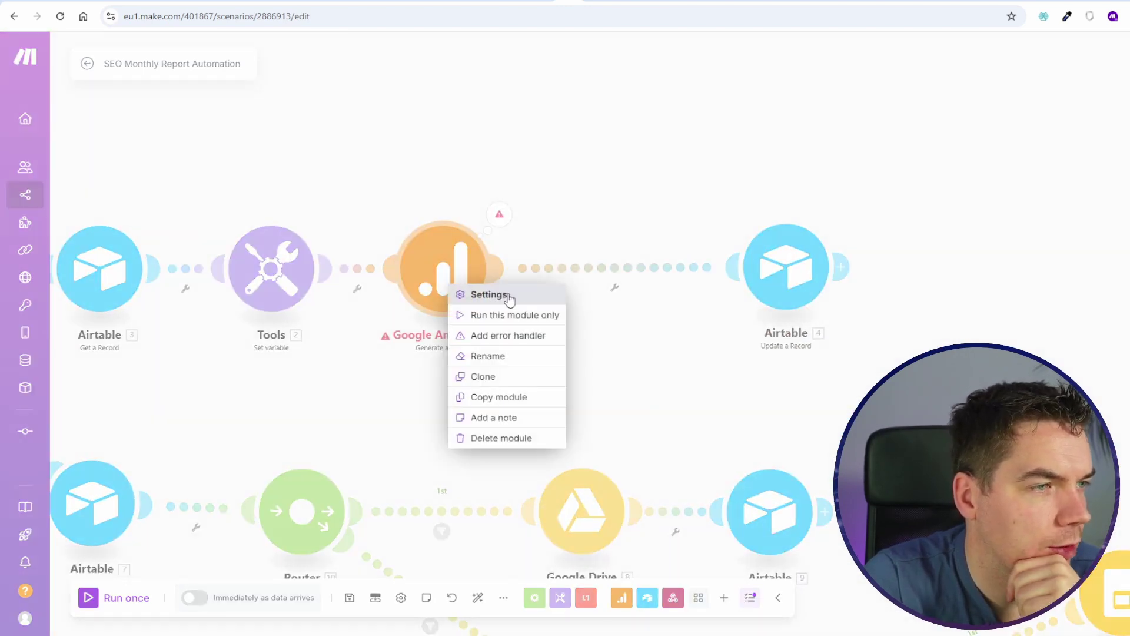
left_click(506, 376)
left_click(638, 266)
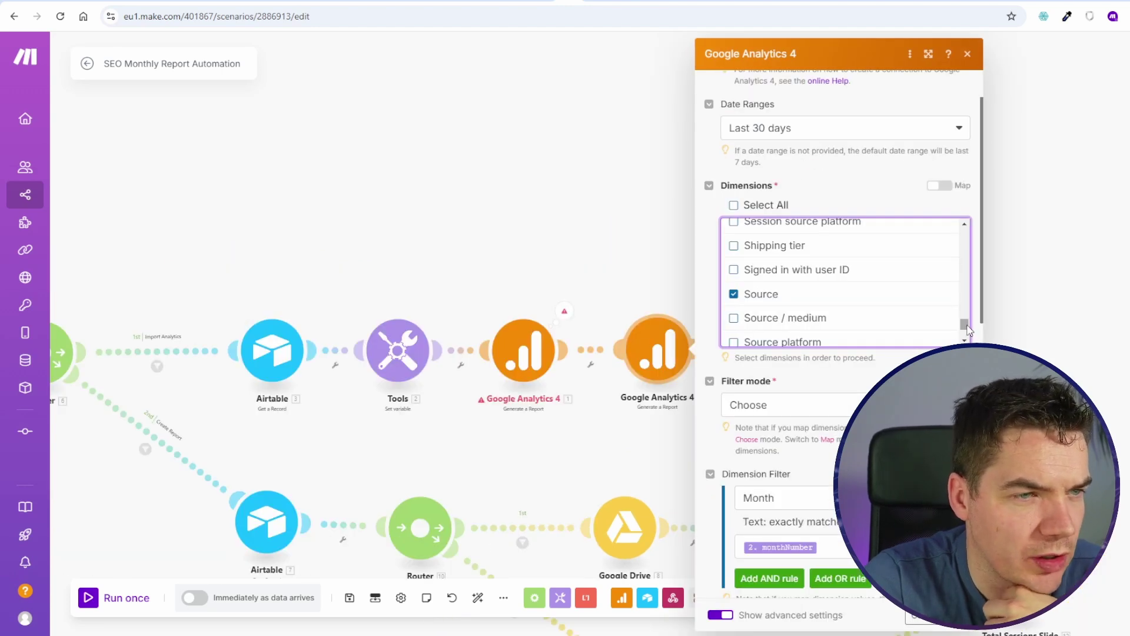
Step: Delete the month dimension filter rule from the cloned GA4 module
left_click_drag(969, 330, 961, 252)
scroll(853, 298, "down", 4)
scroll(863, 298, "up", 5)
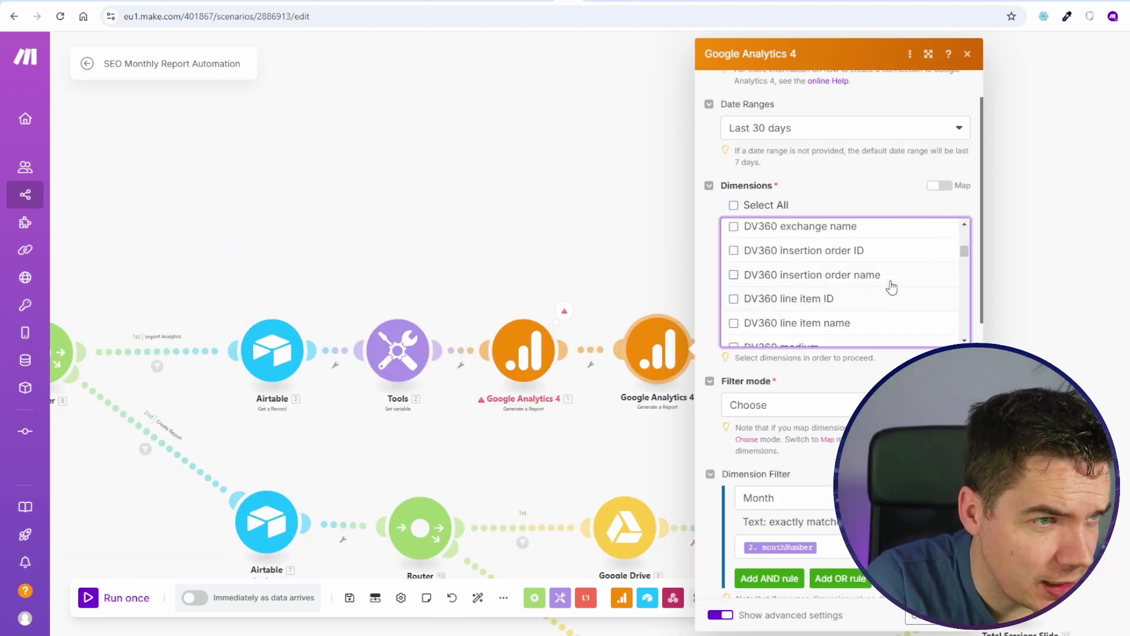
left_click_drag(968, 252, 964, 289)
scroll(805, 492, "down", 5)
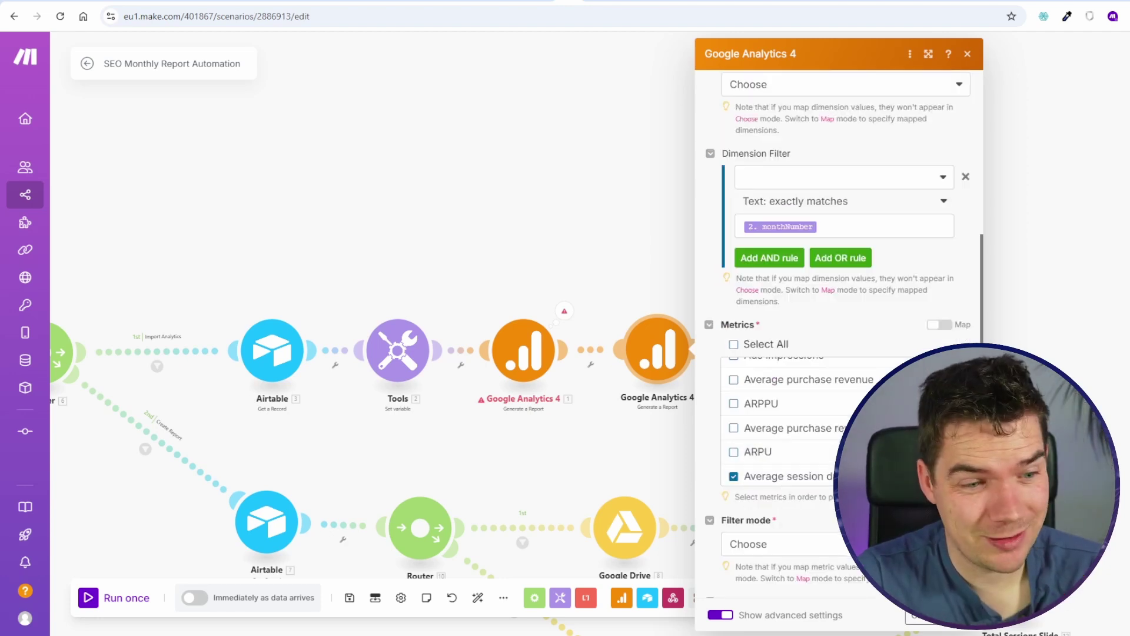
left_click(967, 177)
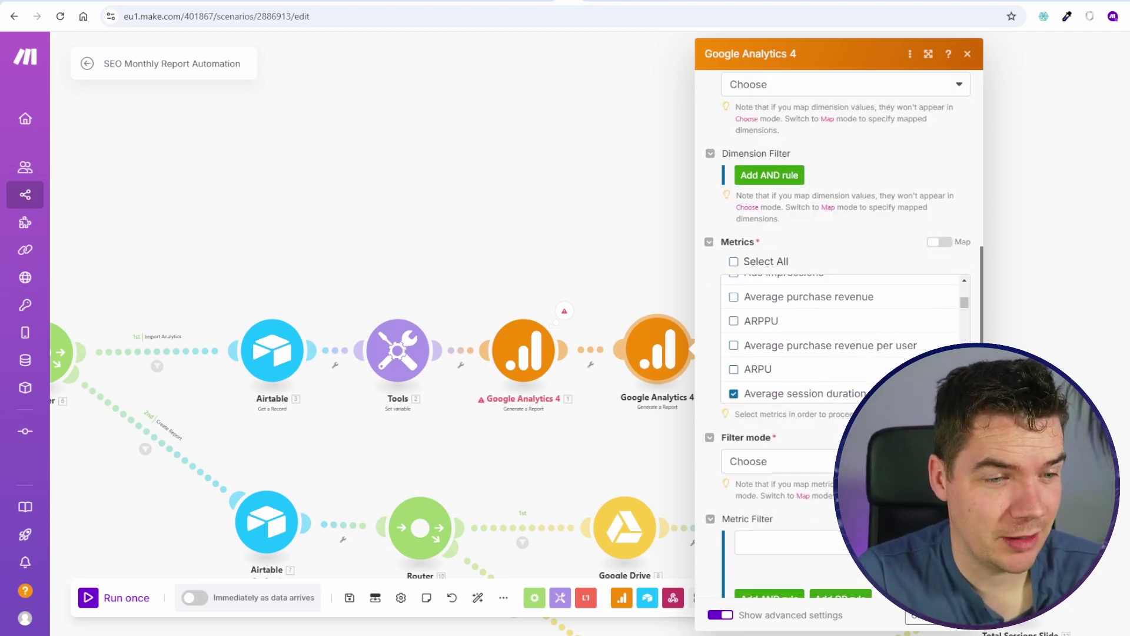
key("Escape")
Step: Run only the cloned report module and reopen its settings
right_click(677, 360)
left_click(742, 388)
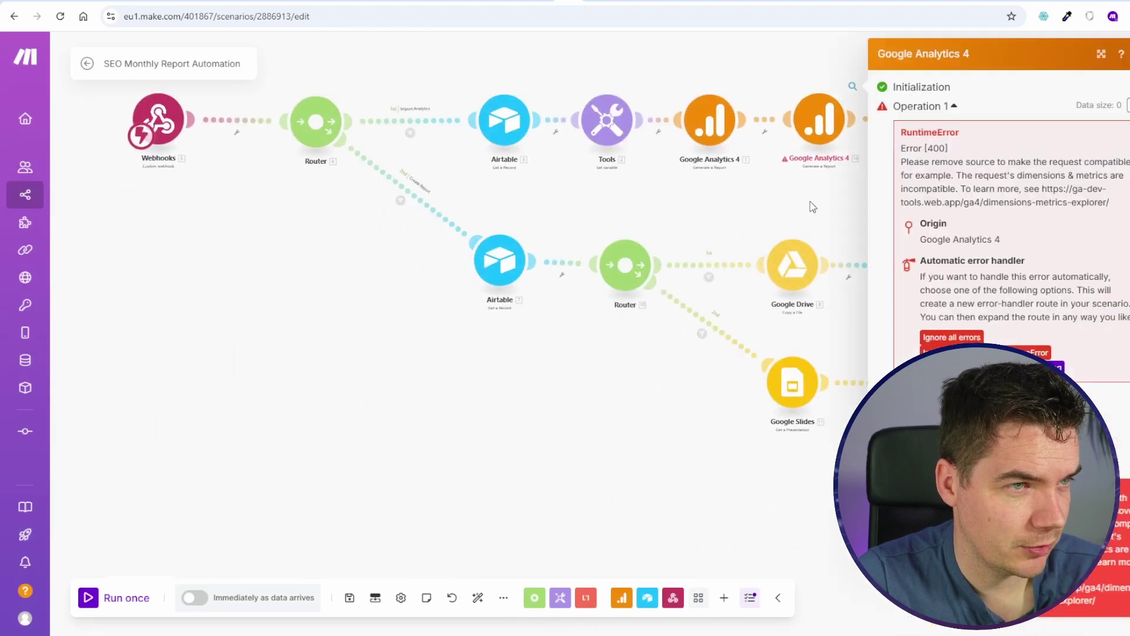
scroll(652, 281, "up", 3)
left_click(436, 222)
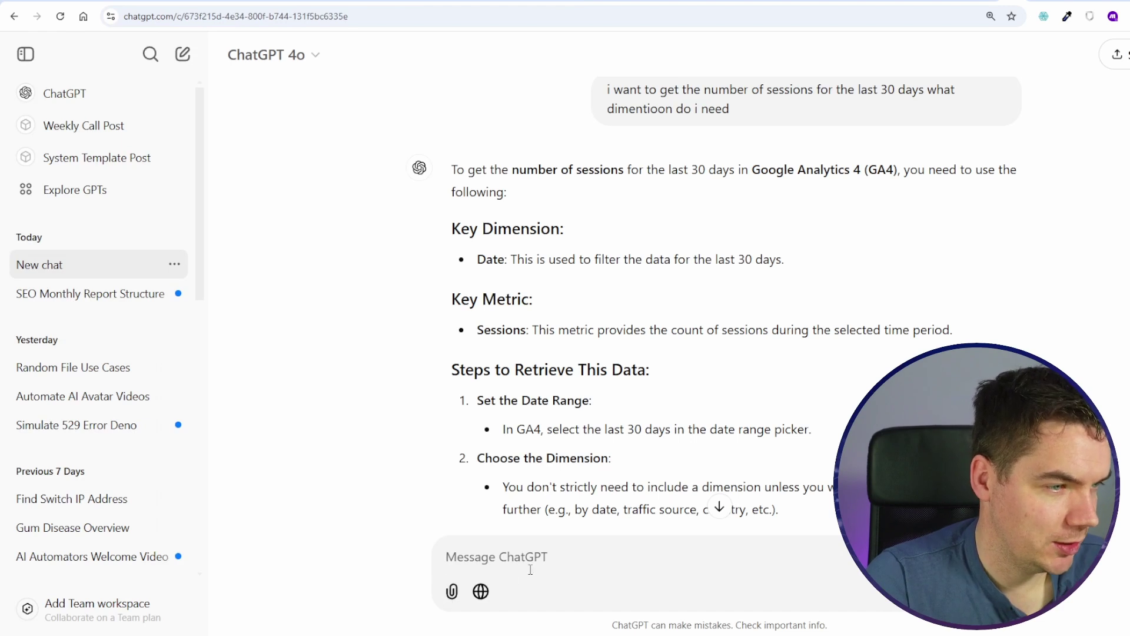
Step: Ask ChatGPT how to get monthly organic sessions in GA4, highlighting Session Default Channel Grouping
type("how do i get the number of organic session")
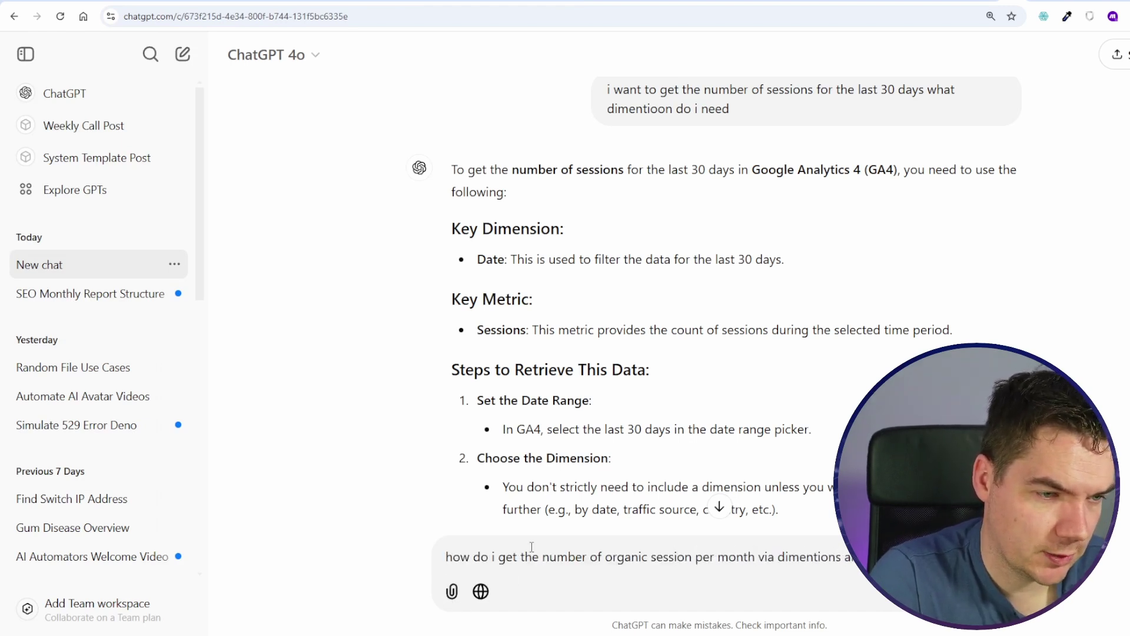
type("per month via dimentions and metrics in ga4")
key("Return")
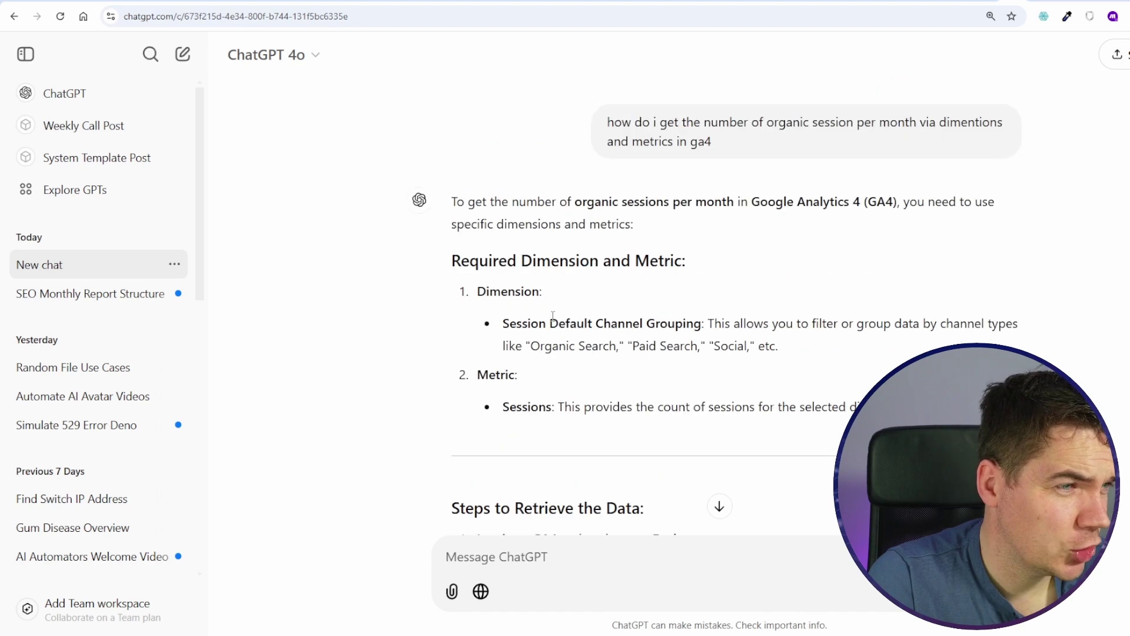
left_click_drag(531, 322, 684, 320)
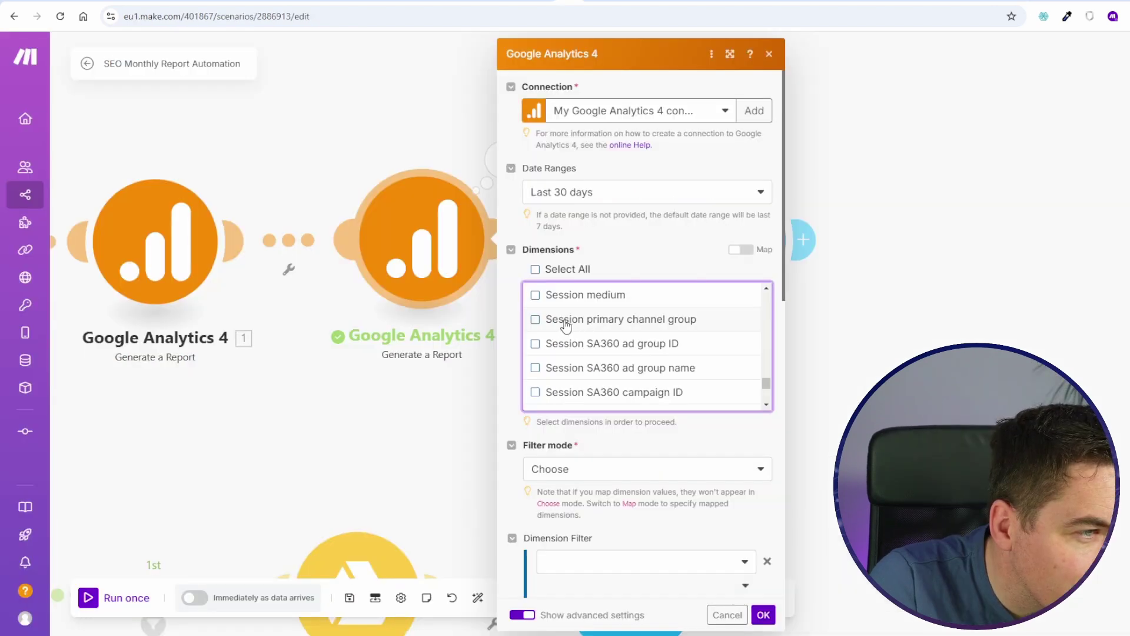
scroll(565, 329, "up", 10)
Step: Tick Session default channel group in the cloned GA4 report and save the scenario anyway
left_click(686, 353)
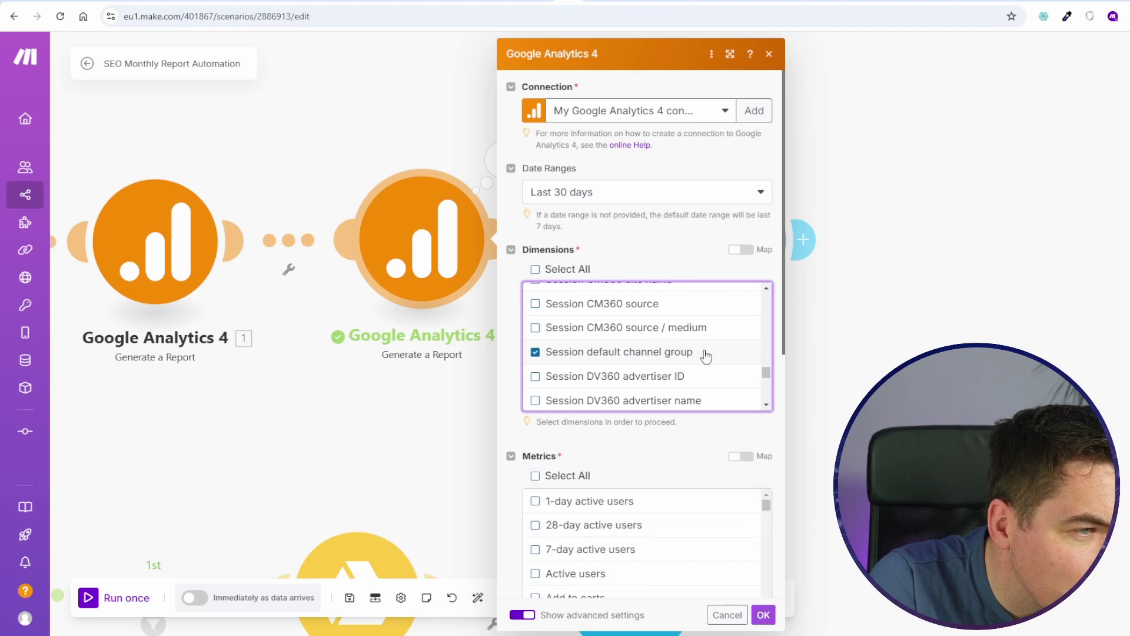
scroll(686, 356, "down", 15)
scroll(514, 519, "down", 1)
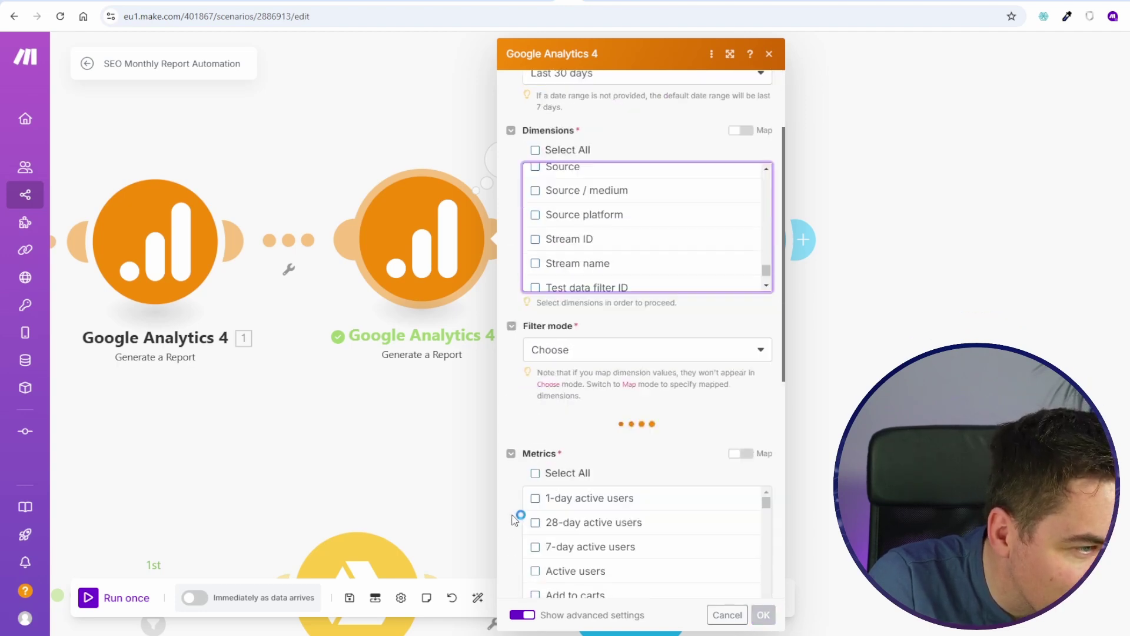
scroll(521, 518, "down", 5)
scroll(510, 499, "down", 2)
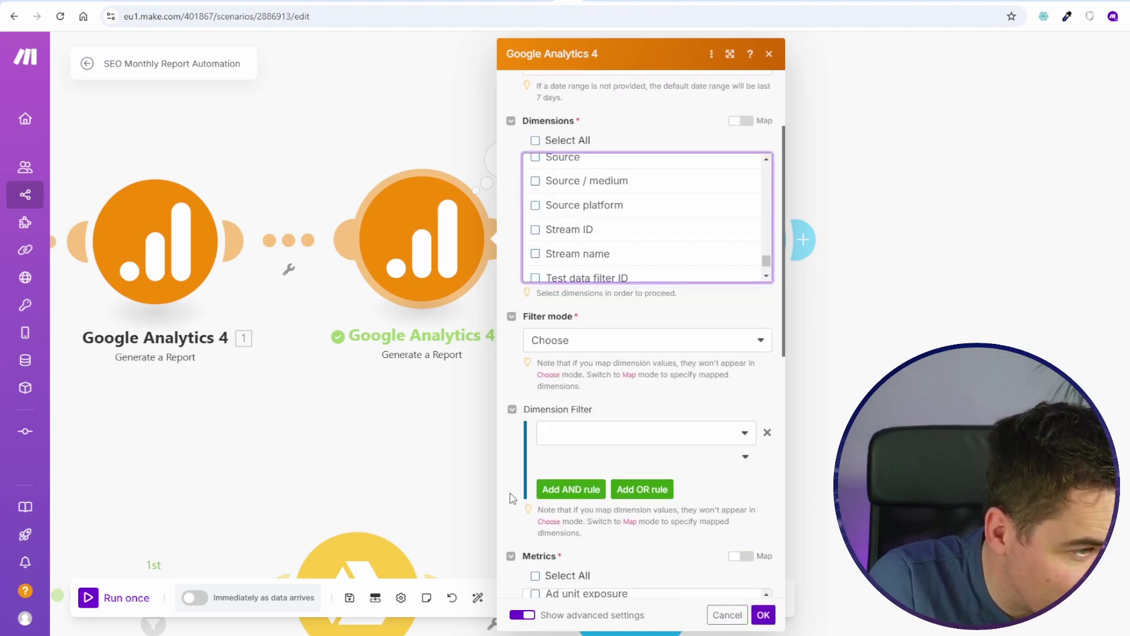
scroll(510, 497, "down", 3)
left_click(761, 615)
left_click(350, 598)
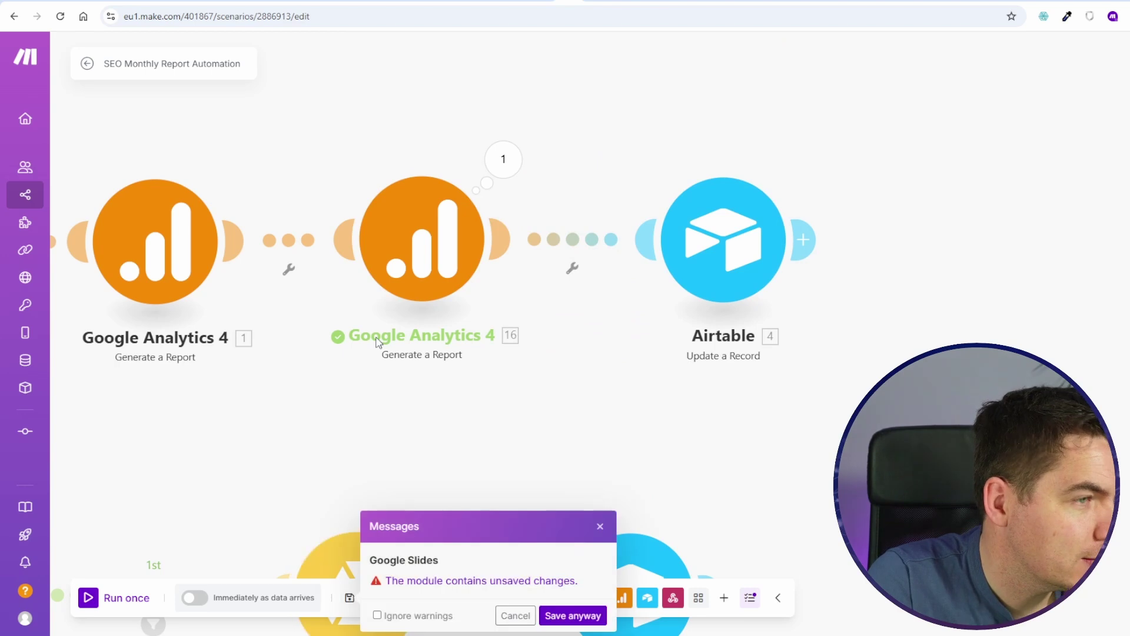
left_click(572, 615)
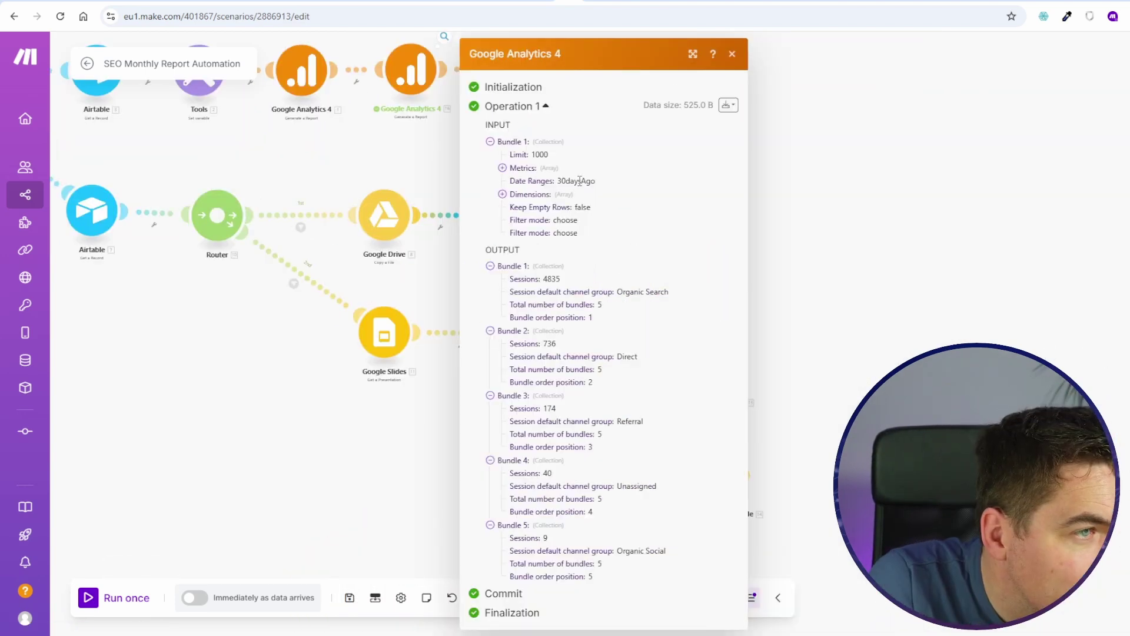
Step: Review the second Google Analytics 4 report's settings after its sessions-by-channel run
left_click(410, 70)
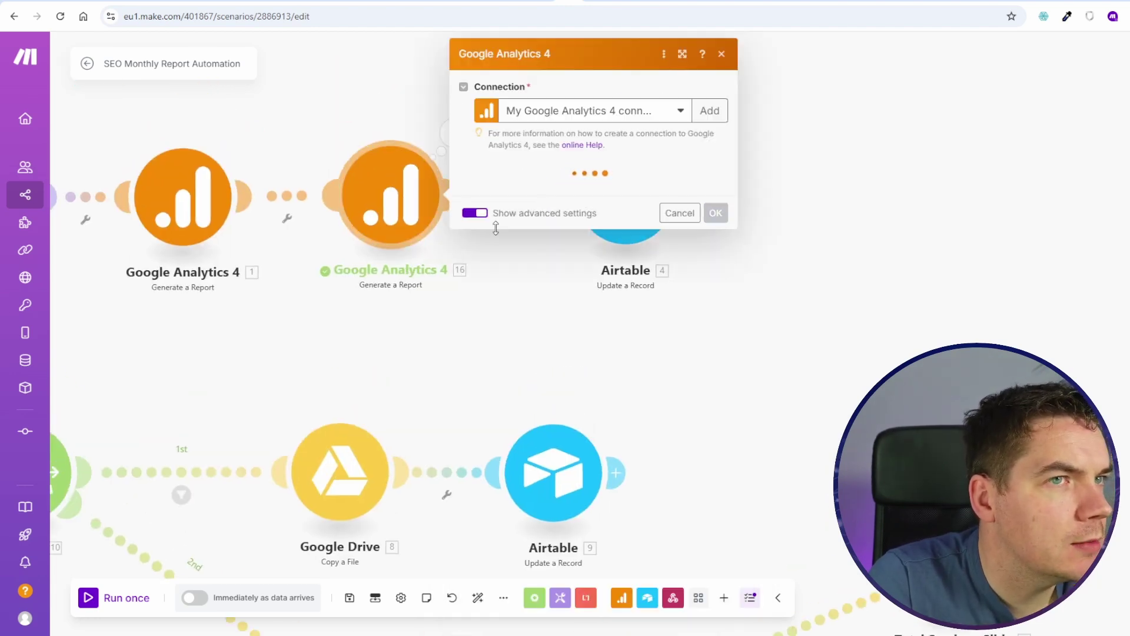
scroll(647, 329, "down", 15)
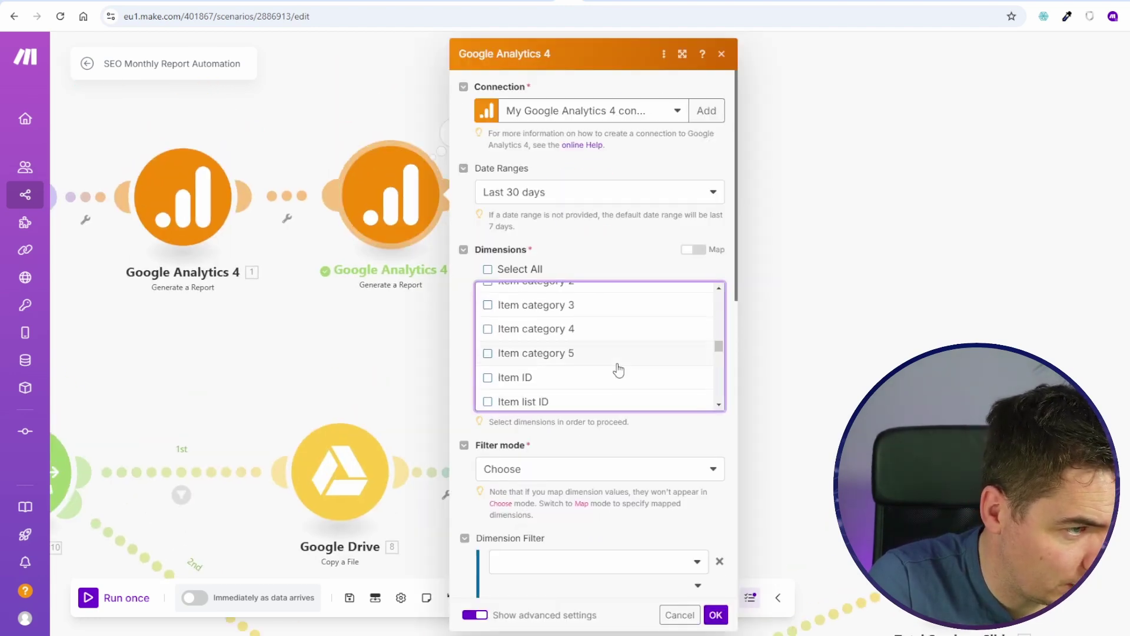
scroll(618, 369, "down", 10)
key("Escape")
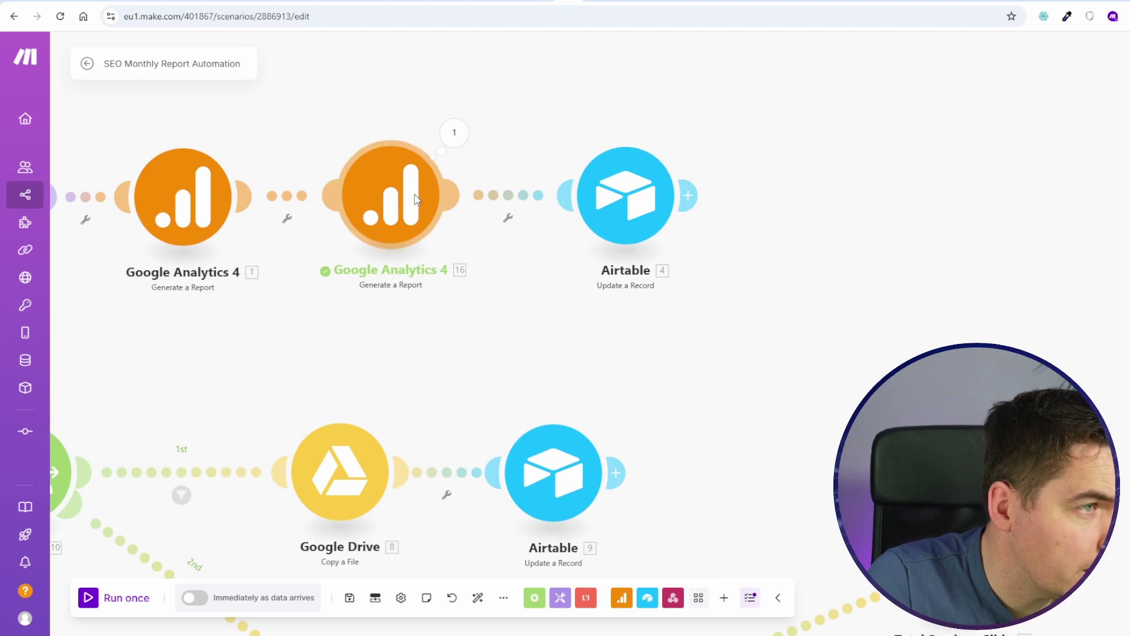
scroll(449, 162, "down", 3)
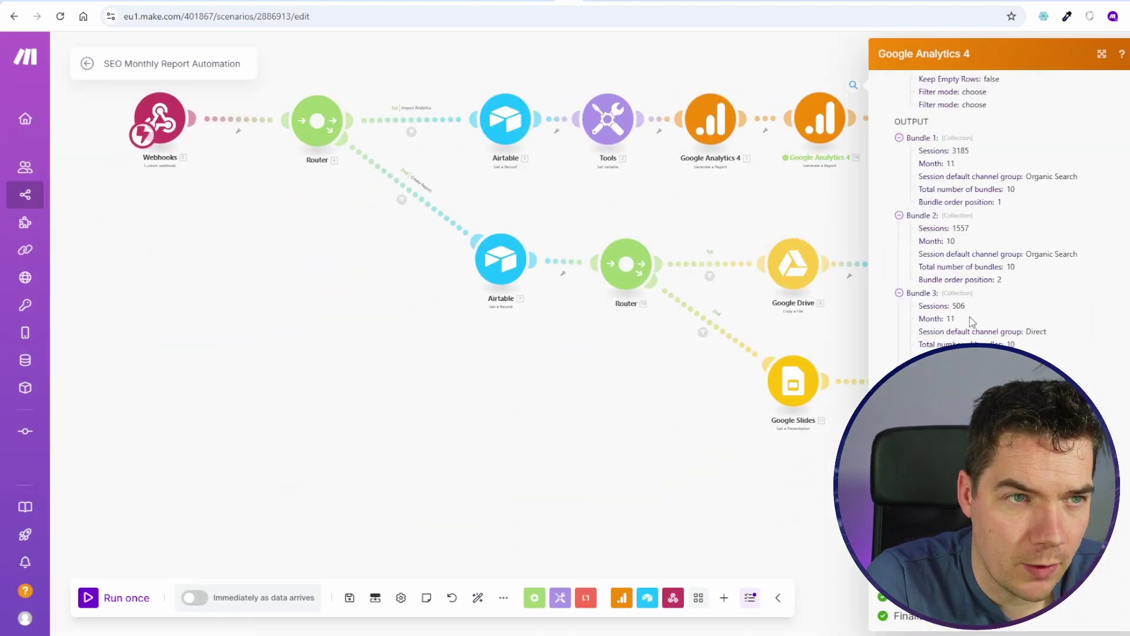
left_click(820, 120)
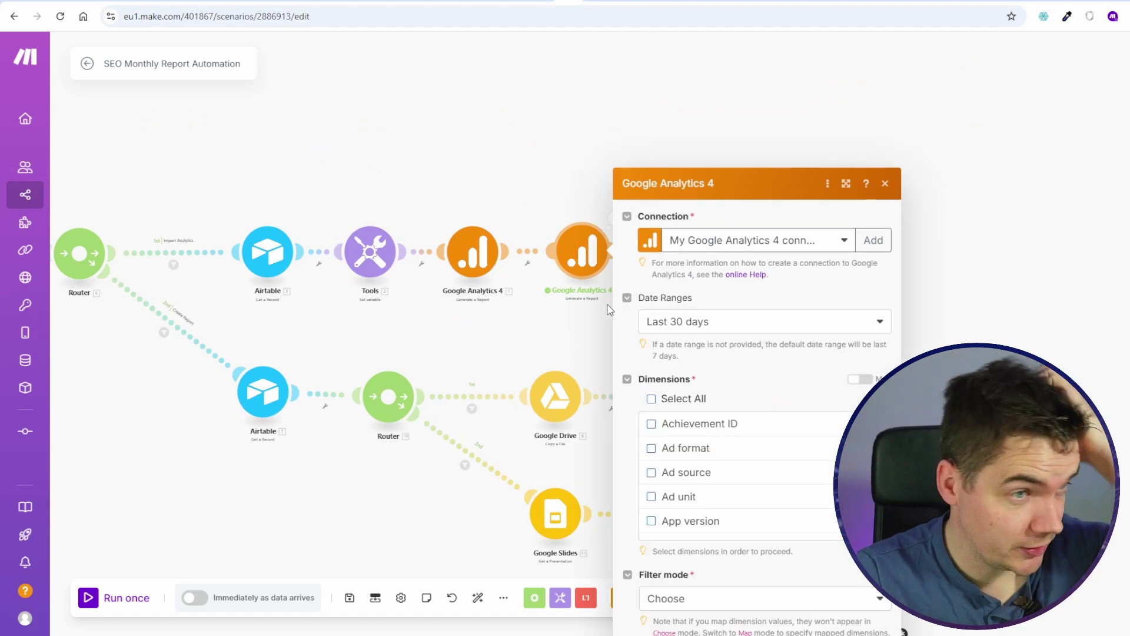
Step: Add a GA4 dimension filter: Month exactly matches the Airtable 3. Month Number
scroll(665, 365, "down", 2)
left_click(703, 443)
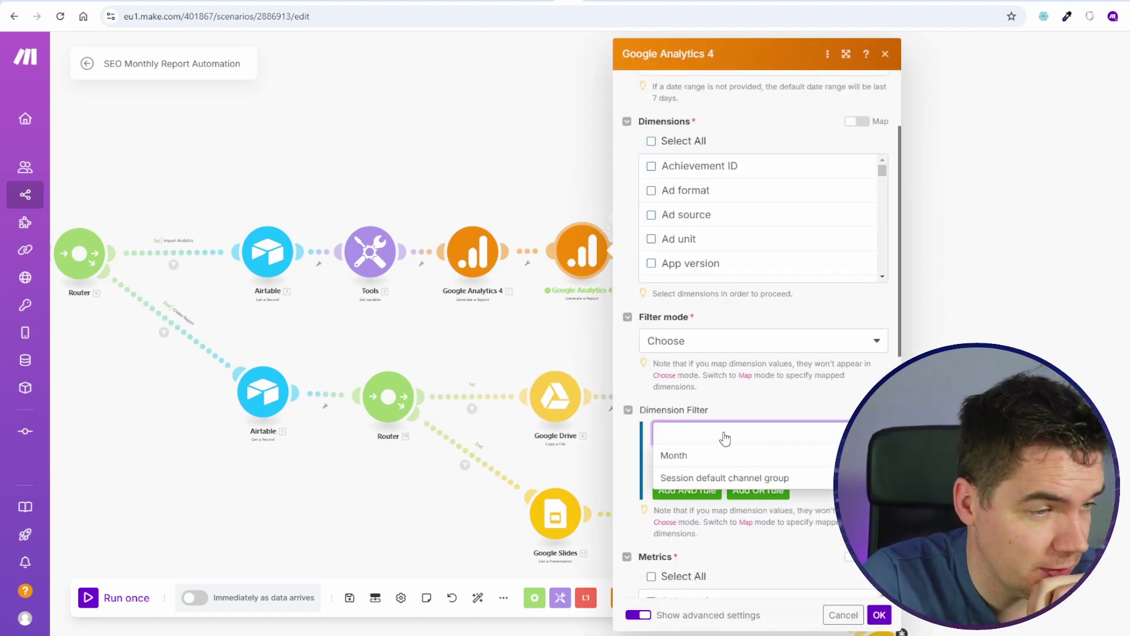
left_click(713, 457)
left_click(806, 463)
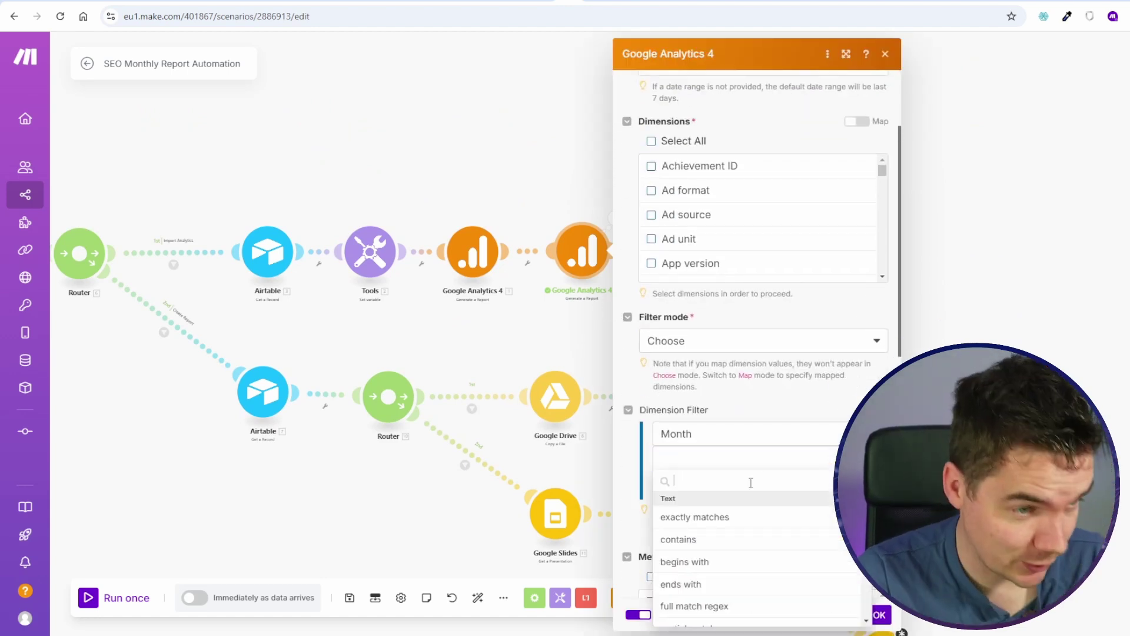
left_click(721, 524)
scroll(995, 206, "down", 15)
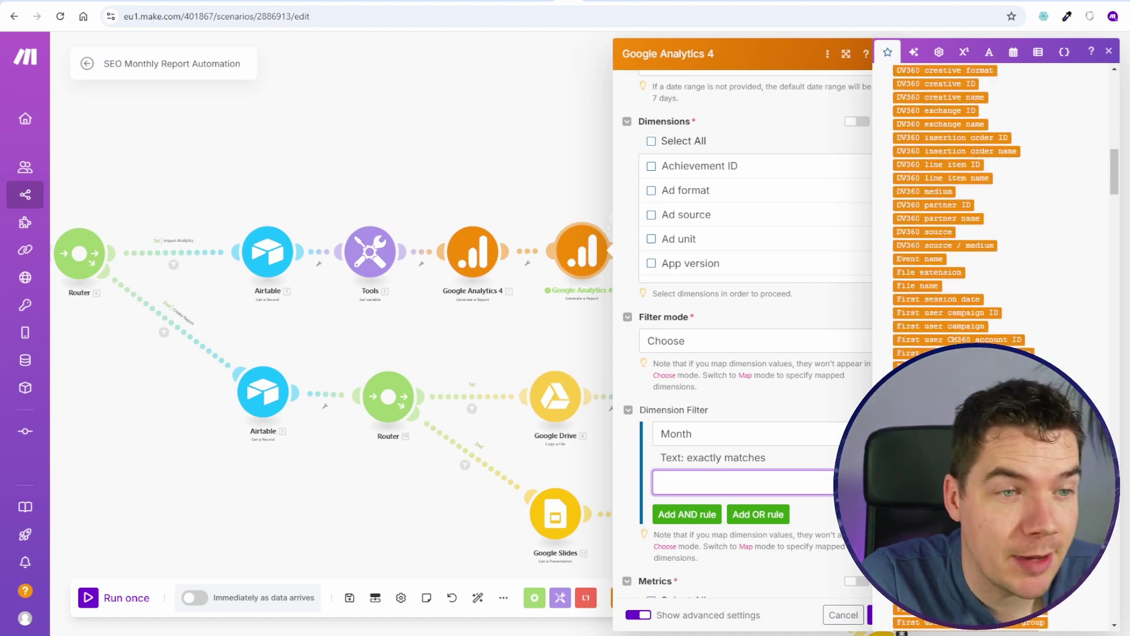
left_click(909, 356)
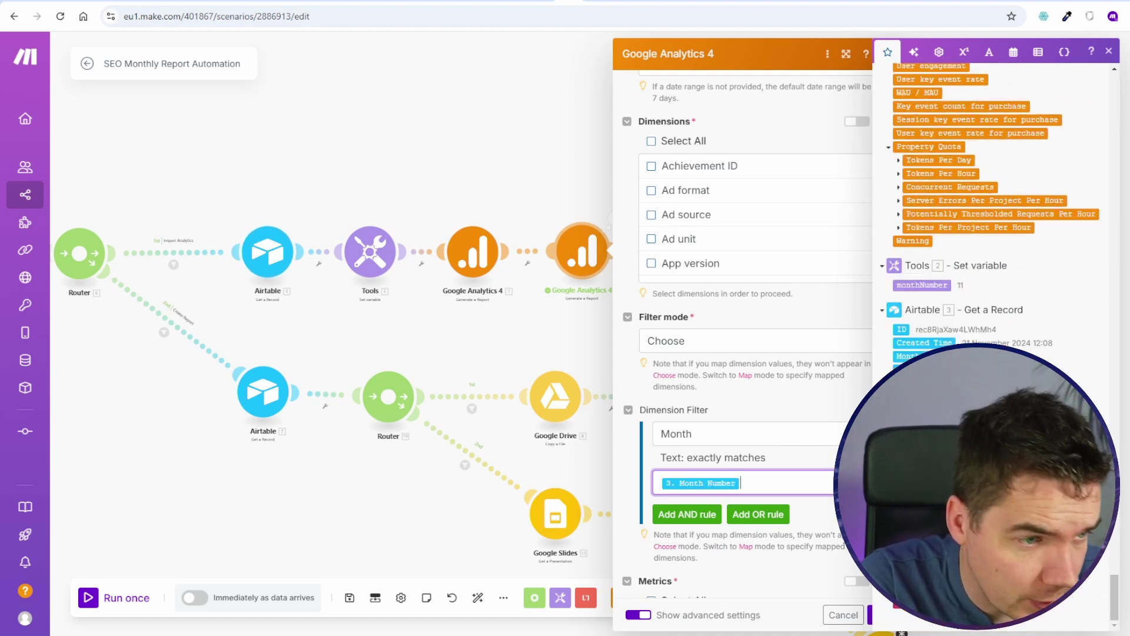
Step: Test-run the second GA4 report module alone with Month Number 11
left_click(872, 614)
left_click(768, 341)
type("11")
key("Return")
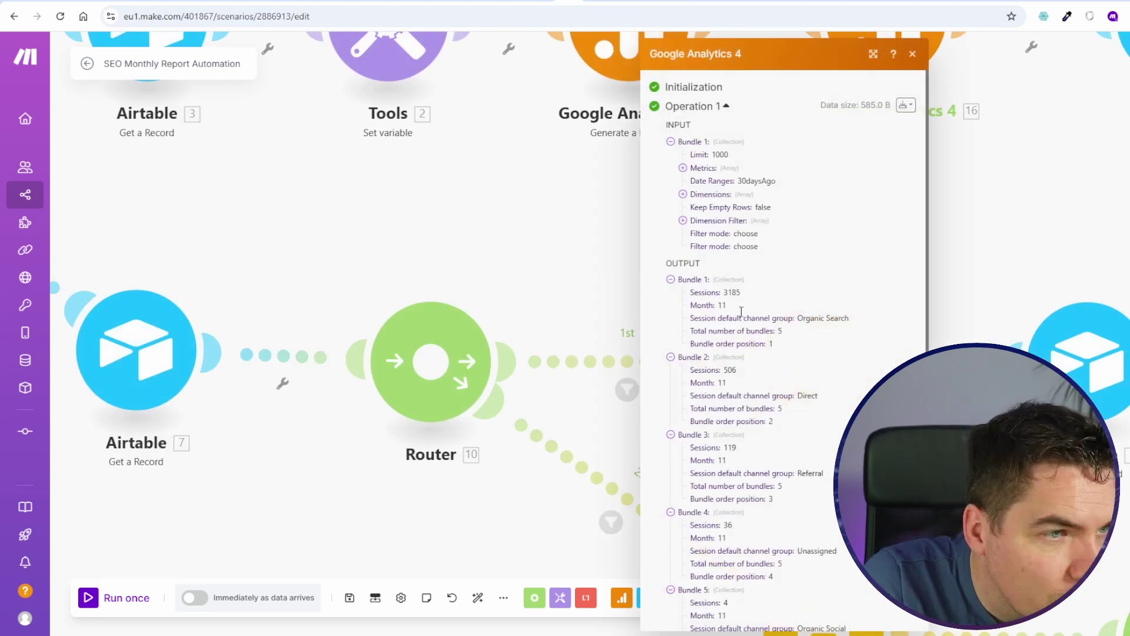
Step: Review the per-channel session results, such as Organic Search, Direct and Organic Social
left_click_drag(797, 319, 855, 325)
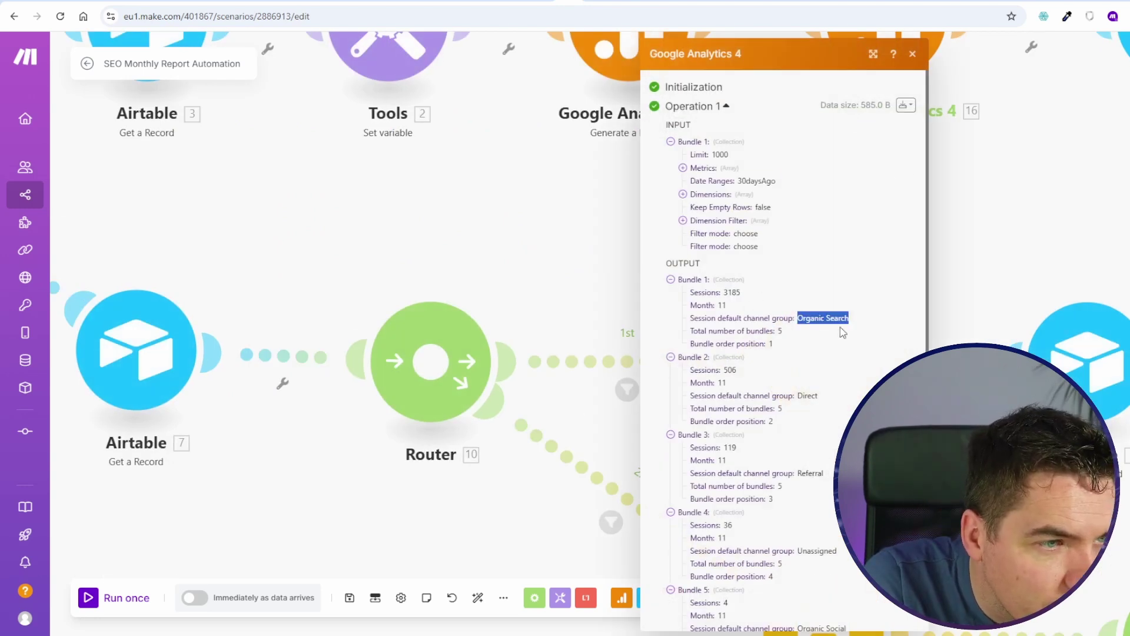
double_click(730, 369)
double_click(807, 395)
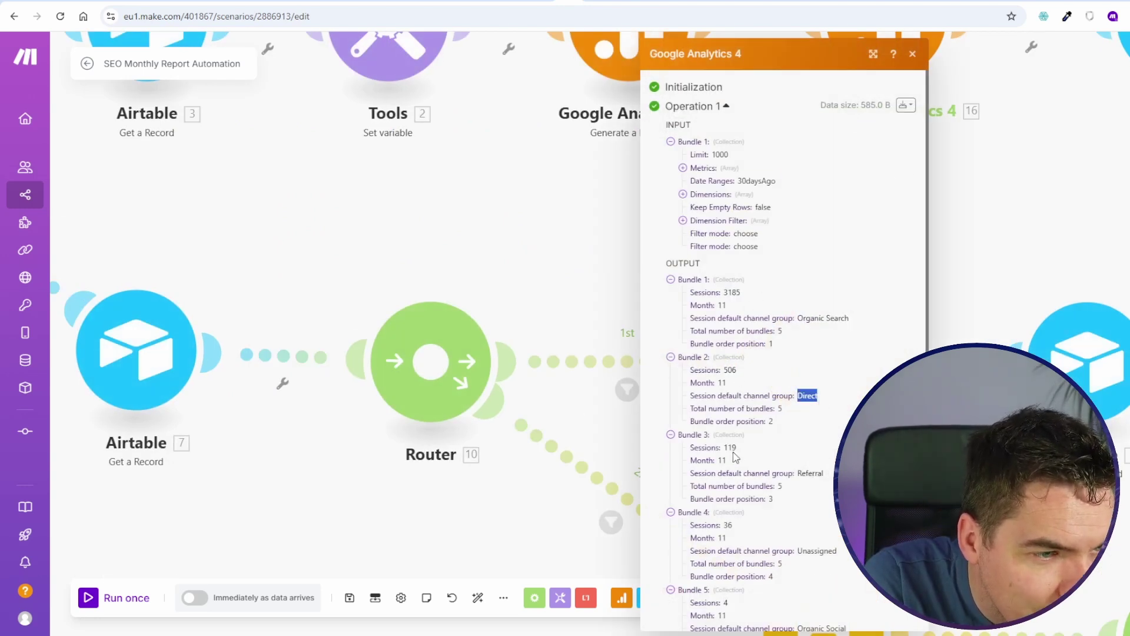
scroll(811, 548, "down", 2)
left_click_drag(812, 552, 838, 551)
left_click(727, 526)
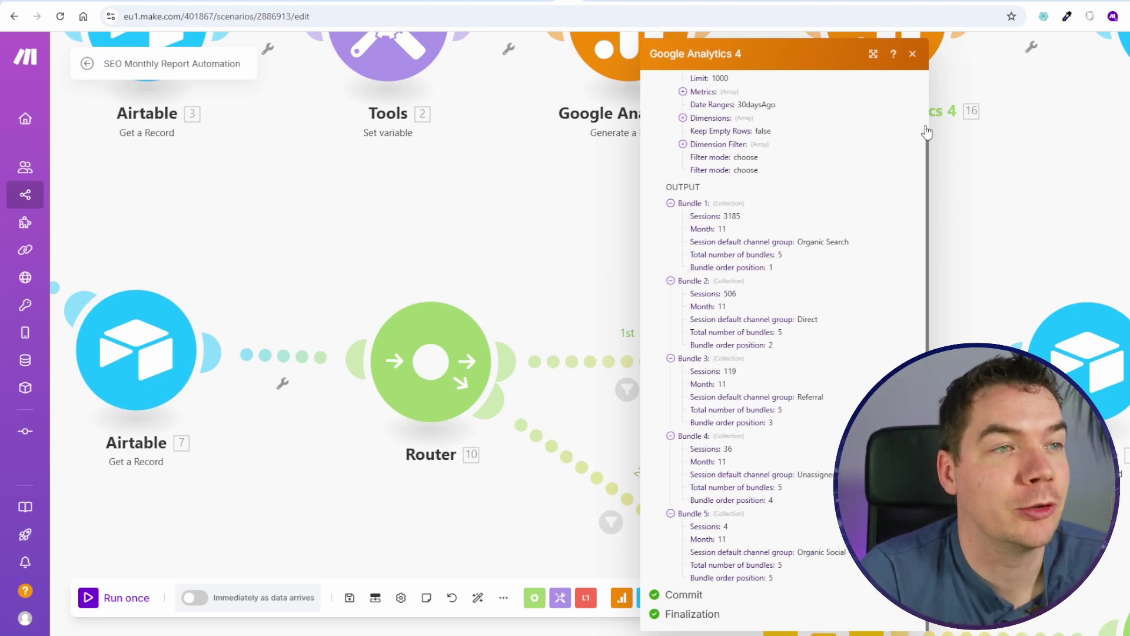
scroll(974, 158, "down", 1)
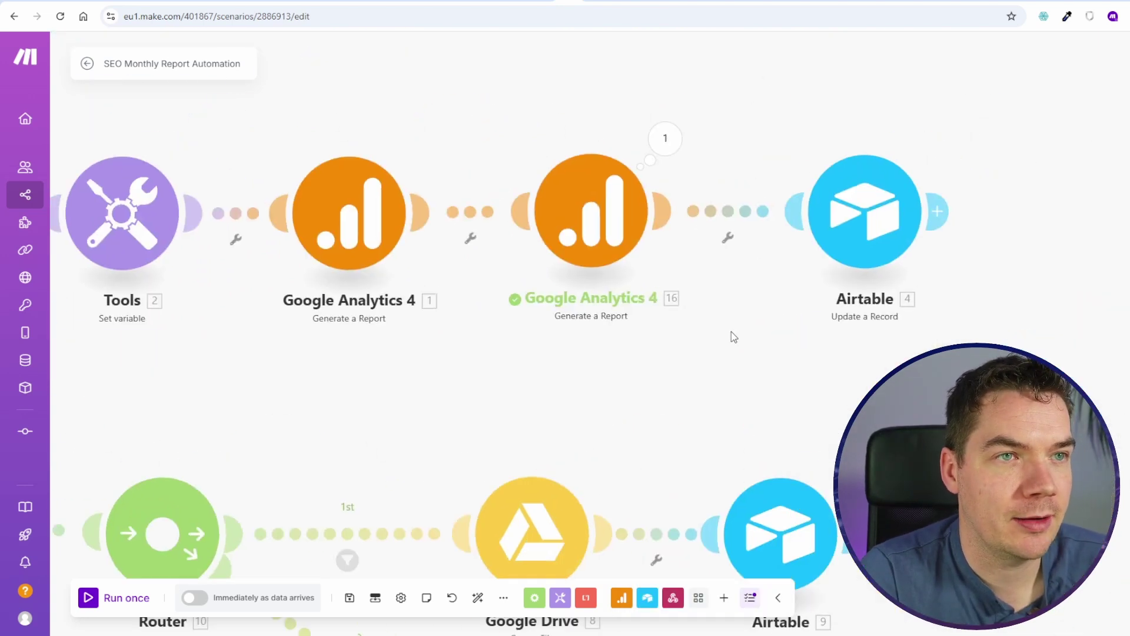
scroll(689, 351, "up", 1)
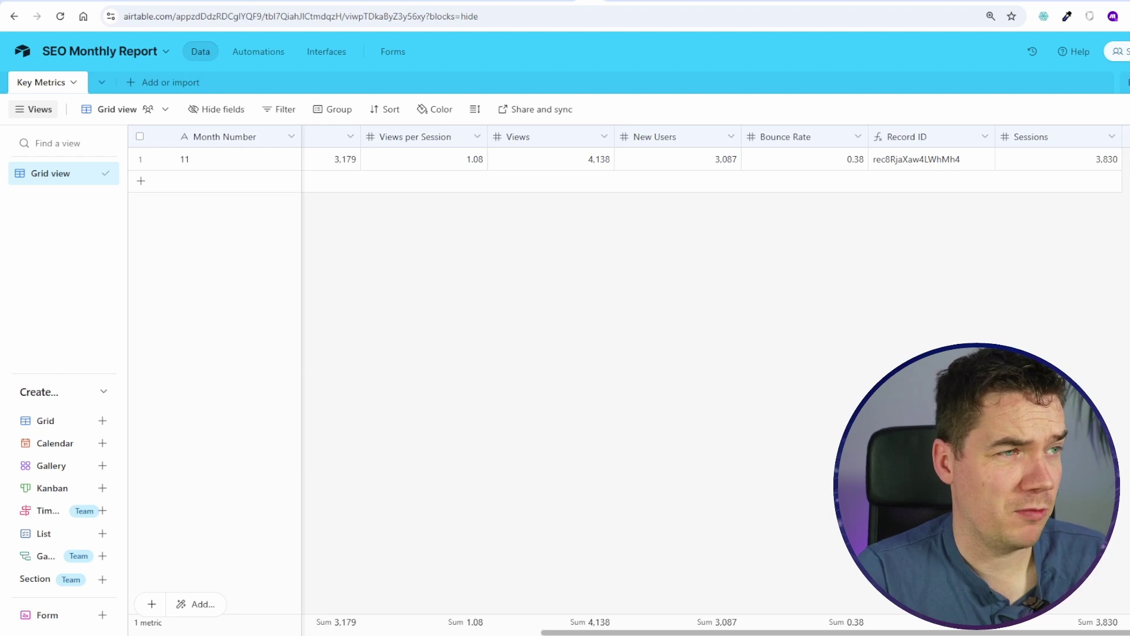
Step: Create a Number-type field named 'Organic Sessions' in the Key Metrics table
left_click(1125, 137)
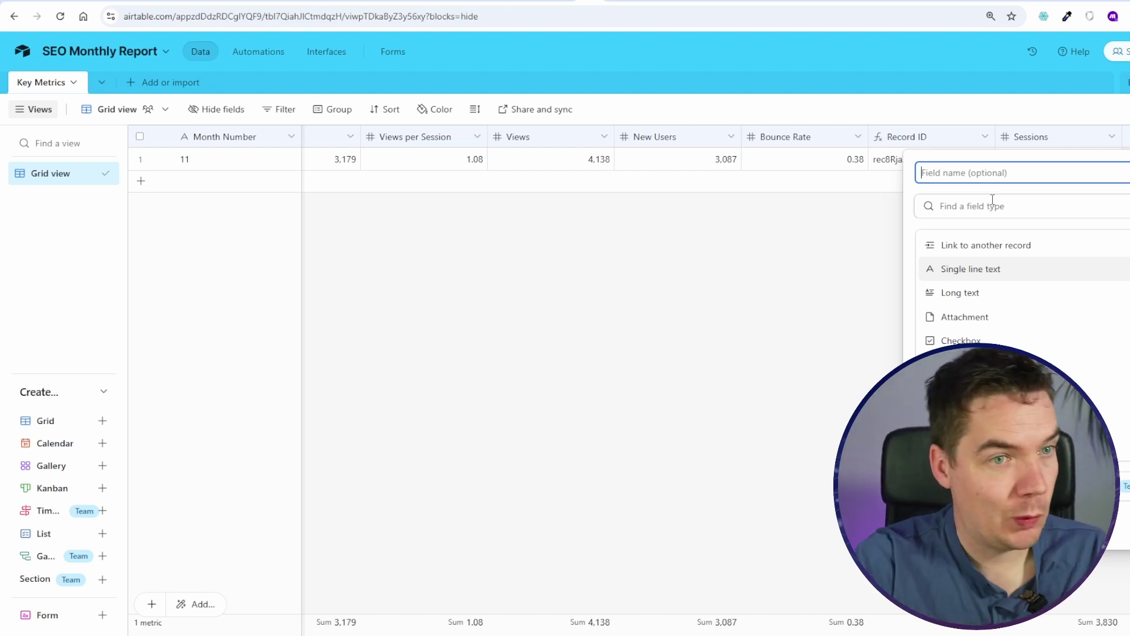
scroll(984, 328, "down", 5)
scroll(987, 329, "up", 5)
type("Organ")
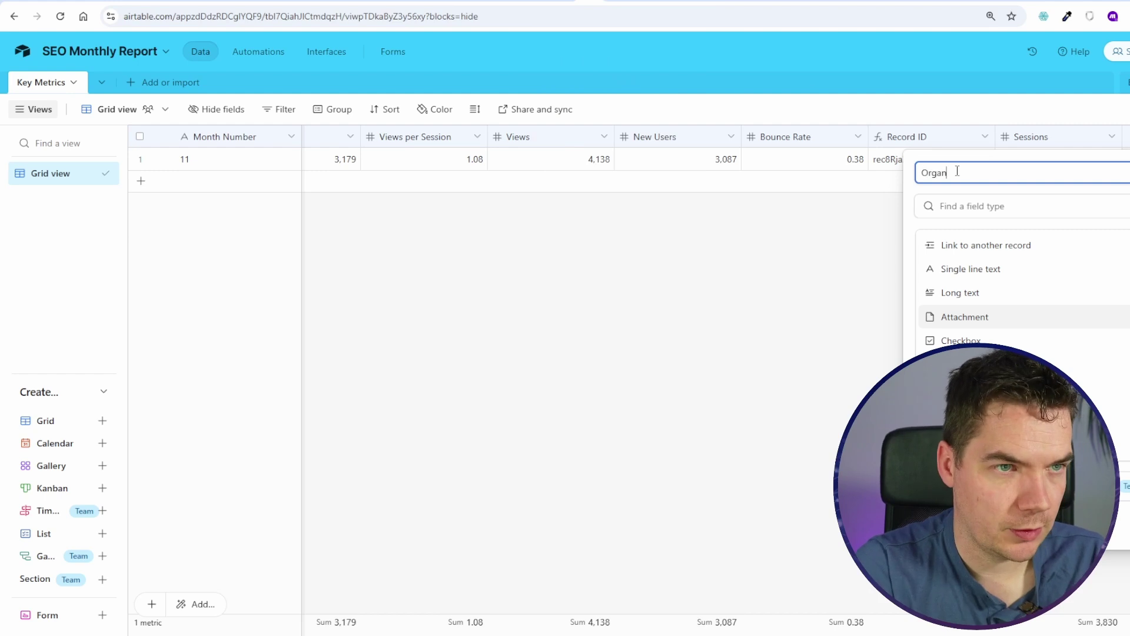
type("ic Sessions")
left_click(994, 207)
type("n")
key("Return")
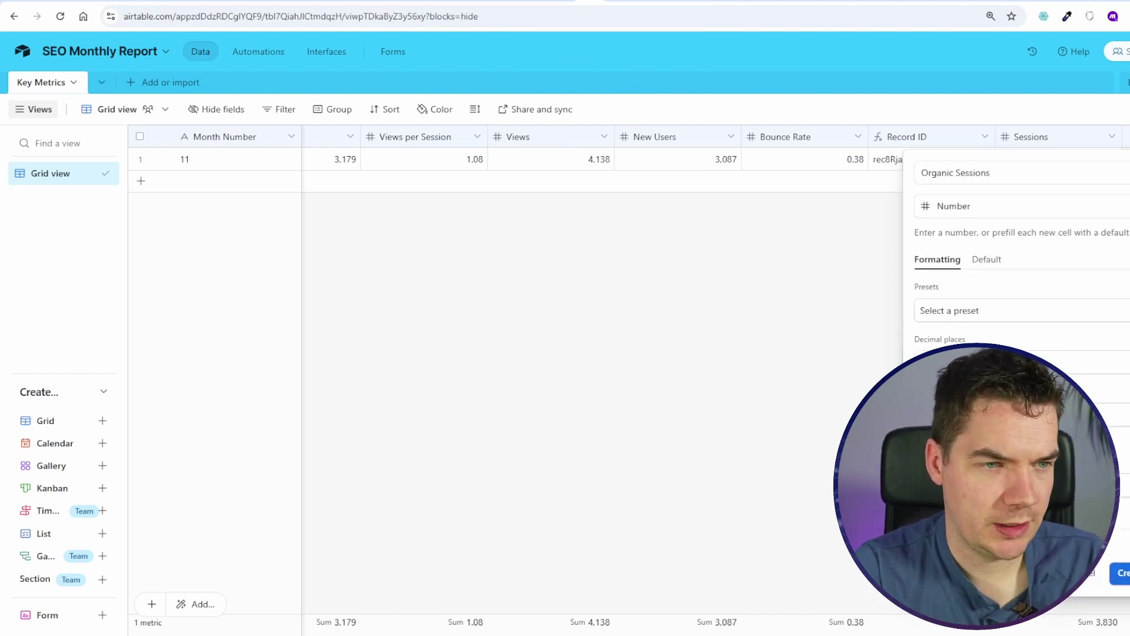
key("Return")
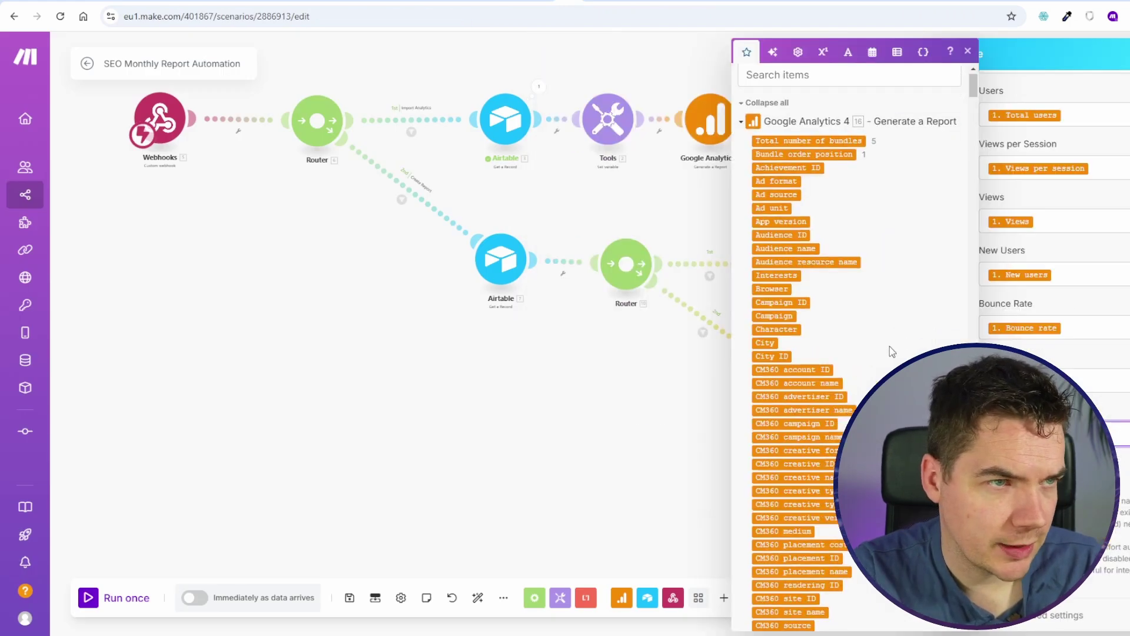
Step: Add an AND rule to the second GA4 report: Session default channel group exactly matches 'Organic Search'; save
scroll(892, 330, "down", 5)
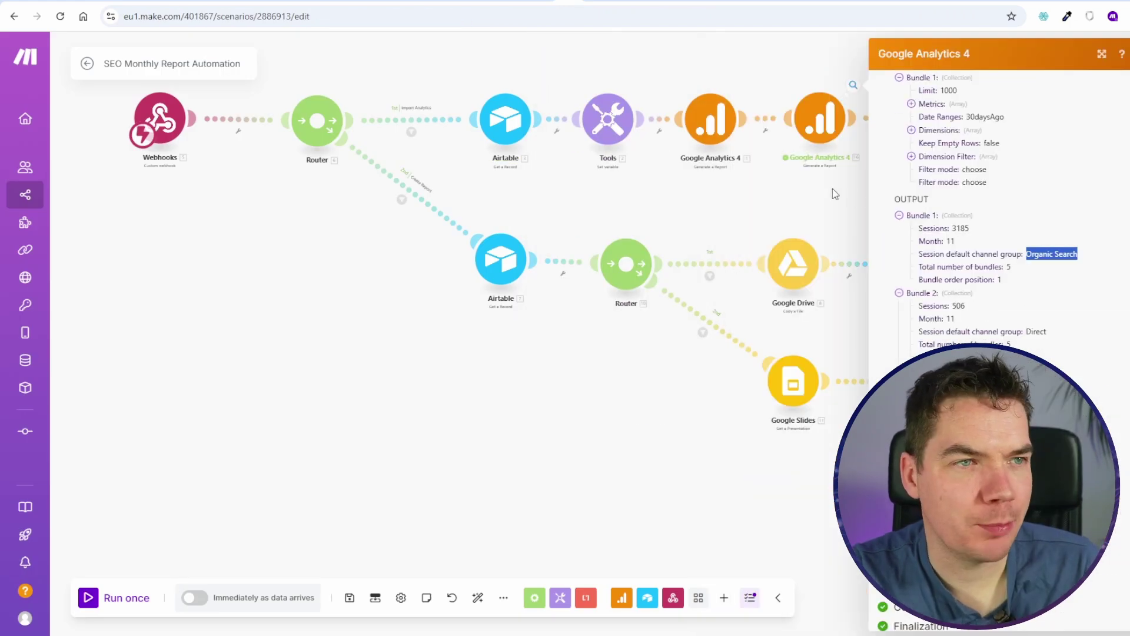
left_click(833, 190)
scroll(839, 189, "up", 2)
left_click_drag(907, 177, 738, 428)
scroll(731, 326, "up", 2)
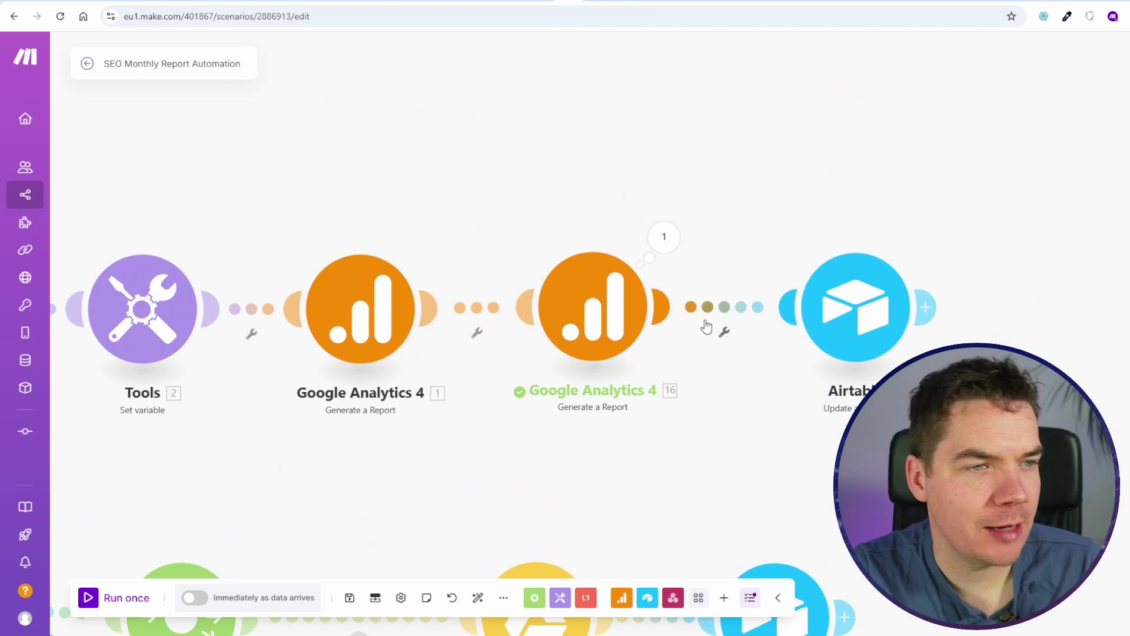
left_click(599, 293)
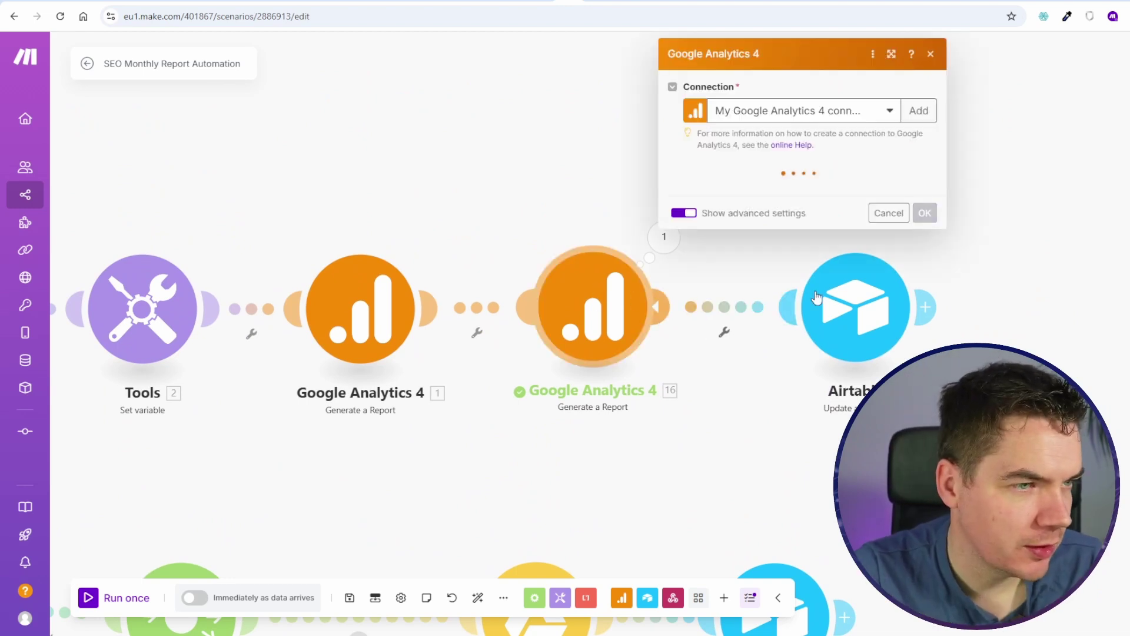
scroll(589, 400, "down", 2)
left_click(582, 385)
left_click(613, 411)
left_click(610, 454)
left_click(705, 435)
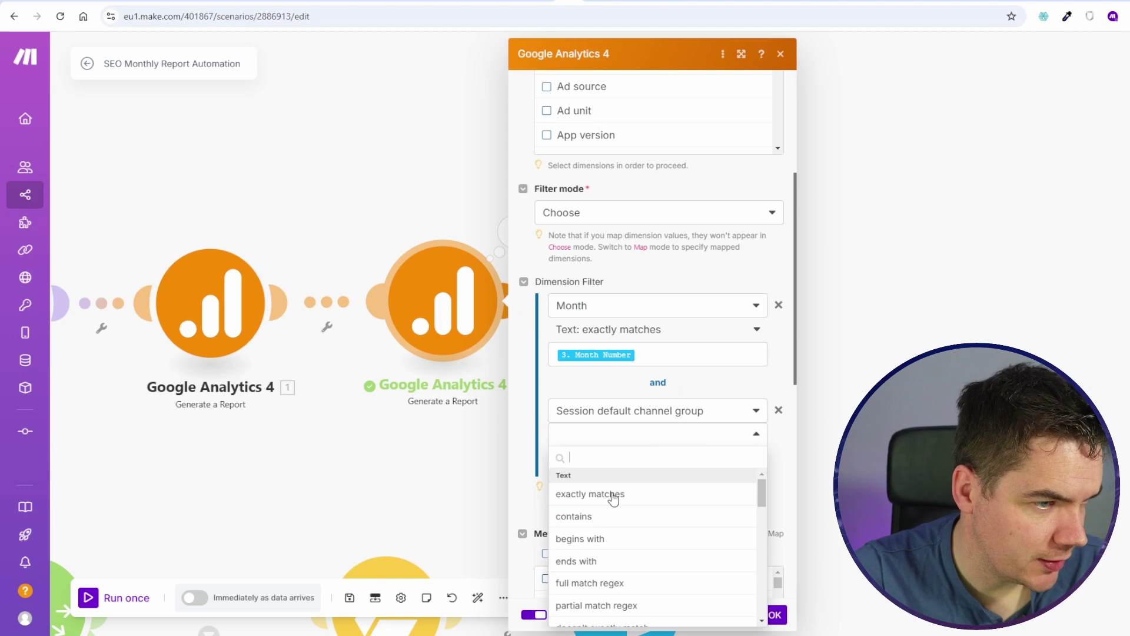
left_click(615, 491)
left_click(728, 461)
type("Organic Search")
left_click(774, 615)
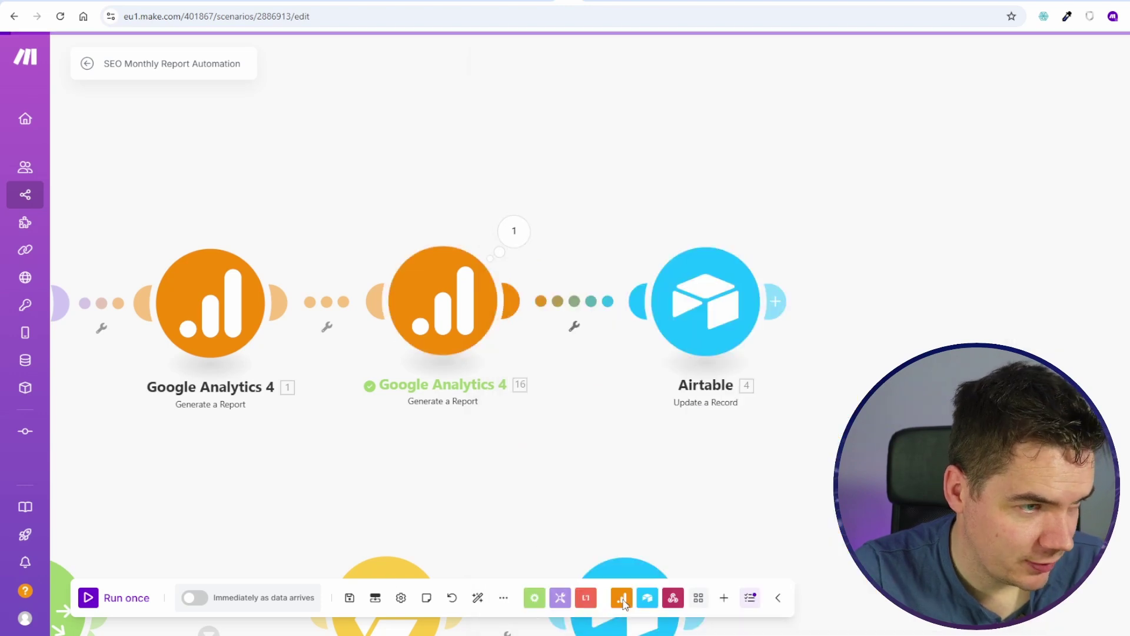
left_click(347, 600)
key("Return")
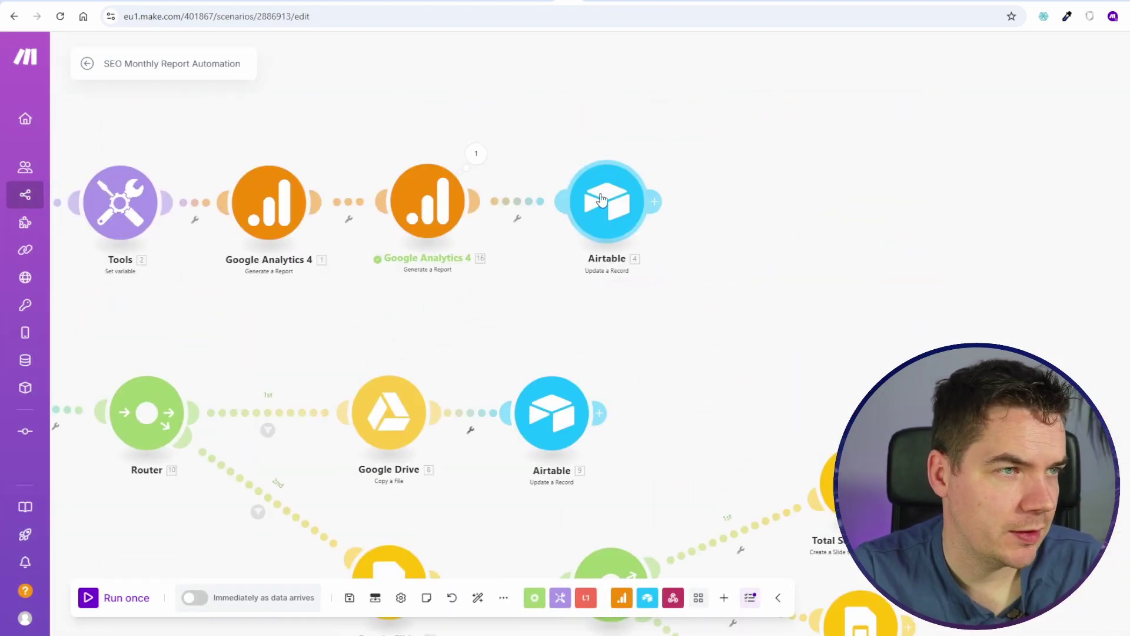
Step: Map the report's 1. Sessions into Airtable's Organic Sessions field in Update a Record
left_click(597, 202)
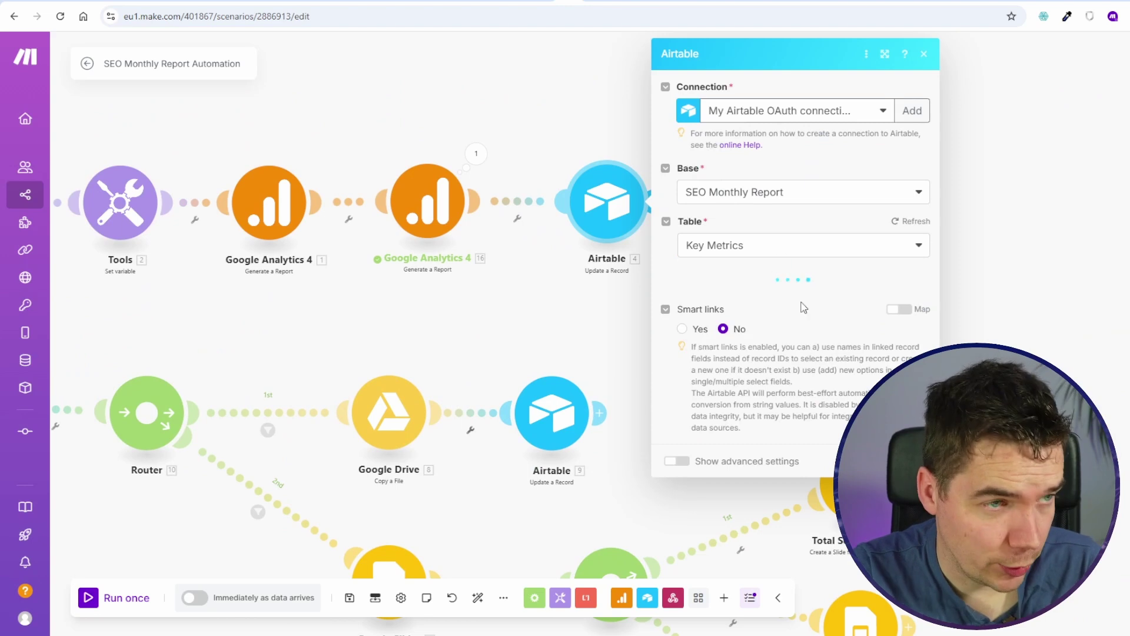
scroll(765, 353, "down", 8)
left_click(765, 434)
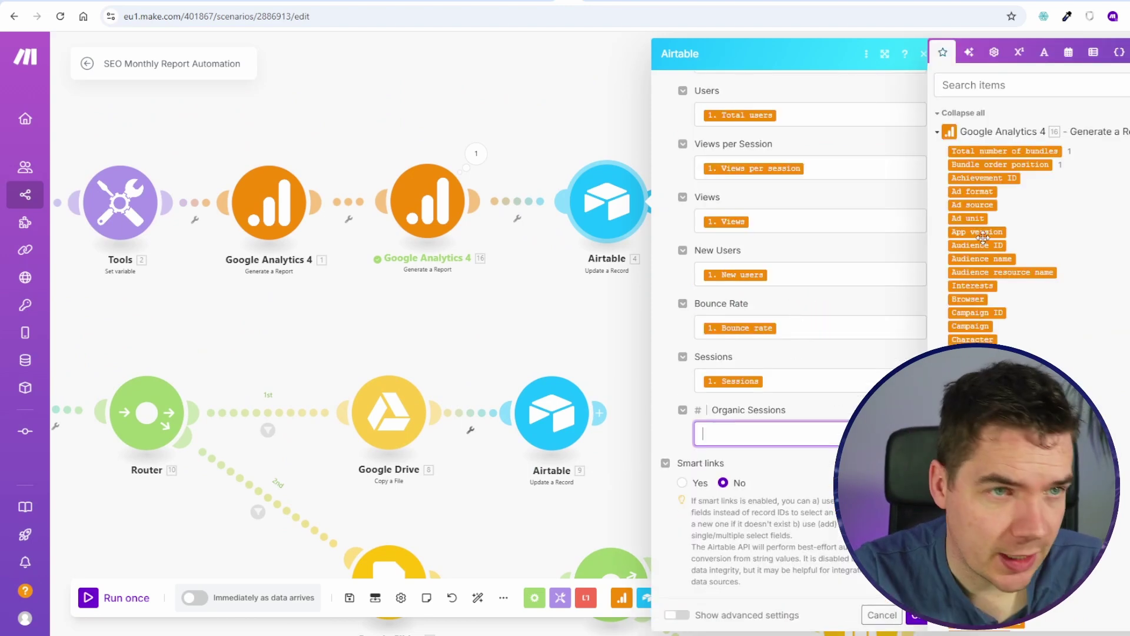
scroll(1098, 327, "down", 10)
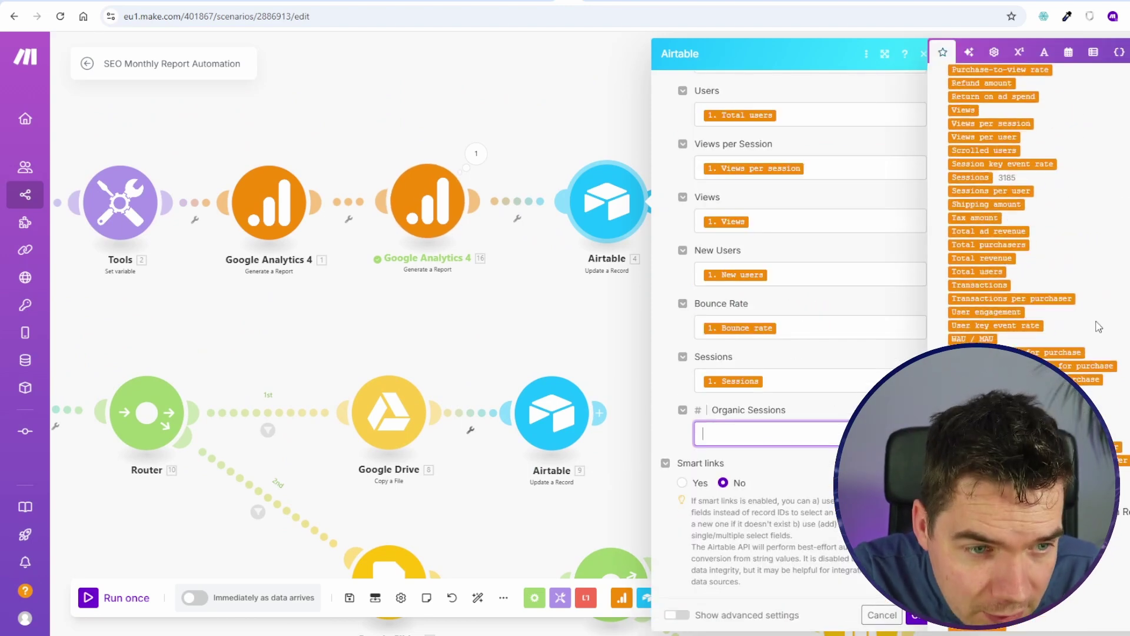
scroll(1086, 299, "up", 2)
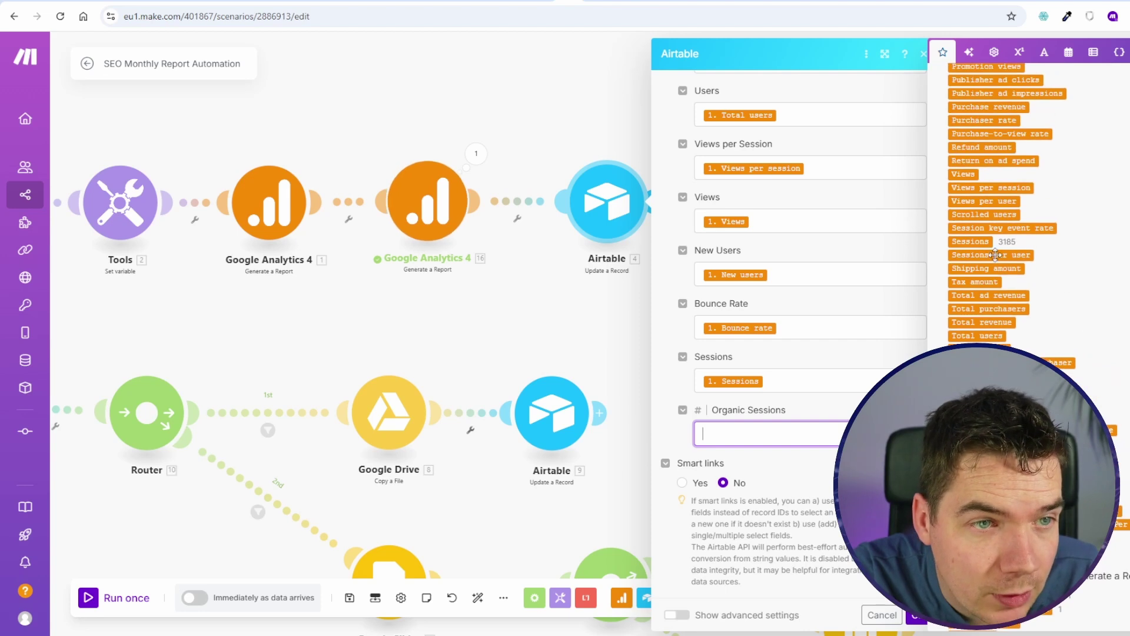
left_click(970, 241)
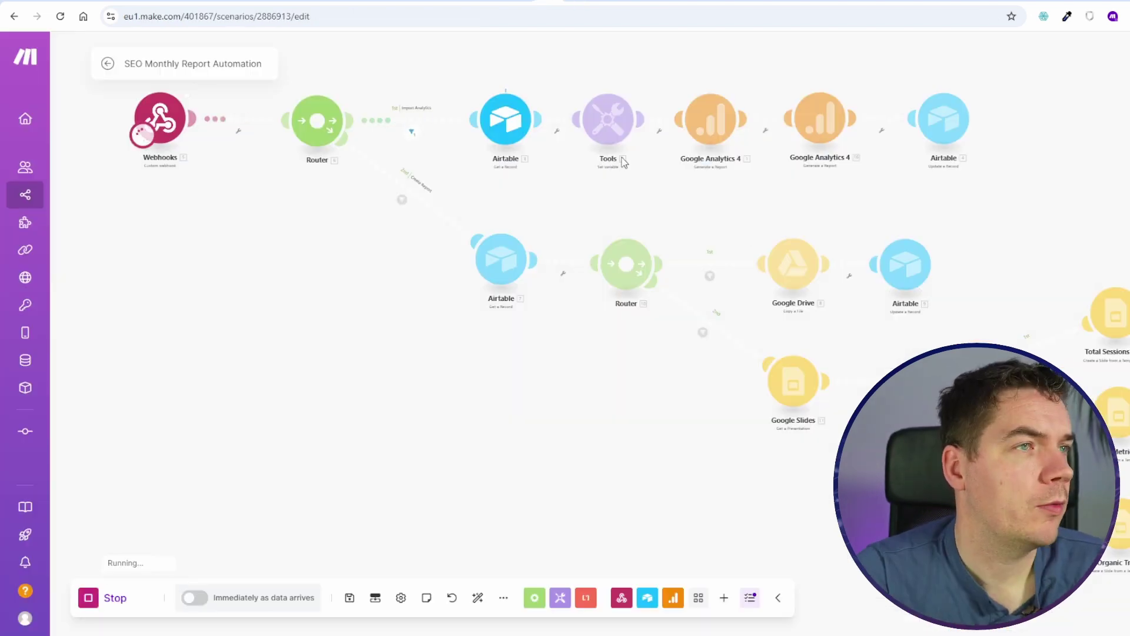
Step: Clear the org-sessions-mth Replaced Value in the Total Organic Traffic Slide module, then run the scenario once
scroll(574, 401, "up", 6)
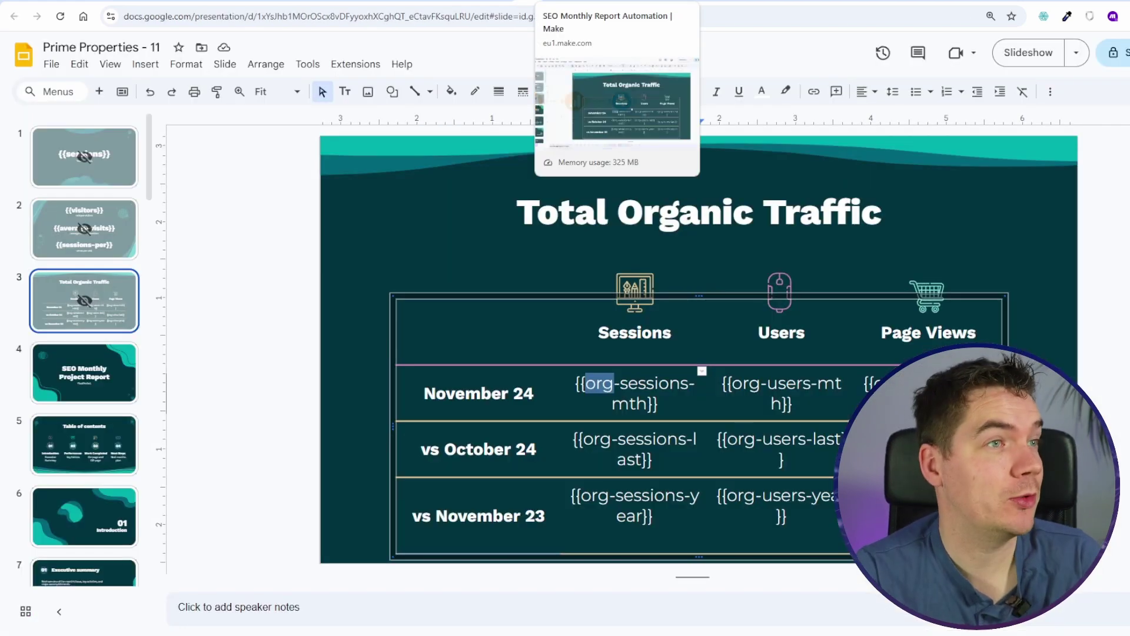
double_click(654, 383)
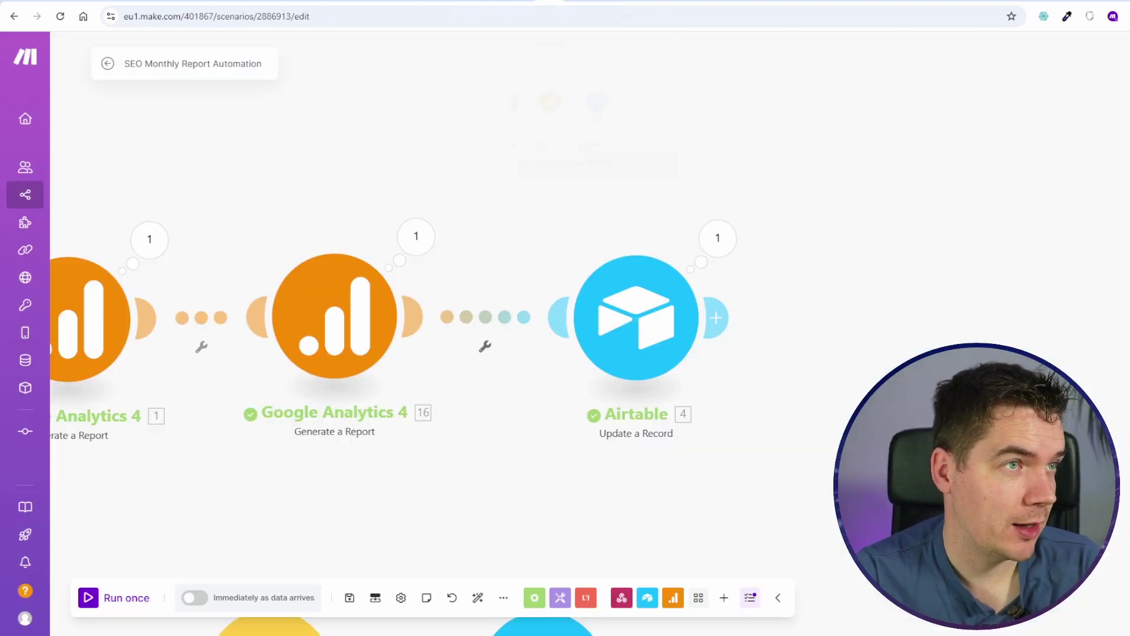
left_click(732, 415)
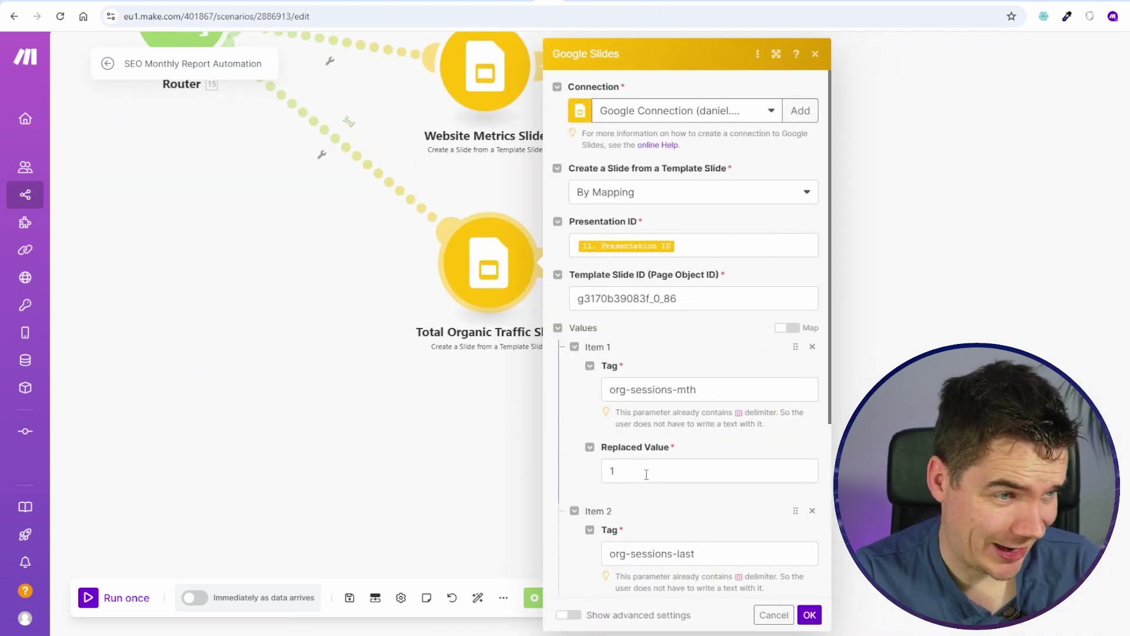
left_click(631, 475)
key("BackSpace")
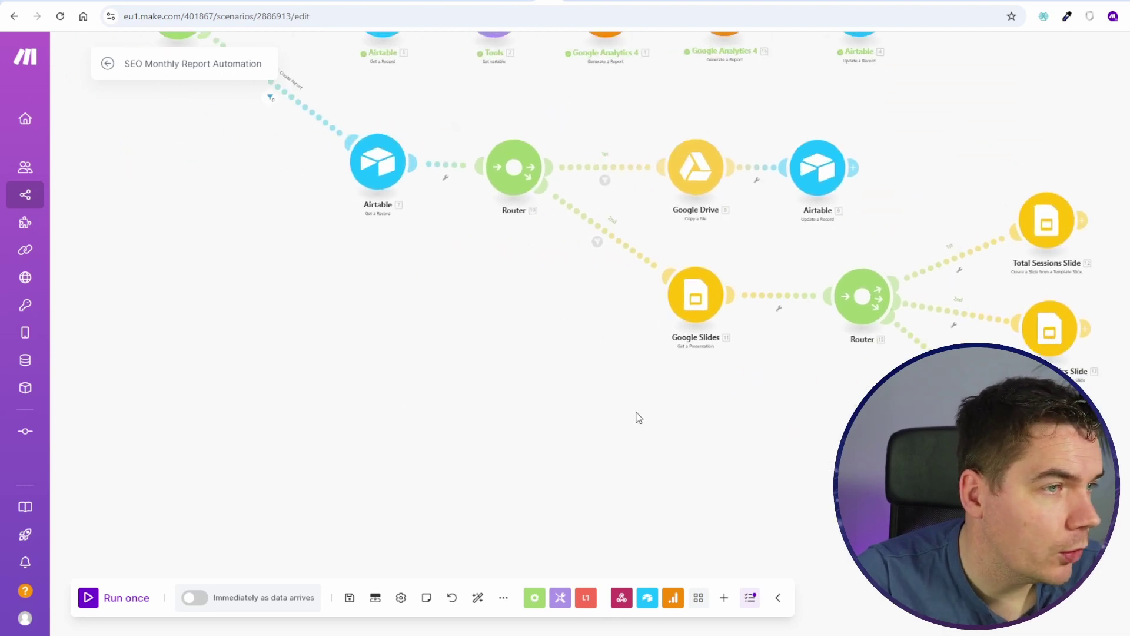
left_click(524, 233)
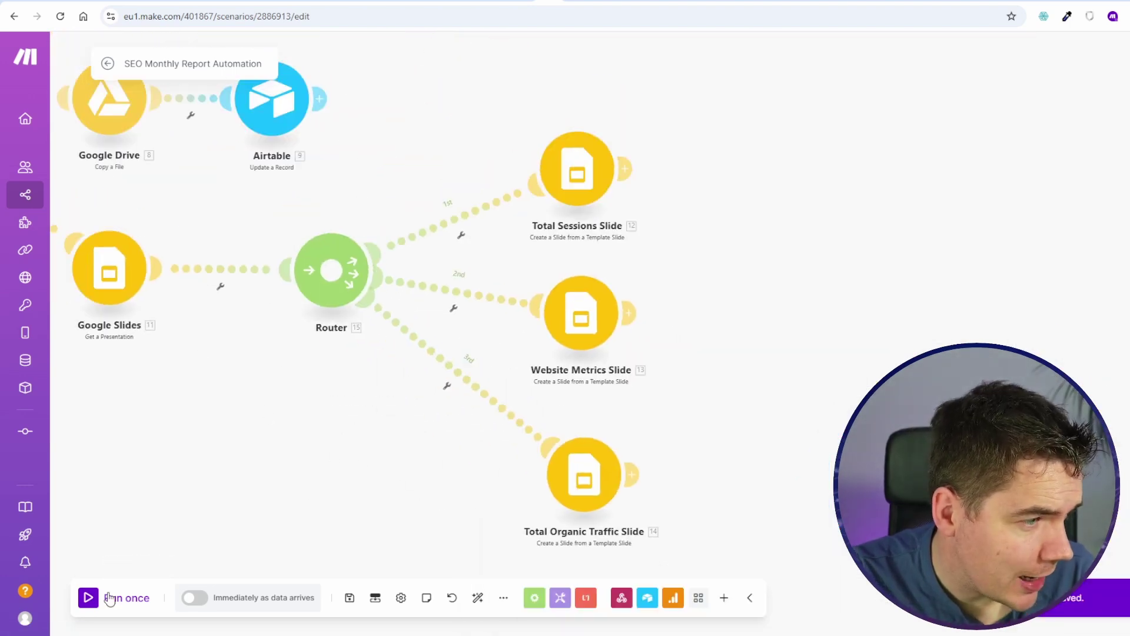
left_click(109, 597)
left_click(263, 613)
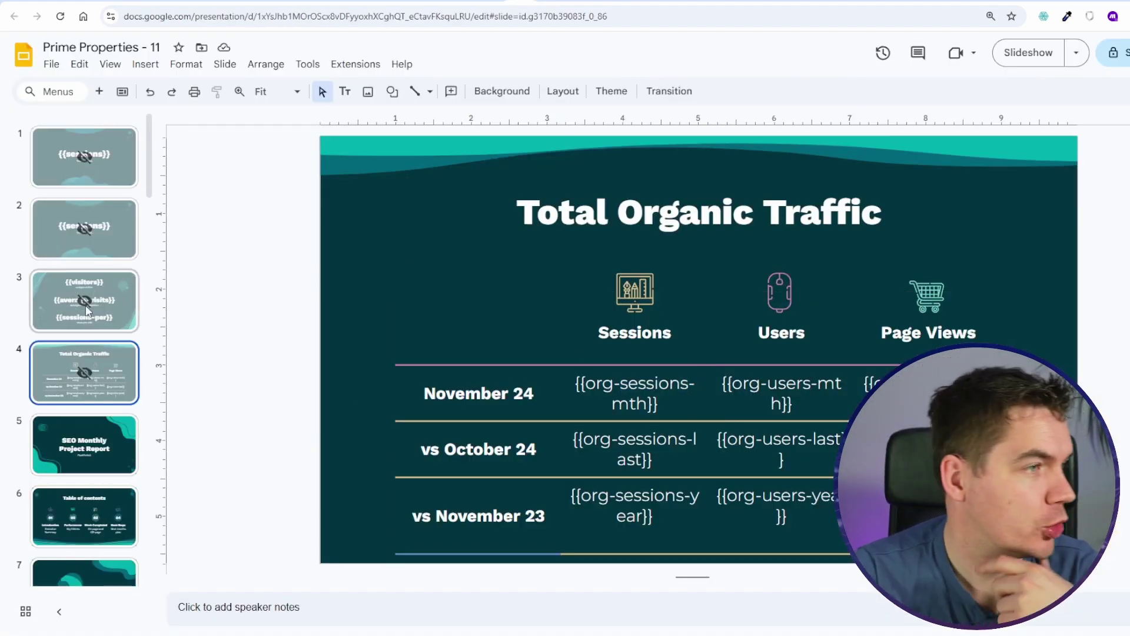
Step: Scroll to slide 36 and confirm its Sessions column shows 3185, 2 and 3
scroll(83, 391, "down", 20)
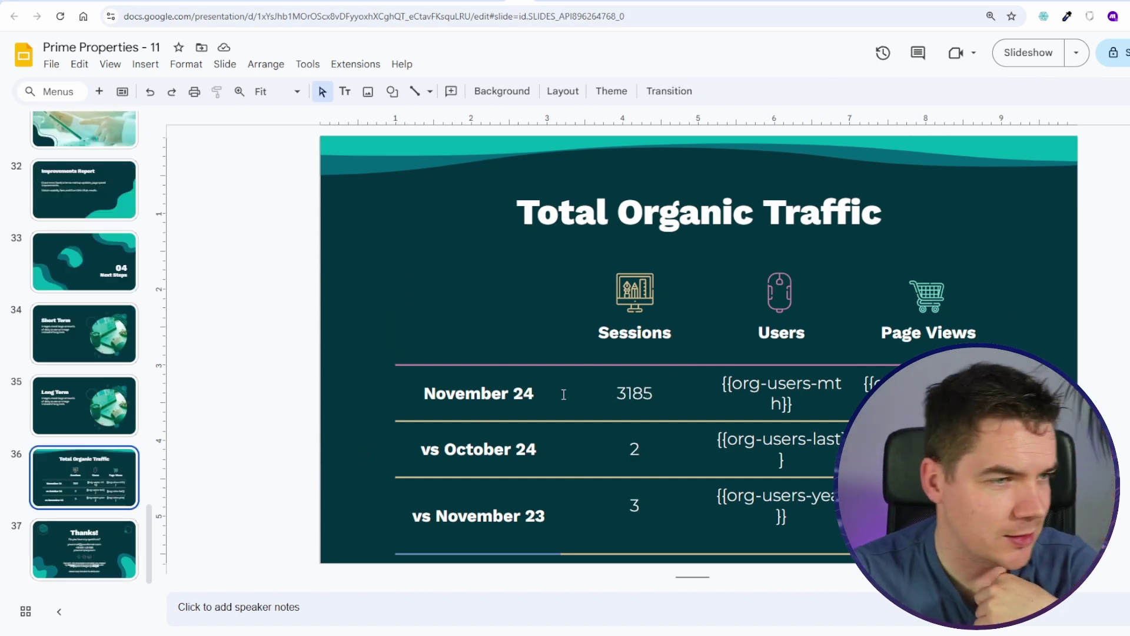
left_click(634, 396)
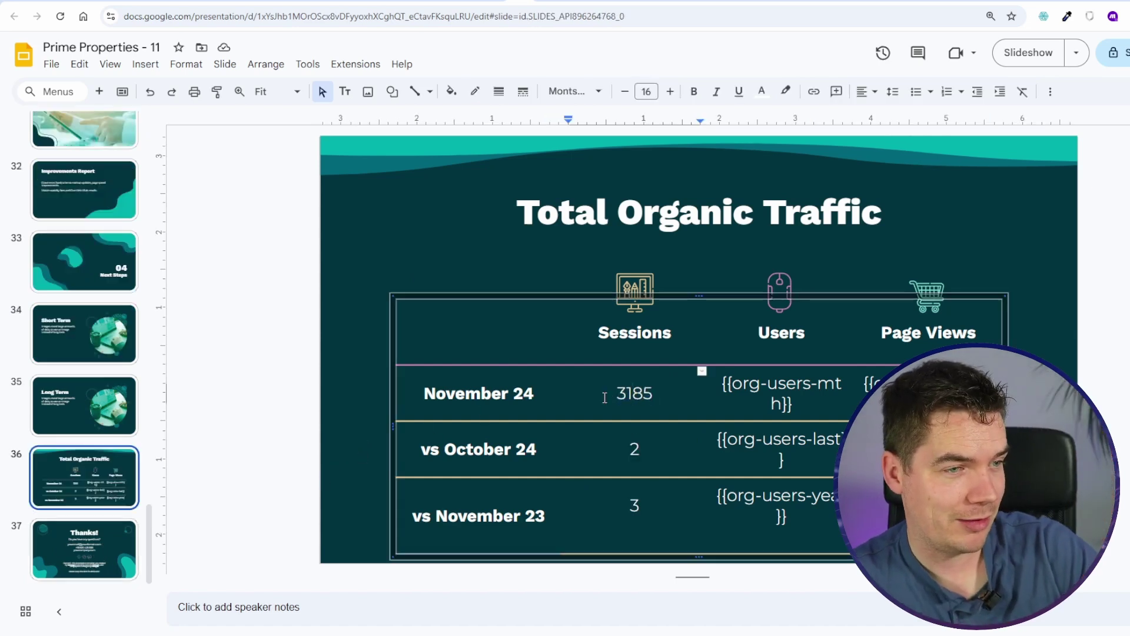
left_click(346, 384)
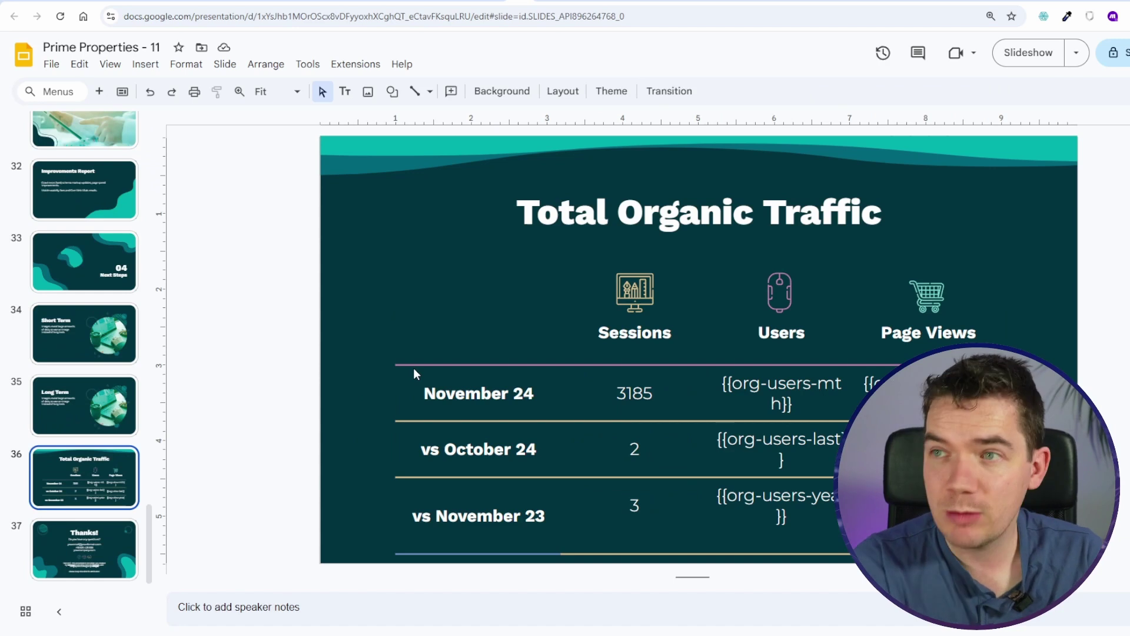
left_click(541, 1)
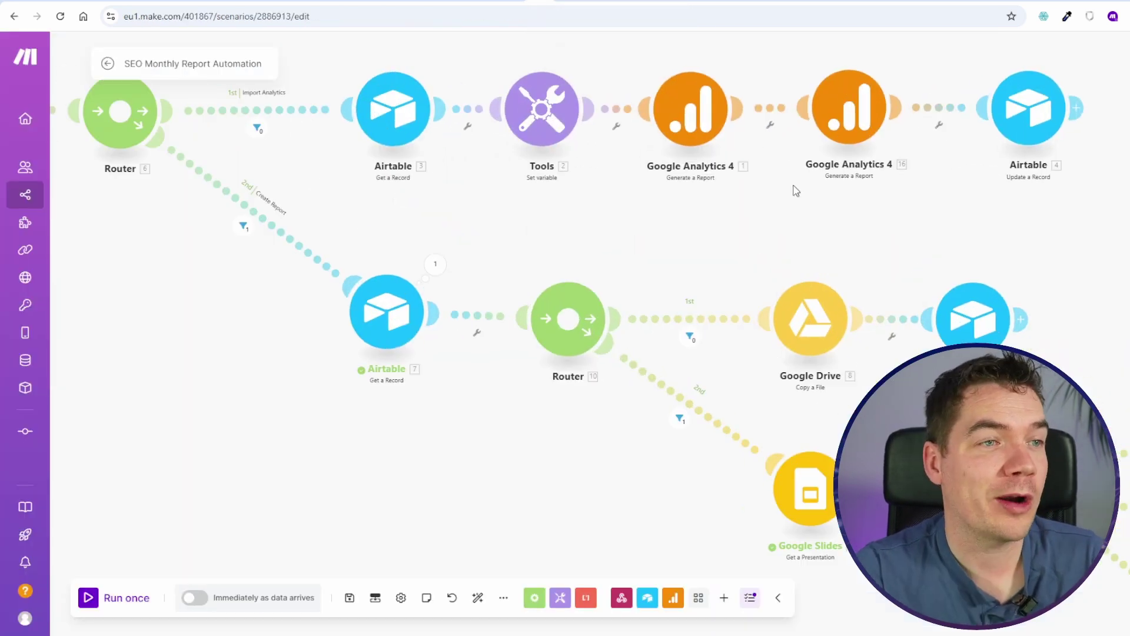
left_click_drag(804, 222, 761, 311)
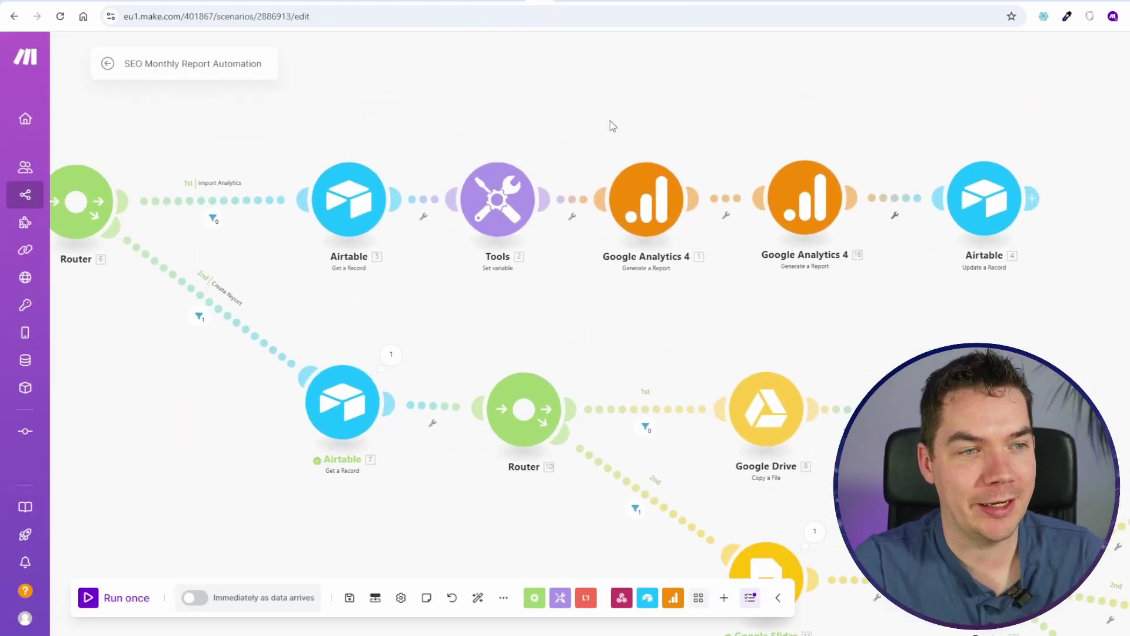
scroll(768, 233, "down", 3)
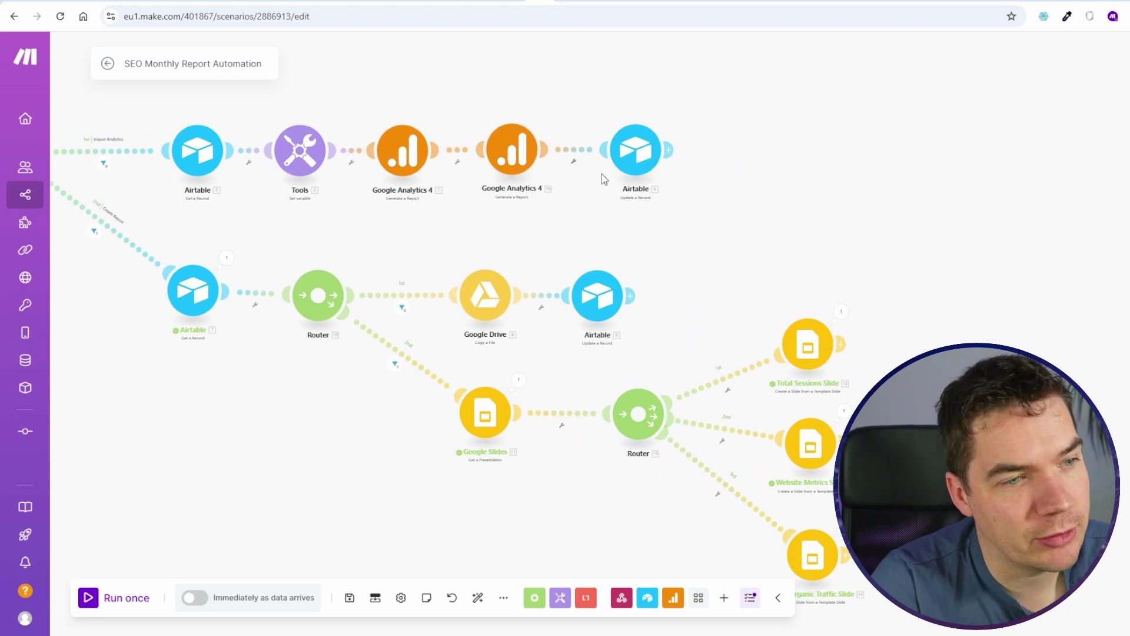
left_click_drag(363, 264, 484, 241)
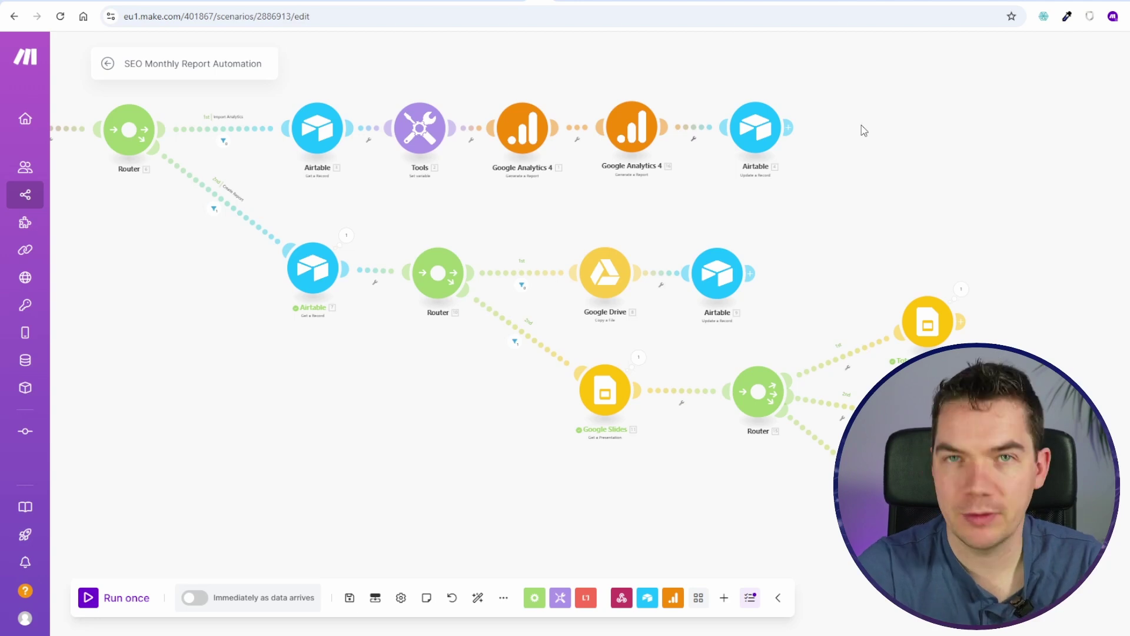
scroll(667, 159, "down", 3)
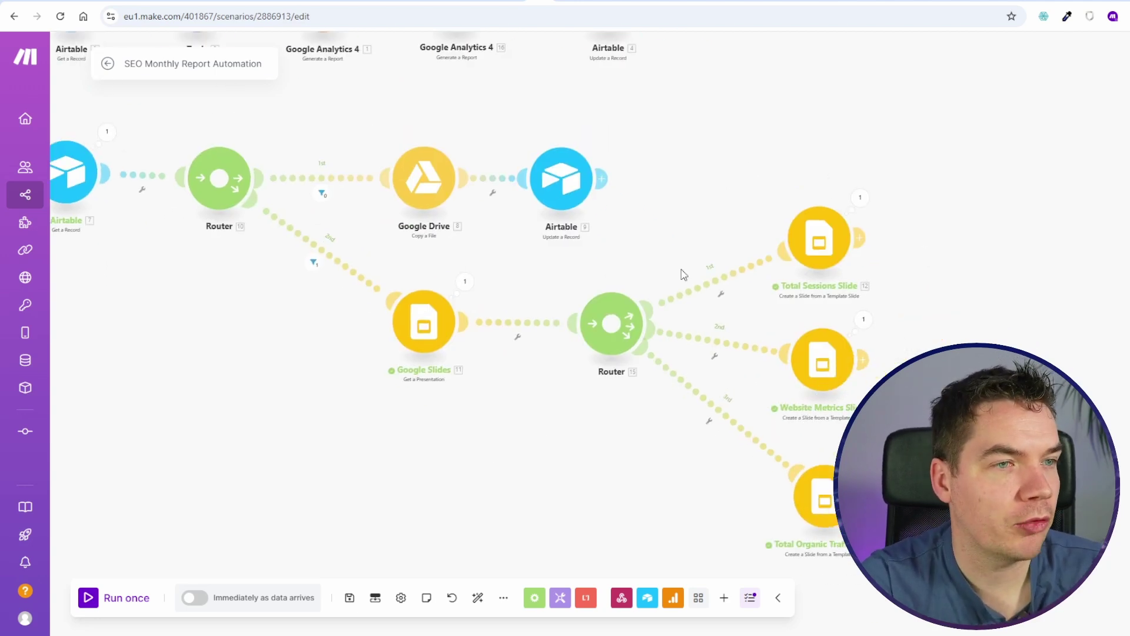
left_click(557, 2)
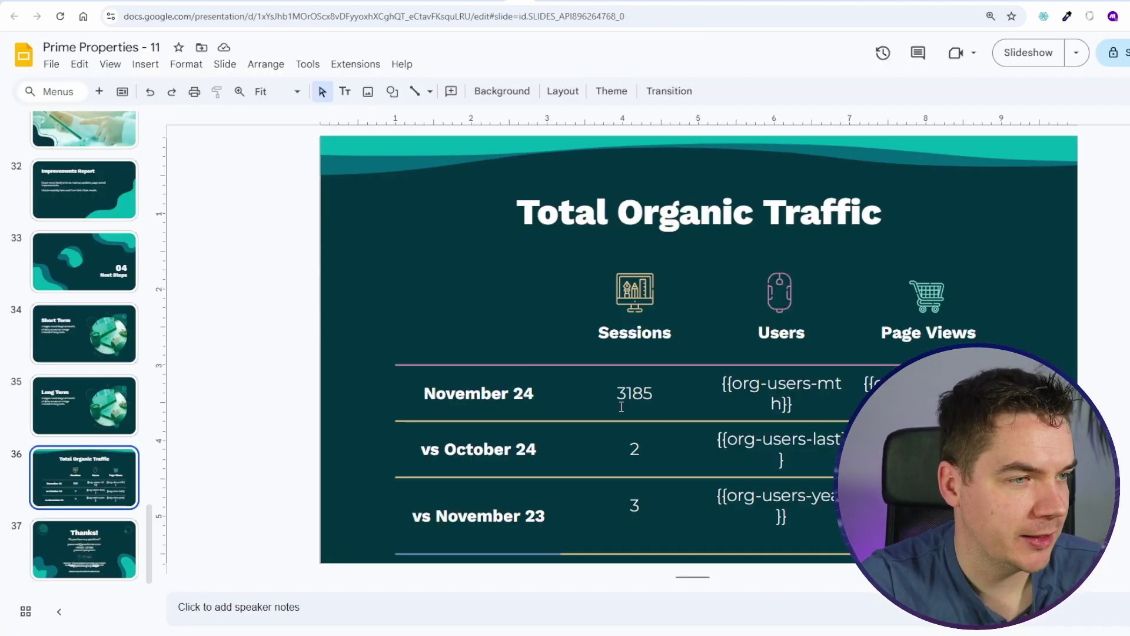
Step: Step through slides 3–5 and the filled 3830 Total Sessions and 3179-visitor slides
scroll(81, 445, "up", 20)
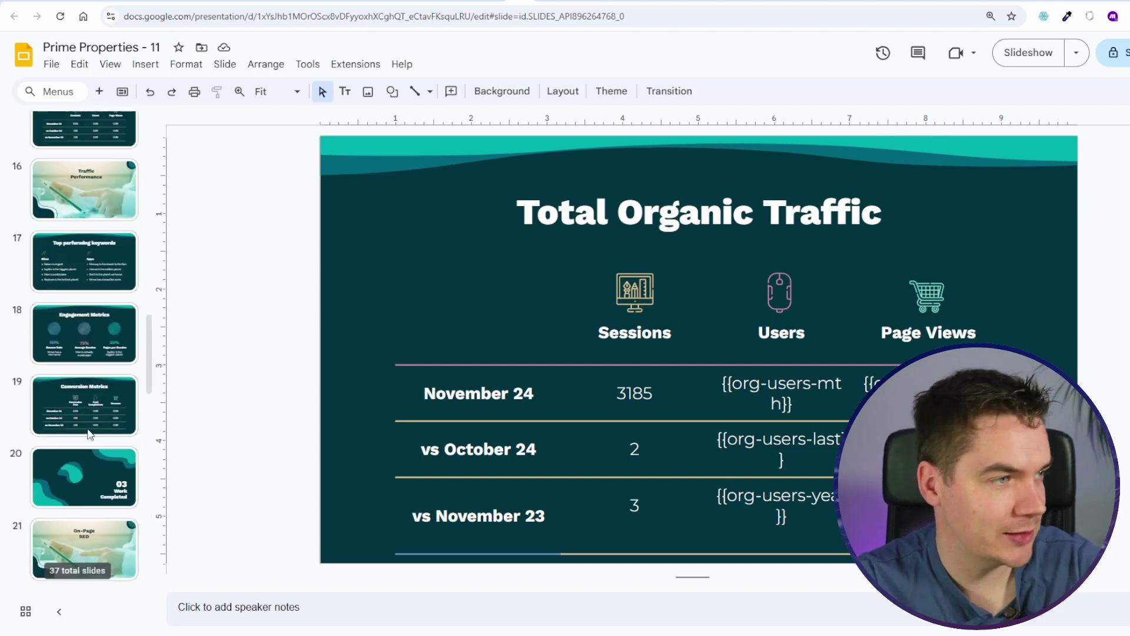
left_click(101, 306)
left_click(79, 372)
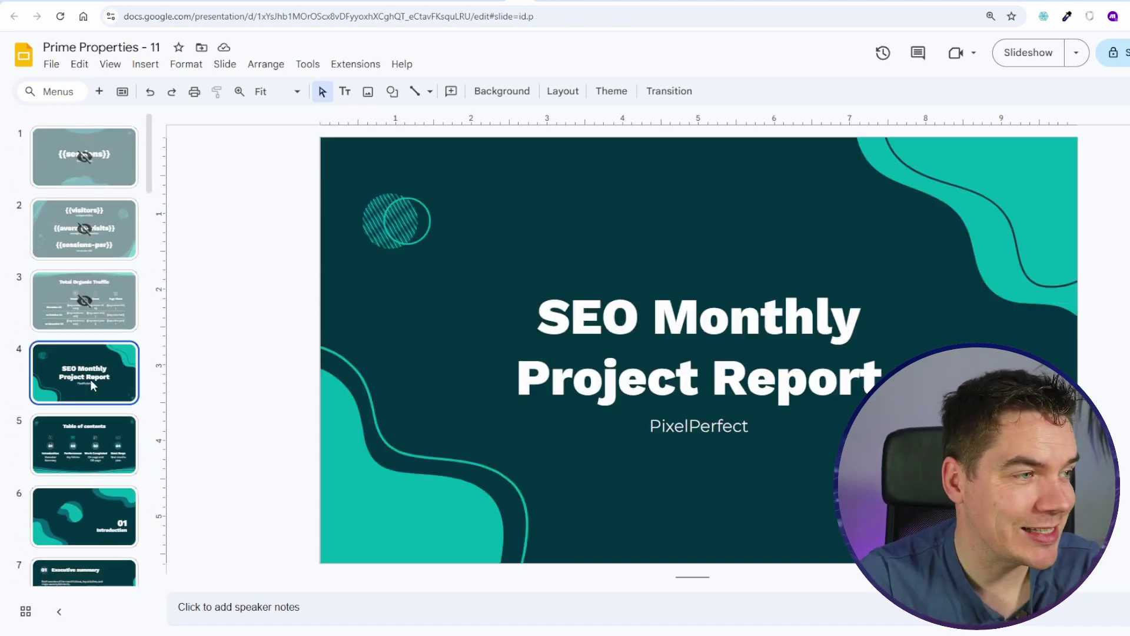
left_click(103, 439)
scroll(92, 474, "down", 5)
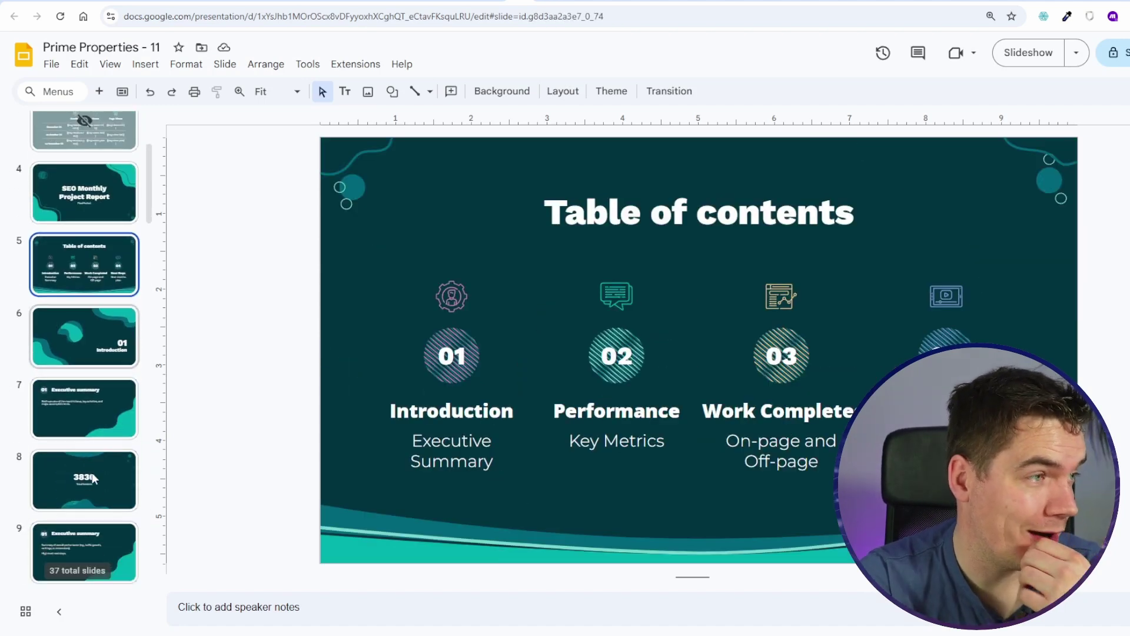
left_click(88, 347)
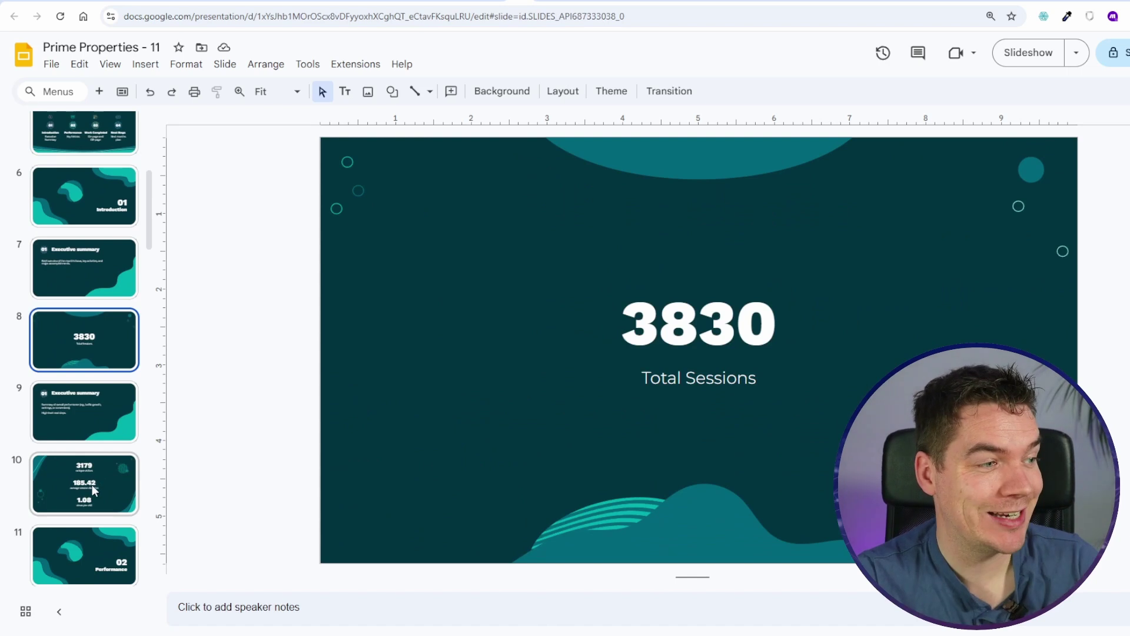
scroll(92, 485, "down", 2)
left_click(89, 363)
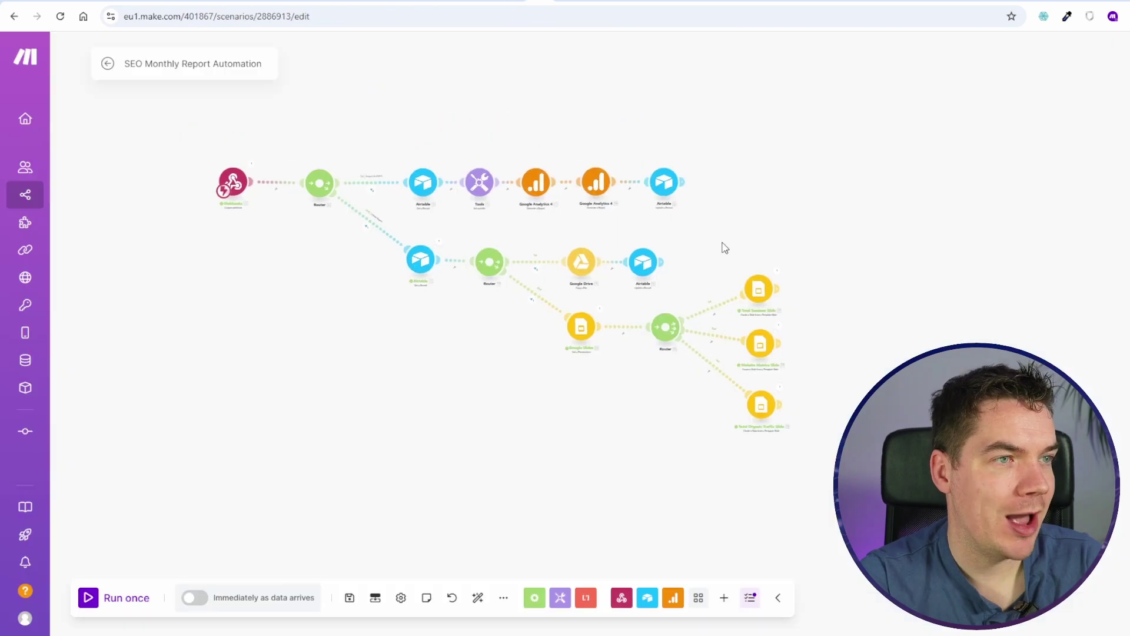
Step: Glance at the Make scenario, then open the Off-Page SEO and 423 New Backlinks Acquired slides
scroll(749, 285, "up", 5)
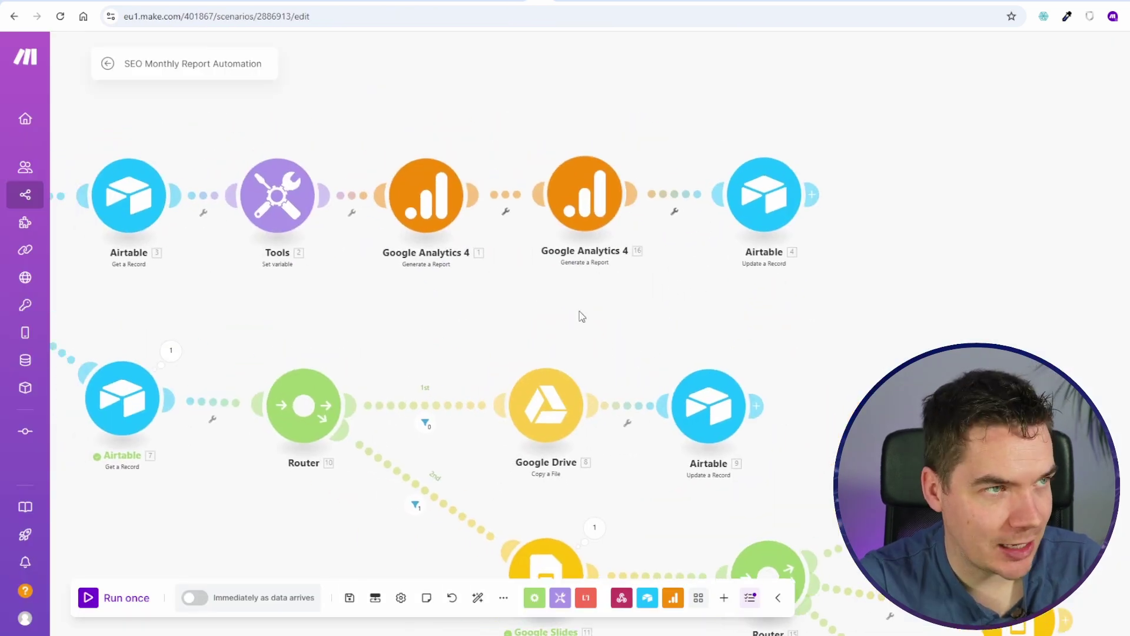
left_click_drag(609, 315, 769, 311)
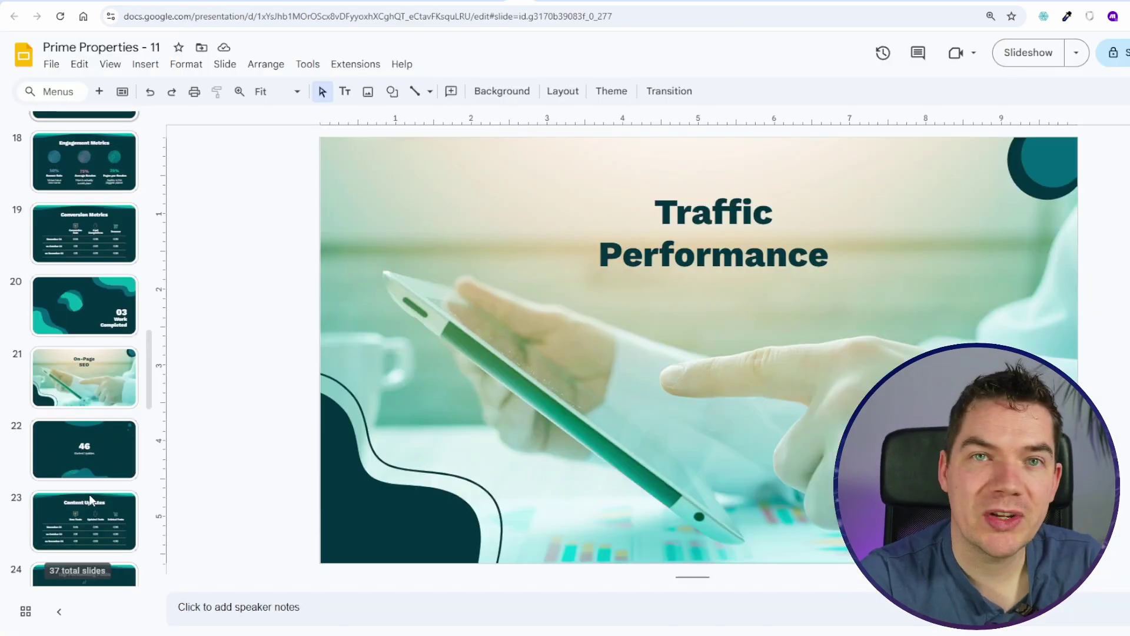
scroll(83, 481, "down", 1)
scroll(83, 476, "down", 4)
left_click(97, 422)
left_click(93, 477)
Step: Duplicate the New Backlinks Acquired slide and change its subtitle to 'New Keywords Acquired'
scroll(94, 476, "down", 2)
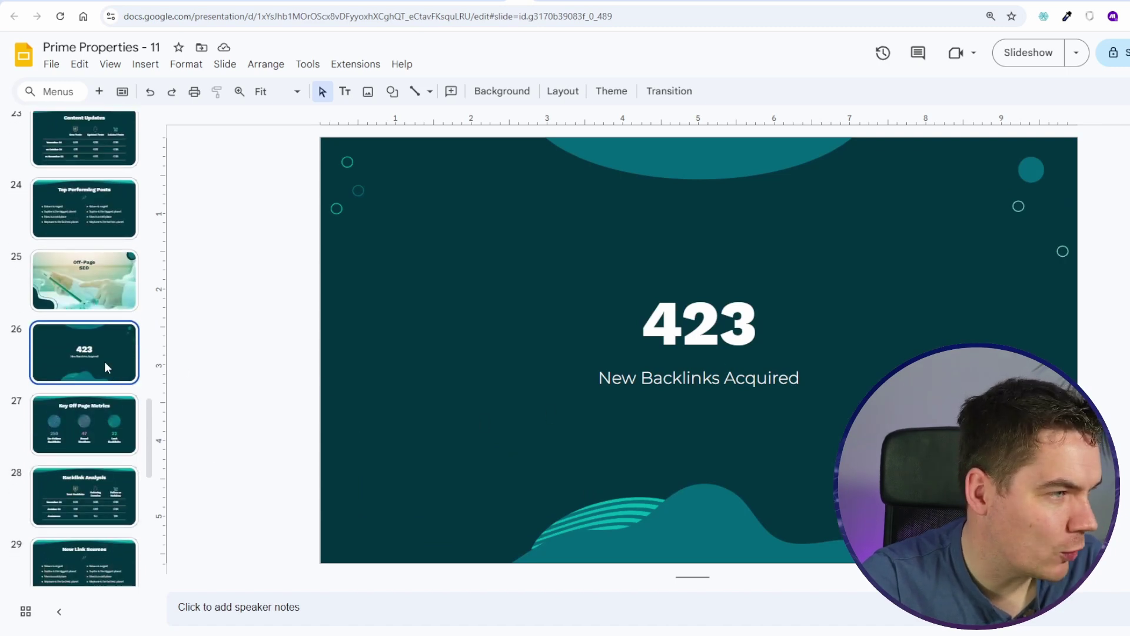
key("ctrl+d")
double_click(705, 391)
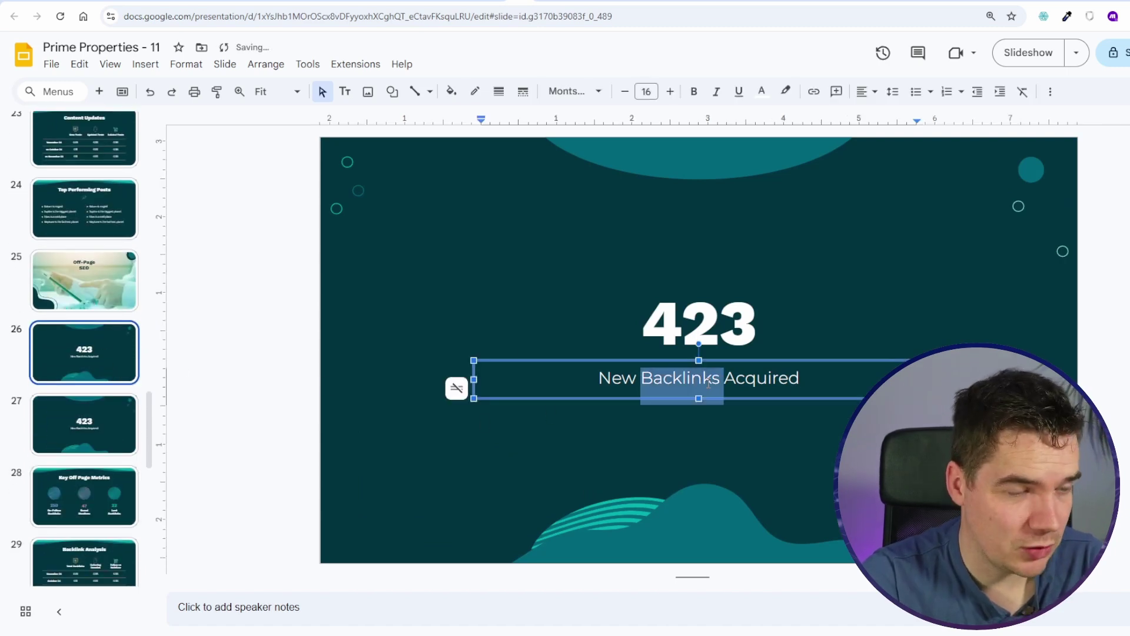
type("Keywords")
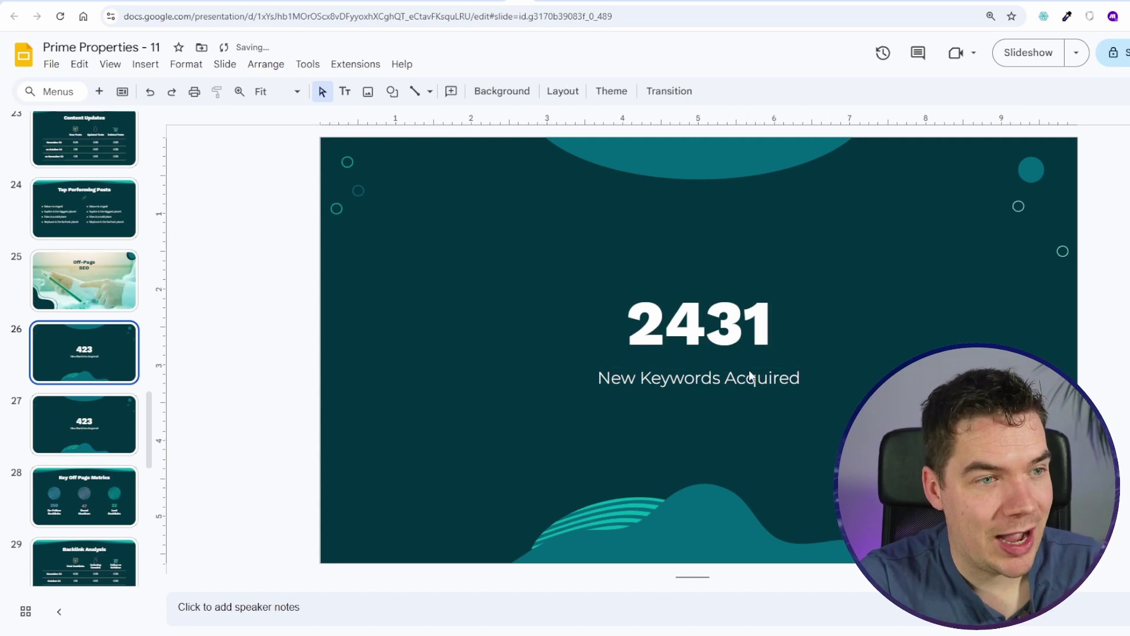
Step: Check slides 26–28, then go to dataforseo.com in a new browser tab
left_click(123, 413)
scroll(93, 433, "down", 1)
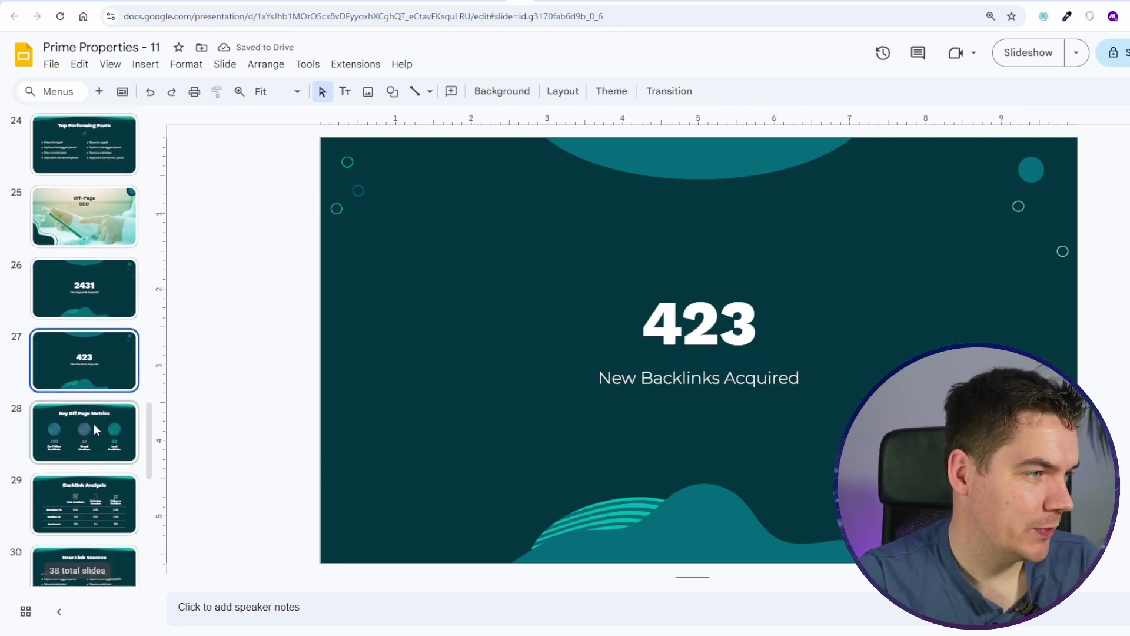
left_click(93, 434)
left_click(94, 356)
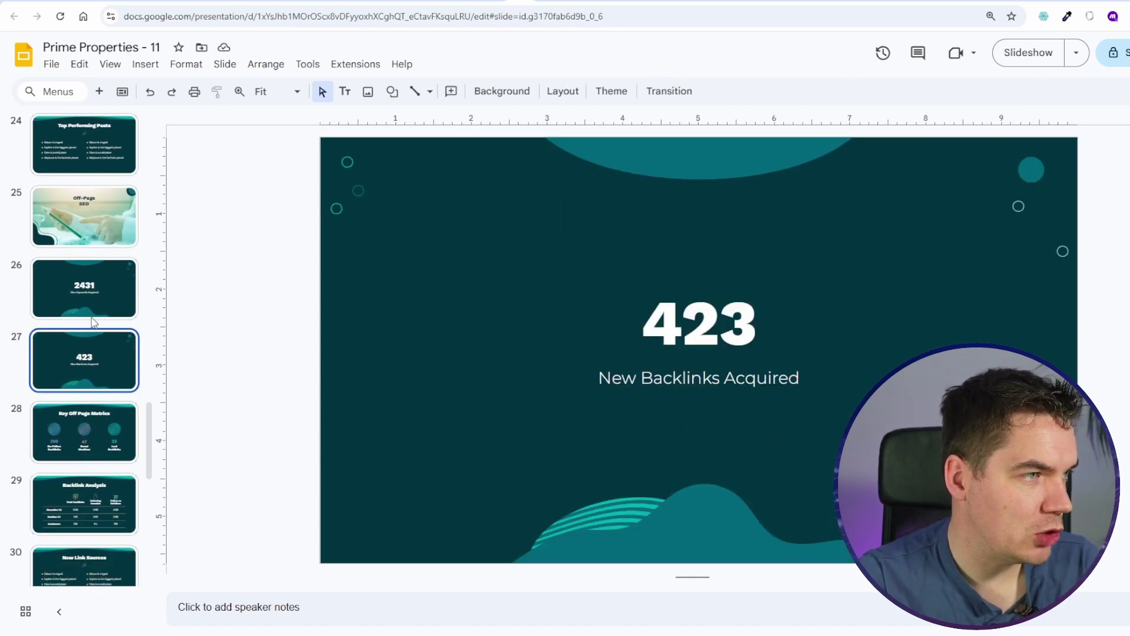
left_click(94, 299)
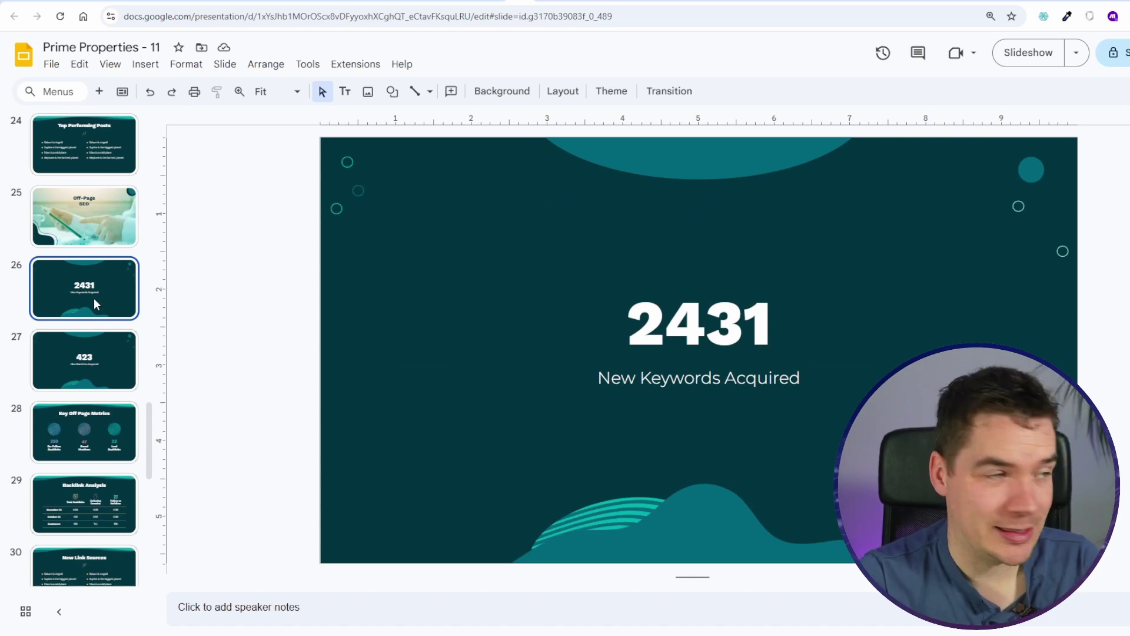
scroll(93, 298, "down", 1)
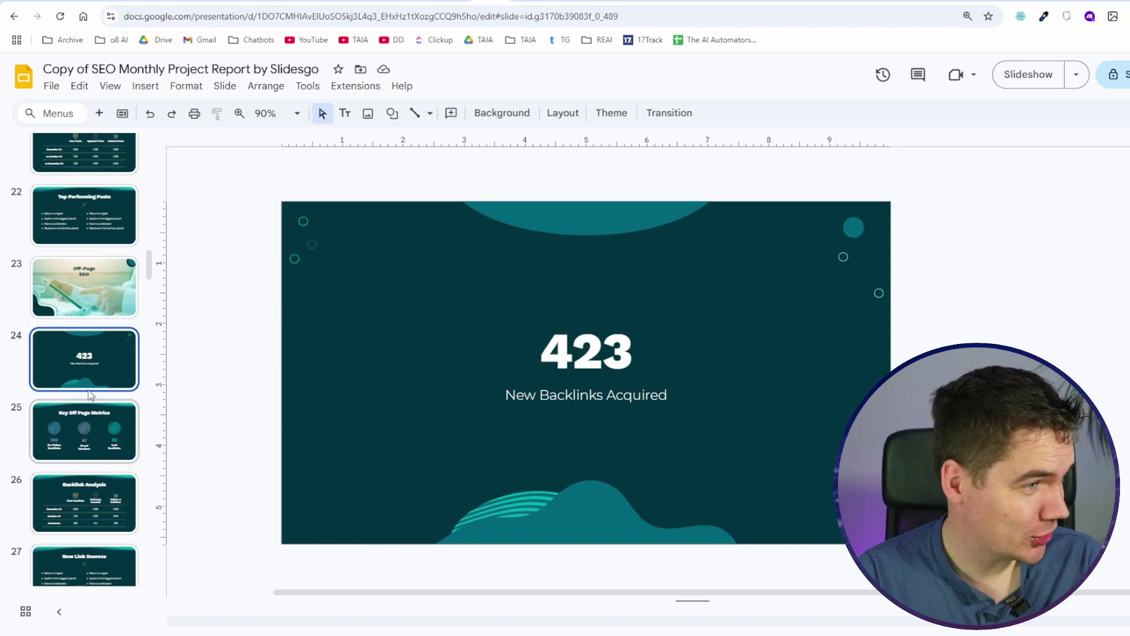
scroll(88, 365, "down", 3)
scroll(81, 370, "up", 4)
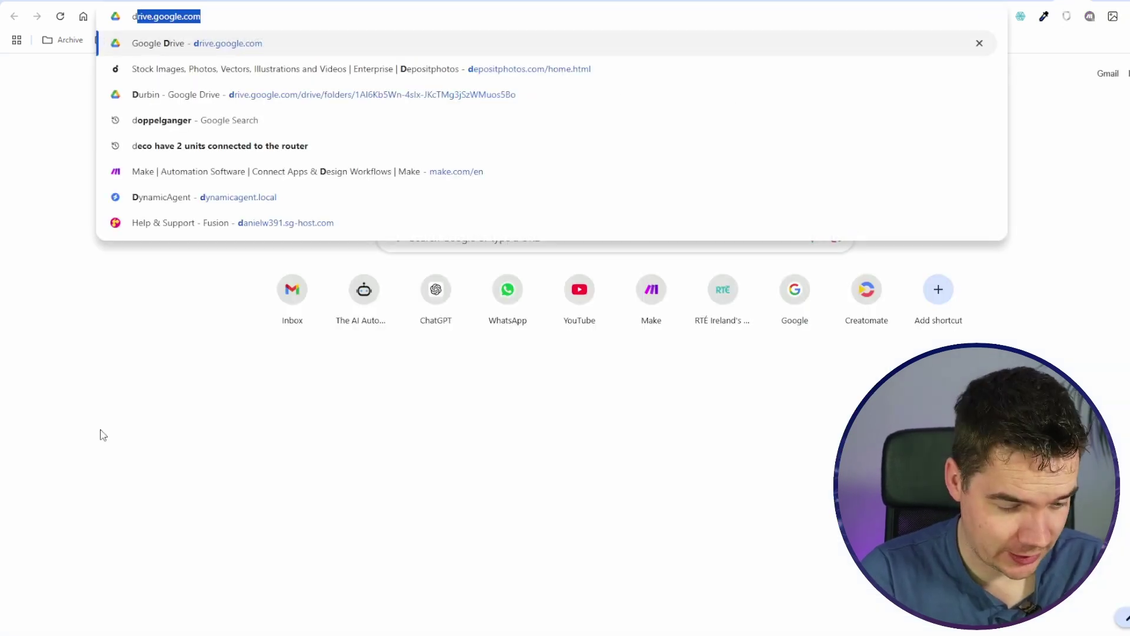
key("Return")
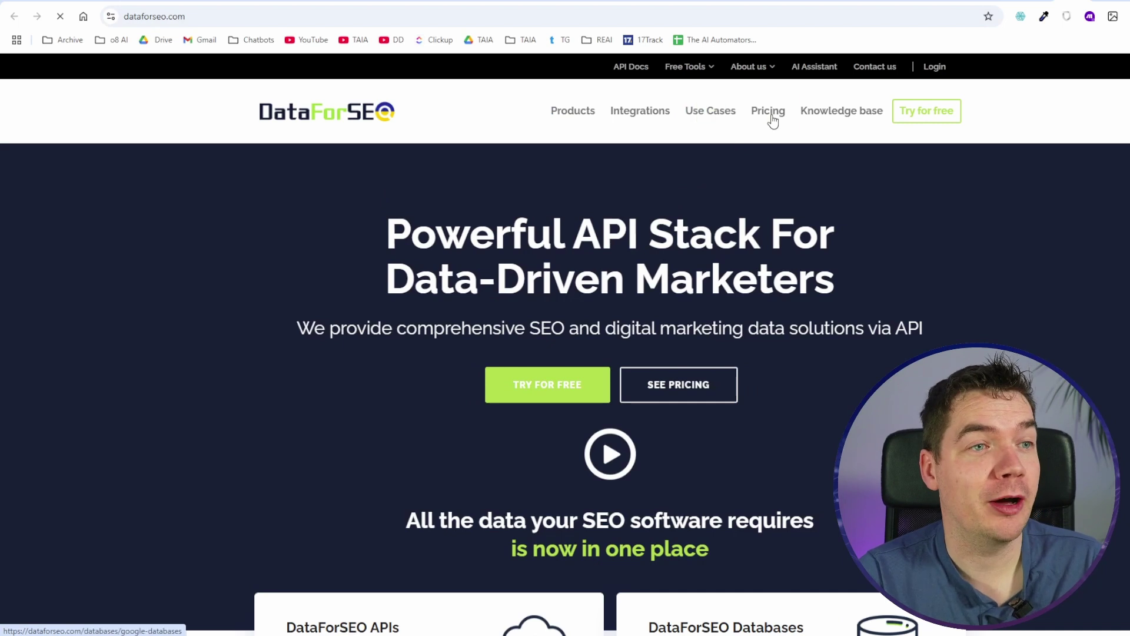
Step: Go from the DataForSEO homepage to the dashboard's API Access Playground, choosing Domain Analytics
left_click(918, 115)
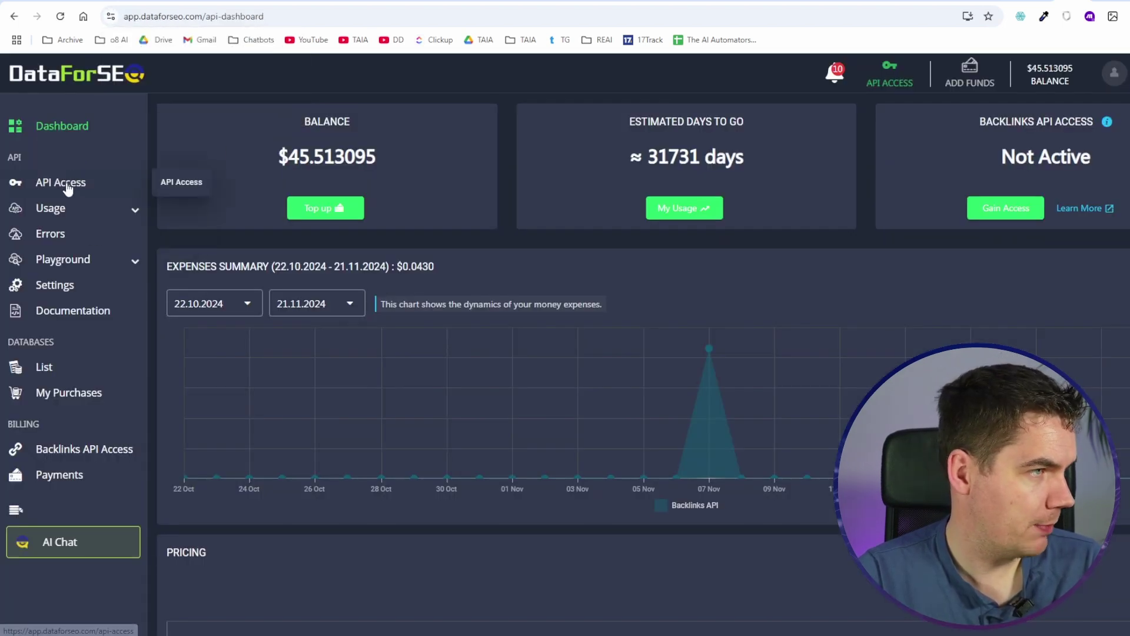
left_click(71, 182)
left_click(63, 270)
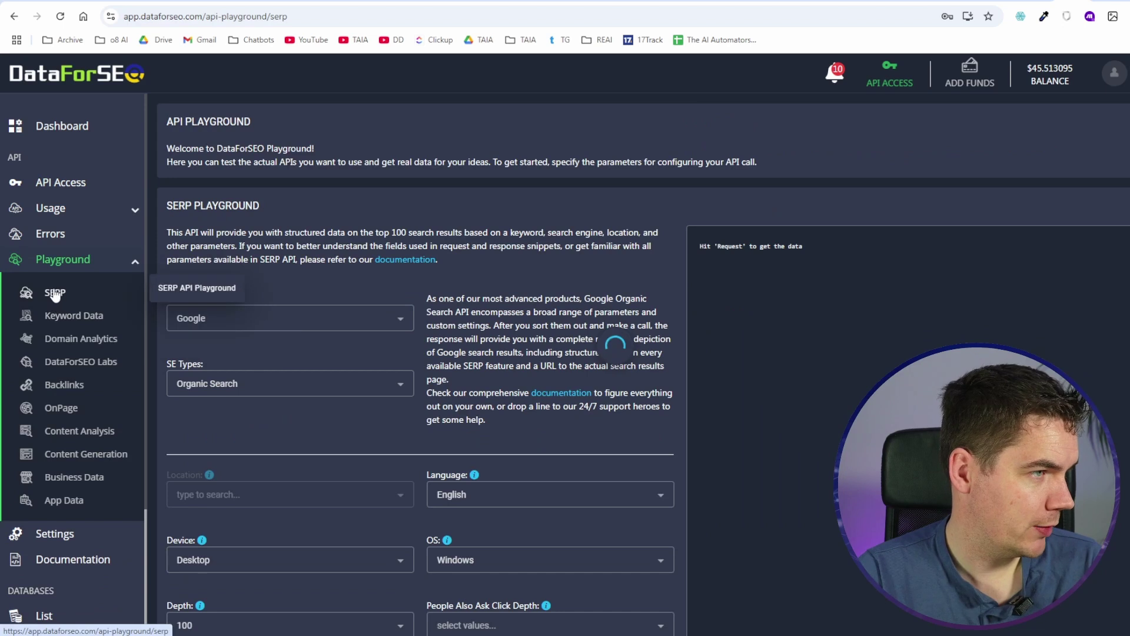
left_click(86, 339)
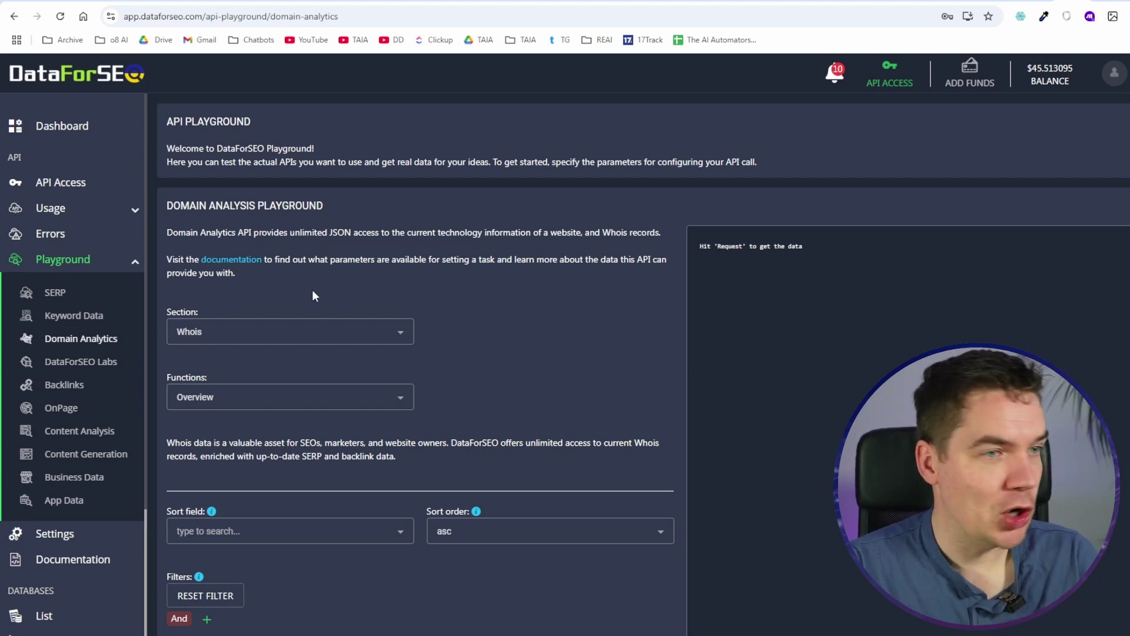
Step: Browse the OnPage, Content Analysis and Business Data playgrounds, settling on Backlinks
left_click(84, 387)
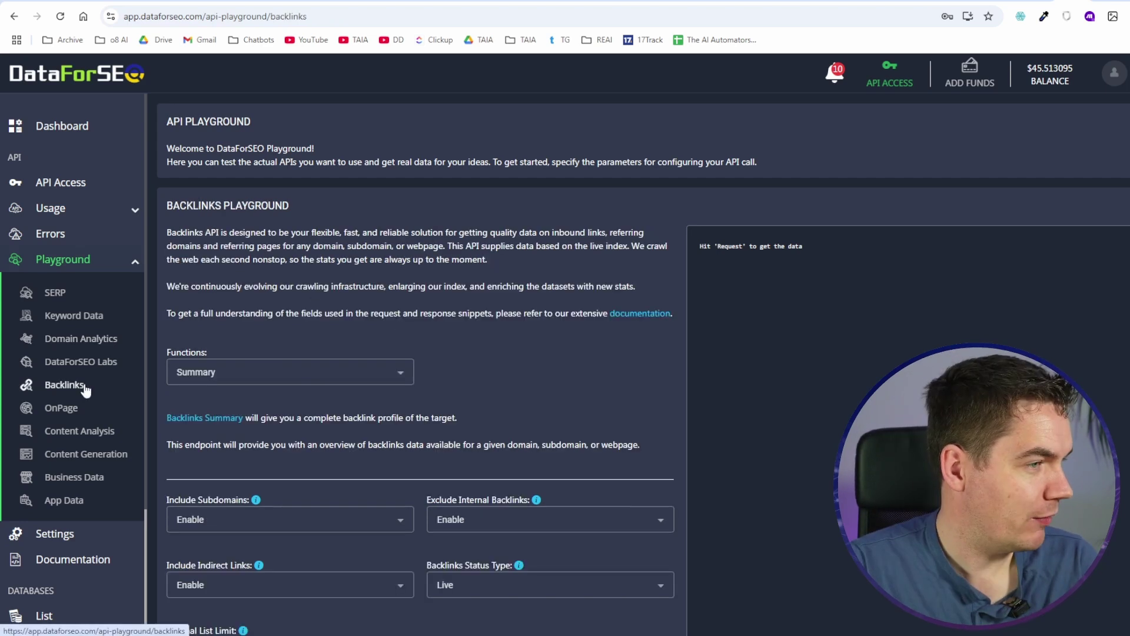
left_click(89, 409)
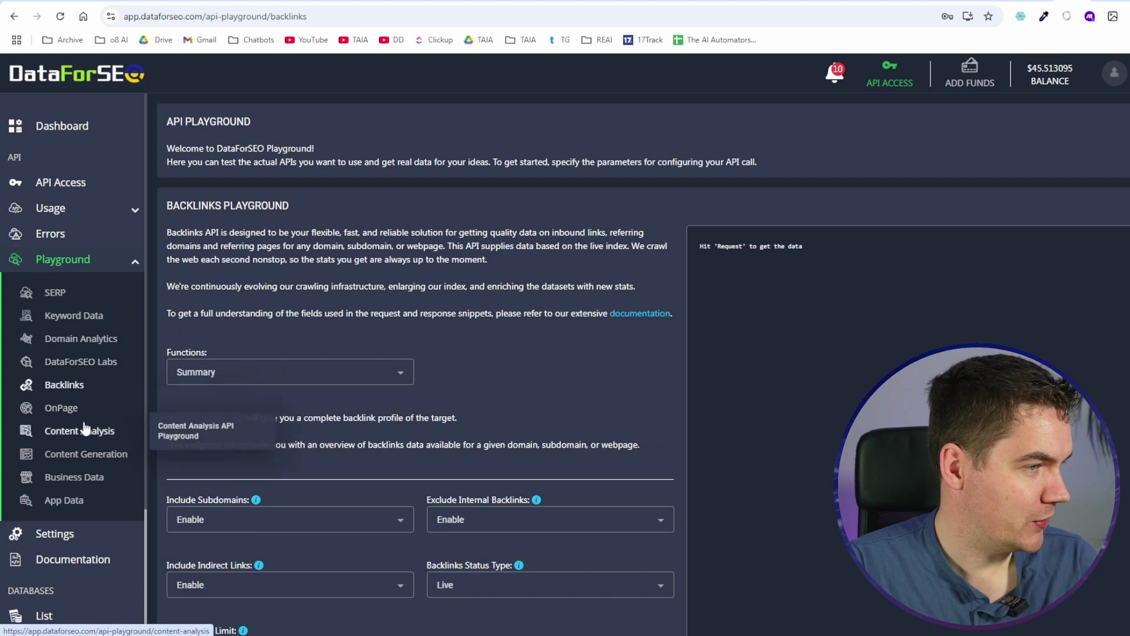
left_click(94, 435)
left_click(88, 477)
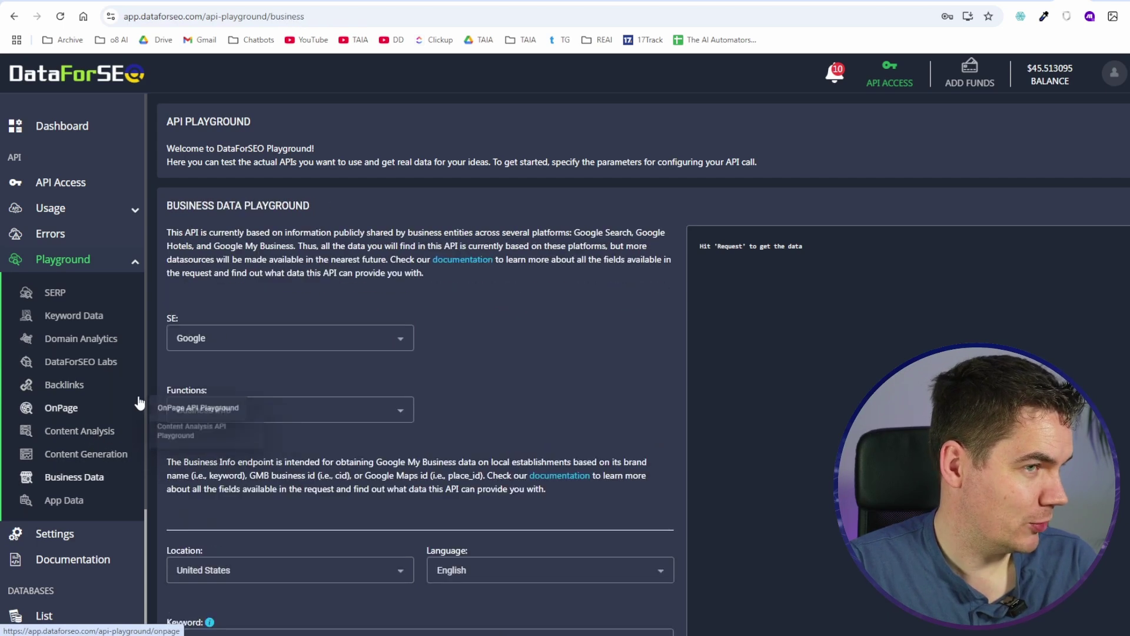
left_click(76, 388)
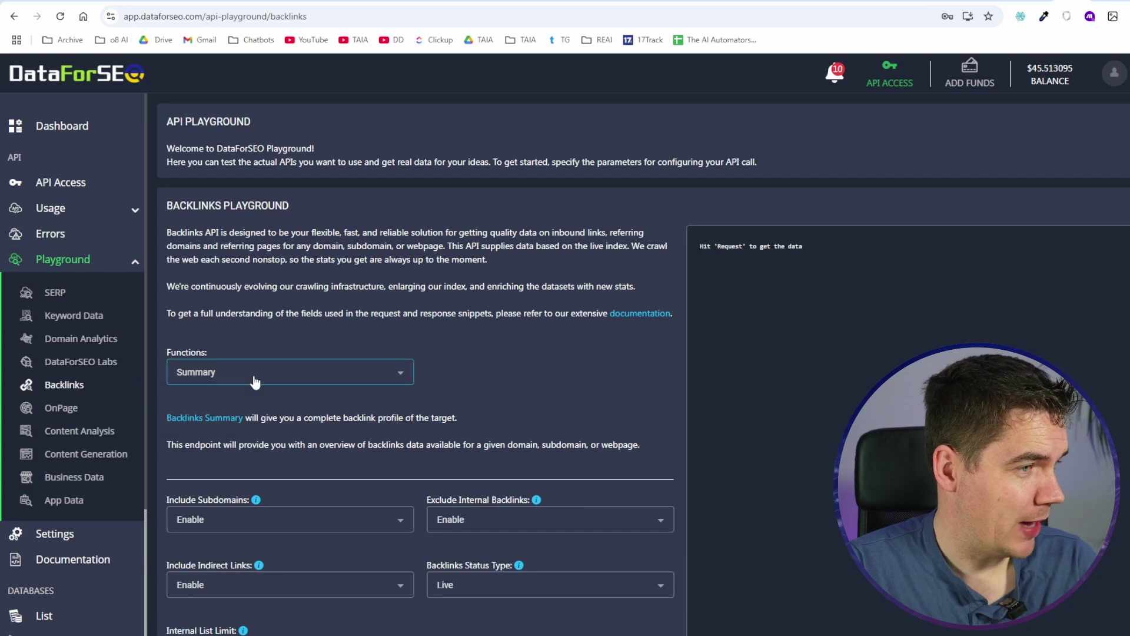
Step: Request a Backlinks Summary for dataforseo.com and scan the JSON: 130222 backlinks, 2322 referring domains
scroll(355, 399, "down", 2)
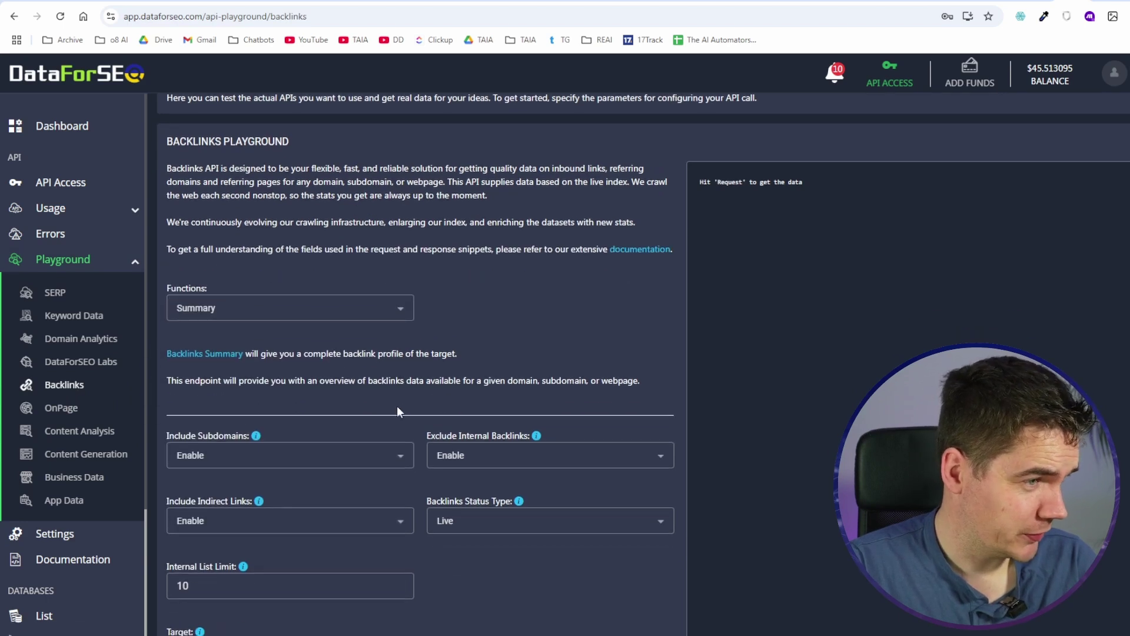
scroll(355, 398, "down", 1)
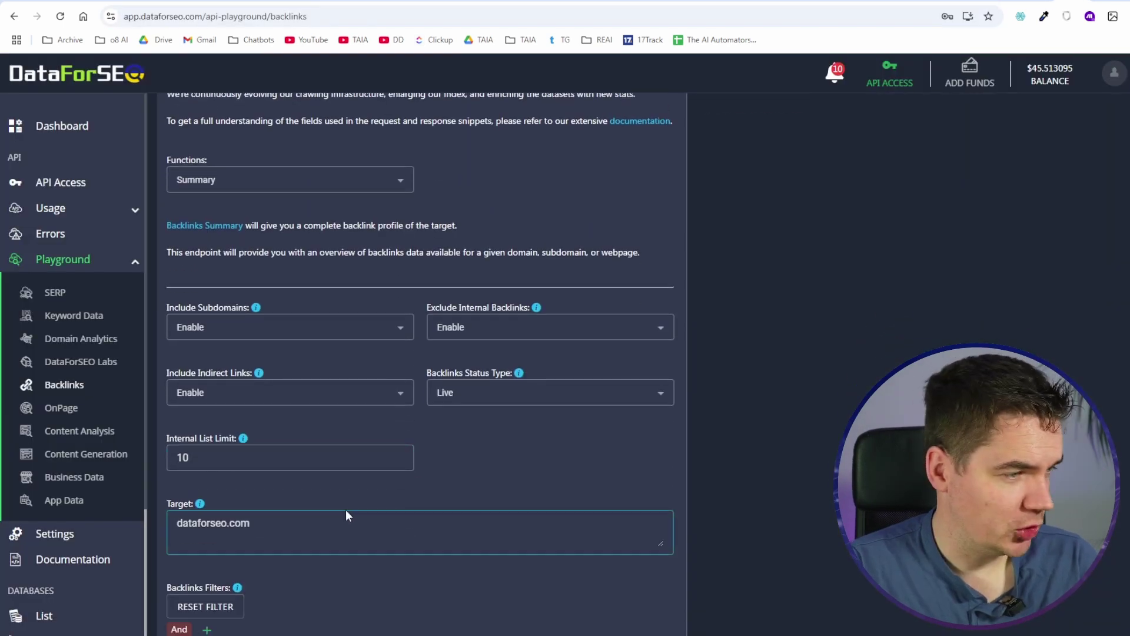
left_click(245, 523)
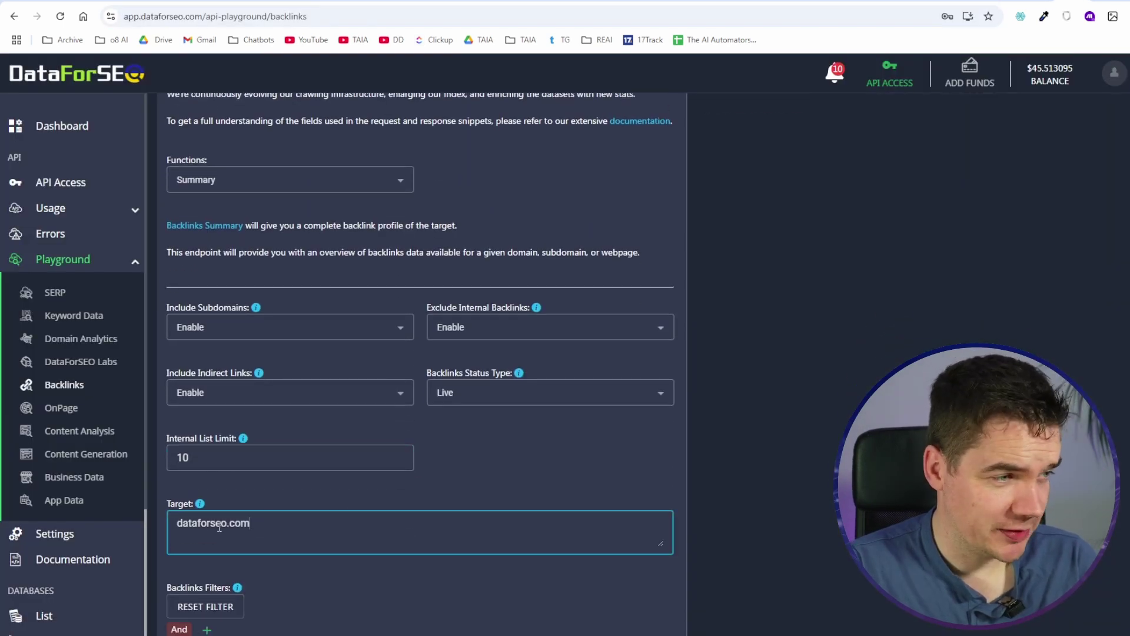
left_click(223, 528)
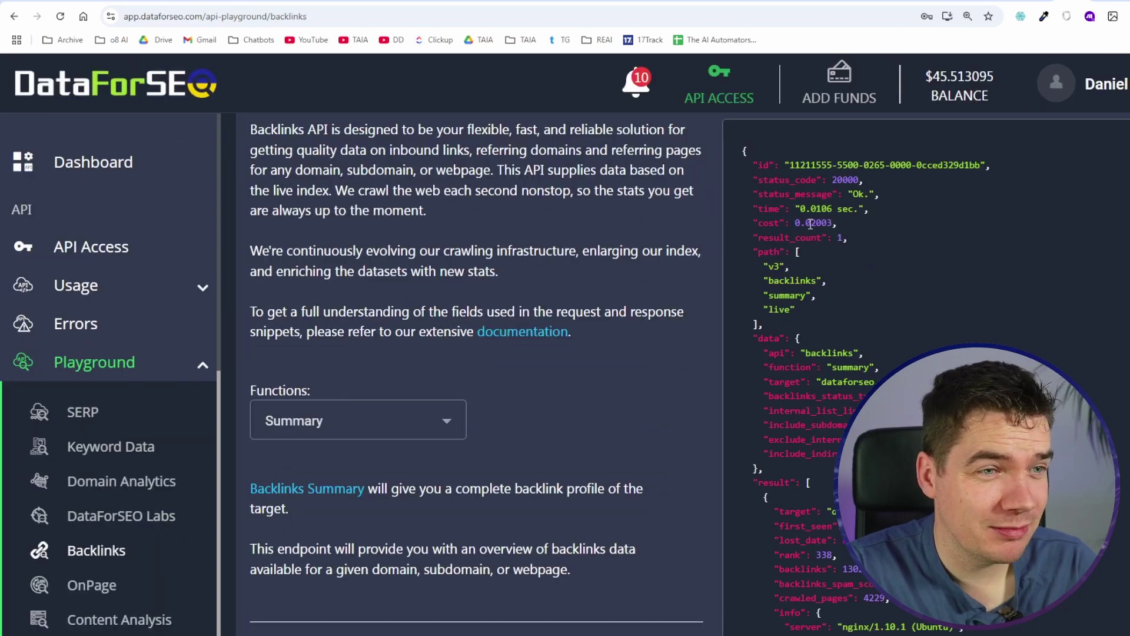
scroll(813, 265, "down", 5)
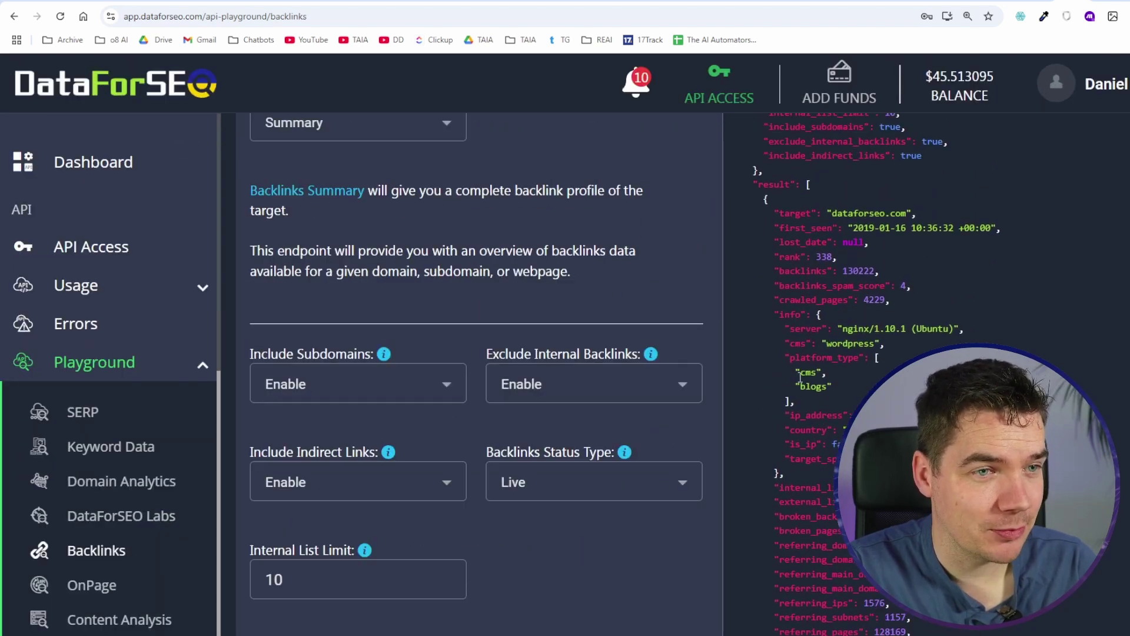
scroll(799, 376, "up", 7)
scroll(855, 218, "down", 4)
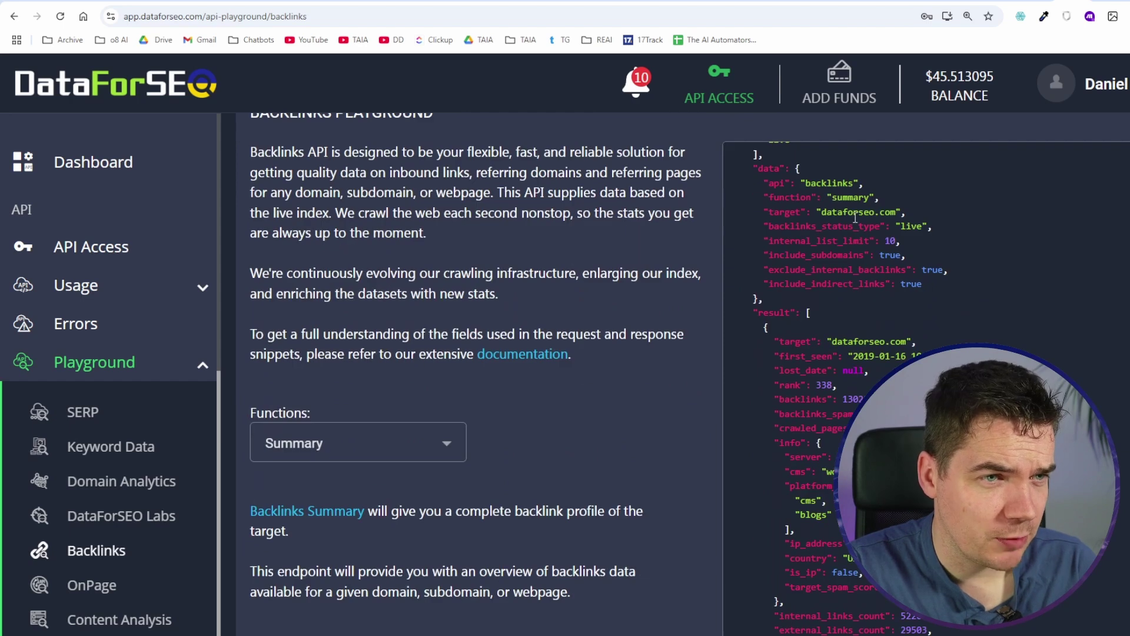
scroll(494, 254, "down", 4)
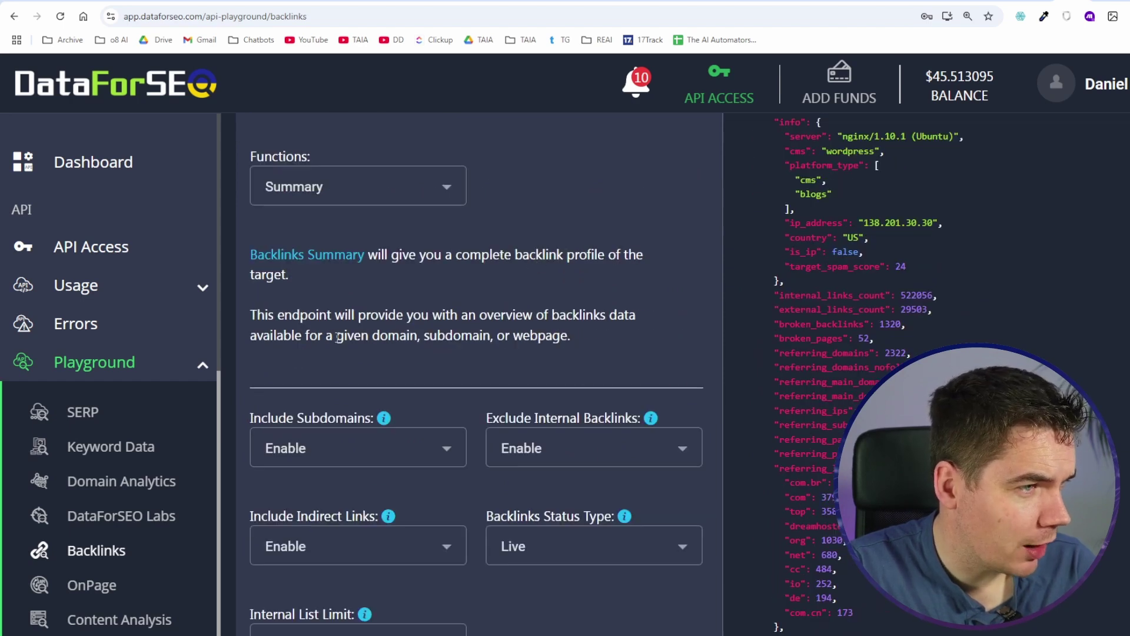
scroll(399, 322, "down", 1)
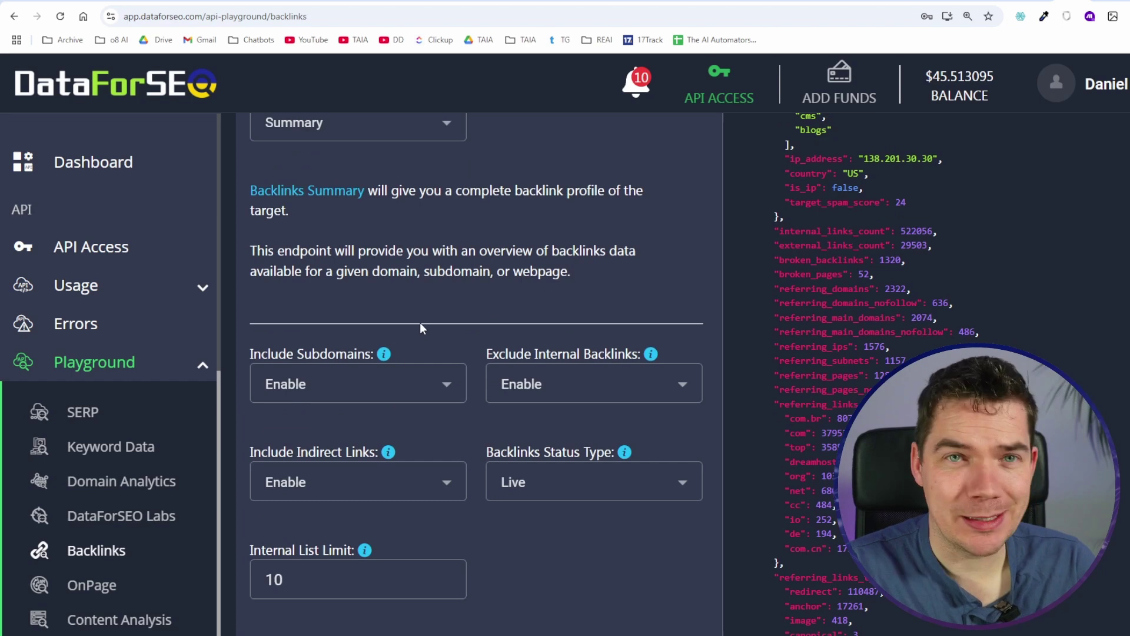
scroll(420, 327, "up", 1)
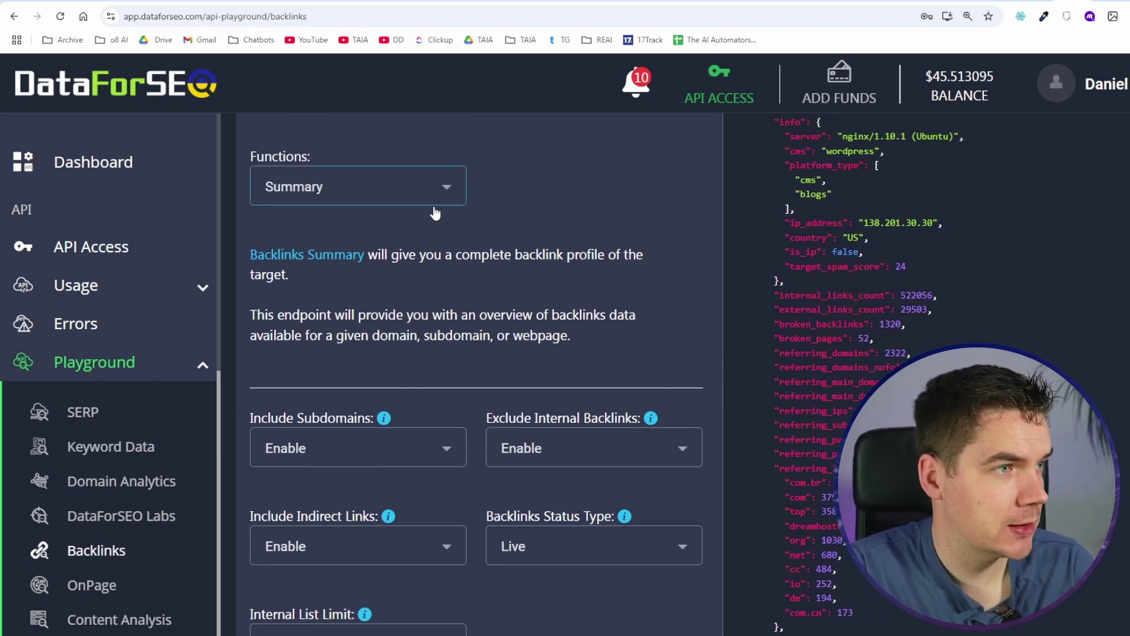
Step: Switch the Backlinks function to History with an October 1–31 date range
left_click(437, 188)
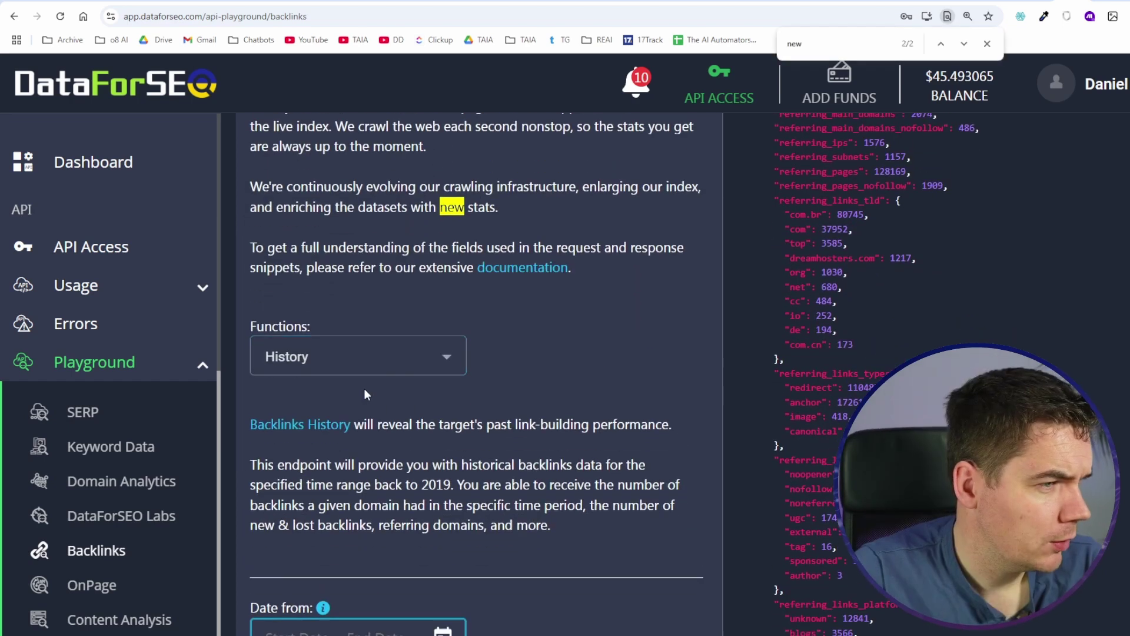
left_click(353, 357)
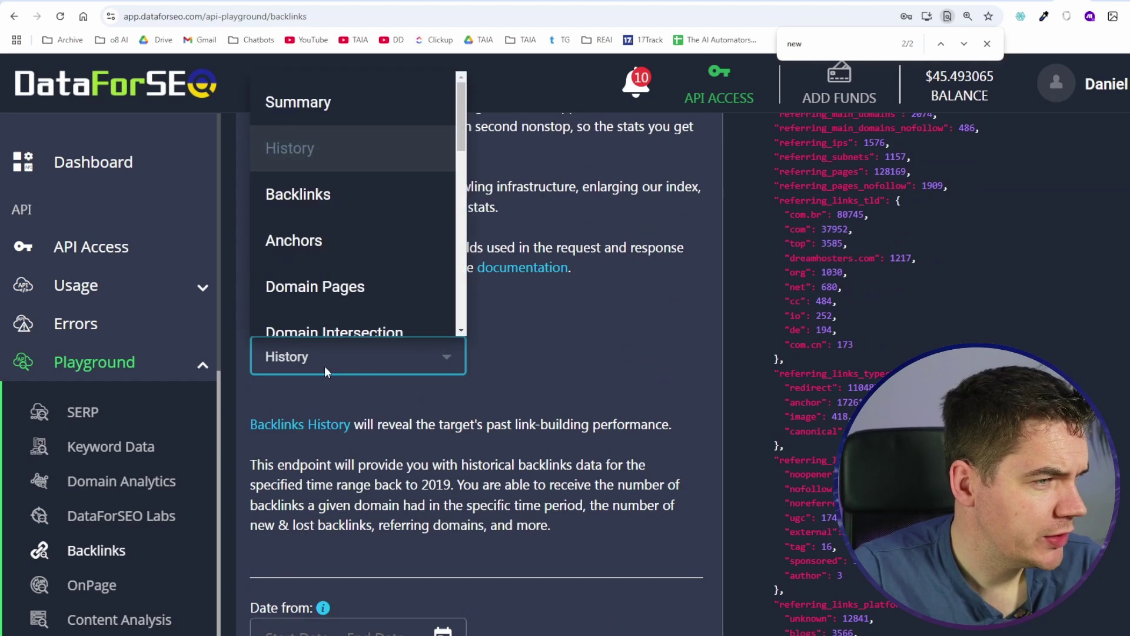
left_click(360, 173)
scroll(471, 383, "down", 2)
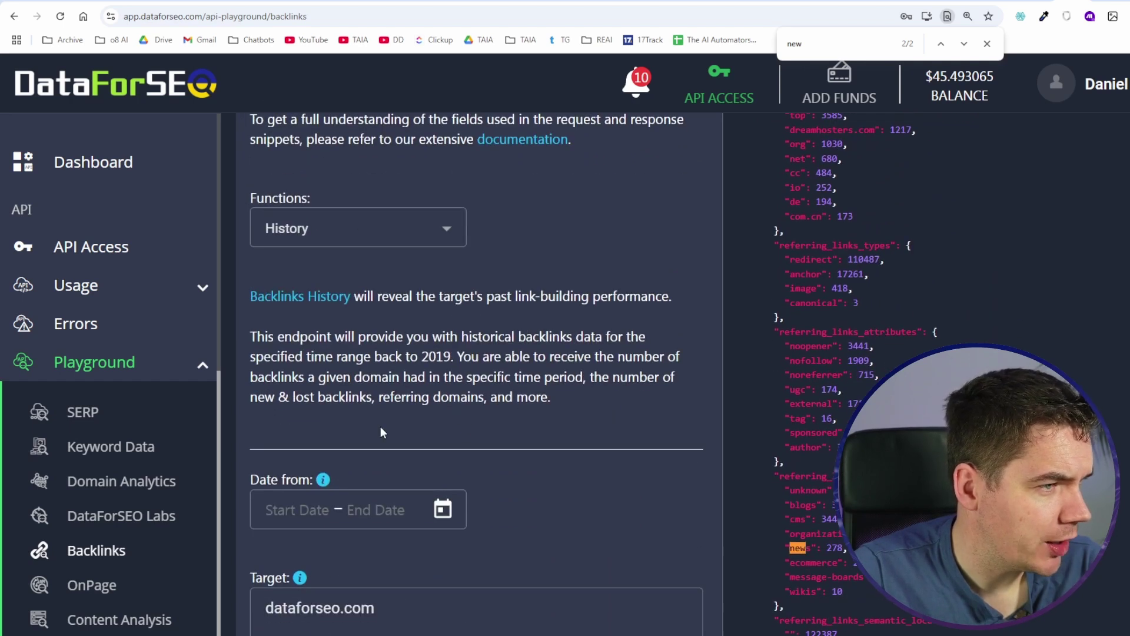
left_click(408, 510)
left_click(471, 189)
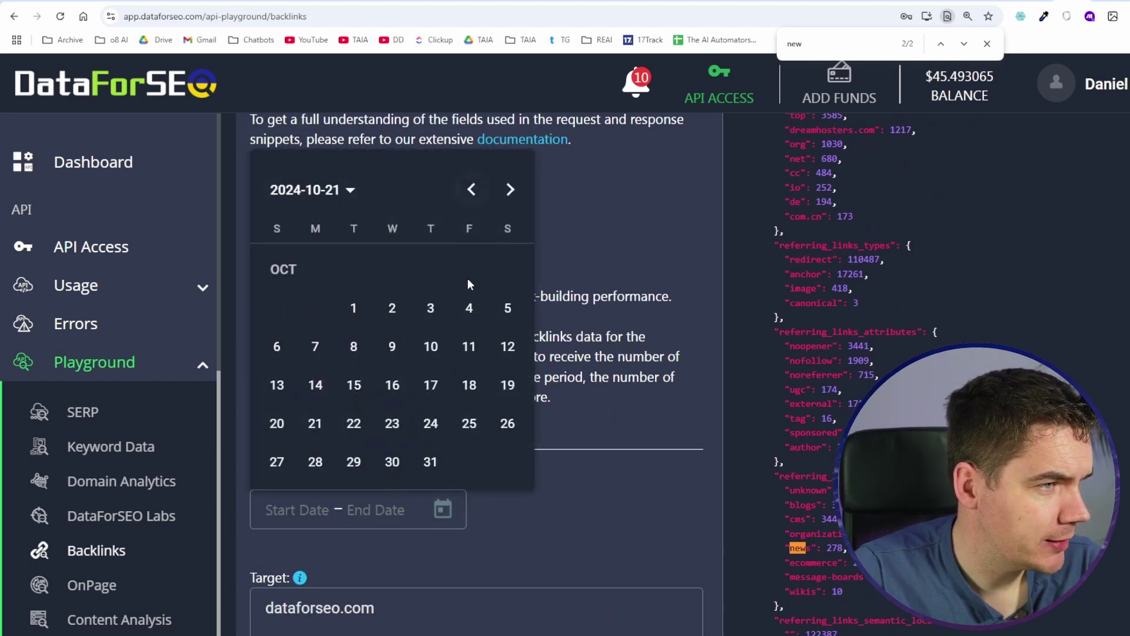
left_click(353, 308)
left_click(431, 461)
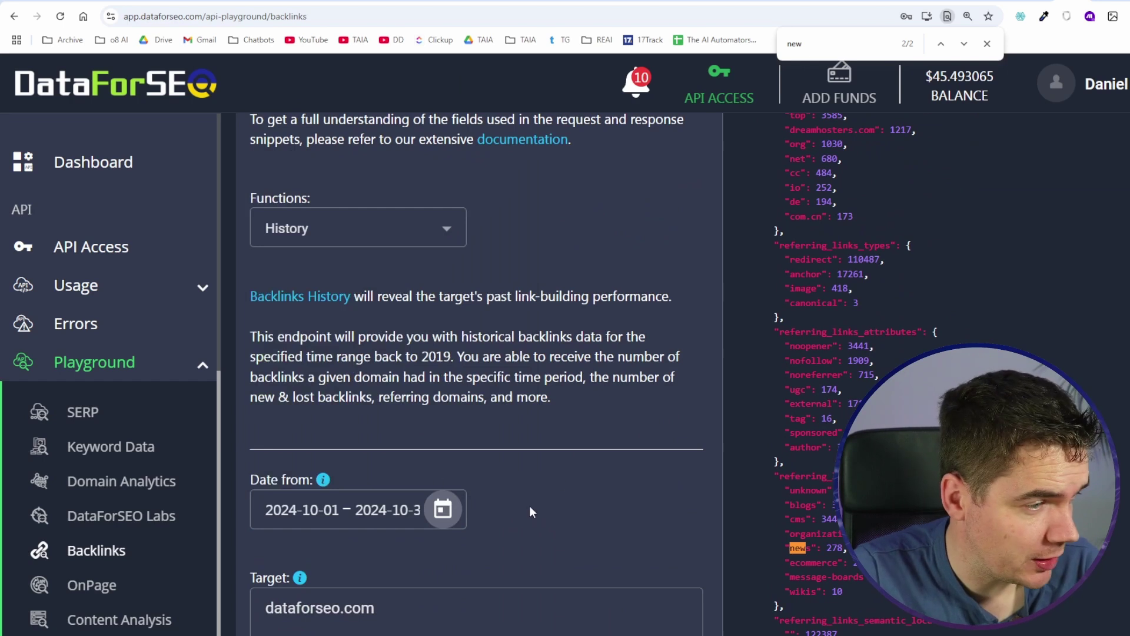
Step: Point out the new/lost backlinks and new_referring_domains counts, then open the 423 New Backlinks Acquired slide
scroll(528, 505, "down", 2)
scroll(963, 275, "up", 8)
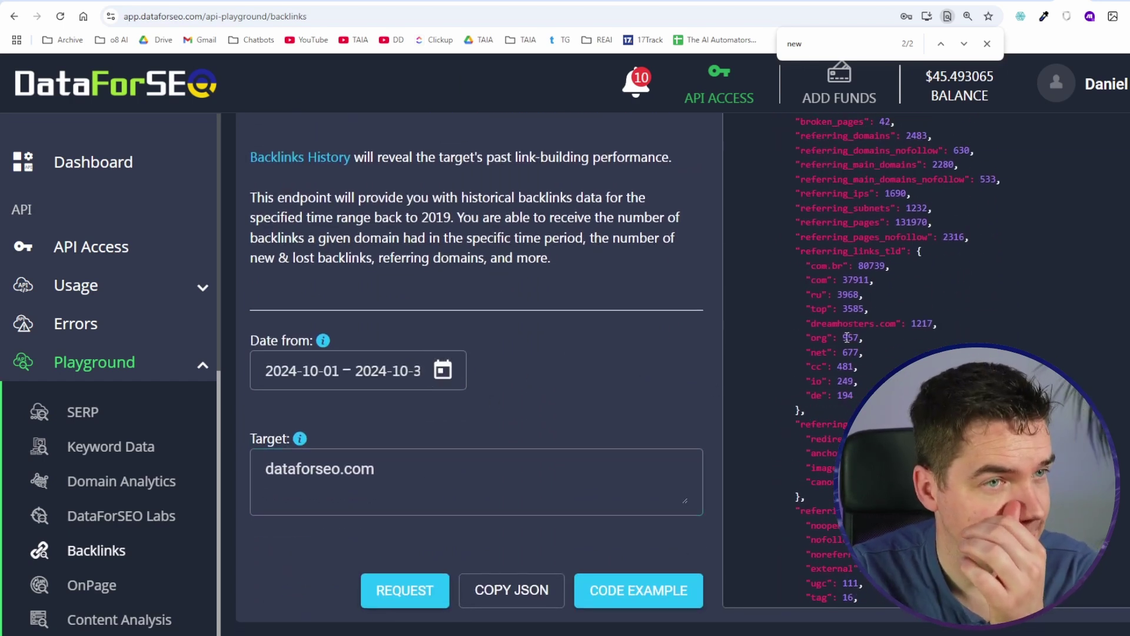
scroll(848, 349, "up", 1)
left_click_drag(868, 289, 911, 288)
left_click_drag(805, 345, 889, 374)
left_click(830, 374)
left_click(819, 393)
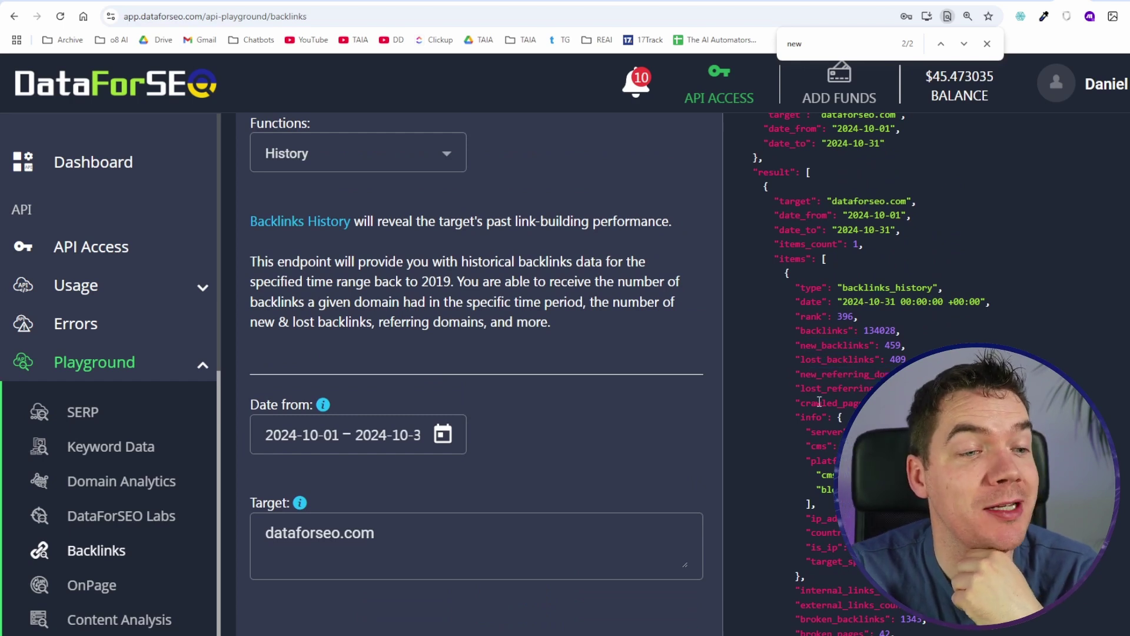
scroll(823, 412, "down", 1)
scroll(823, 417, "down", 7)
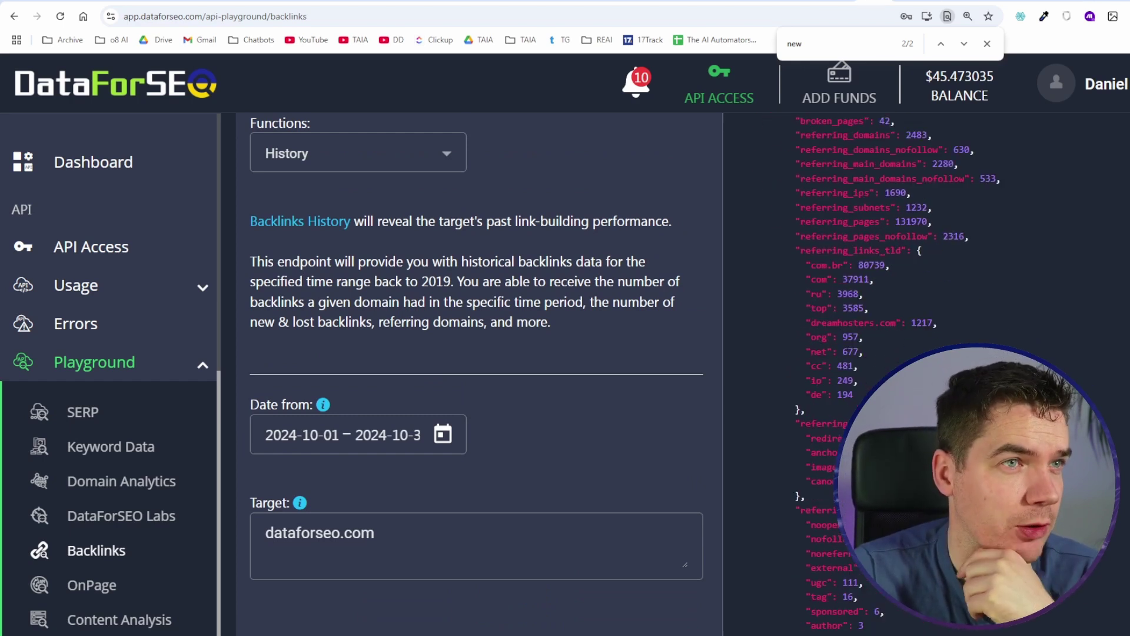
left_click(841, 1)
left_click(84, 318)
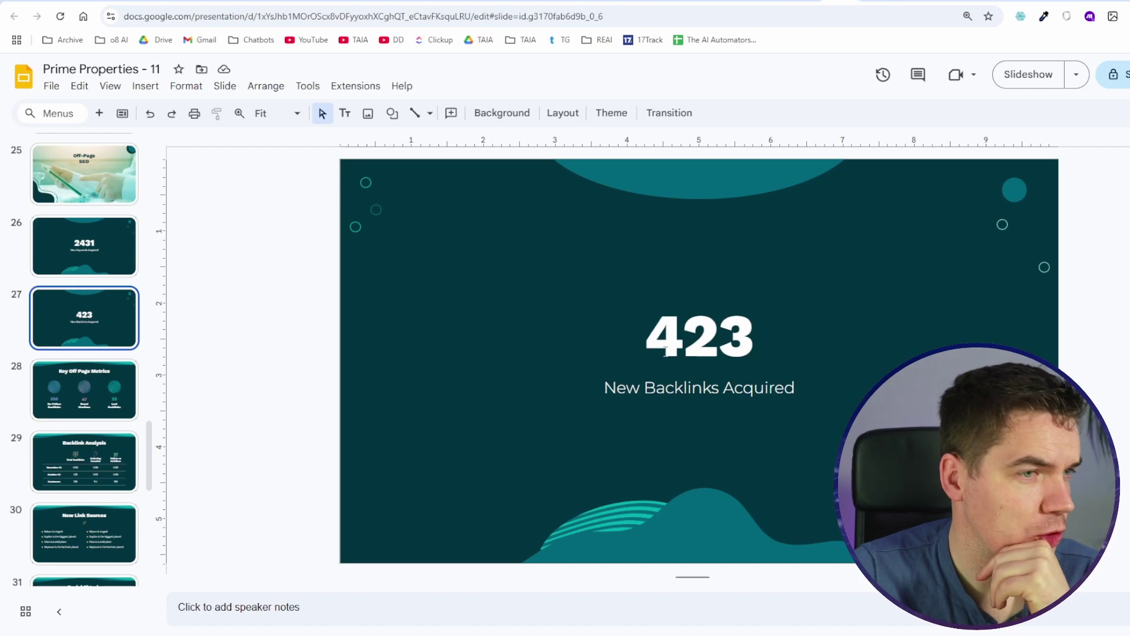
Step: Drag the backlinks slide to position 4, swap 423 for {{new-backlinks}}, and set Skip slide
left_click_drag(82, 319, 72, 152)
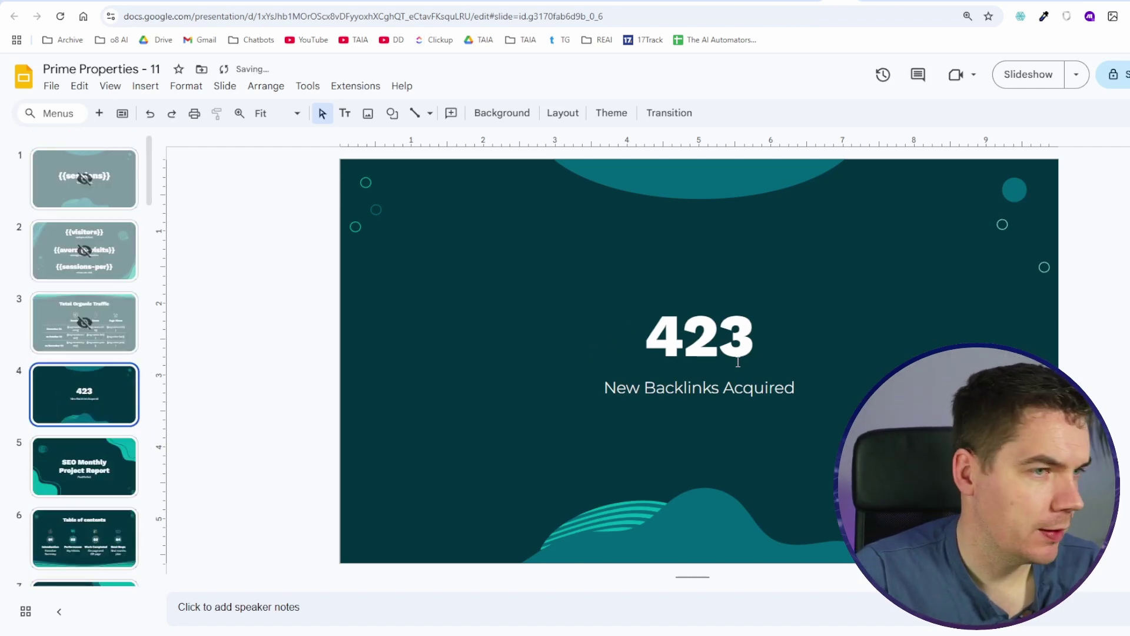
double_click(719, 337)
type("{{new-backlinks}}")
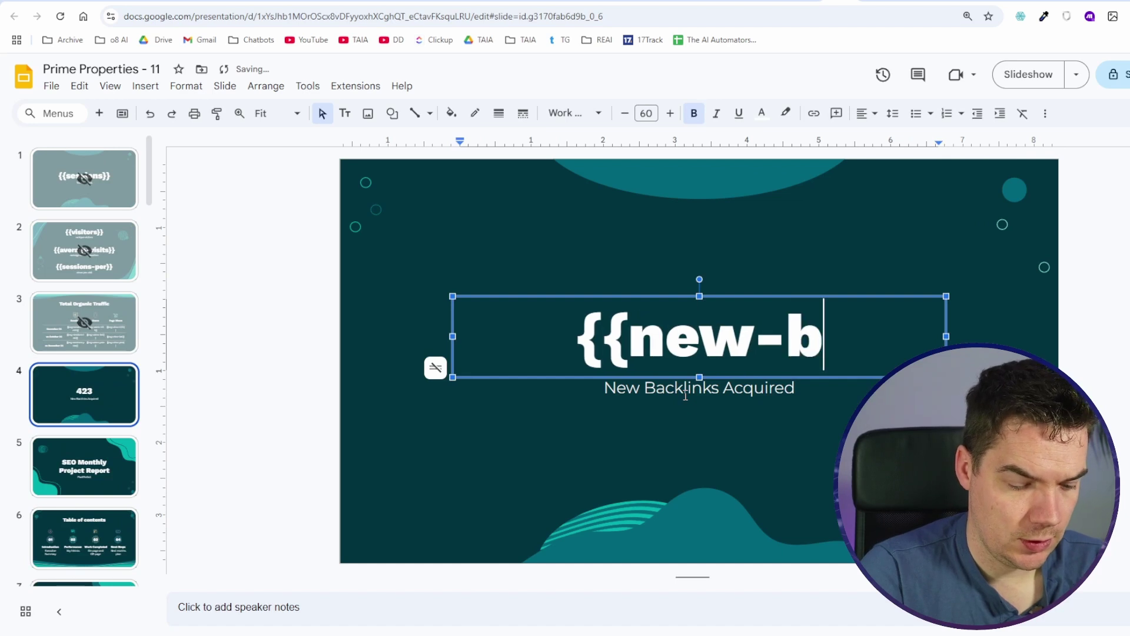
left_click(119, 406)
right_click(122, 406)
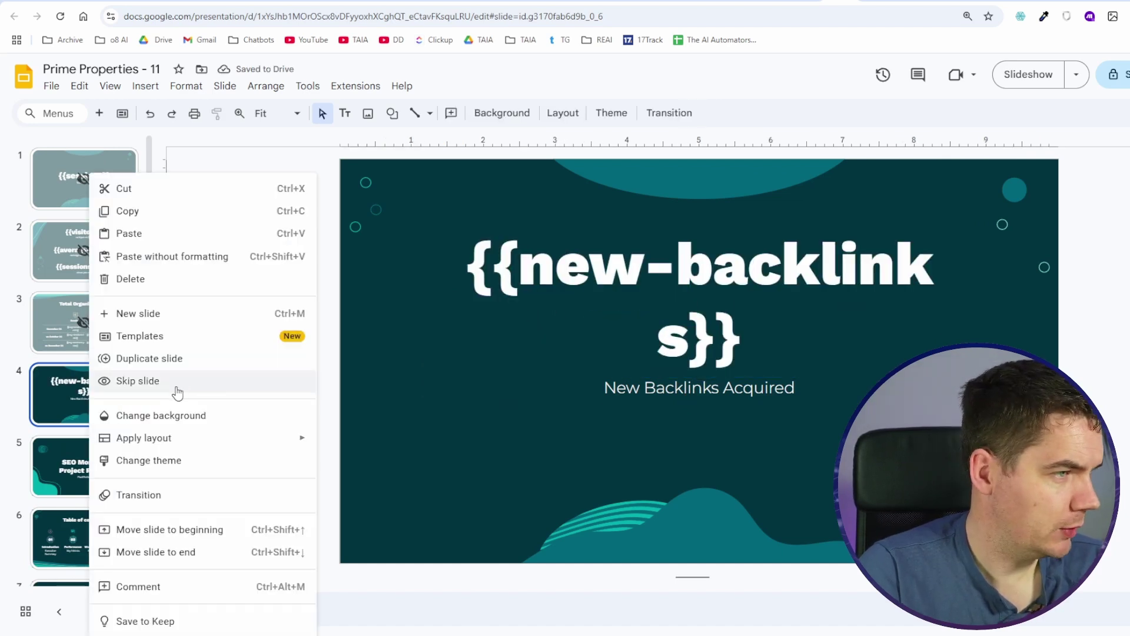
left_click(141, 381)
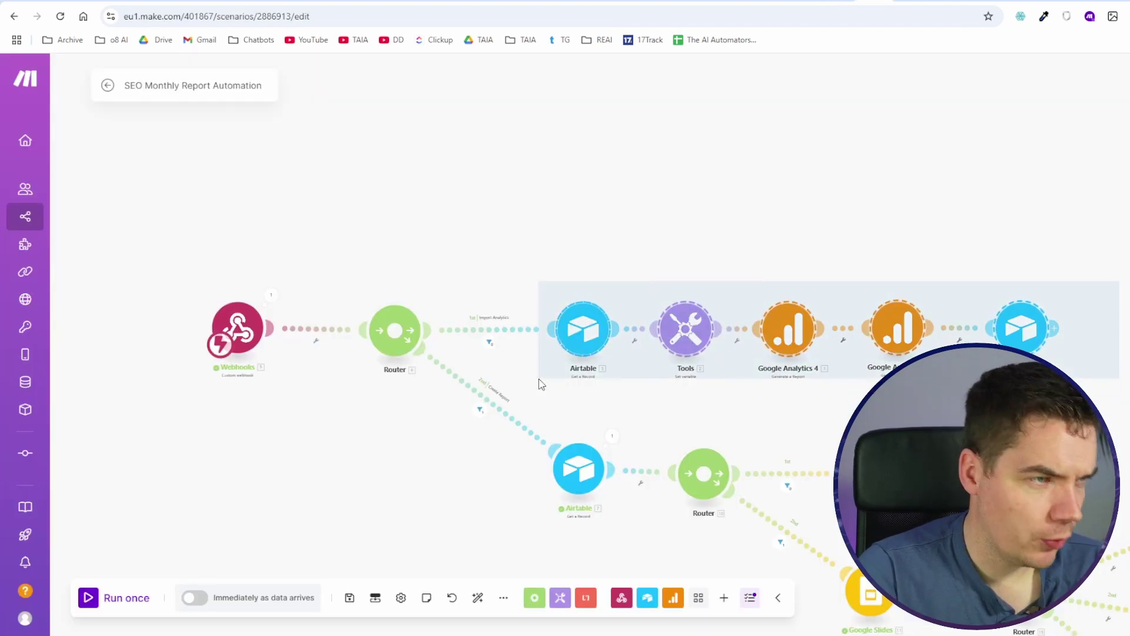
Step: Duplicate the Import Analytics button field in the Key Metrics table
left_click_drag(607, 214, 581, 128)
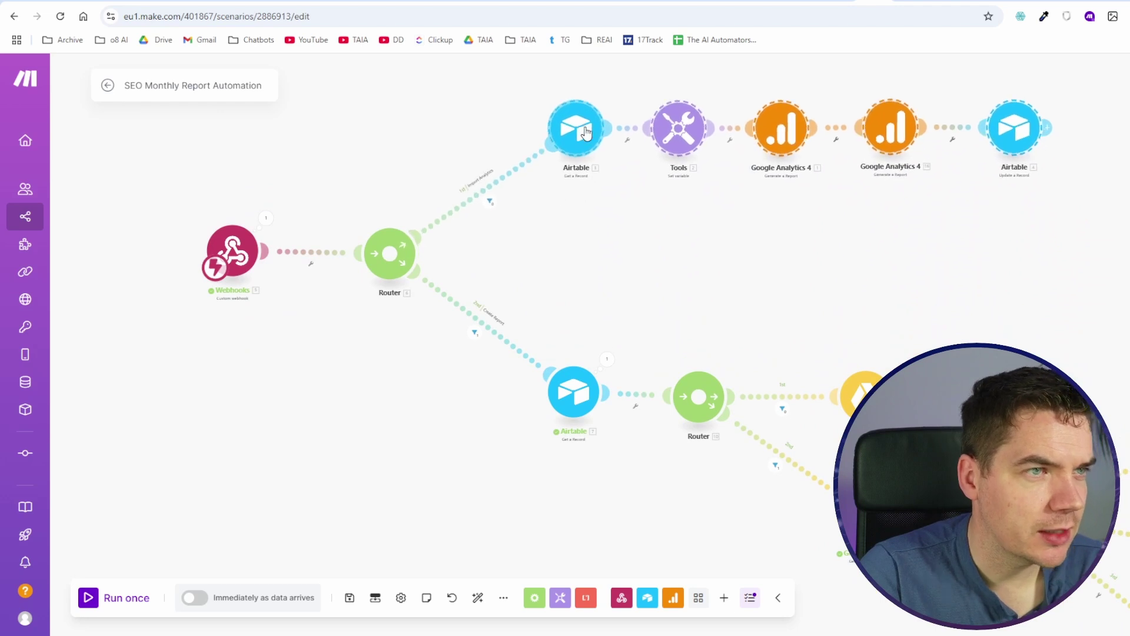
left_click_drag(594, 217, 624, 338)
scroll(624, 337, "up", 2)
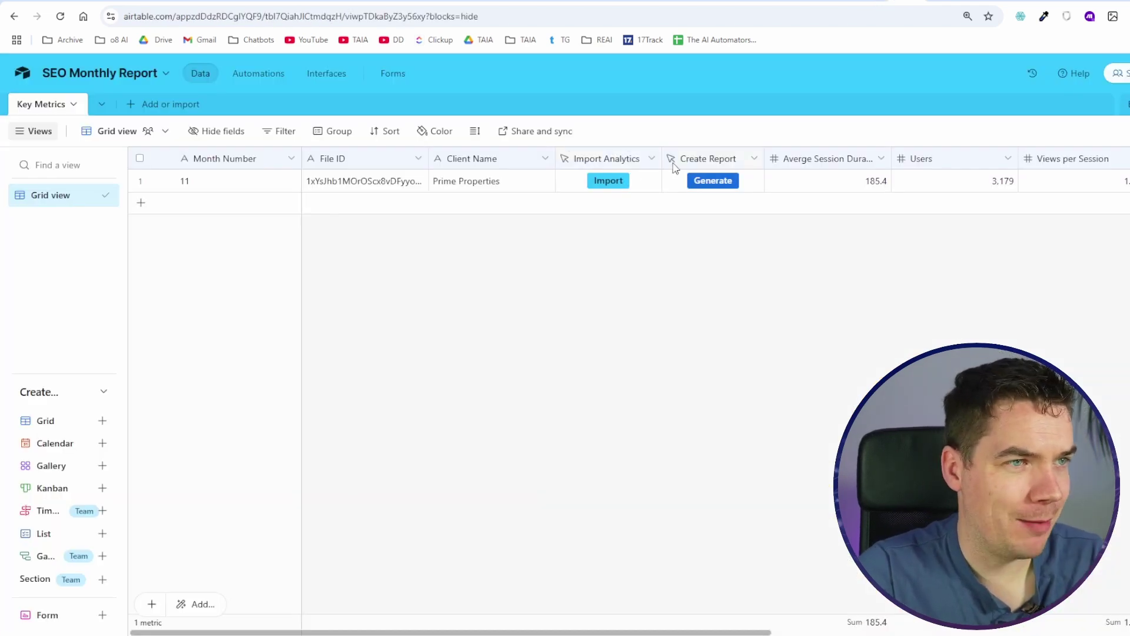
left_click(648, 159)
key("Escape")
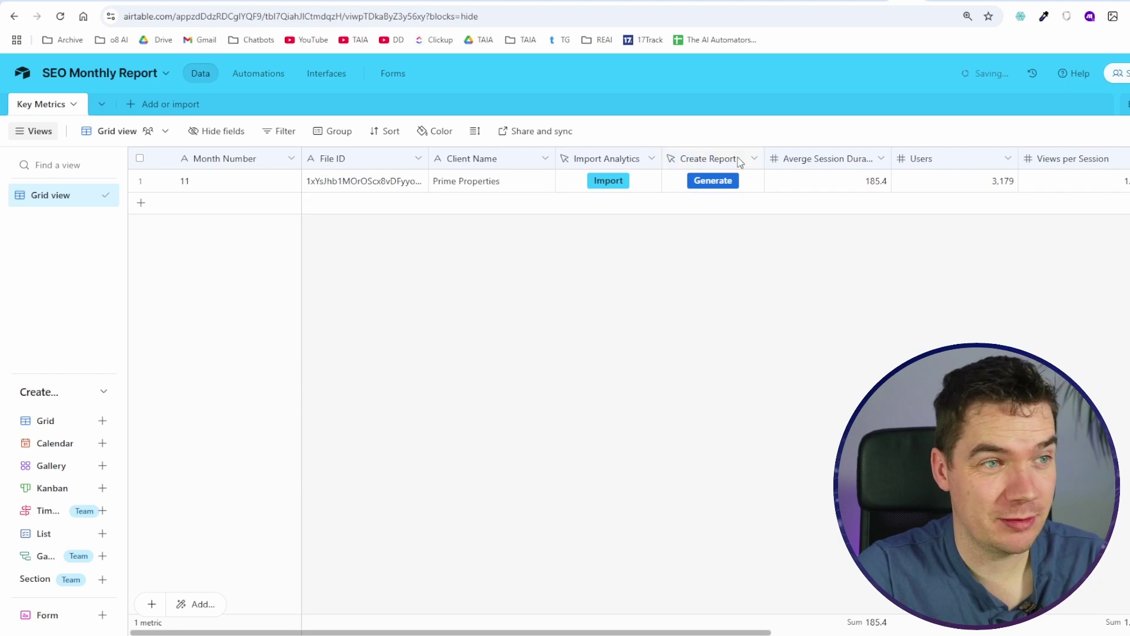
left_click(649, 159)
left_click(719, 224)
Step: Rename the copy Import SEO Metrics, make it solid orange, change the URL action to import_seo, and save
double_click(645, 195)
type("SOcopy")
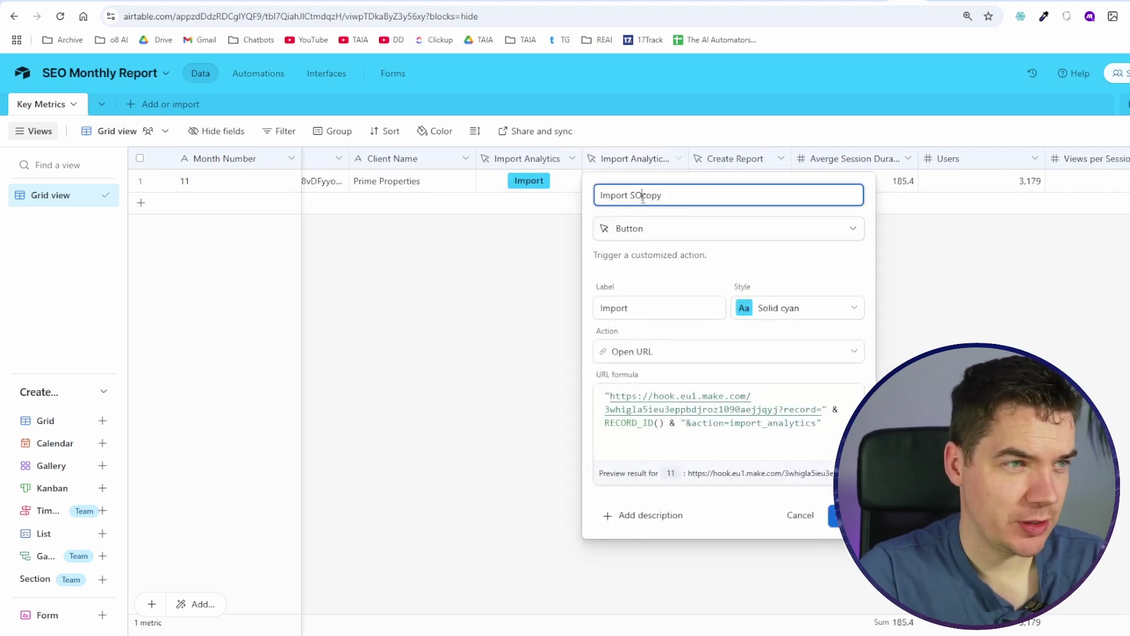
key("BackSpace")
key("BackSpace")
key("BackSpace")
key("BackSpace")
key("BackSpace")
type("EO Metrics")
left_click(798, 308)
left_click(751, 390)
left_click_drag(767, 422, 817, 423)
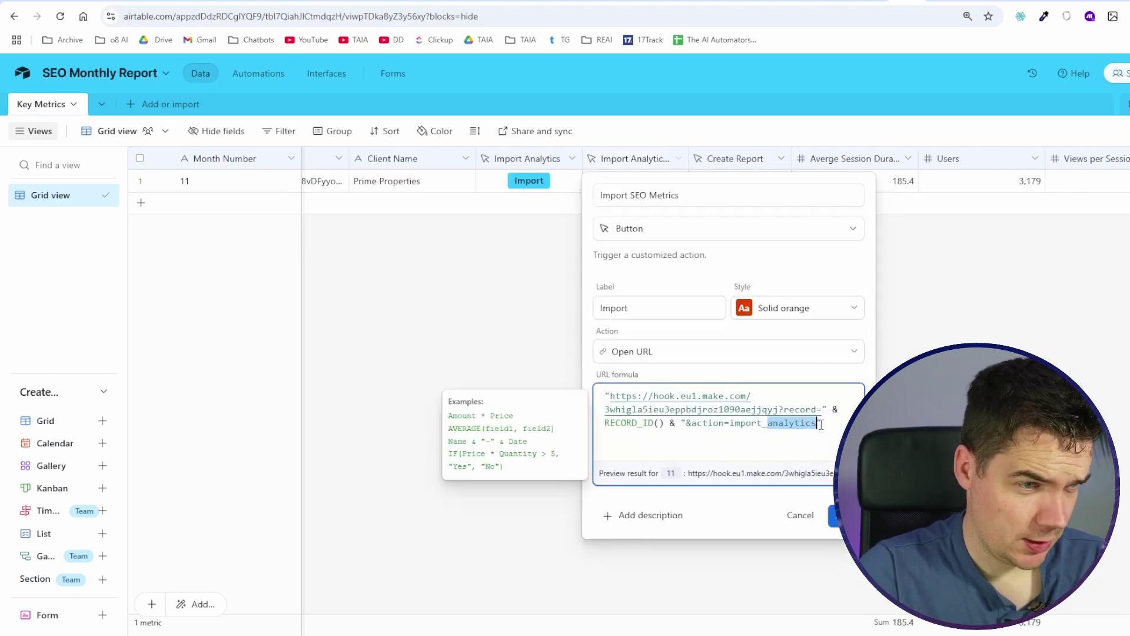
type("seo")
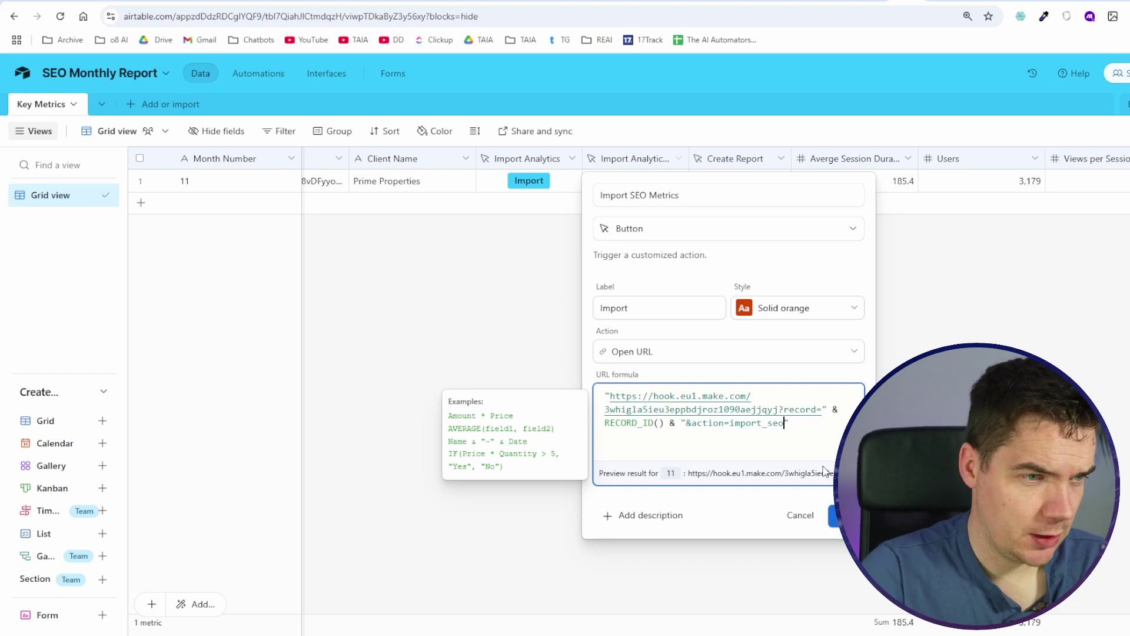
left_click(846, 516)
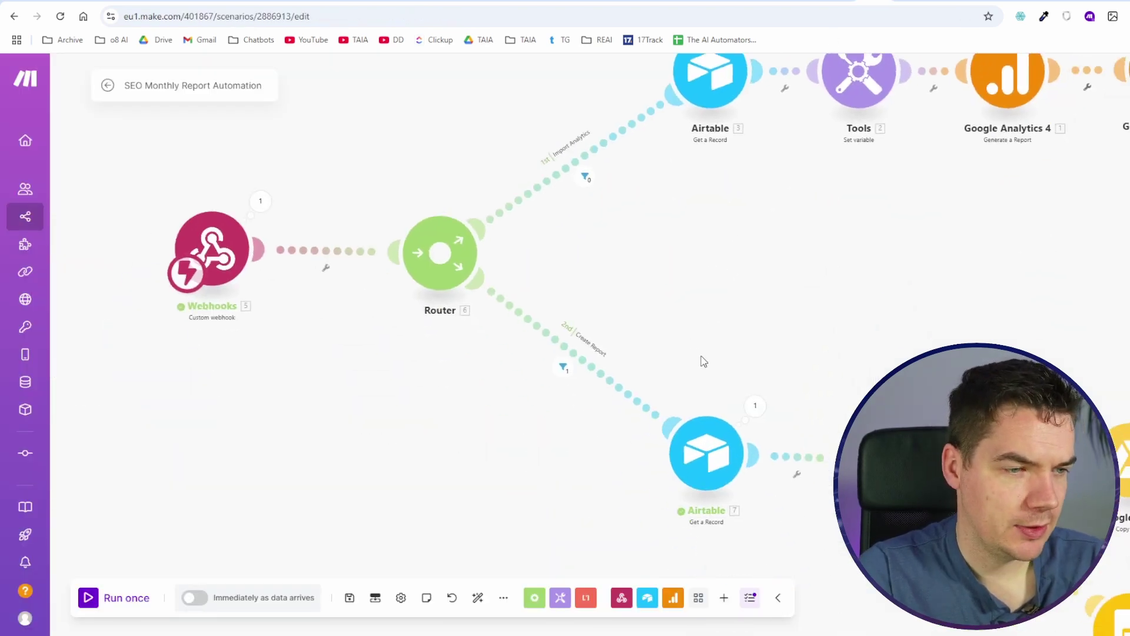
Step: Clone the Airtable Get a Record module and link it to the router as a third route
right_click(706, 154)
left_click(733, 245)
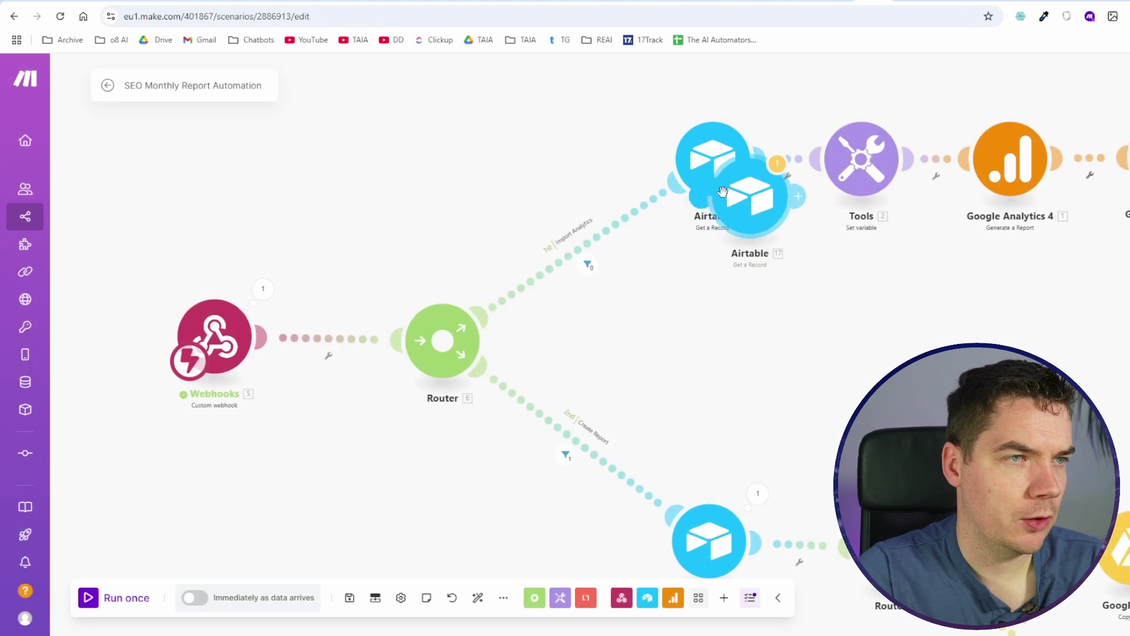
left_click(717, 333)
left_click_drag(663, 330, 488, 341)
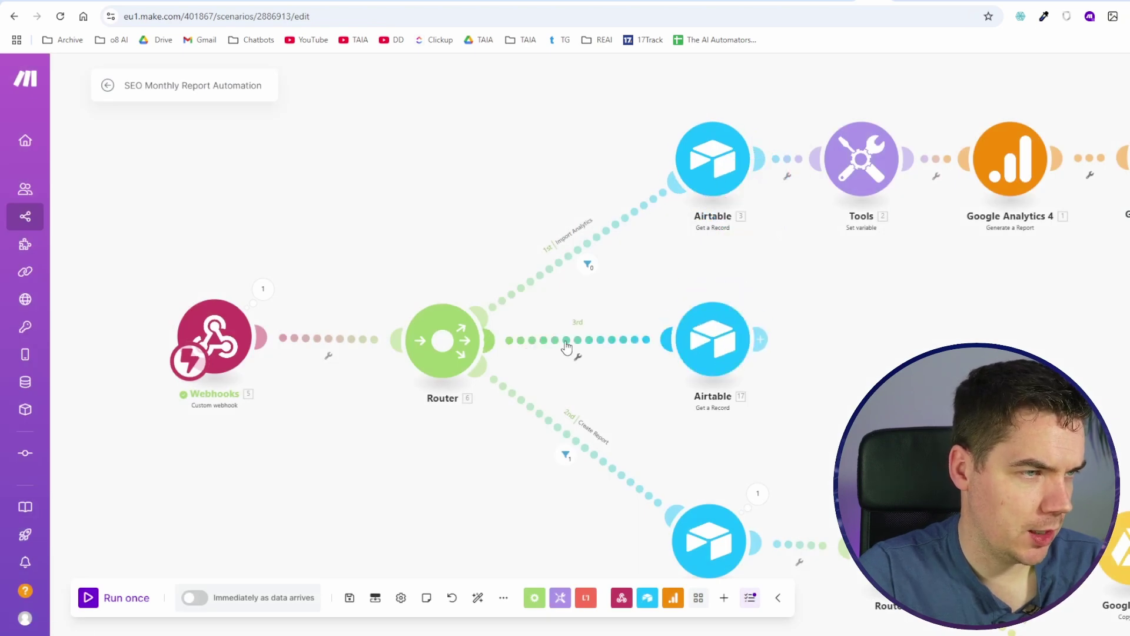
Step: Filter the new route so it runs only when action equals import_seo
left_click(564, 341)
left_click(729, 368)
left_click(913, 400)
left_click(690, 421)
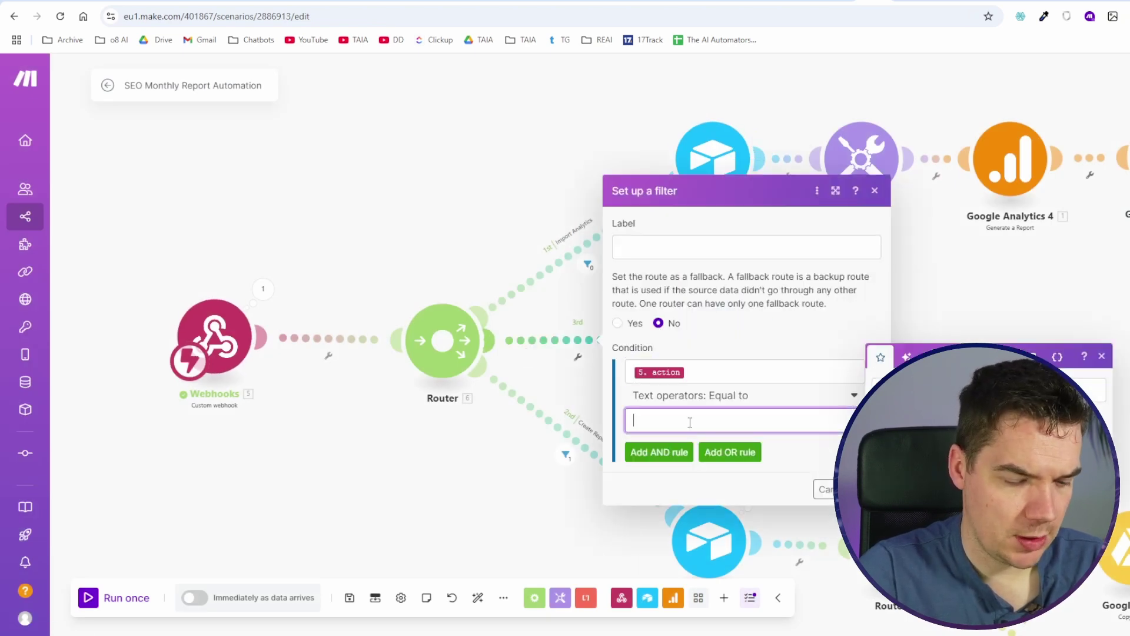
type("imp")
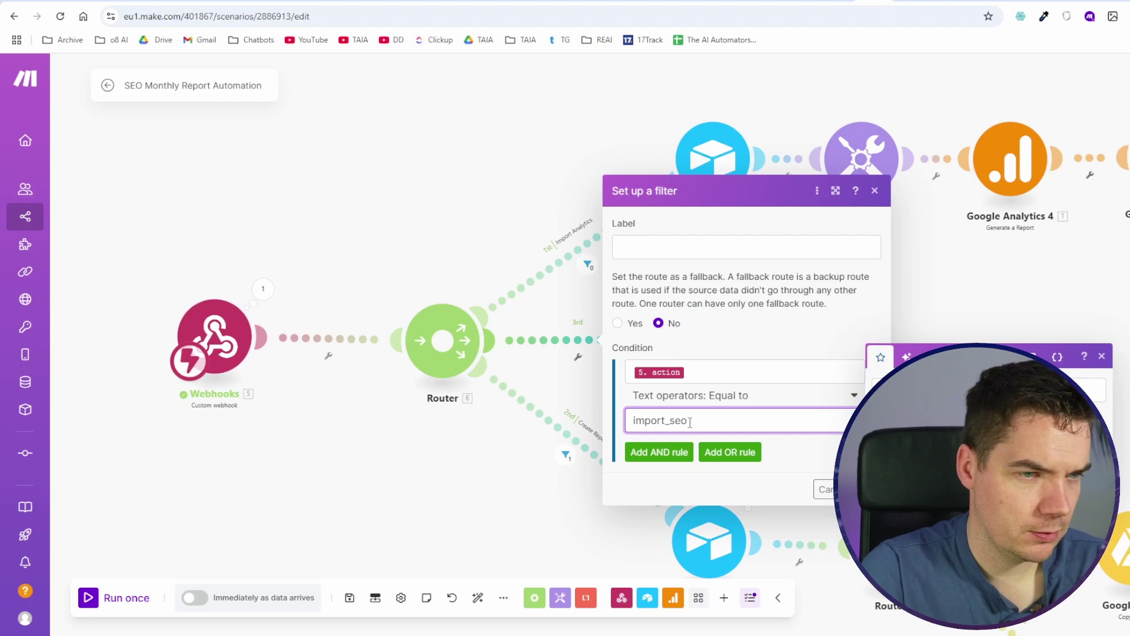
type("ort_seo")
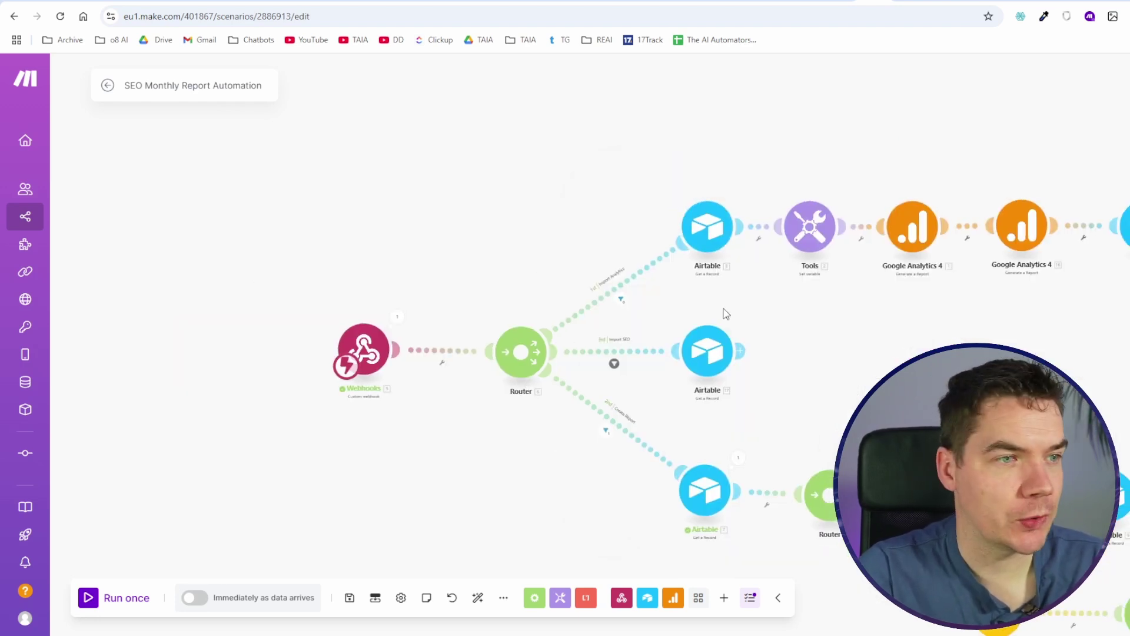
Step: Check the new Import SEO Metrics button in Airtable, then return to Make
left_click(906, 1)
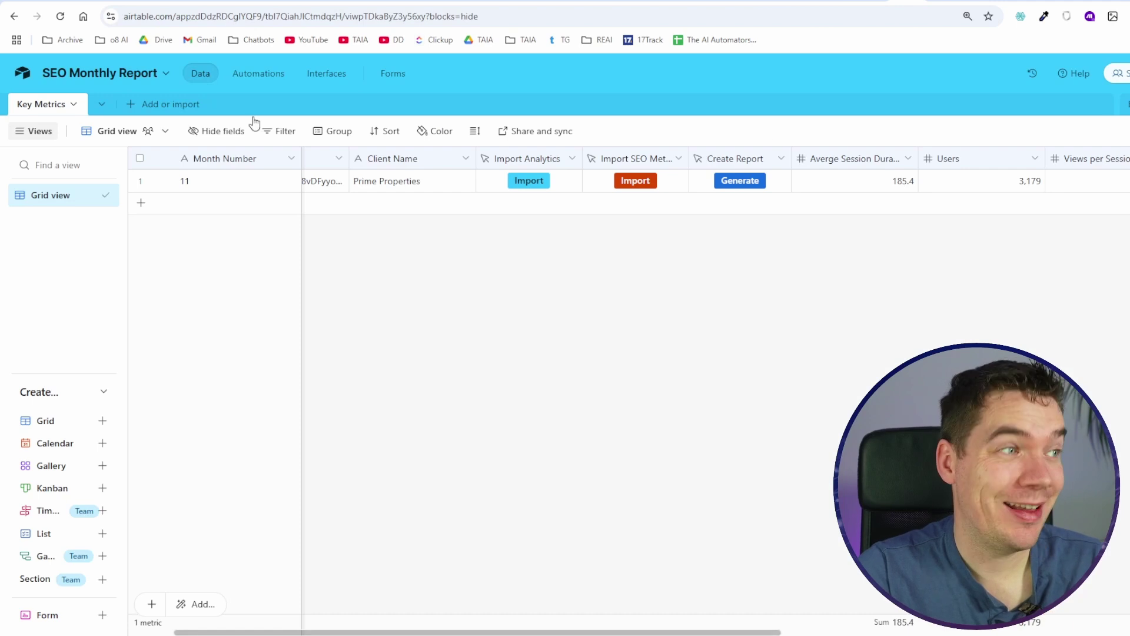
left_click(871, 1)
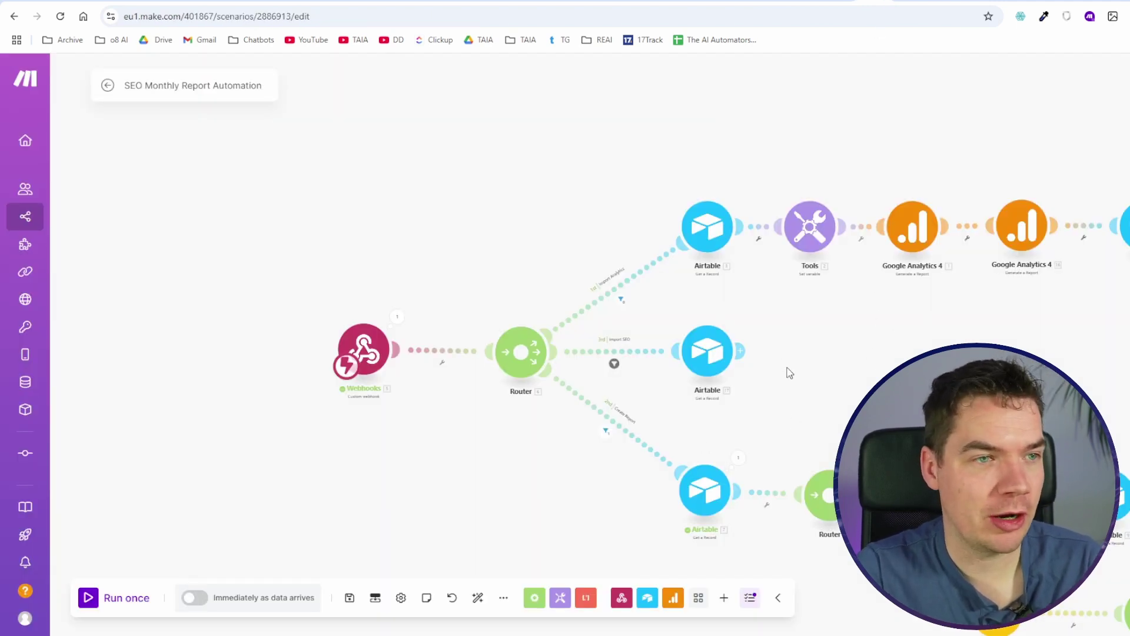
scroll(788, 359, "up", 3)
Step: Add a DataForSEO Get Historical Backlink Summary module after Airtable 17 and begin creating its connection
left_click(598, 290)
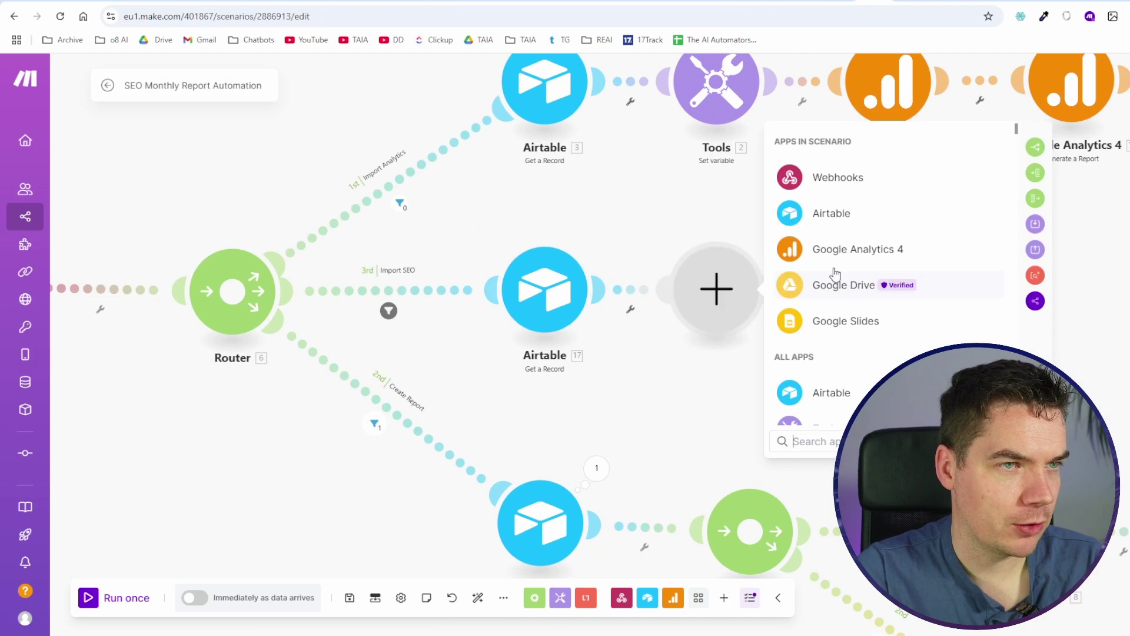
left_click(721, 85)
left_click(609, 289)
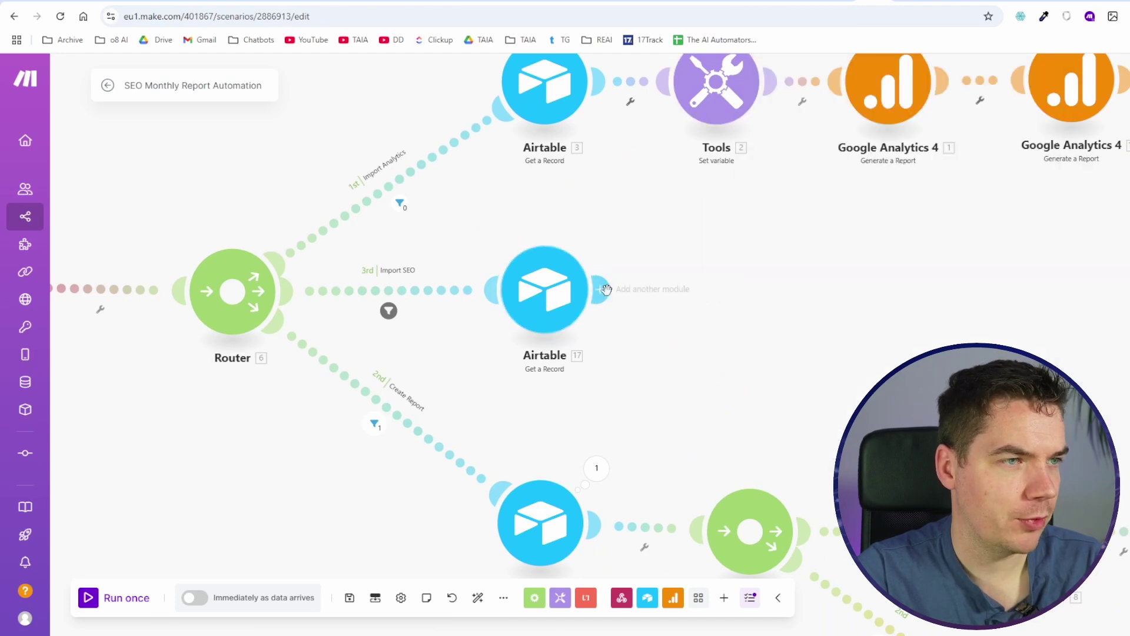
left_click(610, 291)
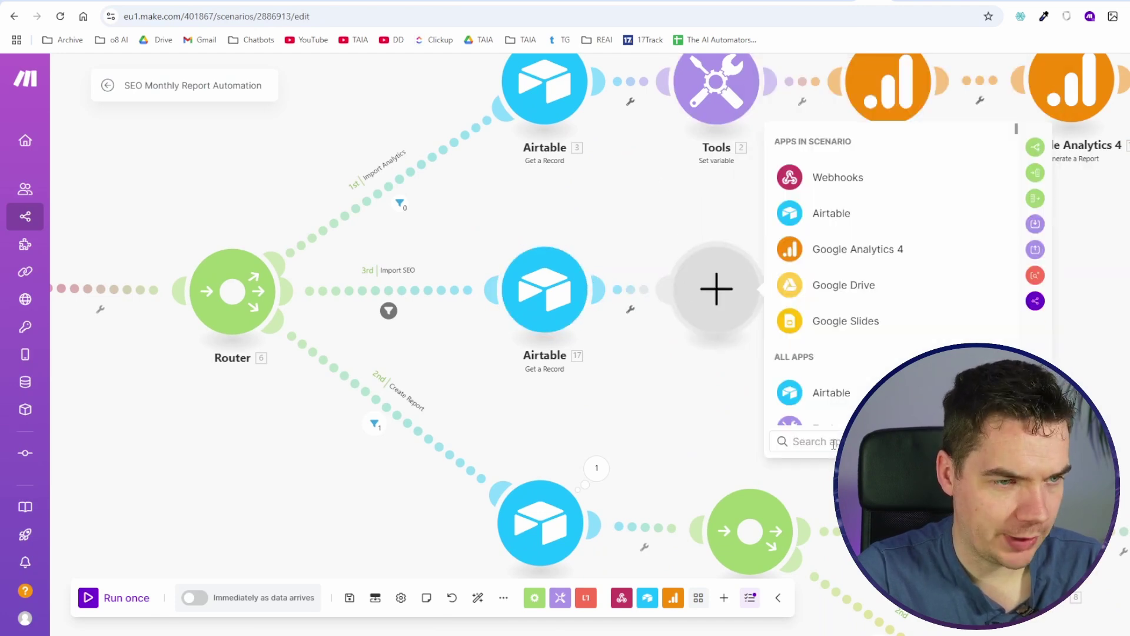
type("dataforse")
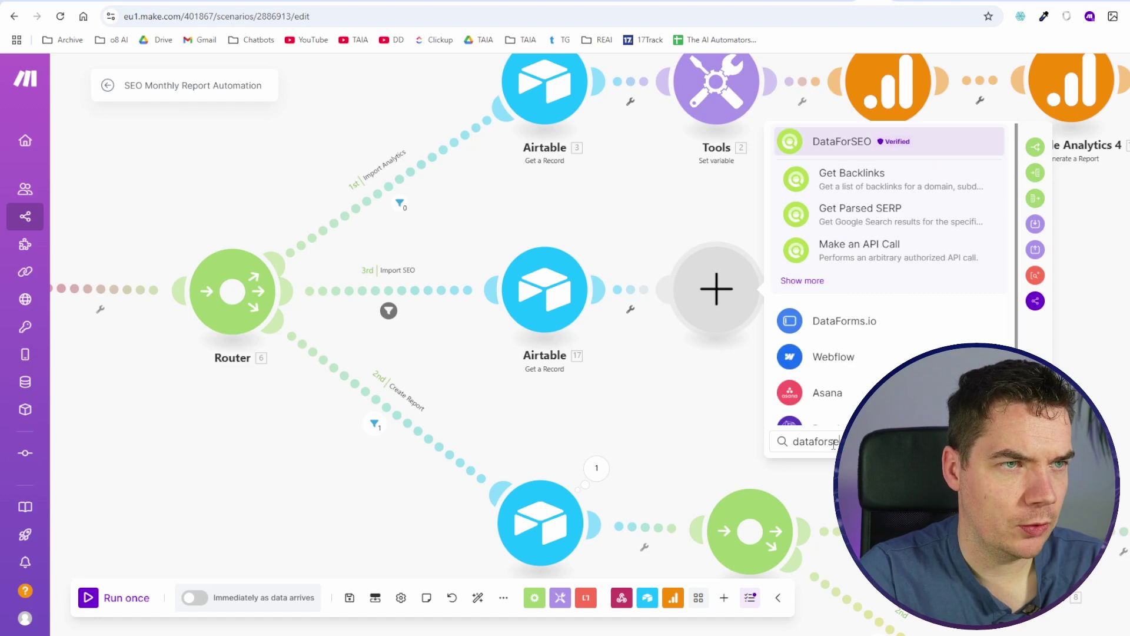
left_click(856, 284)
scroll(857, 290, "down", 5)
scroll(857, 289, "up", 4)
scroll(856, 288, "up", 2)
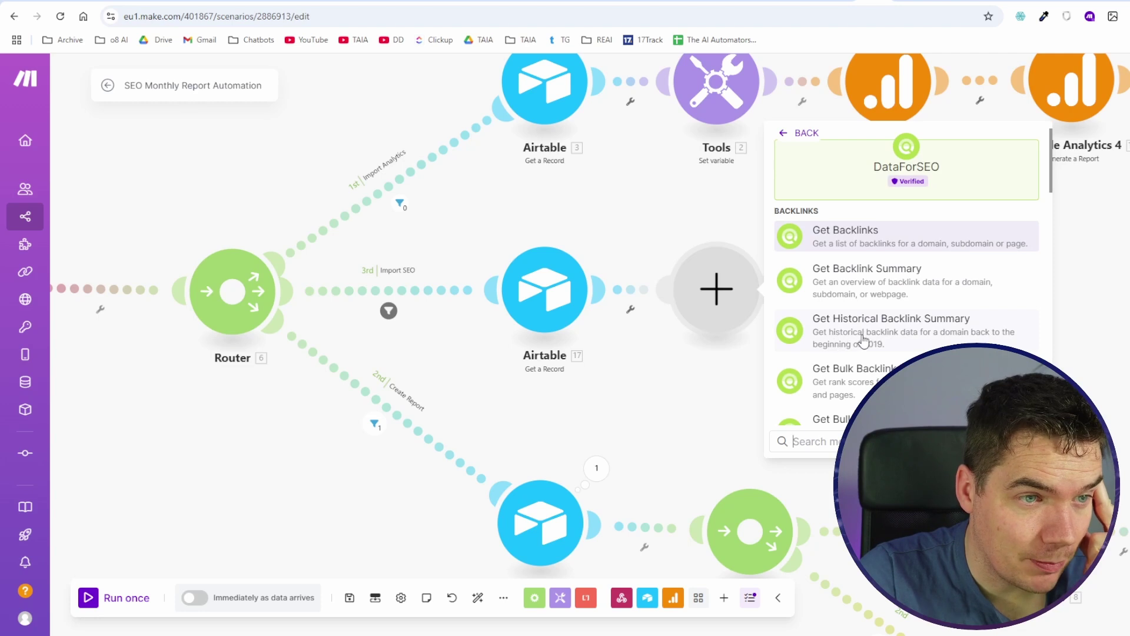
left_click(881, 337)
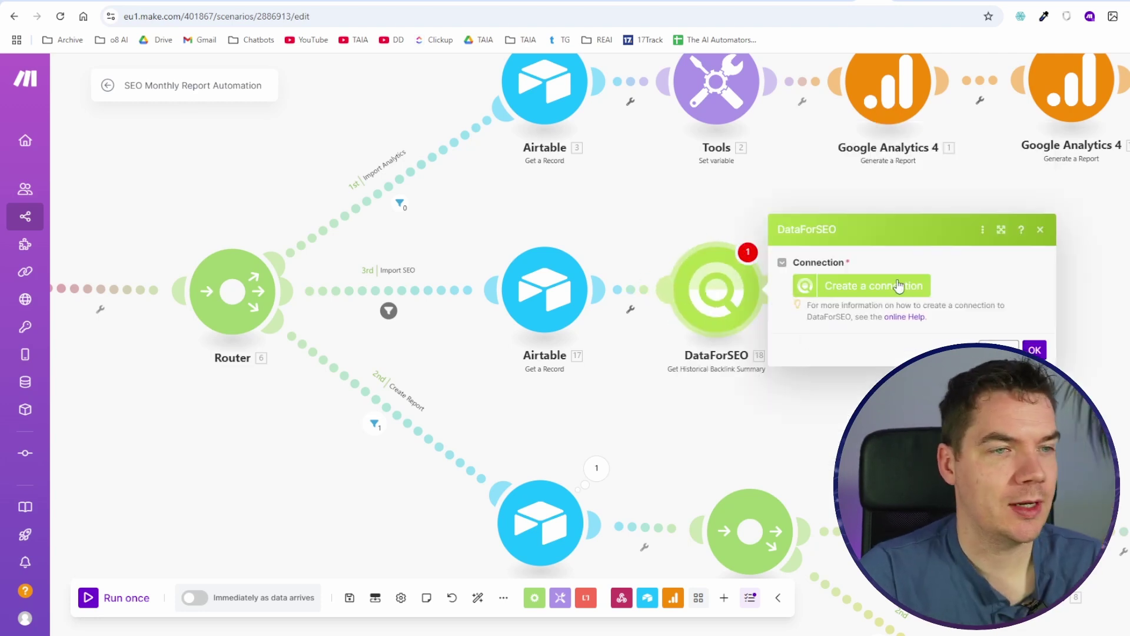
left_click(854, 290)
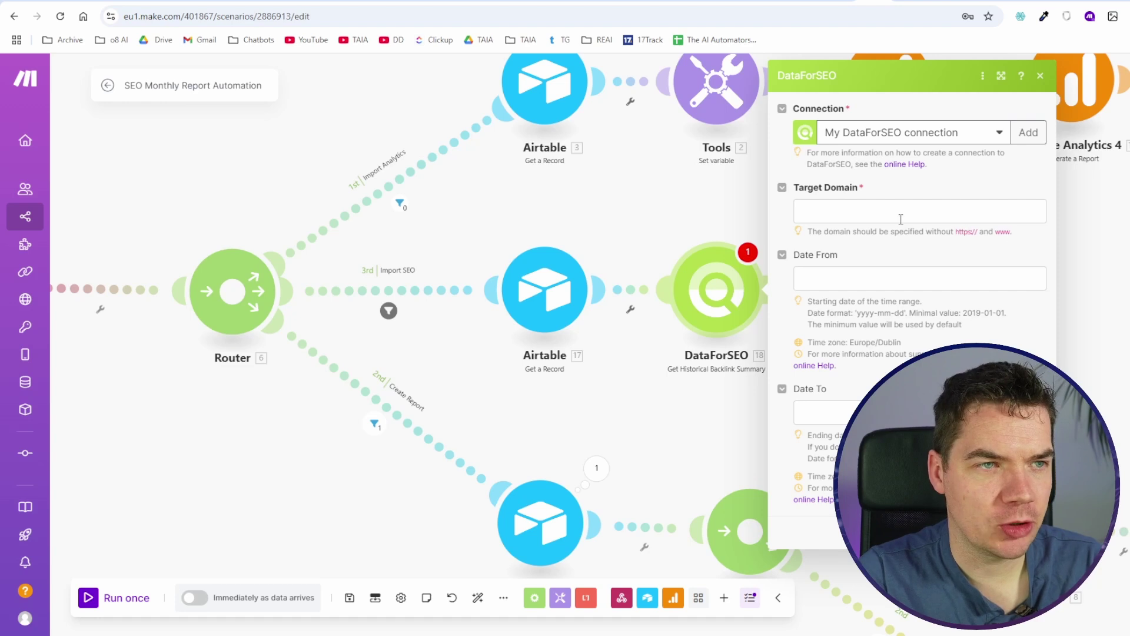
Step: Target dataforseo.com and map Month Number into the start date, copying that expression into the end date
left_click(862, 212)
type("dataforseo.com")
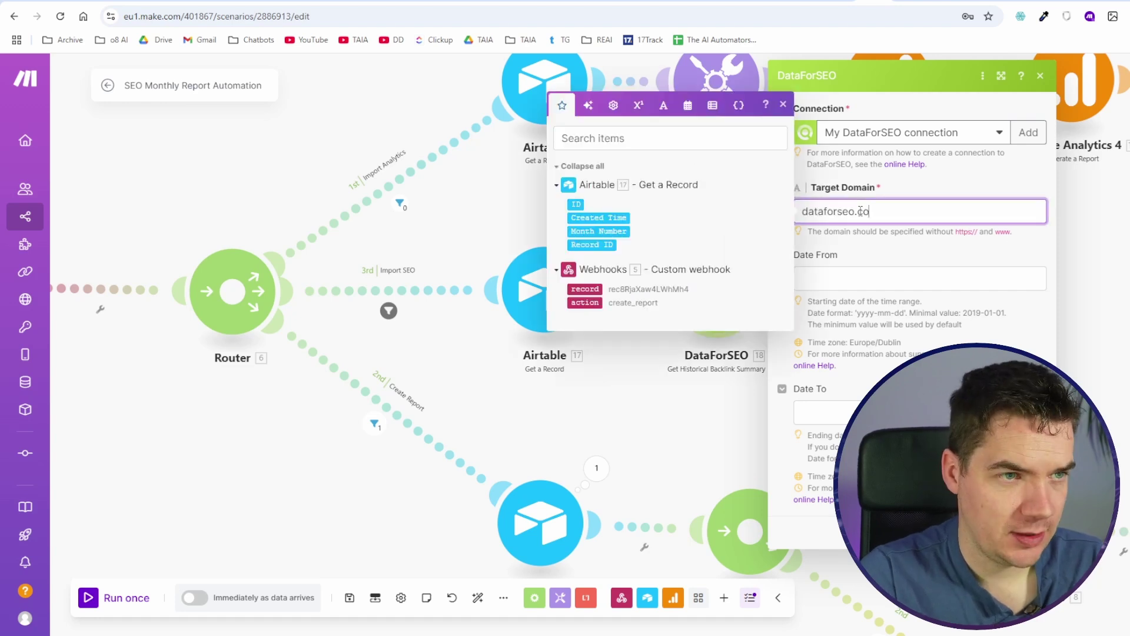
key("Tab")
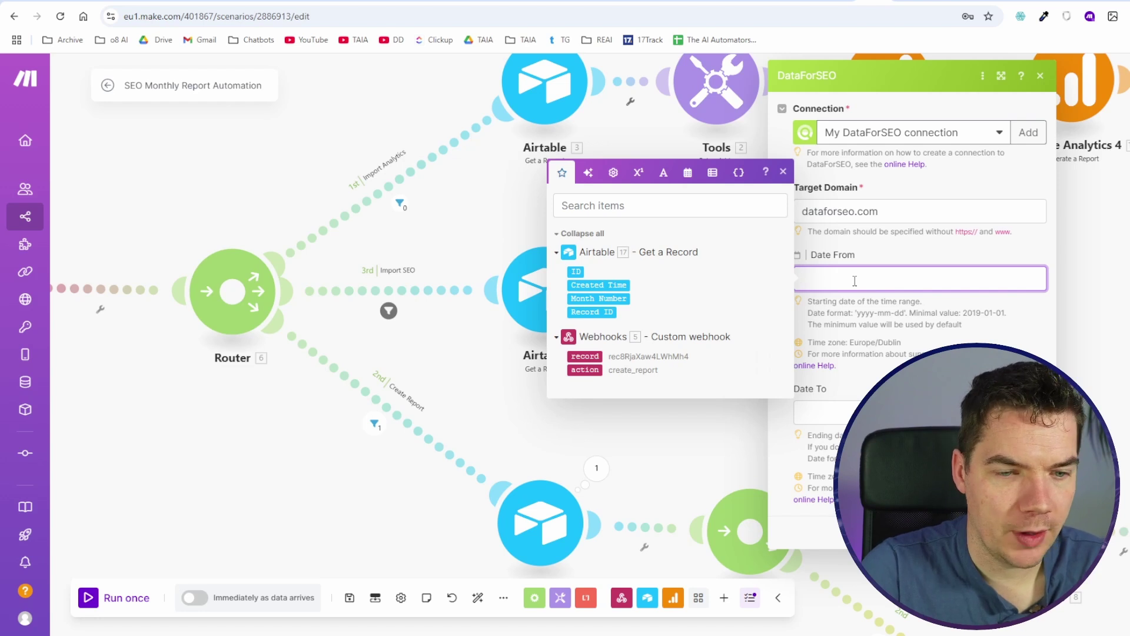
type("-")
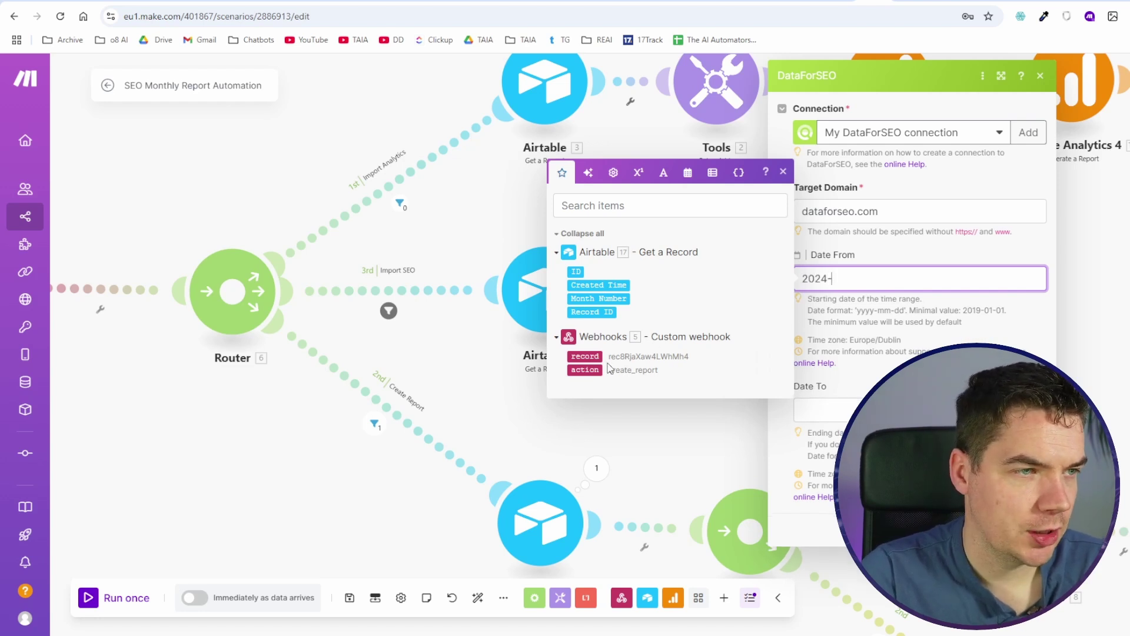
left_click(598, 298)
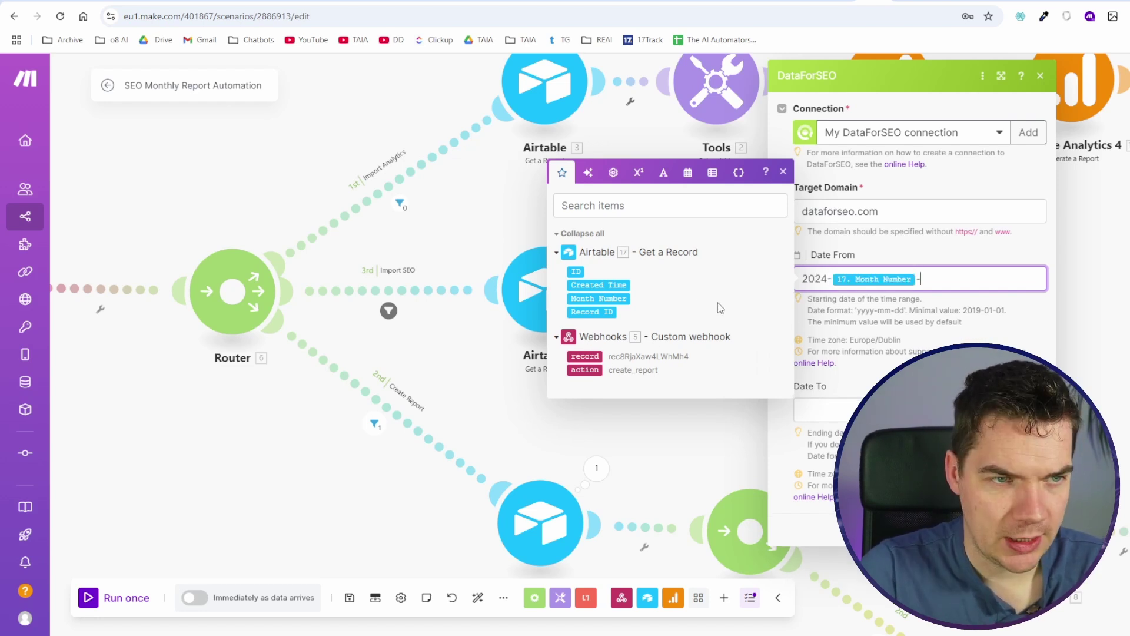
left_click(920, 410)
left_click(941, 280)
key("ctrl+a")
key("ctrl+c")
left_click(919, 410)
key("ctrl+v")
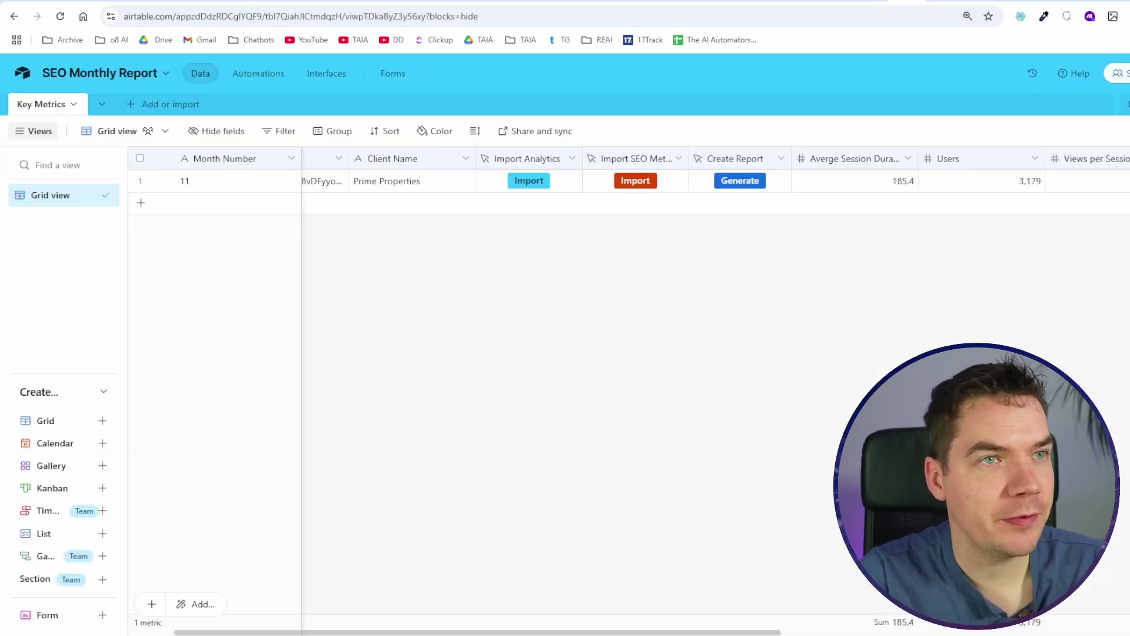
Step: Review the start date's 2024 year and the date functions, then confirm the DataForSEO settings
scroll(558, 188, "left", 2)
scroll(573, 196, "right", 10)
scroll(858, 192, "left", 10)
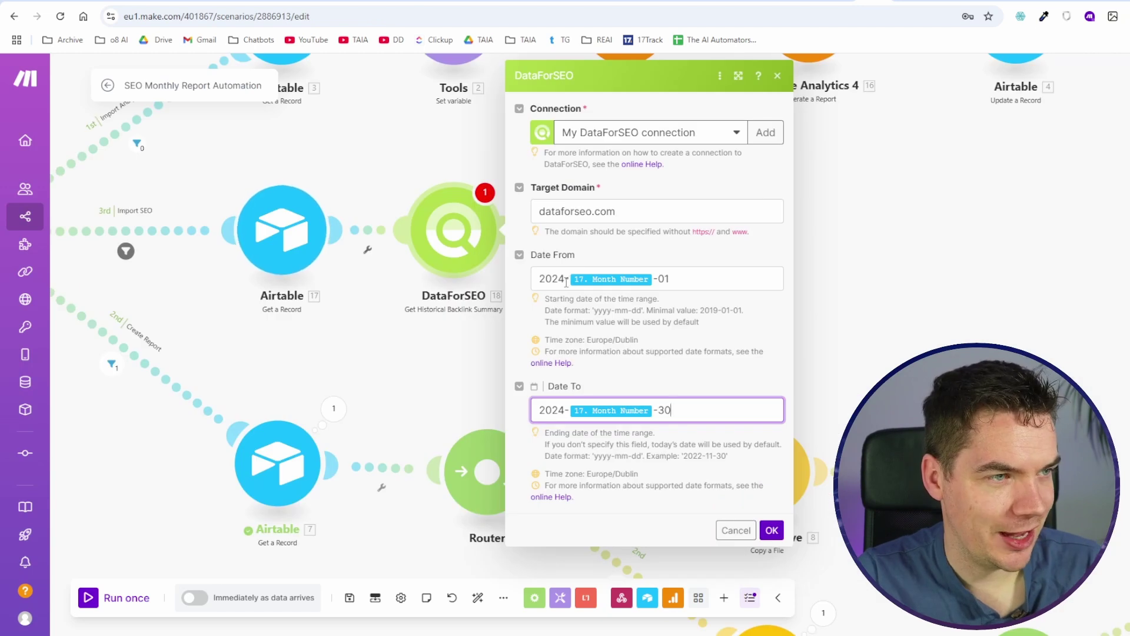
double_click(555, 279)
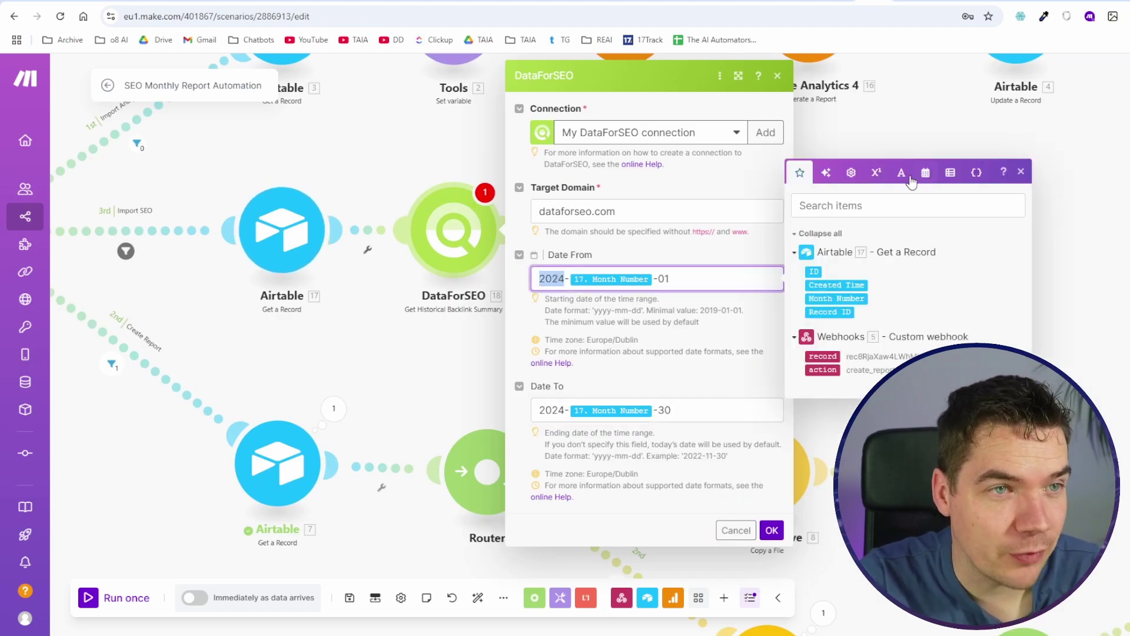
left_click(950, 173)
left_click(925, 210)
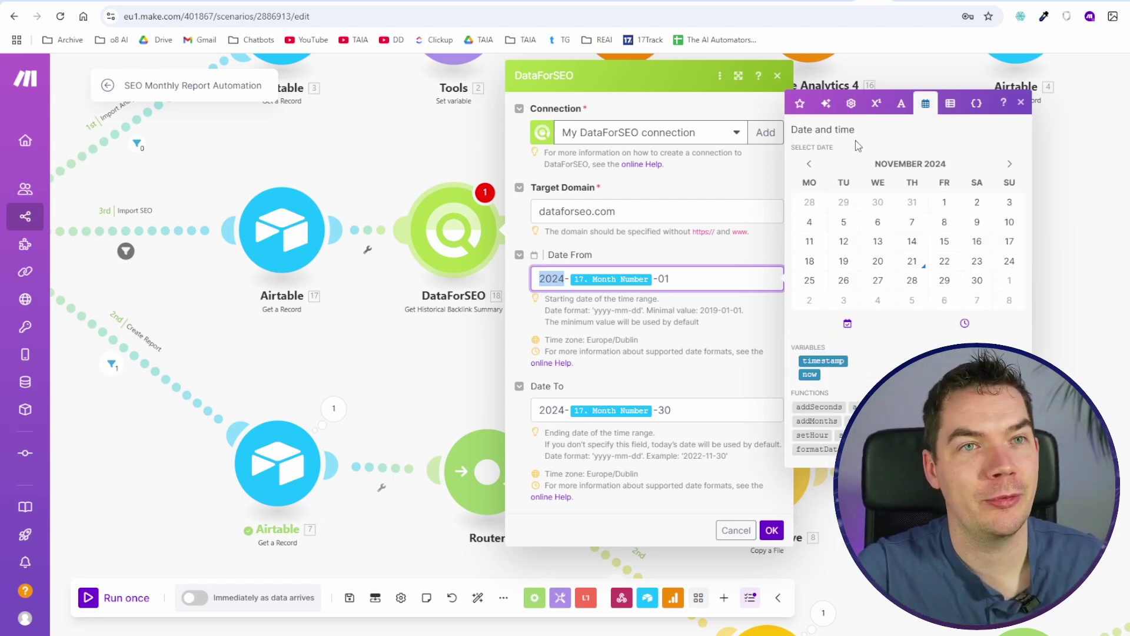
left_click(674, 285)
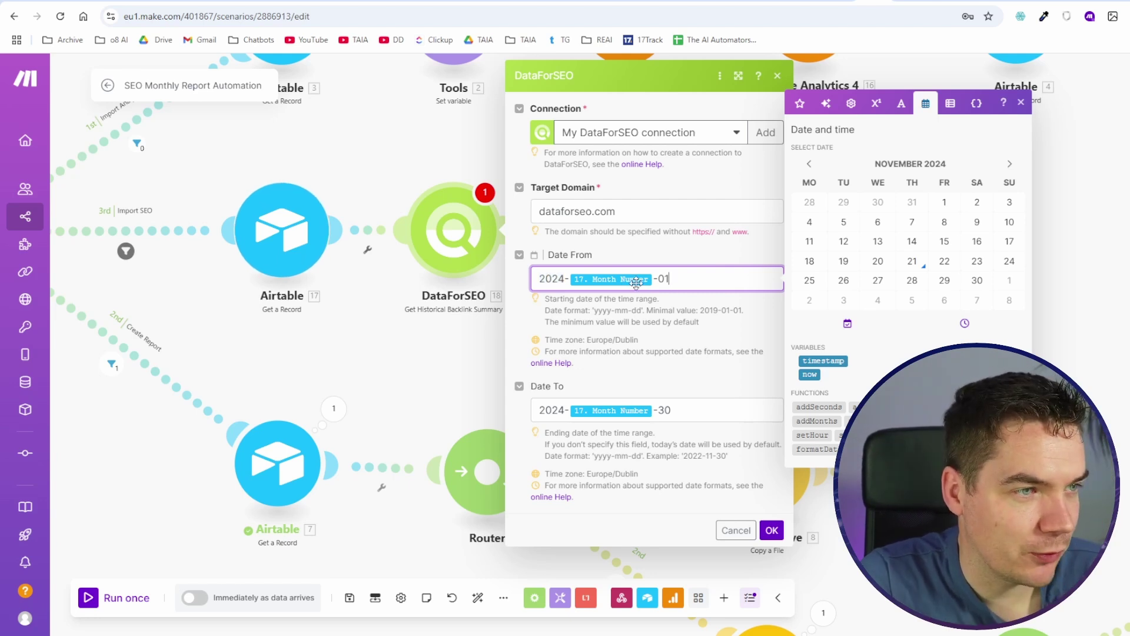
key("ctrl+a")
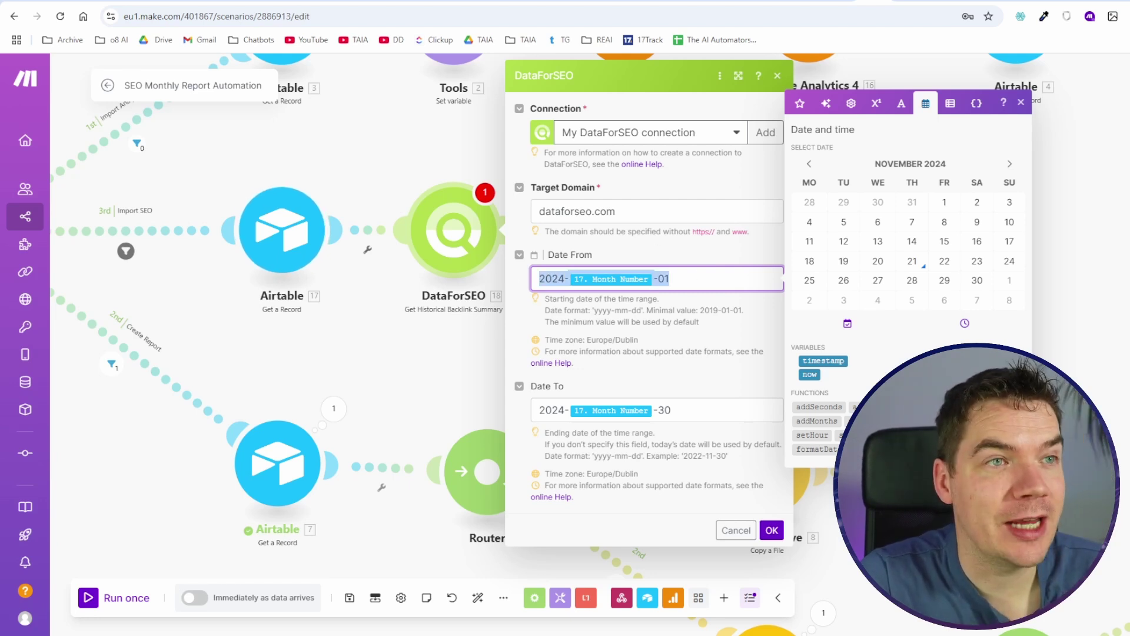
key("ctrl+Tab")
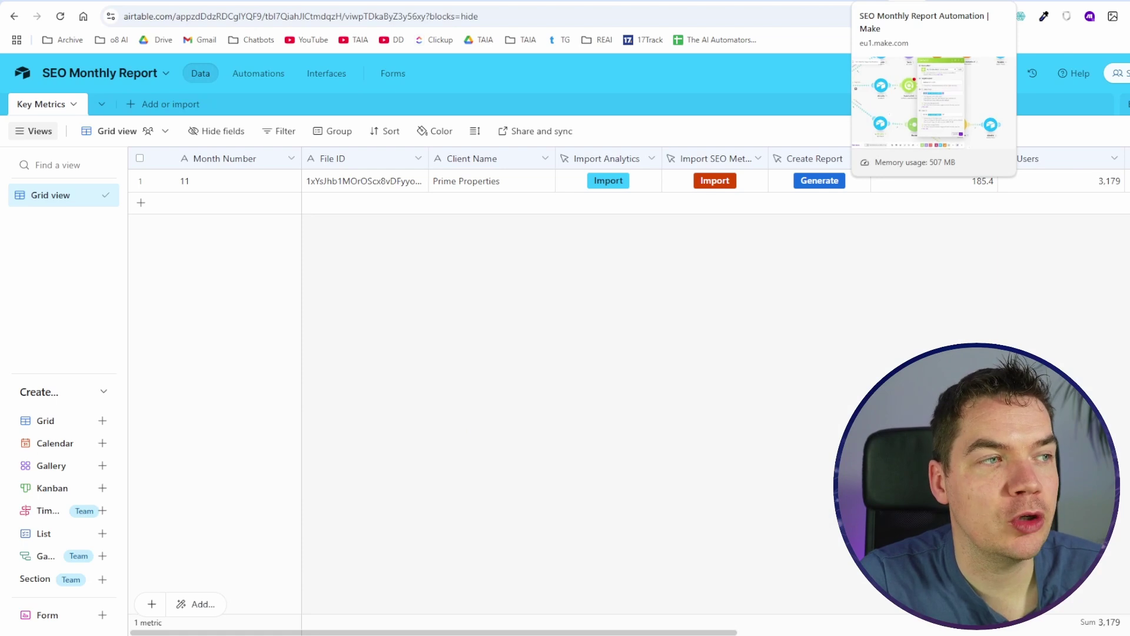
key("ctrl+shift+Tab")
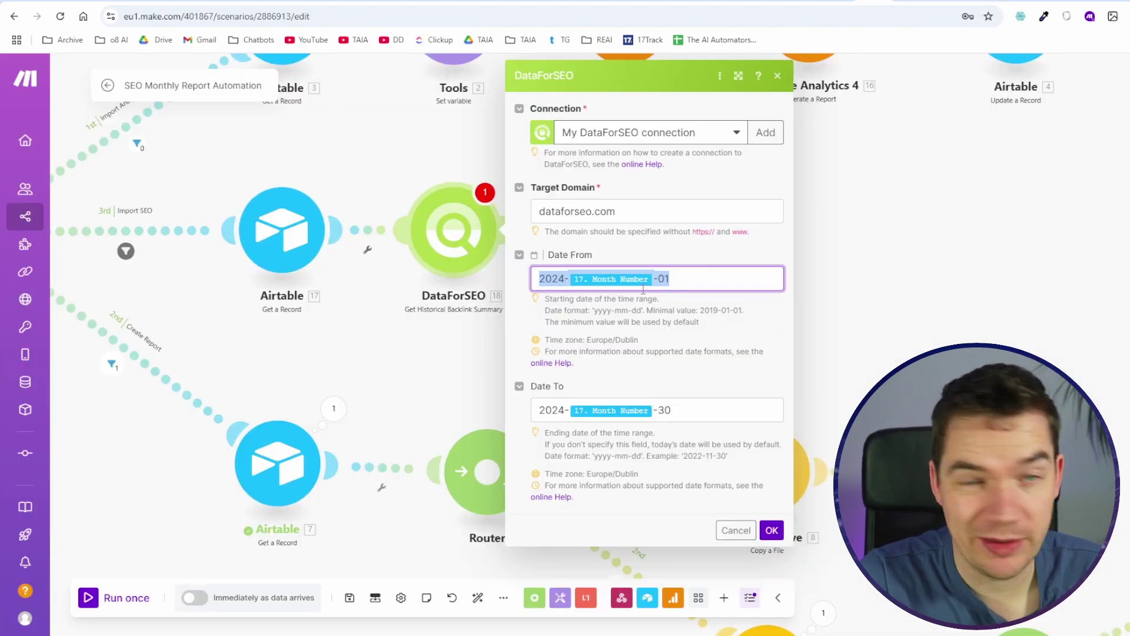
left_click(658, 282)
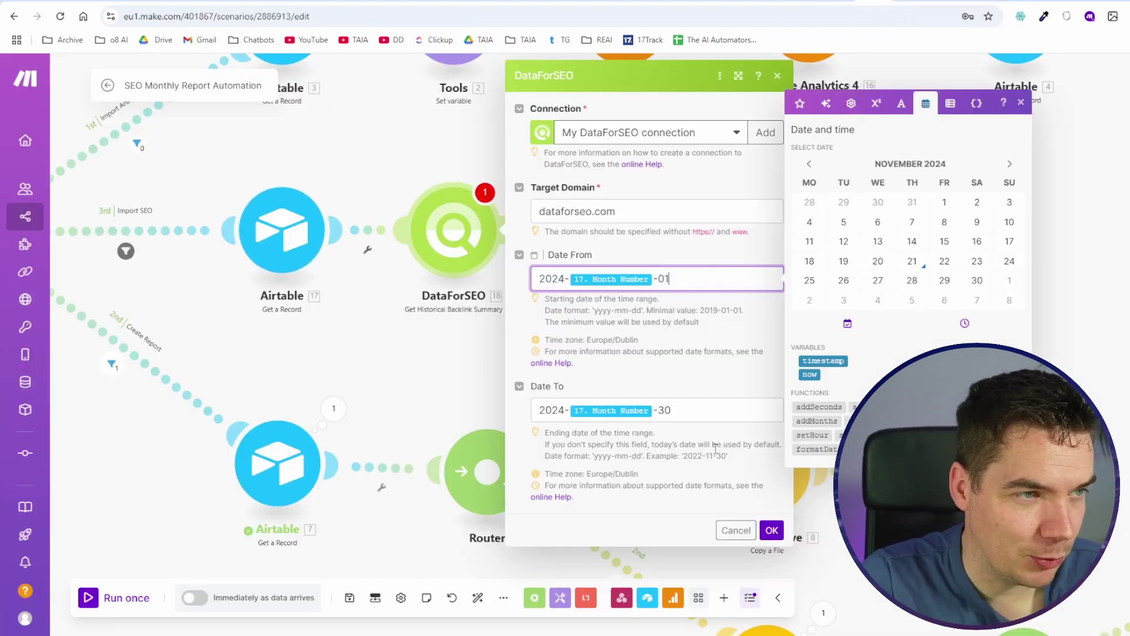
left_click(771, 530)
Step: Save and run the scenario once, then read the DataForSEO output's date_to error
left_click(350, 597)
left_click(126, 597)
key("ctrl+Tab")
key("ctrl+Tab")
scroll(647, 270, "up", 5)
left_click(695, 268)
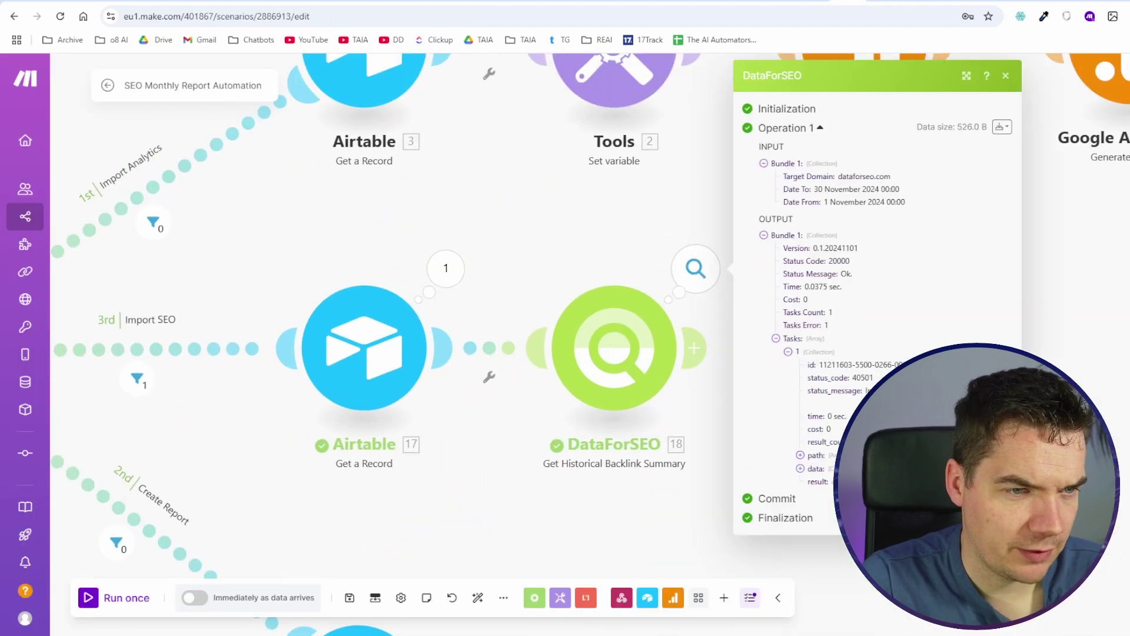
left_click(614, 348)
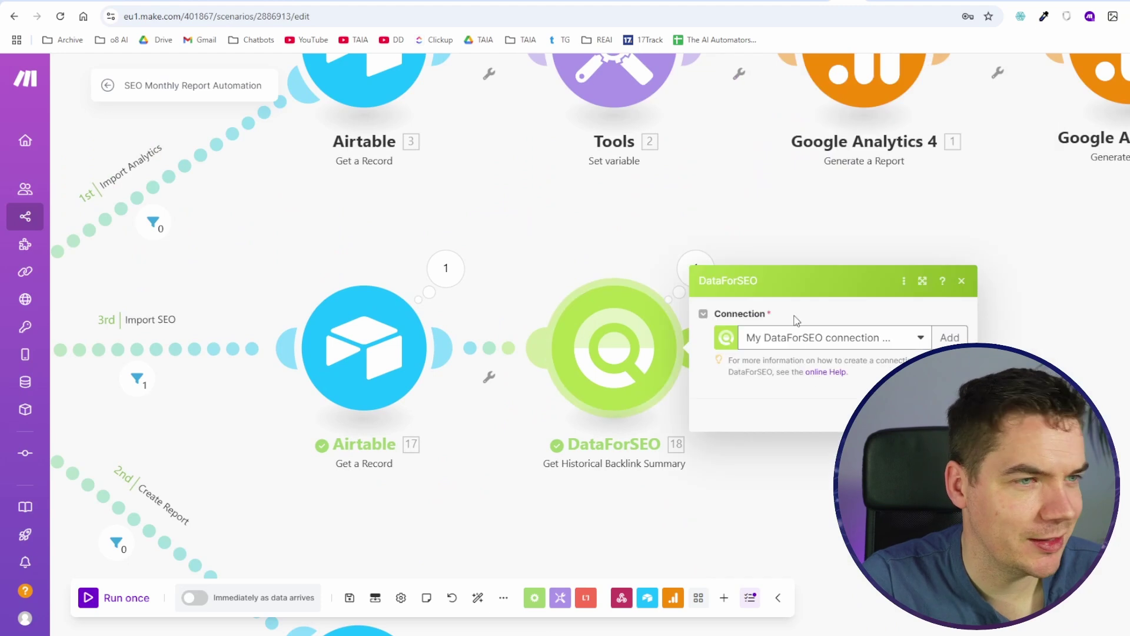
left_click(835, 335)
left_click(822, 399)
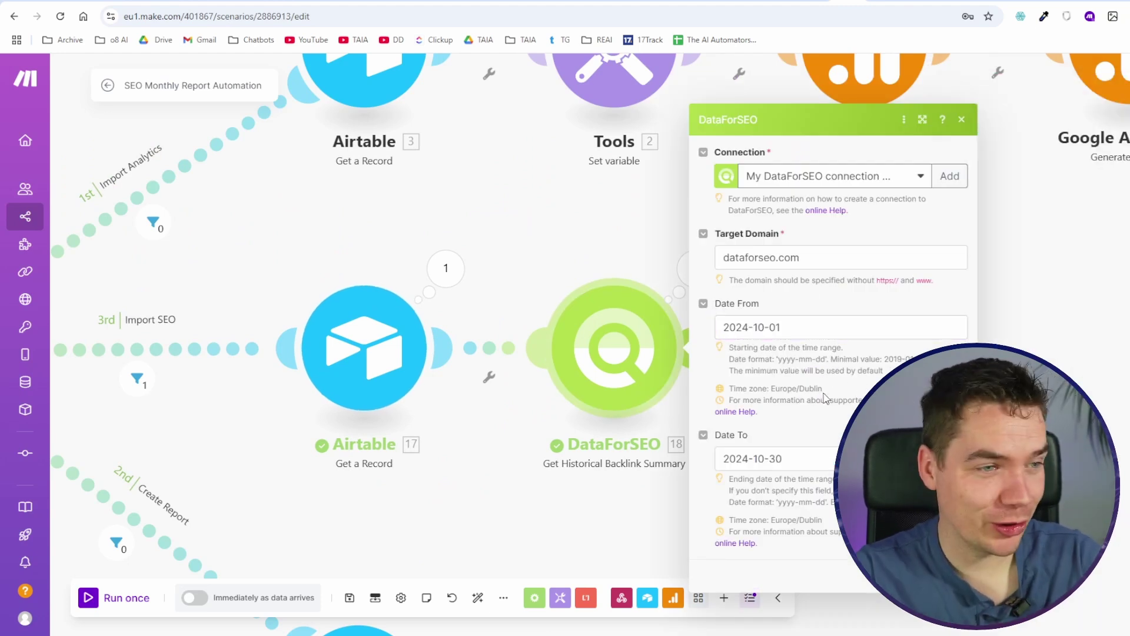
left_click(349, 598)
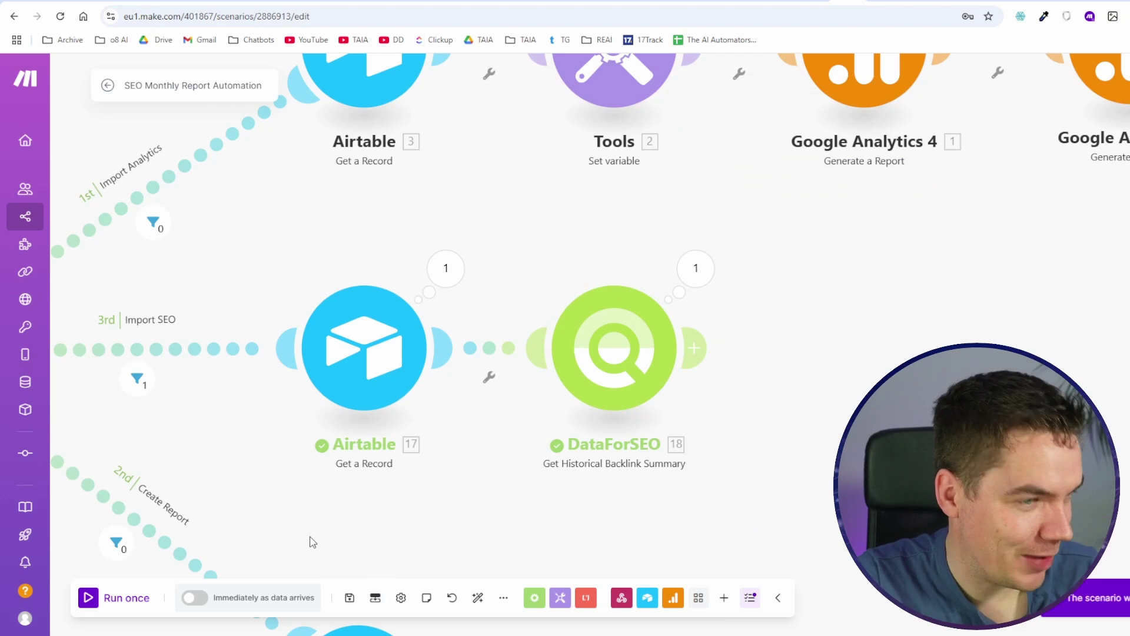
scroll(513, 465, "down", 2)
left_click_drag(528, 498, 357, 429)
left_click(489, 236)
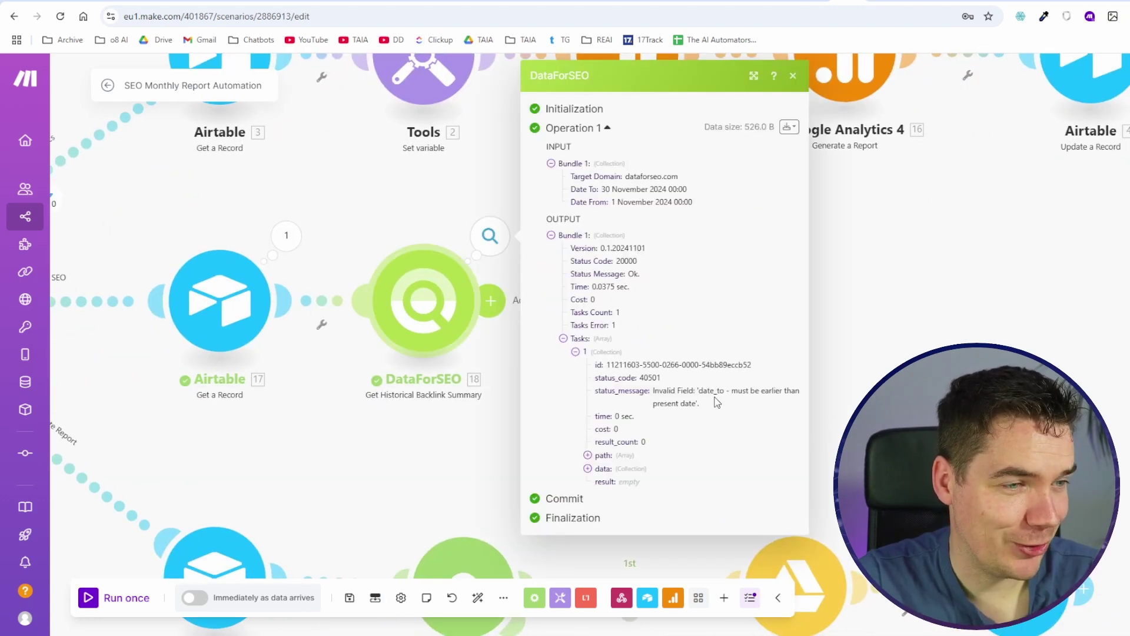
Step: Change the Airtable record's Month Number to 10
key("ctrl+Tab")
left_click(202, 181)
type("10")
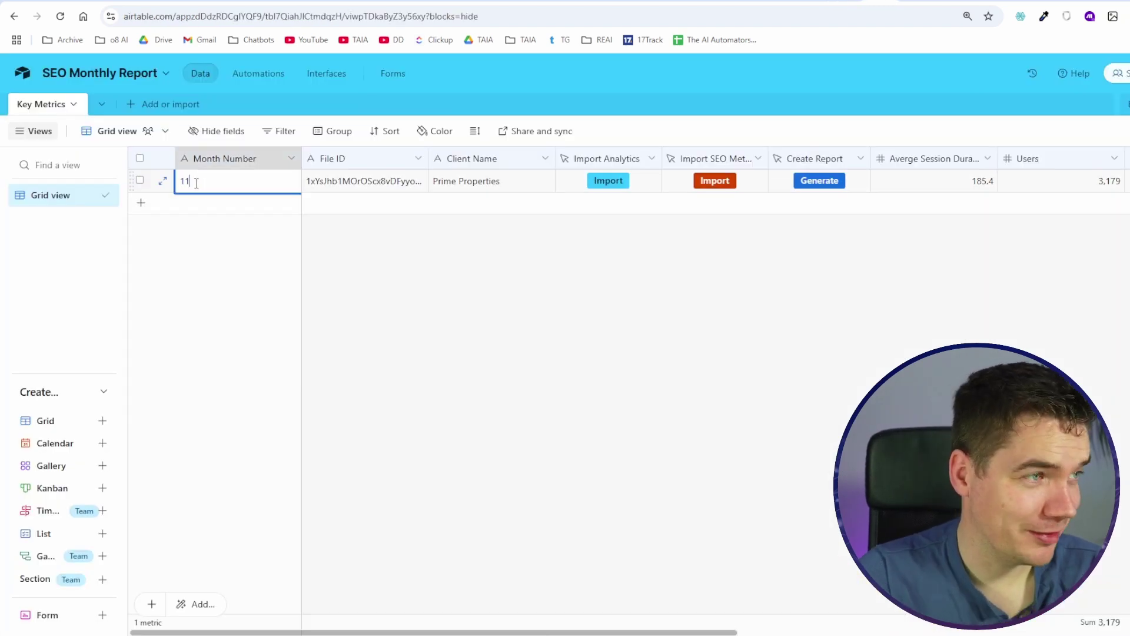
left_click(303, 267)
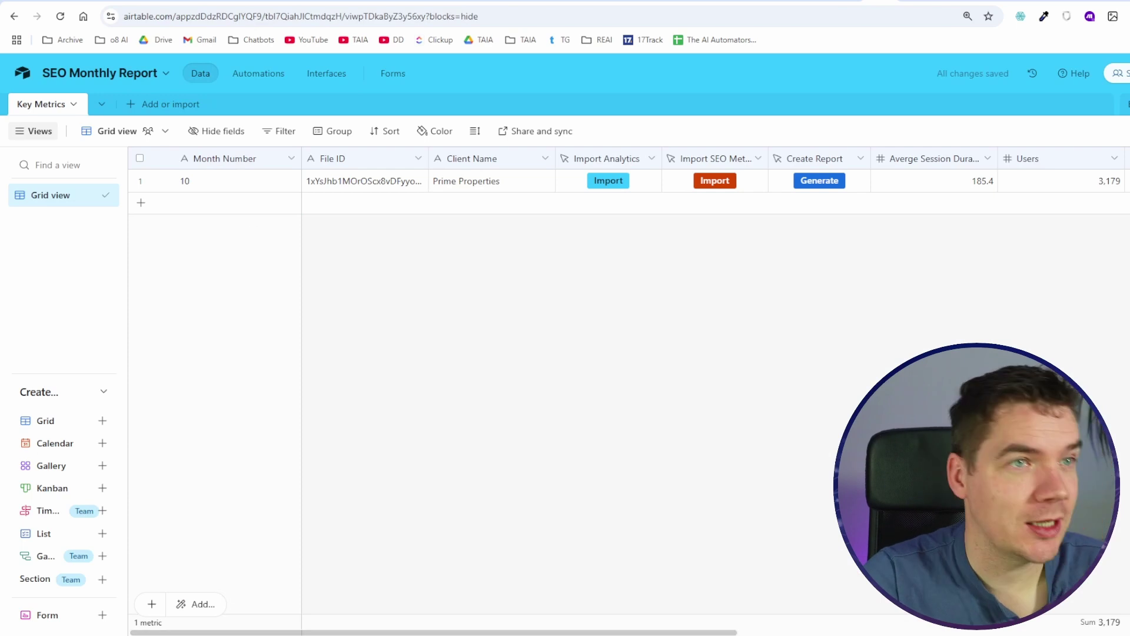
key("ctrl+shift+Tab")
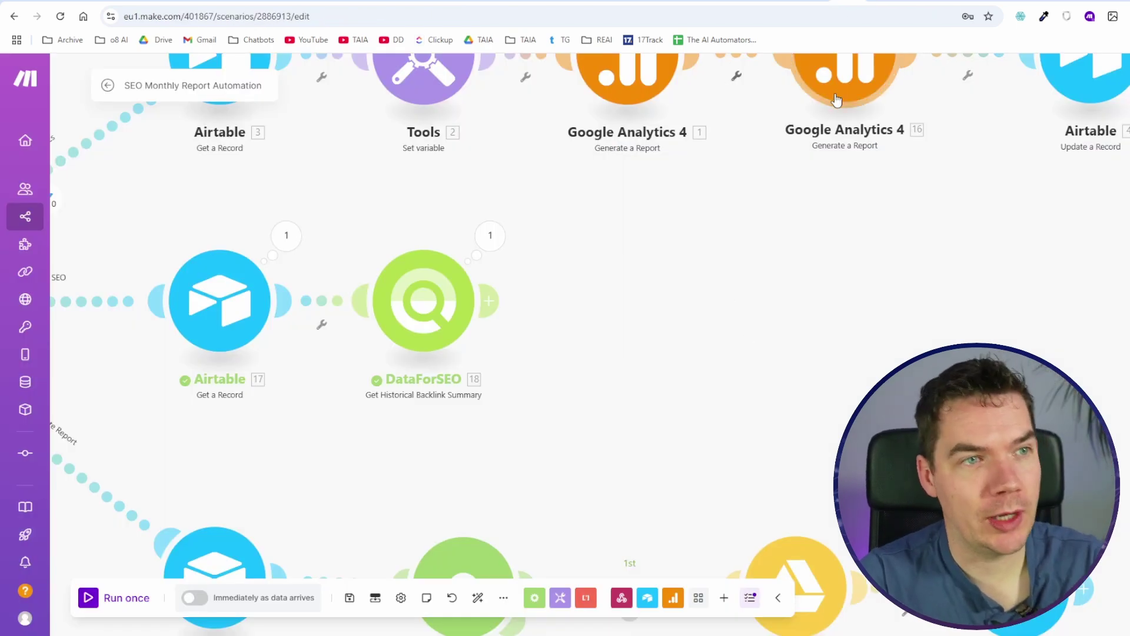
scroll(736, 242, "down", 2)
Step: Rerun the scenario and expand the DataForSEO result showing October 2024 backlink counts
left_click_drag(334, 131, 360, 231)
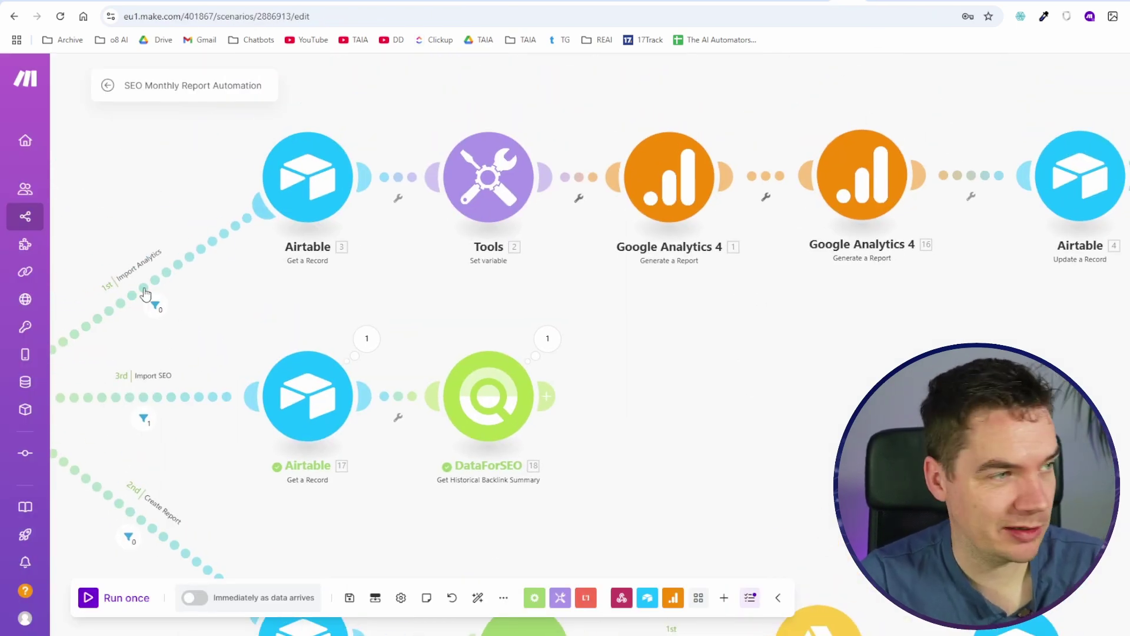
scroll(612, 340, "up", 3)
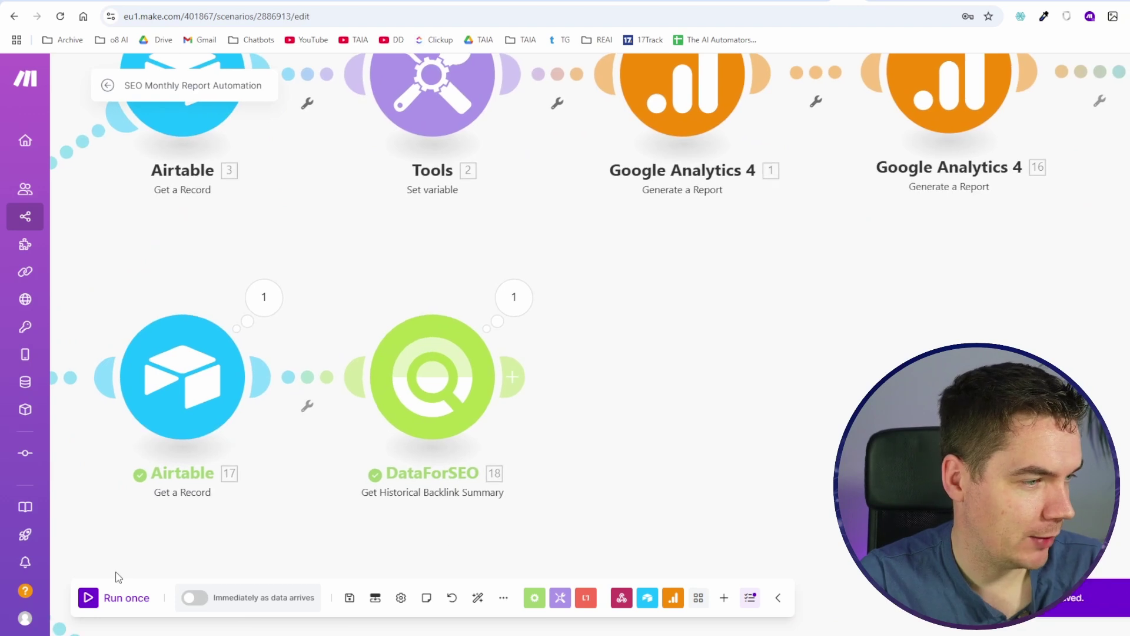
left_click(116, 598)
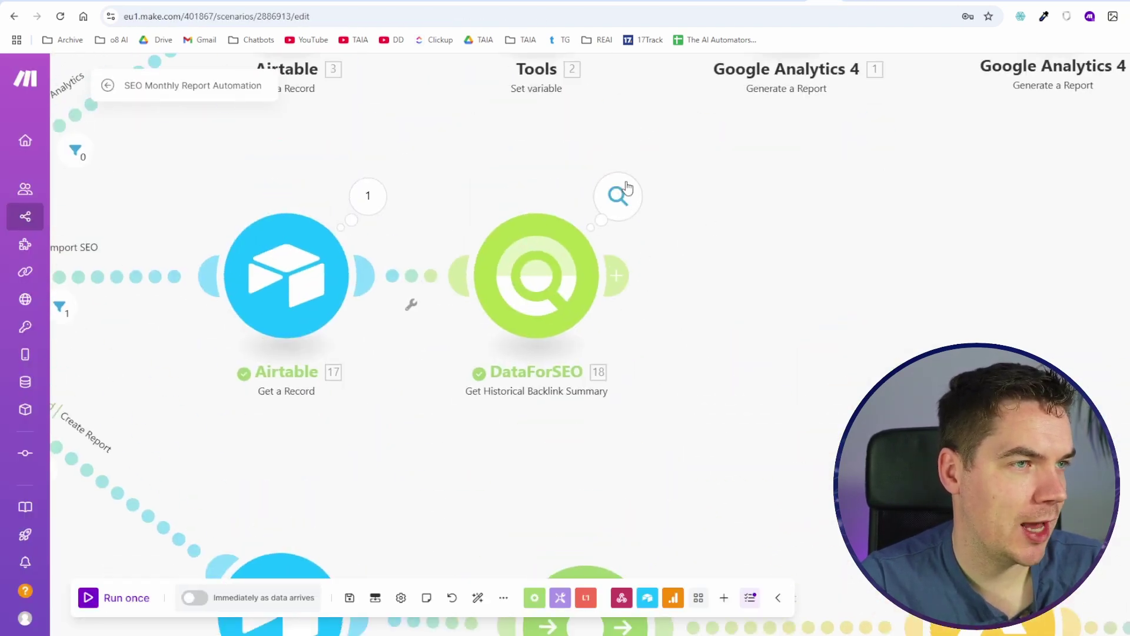
left_click(617, 195)
left_click(704, 338)
left_click(736, 469)
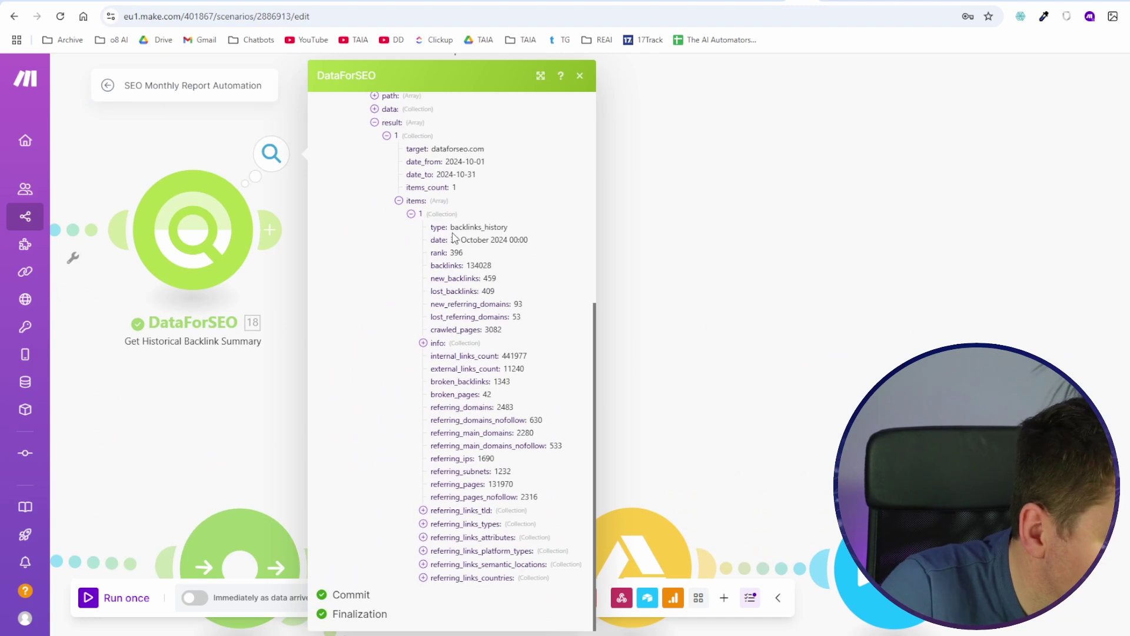
Step: Pick out the new, lost, total and broken backlinks figures, then go to Airtable
left_click_drag(437, 291, 499, 296)
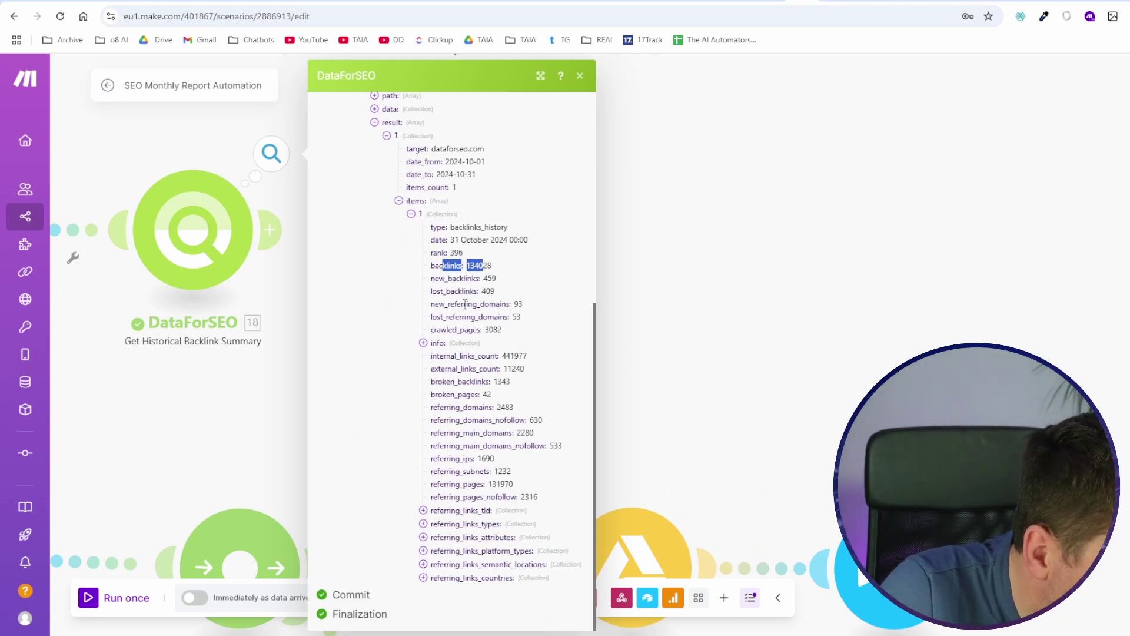
left_click_drag(446, 355, 518, 356)
left_click_drag(442, 381, 498, 383)
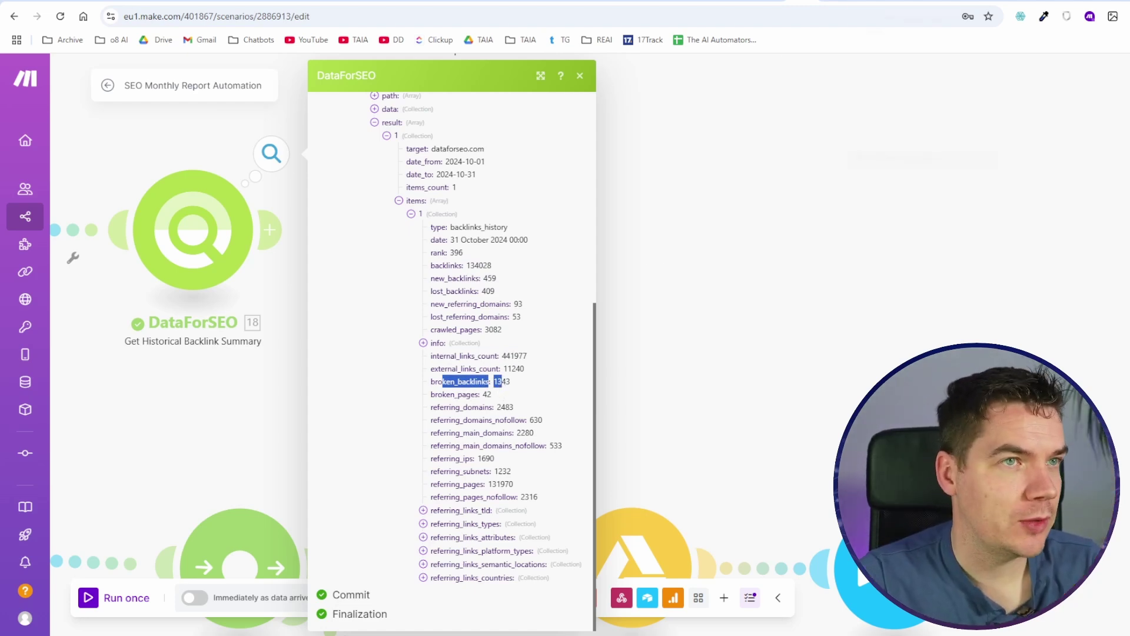
left_click(924, 3)
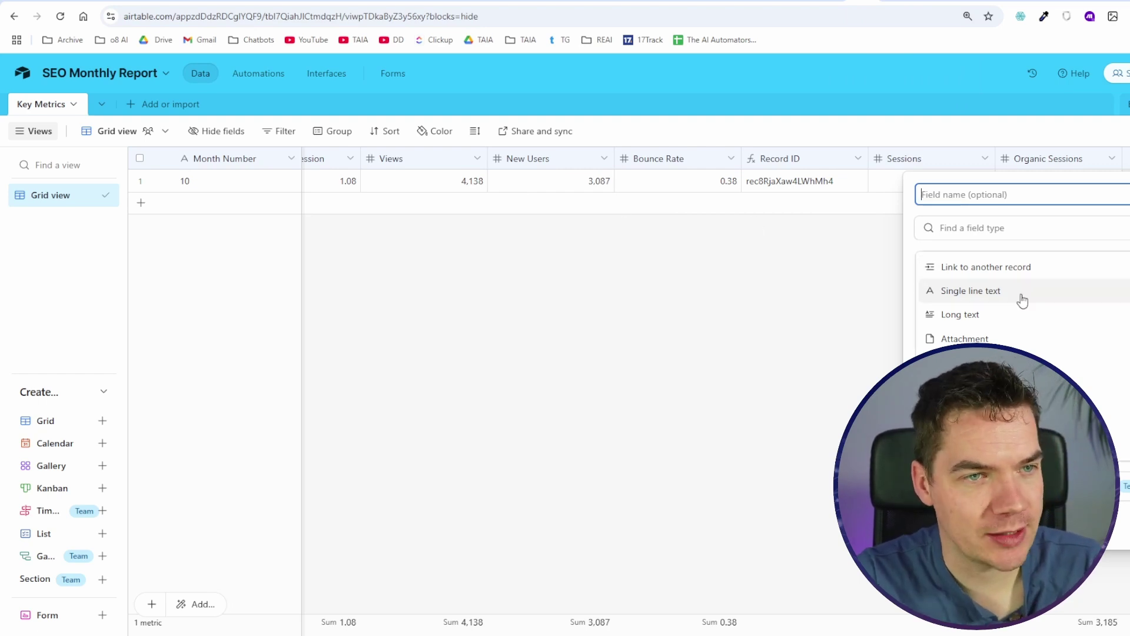
Step: Create a New Backlinks number field in the Key Metrics table
left_click(970, 195)
type("New Backlinks")
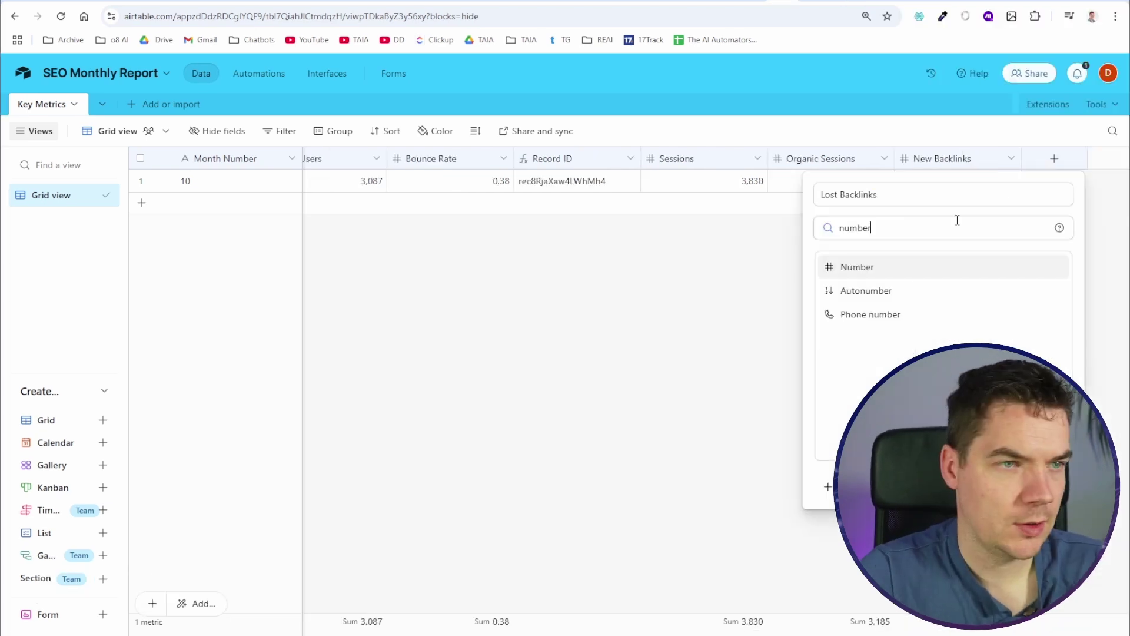
left_click(911, 269)
left_click(859, 386)
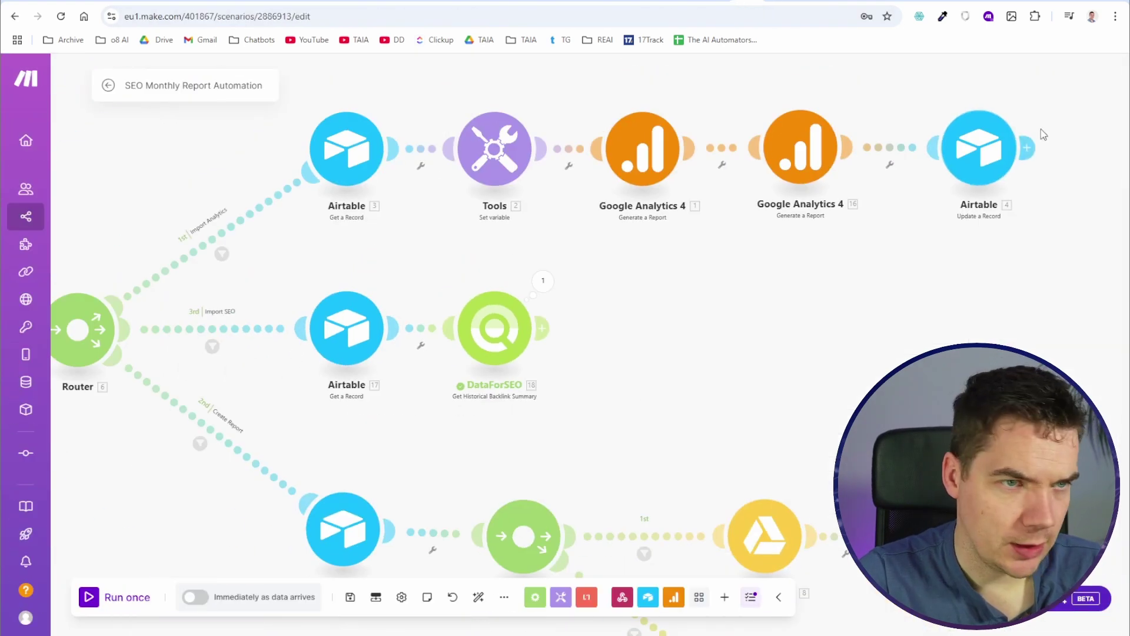
Step: Clone the final Airtable Update a Record step and place it after DataForSEO
right_click(998, 148)
left_click(1006, 236)
left_click(649, 335)
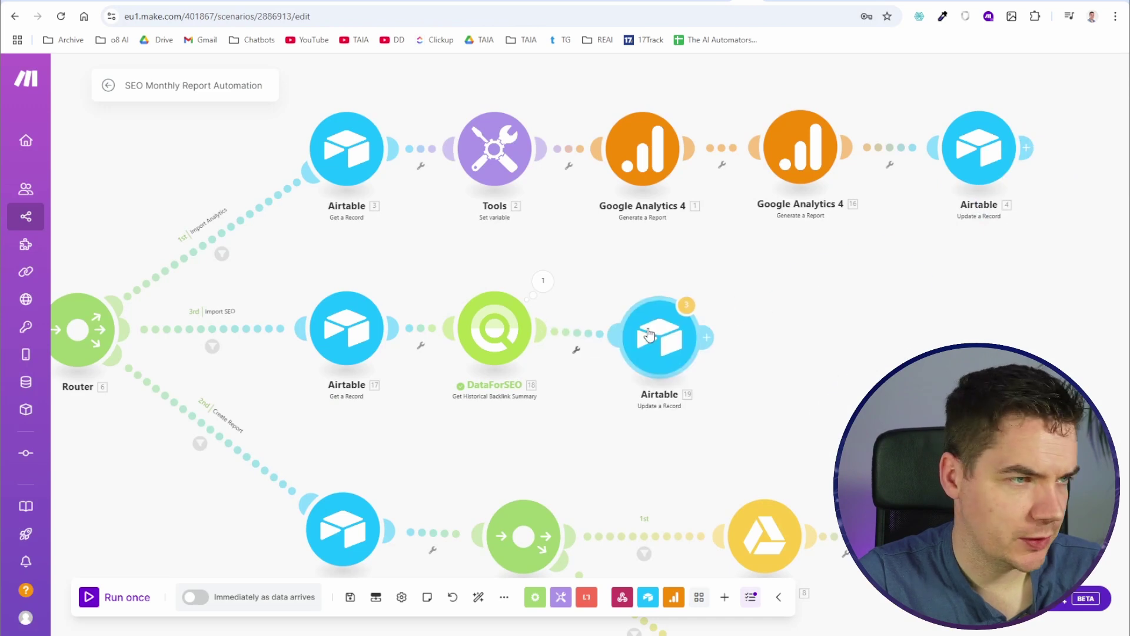
left_click(649, 330)
Step: Clear the copied Averge Session Duration, Bounce Rate, Sessions and Organic Sessions mappings
scroll(871, 338, "down", 3)
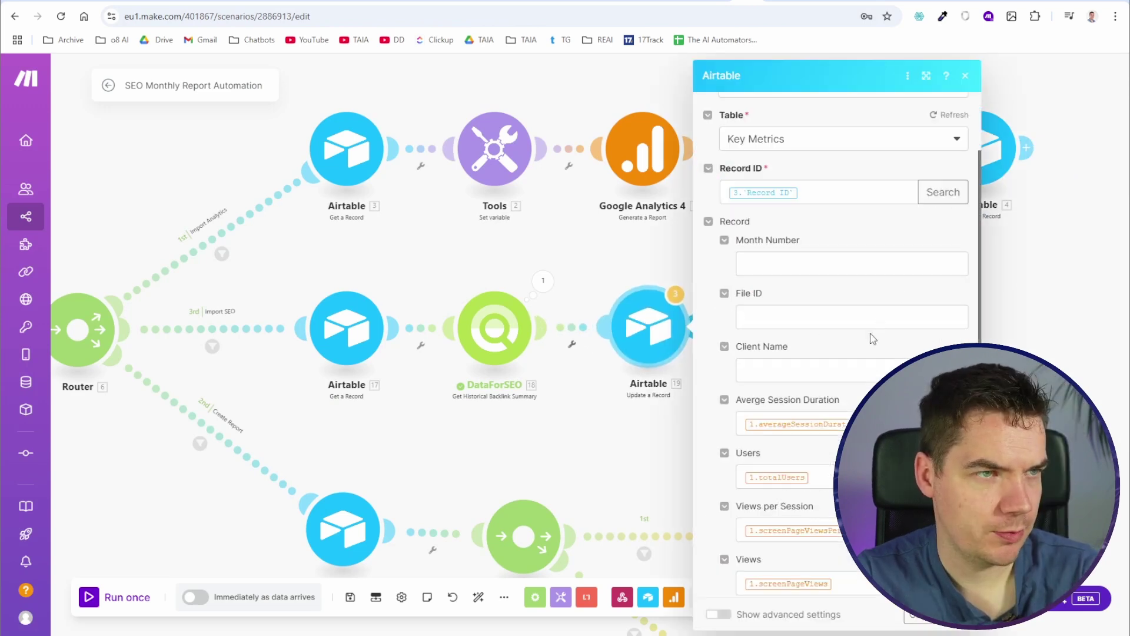
left_click(877, 359)
key("BackSpace")
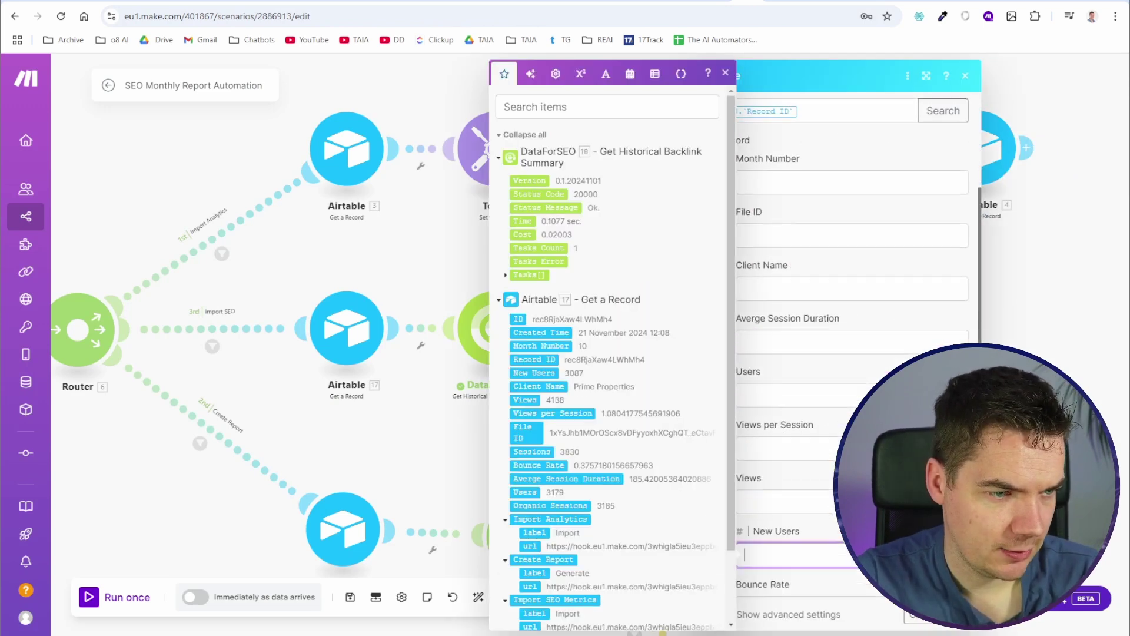
scroll(857, 377, "down", 4)
left_click(857, 370)
key("BackSpace")
left_click(839, 423)
key("BackSpace")
left_click(828, 473)
key("BackSpace")
left_click_drag(973, 351, 668, 329)
Step: Map new_backlinks into New Backlinks and lost_backlinks into Lost Backlinks, then save the scenario
left_click(546, 380)
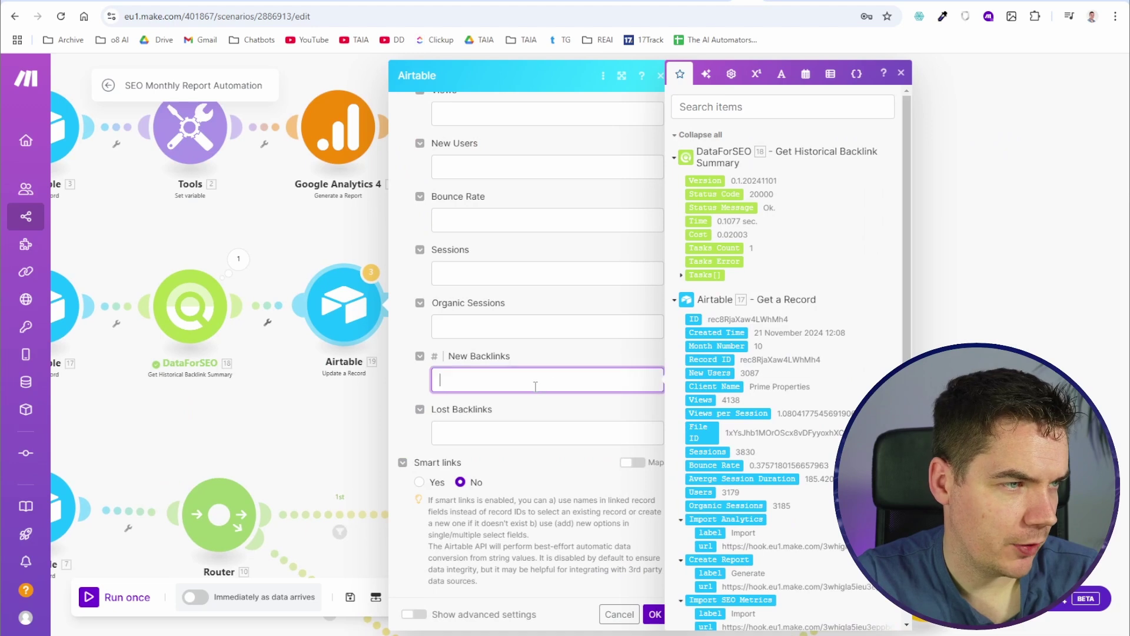
left_click(683, 275)
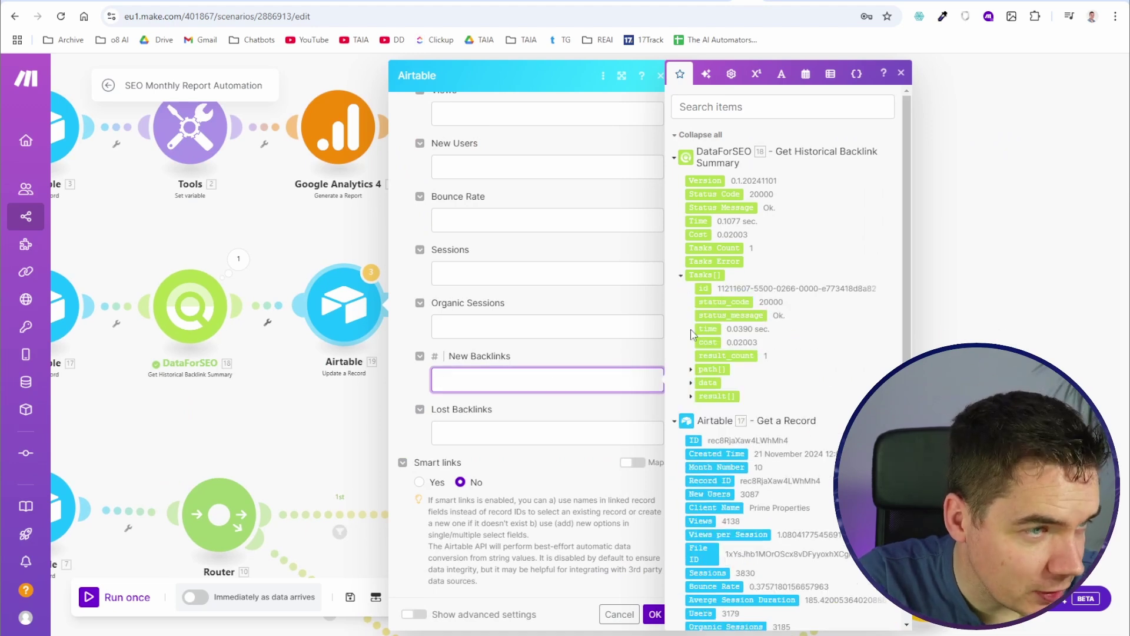
left_click(691, 395)
left_click(701, 464)
scroll(747, 305, "down", 4)
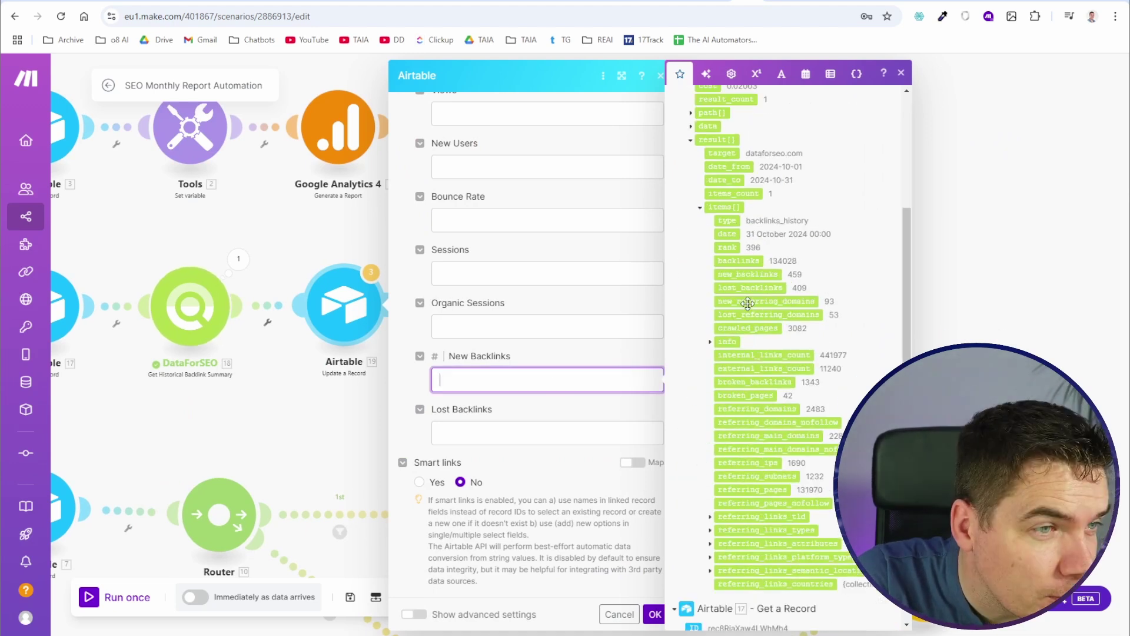
left_click(751, 274)
left_click(487, 445)
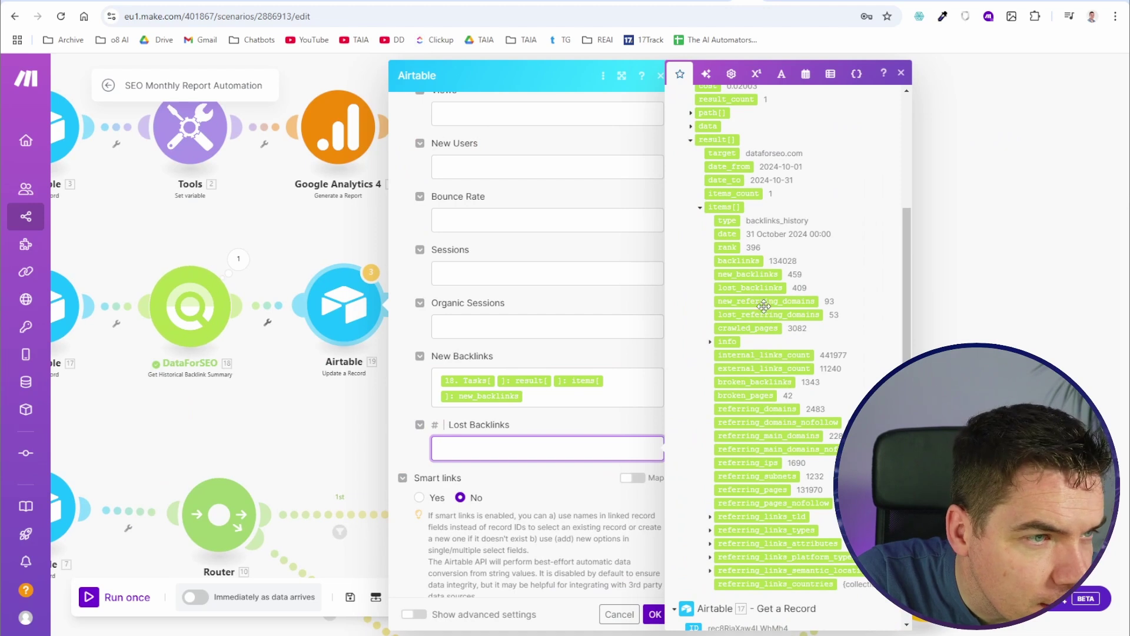
left_click(760, 288)
left_click(875, 237)
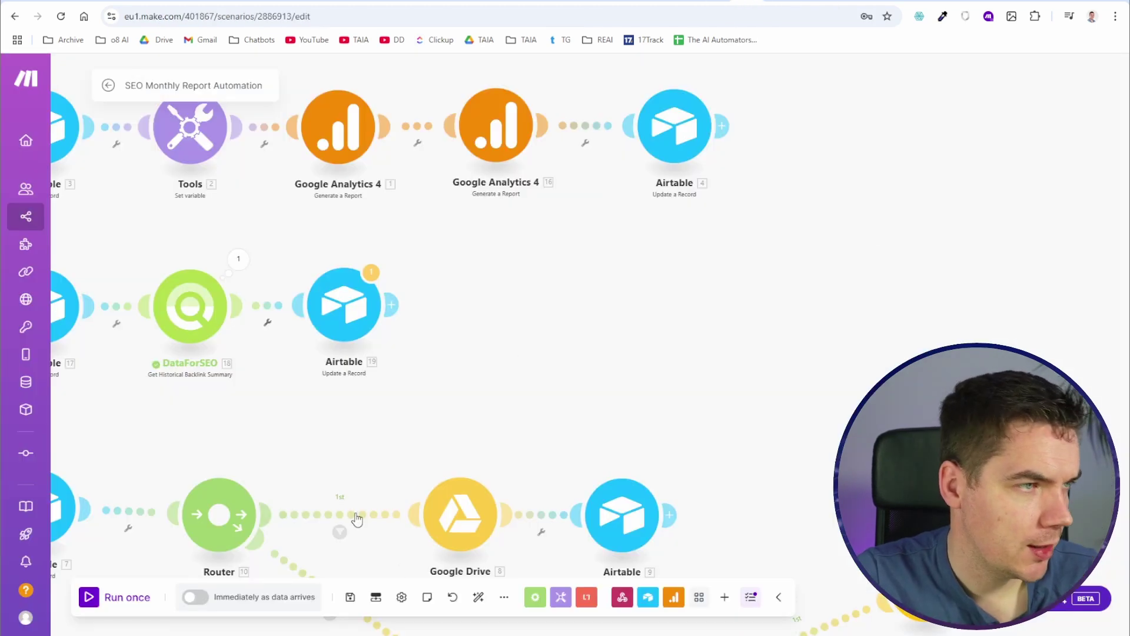
left_click(350, 597)
Step: Set Airtable module 19's Record ID to the fetched record's ID and start a run
left_click(345, 305)
left_click(532, 321)
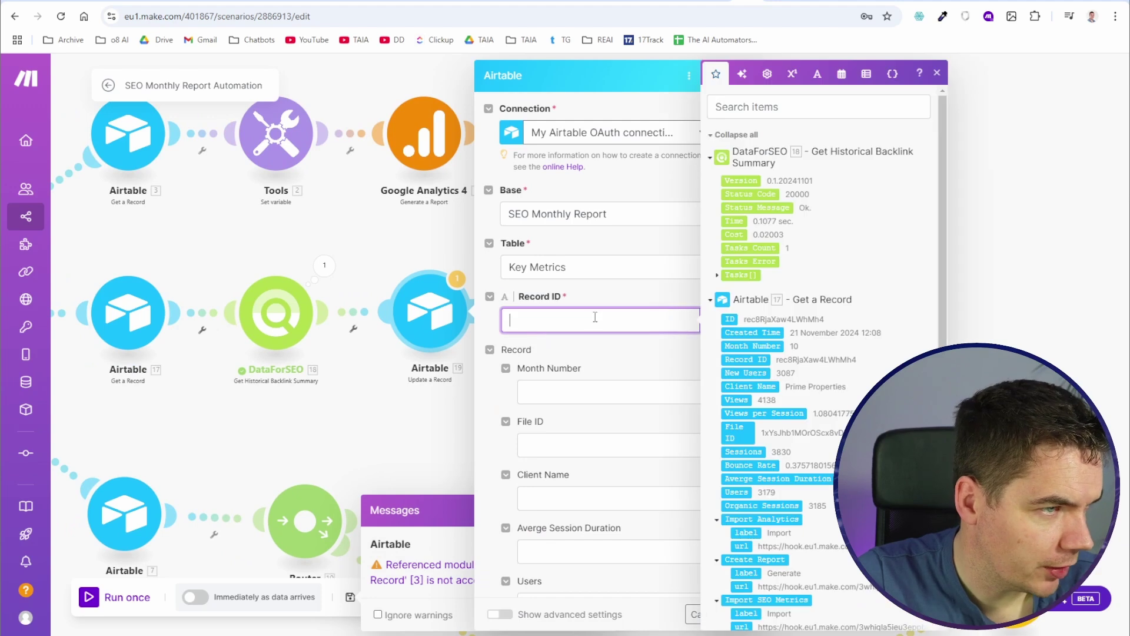
left_click(757, 360)
key("Return")
left_click(574, 615)
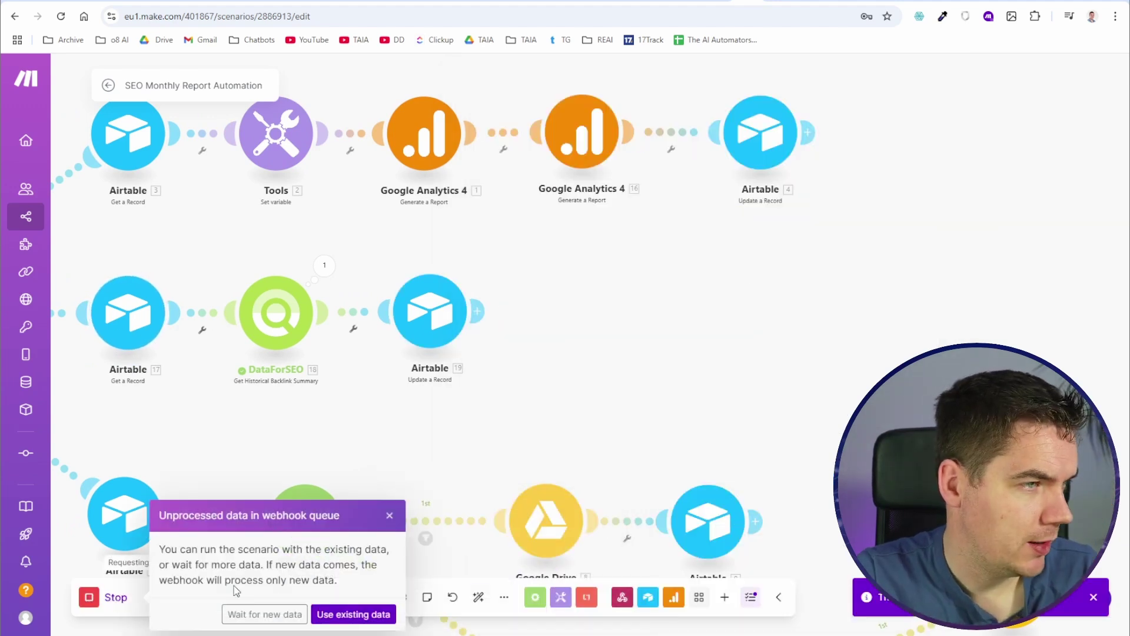
left_click(283, 614)
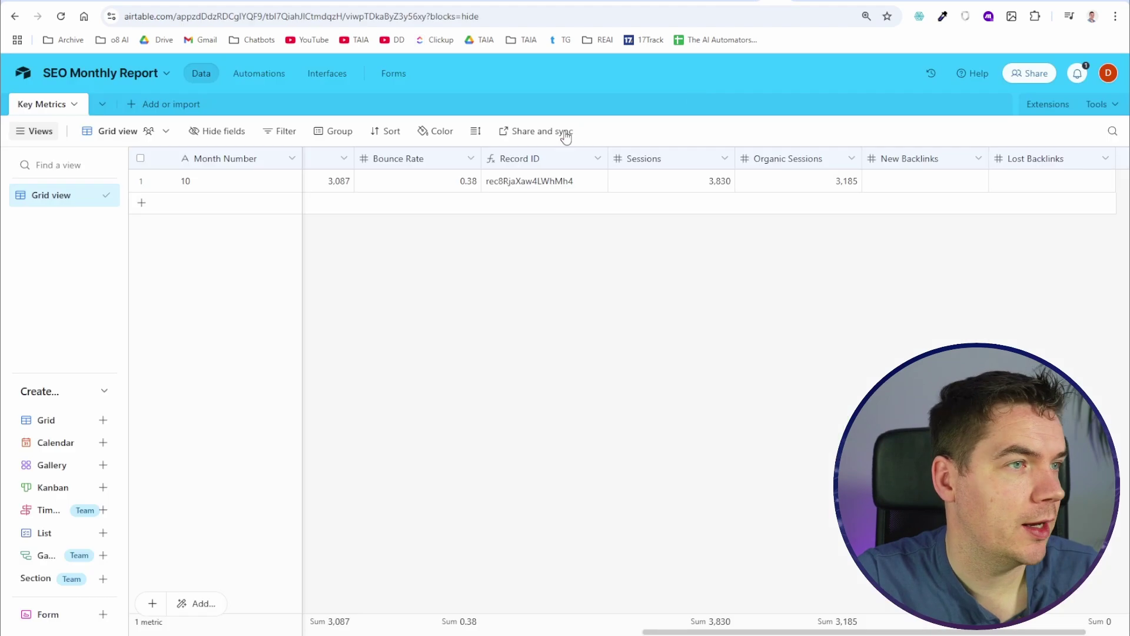
Step: Confirm the record shows 459 New Backlinks and 409 Lost Backlinks, then return to Make
scroll(654, 230, "right", 4)
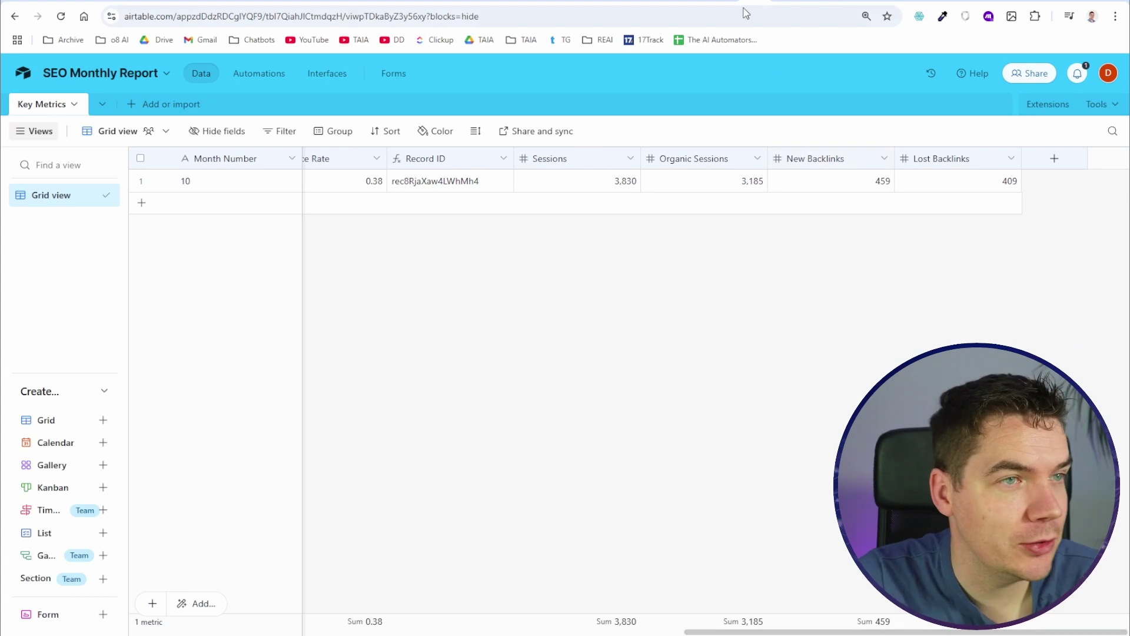
left_click(789, 5)
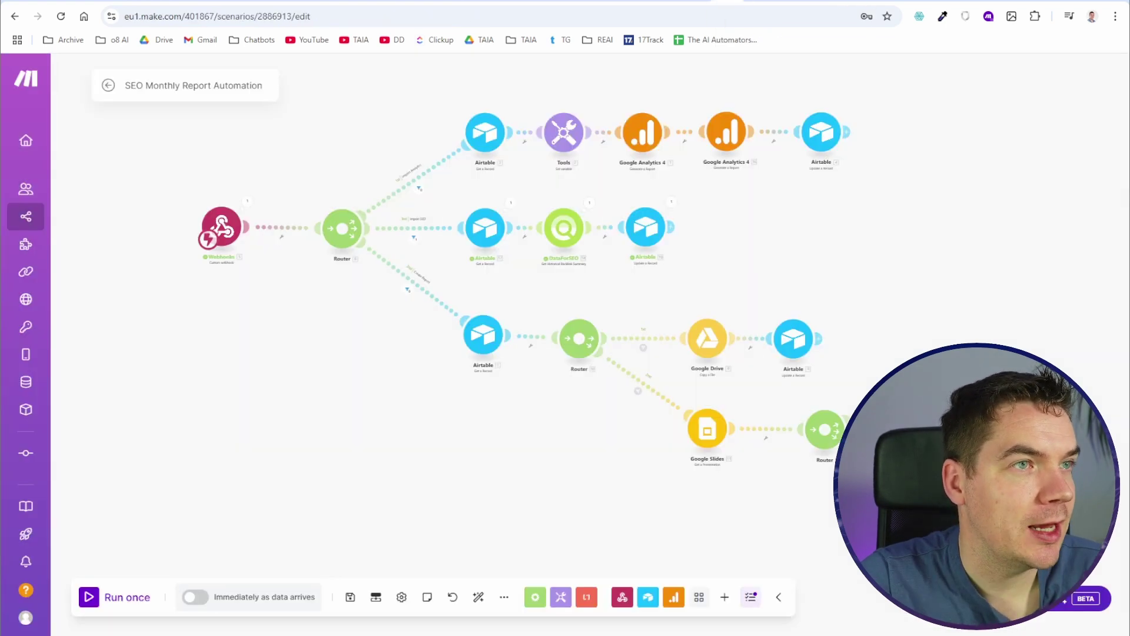
Step: Check the report deck, then clone the Total Organic Traffic Slide module
left_click(764, 6)
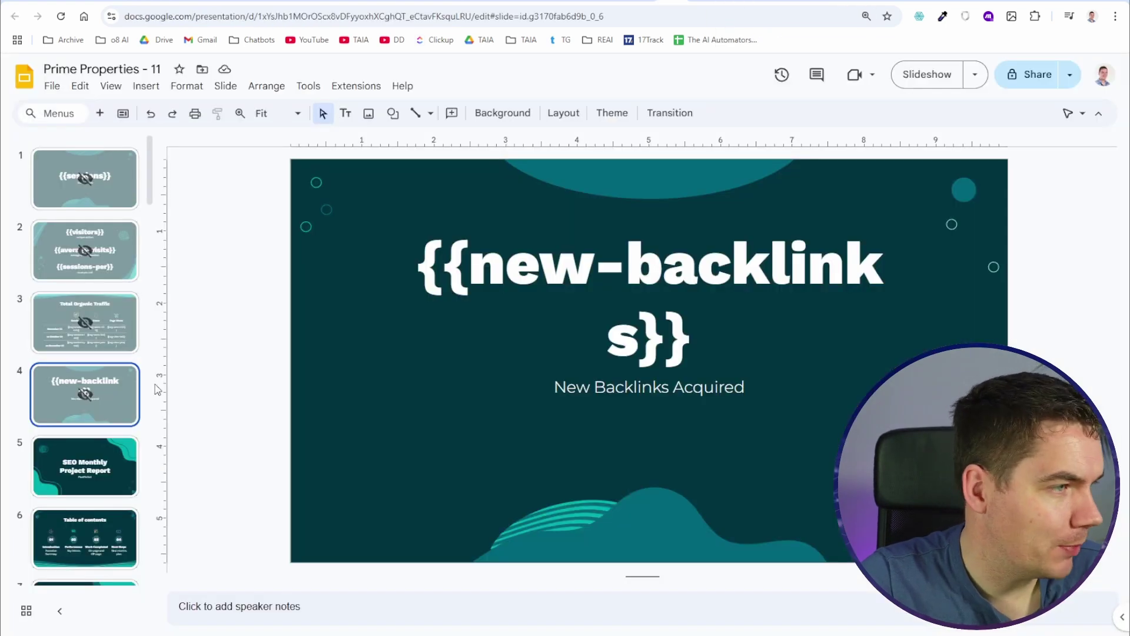
left_click(789, 5)
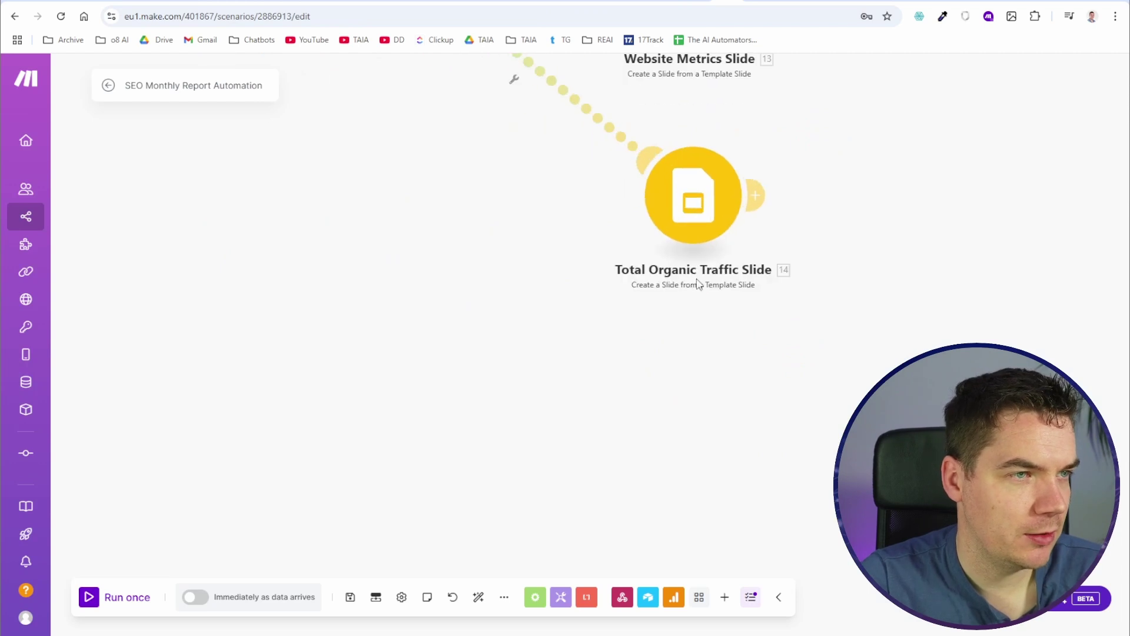
right_click(711, 356)
left_click(775, 449)
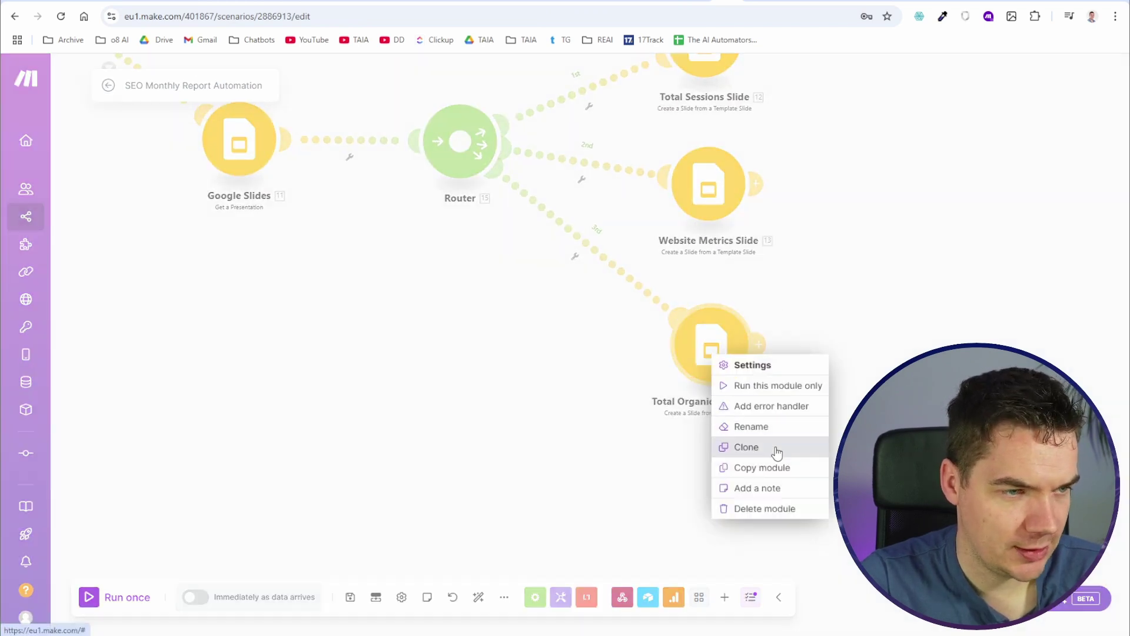
scroll(538, 407, "down", 3)
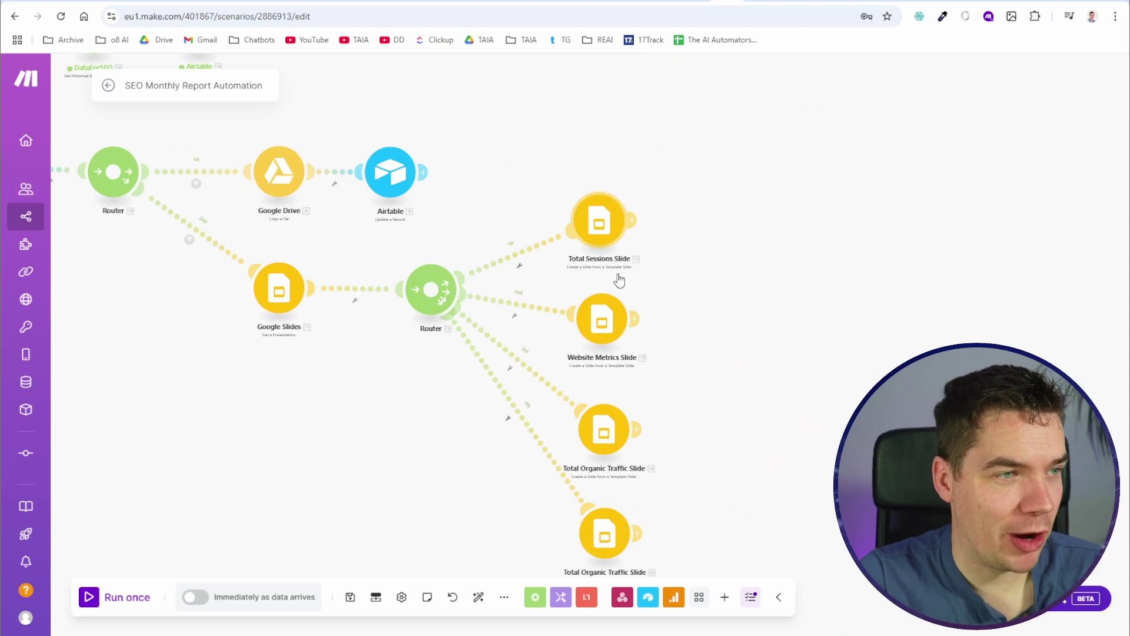
Step: Unlink the router's second route and place the cloned slide module beside the Router
left_click(543, 314)
left_click(579, 338)
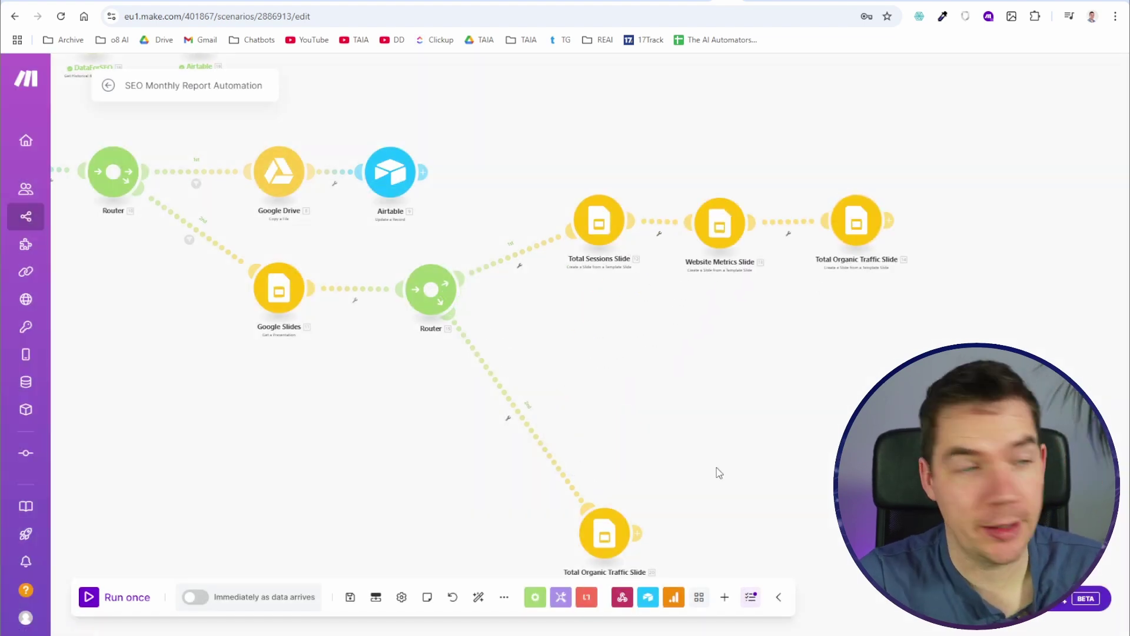
left_click_drag(612, 527, 606, 329)
scroll(677, 315, "up", 6)
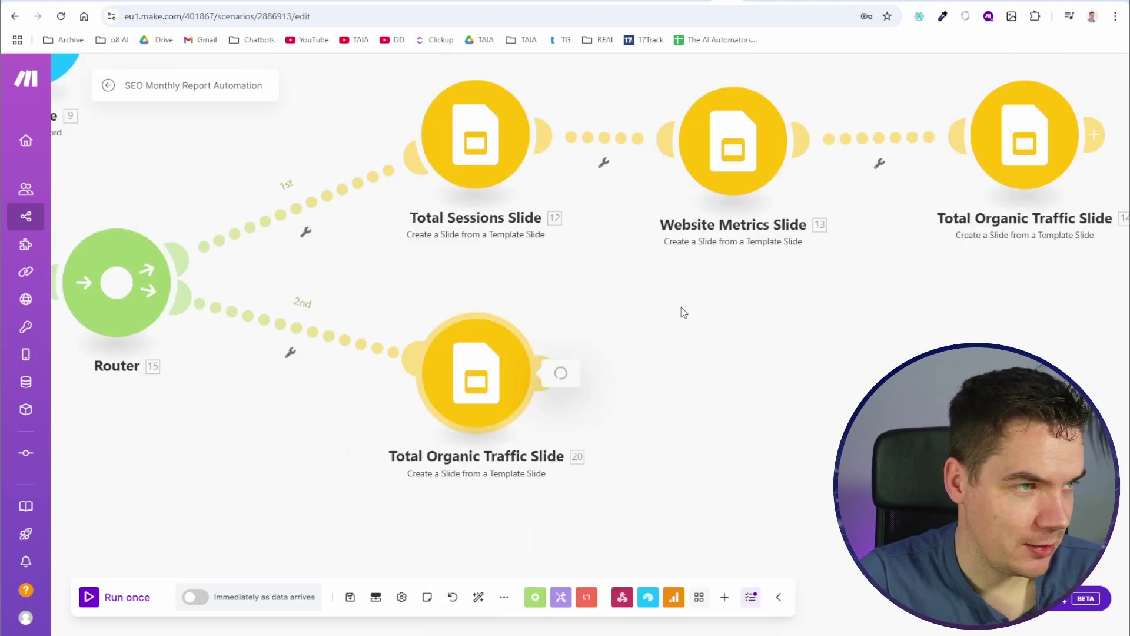
left_click_drag(369, 397, 659, 408)
Step: Run only the cloned slide module, taking the File ID from the Airtable record
right_click(574, 273)
left_click(610, 307)
left_click(716, 323)
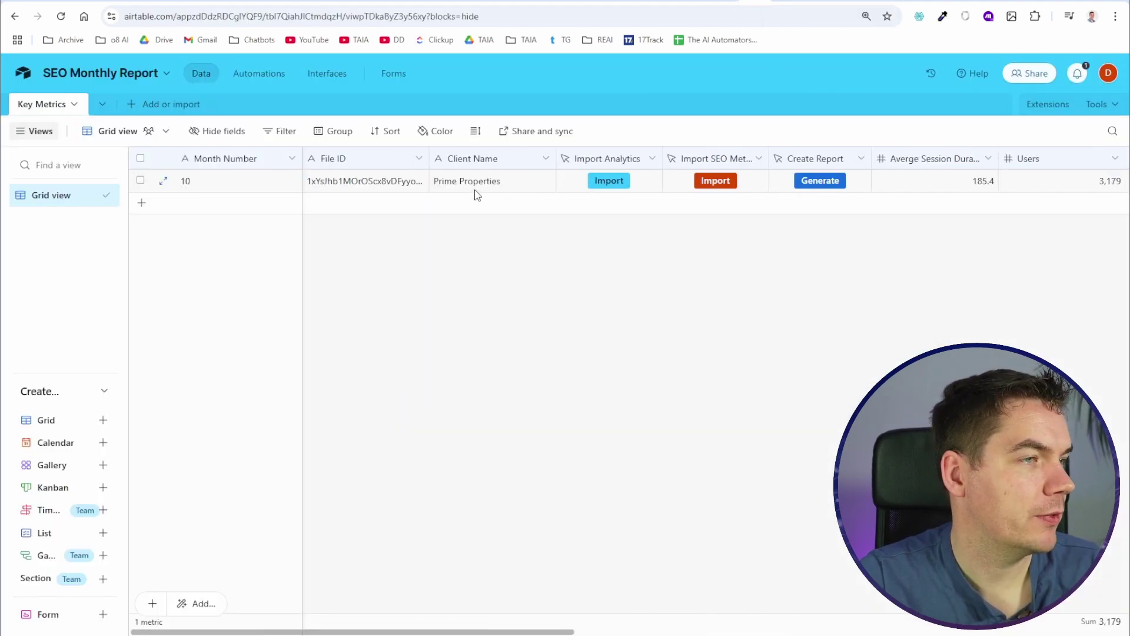
left_click(404, 185)
Step: Copy slide 4's Object ID from the Google Slides output list
key("ctrl+c")
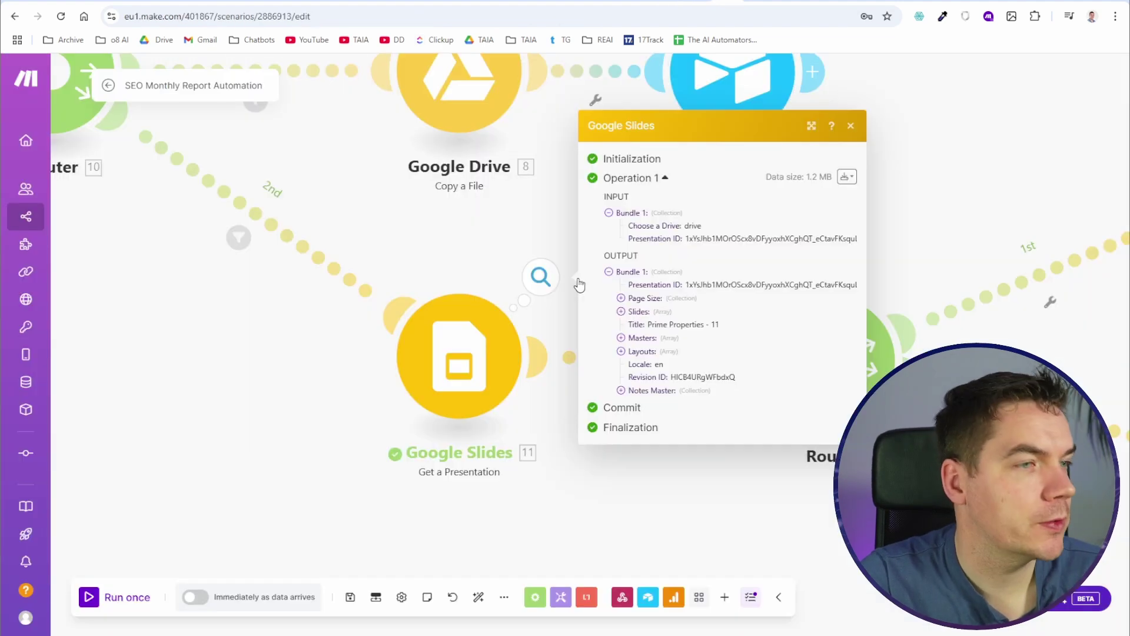
left_click(621, 261)
left_click(633, 315)
double_click(721, 329)
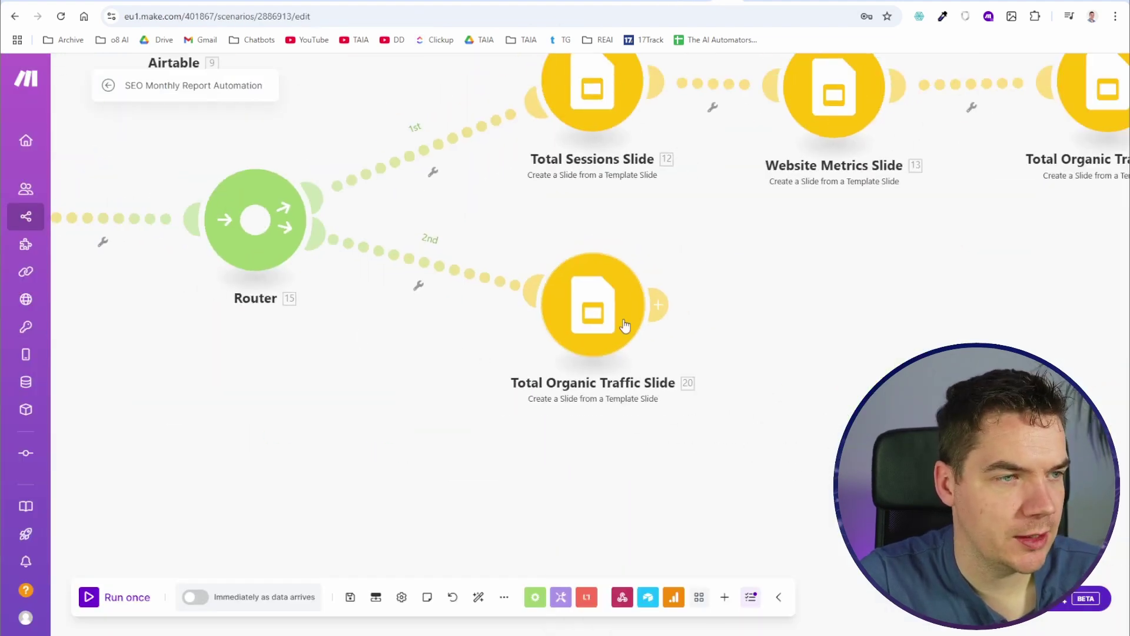
Step: Set the cloned slide module's Template Slide ID to g3170fab6d9b_0_6
left_click(618, 302)
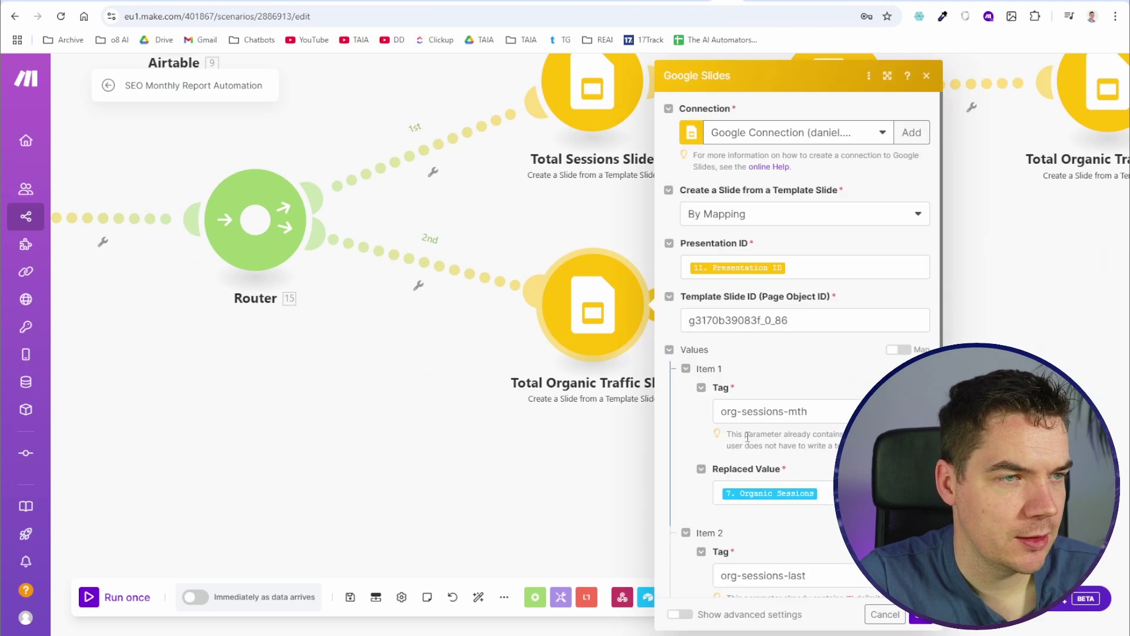
left_click_drag(744, 434, 519, 434)
left_click(519, 434)
left_click(606, 334)
left_click(739, 323)
key("ctrl+a")
key("ctrl+v")
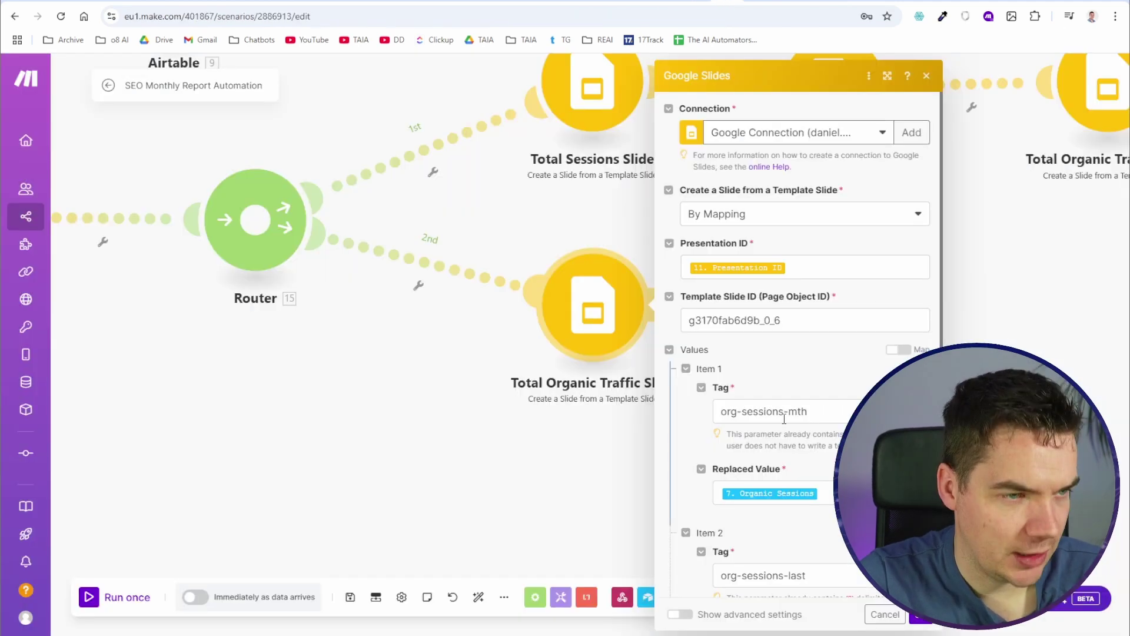
Step: Set the slide module's Tag to new-backlinks
left_click(783, 412)
key("ctrl+a")
key("ctrl+v")
left_click(771, 493)
scroll(543, 375, "down", 5)
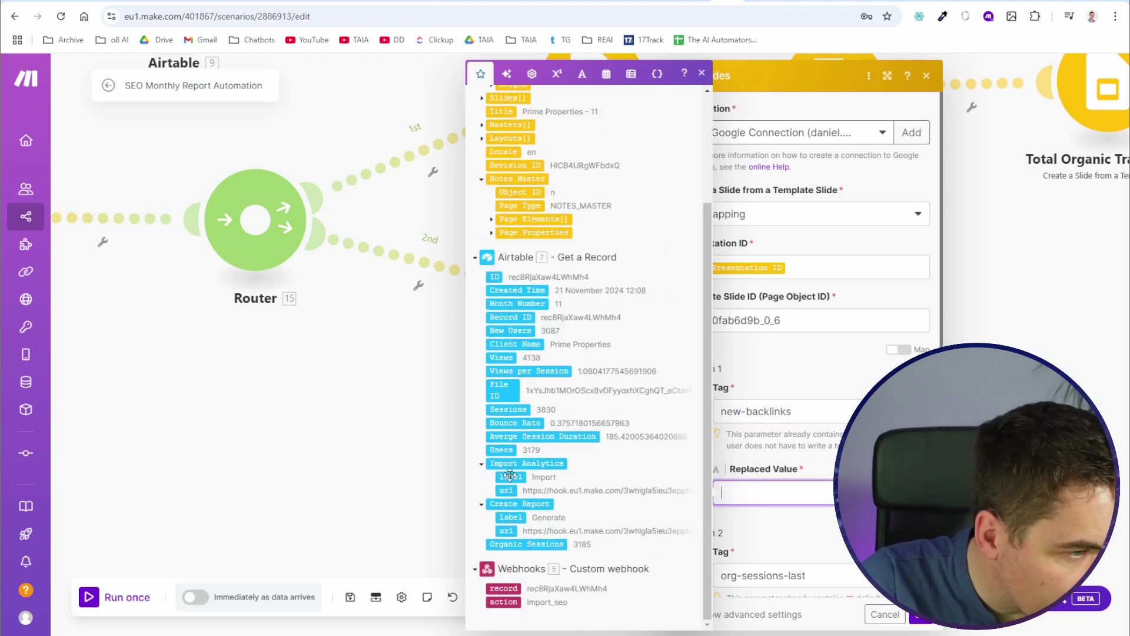
left_click(782, 518)
Step: Clear the stray entry from Replaced Value, map the New and Lost Backlinks value, and confirm the module
scroll(782, 518, "down", 3)
scroll(782, 518, "up", 3)
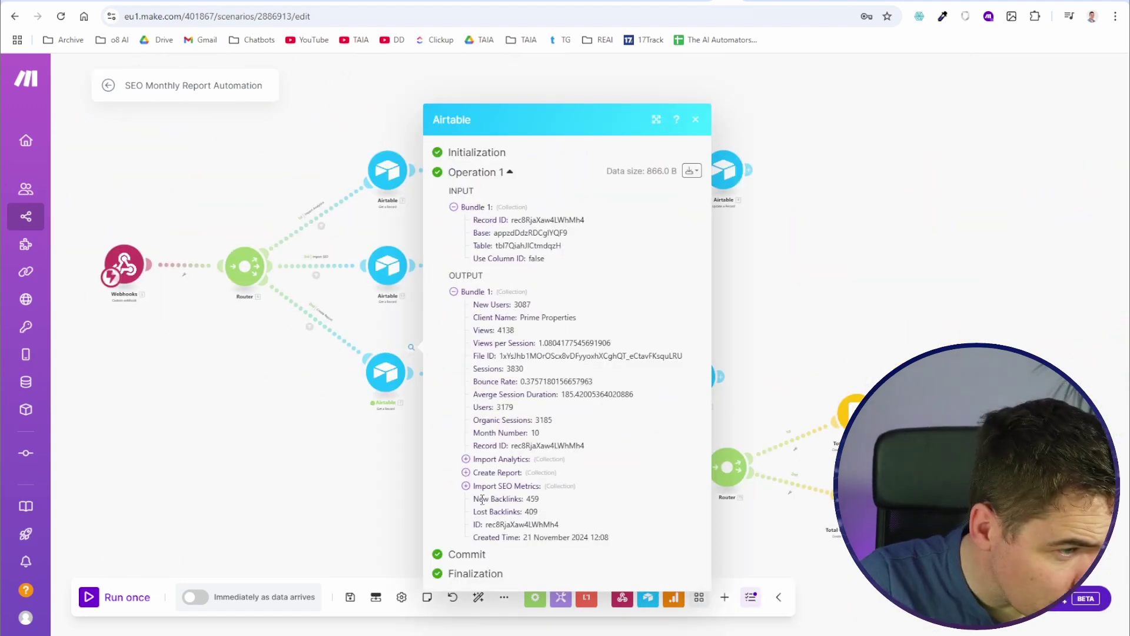
left_click_drag(482, 500, 522, 510)
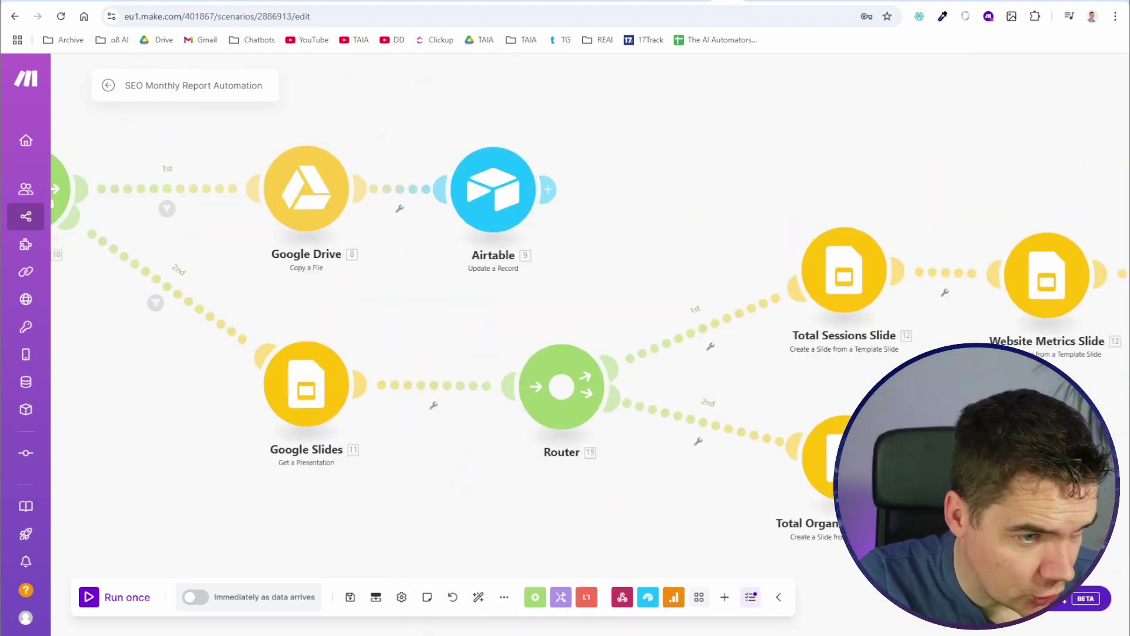
scroll(641, 349, "up", 3)
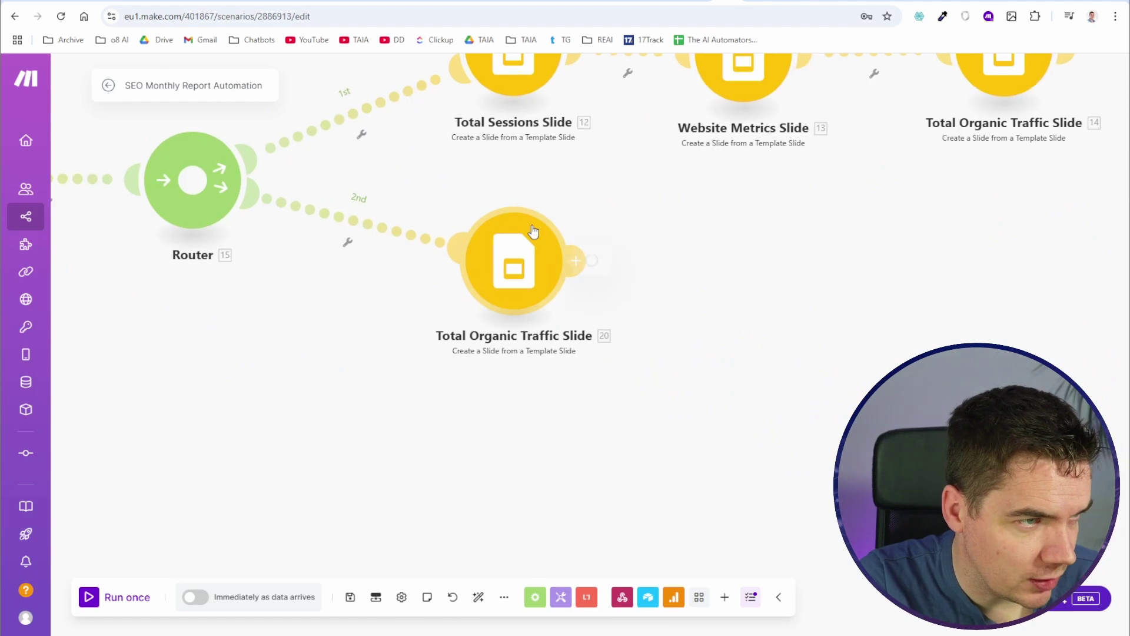
left_click(517, 259)
left_click(647, 492)
key("BackSpace")
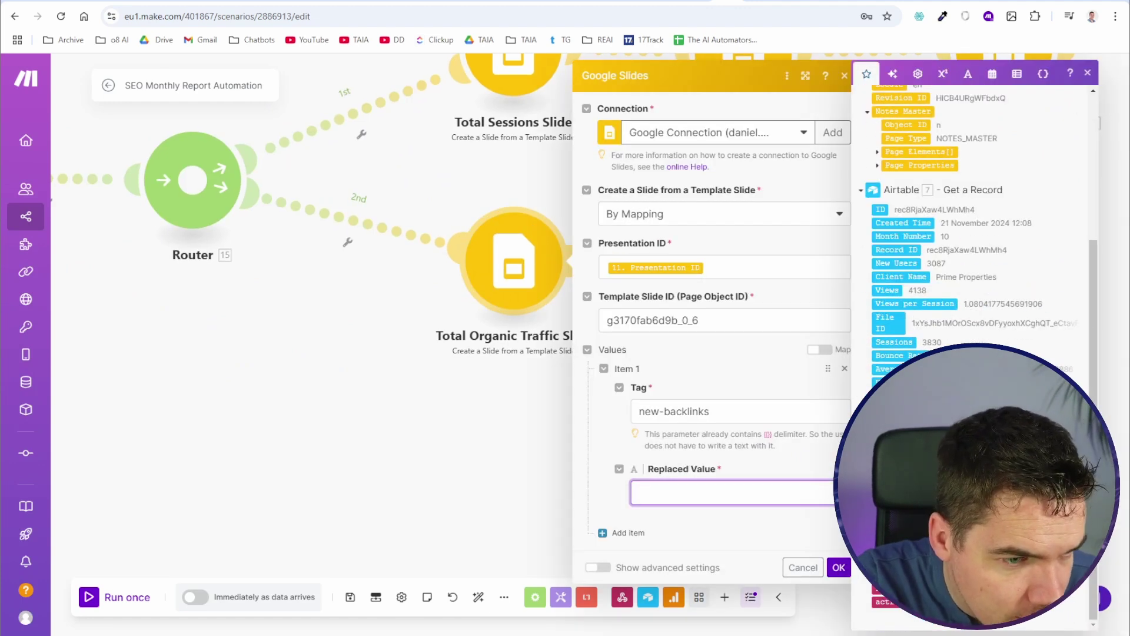
left_click(838, 566)
Step: Save the scenario, run it once, and trigger report generation from the Airtable record
left_click(351, 597)
scroll(336, 386, "down", 3)
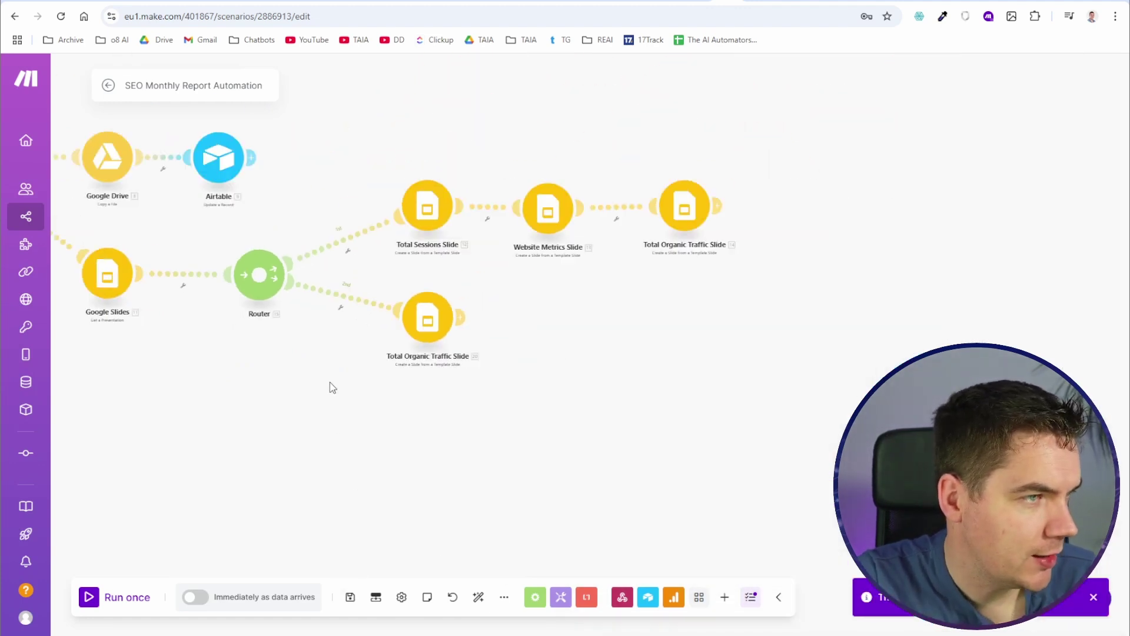
scroll(335, 385, "down", 2)
left_click(128, 597)
left_click(247, 614)
scroll(247, 589, "down", 3)
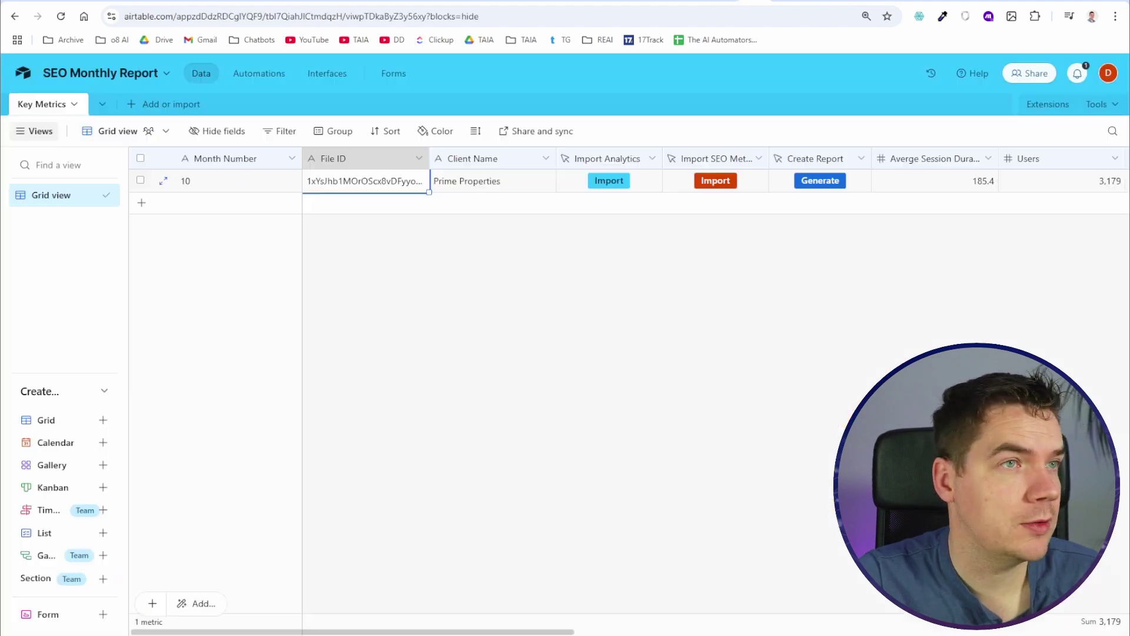
left_click(820, 180)
left_click(695, 3)
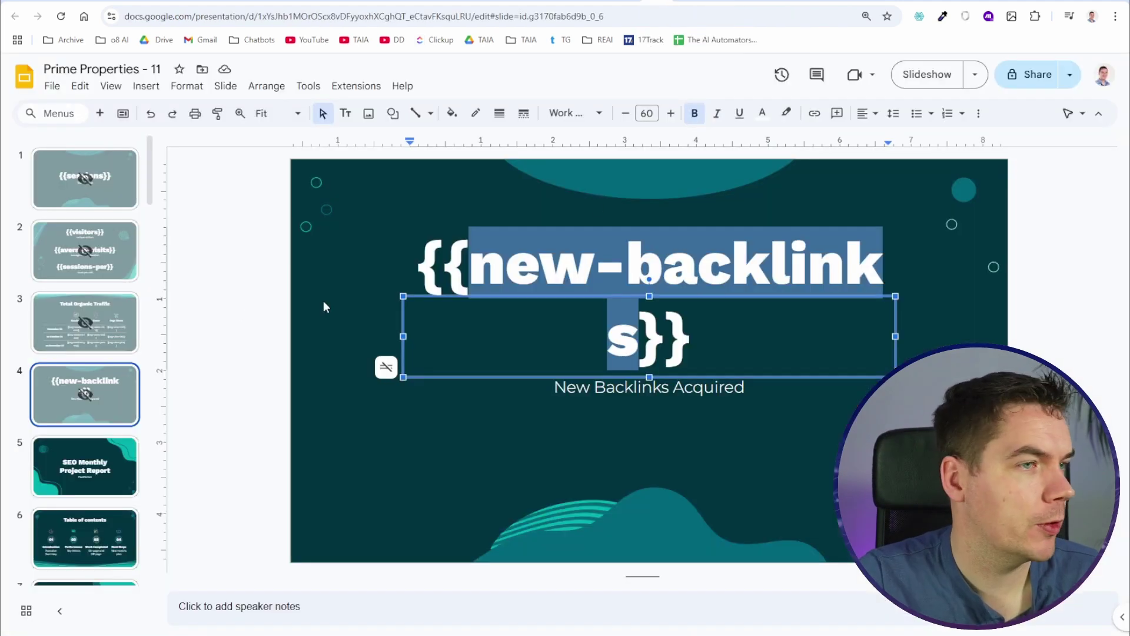
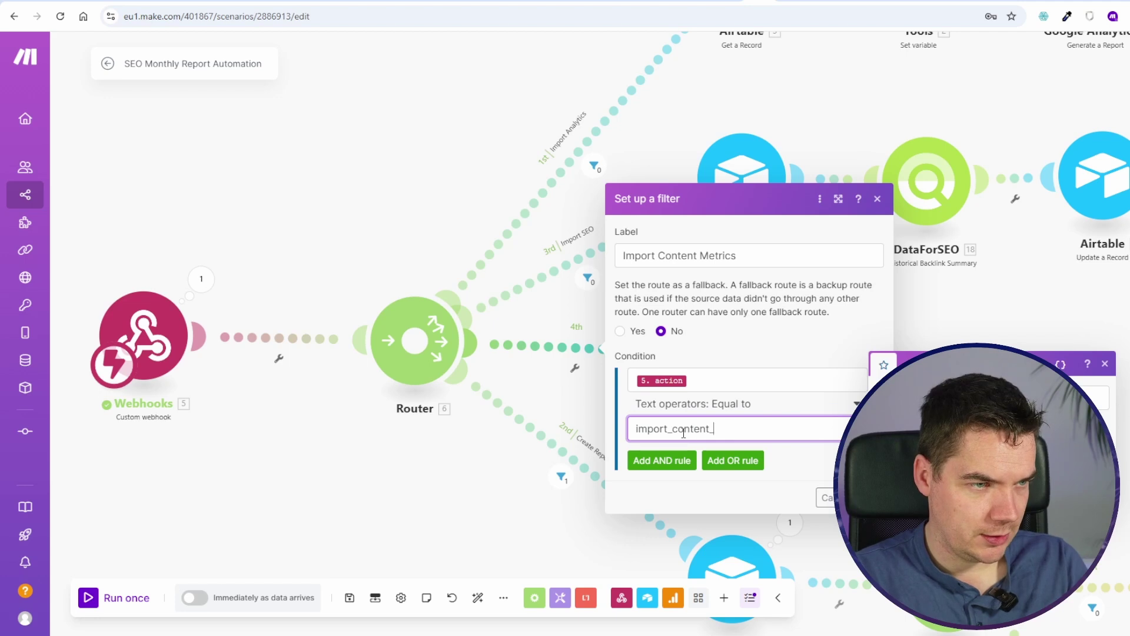
Step: Save the Import Content Metrics filter (action = import_content_metrics), then switch to the Airtable report grid
type("ics")
key("Return")
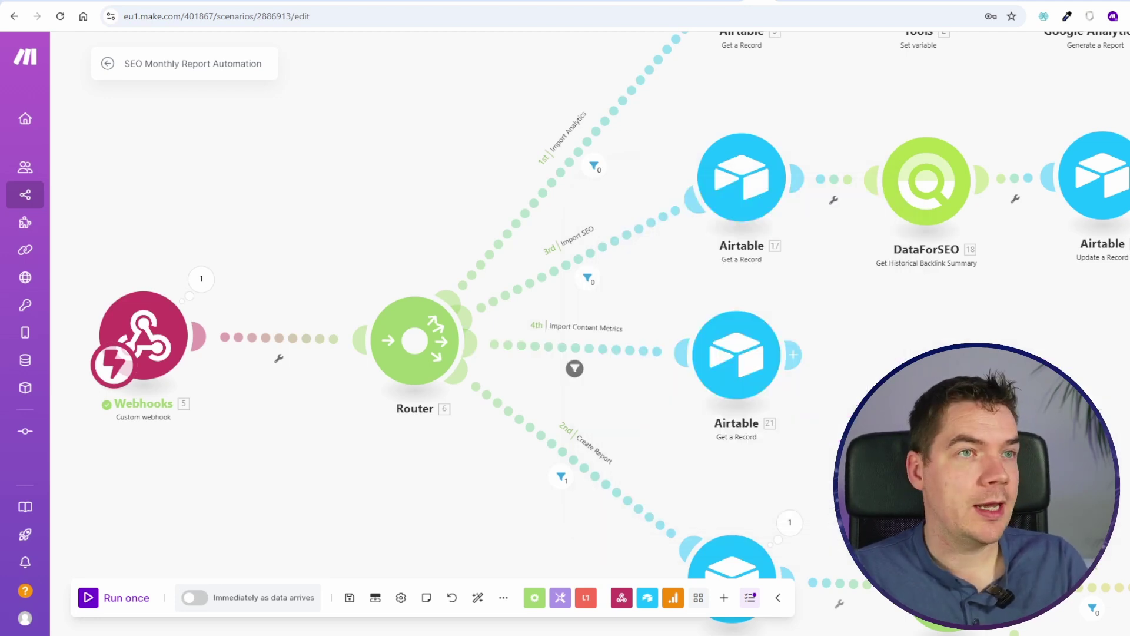
key("ctrl+Tab")
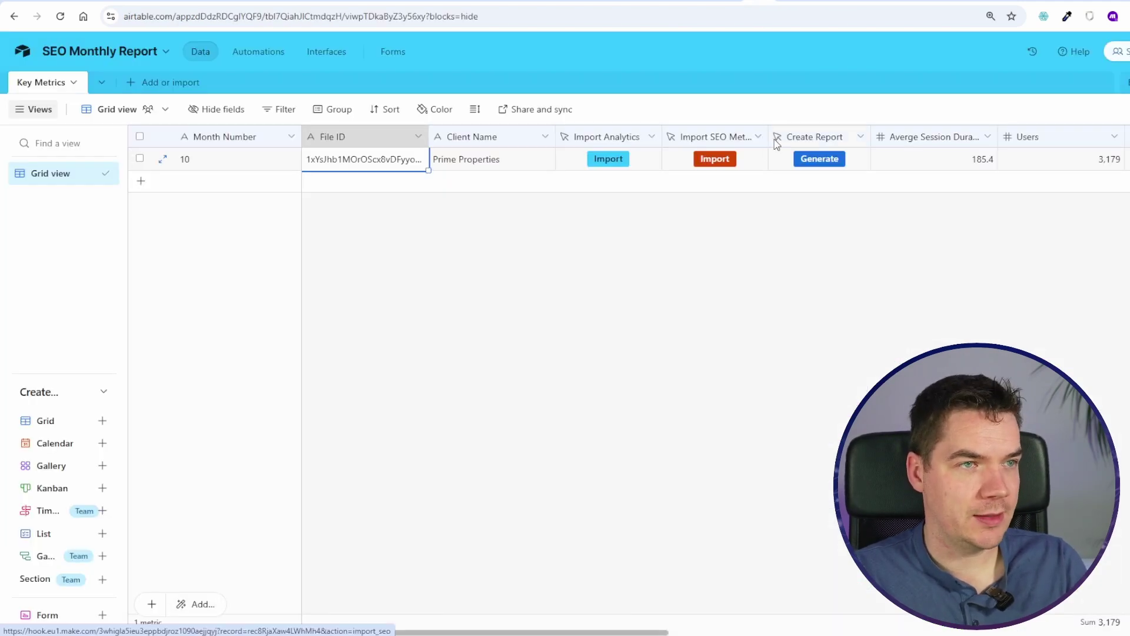
Step: Duplicate Import SEO Metrics as a purple Import Content Metrics button sending action=import_content_metrics
right_click(714, 137)
left_click(727, 204)
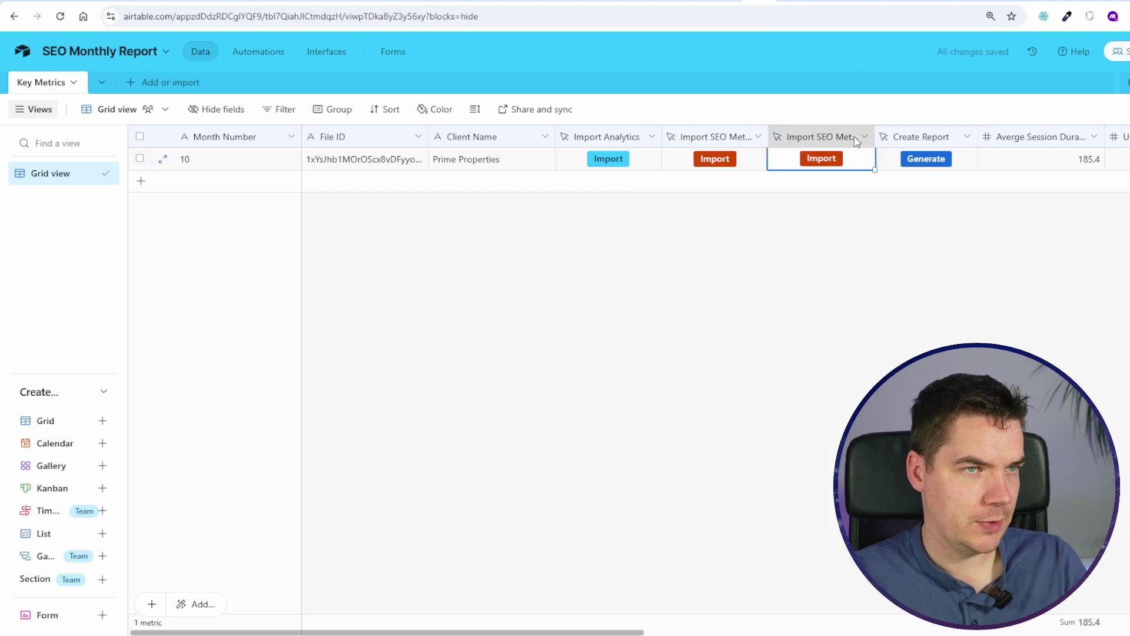
type("Content Metrics")
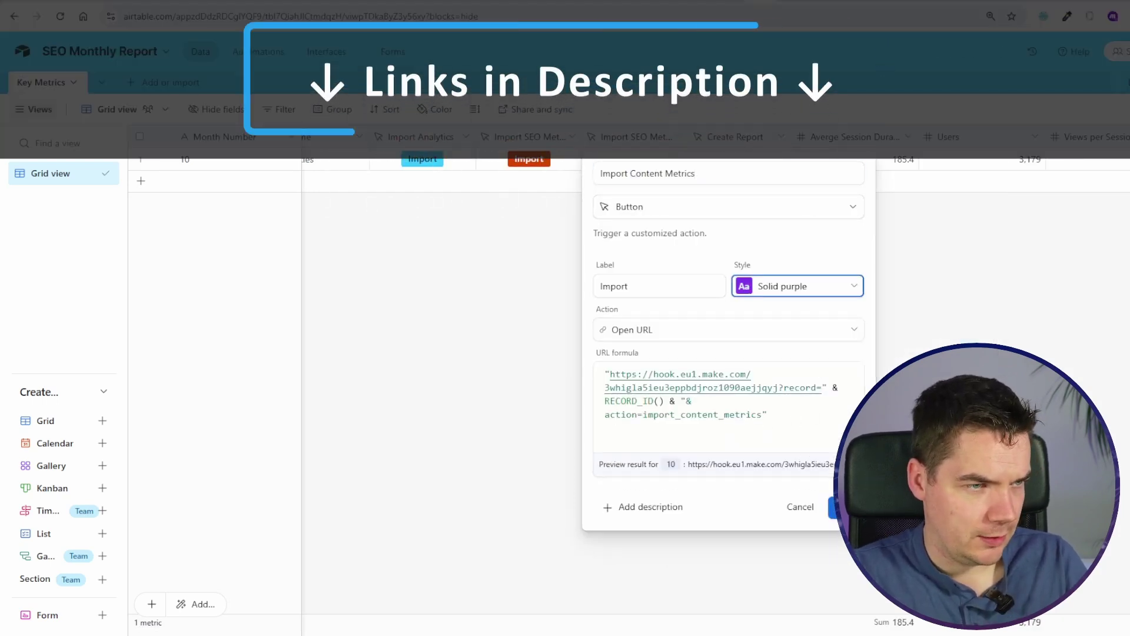
left_click(842, 507)
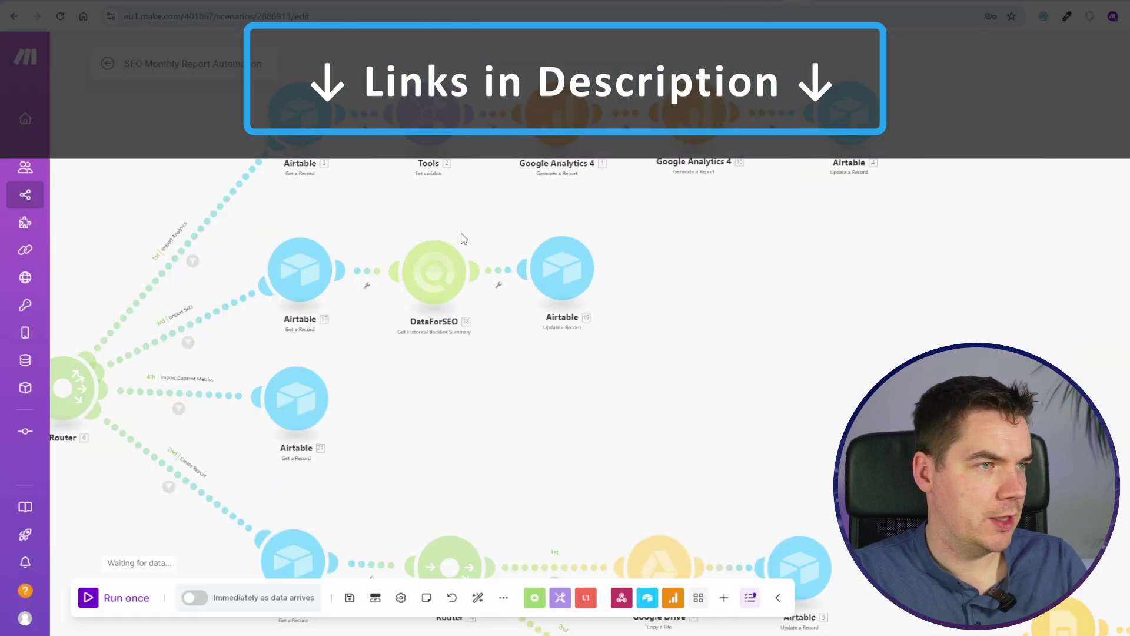
Step: Add a WordPress Search Posts module after the Airtable Get a Record module
scroll(236, 422, "up", 5)
left_click_drag(504, 367, 686, 289)
left_click(606, 298)
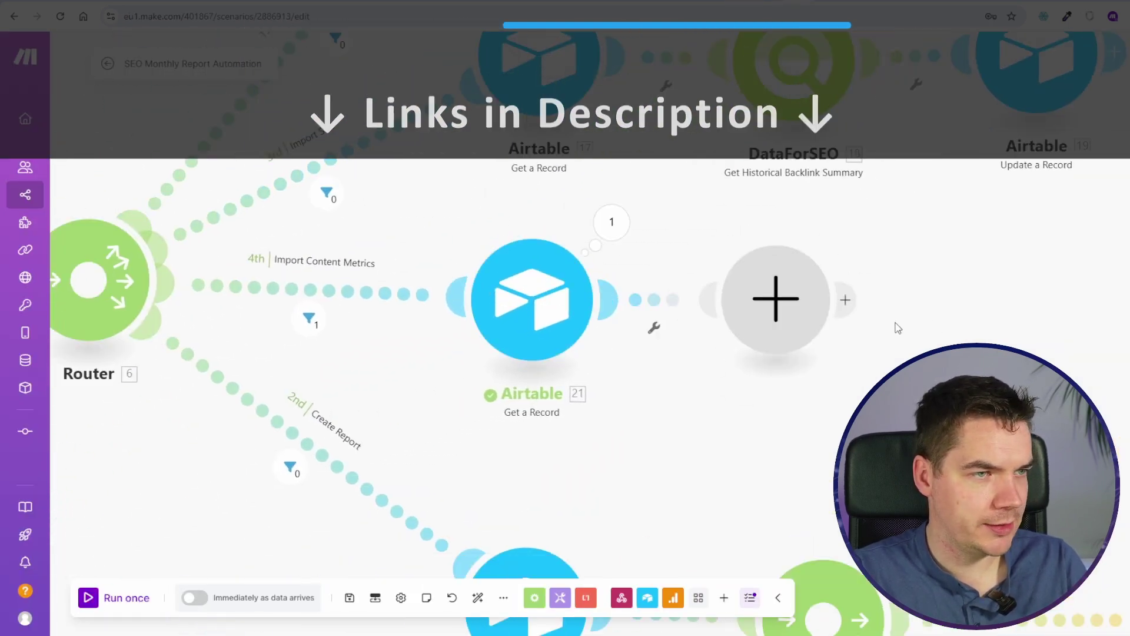
left_click(882, 290)
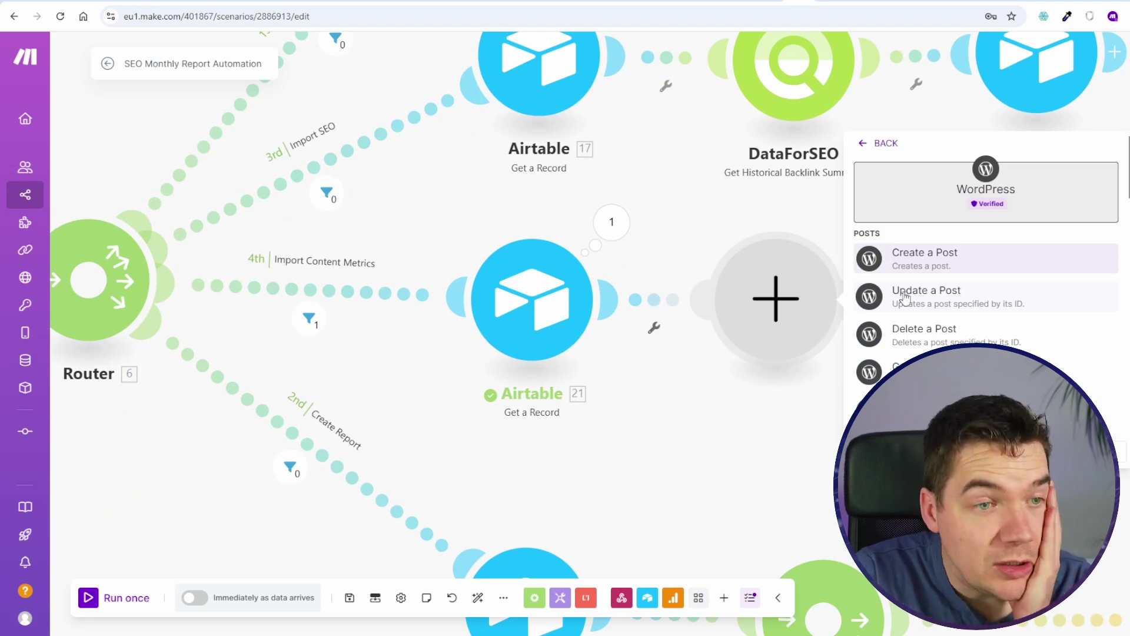
scroll(903, 294, "down", 4)
scroll(930, 336, "up", 2)
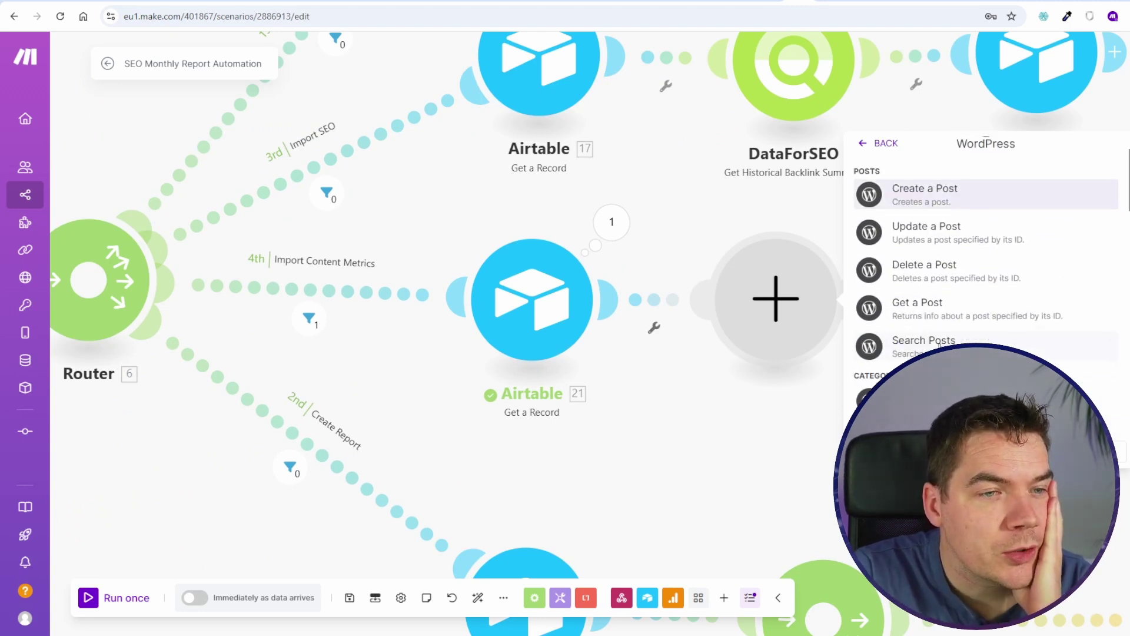
left_click(890, 347)
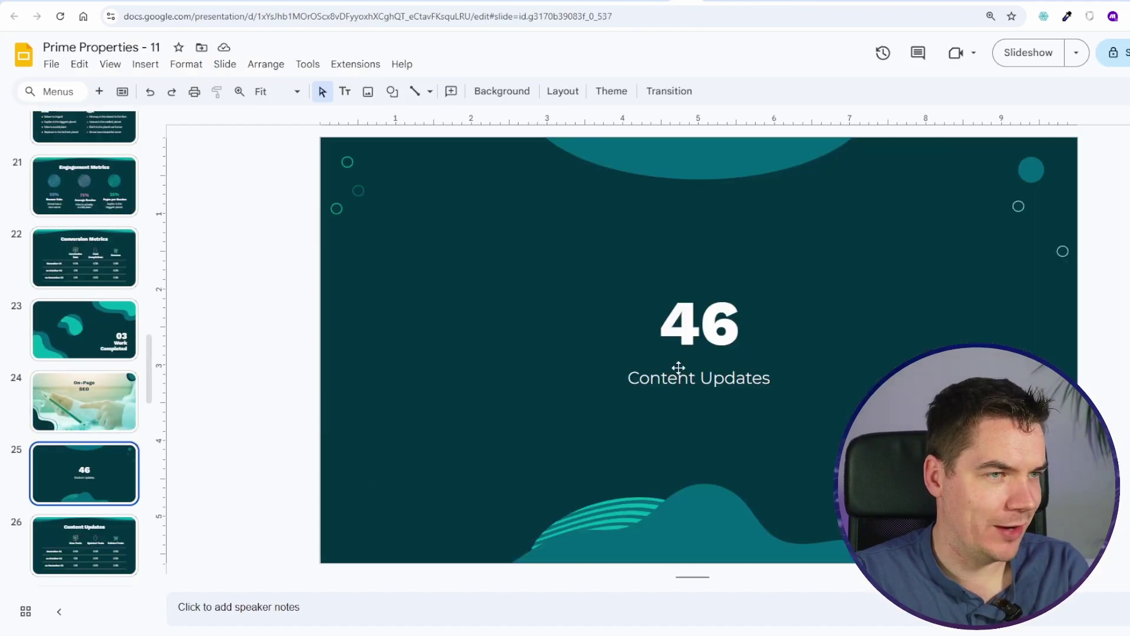
Step: Inspect slide 25's Content Updates caption and slide 26's new, updated and deleted posts table
left_click_drag(672, 378, 730, 386)
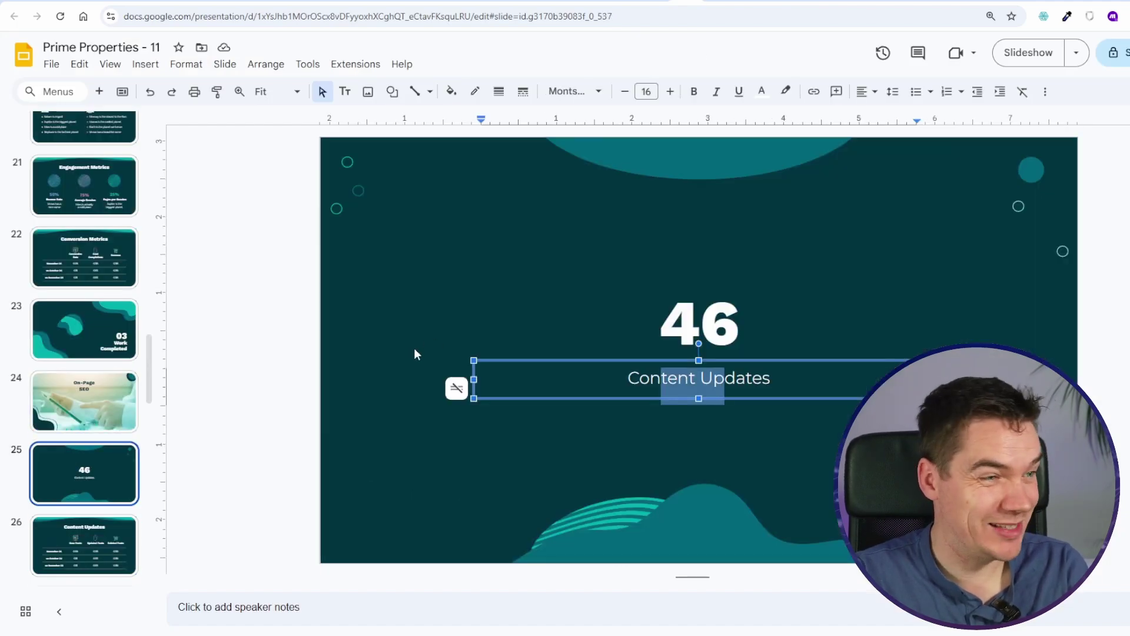
left_click(429, 346)
scroll(624, 334, "down", 1)
left_click_drag(891, 326, 947, 334)
left_click(1013, 330)
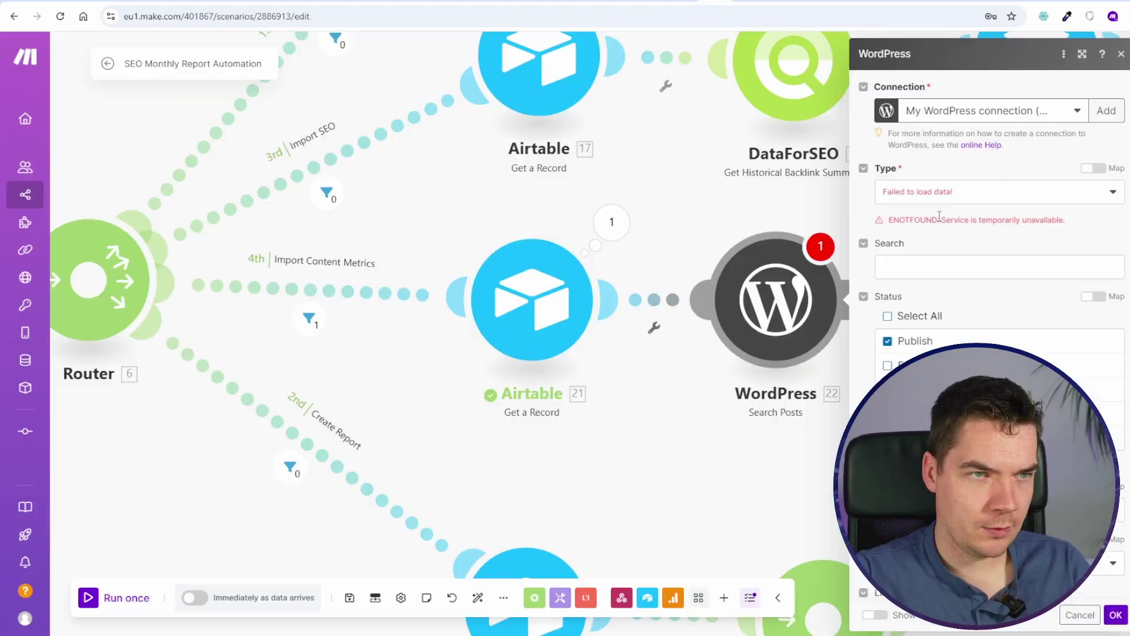
left_click(937, 197)
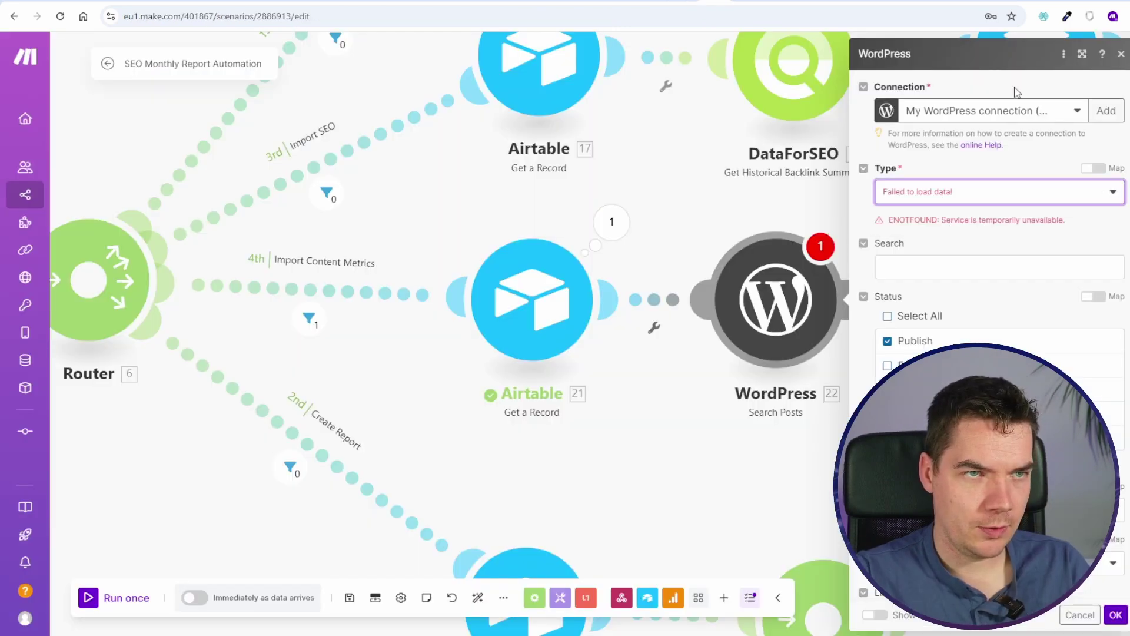
Step: Look over the new WordPress connection dialog's base URL and plugin hint, then close it
left_click(1105, 112)
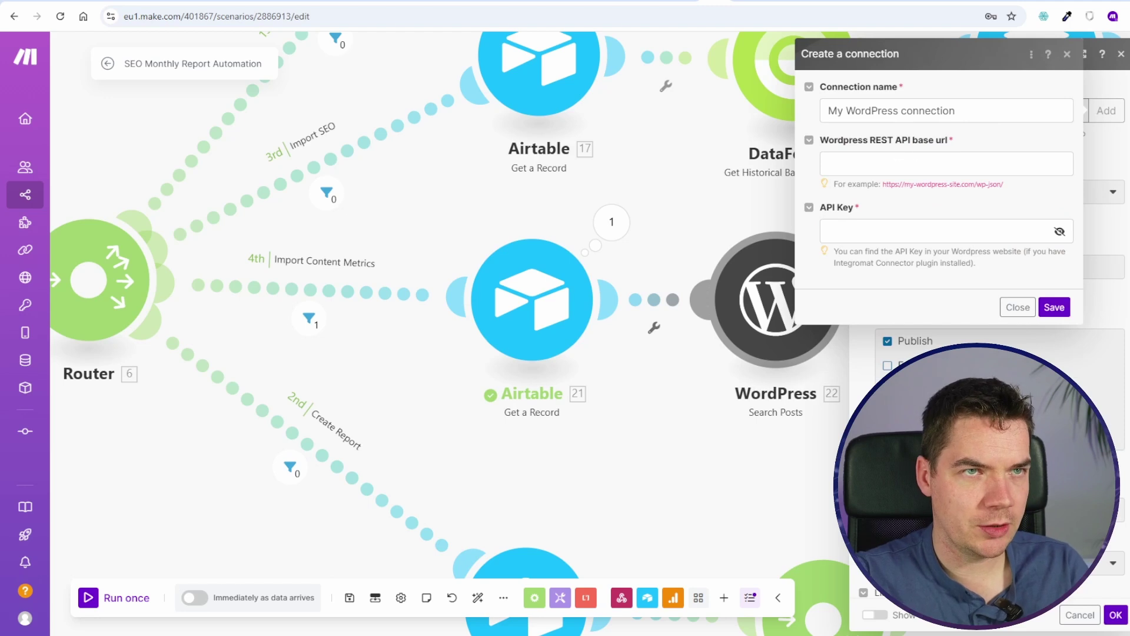
left_click(883, 183)
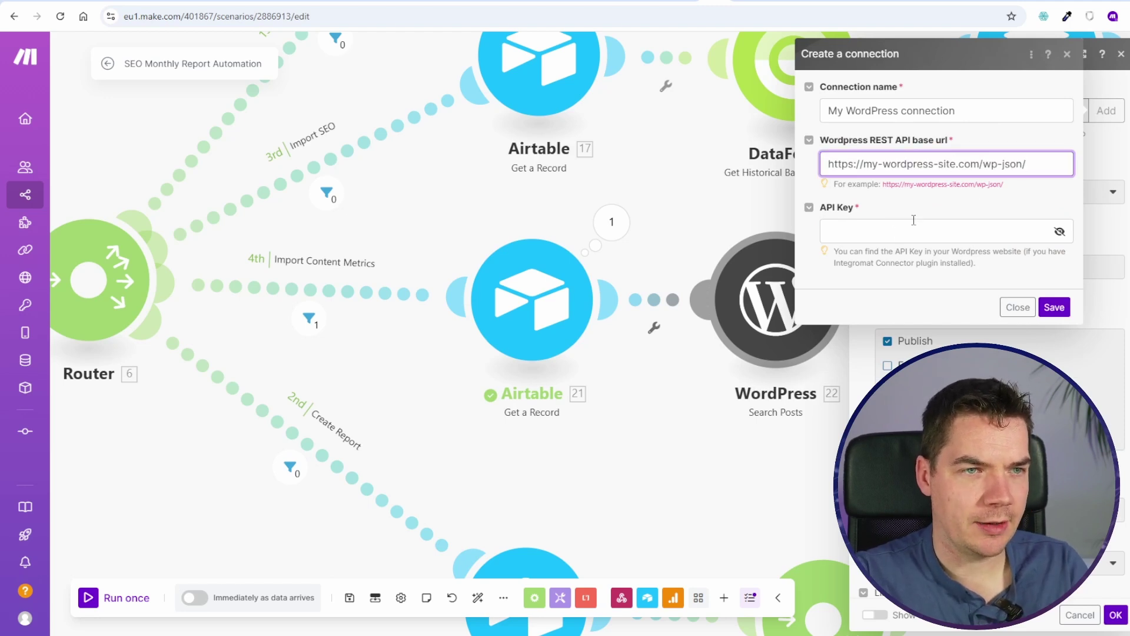
double_click(860, 264)
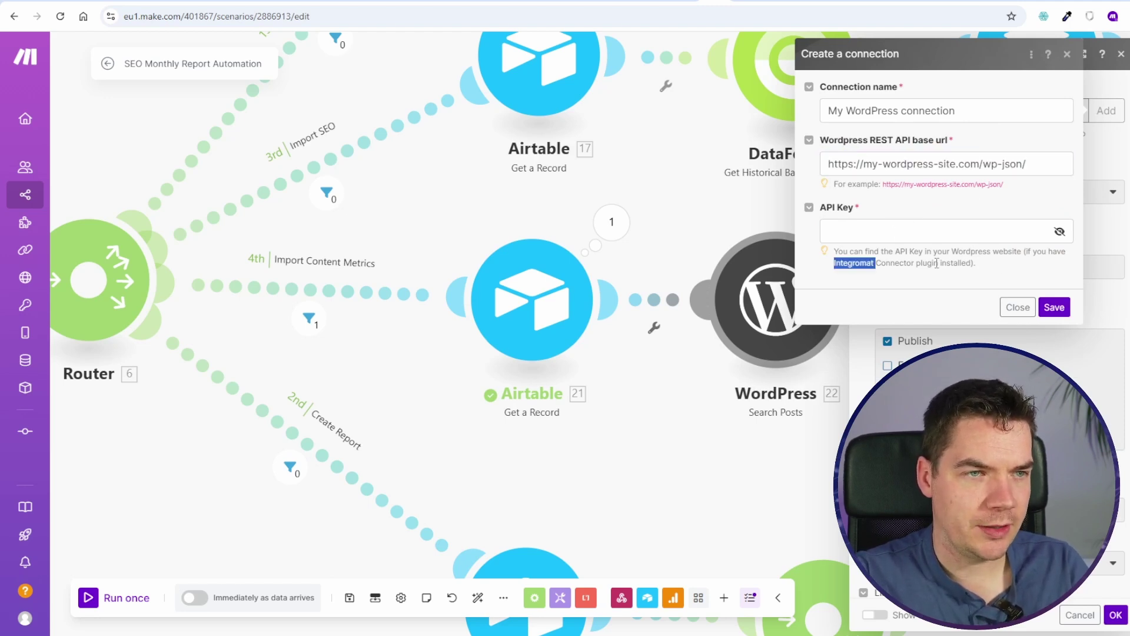
left_click(934, 263)
left_click(1054, 307)
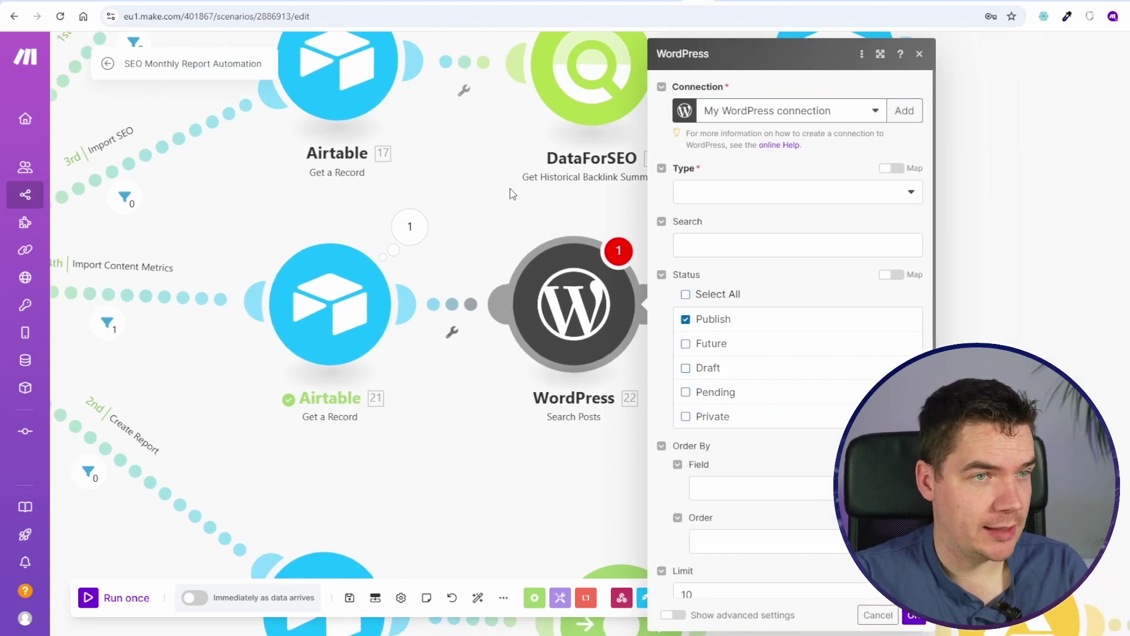
Step: Set the WordPress Search Posts content type to Posts
left_click(709, 190)
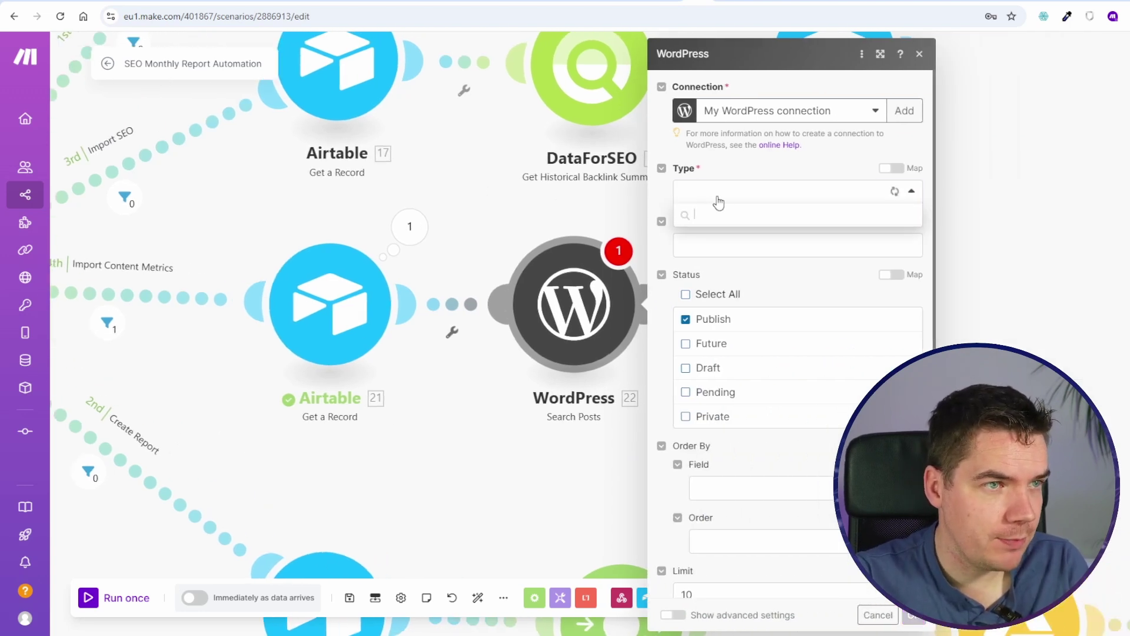
left_click(714, 230)
left_click(770, 245)
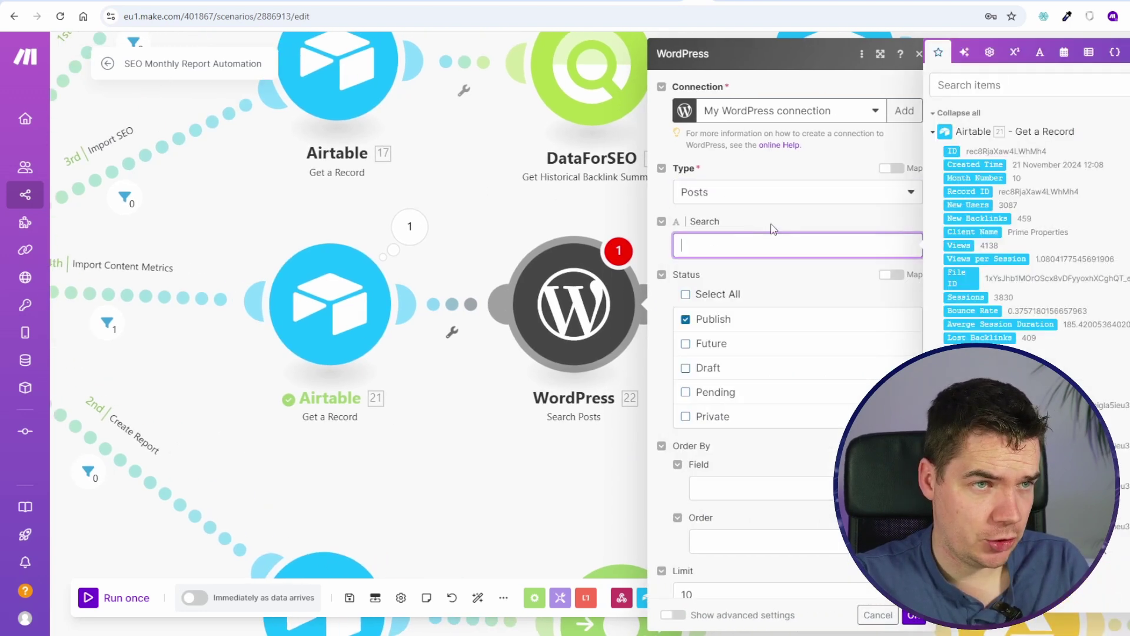
left_click(757, 270)
scroll(664, 439, "down", 1)
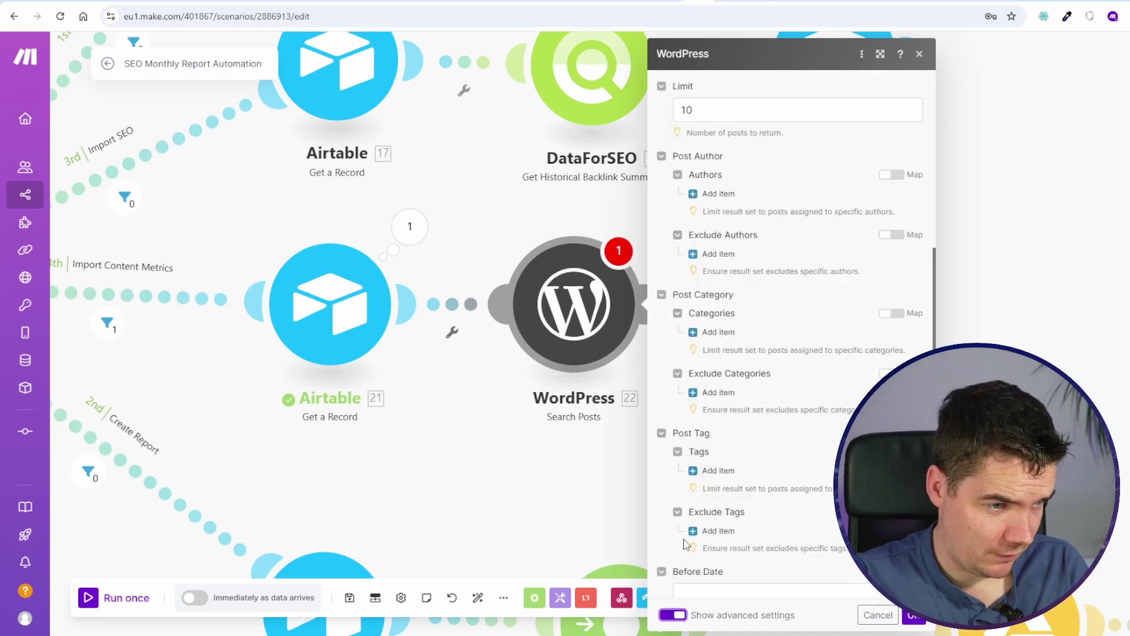
scroll(684, 542, "down", 5)
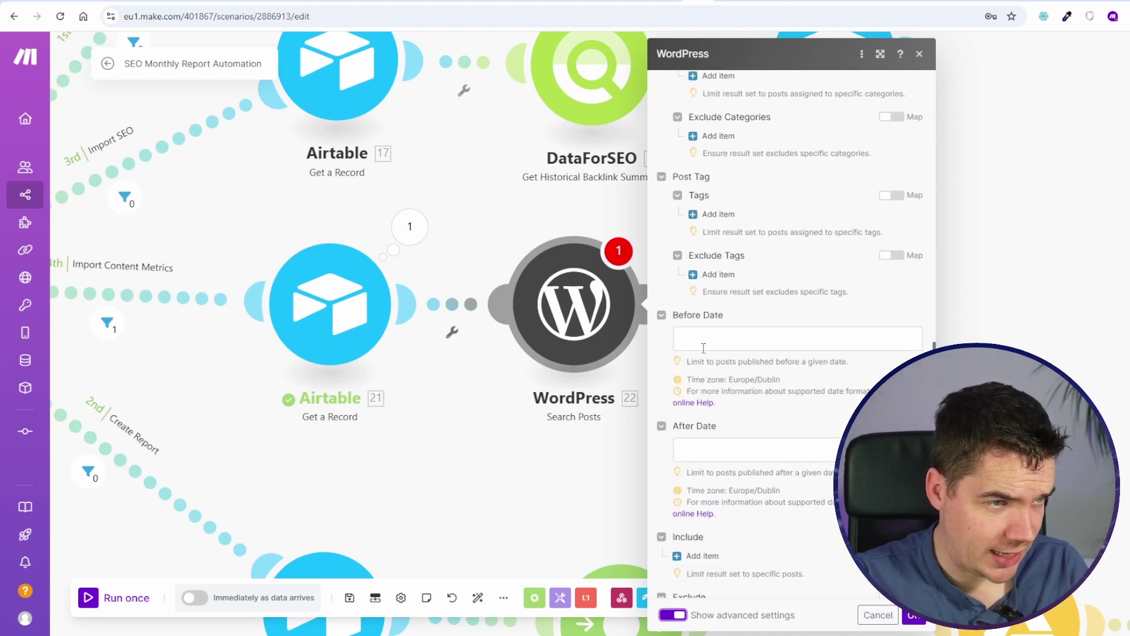
Step: Set Before Date to 2024-11-01 and After Date to 2024-09-30
left_click(728, 340)
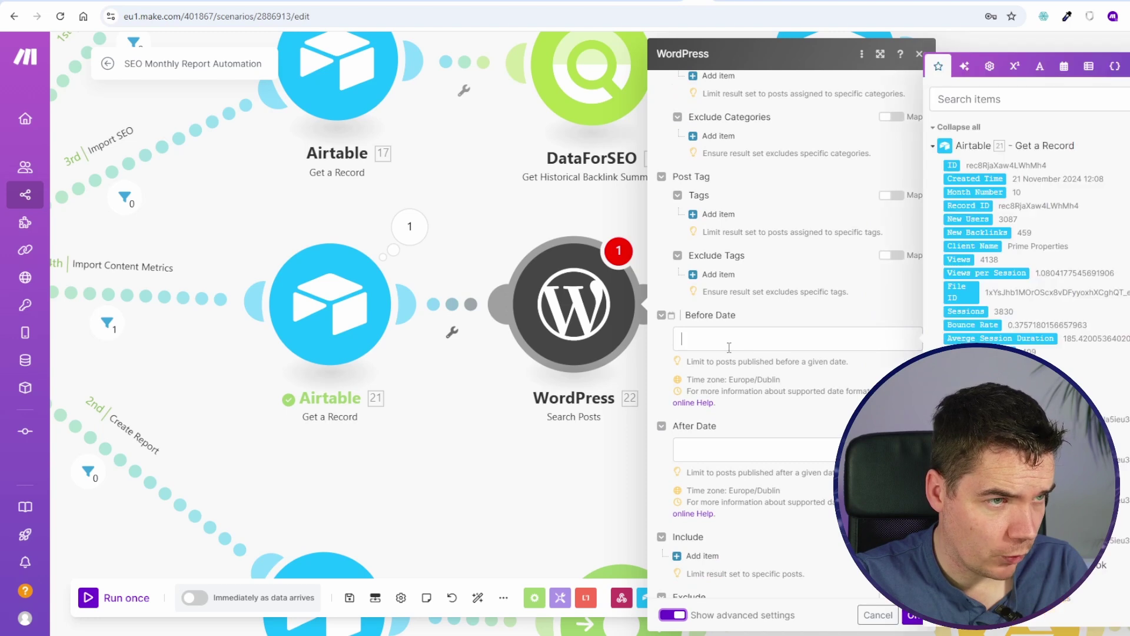
key("BackSpace")
key("BackSpace")
type("2024-10-31")
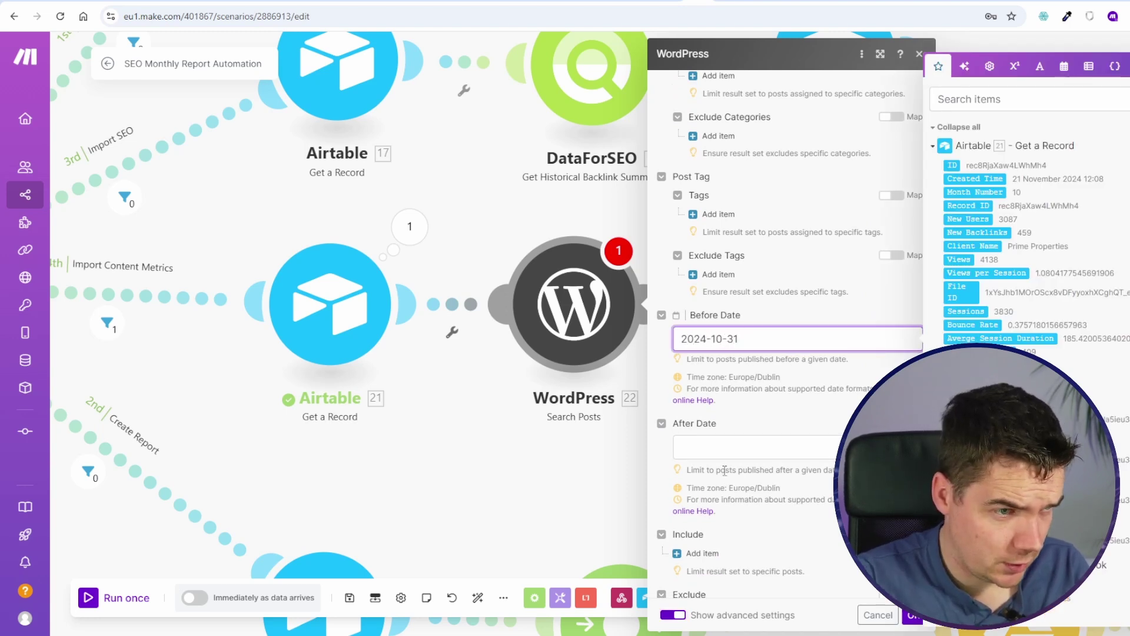
triple_click(729, 340)
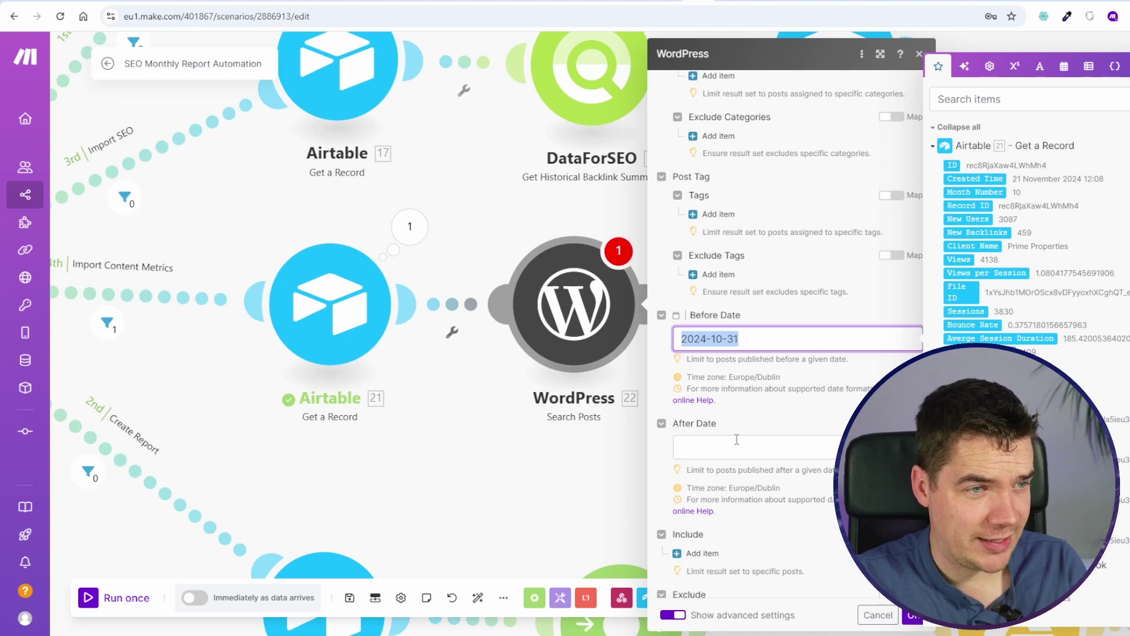
left_click(721, 340)
key("BackSpace")
type("1-02")
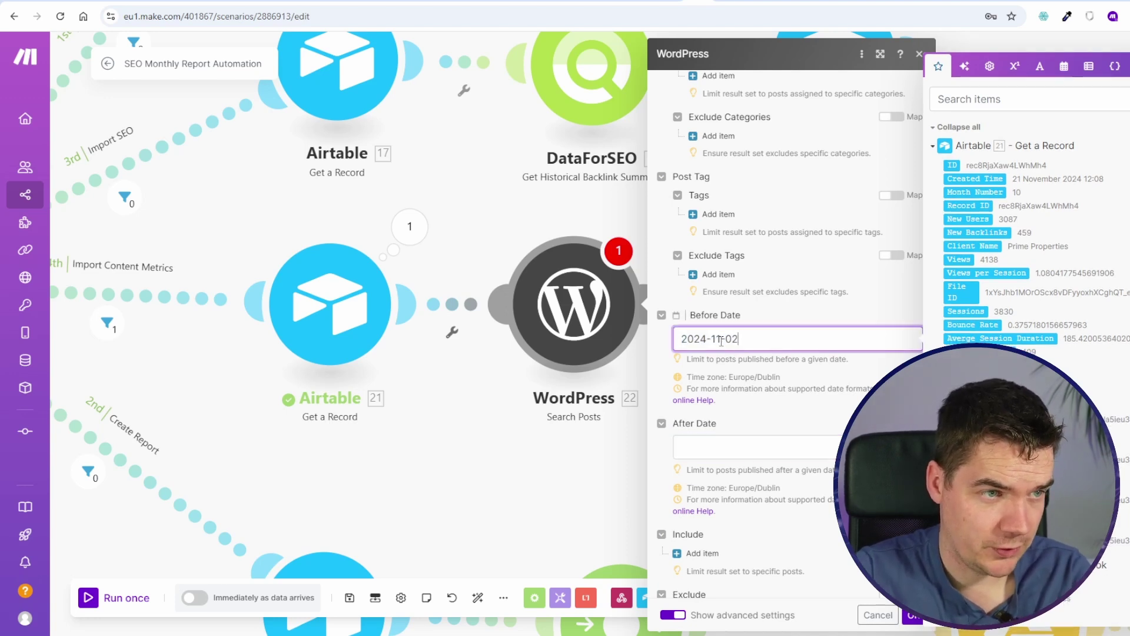
key("BackSpace")
type("1")
key("Tab")
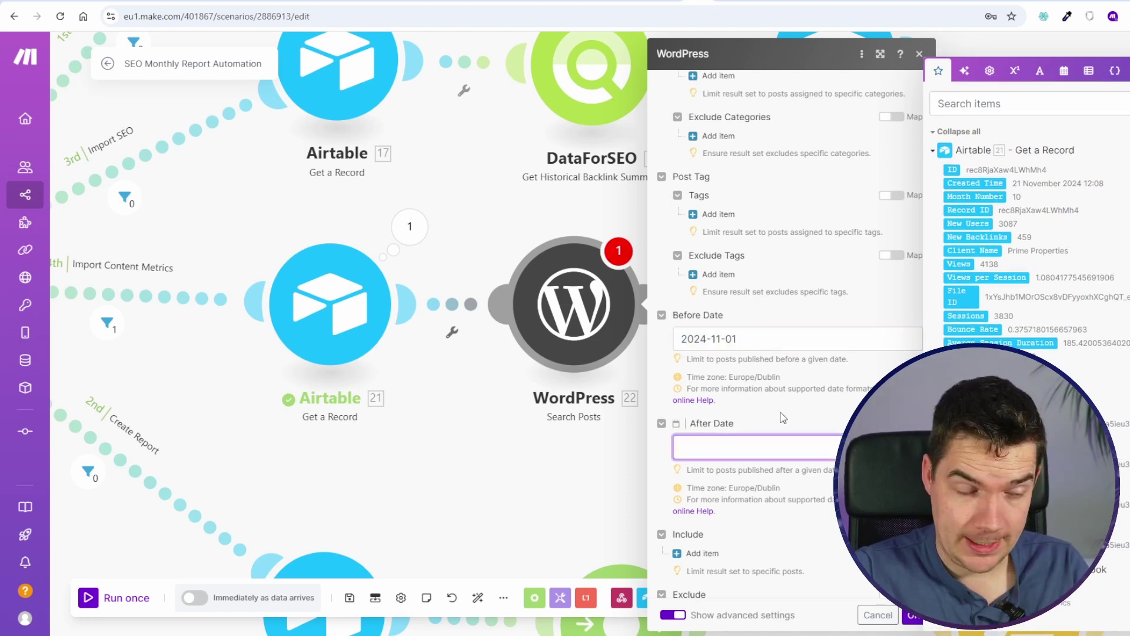
type("2024-09-30")
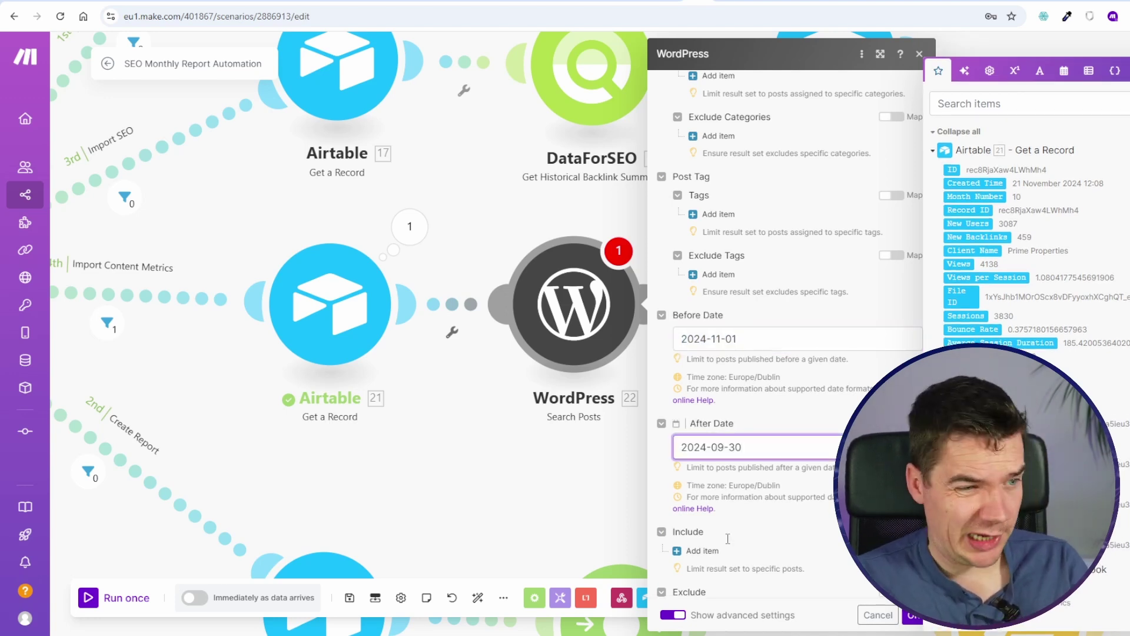
Step: Save the WordPress search settings and run only the WordPress module
scroll(742, 532, "down", 2)
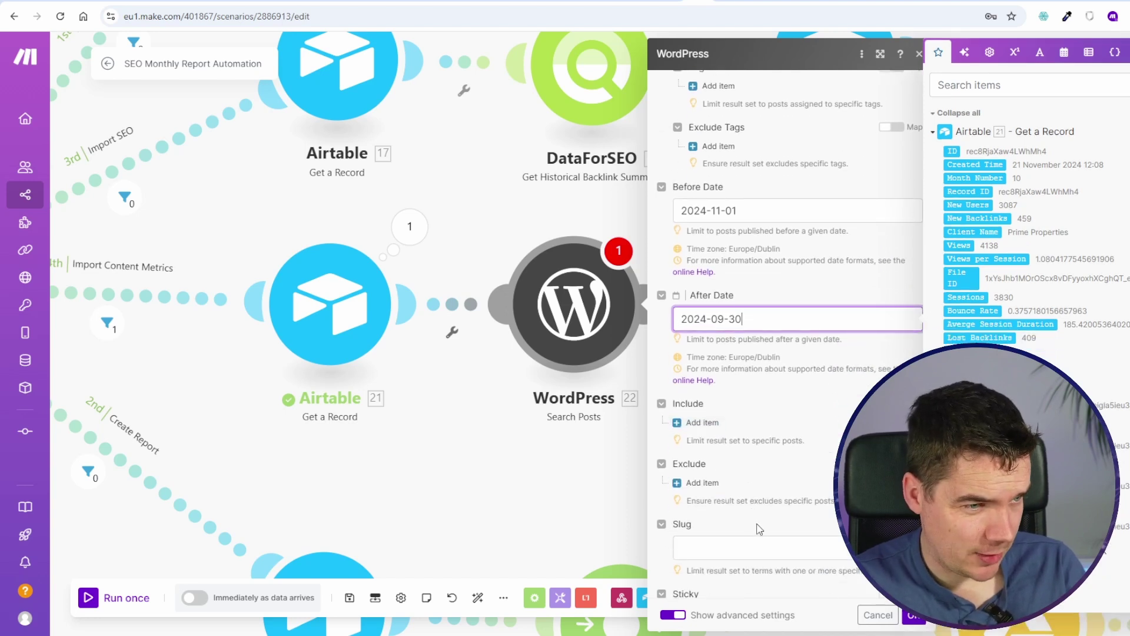
left_click(913, 615)
right_click(607, 293)
left_click(665, 326)
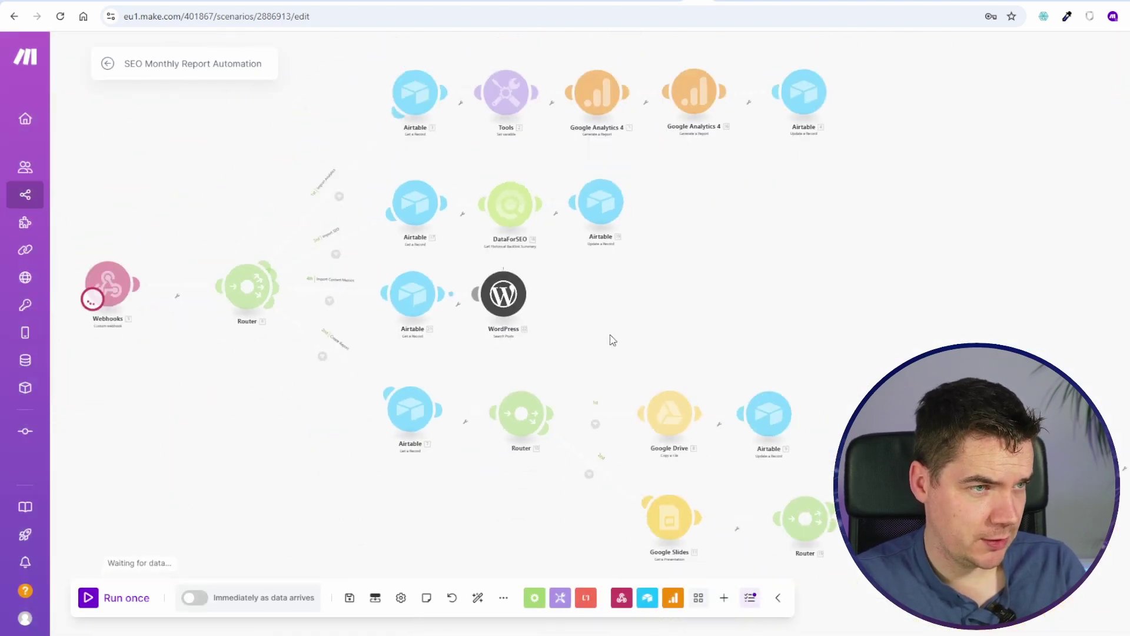
Step: Check the WordPress module's run results
scroll(512, 253, "up", 5)
left_click(562, 274)
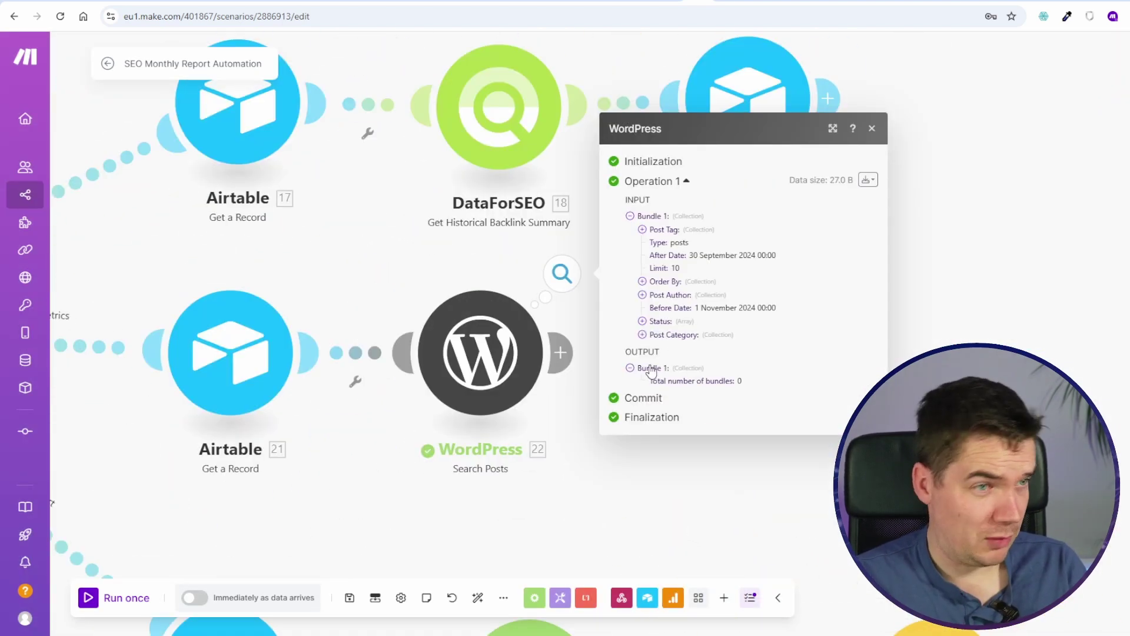
left_click(669, 460)
Step: Change the search range to after 2024-08-30 and before 2024-10-01
left_click(533, 349)
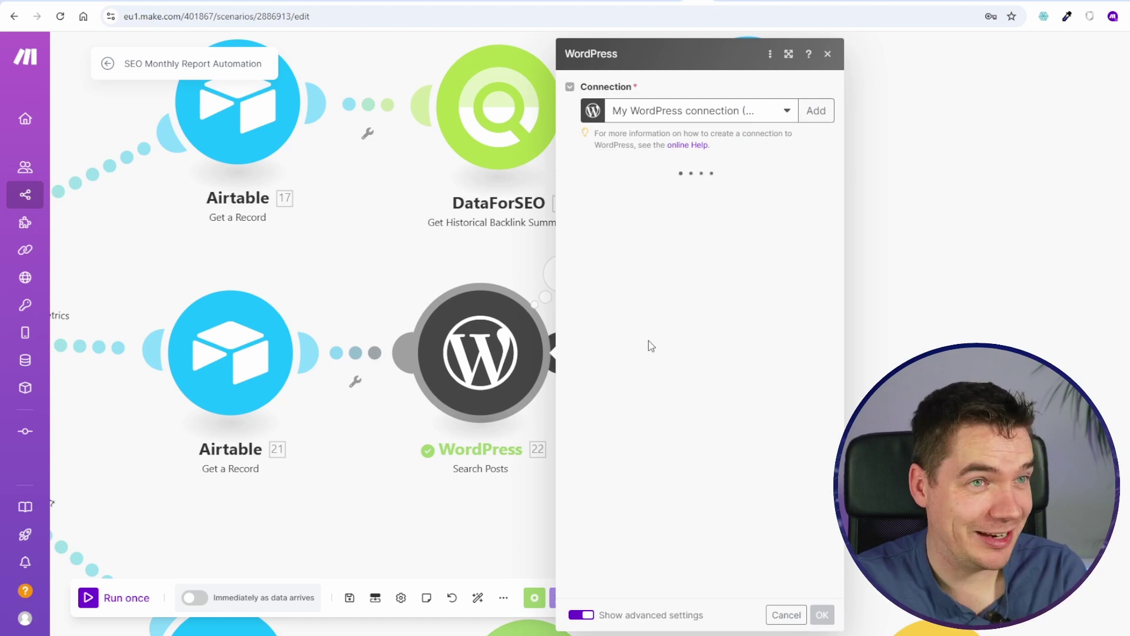
scroll(707, 429, "down", 2)
scroll(707, 428, "down", 10)
left_click(651, 309)
left_click(633, 420)
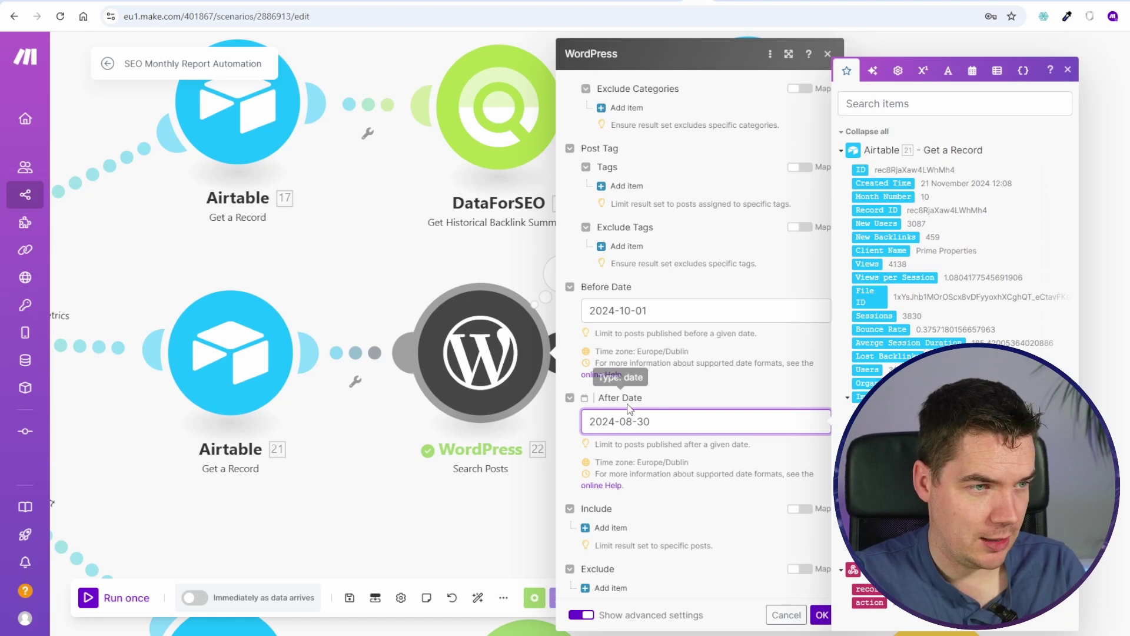
key("Escape")
Step: Set the WordPress search limit to 200 and confirm the settings
scroll(714, 482, "down", 5)
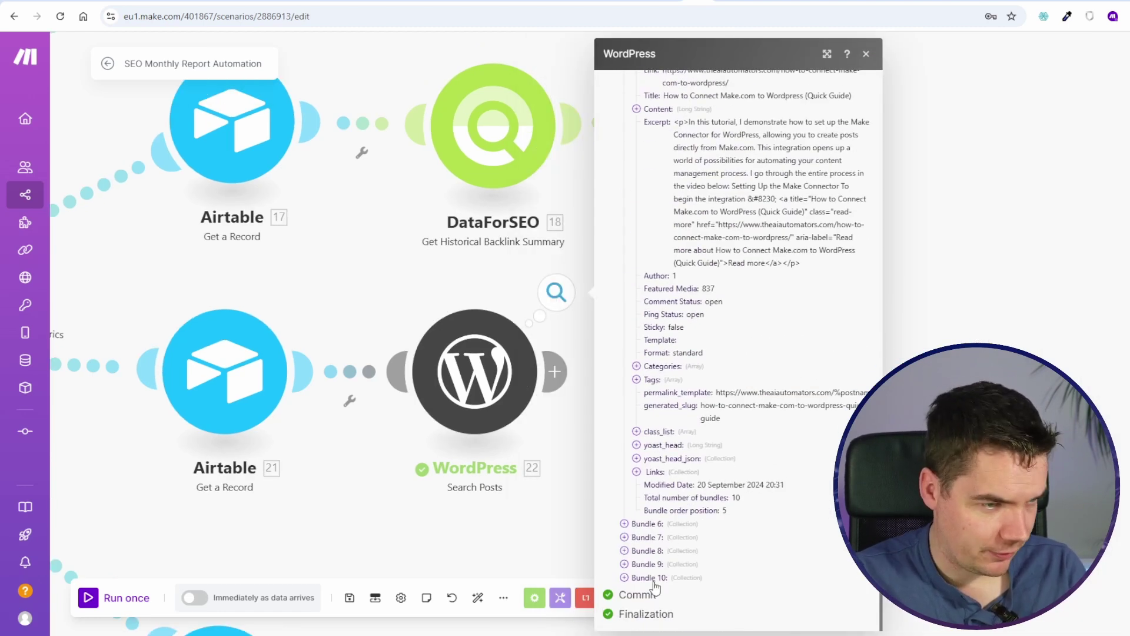
left_click(494, 406)
double_click(605, 466)
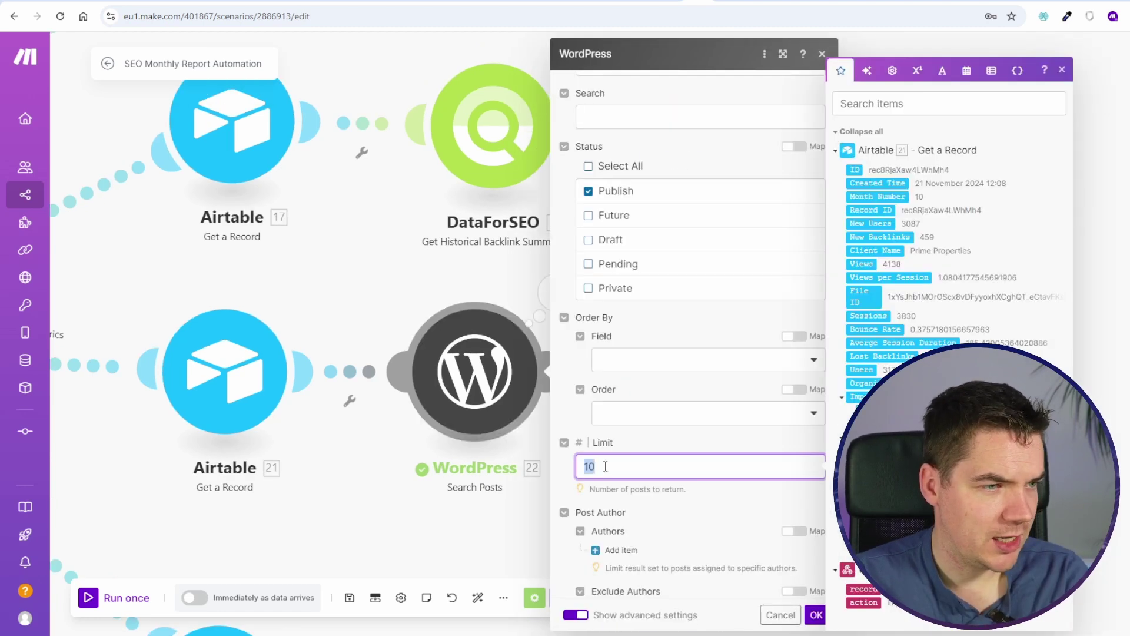
left_click(816, 614)
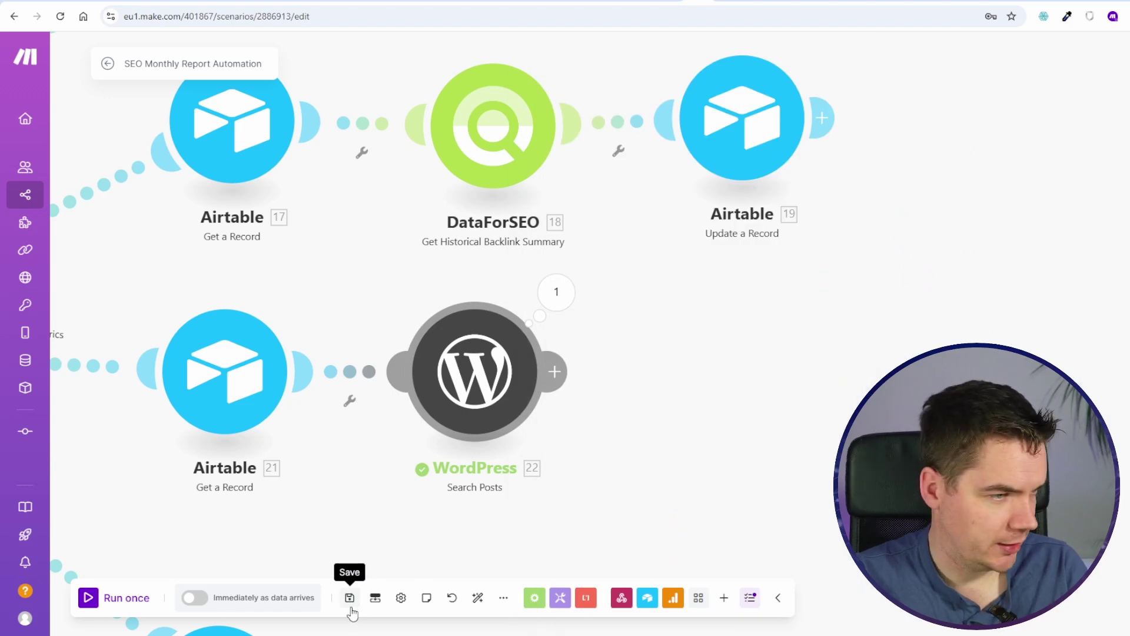
Step: Inspect the 13 returned post bundles and add a module after the WordPress search
scroll(625, 433, "up", 11)
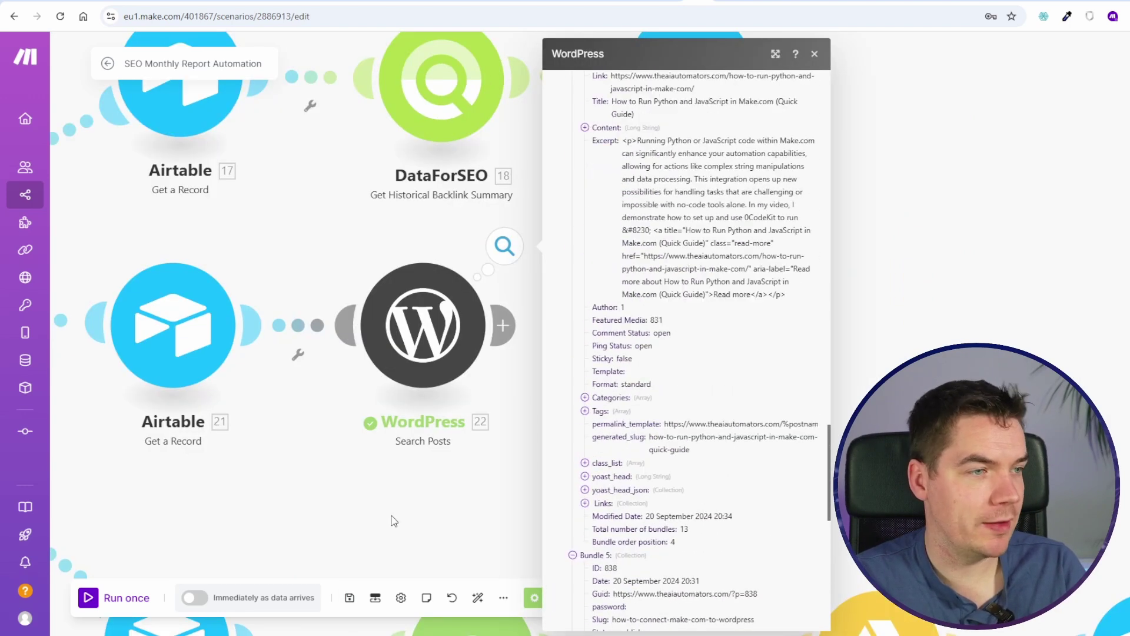
left_click(386, 527)
left_click(503, 261)
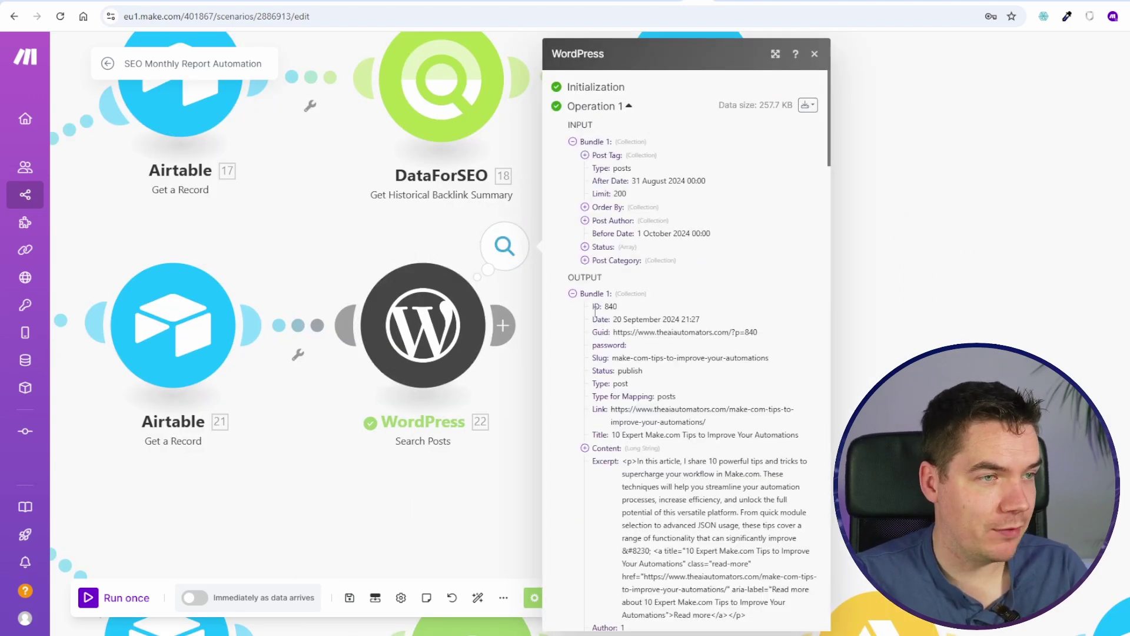
left_click(572, 293)
left_click(575, 308)
left_click(502, 325)
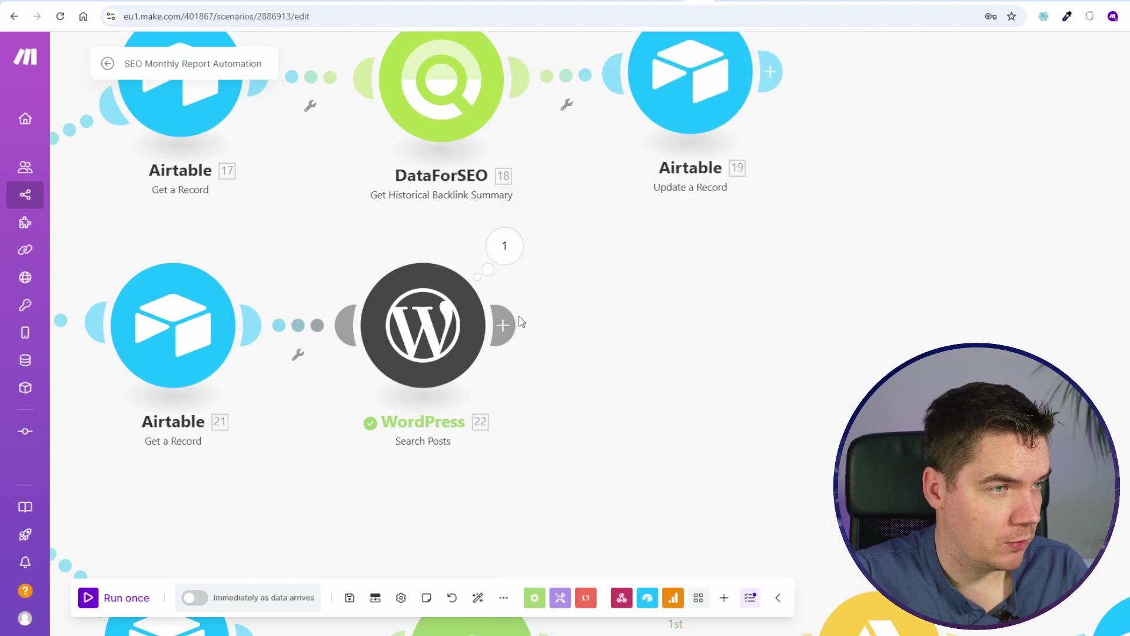
Step: Add an Array aggregator with WordPress Search Posts as source and a Custom target structure
type("agray")
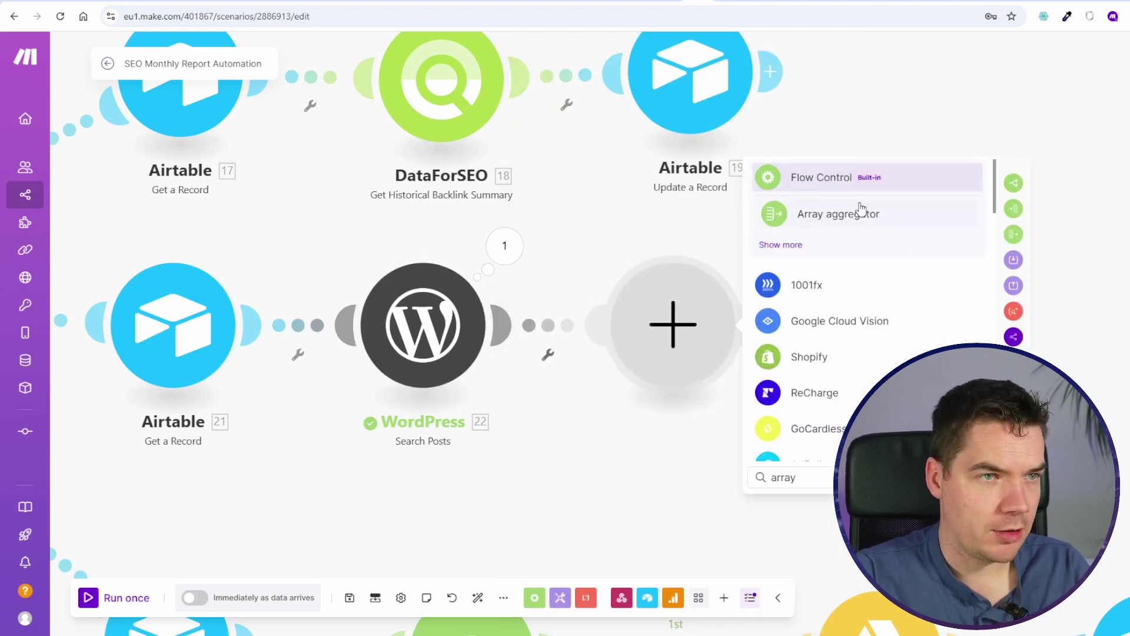
left_click(888, 212)
left_click(782, 241)
left_click(786, 281)
left_click(777, 298)
scroll(841, 428, "down", 8)
scroll(794, 418, "up", 10)
left_click(753, 415)
Step: Save the scenario despite the warning, trigger the import, and clone the Airtable update module
left_click(349, 597)
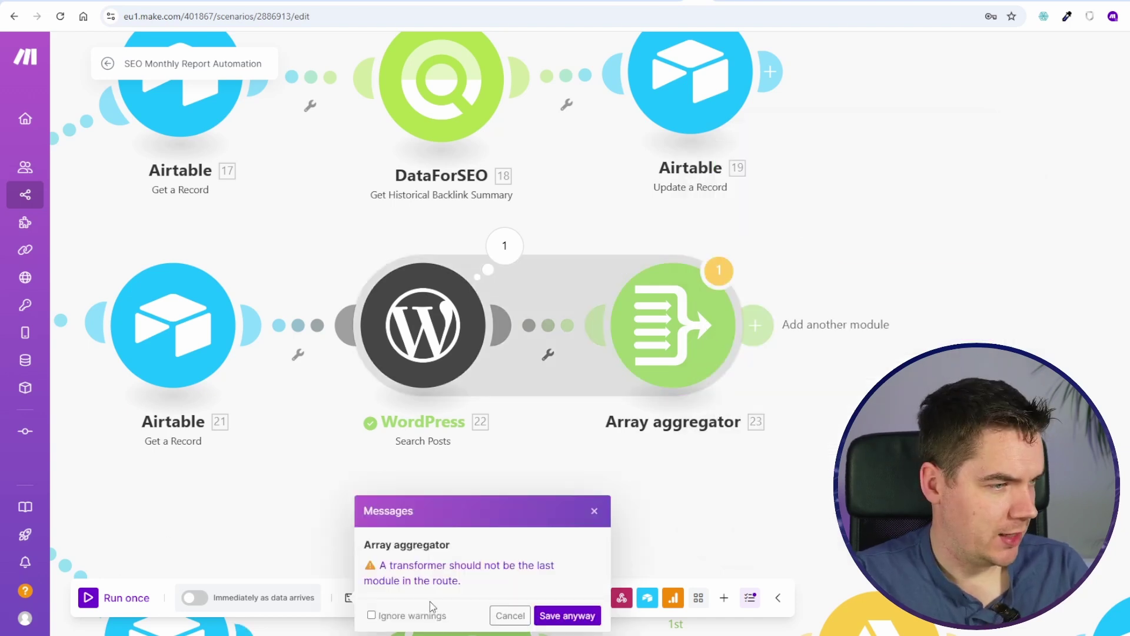
left_click(701, 386)
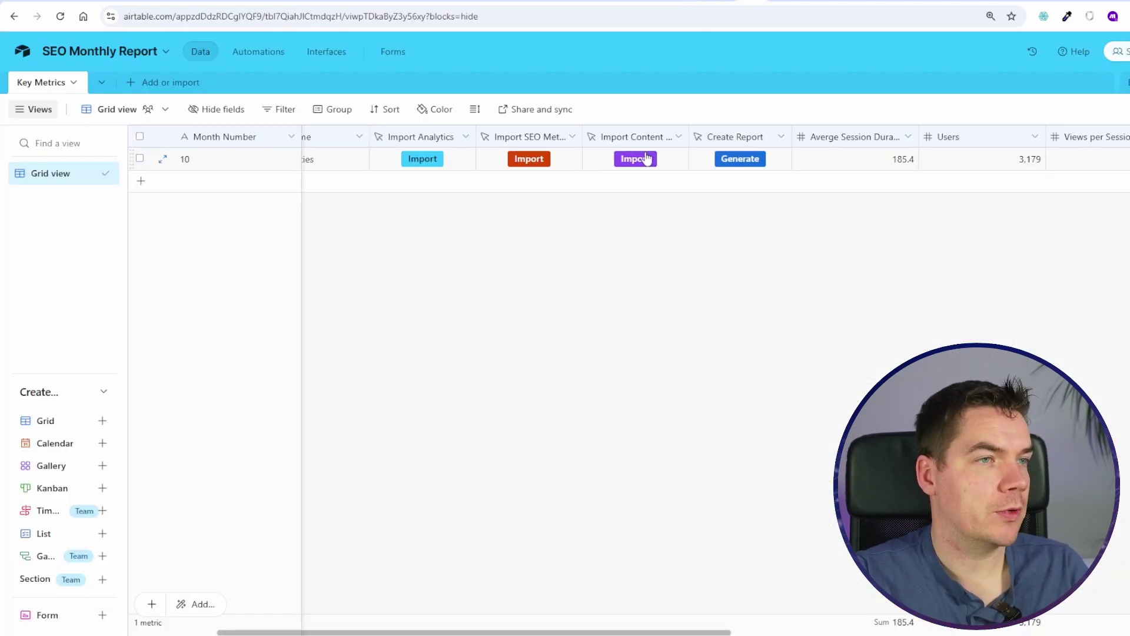
left_click(647, 159)
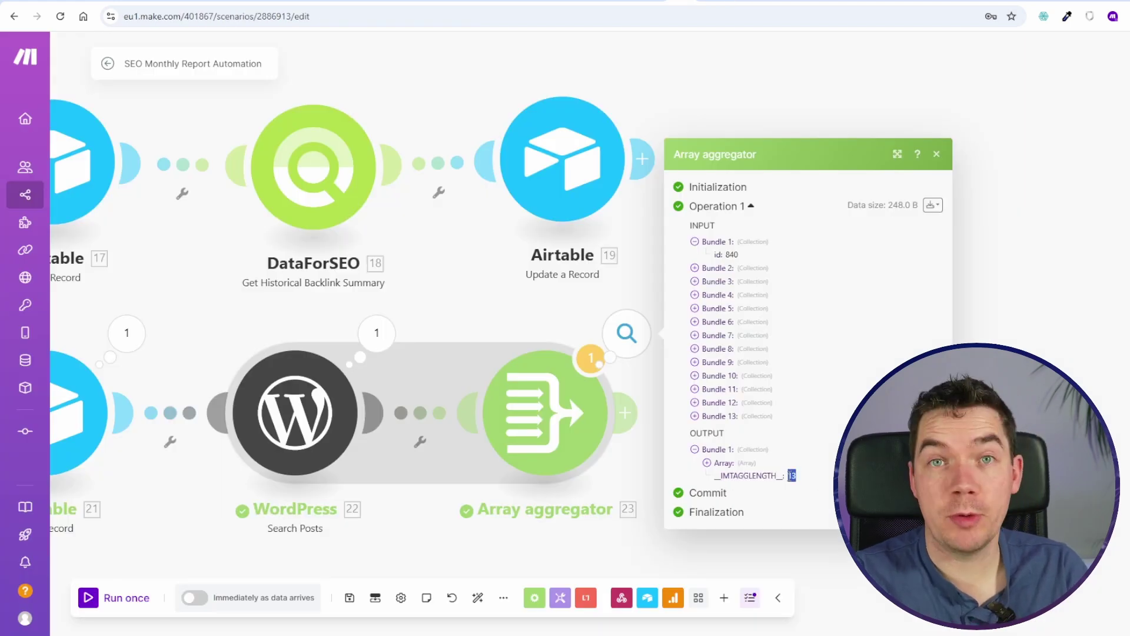
key("Escape")
right_click(602, 150)
left_click(694, 234)
Step: Place the cloned update after the aggregator and create a New Posts number field in Key Metrics
left_click(805, 406)
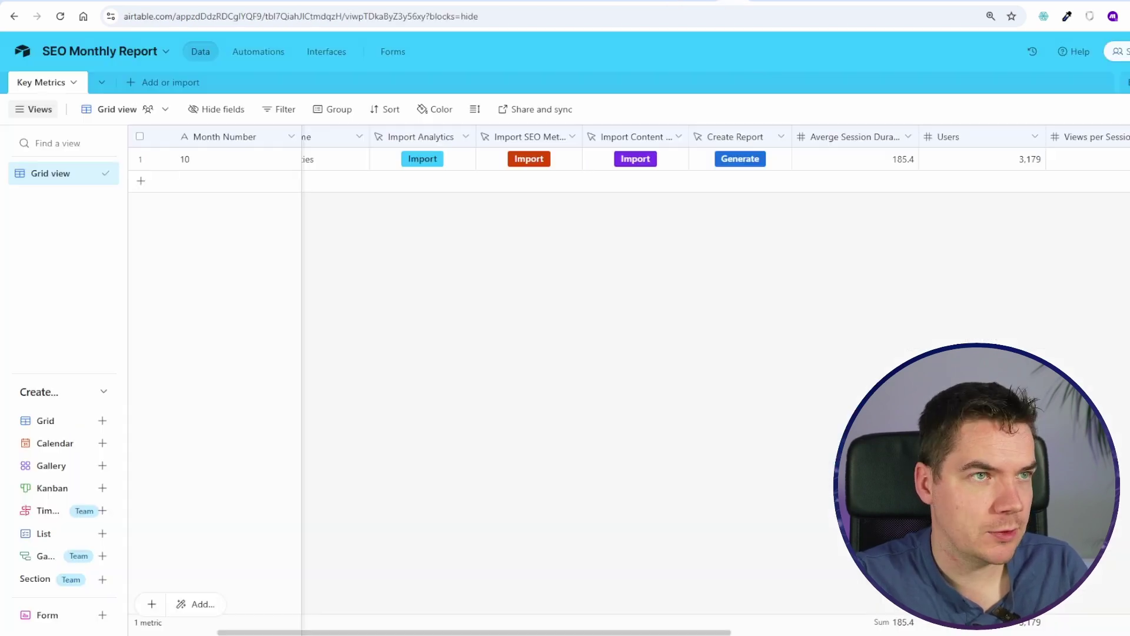
scroll(824, 174, "right", 10)
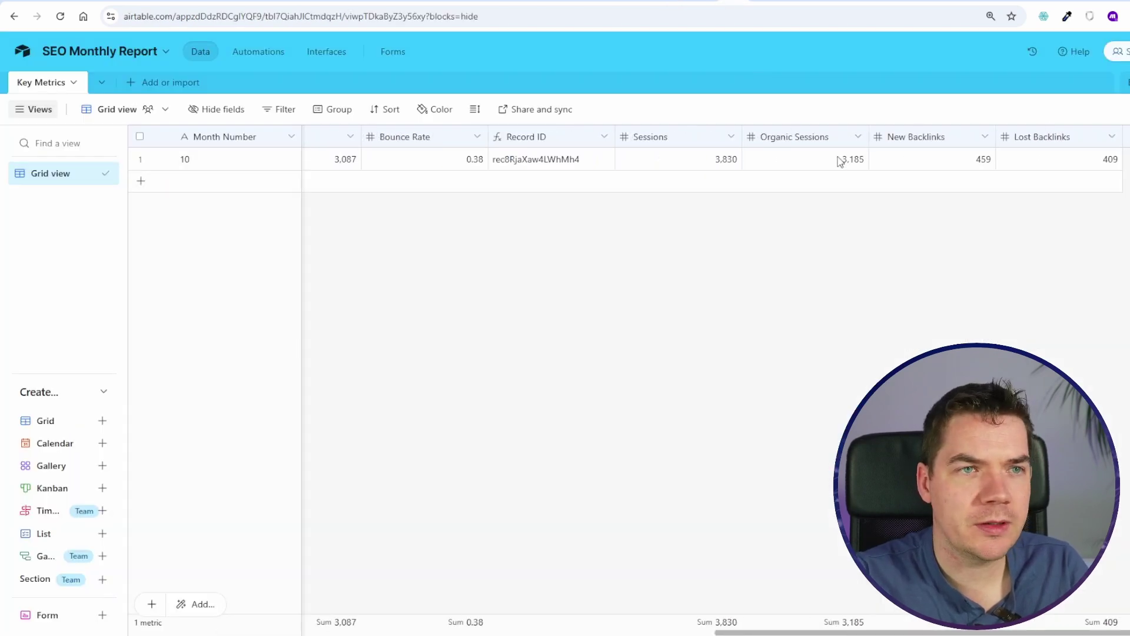
left_click(1125, 136)
type("New Posts")
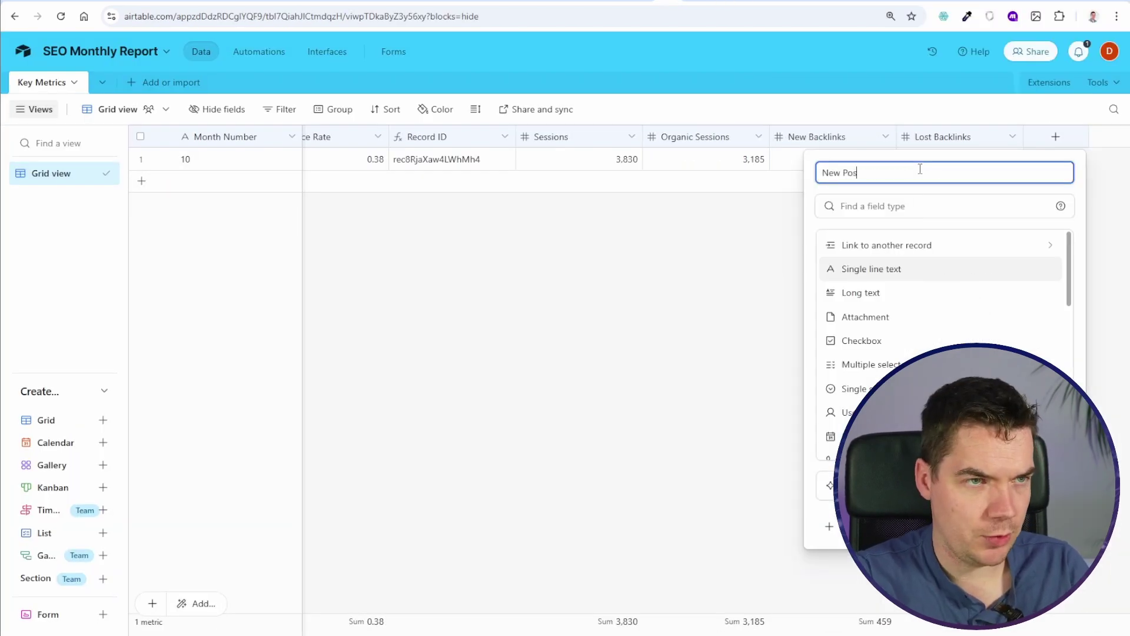
type("numb")
key("Return")
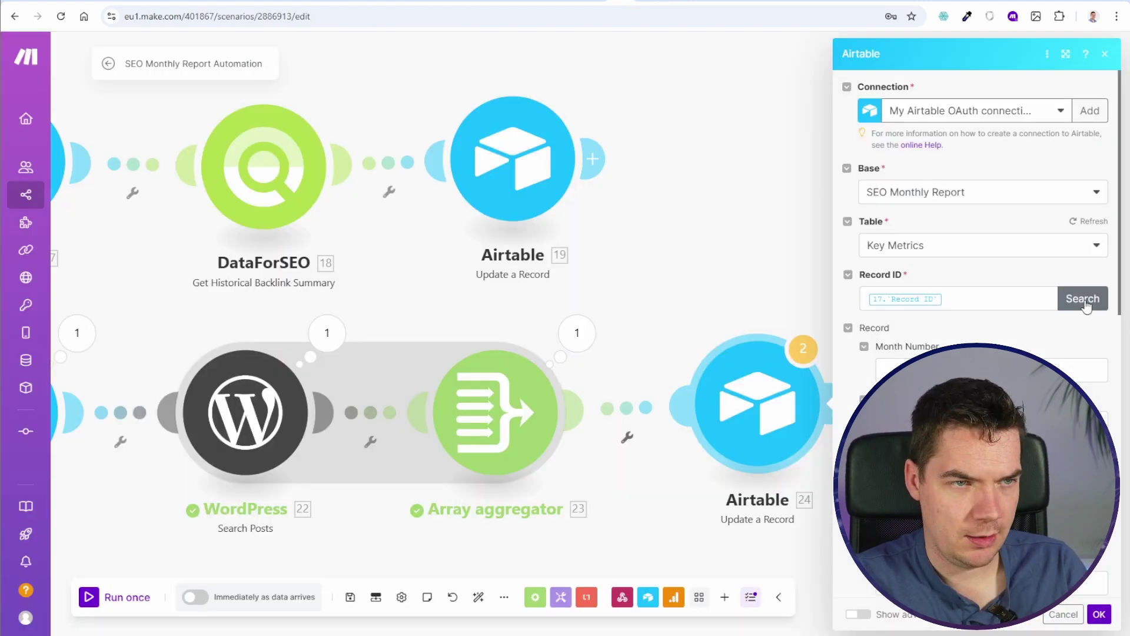
left_click(1083, 298)
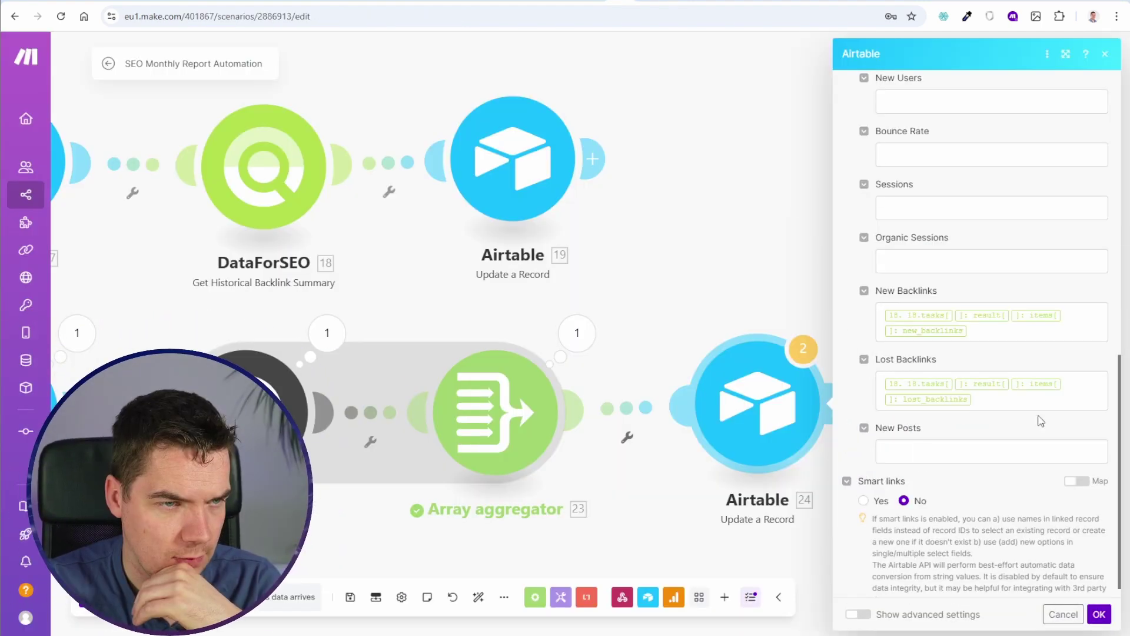
Step: Map the aggregator's __IMTAGGLENGTH__ count into New Posts and confirm
left_click(1031, 386)
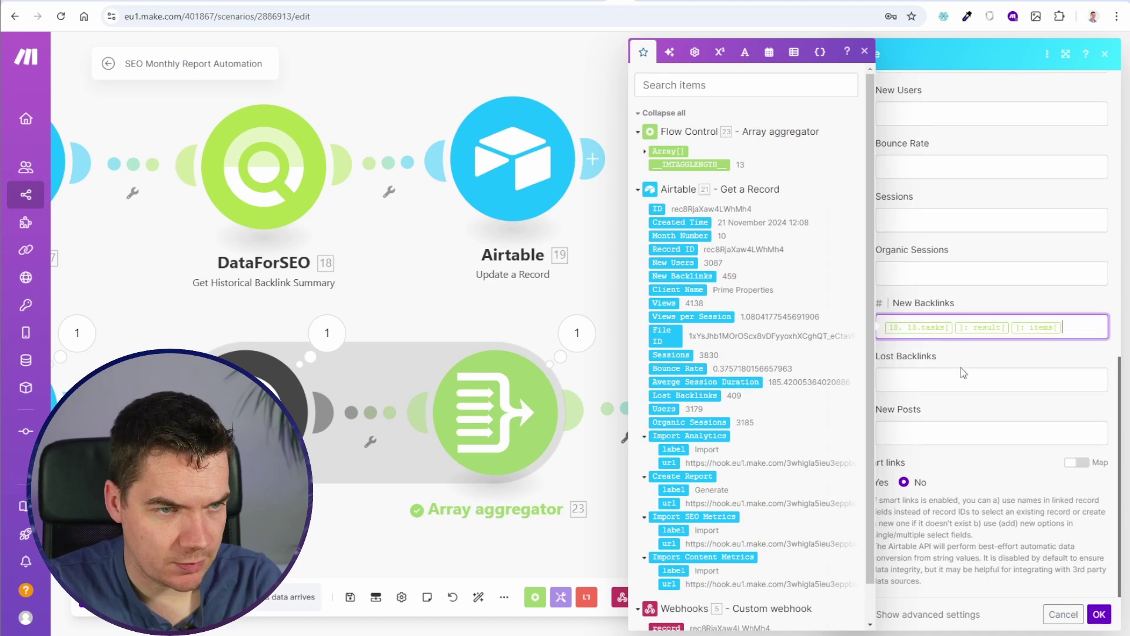
scroll(968, 303, "up", 6)
scroll(968, 304, "down", 6)
left_click(991, 434)
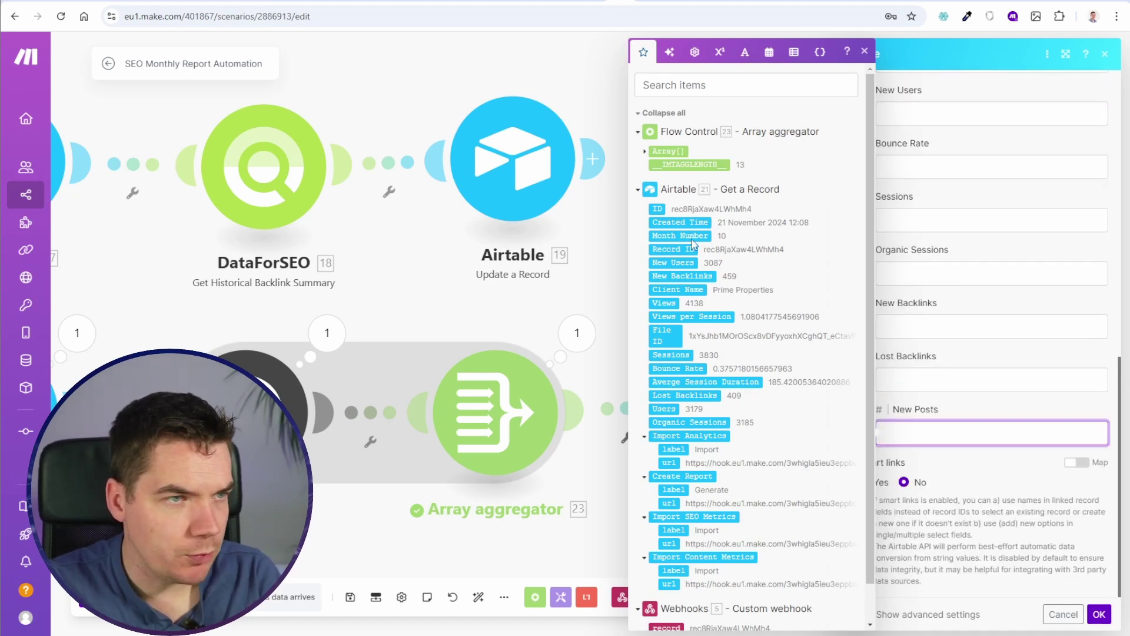
left_click(689, 164)
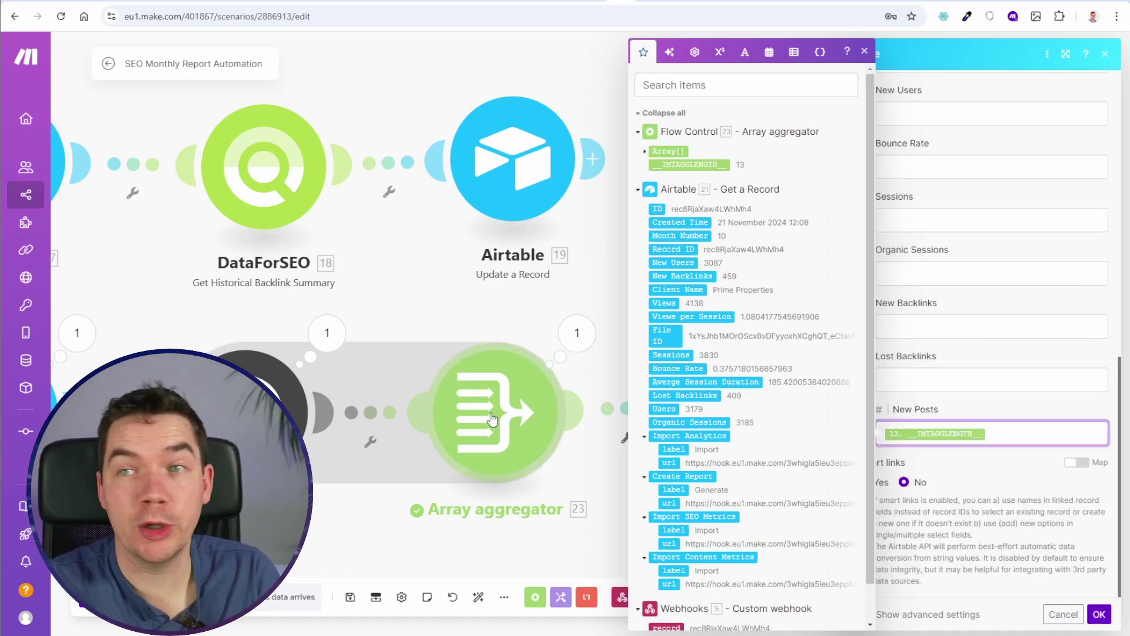
left_click(1099, 614)
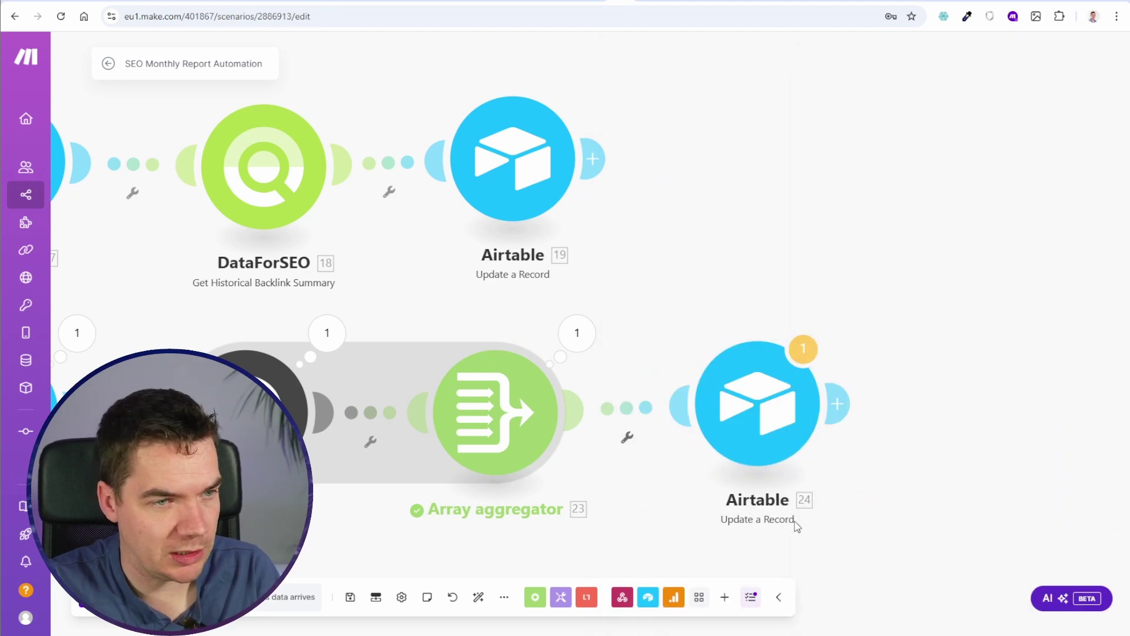
Step: Map module 21's record ID into Airtable update 24's Record ID field
scroll(836, 509, "down", 2)
scroll(857, 503, "down", 3)
left_click(643, 309)
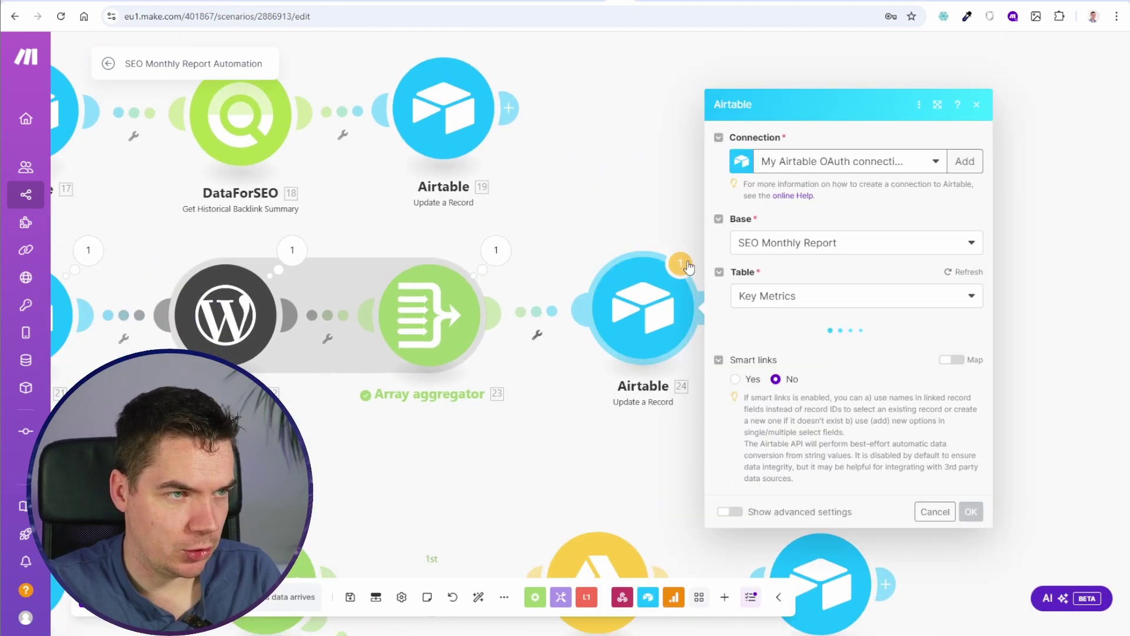
scroll(837, 285, "down", 2)
left_click(830, 169)
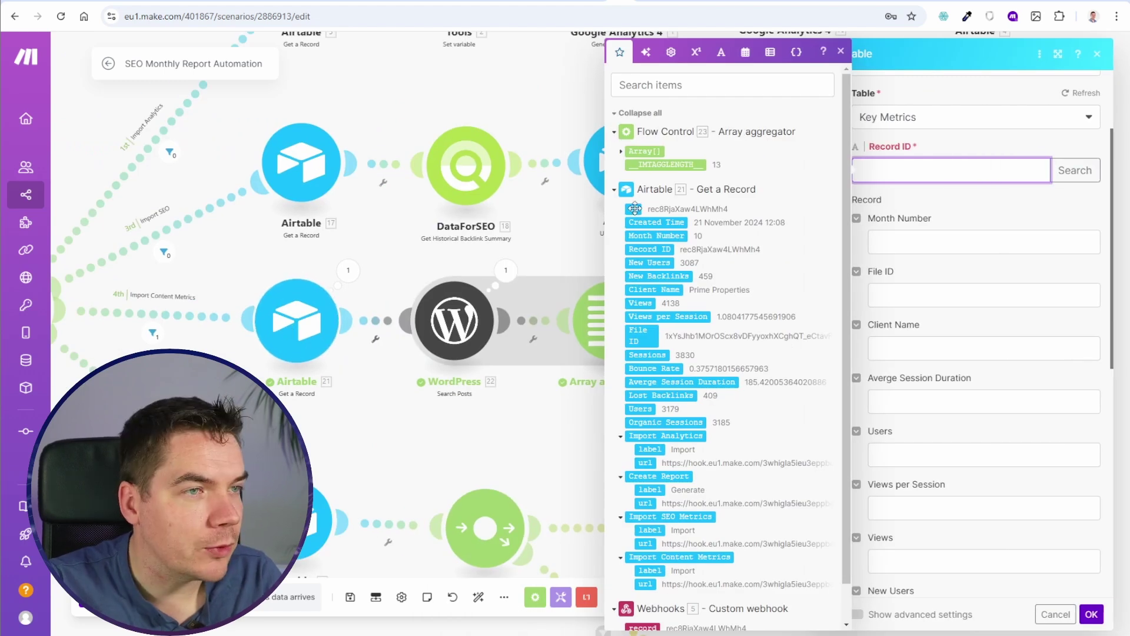
left_click(633, 208)
left_click(1052, 621)
right_click(282, 329)
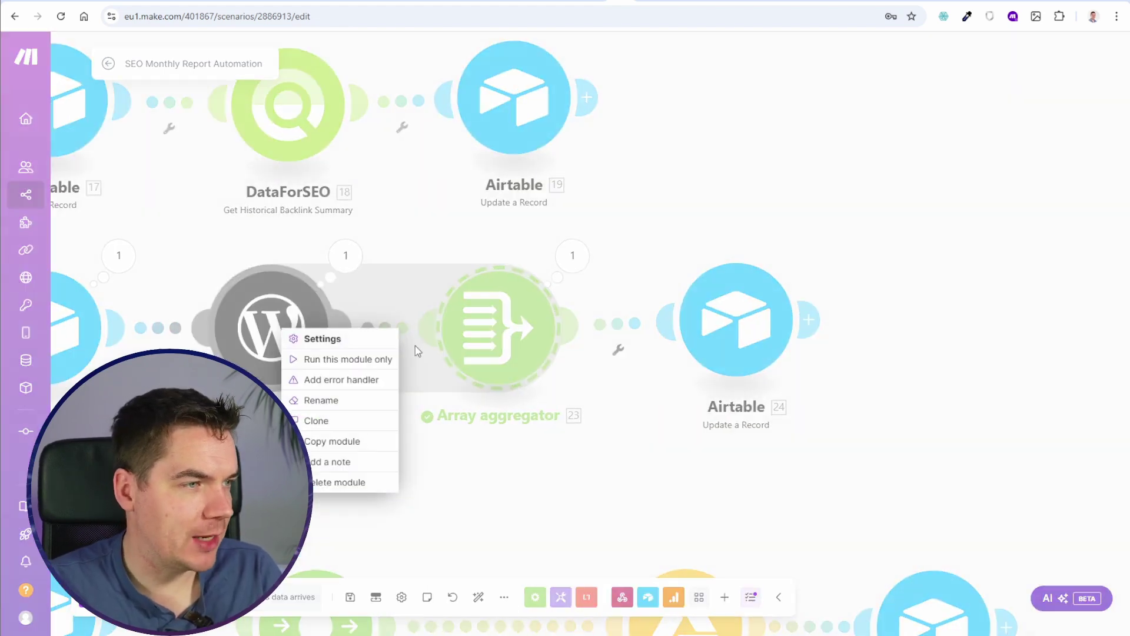
Step: Copy and paste the WordPress and aggregator modules, inspect the copy, then delete it
left_click_drag(590, 499, 152, 223)
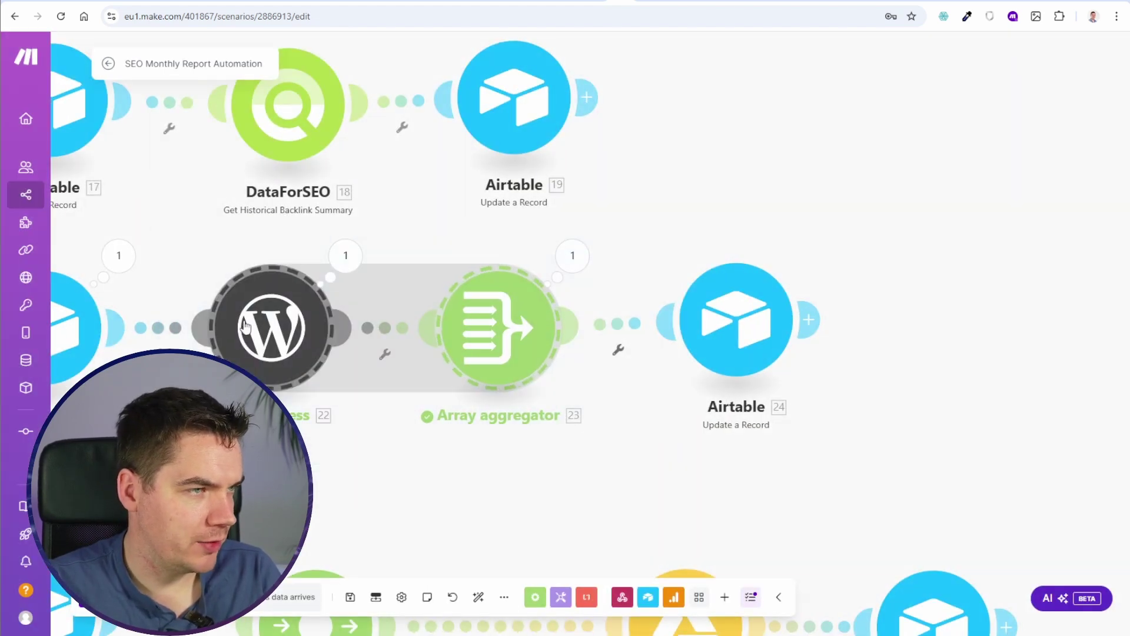
right_click(253, 315)
left_click(302, 322)
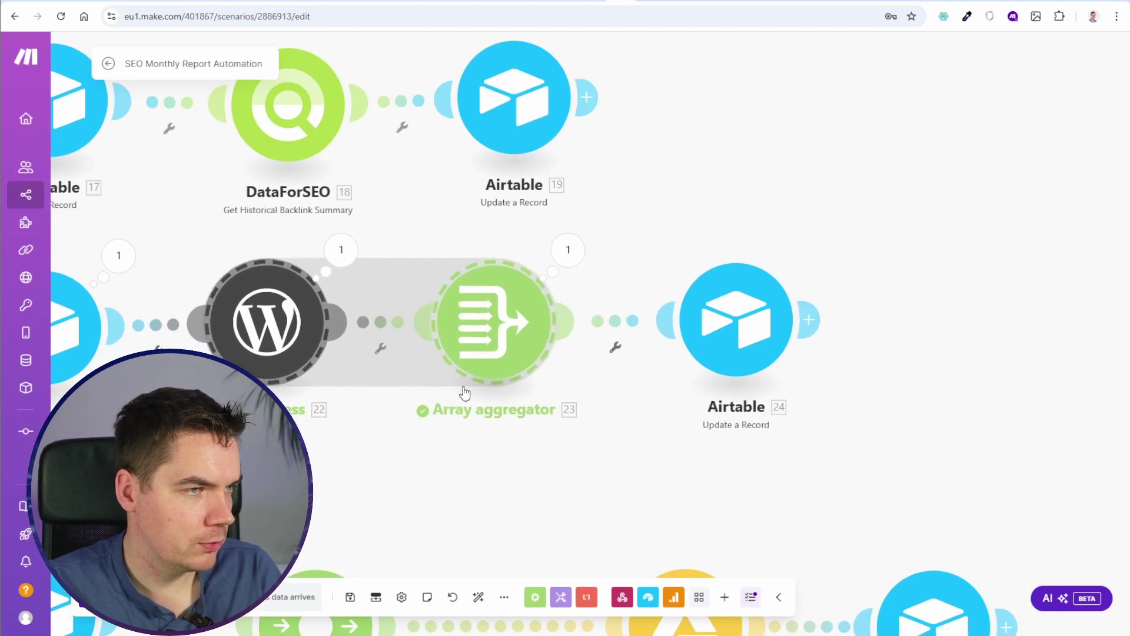
left_click_drag(928, 305, 794, 324)
right_click(794, 323)
left_click(855, 358)
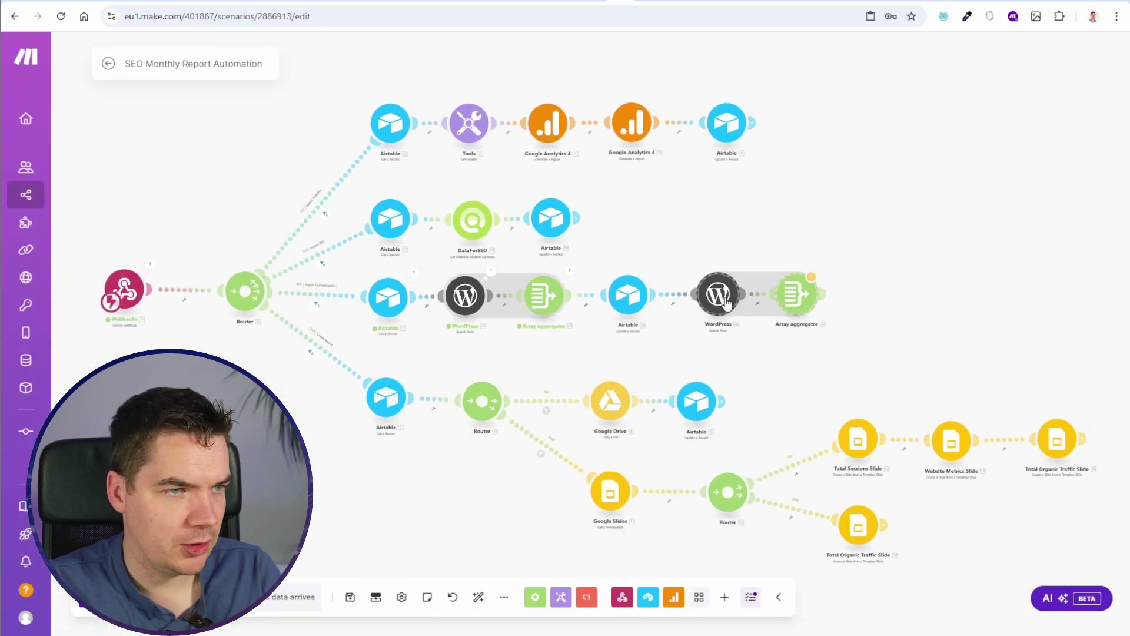
left_click(718, 294)
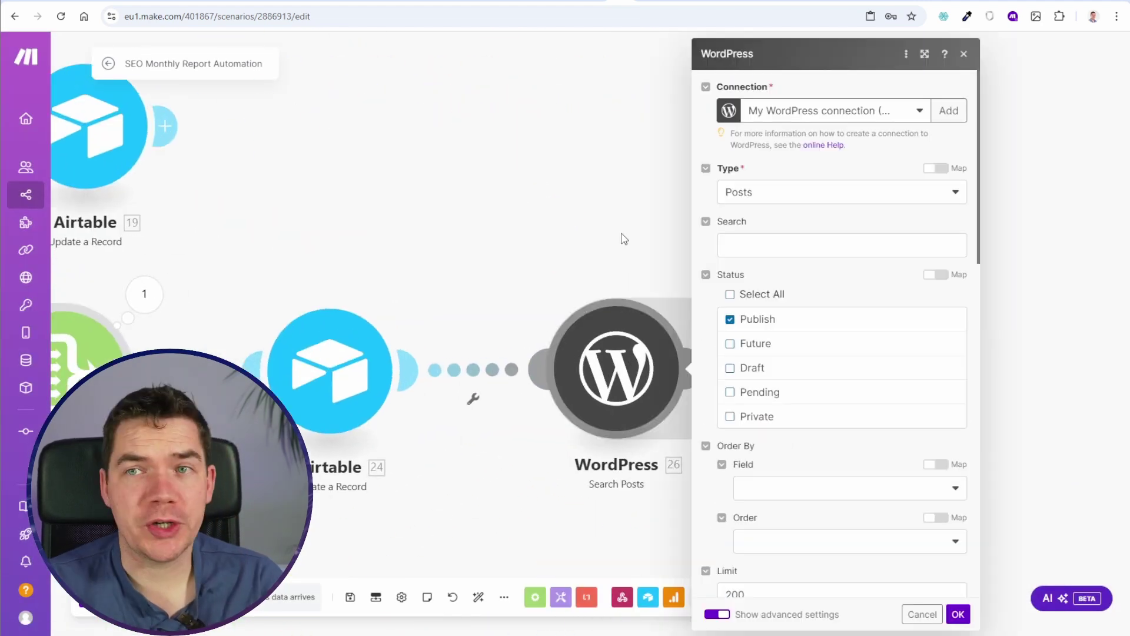
scroll(801, 374, "down", 2)
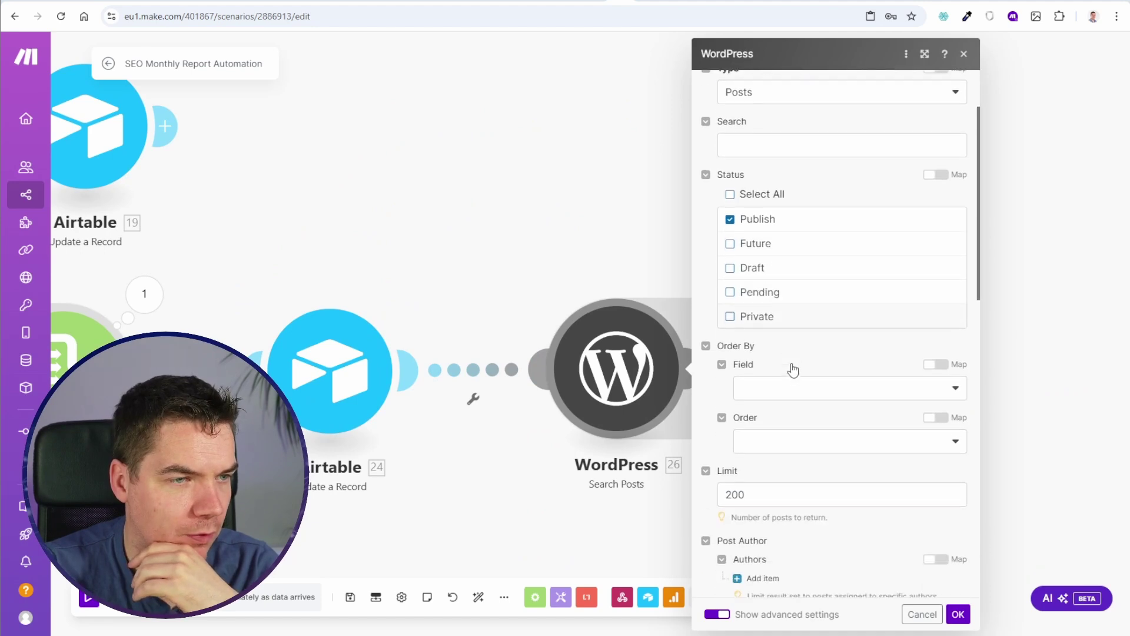
scroll(783, 365, "up", 1)
scroll(774, 360, "down", 1)
left_click(522, 360)
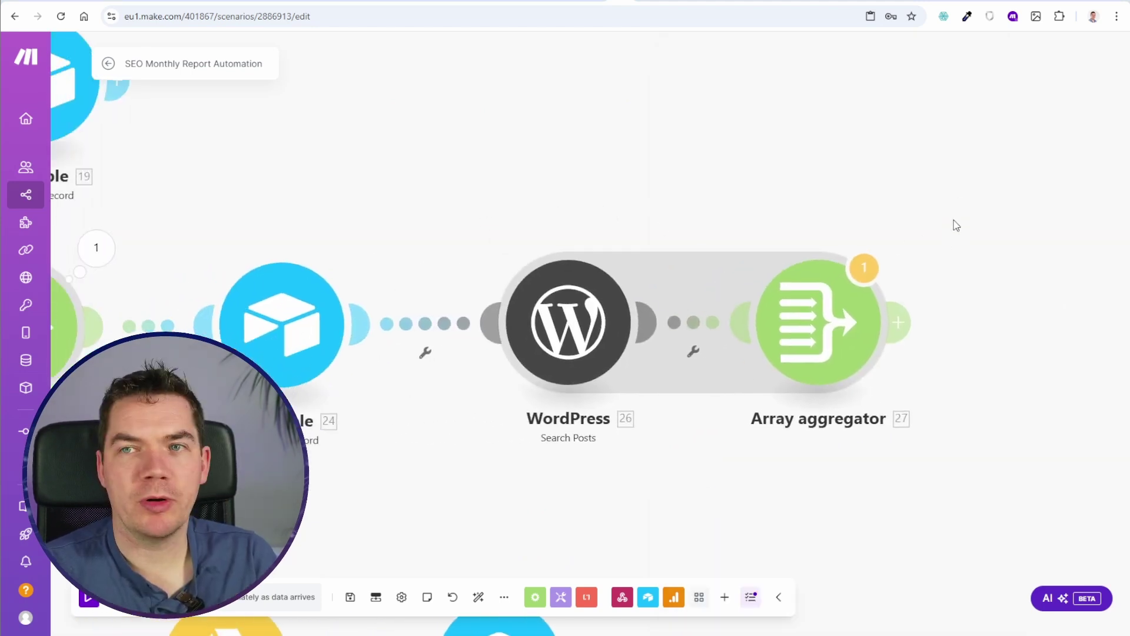
key("Delete")
Step: Add a WordPress Make an API Call module after Airtable 24 and open a new browser tab
left_click(362, 323)
left_click(677, 428)
scroll(729, 335, "down", 2)
key("Escape")
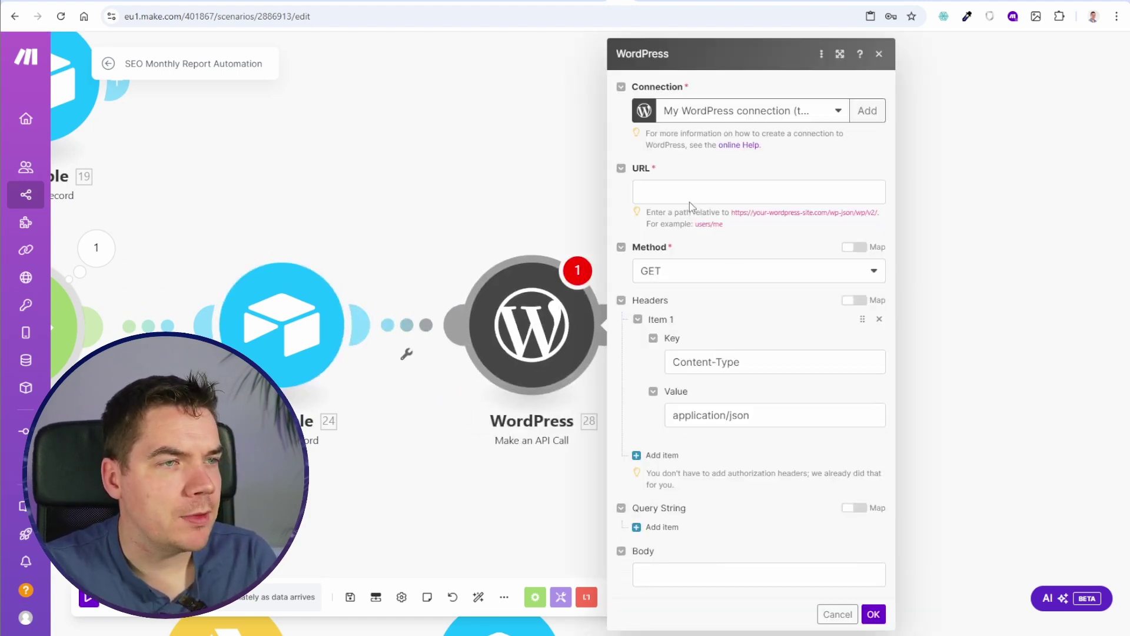
key("ctrl+t")
Step: Ask ChatGPT for a curl request fetching WordPress posts for a specified date range
type("wordpress api docu")
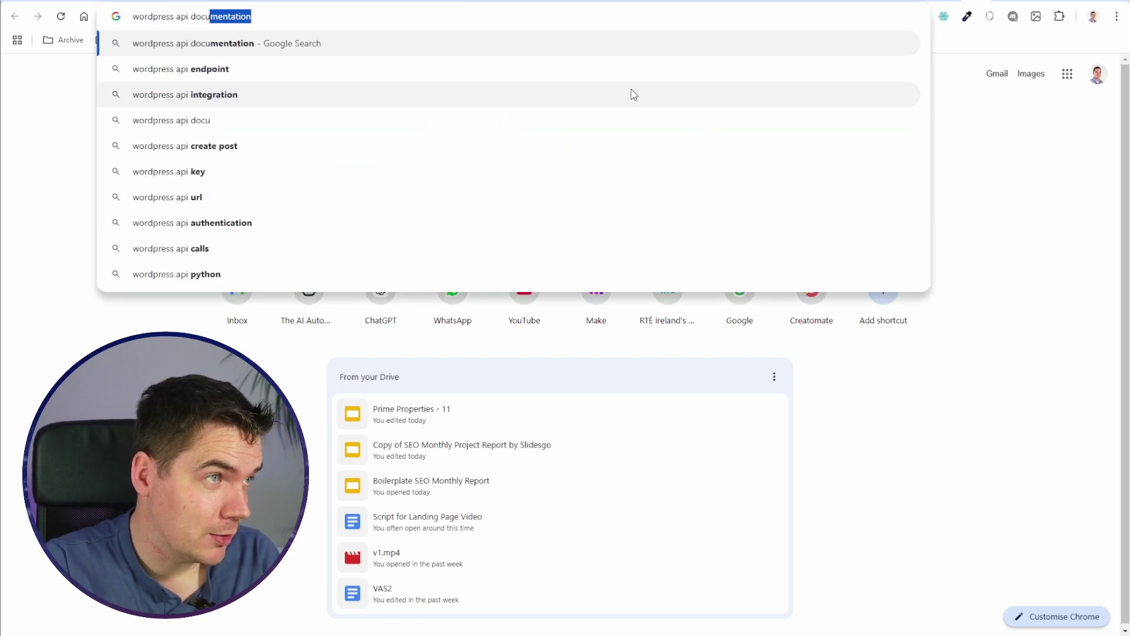
key("Return")
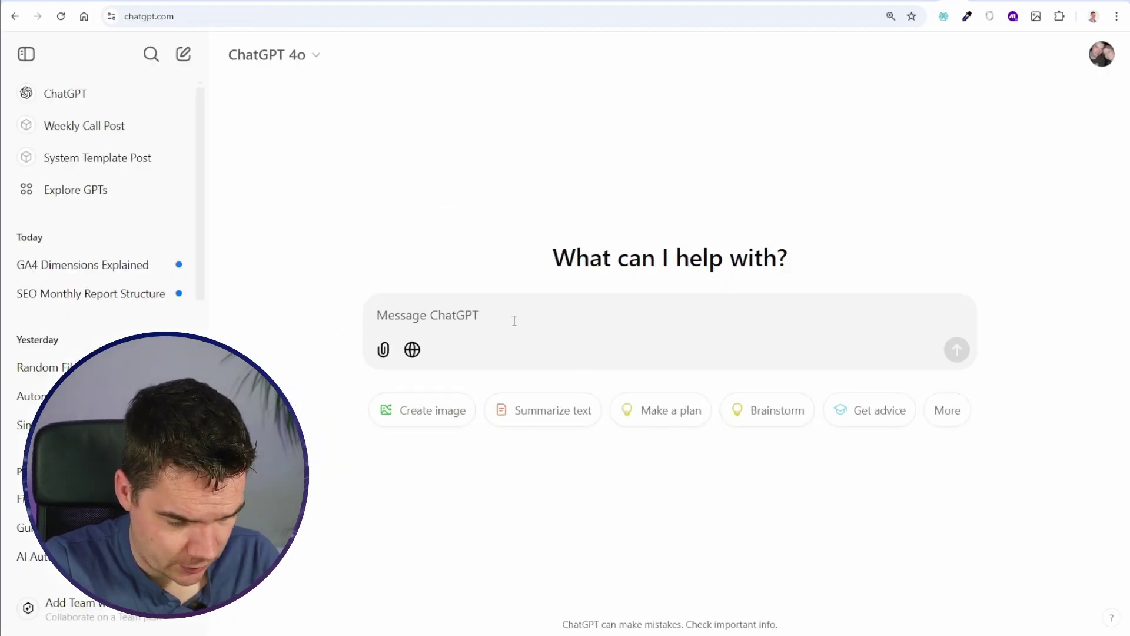
type("give me the curl request to fetch all updated posts")
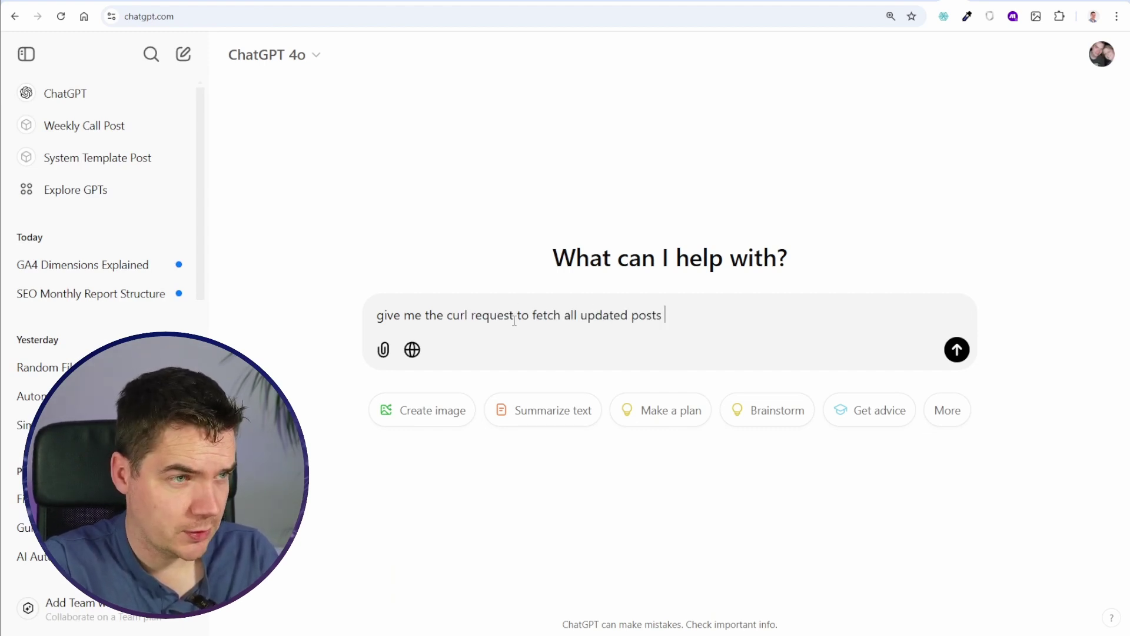
type("from wordpress where the published")
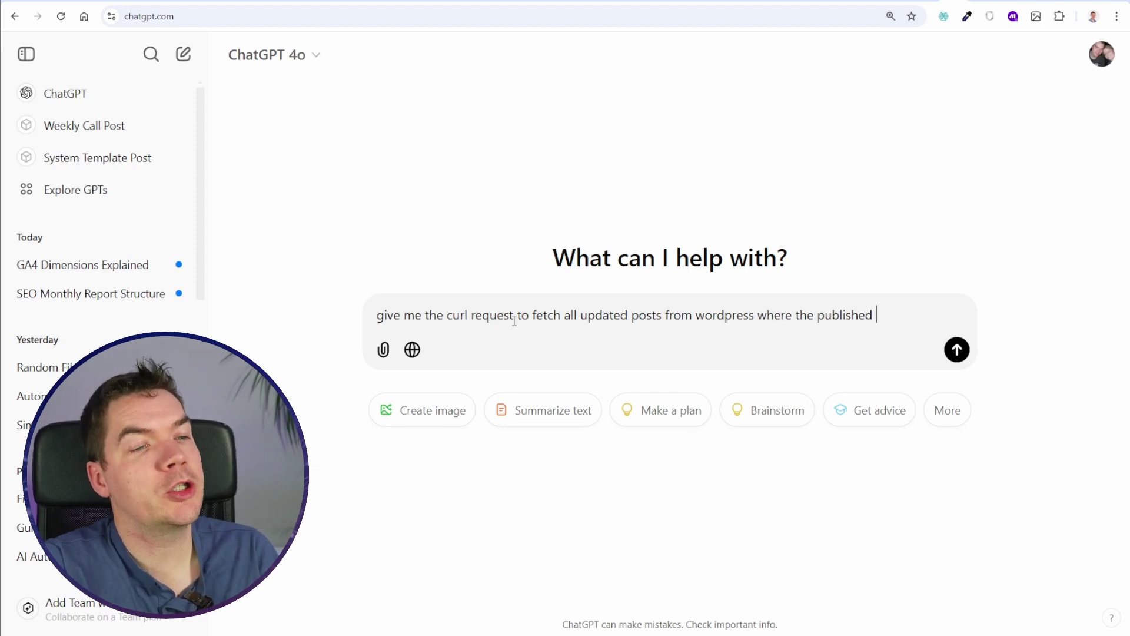
type("a ")
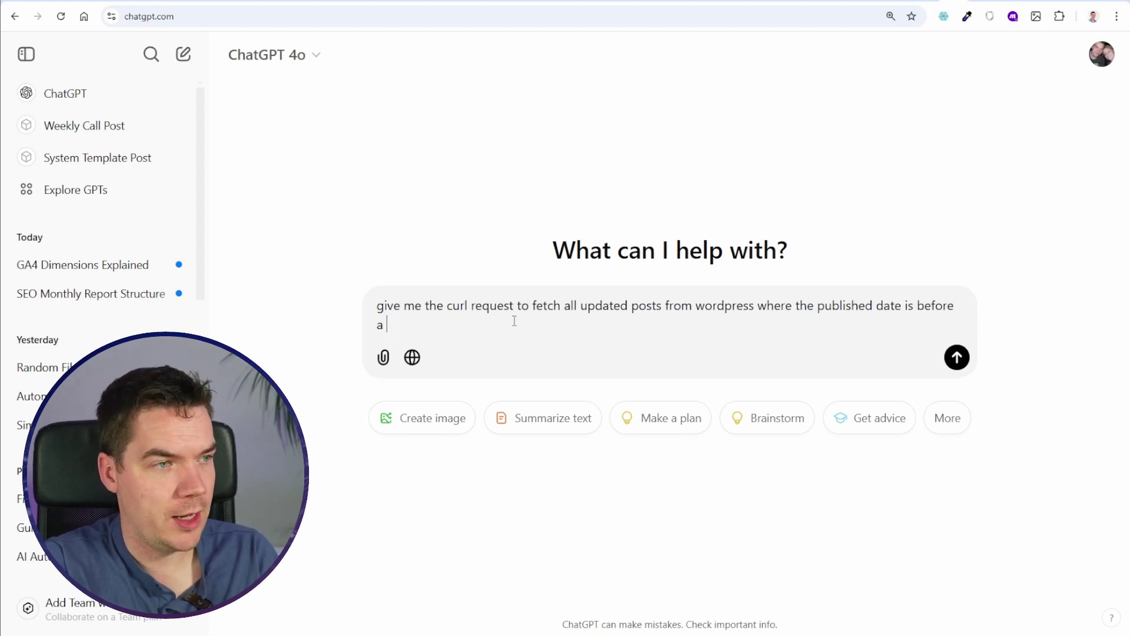
type("specified date")
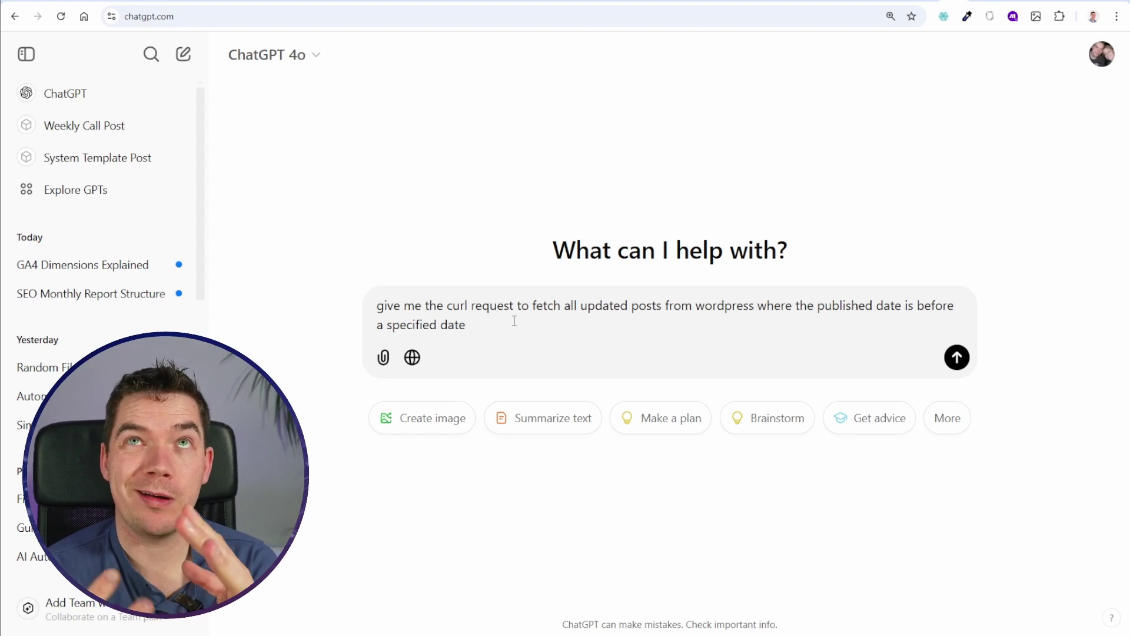
key("Return")
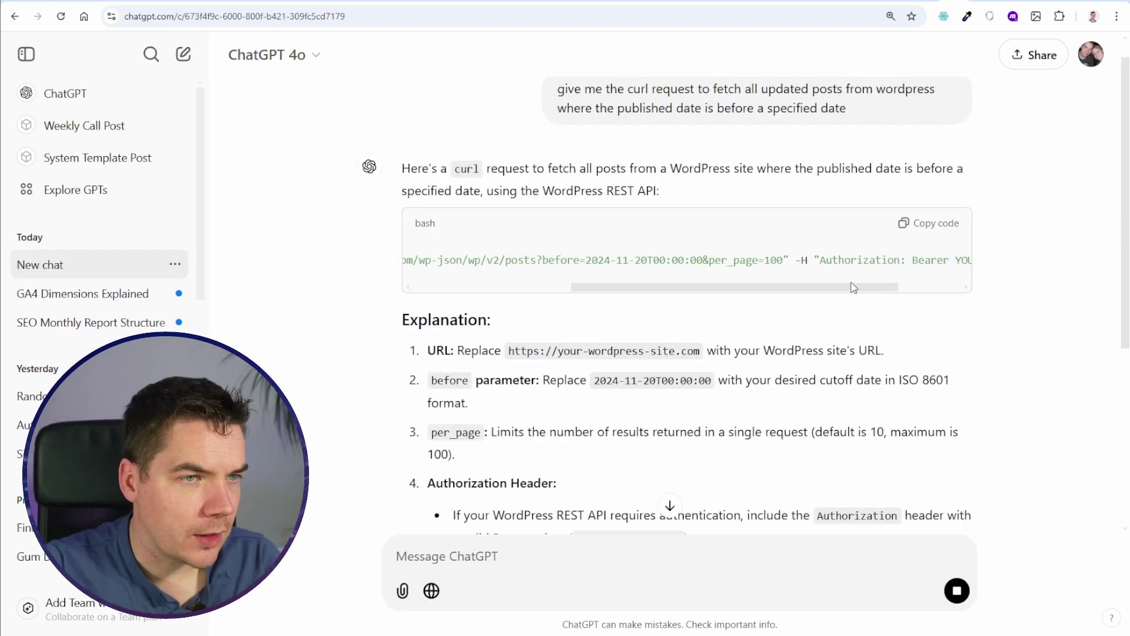
Step: Clarify: posts updated during that month only, excluding posts created in it
scroll(818, 281, "right", 5)
scroll(677, 353, "down", 10)
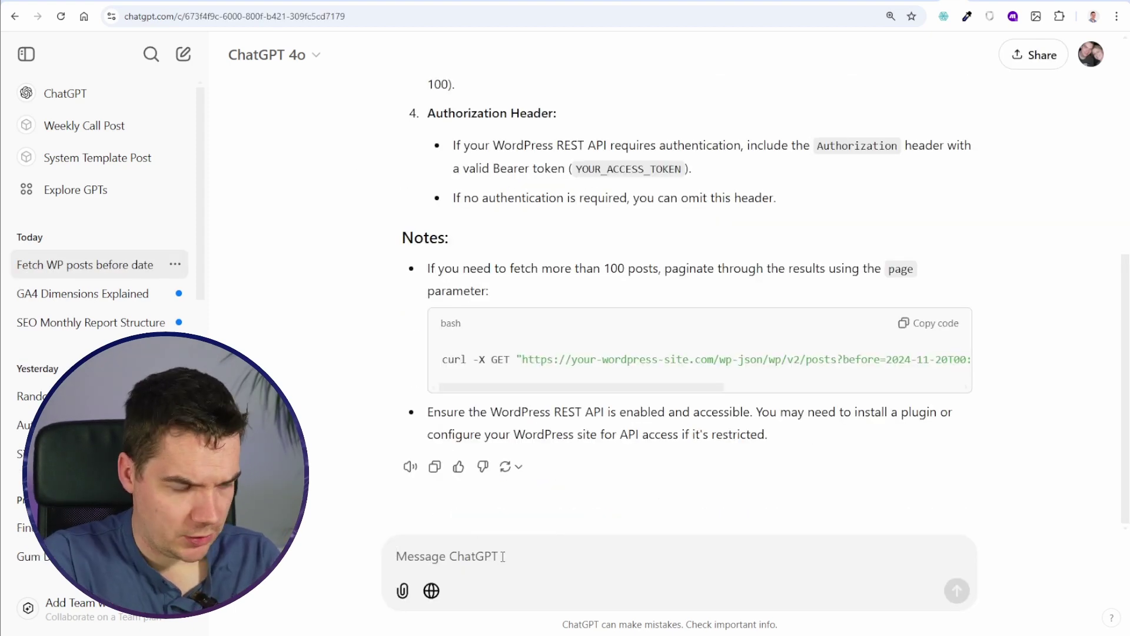
key("ctrl+v")
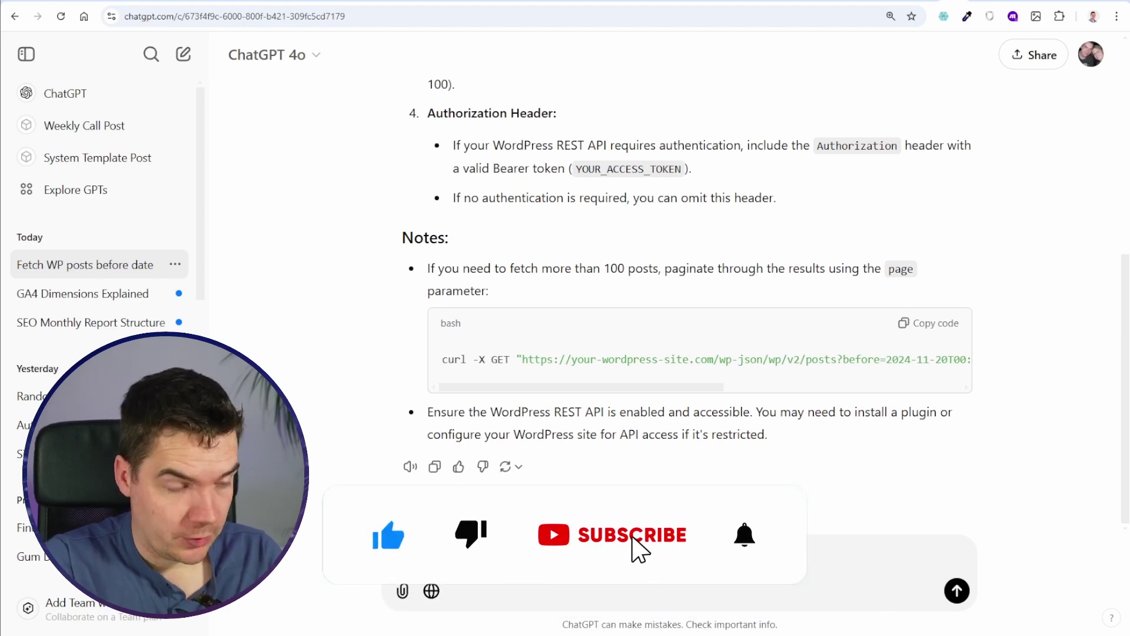
type("were updaed during that month")
key("shift+Return")
key("shift+Return")
type("this query should")
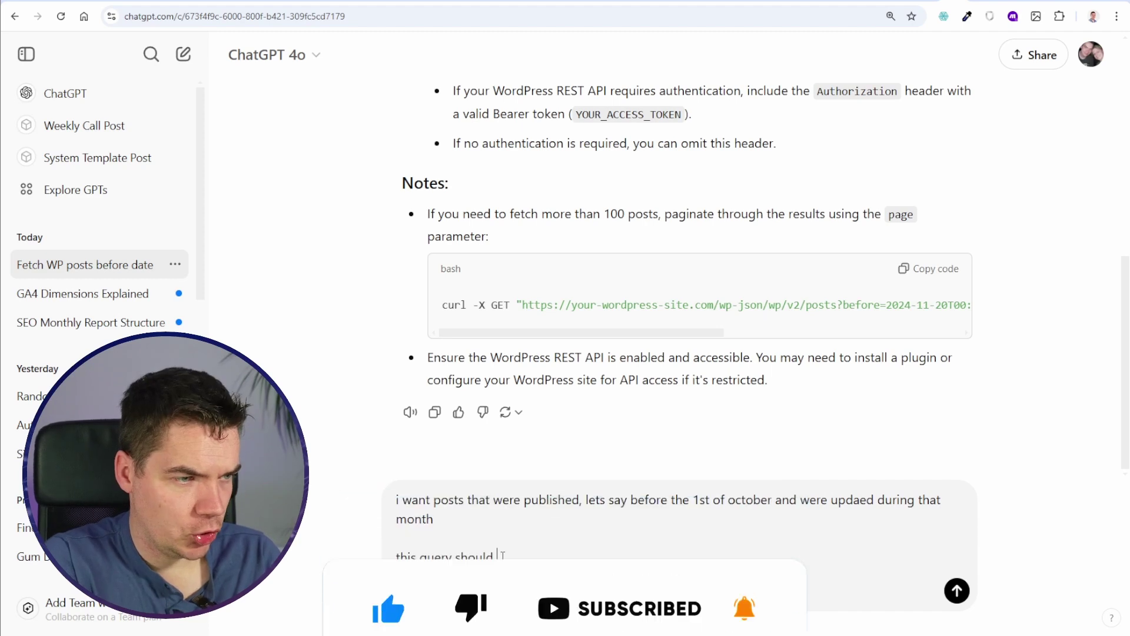
type("n't return posts that were")
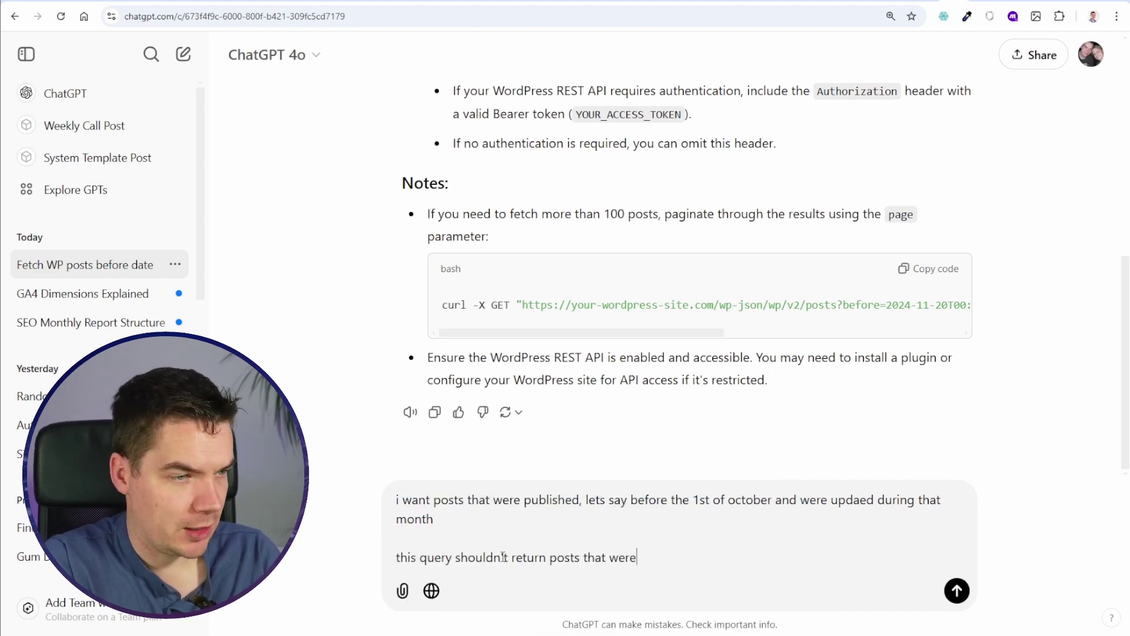
type("ted during the month")
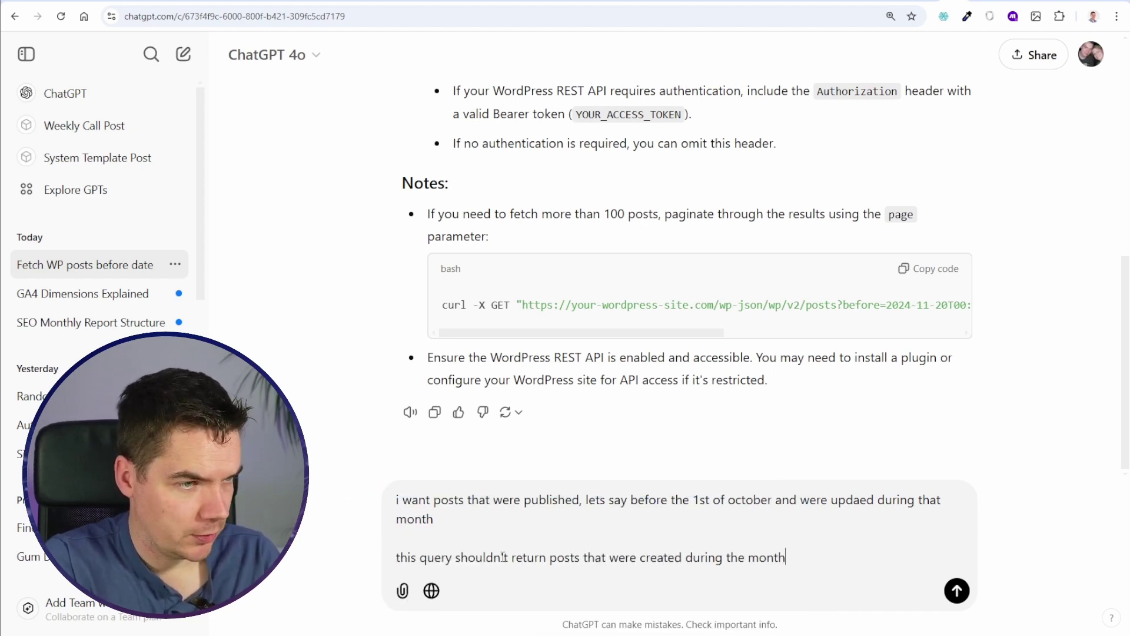
key("Return")
Step: Select the request URL in ChatGPT's answer
scroll(731, 377, "right", 10)
double_click(731, 374)
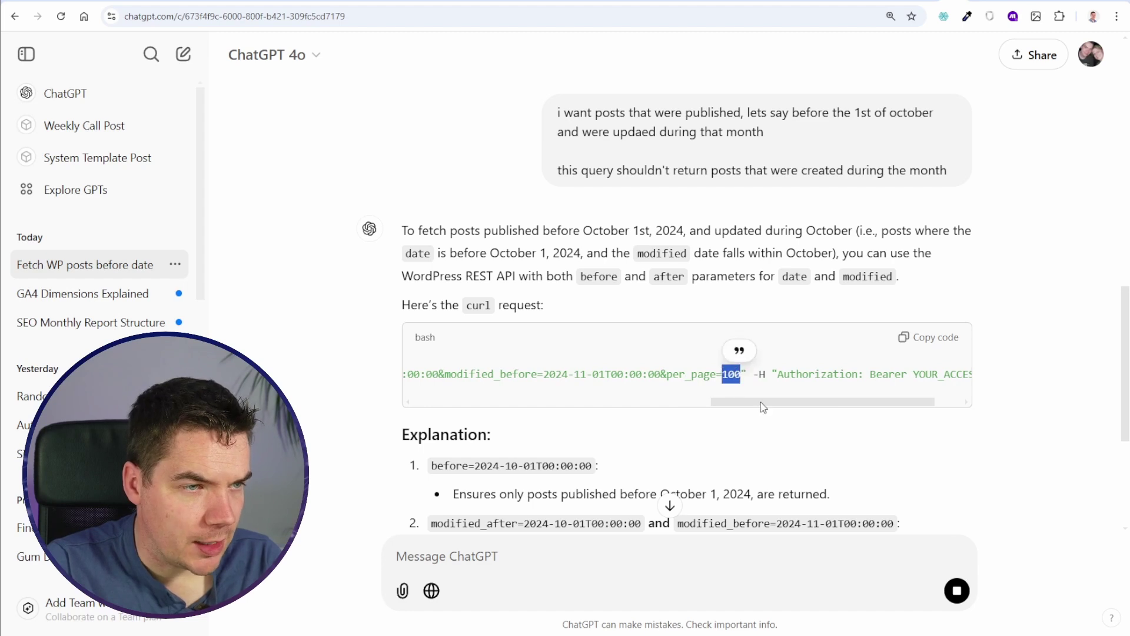
left_click_drag(913, 375, 496, 374)
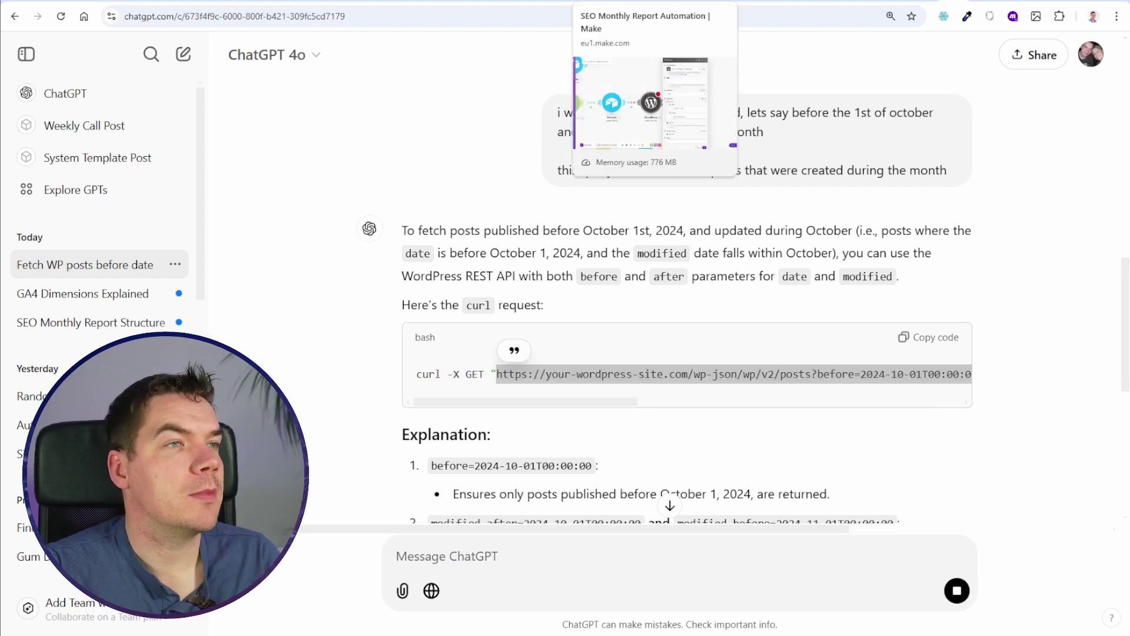
Step: Paste ChatGPT's request URL into the WordPress API call's URL field
left_click(590, 1)
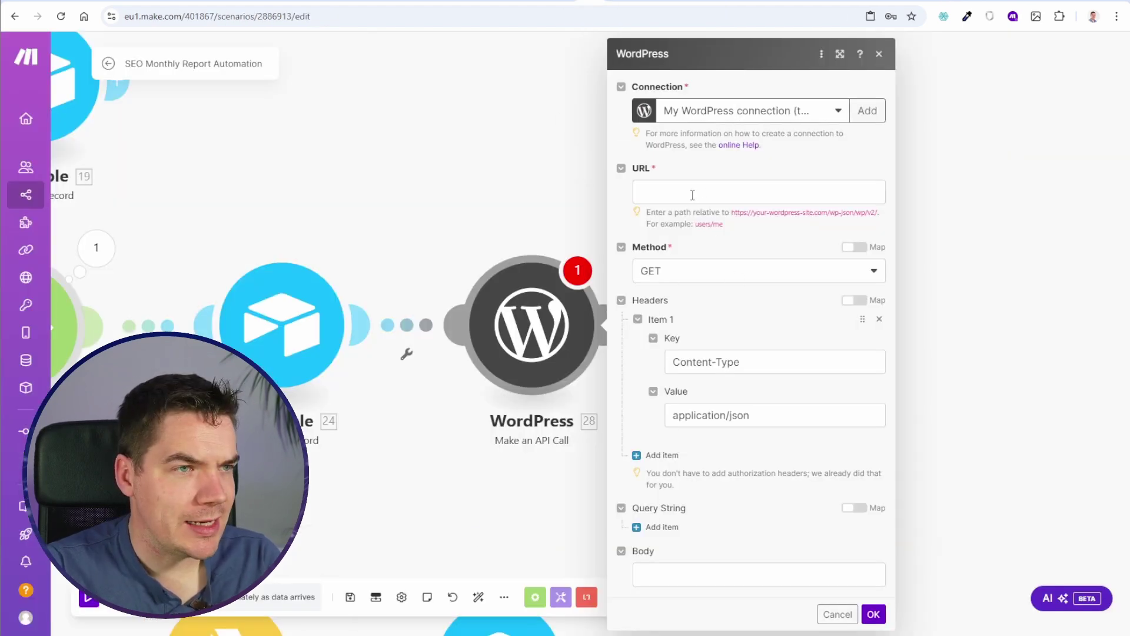
left_click(692, 196)
left_click(951, 1)
left_click(445, 375)
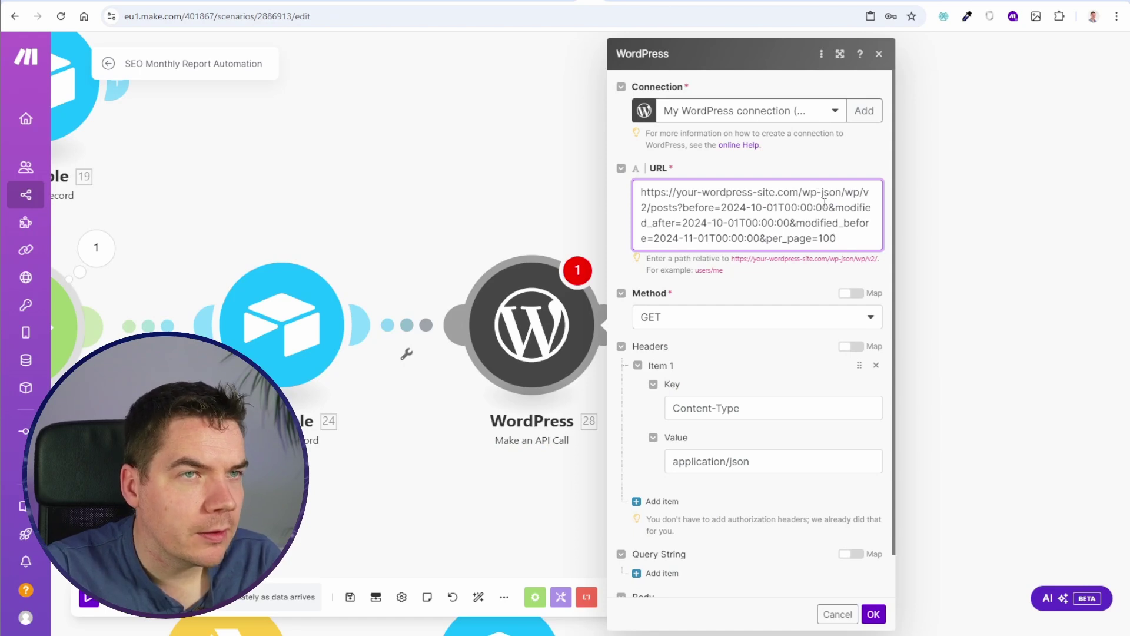
Step: Edit the URL's dates: before to 2024-09-01, and adjust the modified_after and modified_before dates
left_click(747, 209)
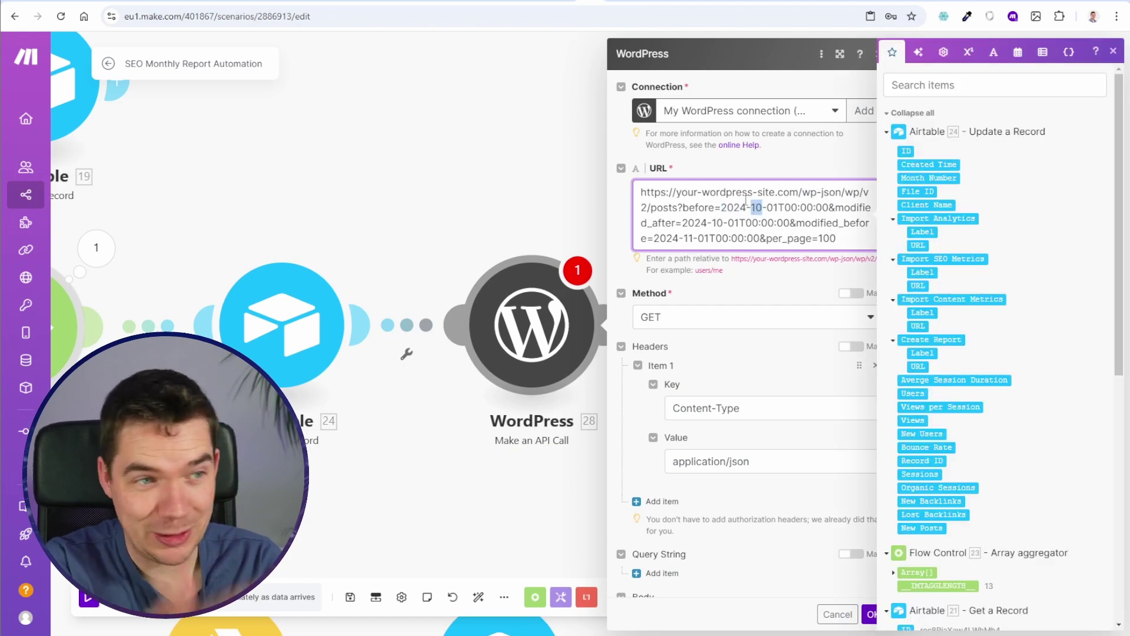
type("09")
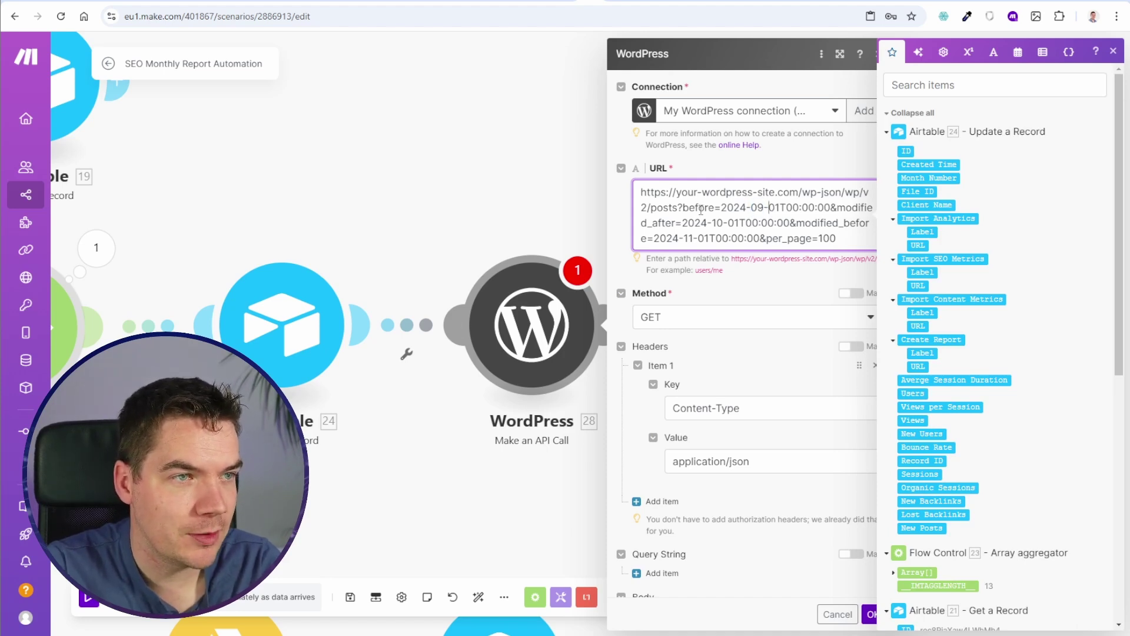
left_click_drag(684, 207, 777, 208)
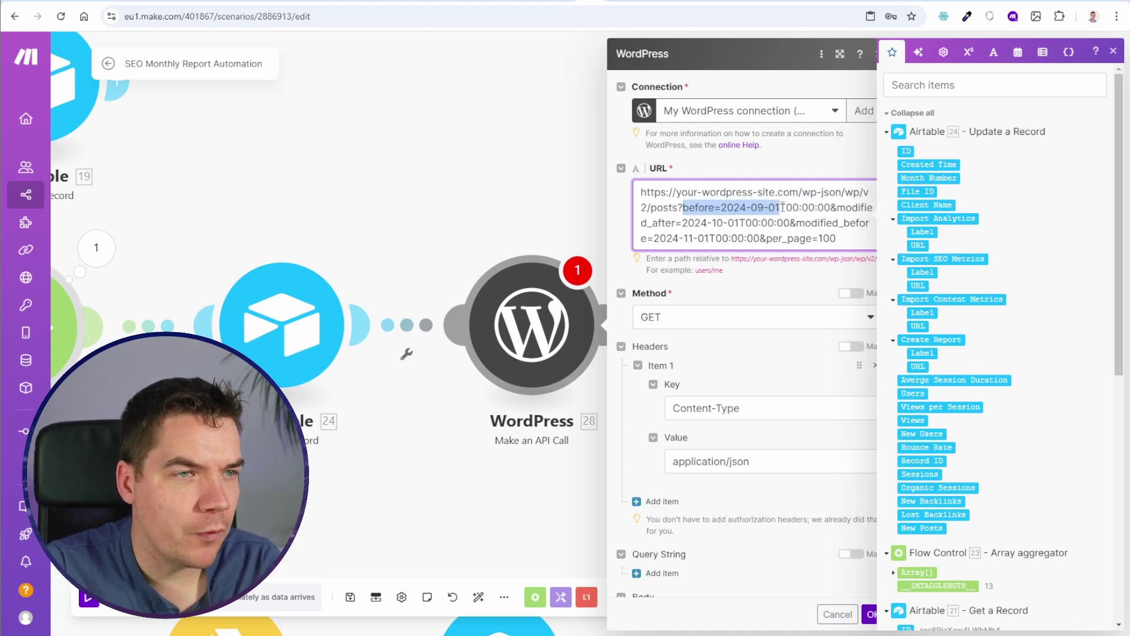
left_click(847, 208)
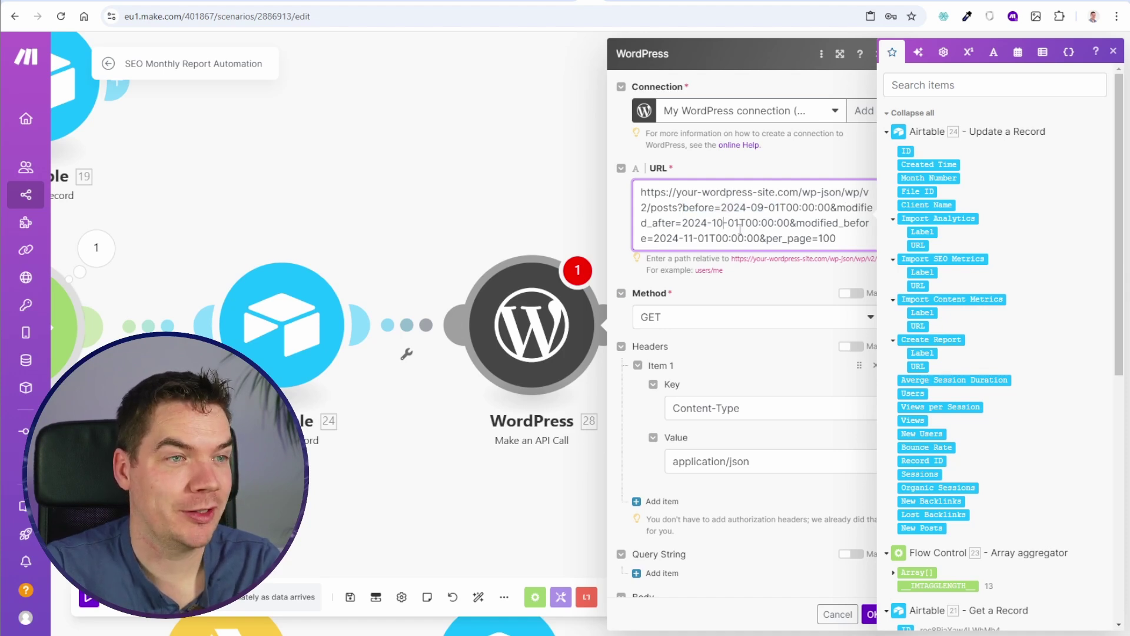
key("BackSpace")
key("BackSpace")
type("30")
key("BackSpace")
key("Right")
key("Right")
key("Right")
key("BackSpace")
type("8")
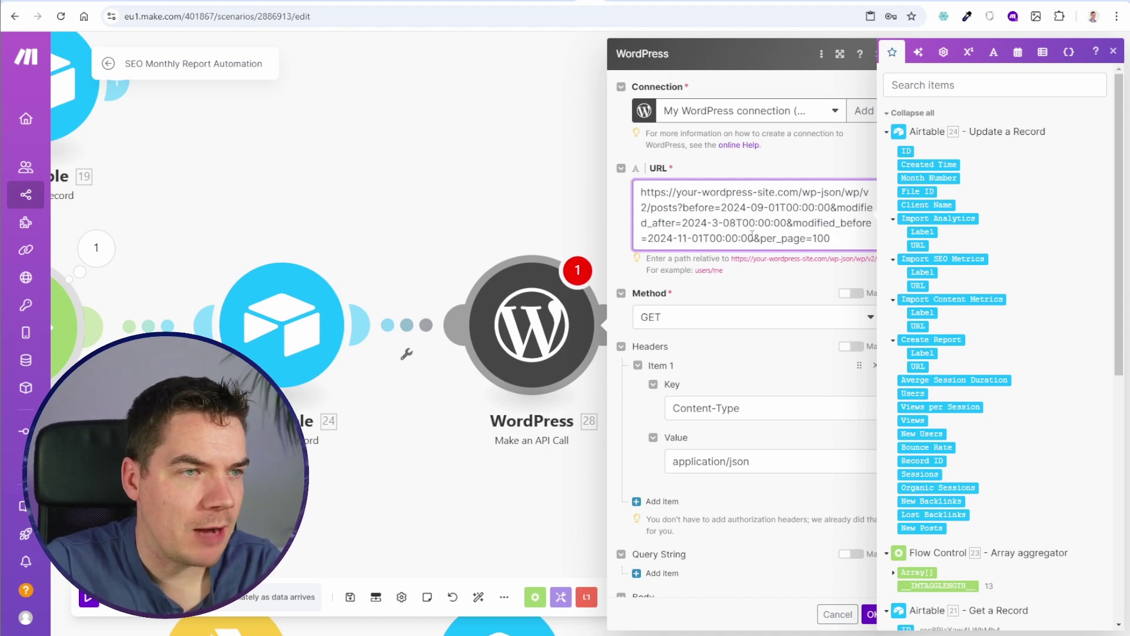
left_click(685, 238)
key("BackSpace")
type("0")
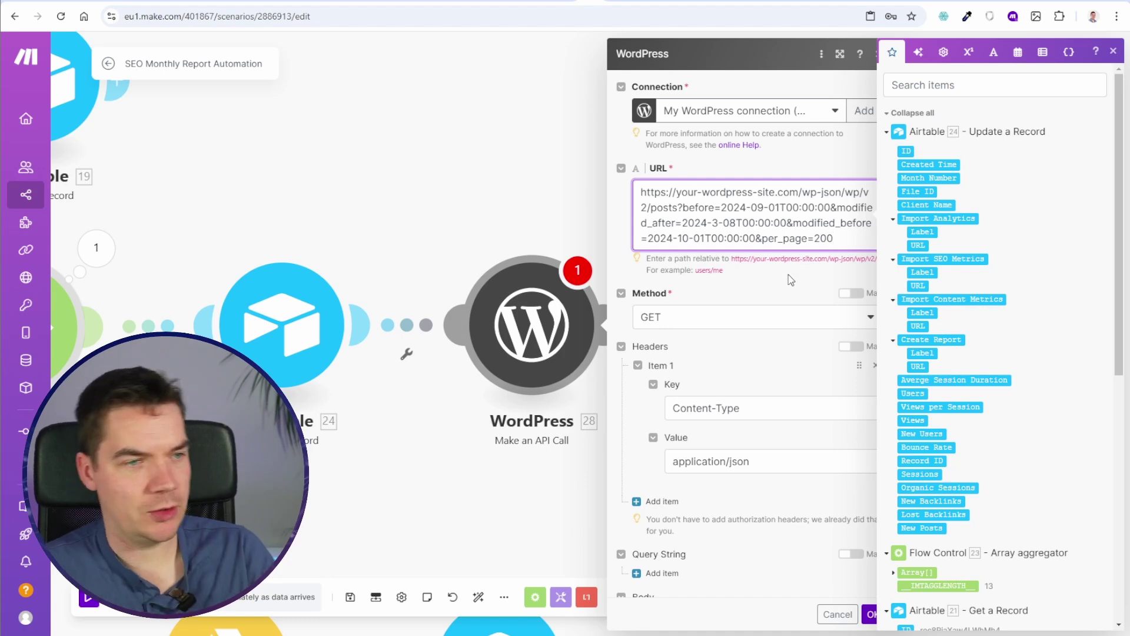
Step: Run only the WordPress module as a test, then save the scenario
left_click(790, 278)
scroll(777, 347, "down", 1)
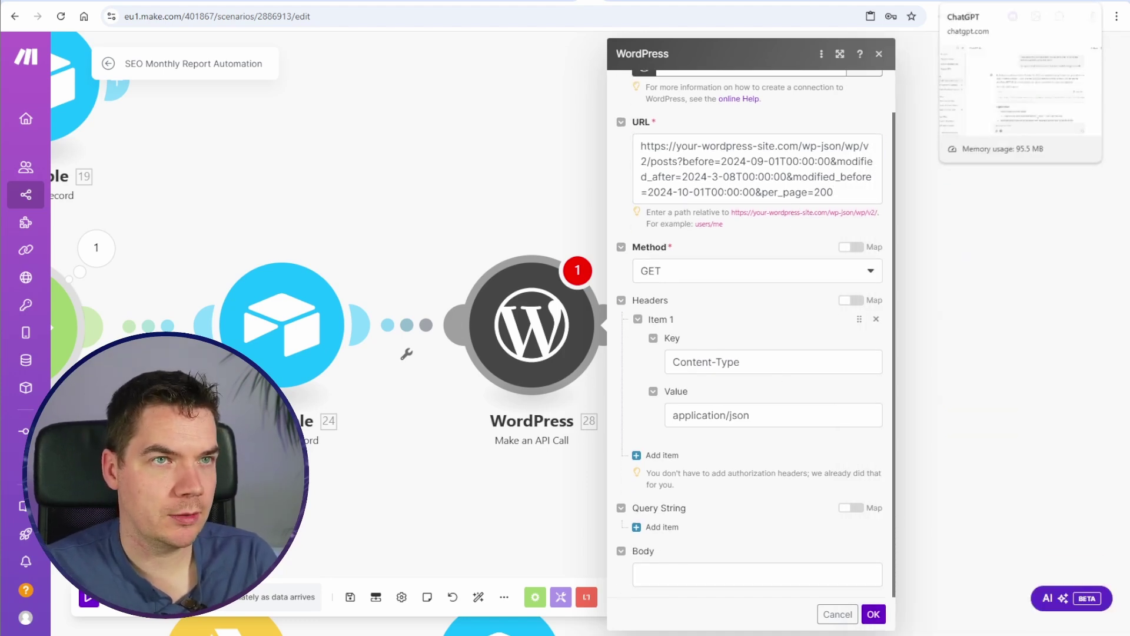
right_click(546, 311)
left_click(610, 339)
scroll(811, 262, "down", 5)
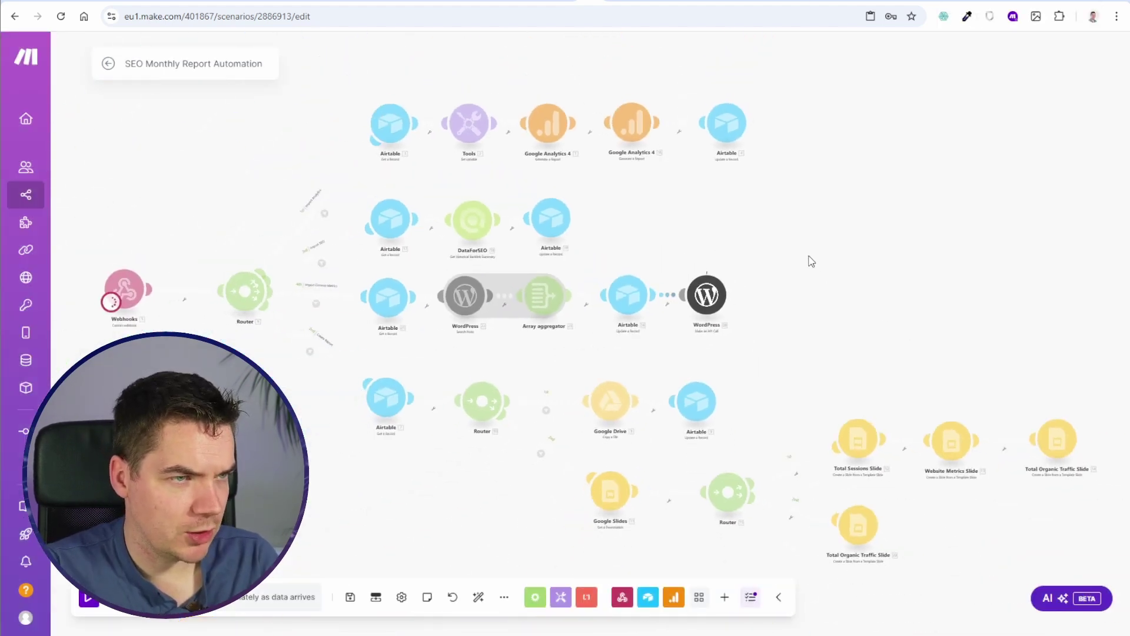
scroll(698, 318, "up", 5)
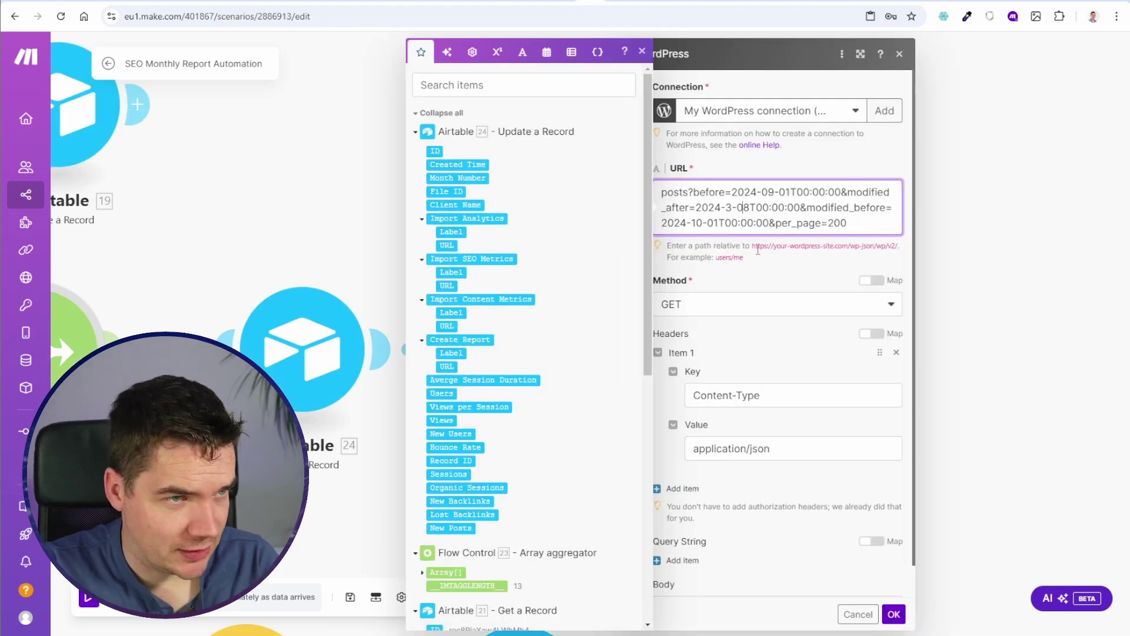
triple_click(758, 250)
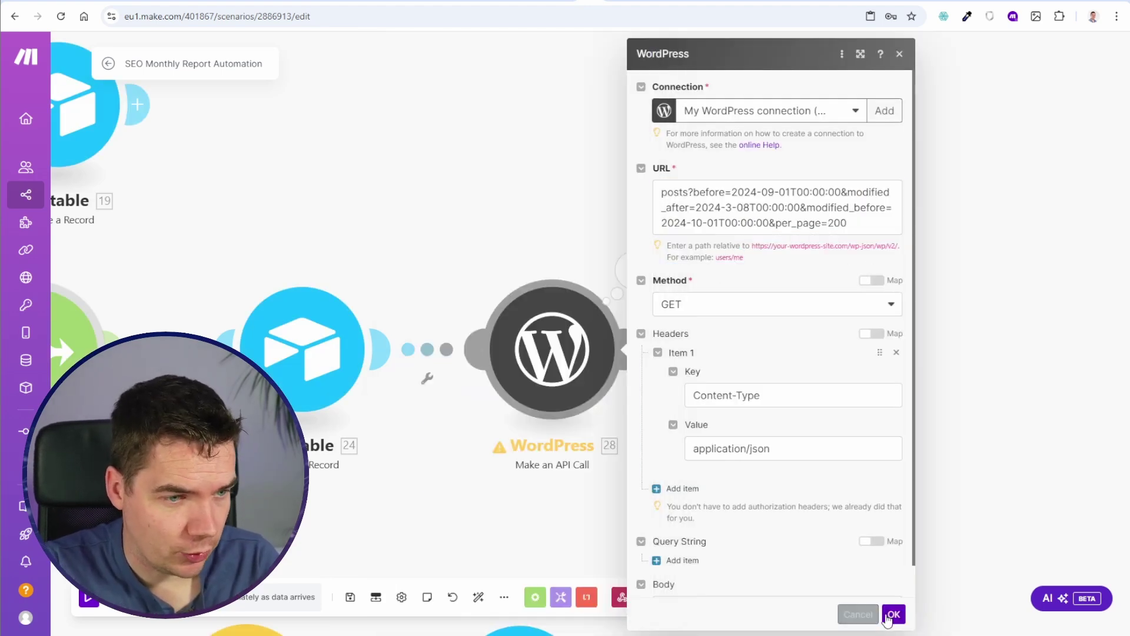
left_click(893, 614)
left_click(349, 597)
Step: Look up the 'before' parameter in the WordPress posts API reference
scroll(797, 308, "down", 5)
scroll(798, 309, "up", 5)
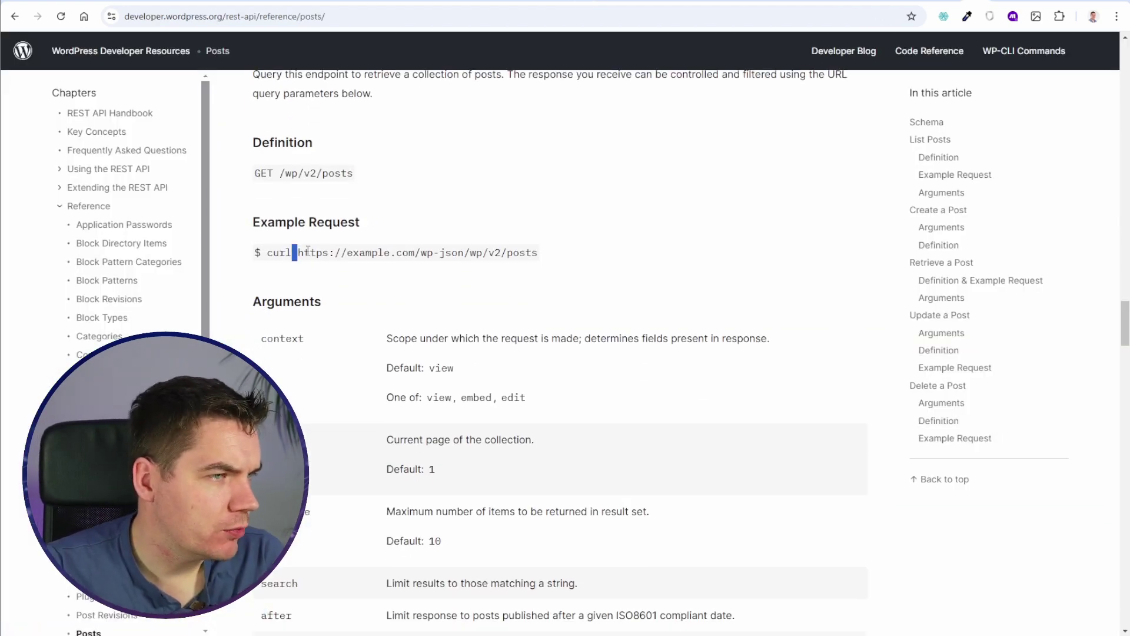
left_click_drag(256, 252, 440, 253)
double_click(520, 254)
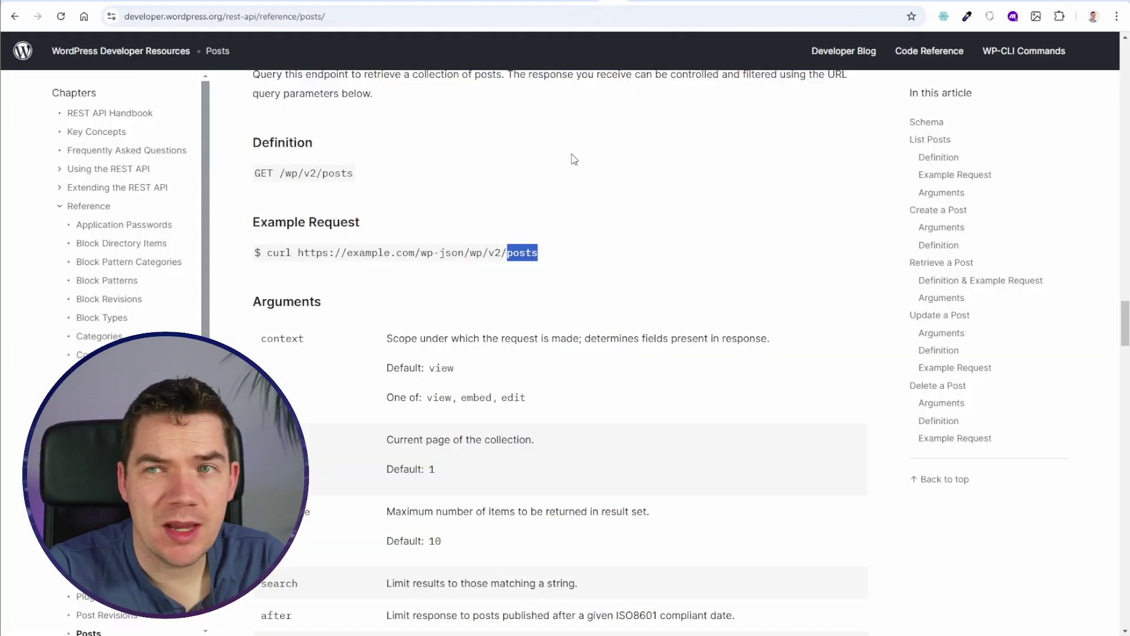
key("ctrl+f")
type("before")
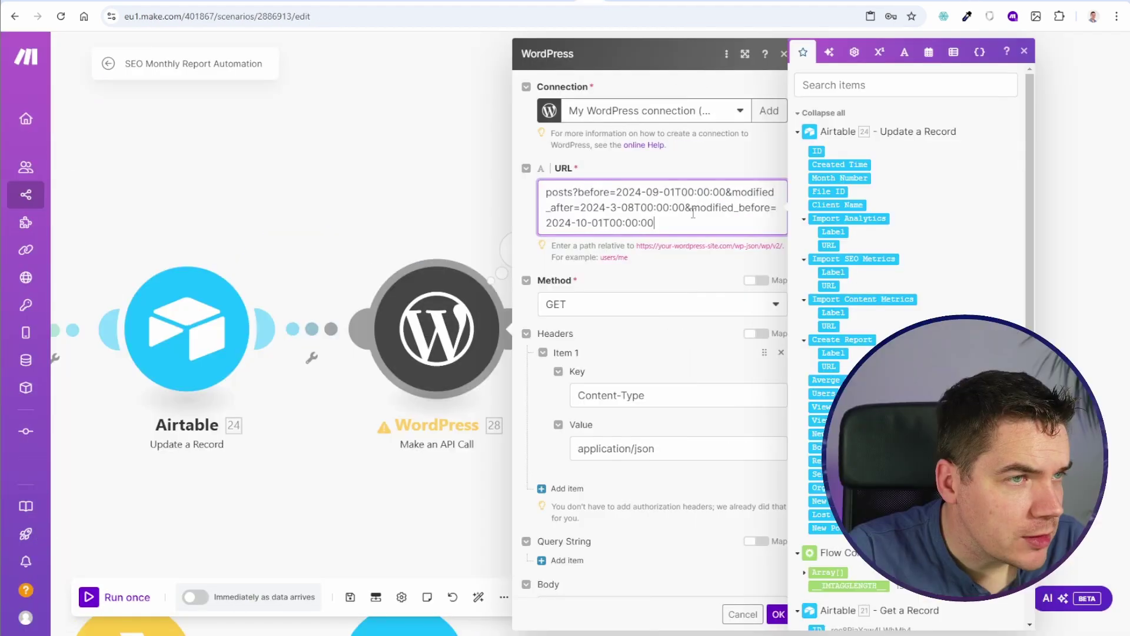
Step: Strip the date filters from the API call URL, leaving just 'posts'
key("ctrl+shift+End")
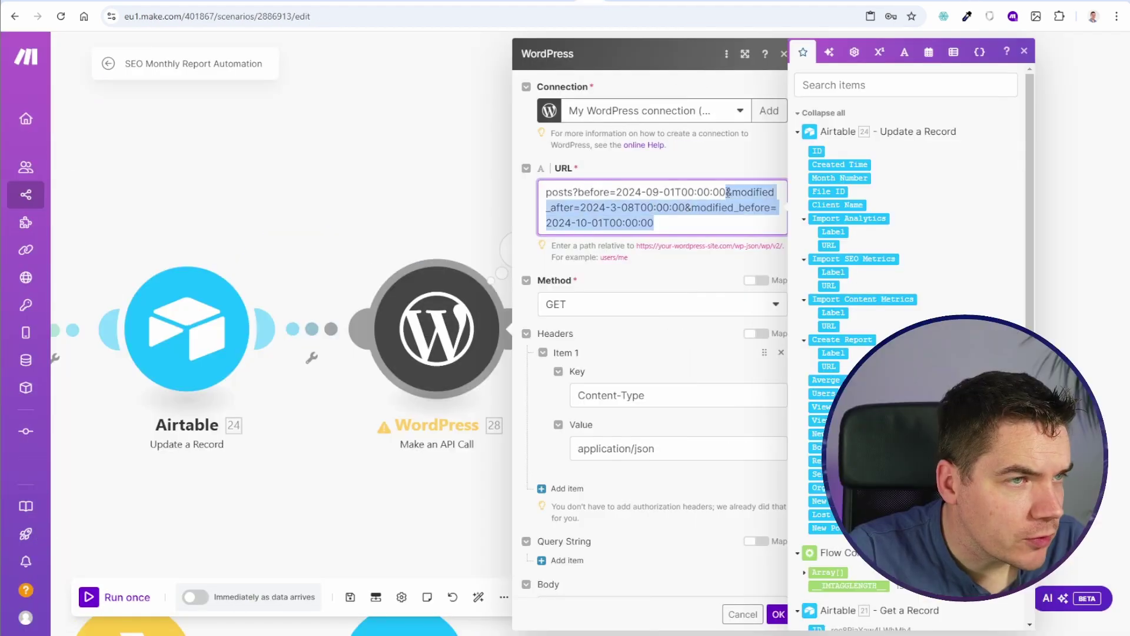
key("BackSpace")
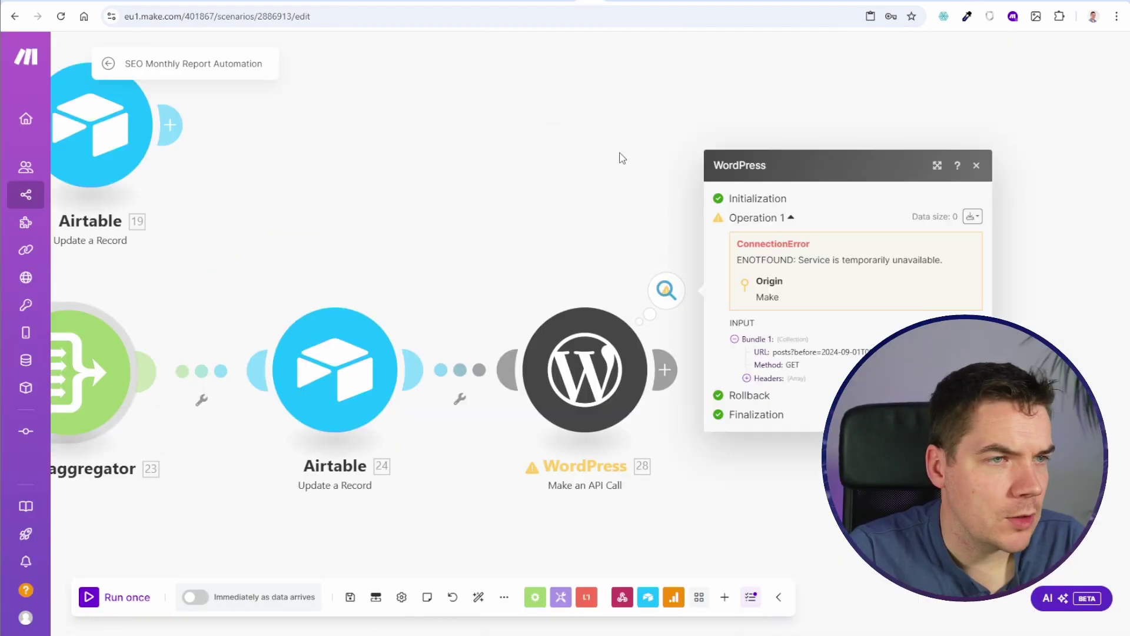
left_click(585, 369)
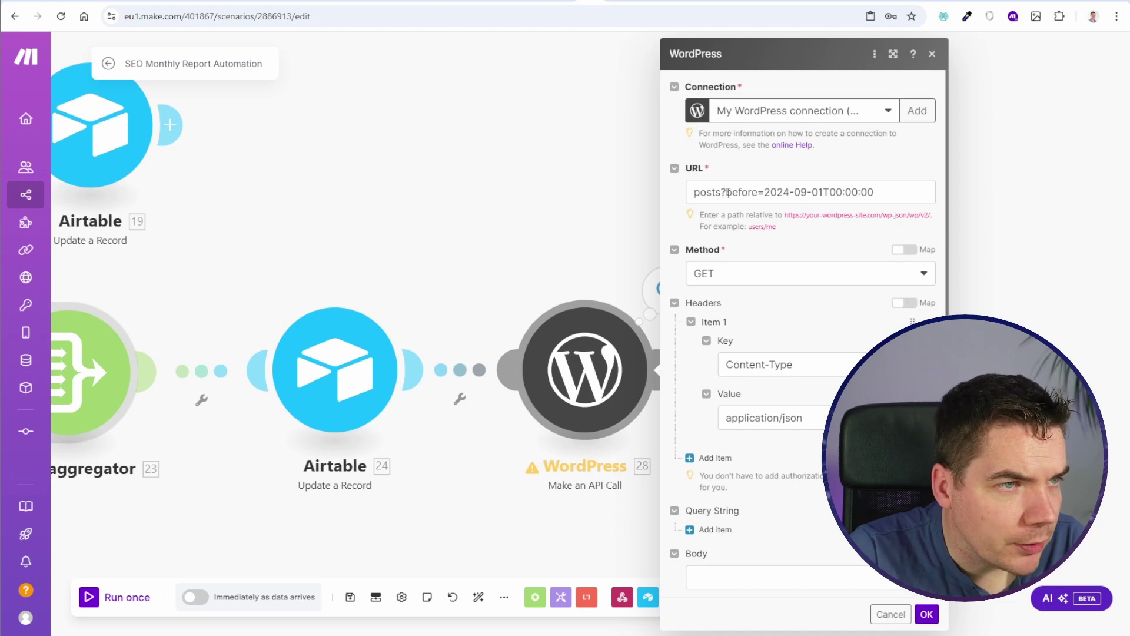
left_click(722, 192)
key("ctrl+shift+End")
key("BackSpace")
Step: Delete the Airtable-to-WordPress link so WordPress 28 sits alone beside the HTTP module
left_click(926, 613)
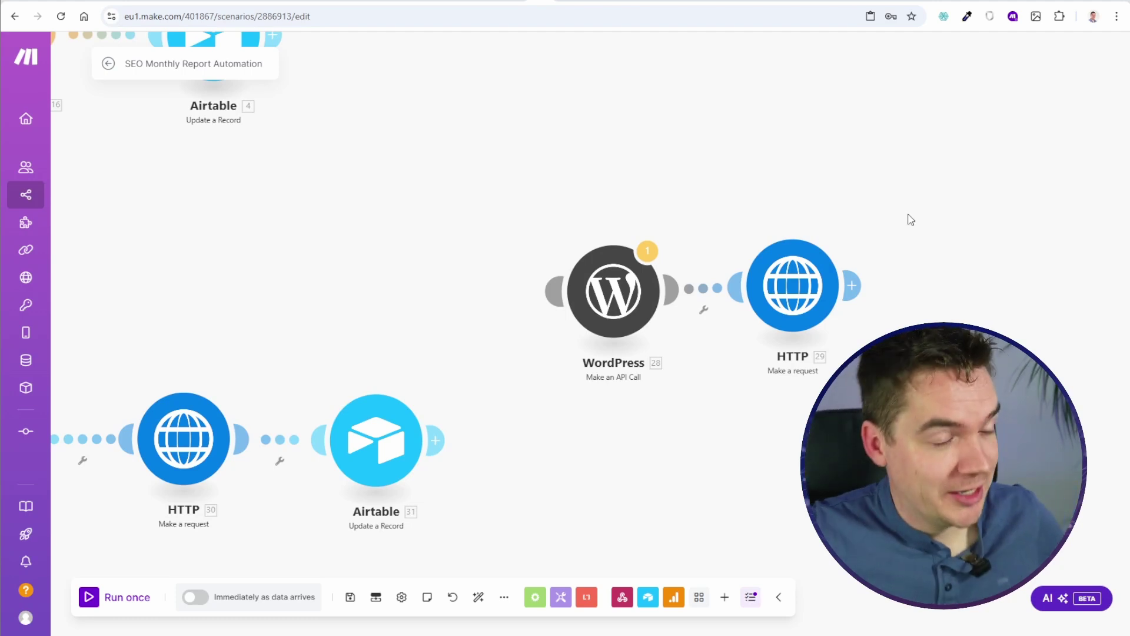
scroll(676, 156, "up", 3)
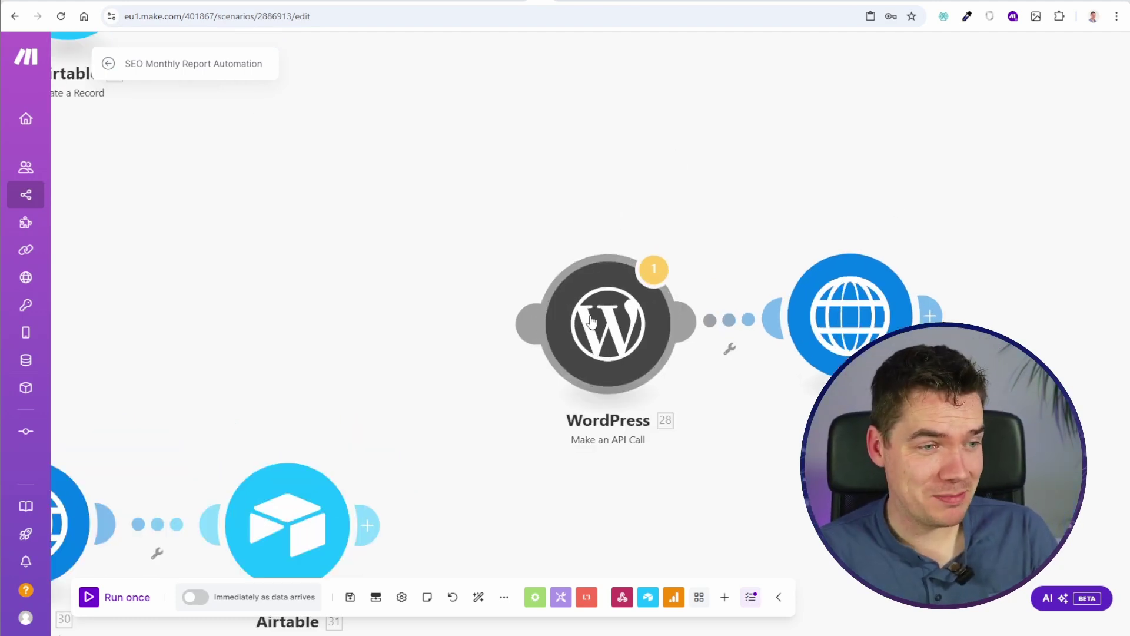
left_click_drag(736, 448, 596, 391)
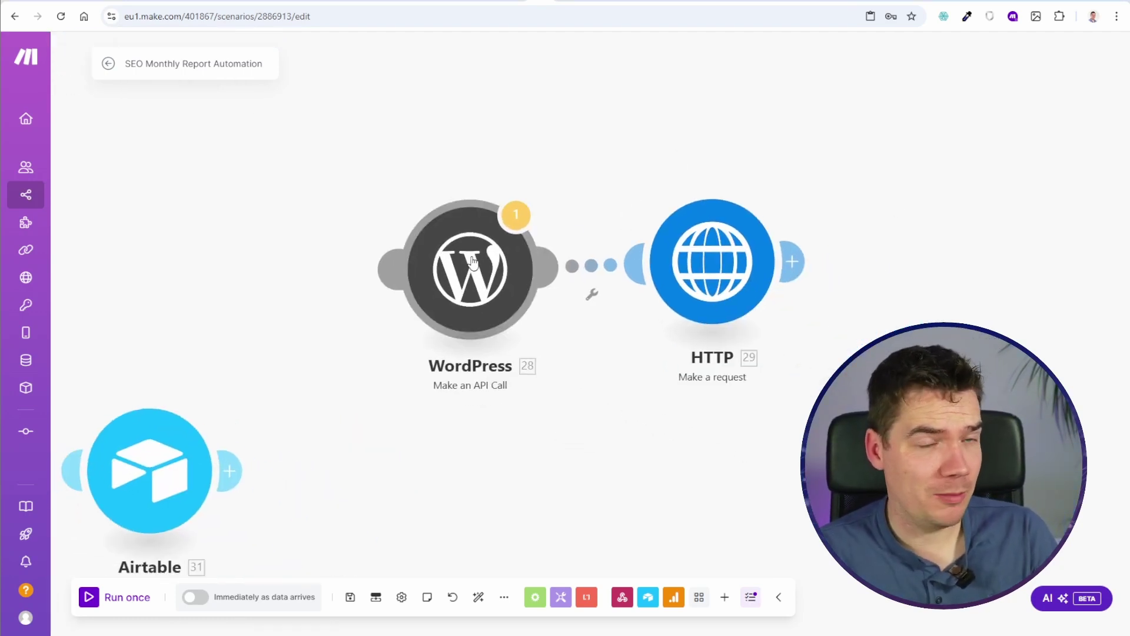
left_click(472, 260)
left_click(709, 323)
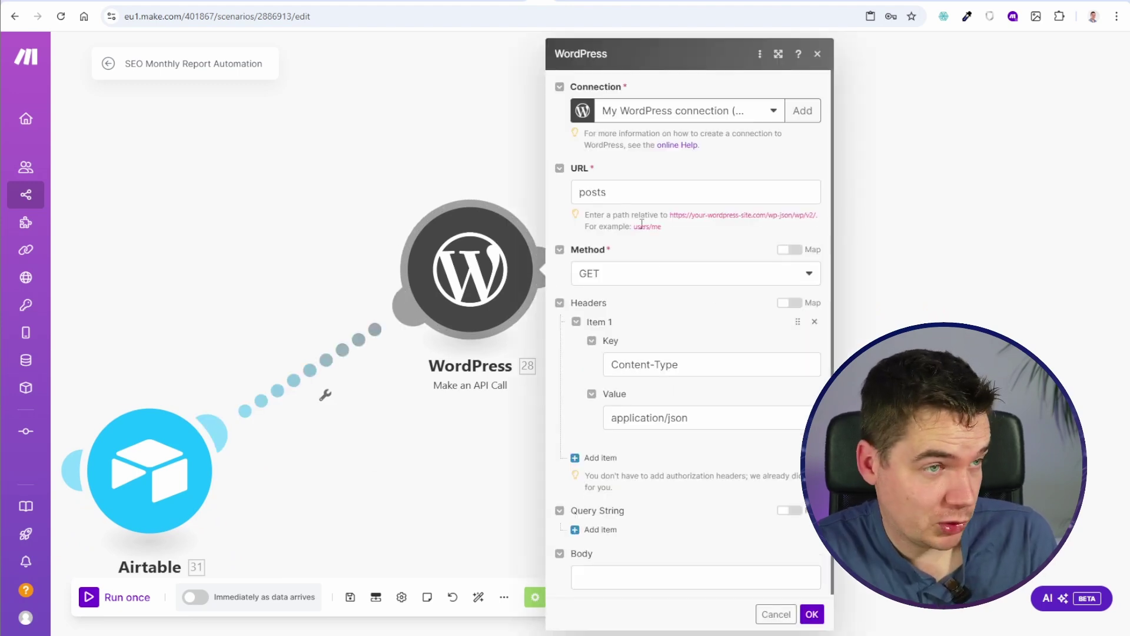
scroll(636, 344, "down", 1)
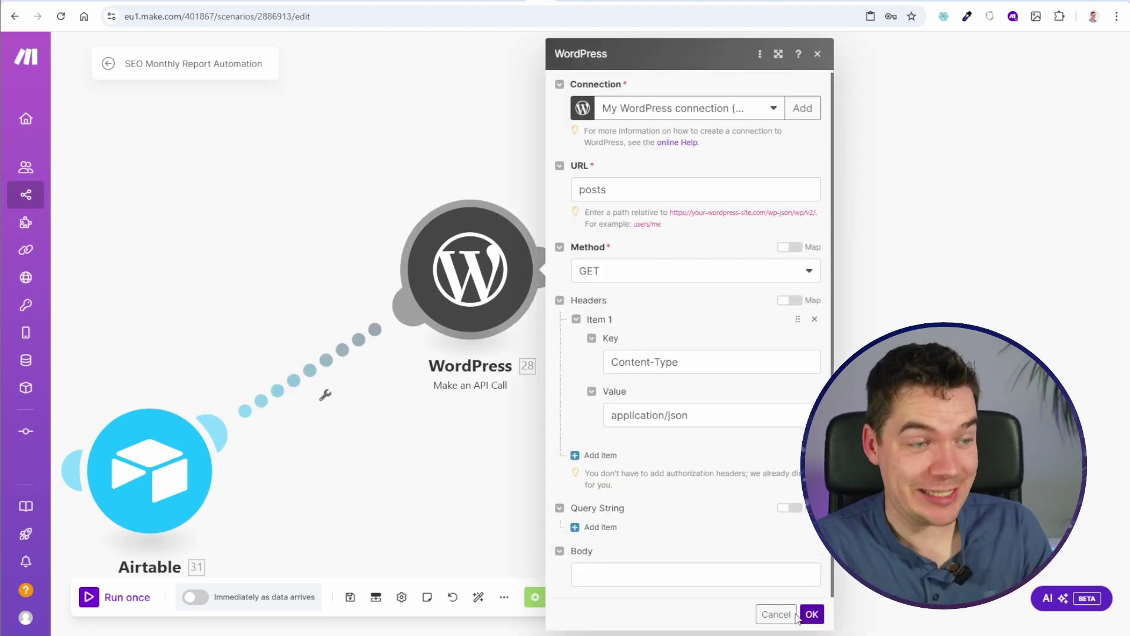
left_click(777, 615)
right_click(365, 360)
left_click(406, 394)
left_click_drag(640, 420, 450, 427)
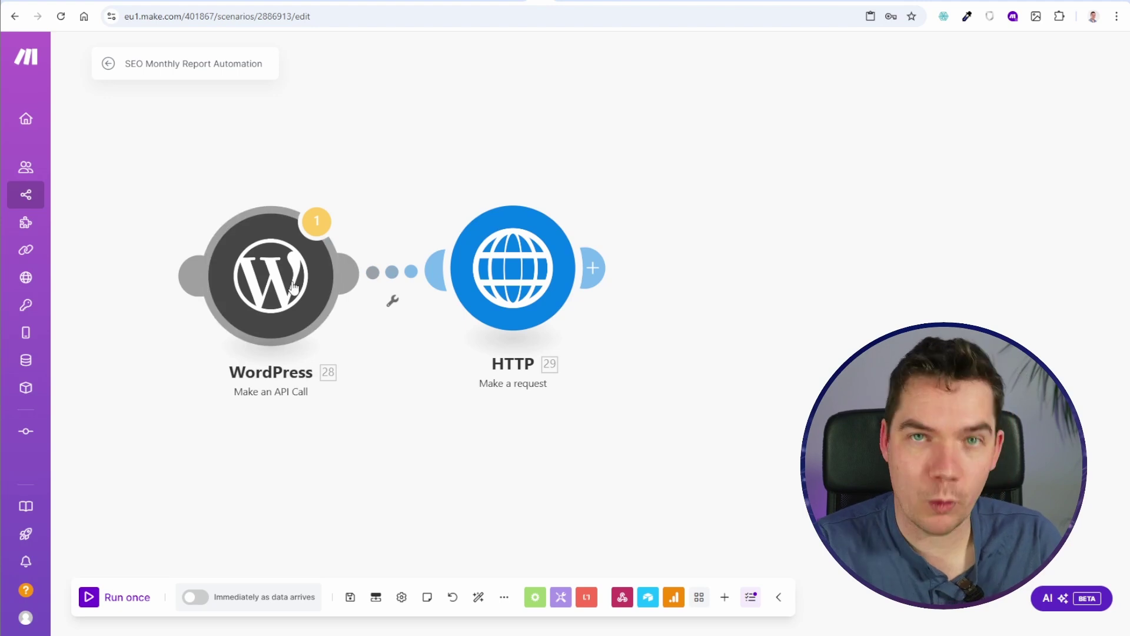
Step: Review HTTP request 29's 'posts' URL and Content-Type: application/json header
left_click(513, 268)
left_click_drag(765, 171, 636, 171)
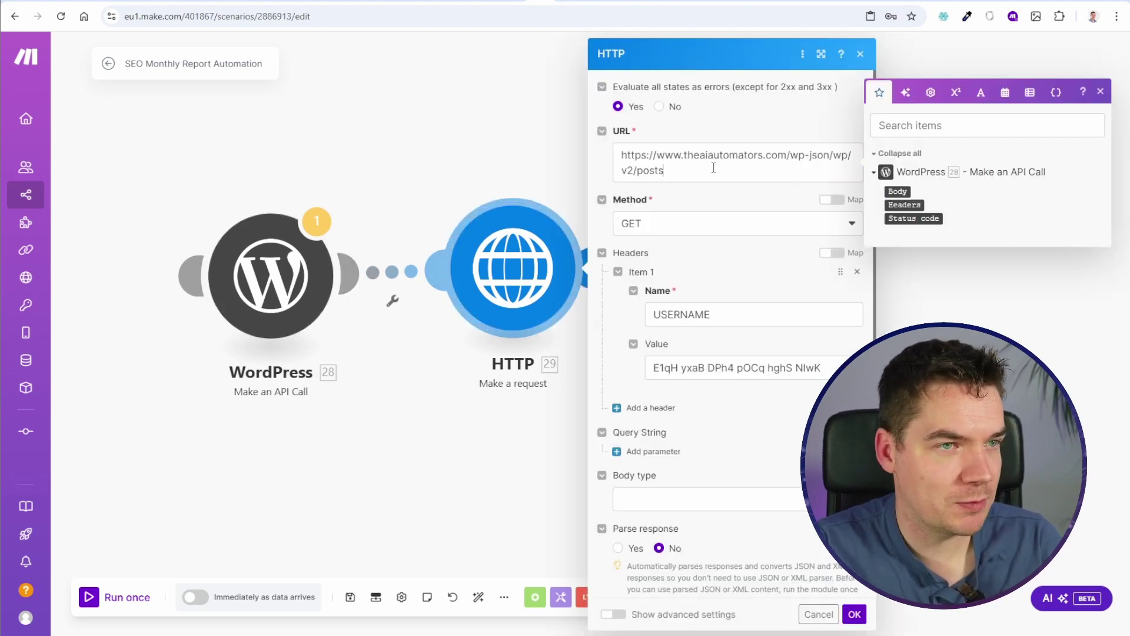
left_click_drag(660, 315, 686, 374)
left_click(686, 375)
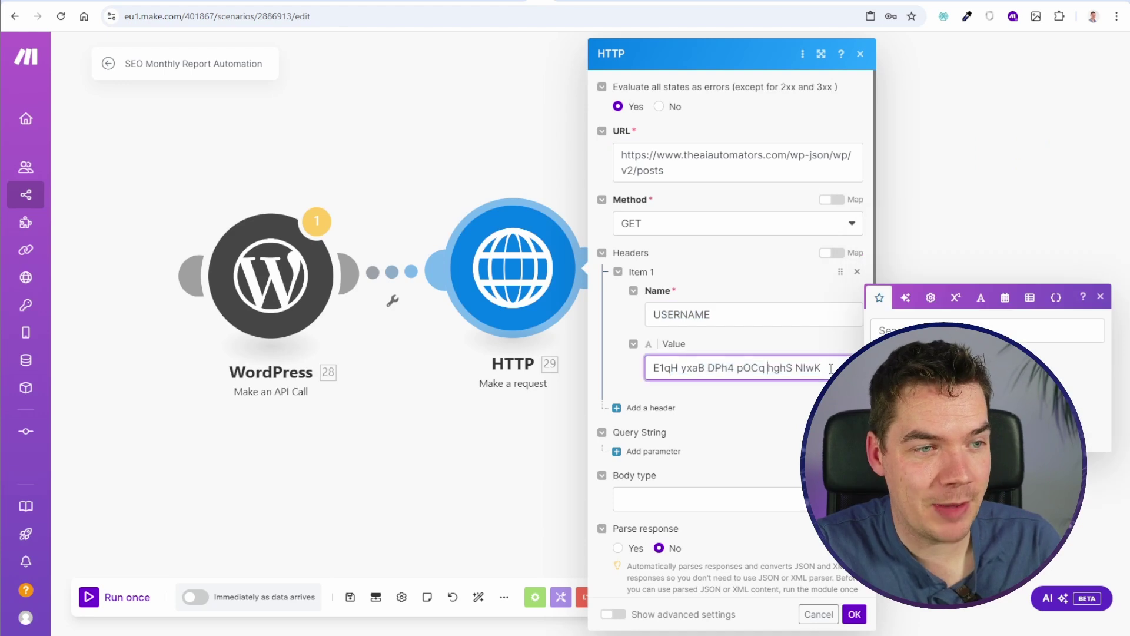
triple_click(729, 359)
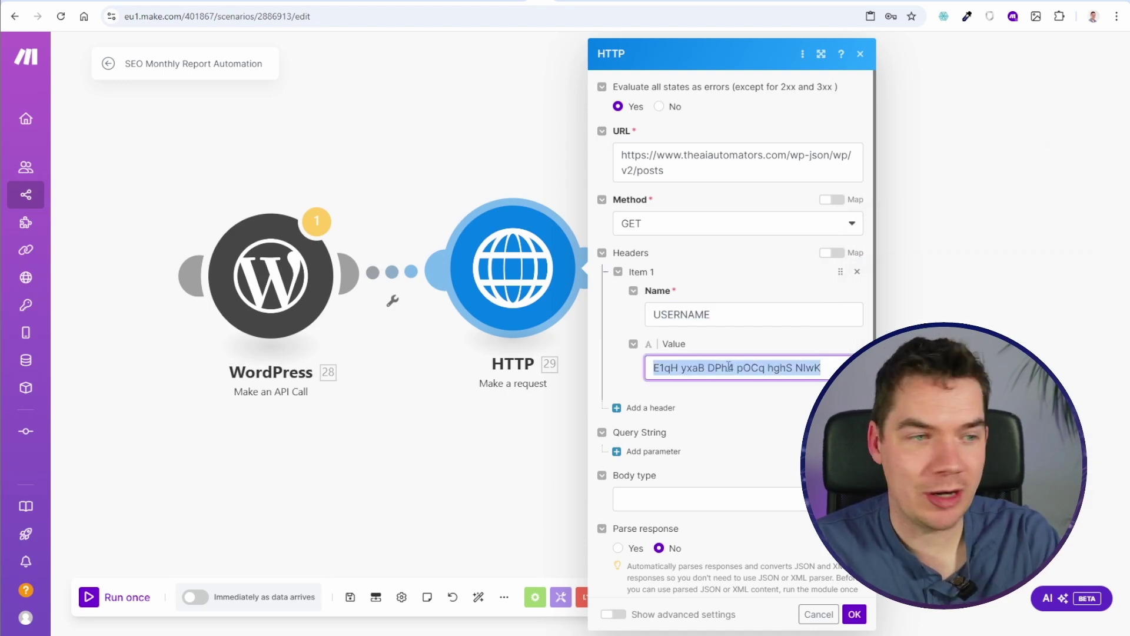
scroll(729, 401, "down", 1)
scroll(729, 401, "up", 1)
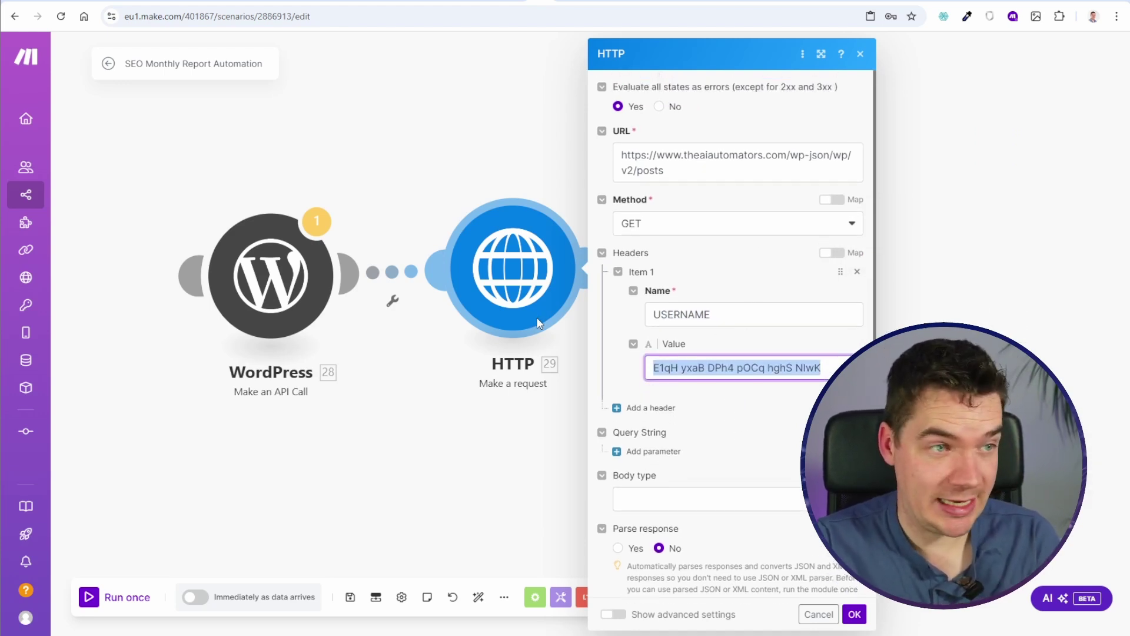
left_click(496, 430)
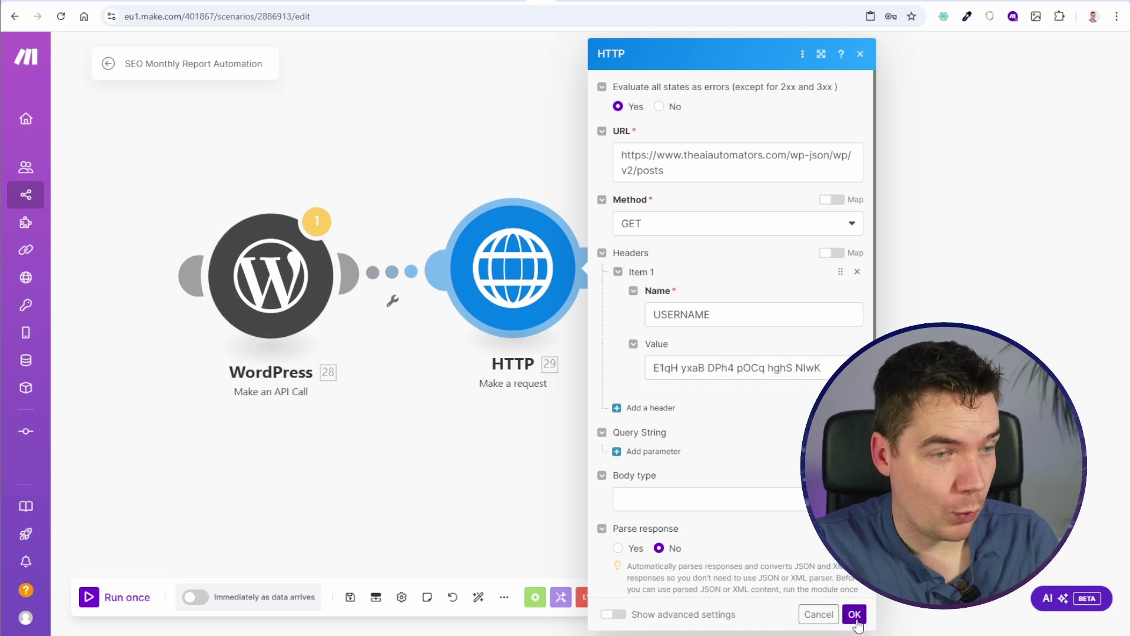
Step: Inspect the WordPress module's error output, then close it
scroll(557, 310, "down", 2)
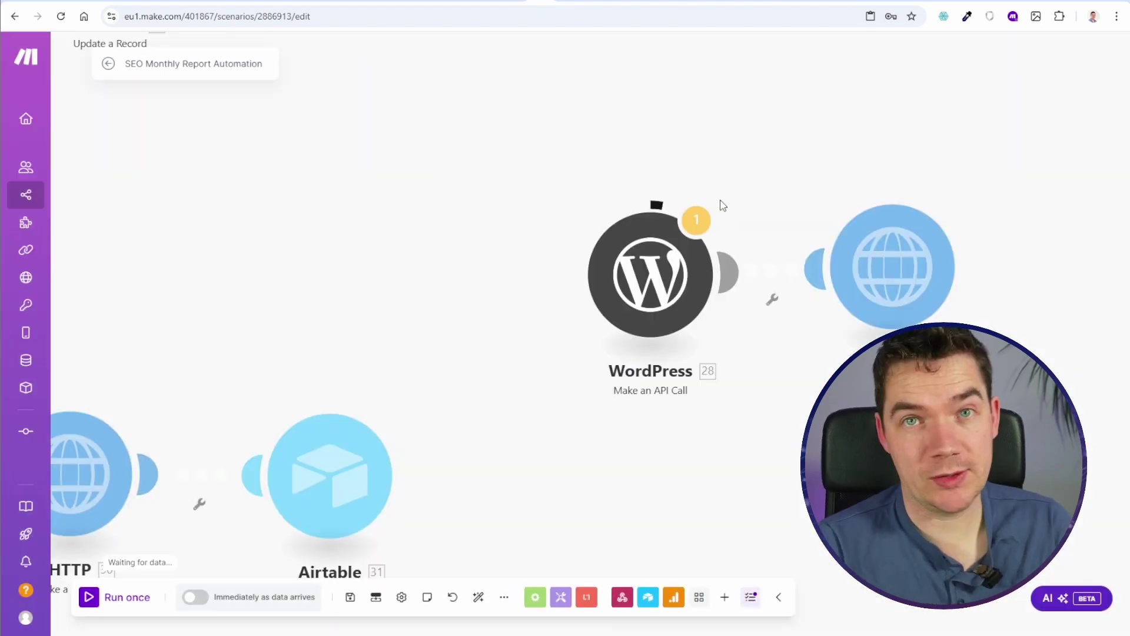
scroll(565, 326, "down", 2)
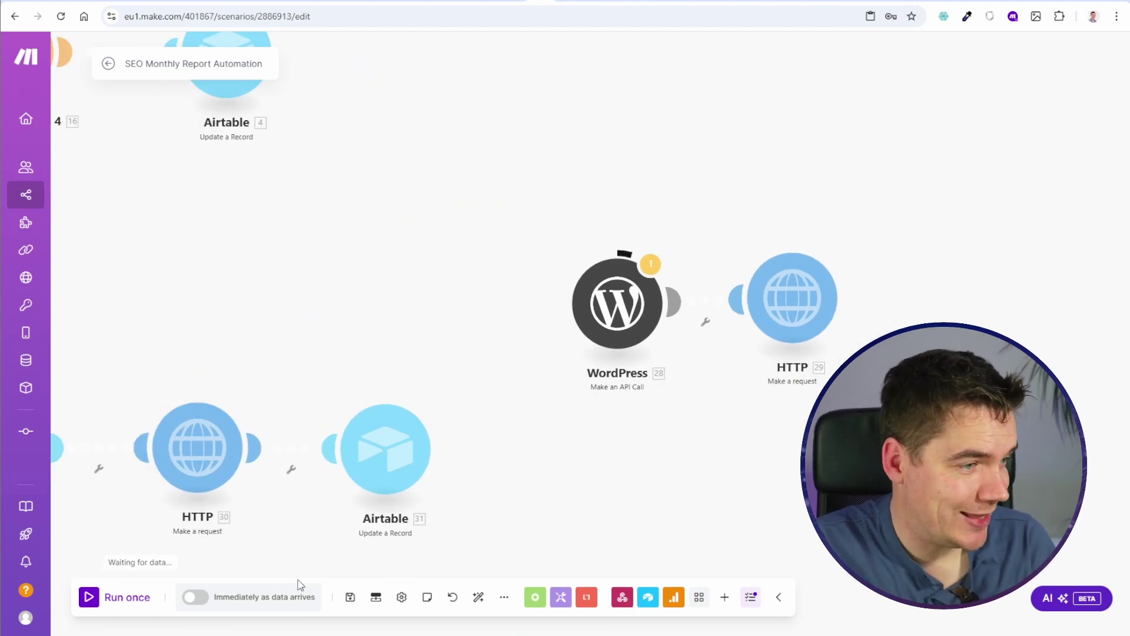
scroll(850, 297, "down", 2)
left_click(825, 211)
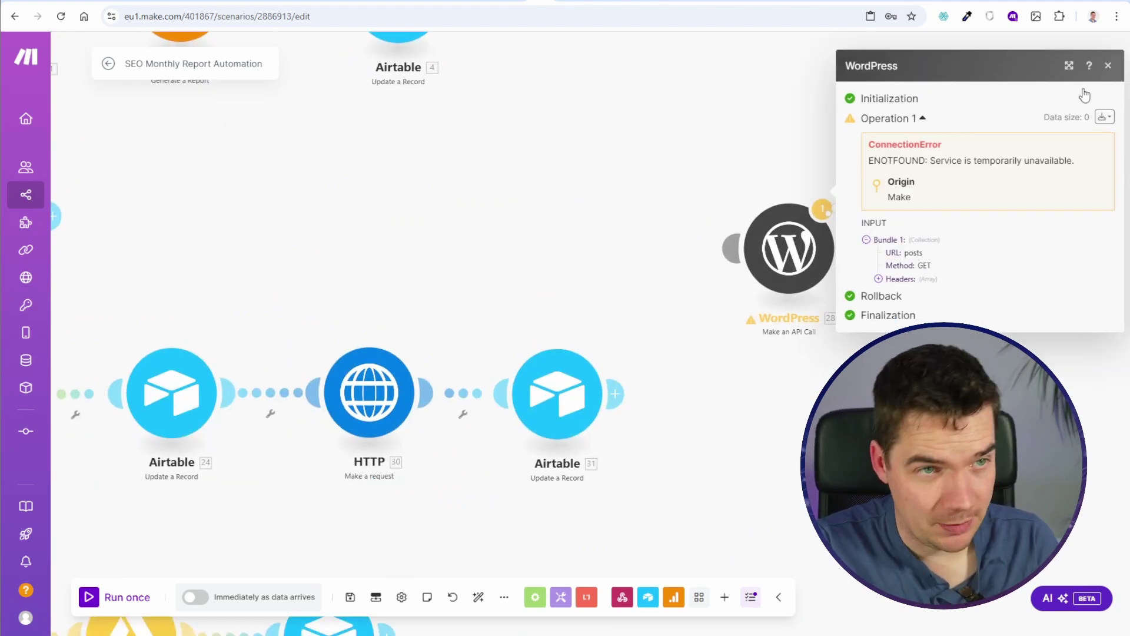
left_click(1109, 73)
scroll(548, 429, "up", 2)
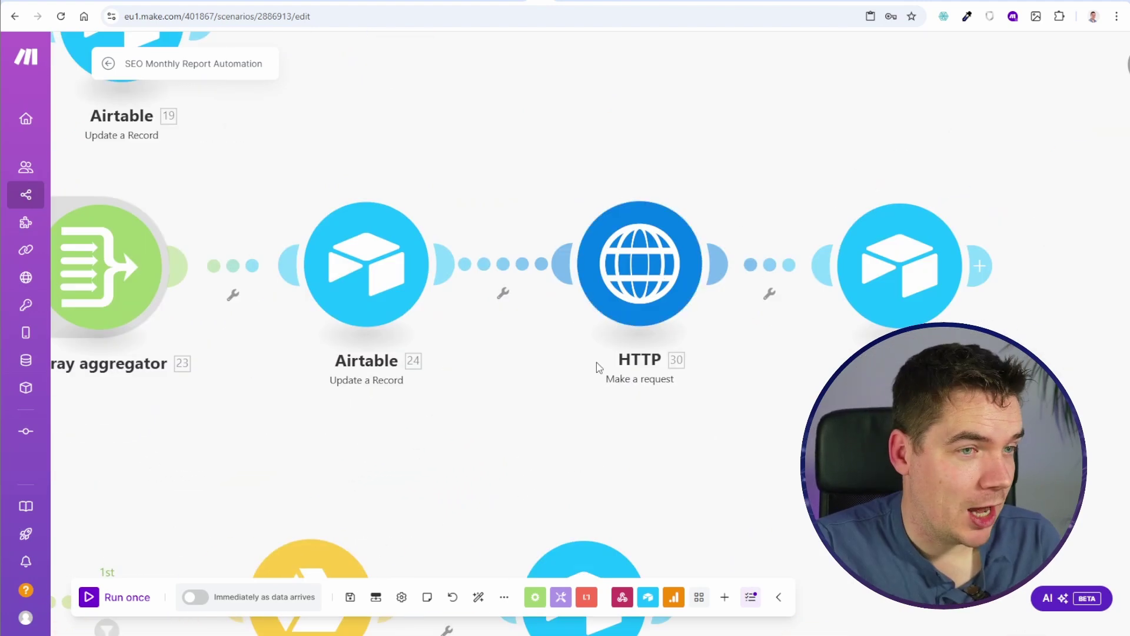
Step: Run HTTP request 30 alone and open its results: status 200, seven posts
left_click(689, 259)
left_click(895, 186)
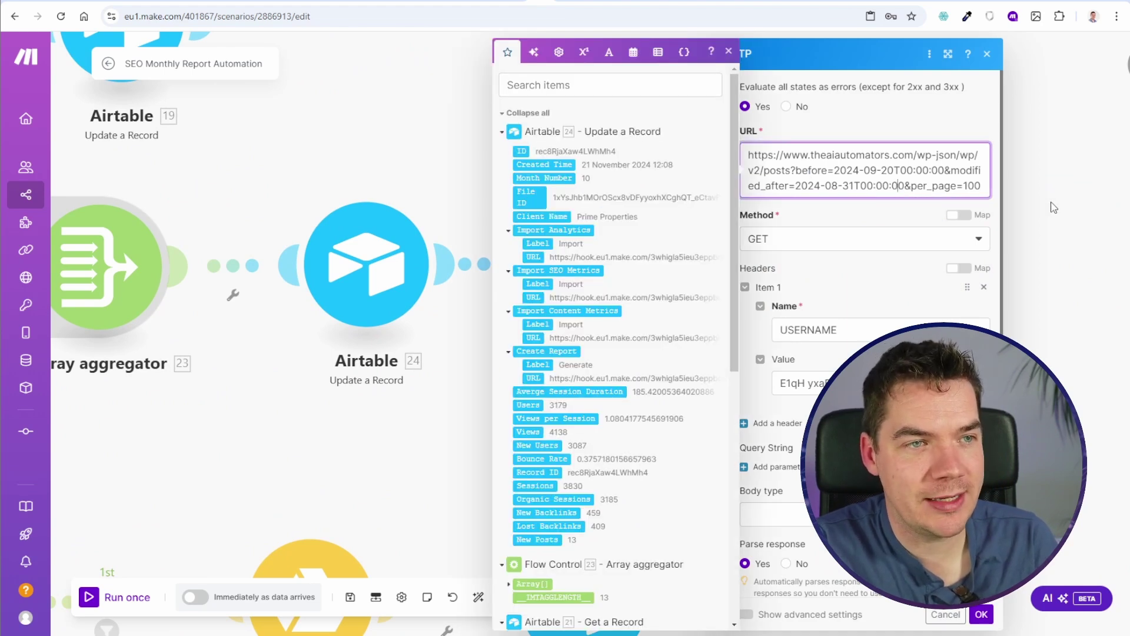
key("Escape")
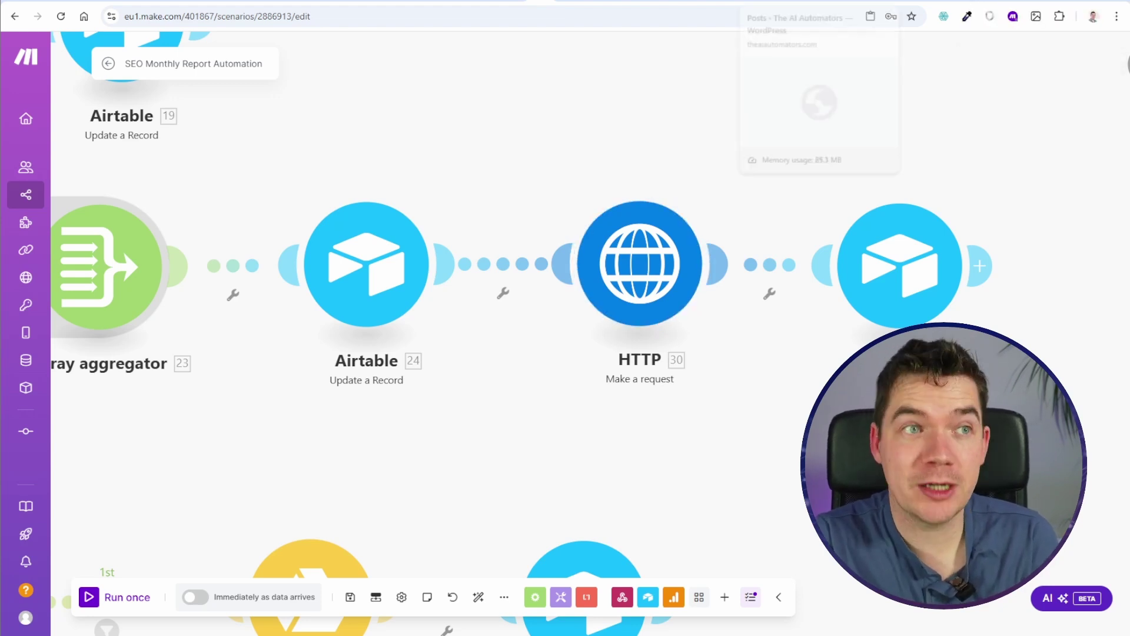
scroll(557, 164, "right", 5)
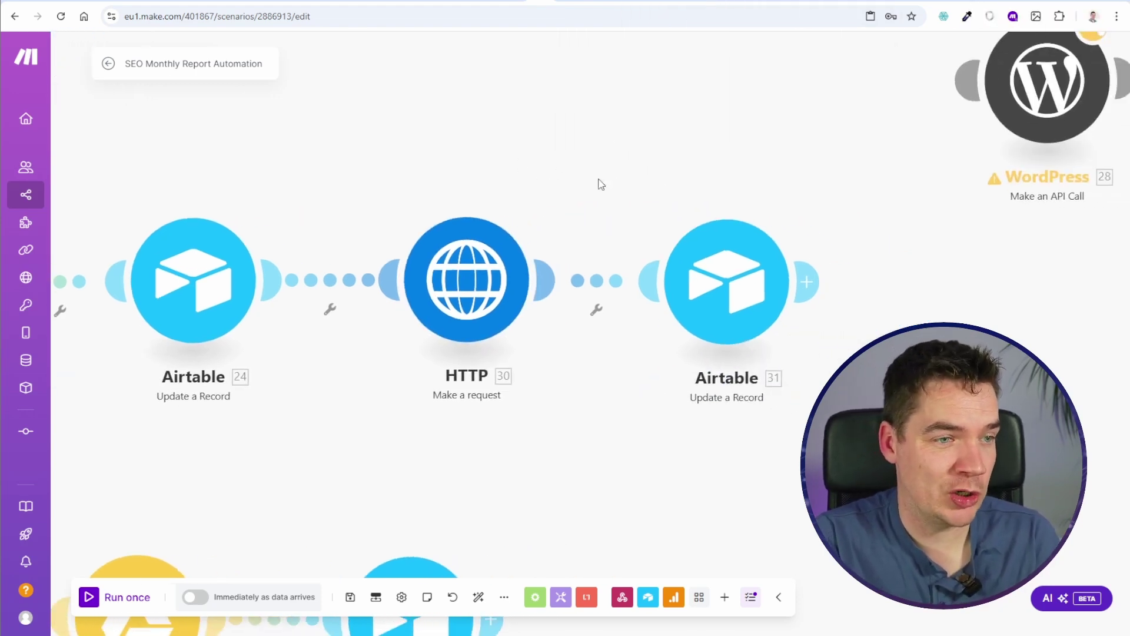
right_click(449, 259)
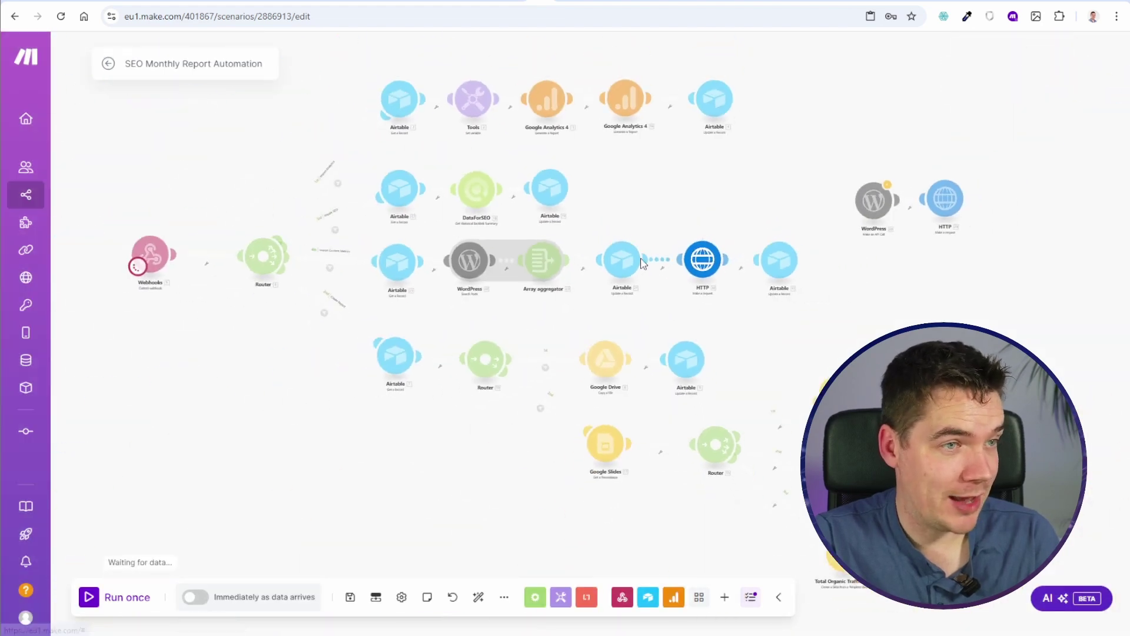
scroll(648, 262, "up", 5)
left_click(821, 185)
scroll(611, 509, "down", 1)
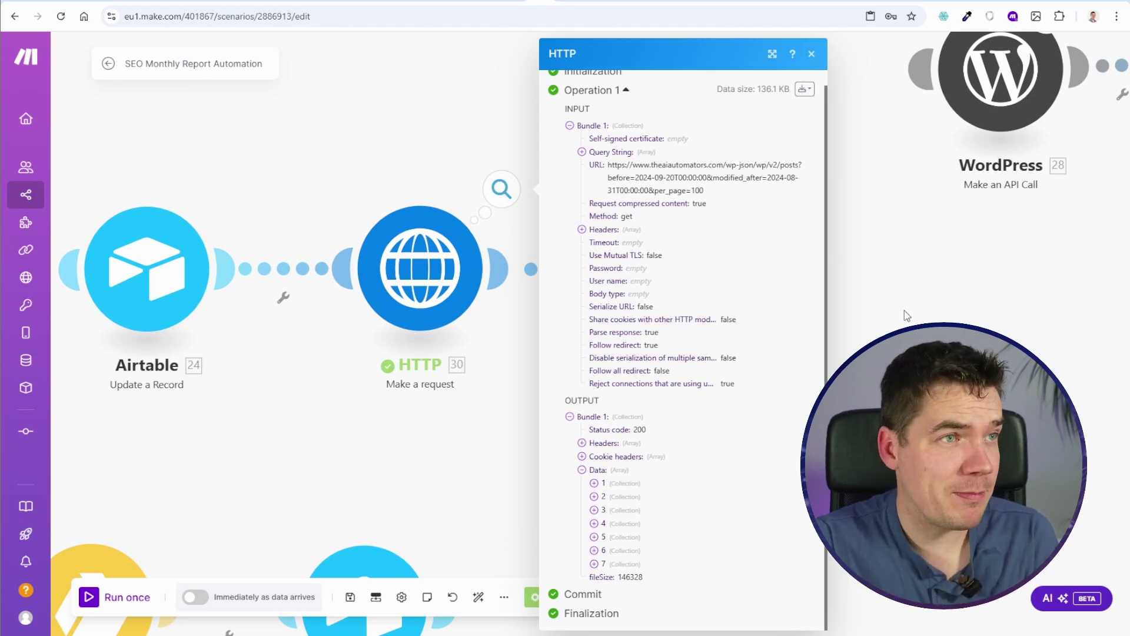
Step: Close the HTTP results, glance at the WordPress REST API Posts docs, return to the canvas
left_click(811, 53)
left_click(562, 1)
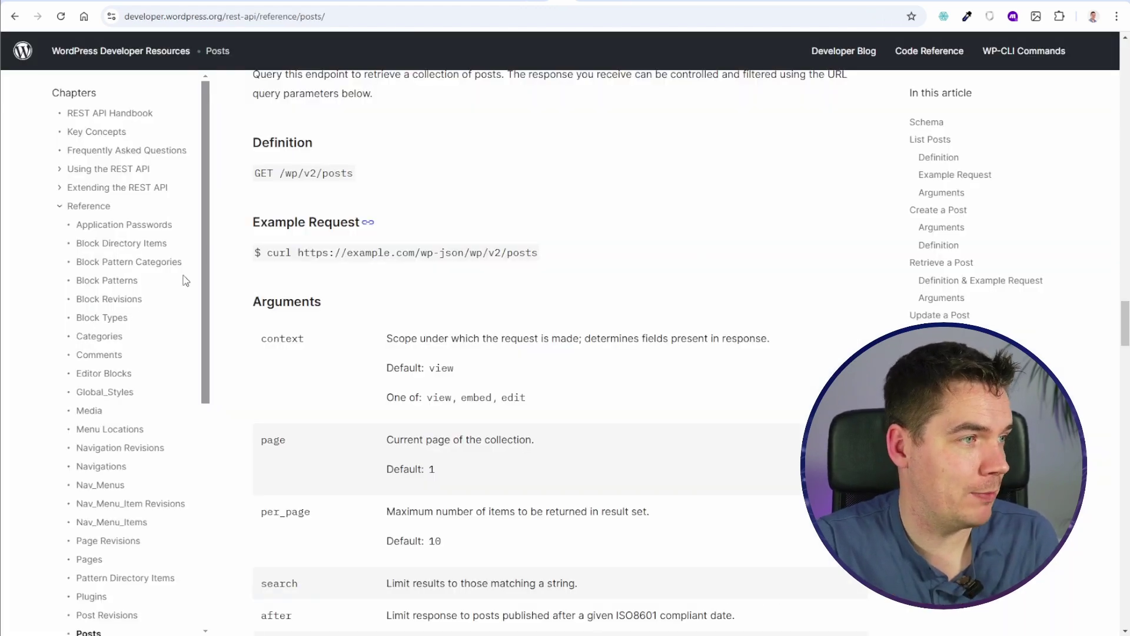
scroll(112, 353, "down", 6)
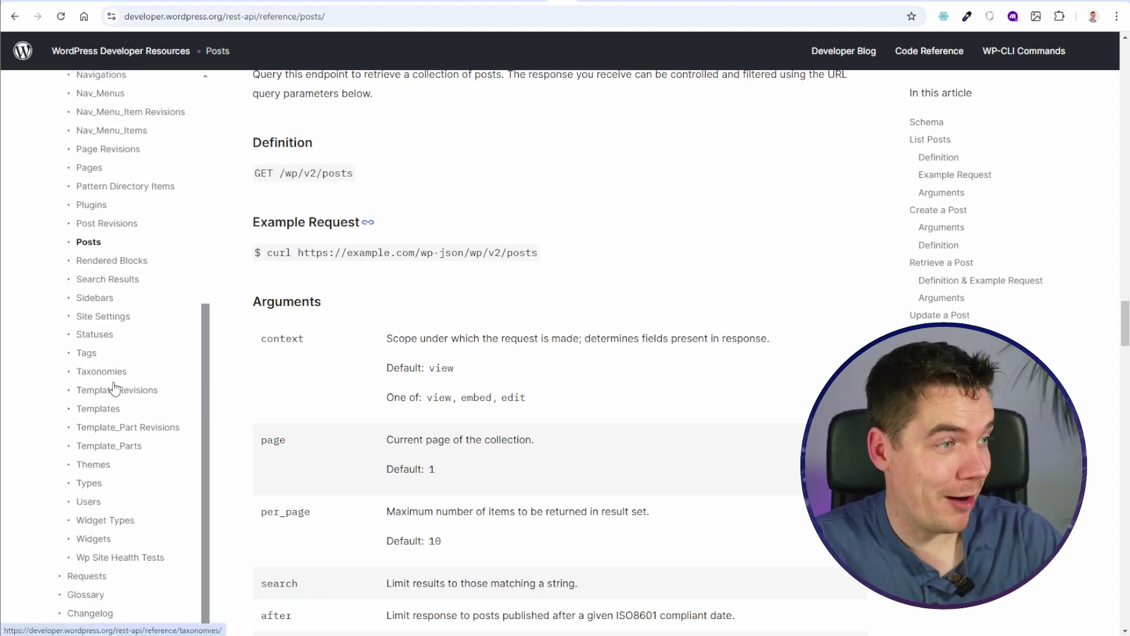
scroll(113, 387, "up", 6)
left_click(533, 2)
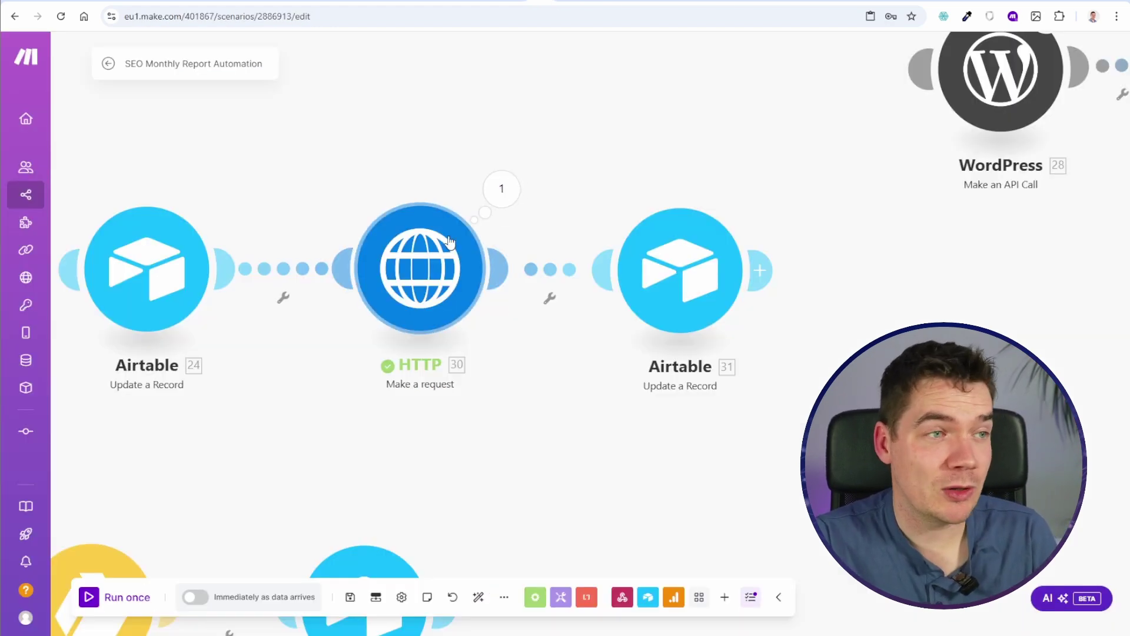
scroll(673, 189, "down", 3)
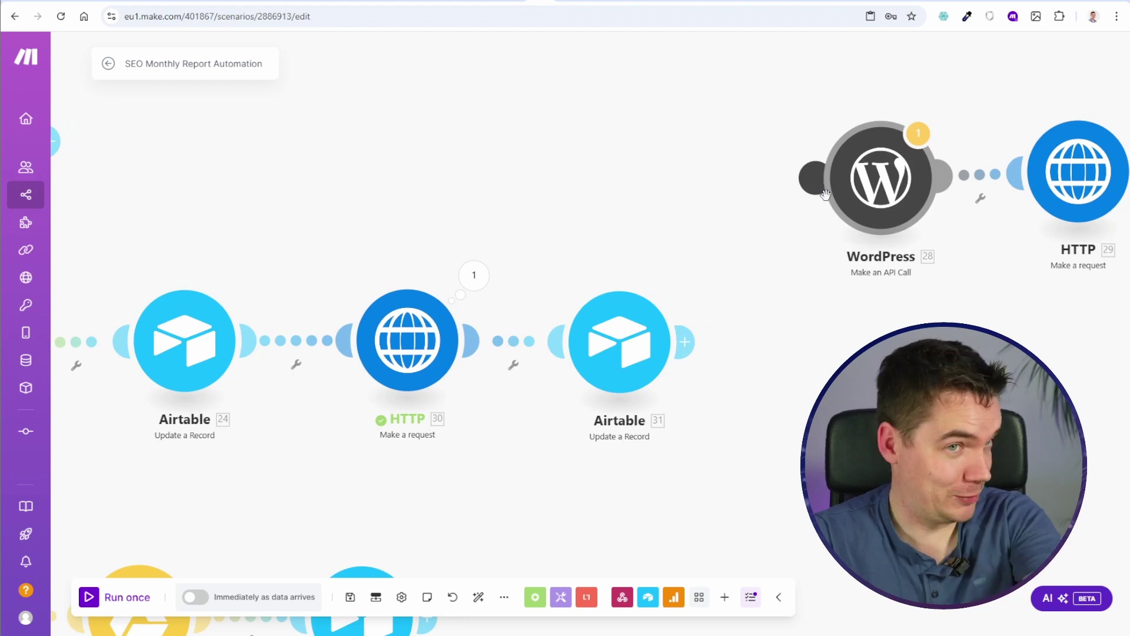
scroll(584, 229, "up", 1)
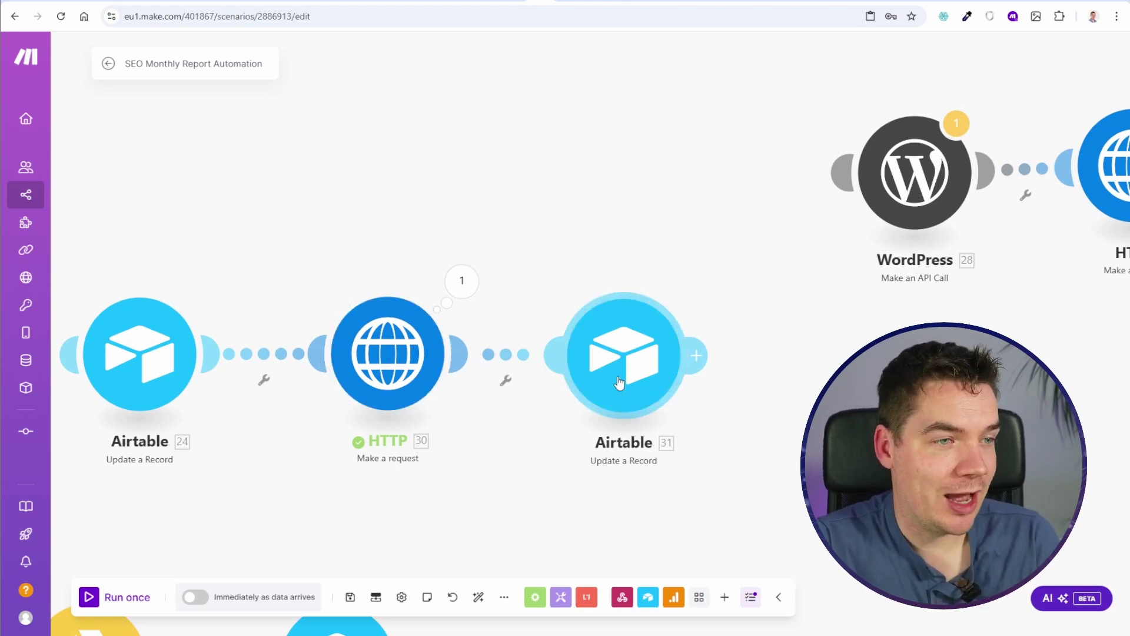
Step: Confirm Airtable 31 maps length(30.Data[]) to Updated Posts, then open the SEO Monthly Report base
left_click(603, 330)
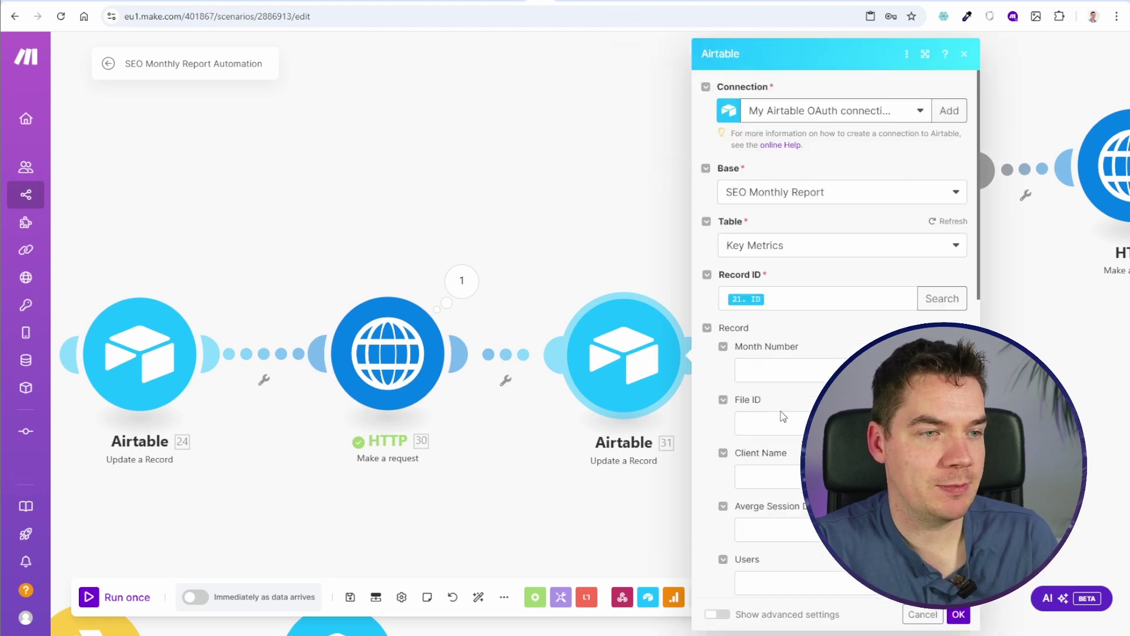
scroll(751, 415, "down", 6)
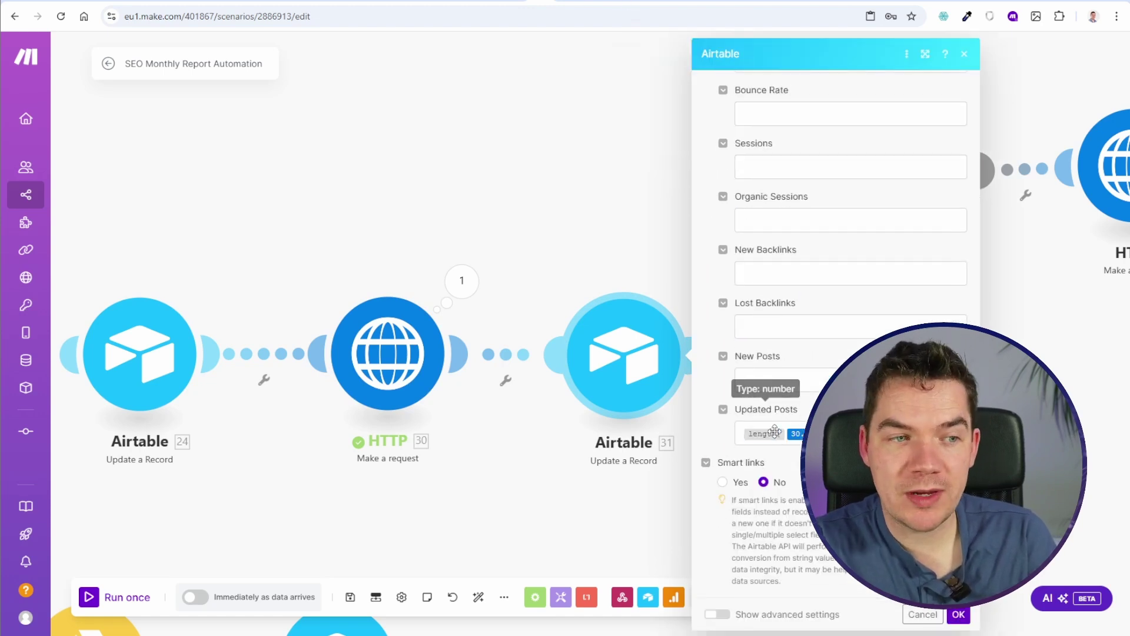
left_click_drag(620, 205, 308, 207)
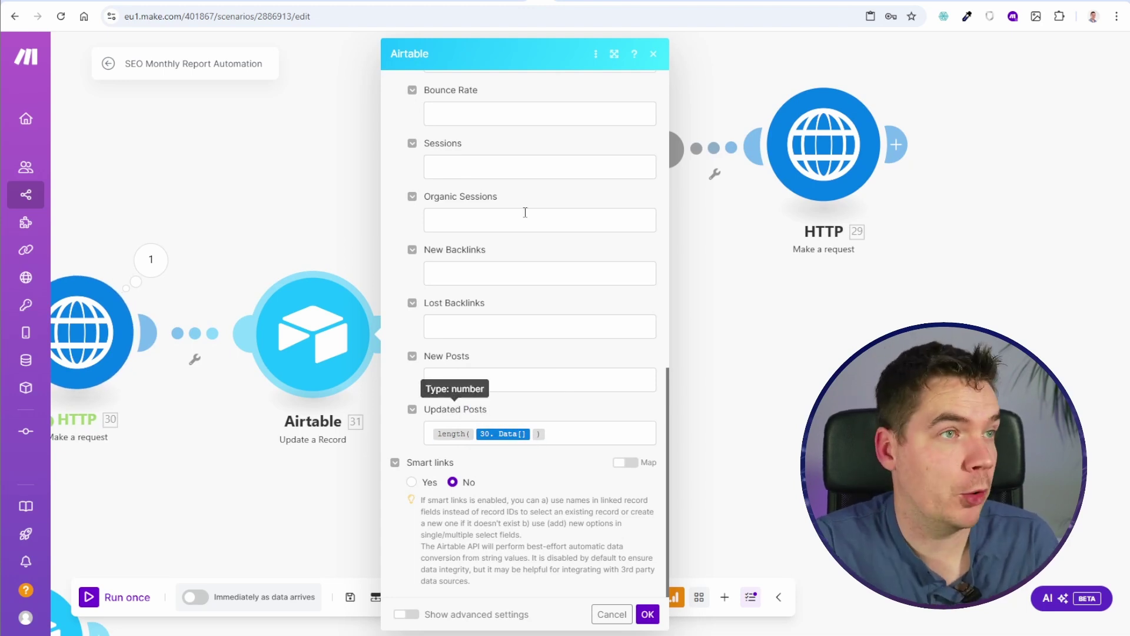
left_click(603, 3)
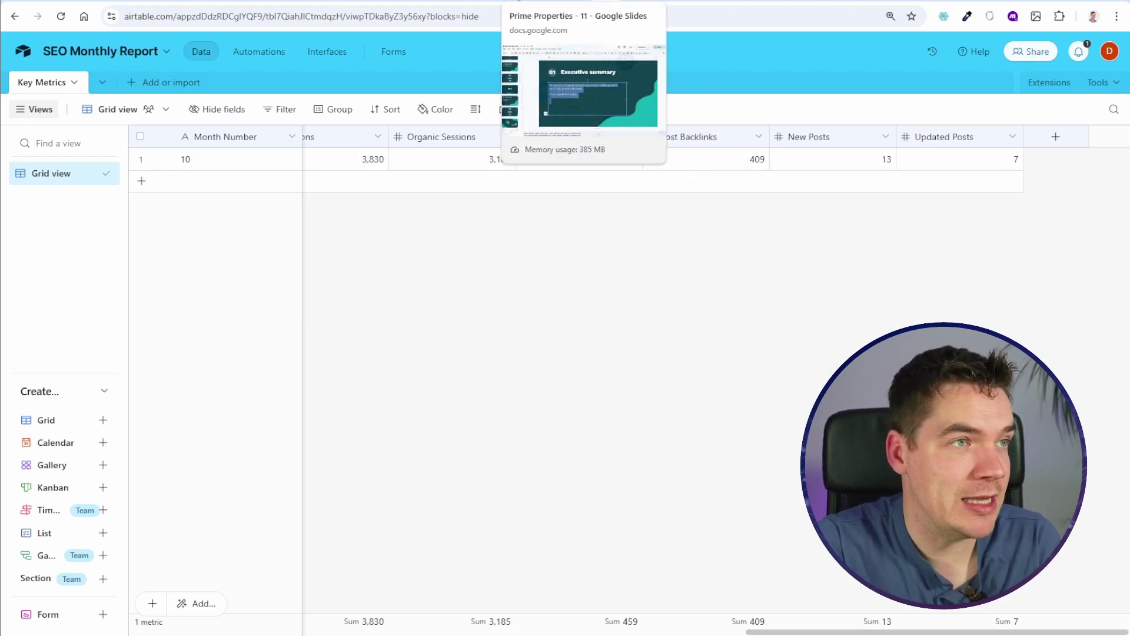
Step: View filled slide 46 (13 new, 7 updated), then template slide 5 with {{np-m}}/{{up-m}} placeholders
left_click(530, 3)
scroll(92, 412, "down", 20)
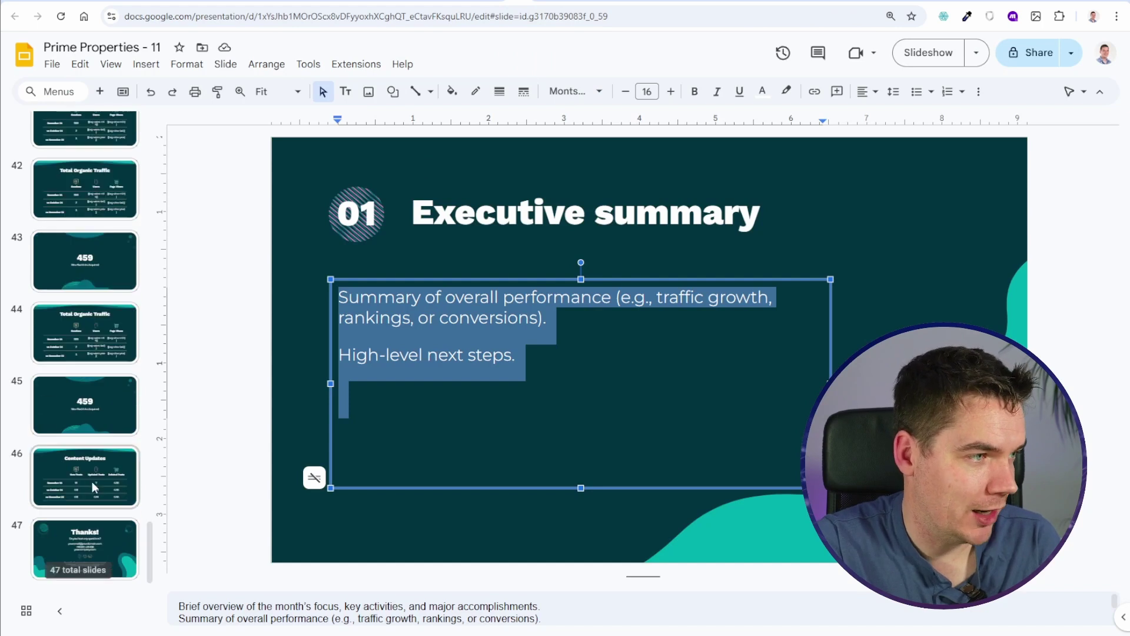
left_click(136, 493)
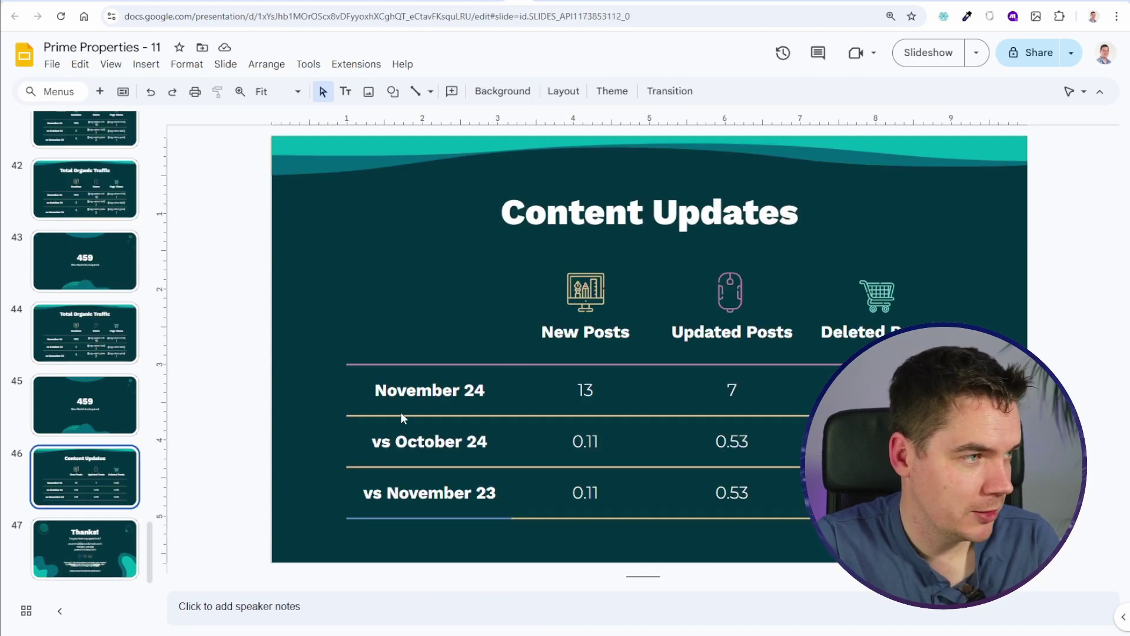
scroll(86, 353, "up", 20)
left_click(85, 465)
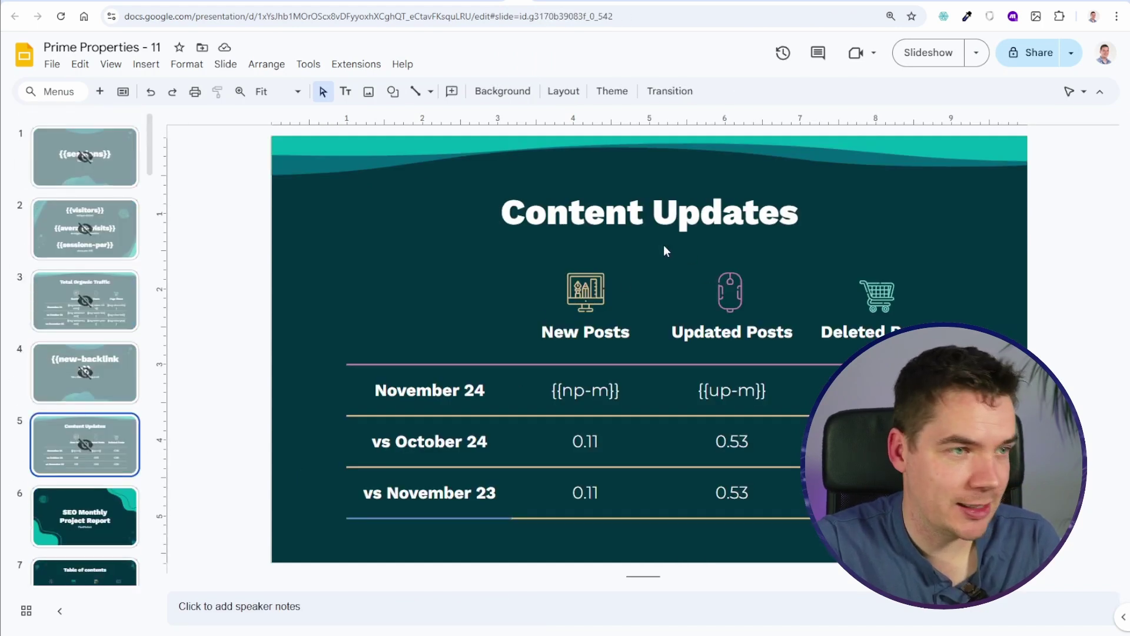
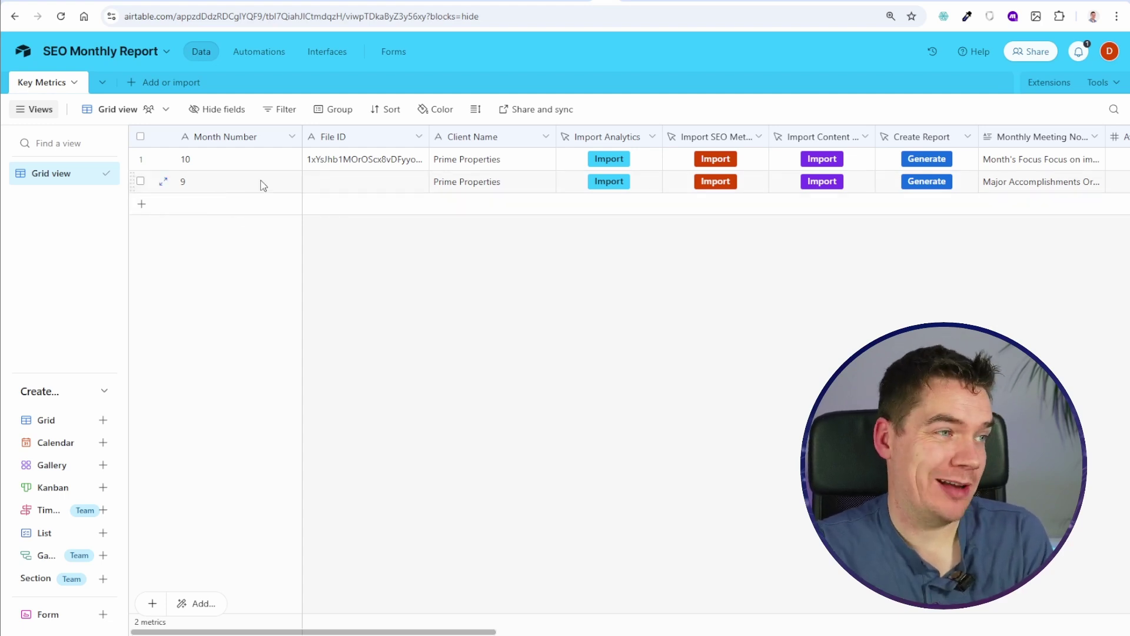
Step: Widen the Monthly Meeting Notes column and expand row 1's meeting notes
scroll(380, 181, "right", 5)
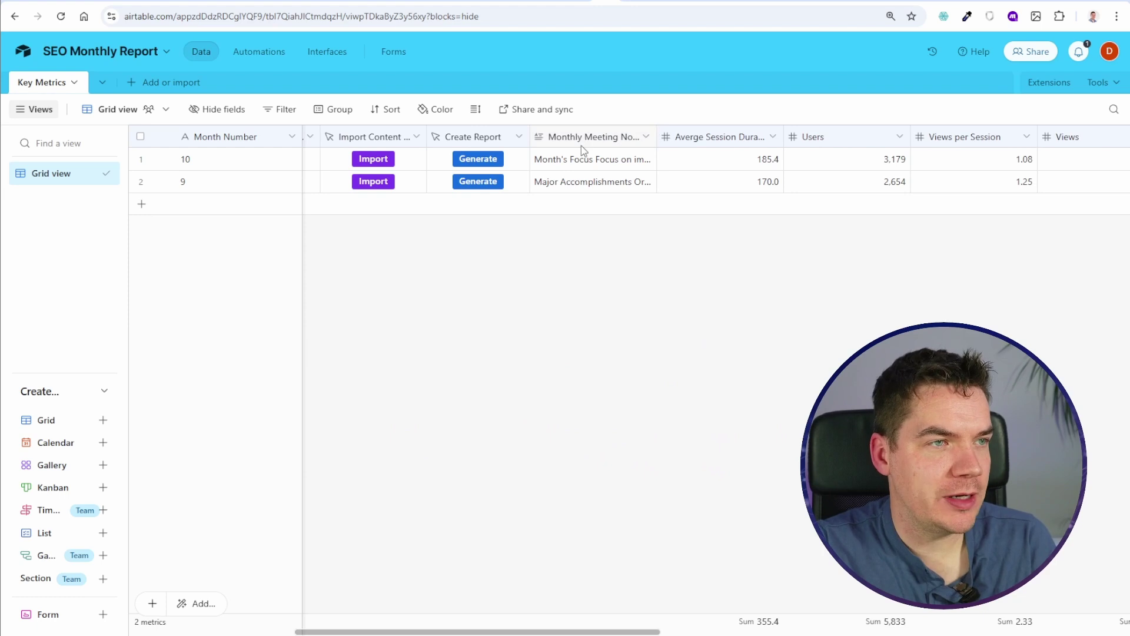
left_click_drag(655, 143, 701, 144)
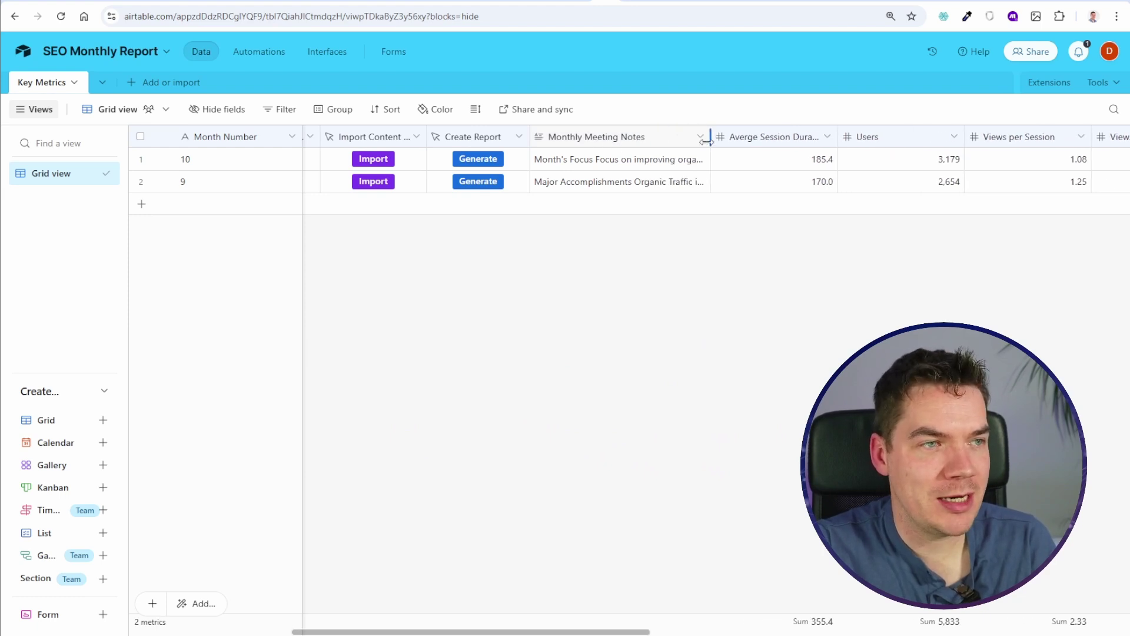
double_click(621, 163)
scroll(599, 203, "up", 5)
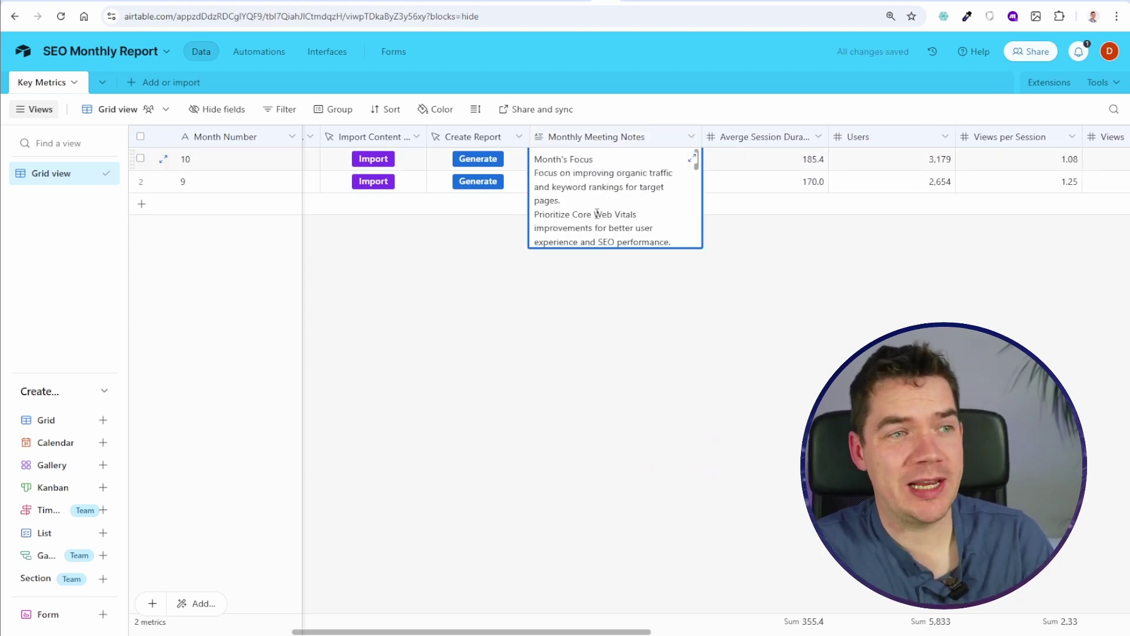
Step: Read the full meeting notes for rows 2 and 1, then close the expanded view
left_click(607, 181)
left_click(608, 180)
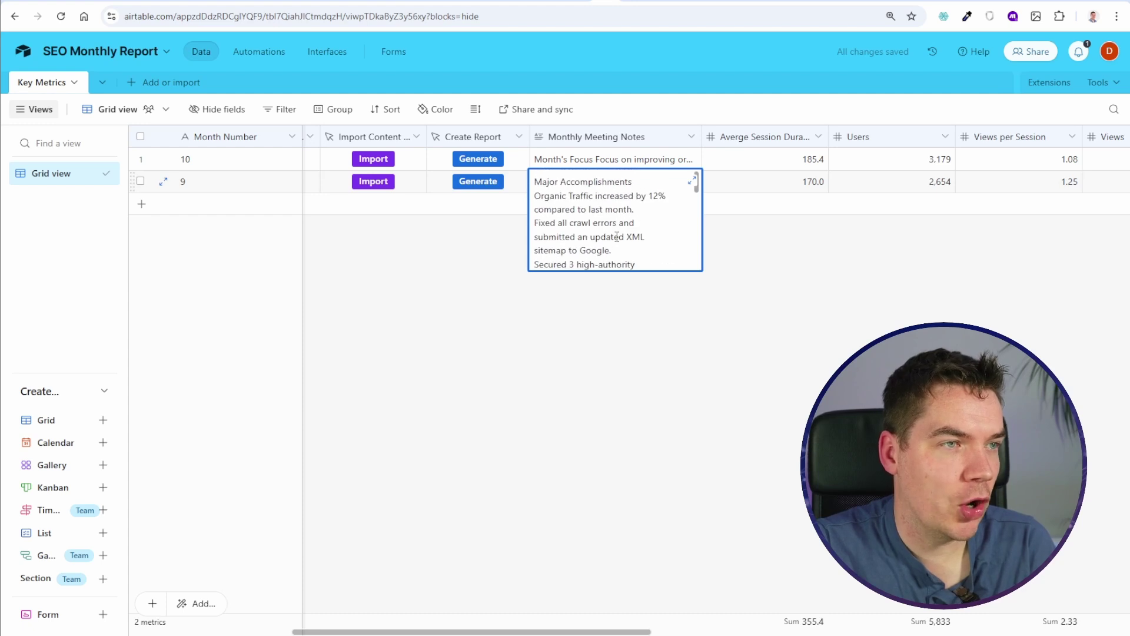
scroll(588, 203, "down", 8)
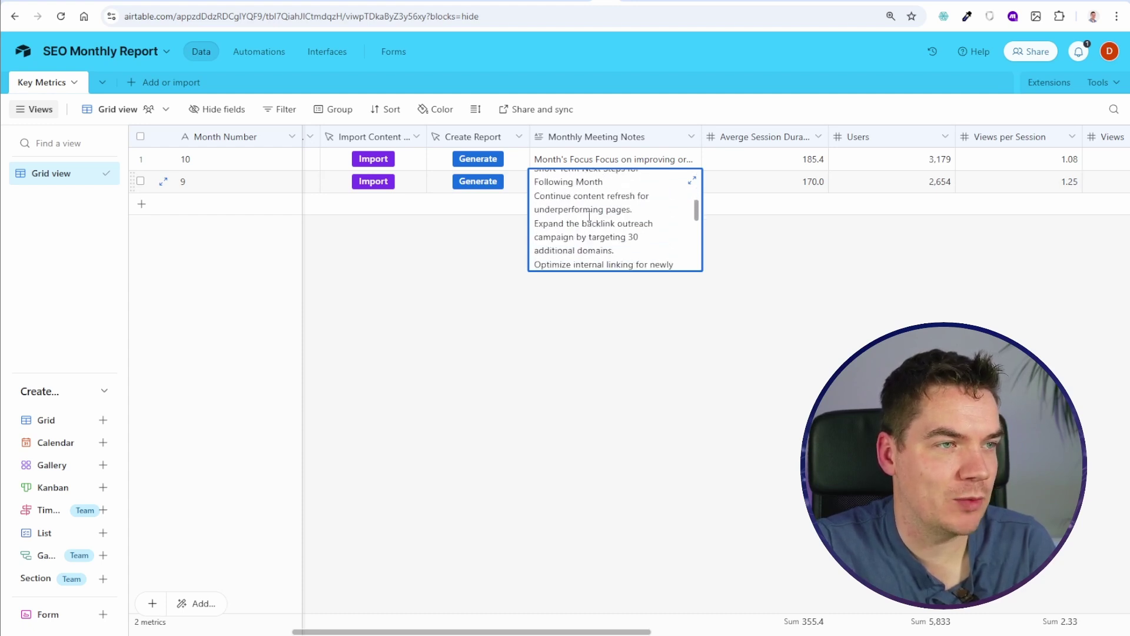
scroll(588, 231, "down", 8)
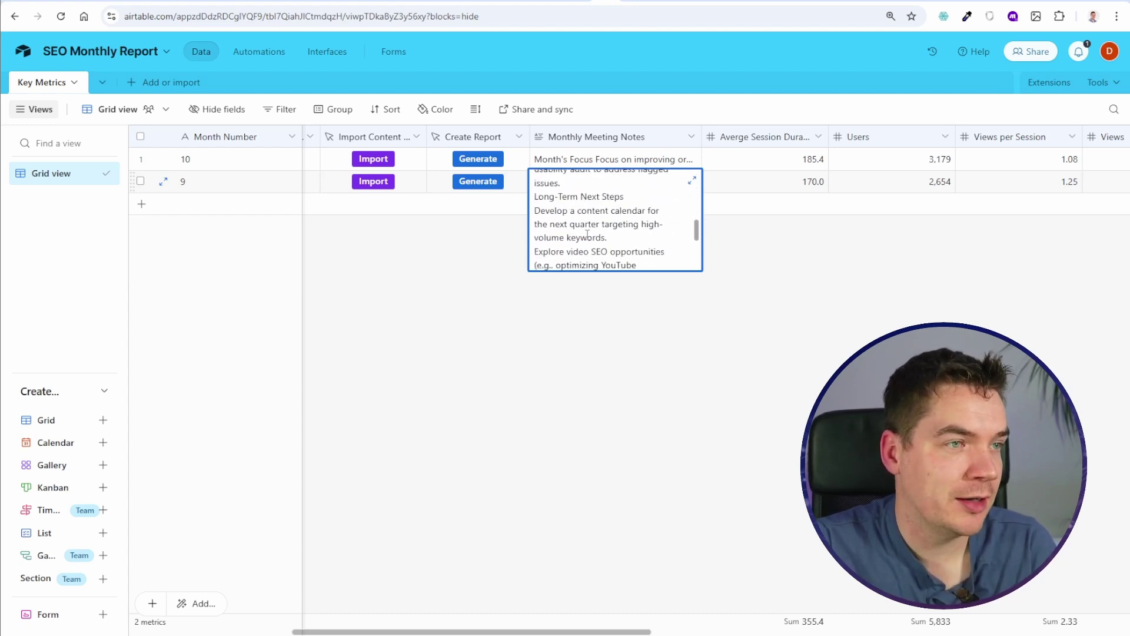
scroll(587, 234, "down", 3)
left_click(788, 252)
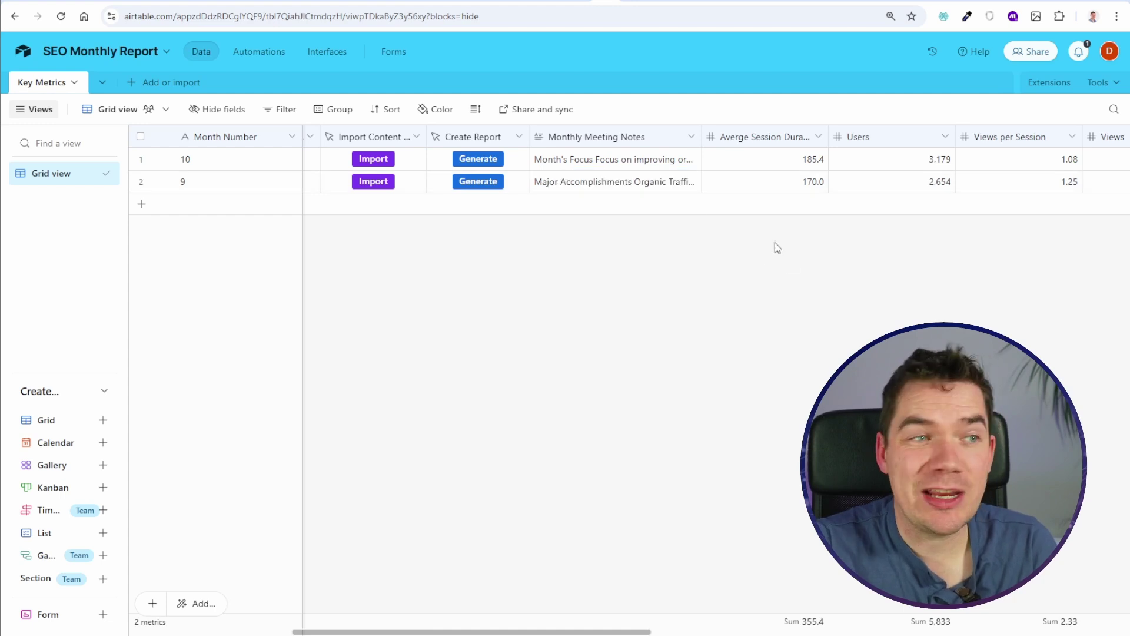
left_click(596, 162)
left_click(596, 173)
scroll(589, 194, "up", 10)
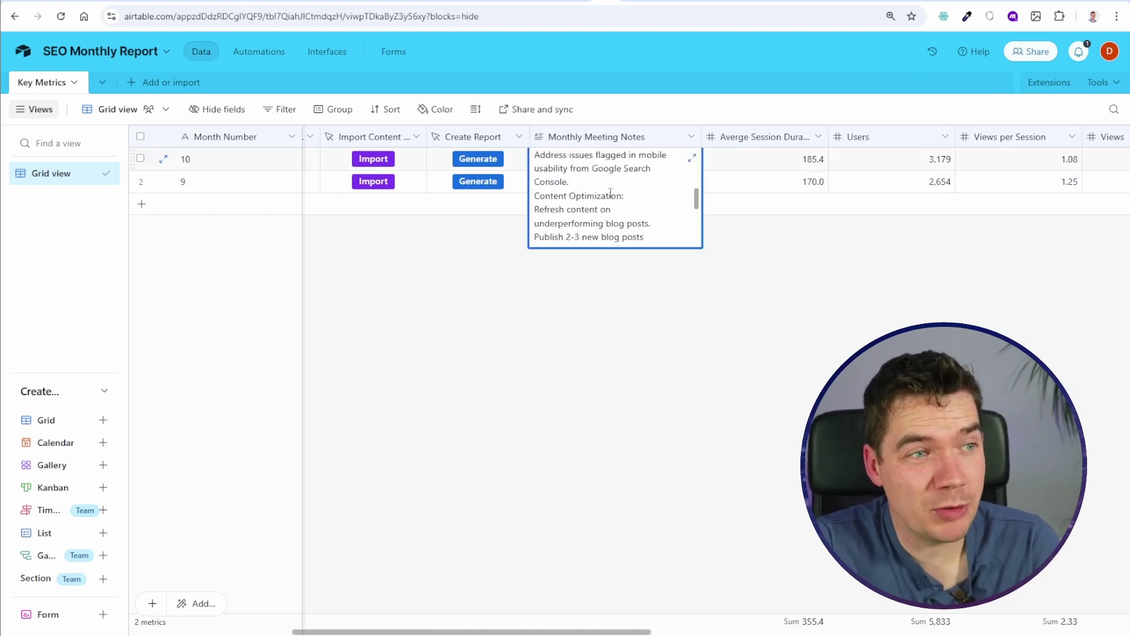
scroll(584, 189, "down", 10)
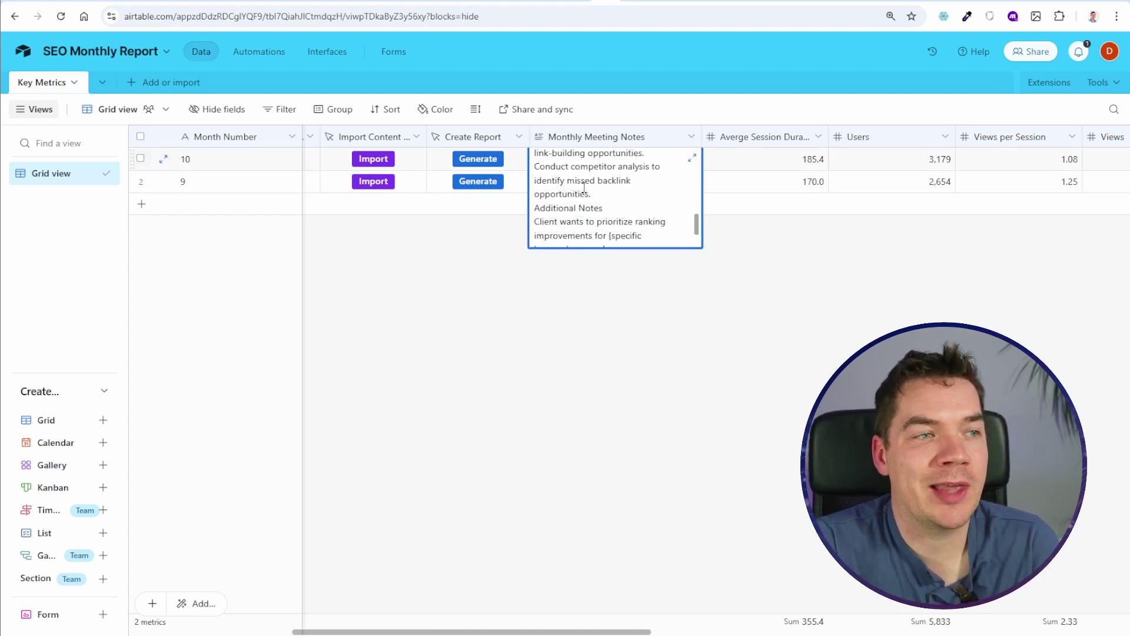
left_click(744, 240)
Step: Scroll across the Key Metrics grid to view the remaining columns
scroll(612, 184, "right", 3)
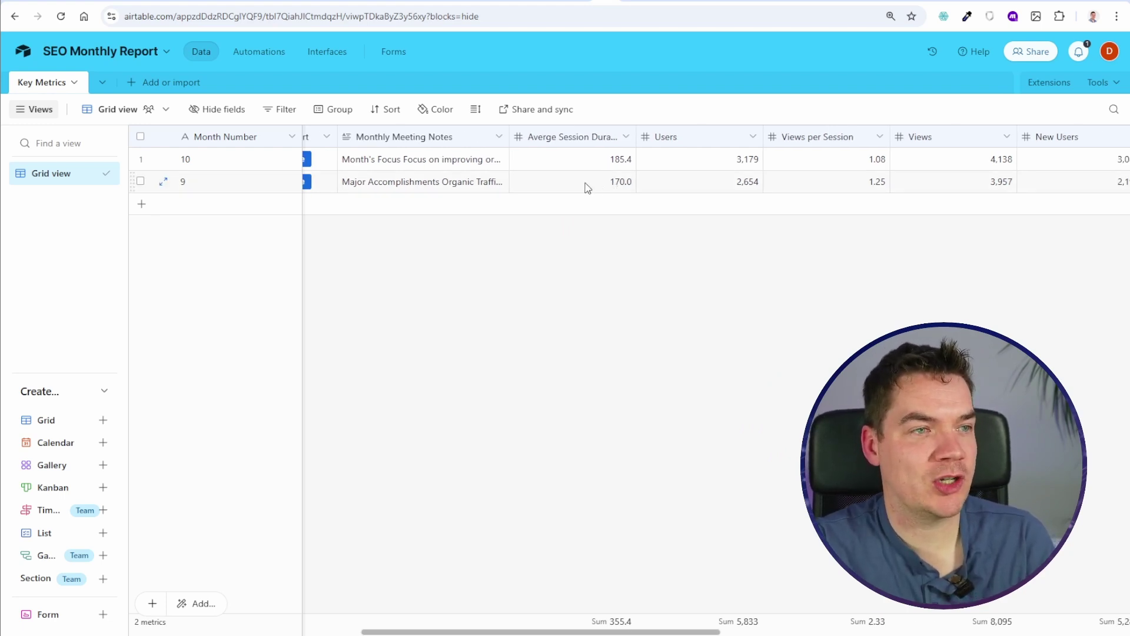
scroll(587, 188, "right", 2)
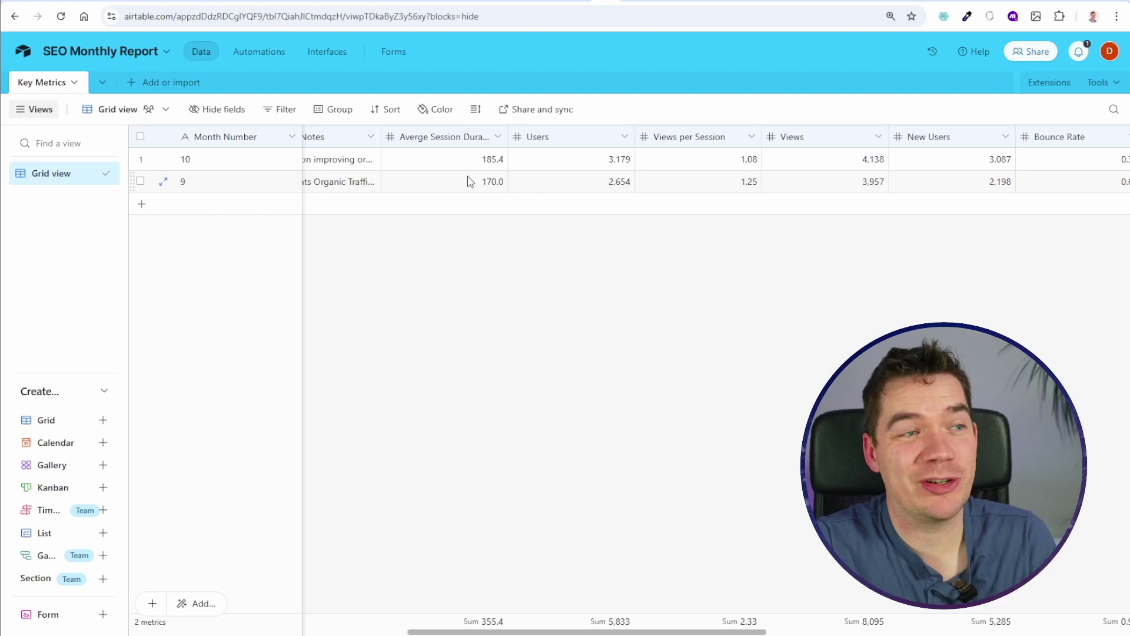
scroll(476, 179, "right", 15)
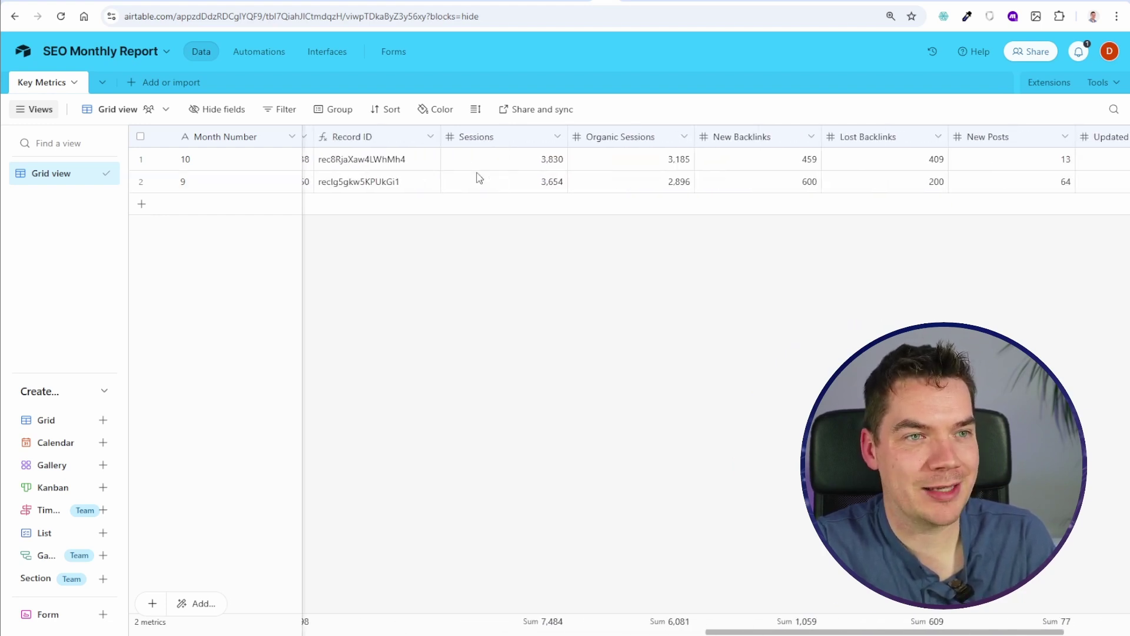
scroll(724, 189, "right", 1)
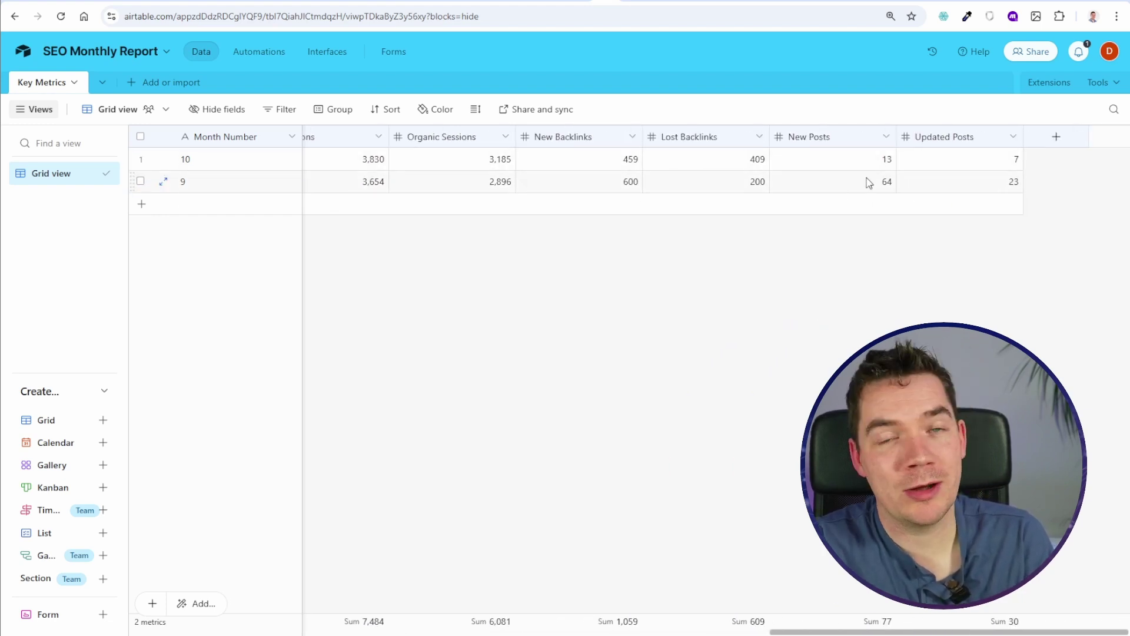
scroll(648, 194, "left", 15)
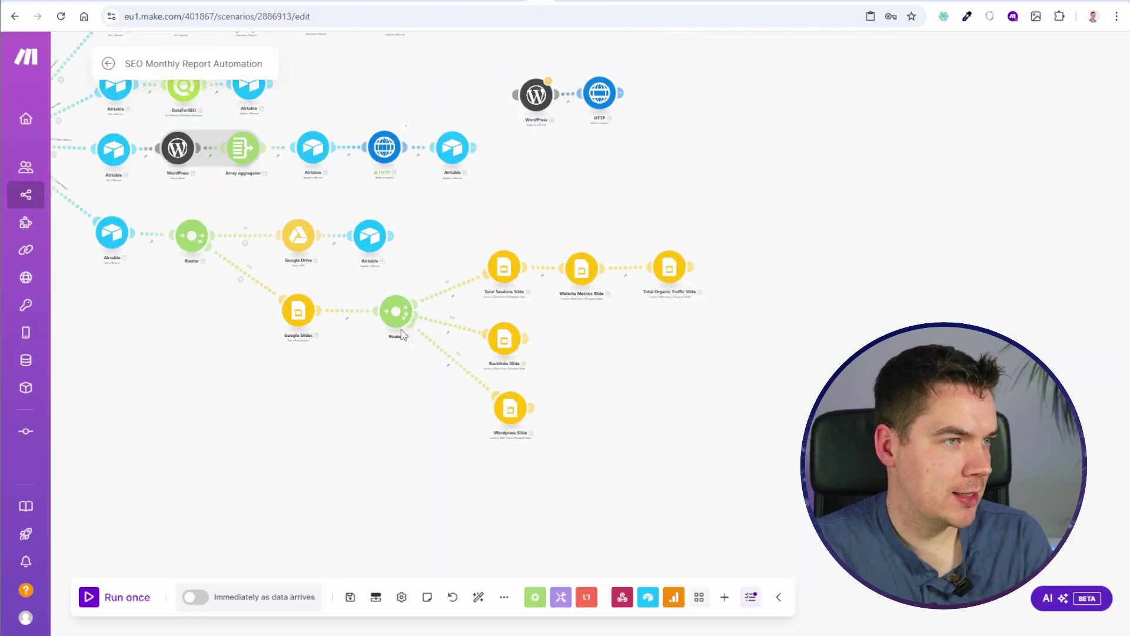
Step: Clone the Airtable Get a Record module and connect the copy to the Router as a new route
scroll(467, 454, "up", 5)
scroll(580, 430, "up", 5)
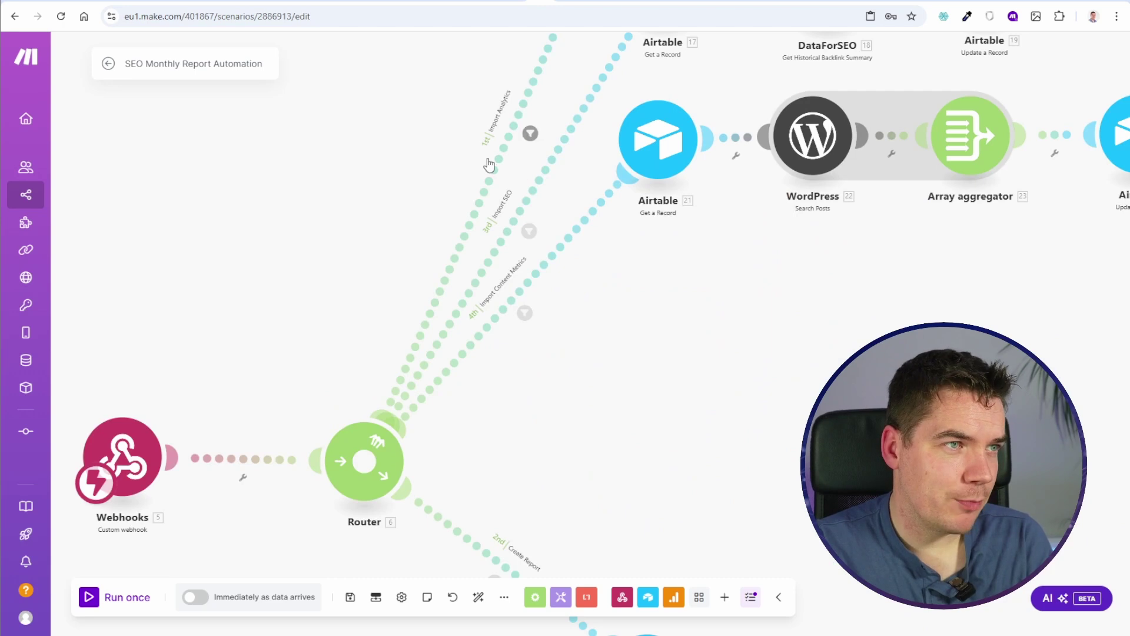
left_click_drag(673, 360, 587, 283)
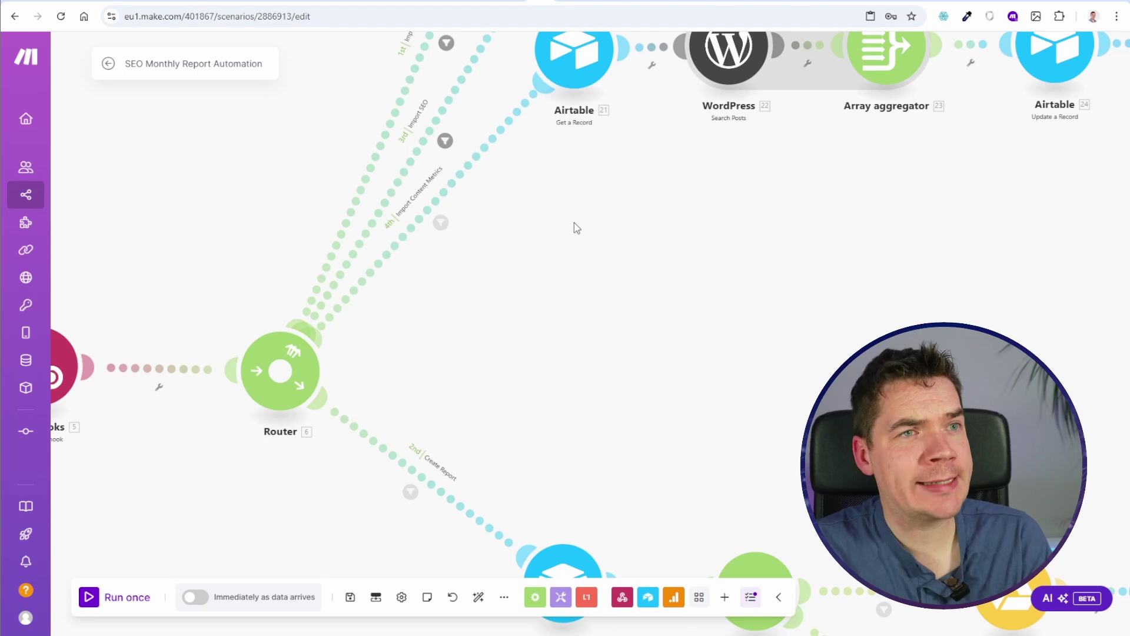
right_click(588, 57)
left_click(647, 152)
left_click(578, 311)
left_click_drag(579, 310, 551, 330)
Step: Label the route filter 'Generate Text Content' with the action value matching 'generate_text'
left_click(512, 321)
left_click(516, 246)
type("Generate Text Content")
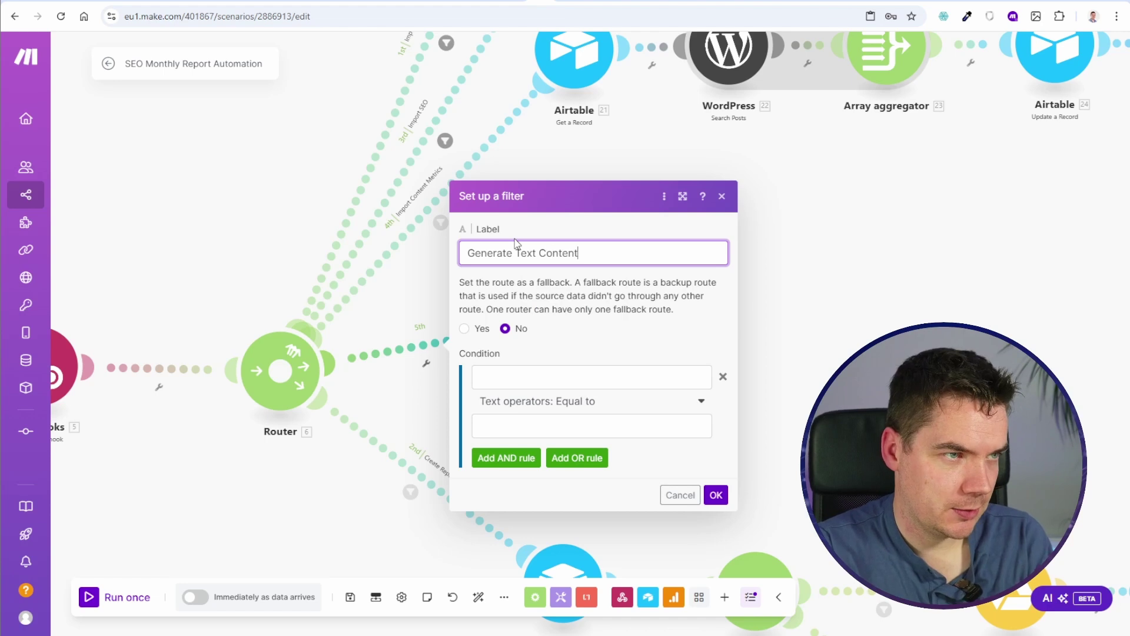
left_click(592, 377)
left_click(750, 475)
left_click(595, 426)
type("generate_text")
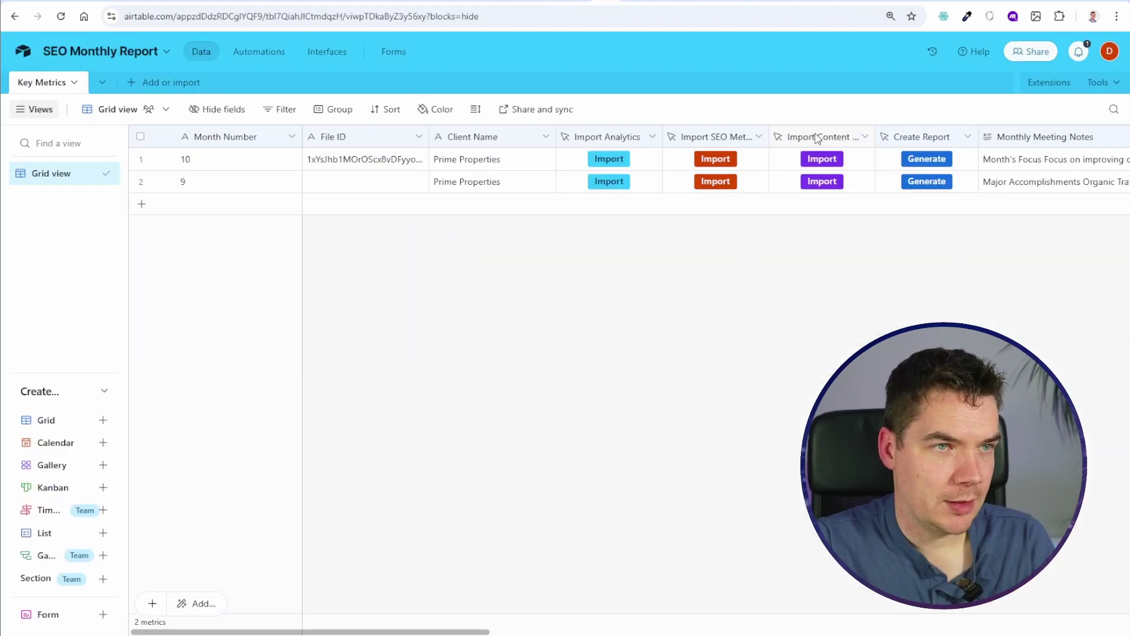
Step: Duplicate the Import Content field as Generate Text and run the scenario once to capture data
left_click(866, 137)
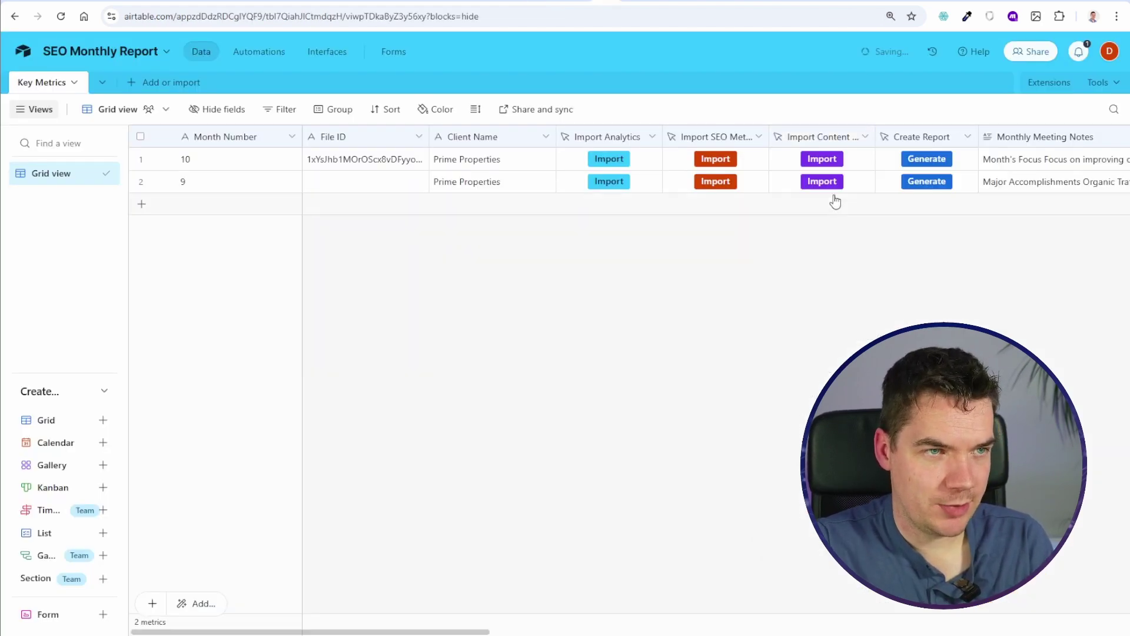
left_click(877, 206)
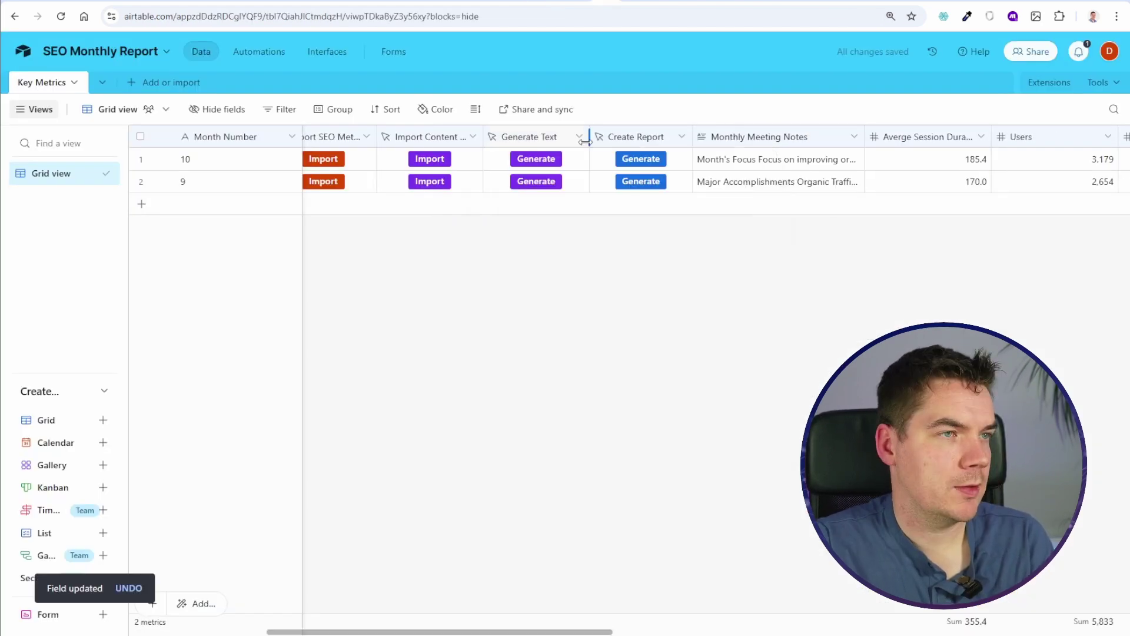
left_click(580, 136)
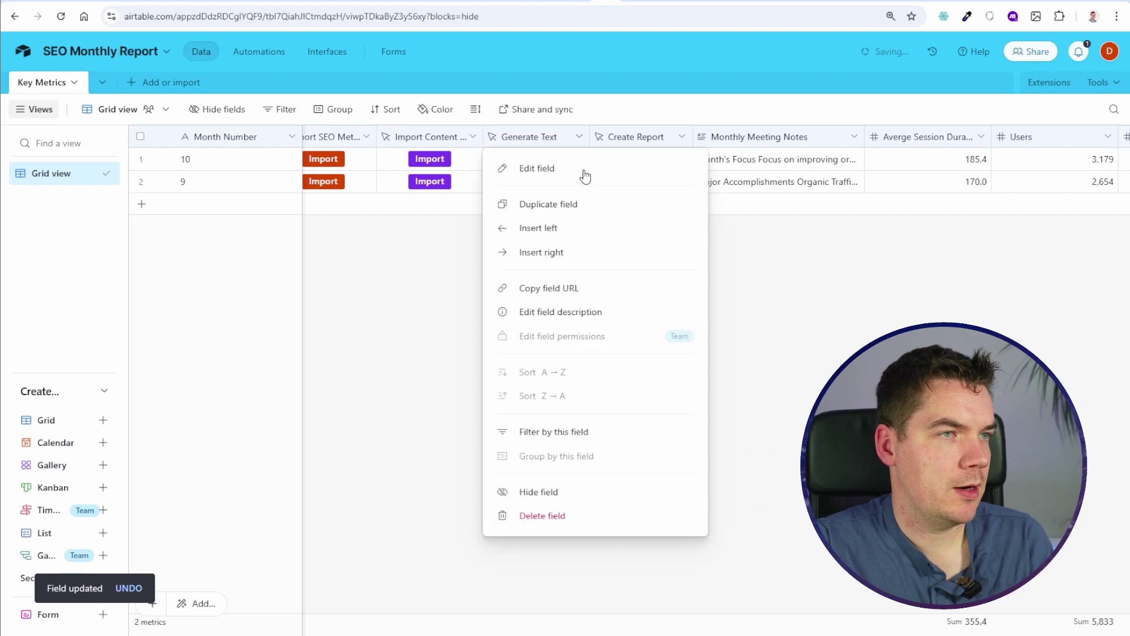
left_click(577, 167)
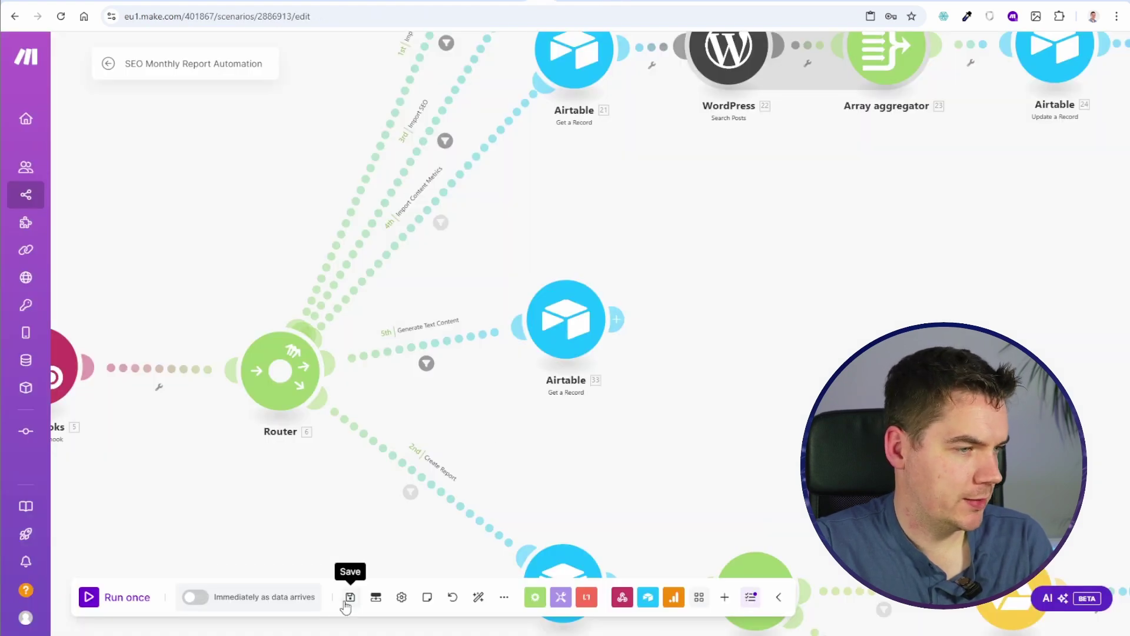
left_click(118, 597)
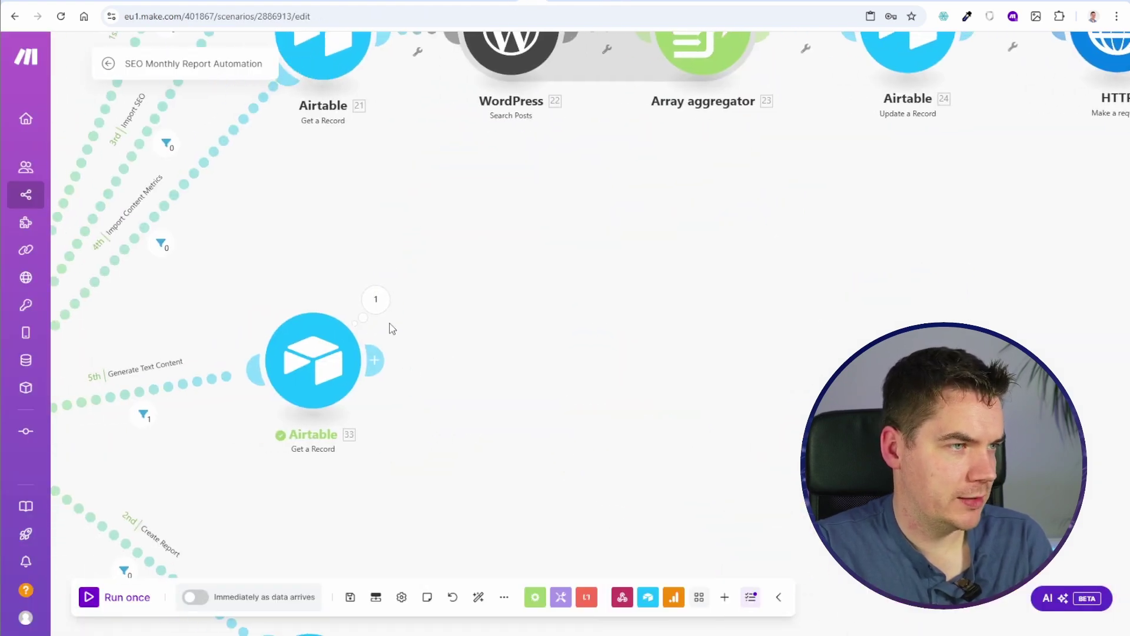
left_click(377, 361)
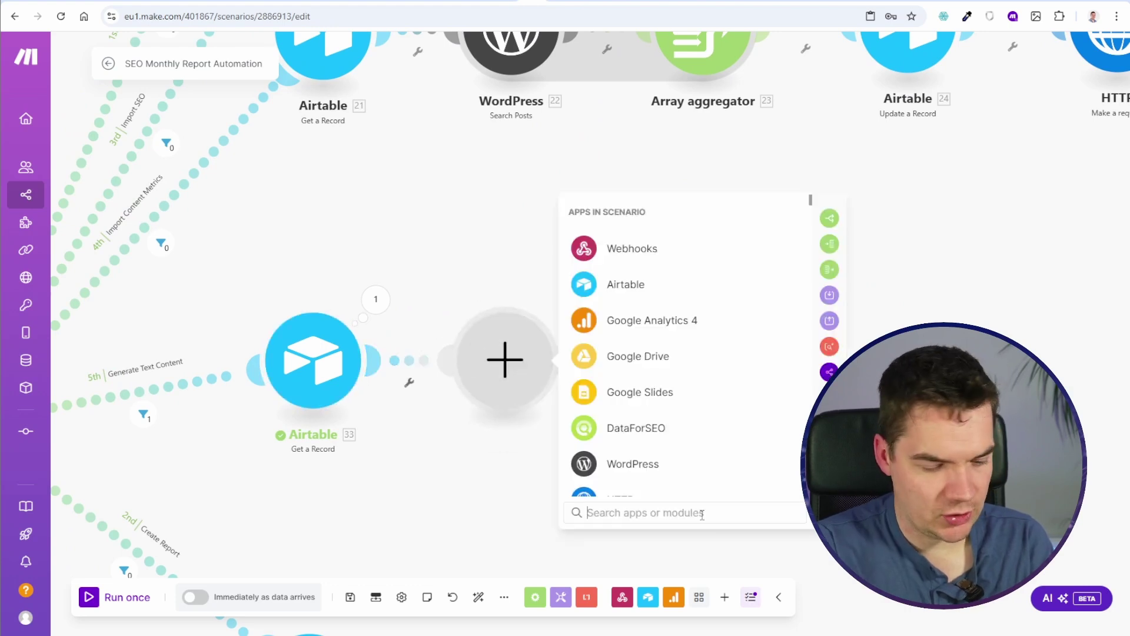
Step: Add an OpenAI Create a Completion module with a System message and a User message
type("open")
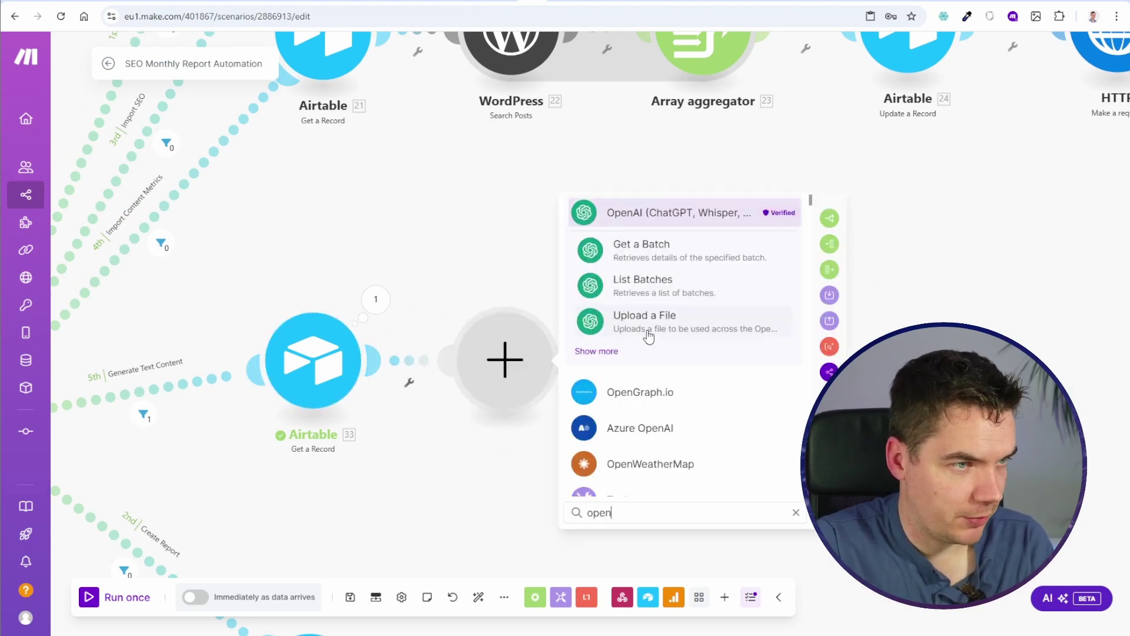
left_click(596, 350)
left_click(714, 393)
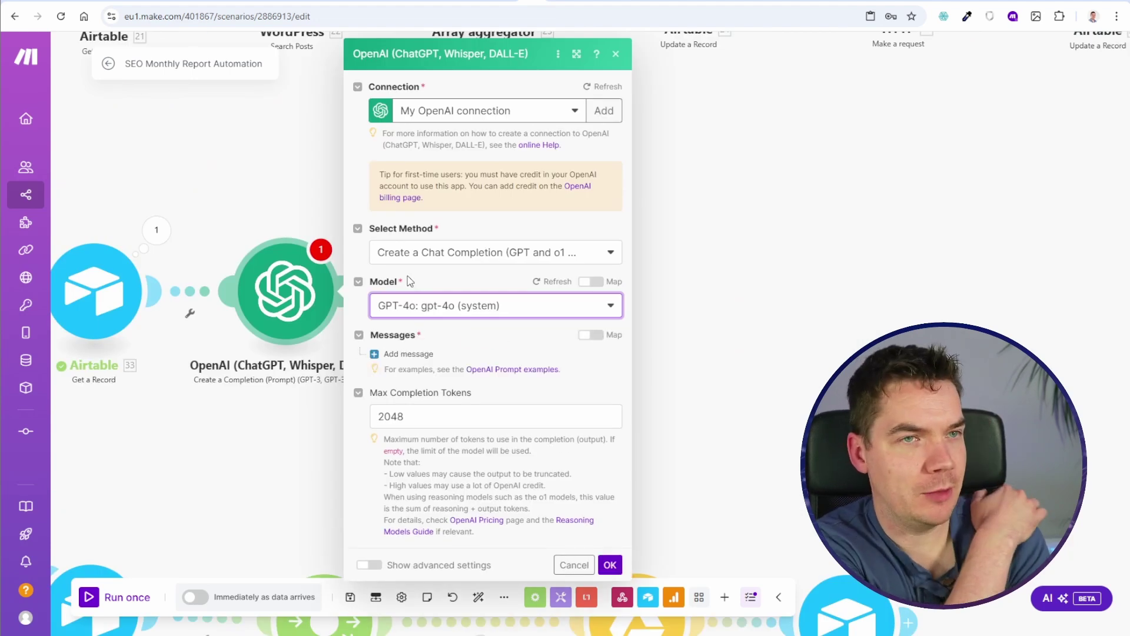
left_click(412, 353)
left_click(454, 419)
scroll(437, 406, "down", 2)
left_click(408, 403)
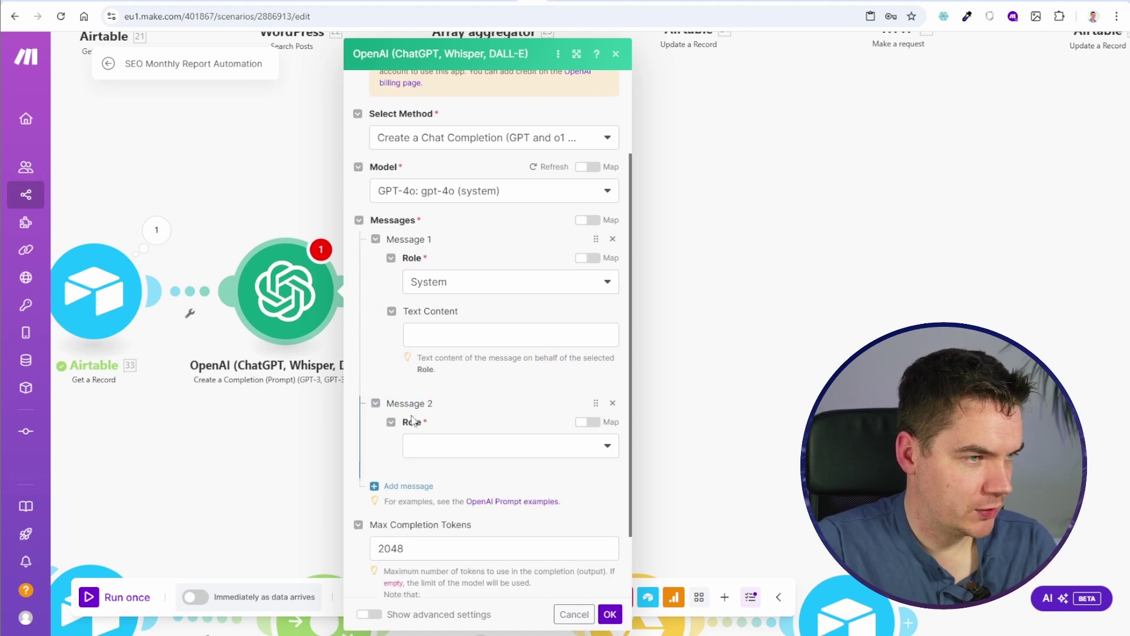
left_click(449, 451)
left_click(439, 489)
Step: Set the completion's response format to JSON Object in the advanced settings
scroll(434, 456, "down", 4)
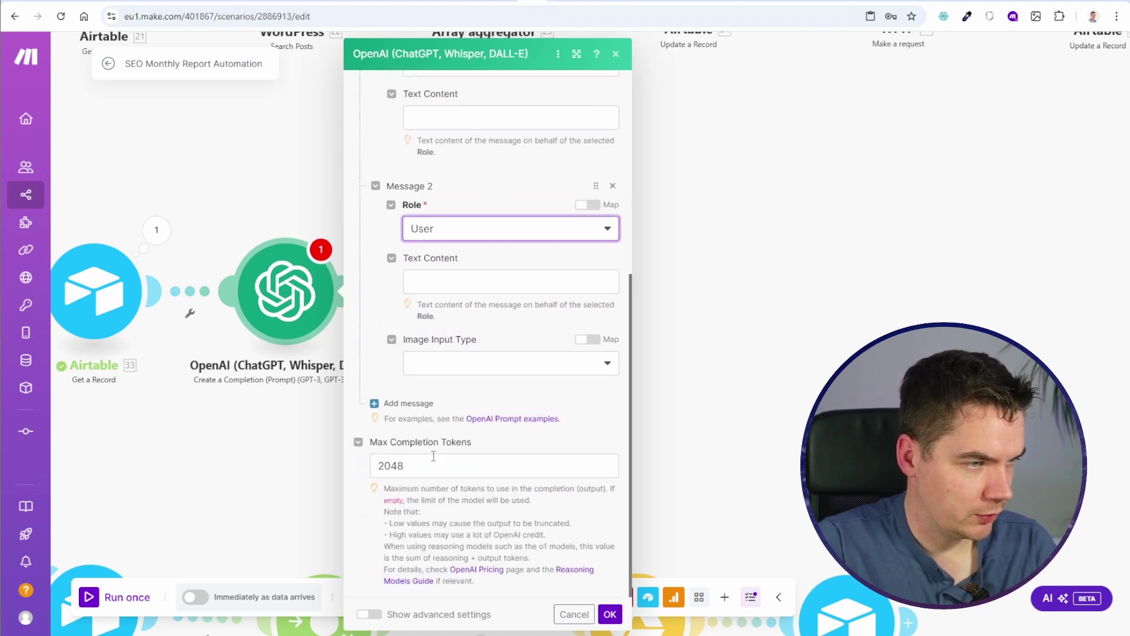
left_click(398, 613)
scroll(423, 471, "down", 10)
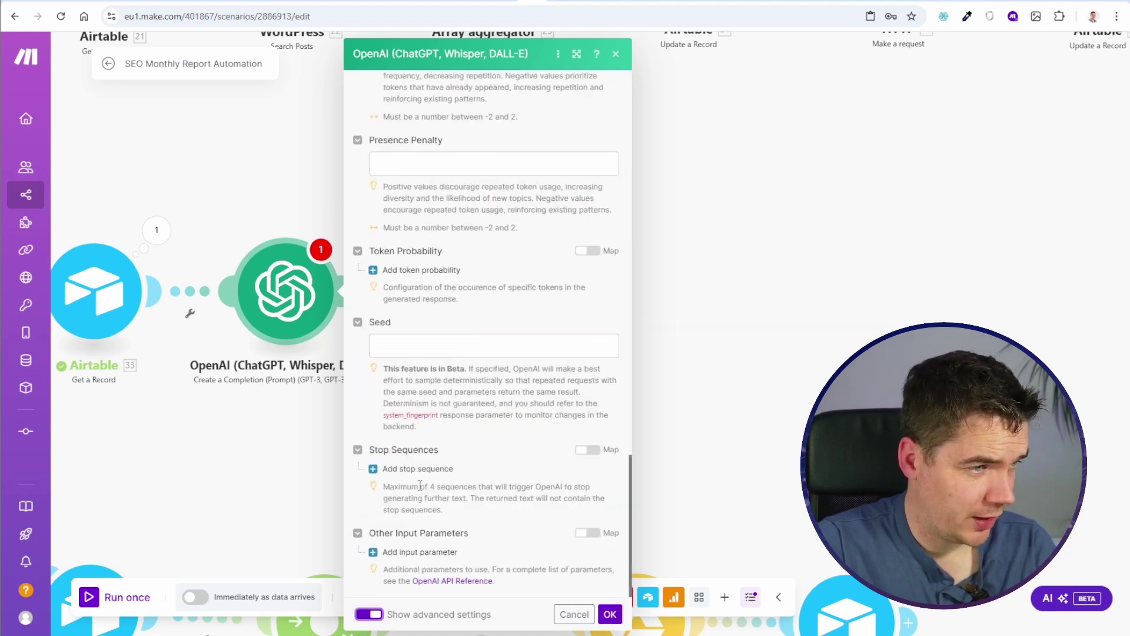
scroll(425, 464, "up", 20)
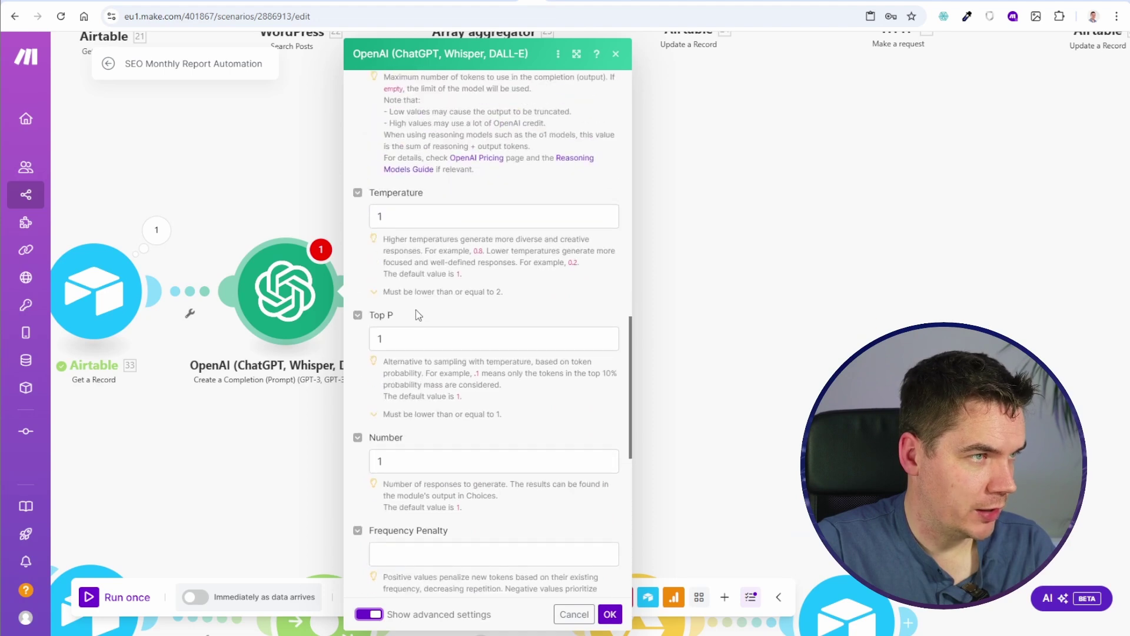
left_click(420, 386)
left_click(414, 454)
scroll(406, 450, "down", 8)
scroll(401, 448, "up", 6)
scroll(397, 446, "down", 1)
scroll(397, 445, "down", 10)
scroll(435, 353, "up", 20)
Step: Add blank lines above the system instruction, start the user message, then switch to the Airtable report table
left_click(434, 307)
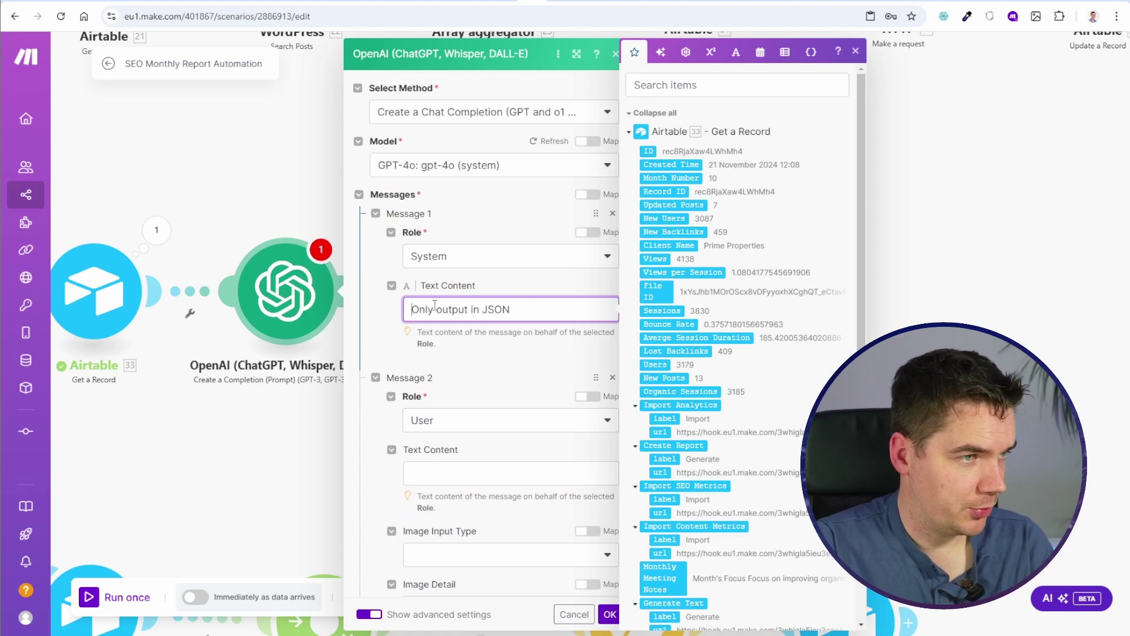
key("Return")
key("Return")
key("Up")
key("Up")
left_click(419, 500)
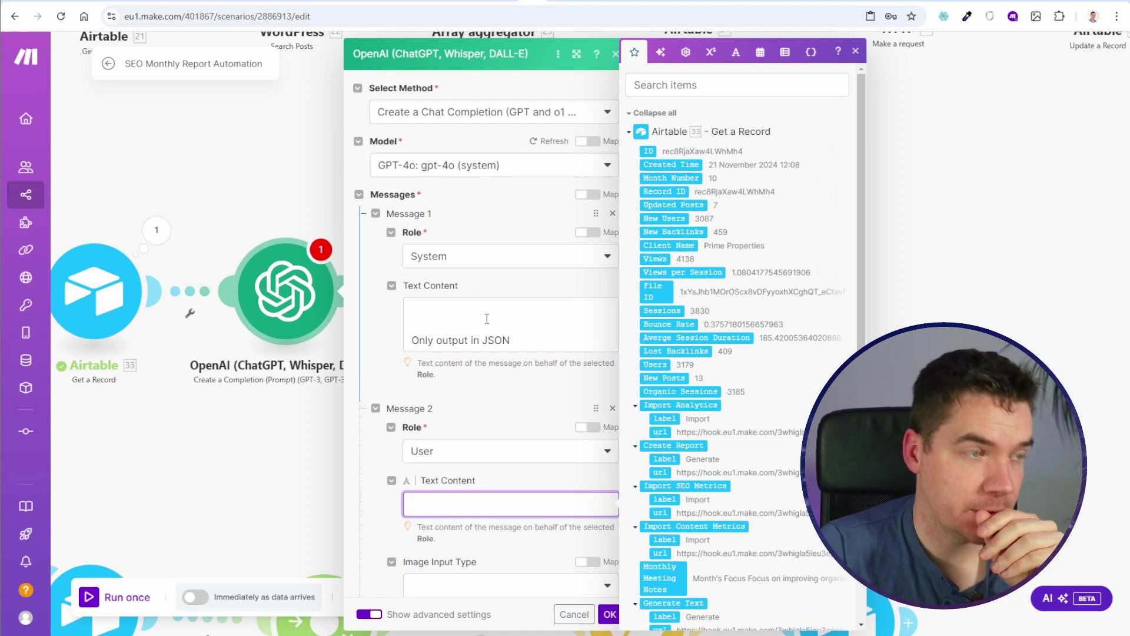
key("ctrl+Tab")
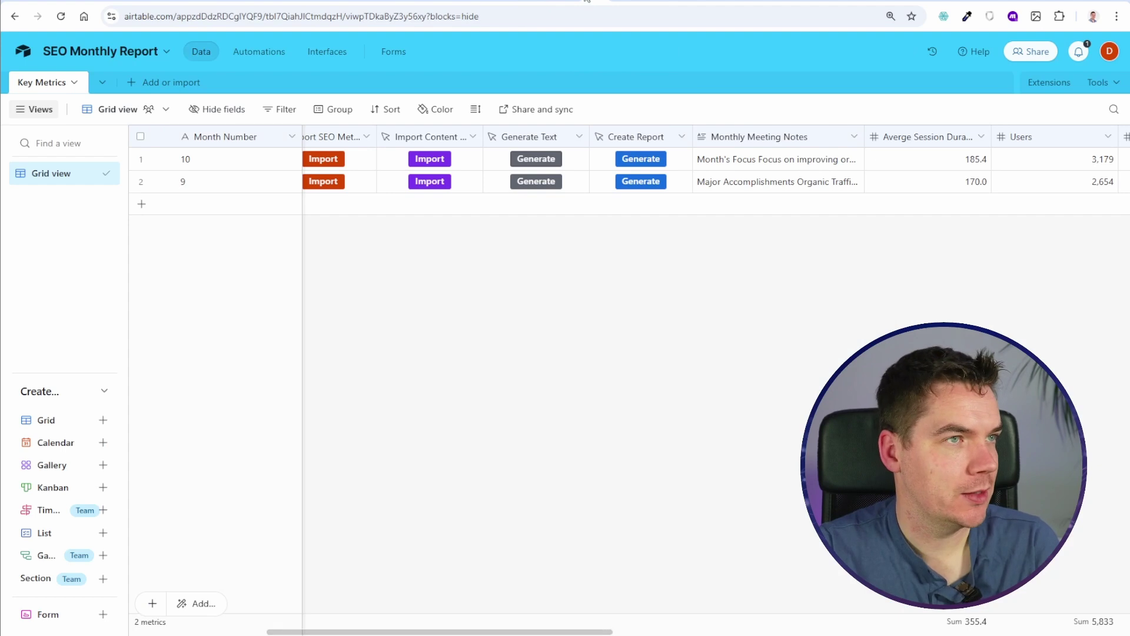
Step: Shift the OpenAI module right and insert an Airtable Search Records module before it
left_click(533, 1)
left_click_drag(291, 186, 511, 182)
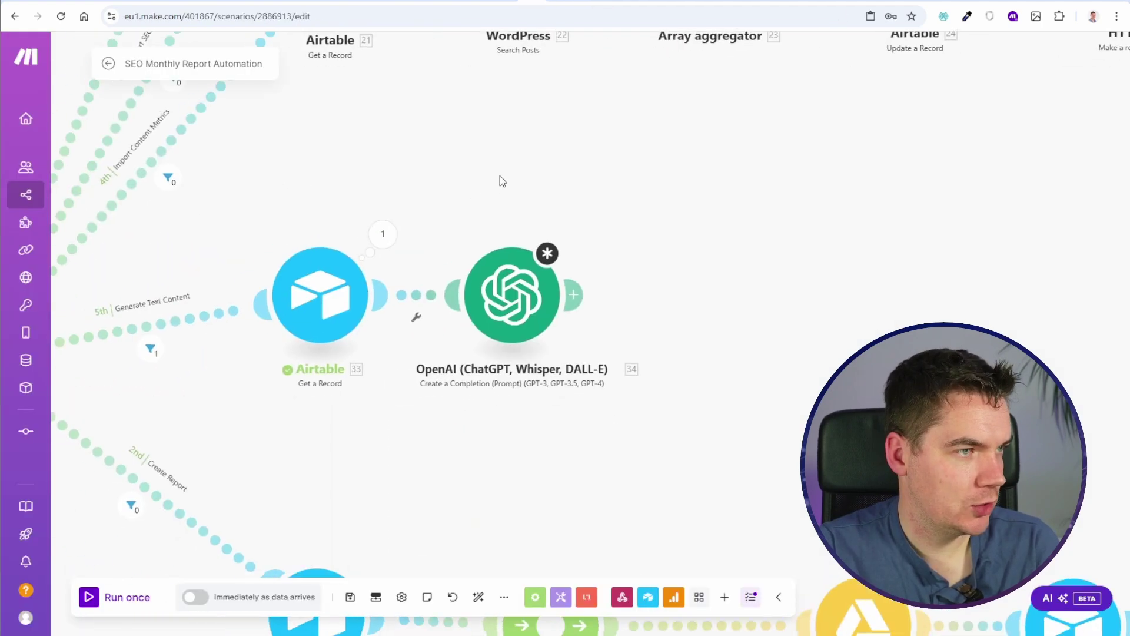
left_click_drag(509, 278, 709, 276)
left_click(535, 257)
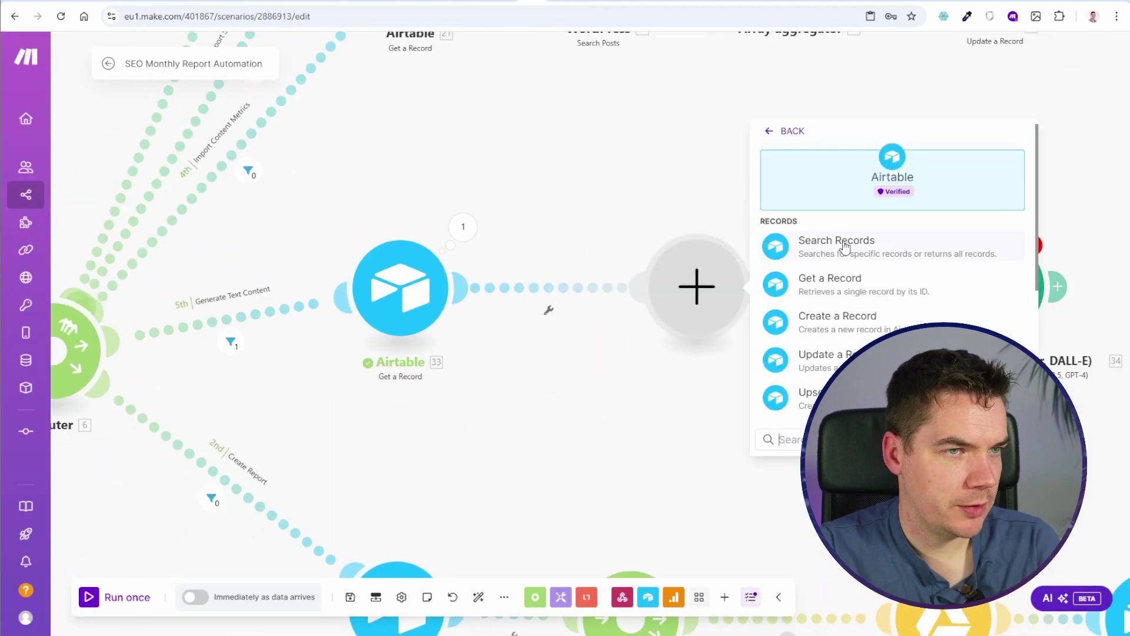
left_click(822, 249)
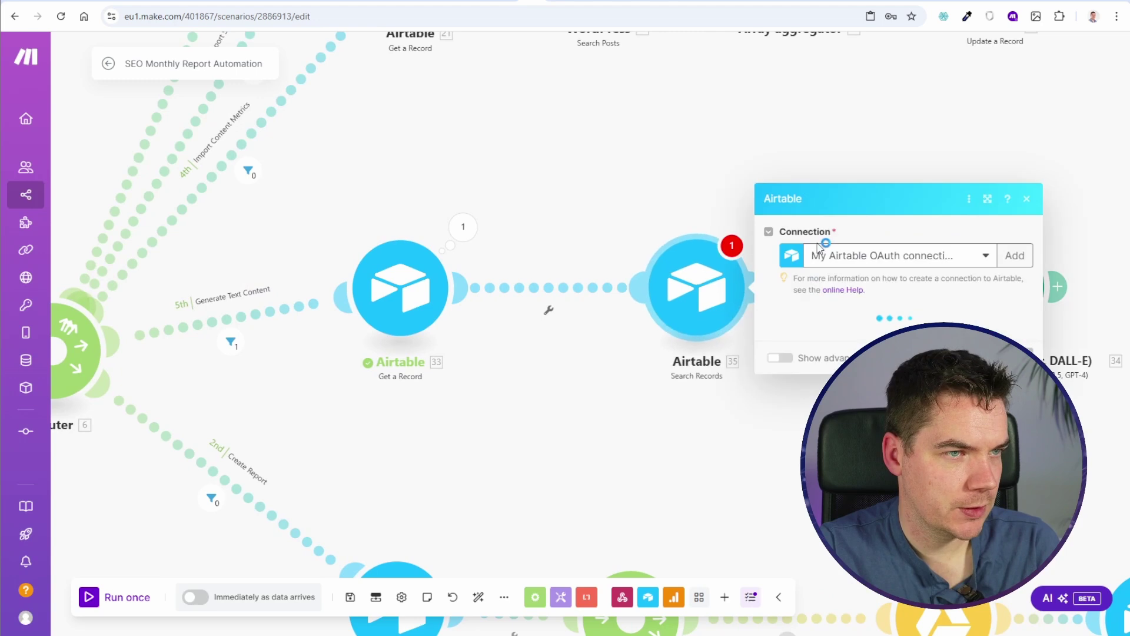
Step: Point Search Records at the SEO Monthly Report base and build a formula filtering by month and Client Name
left_click(901, 337)
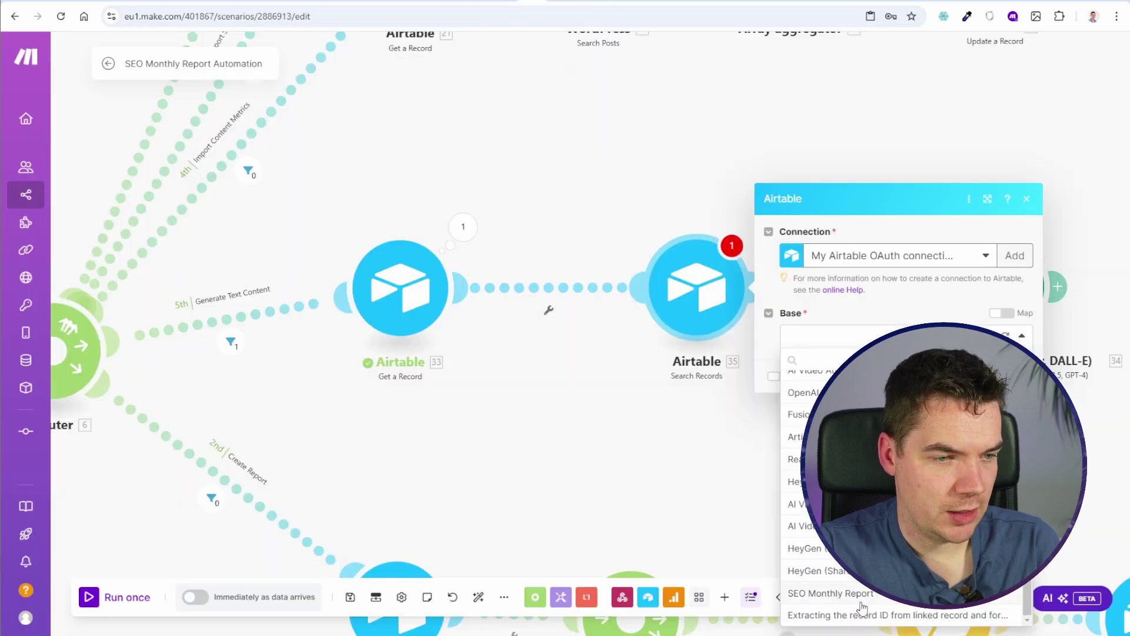
left_click(821, 591)
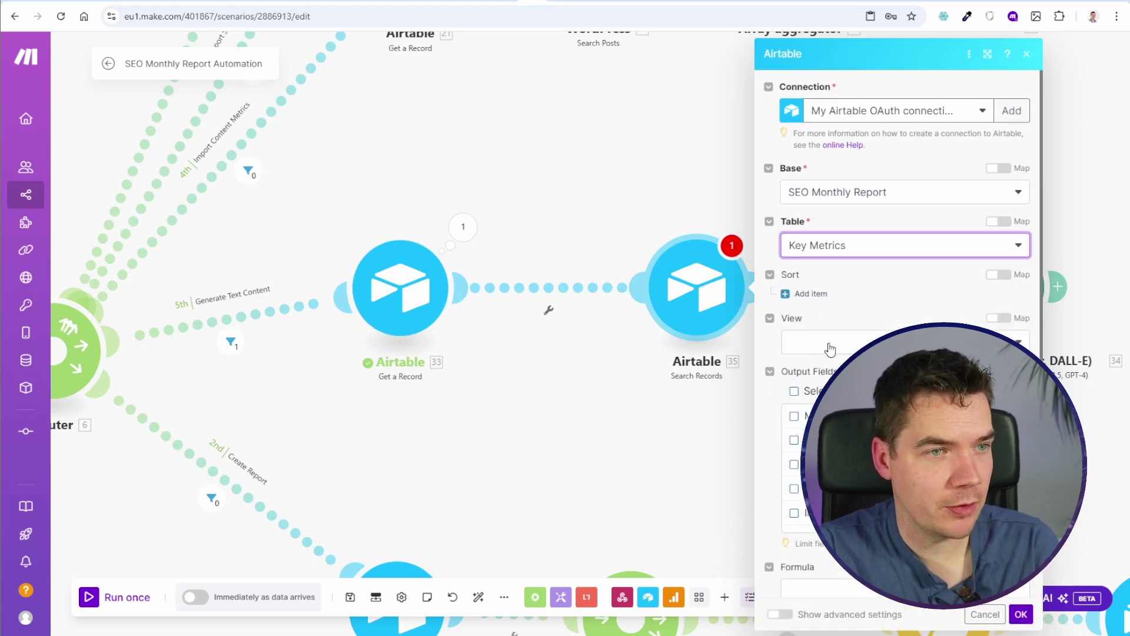
scroll(765, 443, "down", 2)
scroll(765, 443, "down", 1)
left_click(791, 430)
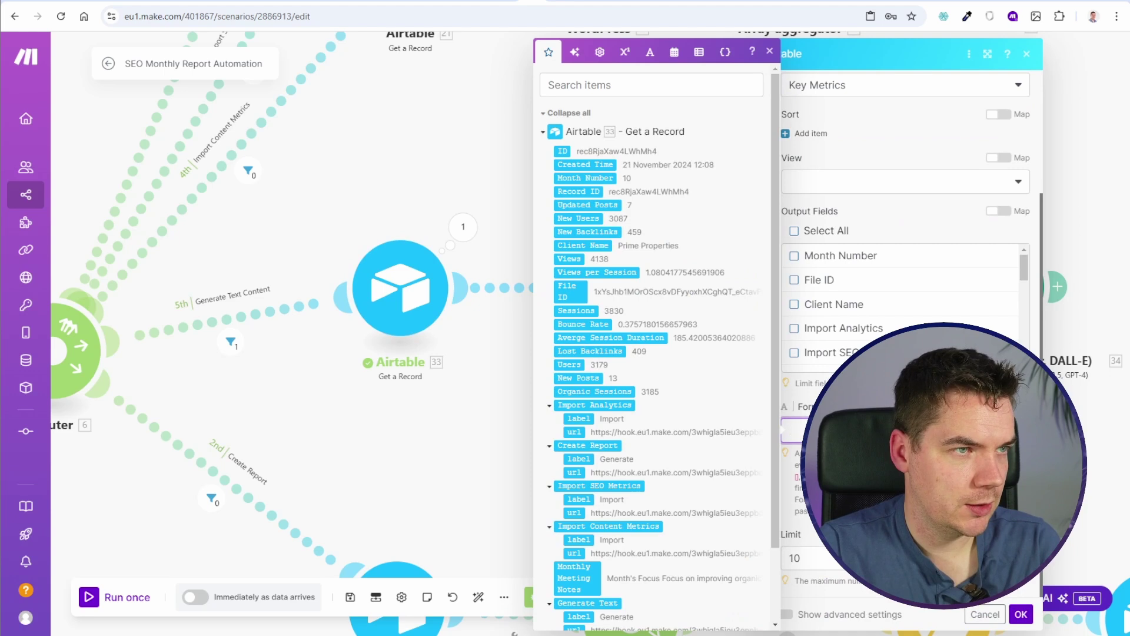
type("{M")
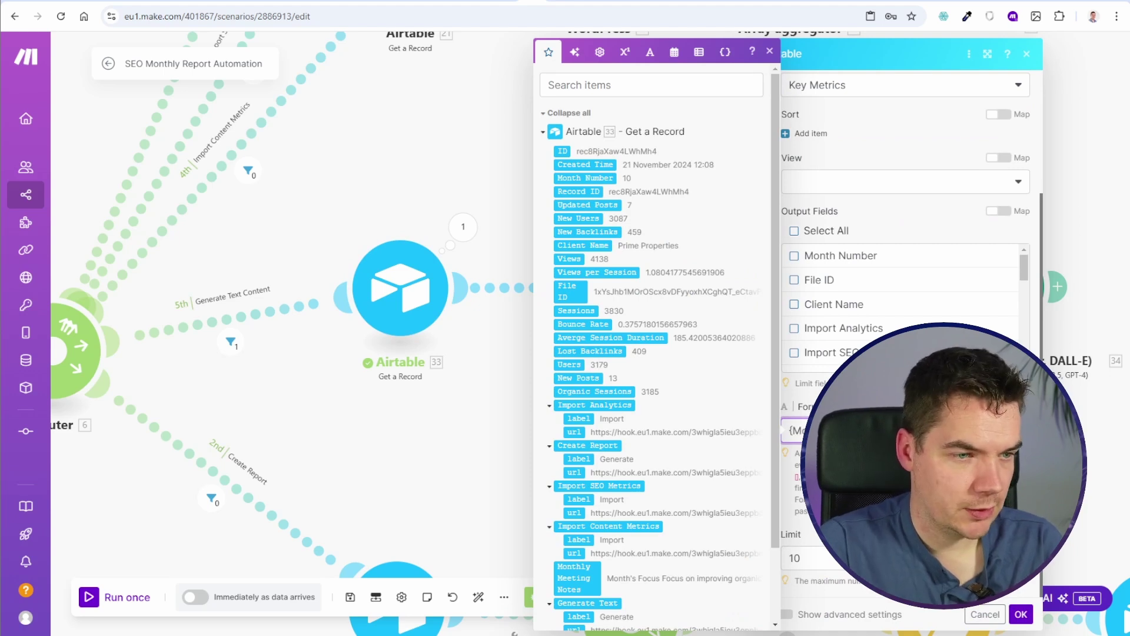
left_click(626, 52)
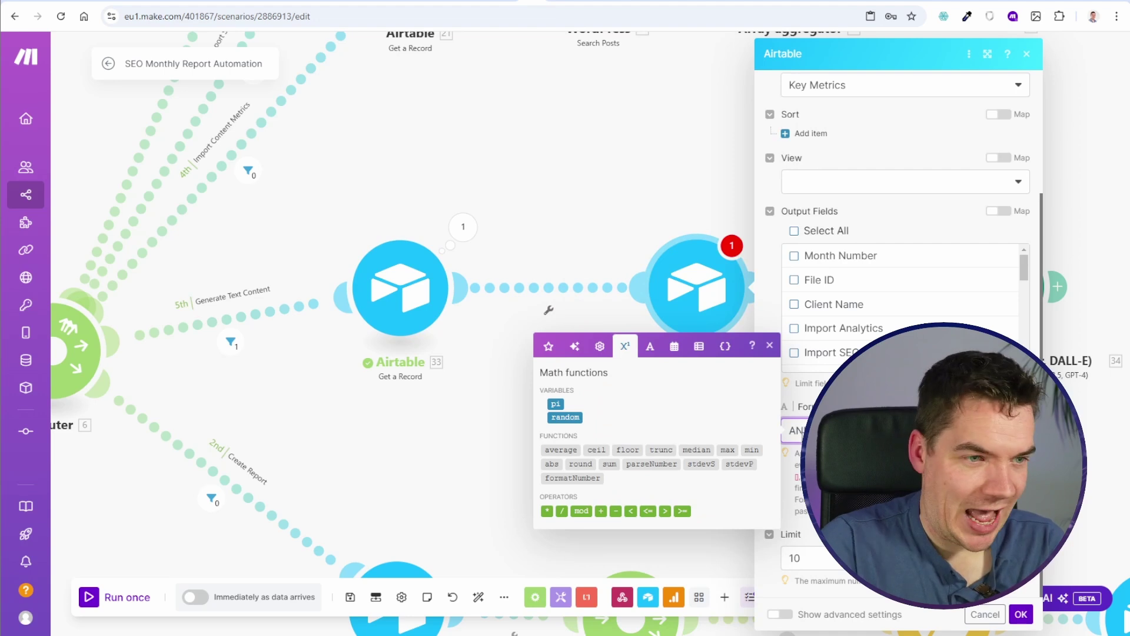
left_click(548, 346)
left_click(599, 245)
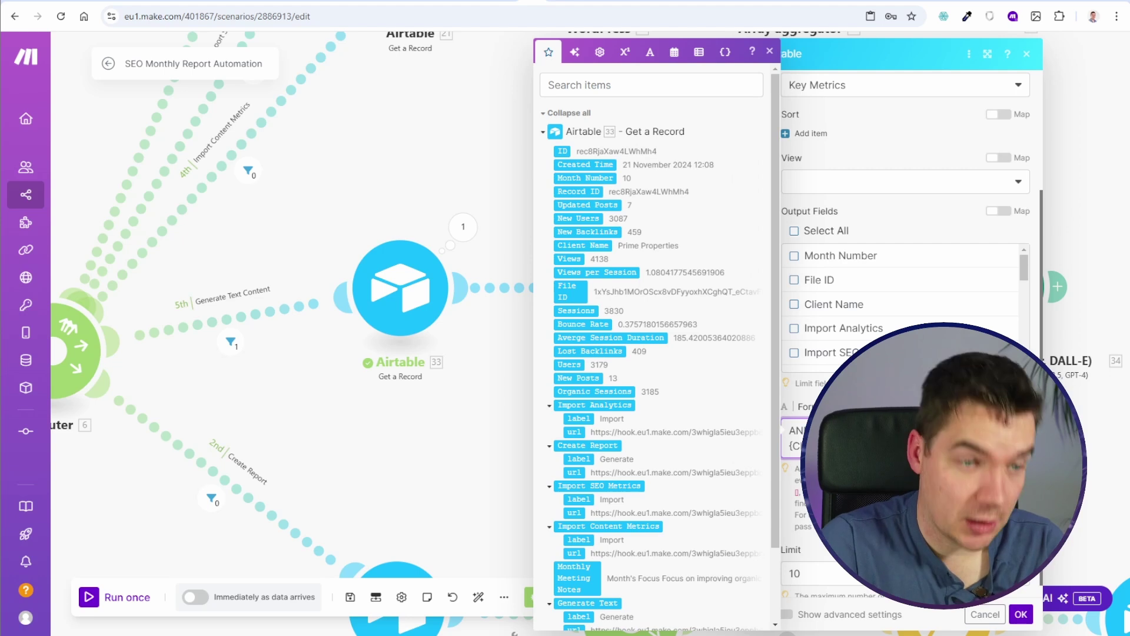
left_click(1021, 614)
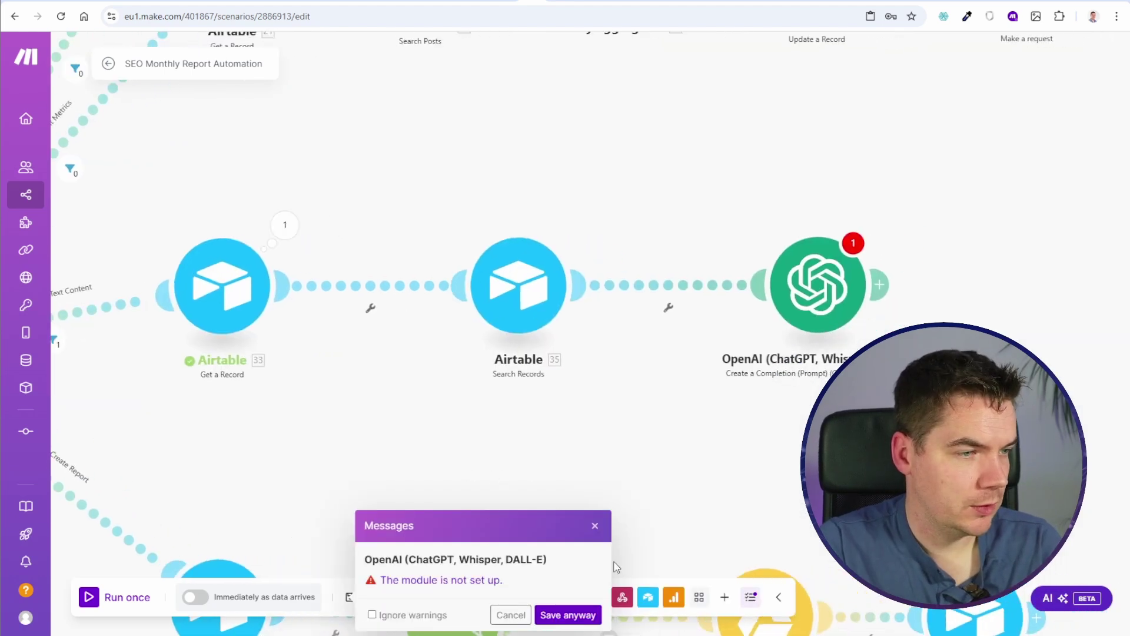
Step: Test-run Search Records alone with month 11 and client 'Prime Properties', getting an invalid-formula error
right_click(555, 299)
left_click(586, 327)
left_click(709, 335)
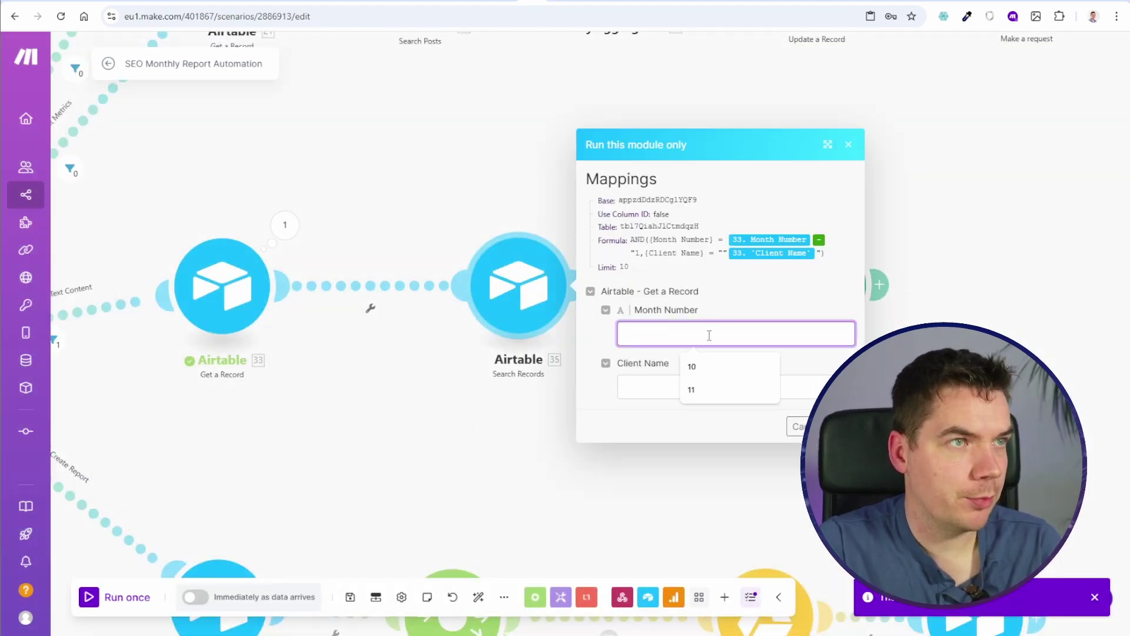
type("11")
key("Tab")
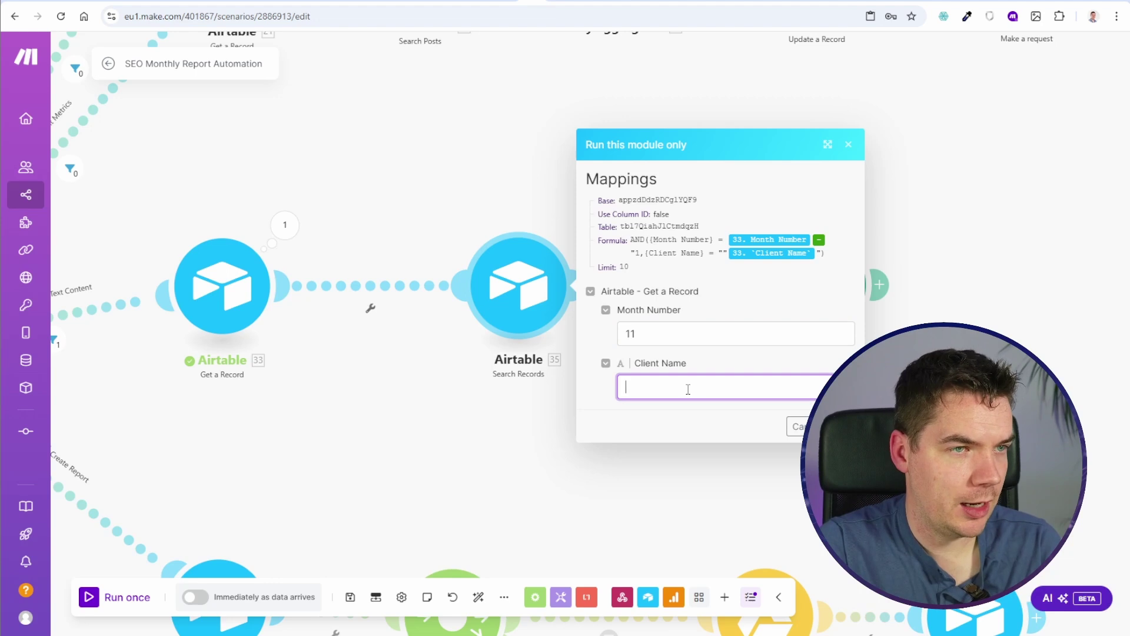
type("Prime Properties")
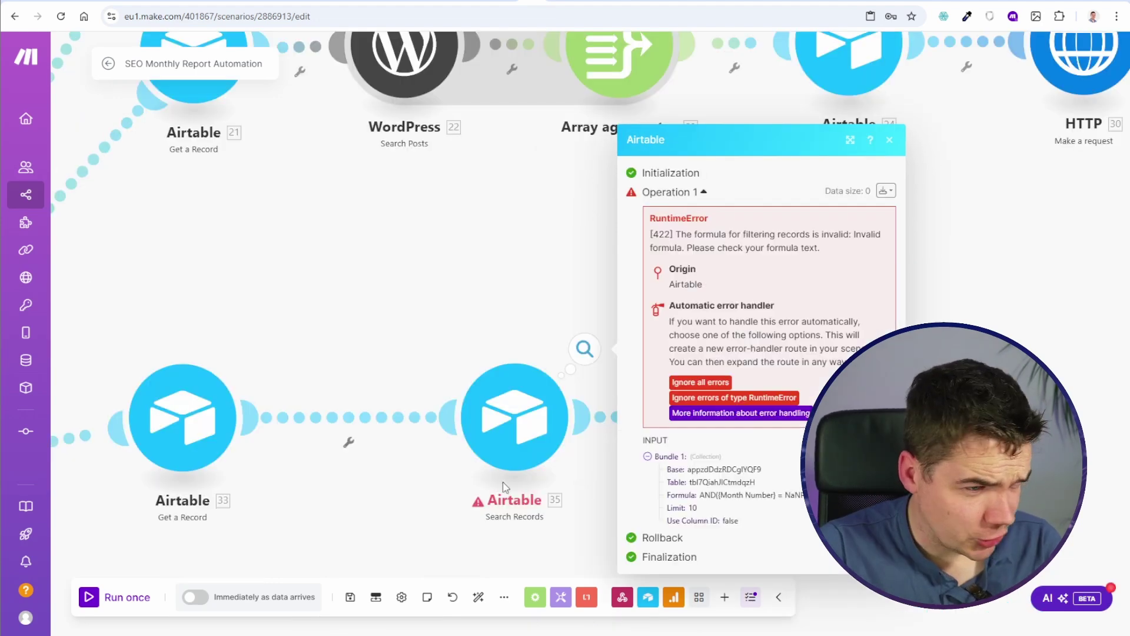
left_click(515, 418)
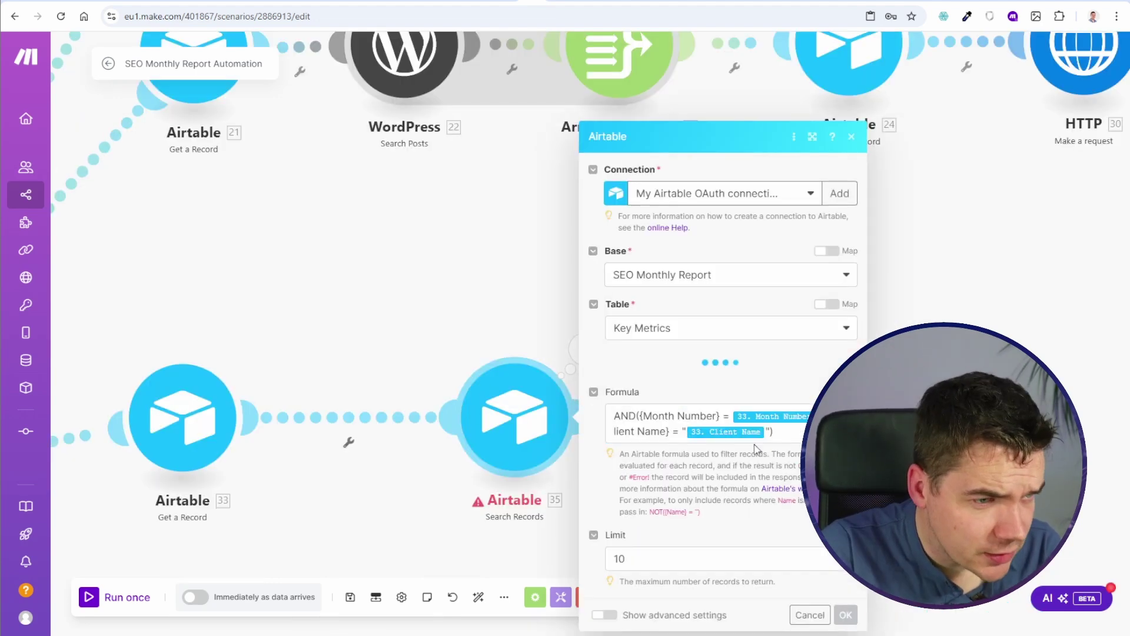
Step: Reopen the Search Records settings, save the scenario, and start another test run of the module
left_click(706, 431)
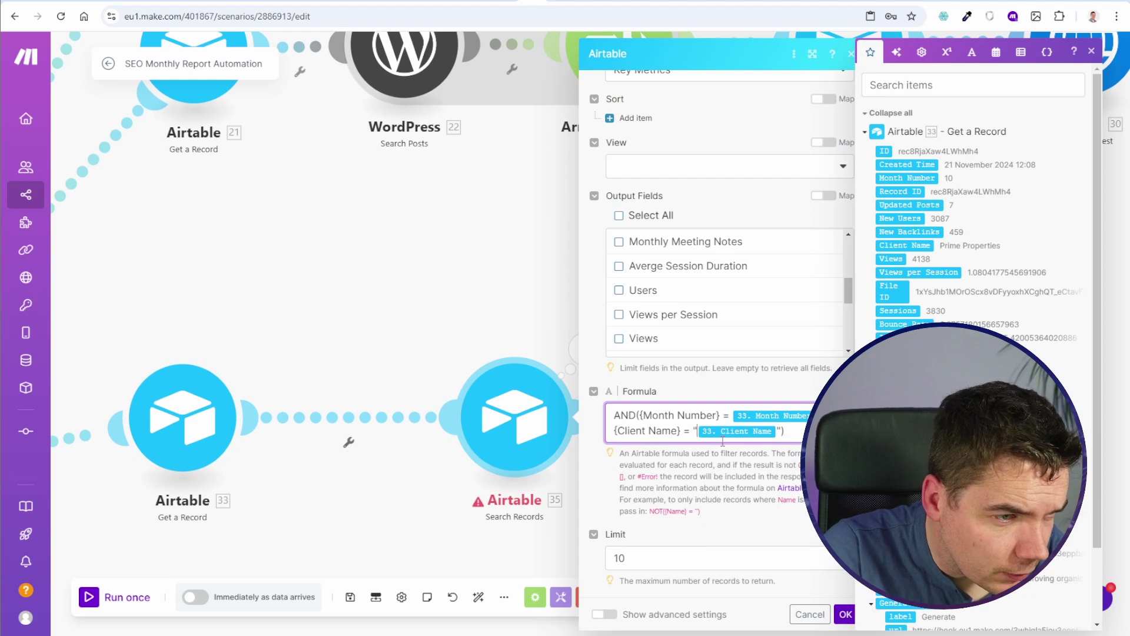
left_click(846, 614)
left_click(351, 597)
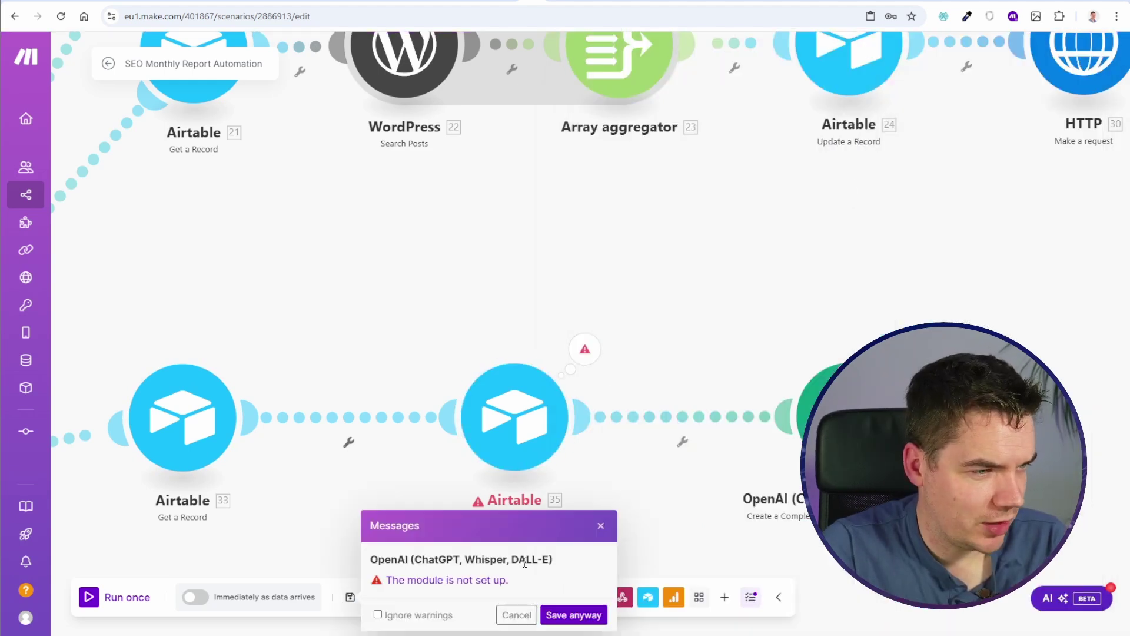
left_click(517, 614)
right_click(542, 412)
left_click(613, 438)
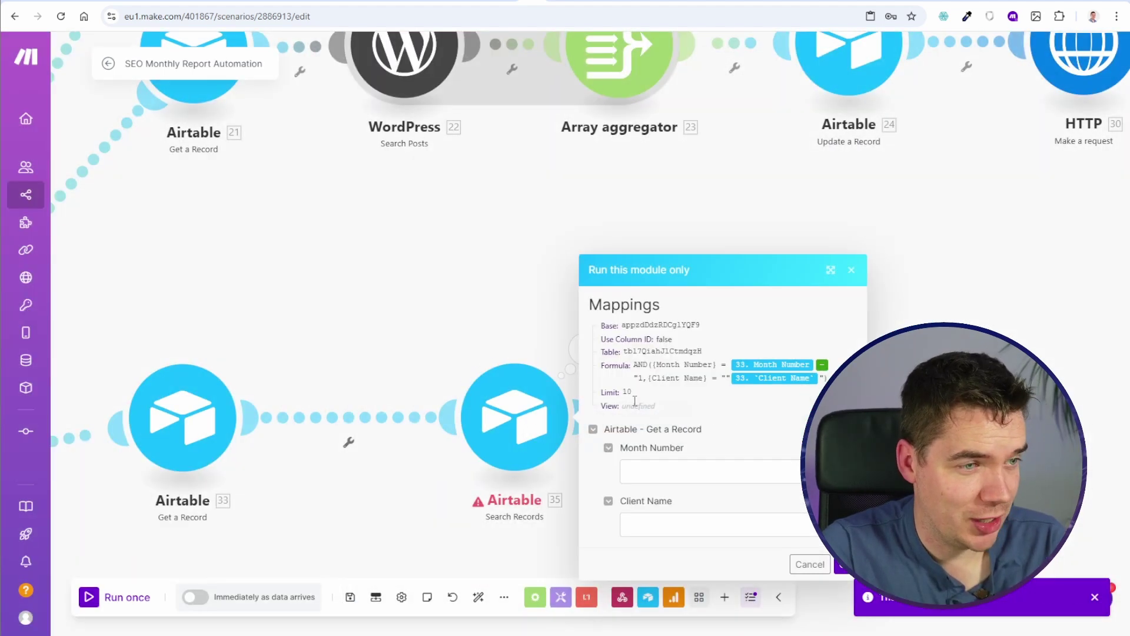
left_click(724, 474)
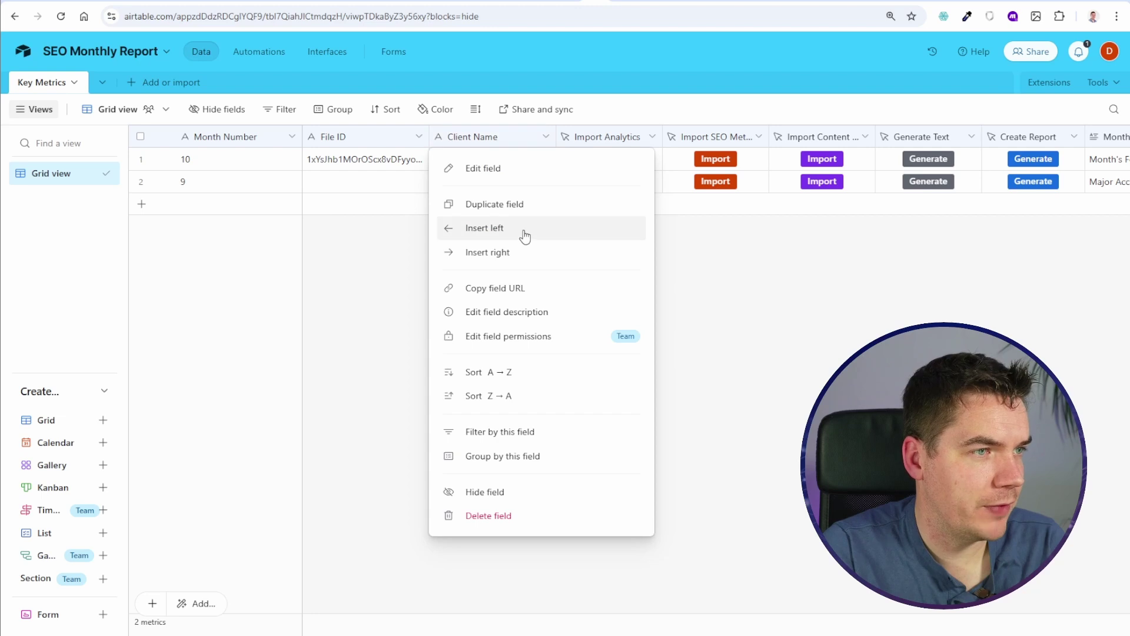
Step: Paste the search formula into a new formula field left of Client Name to check it, then reopen Search Records in Make
left_click(520, 229)
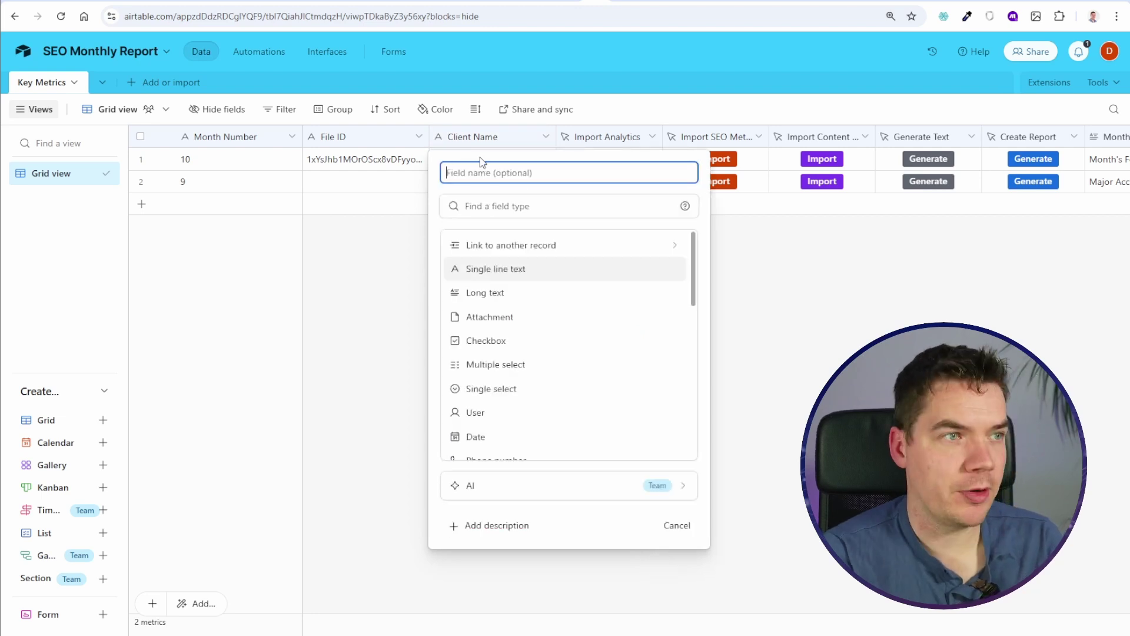
left_click(523, 215)
type("for")
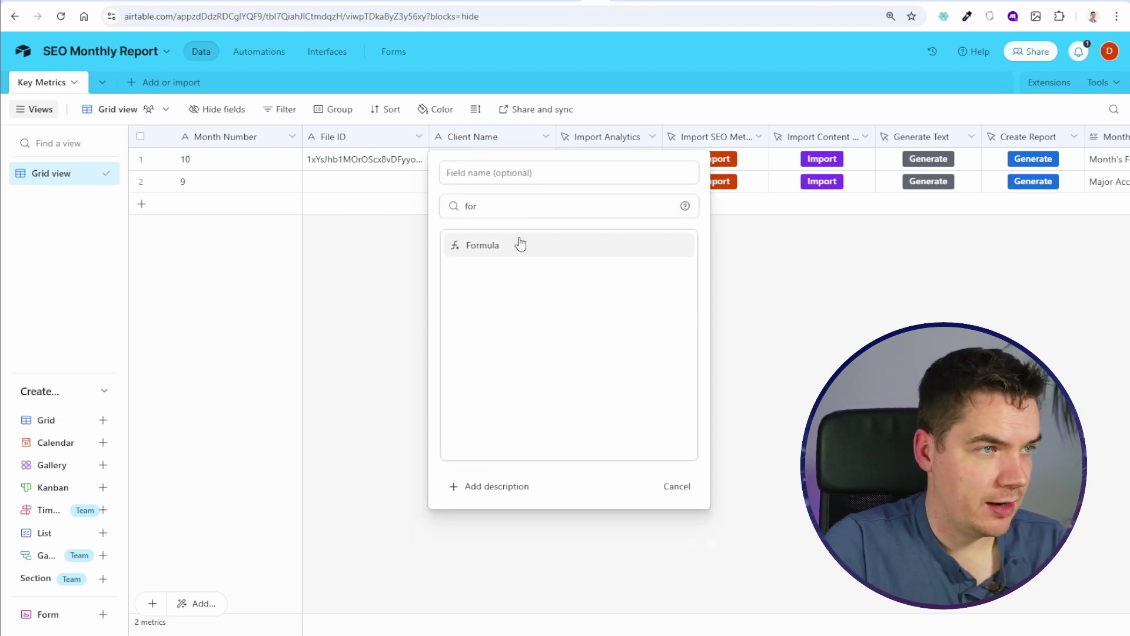
left_click(512, 244)
type("AND({Month Number} = {{33.`Month Number` - \"1,{Client Name} = \"\"\"}}{{33.`Client Name`}} \")")
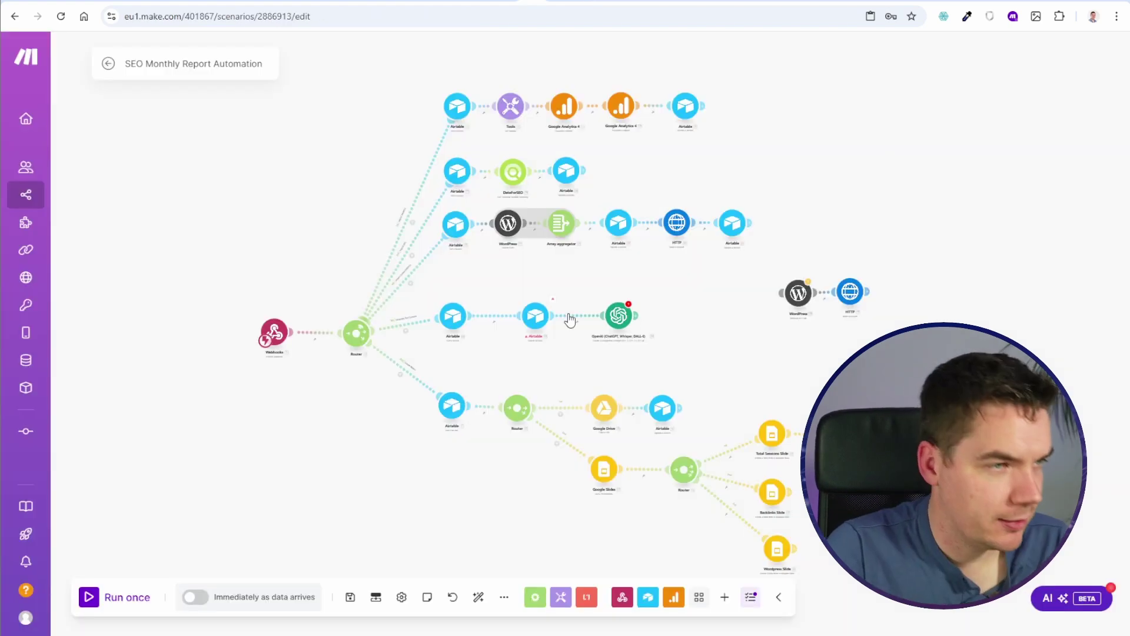
scroll(487, 306, "up", 3)
left_click(487, 306)
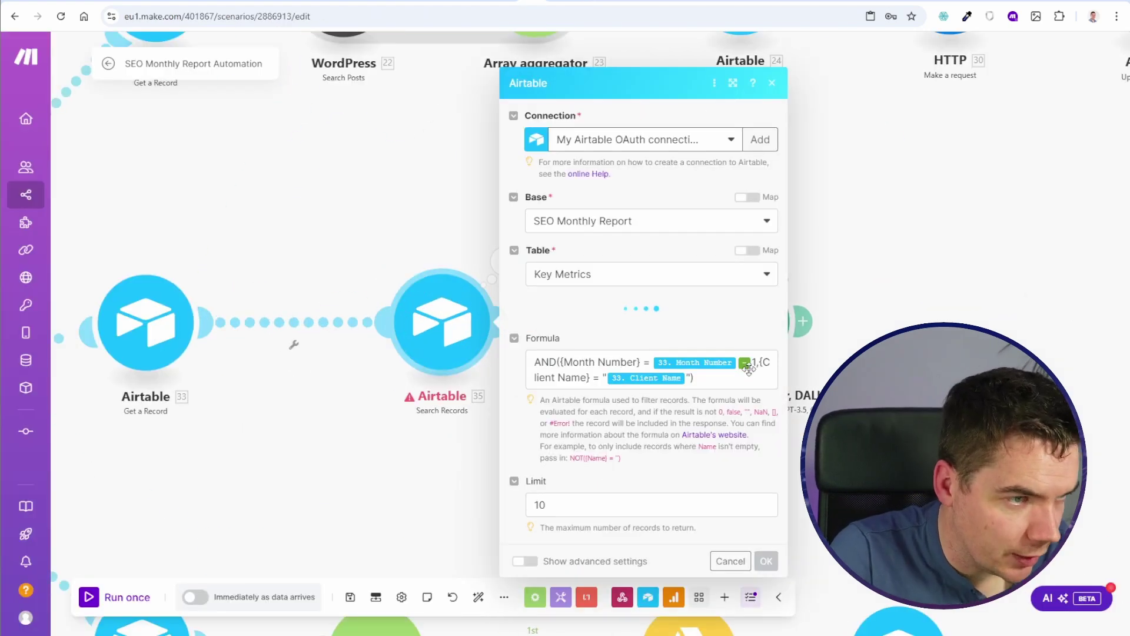
Step: Test-run the Search Records module alone with month number 12
scroll(659, 368, "down", 3)
right_click(465, 312)
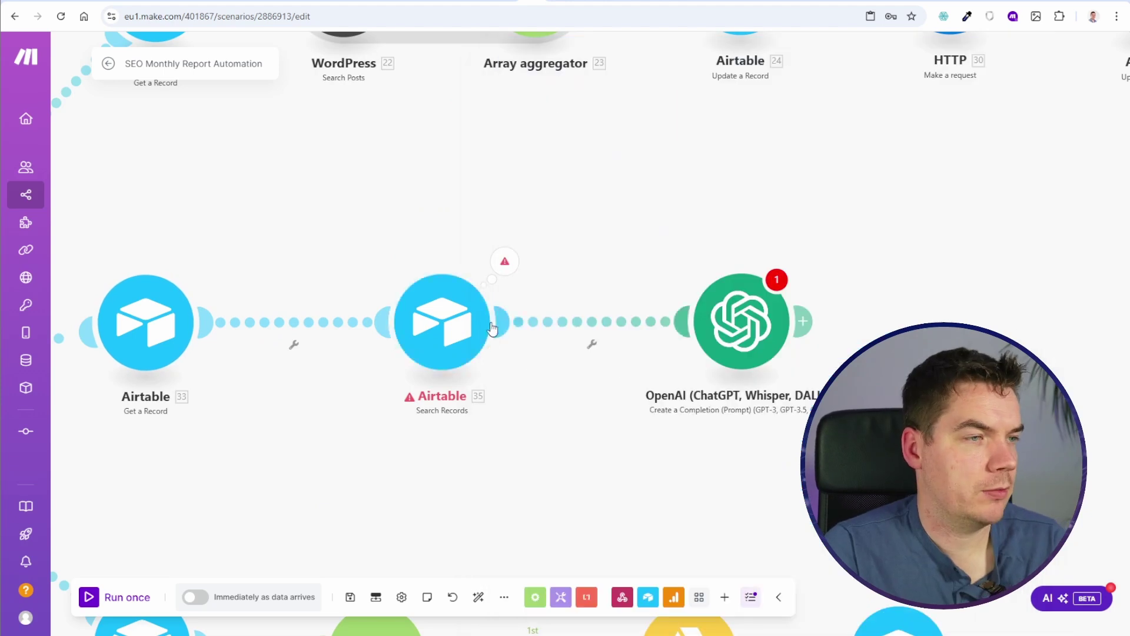
left_click(521, 340)
left_click(597, 377)
type("12")
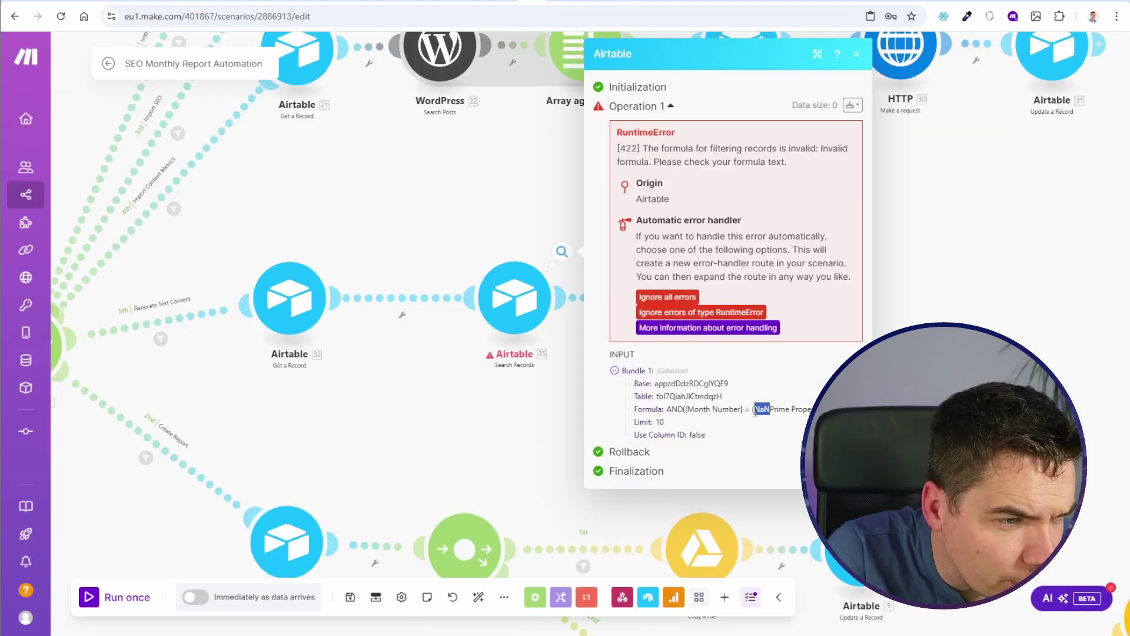
Step: Rework the search formula so Month Number sits inside the round function, and save the settings
left_click(517, 300)
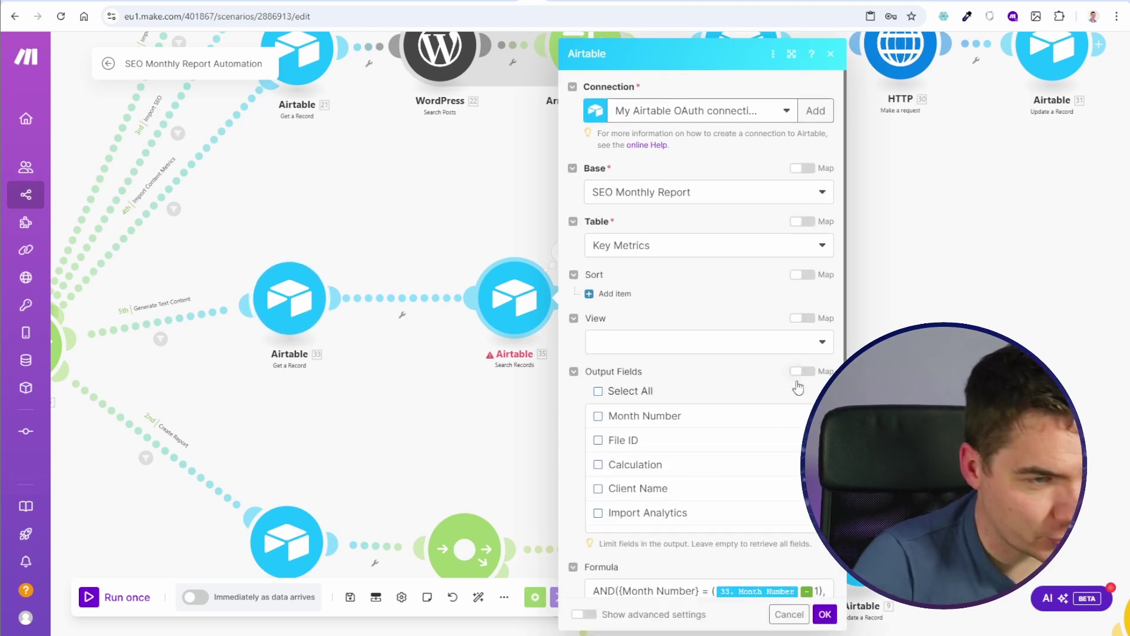
scroll(765, 353, "down", 3)
left_click(763, 478)
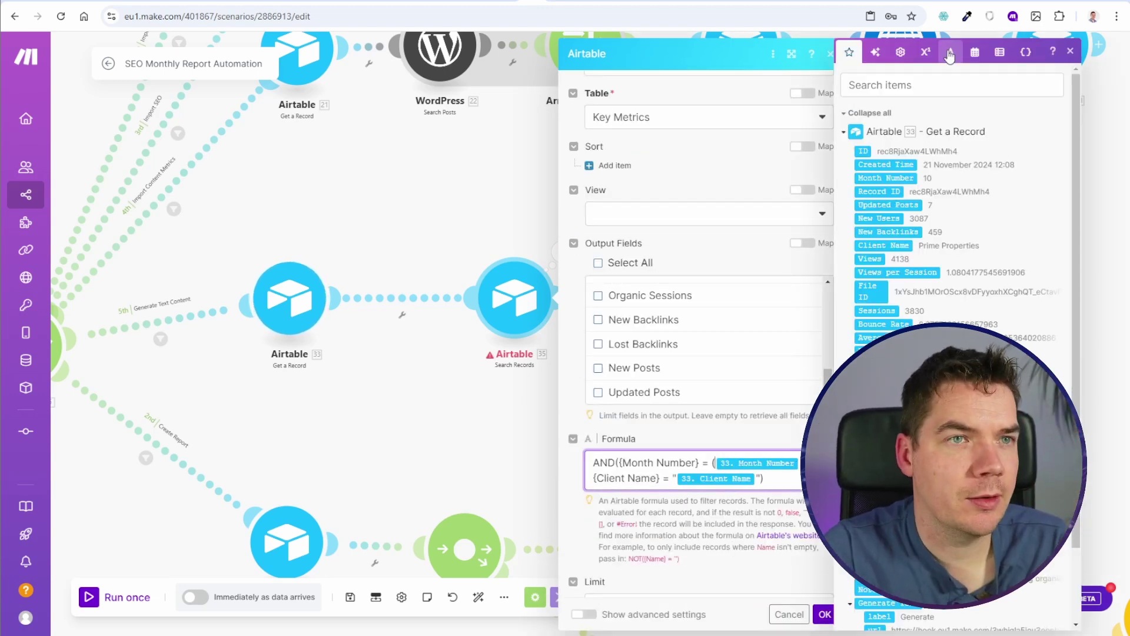
left_click(769, 469)
key("Delete")
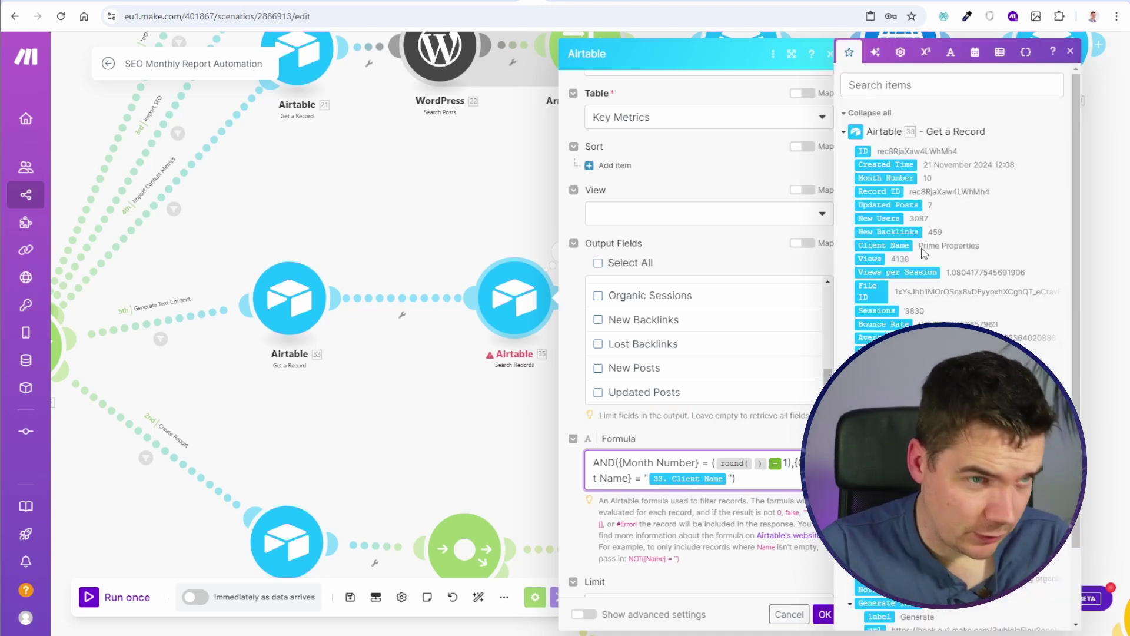
left_click(898, 182)
left_click(825, 614)
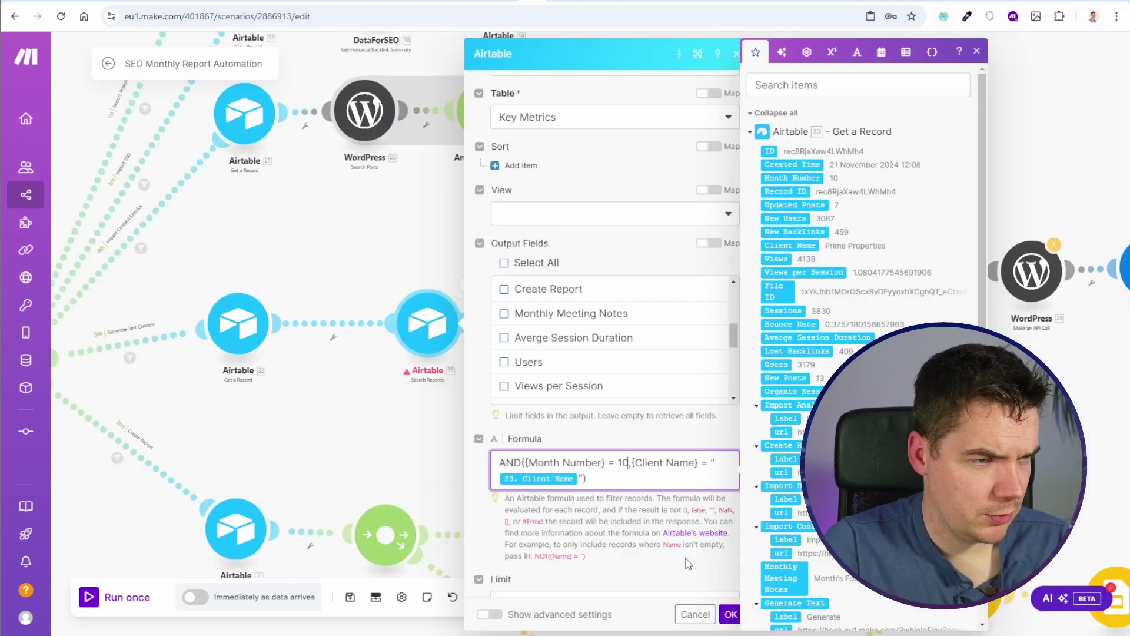
left_click(730, 613)
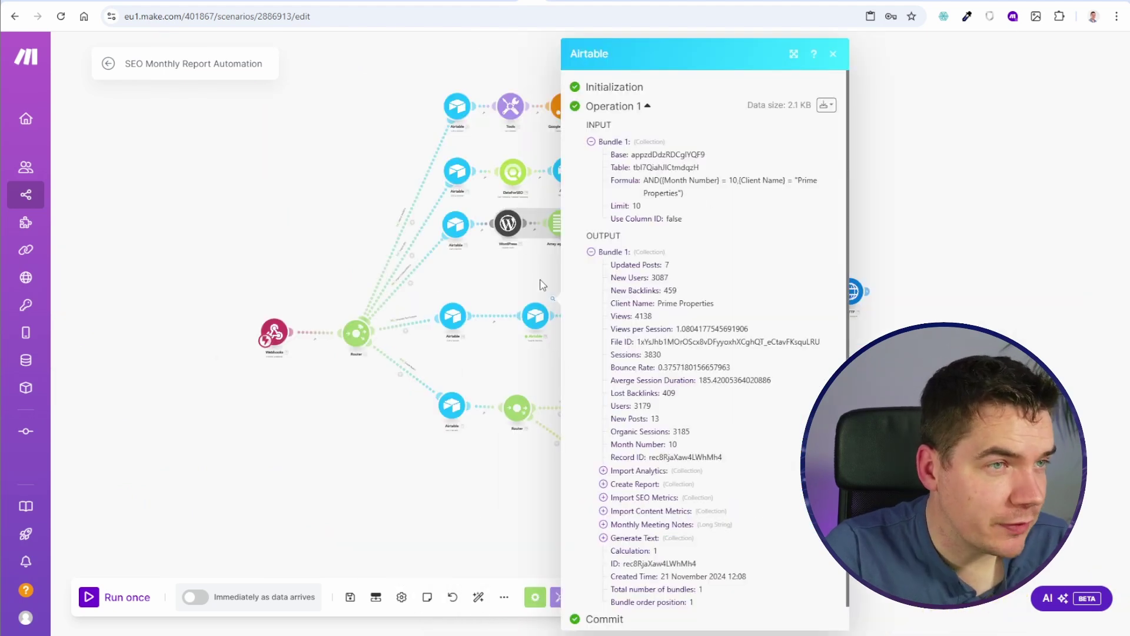
Step: Replace the hard-coded month 10 in the formula with the mapped Month Number
scroll(539, 290, "up", 5)
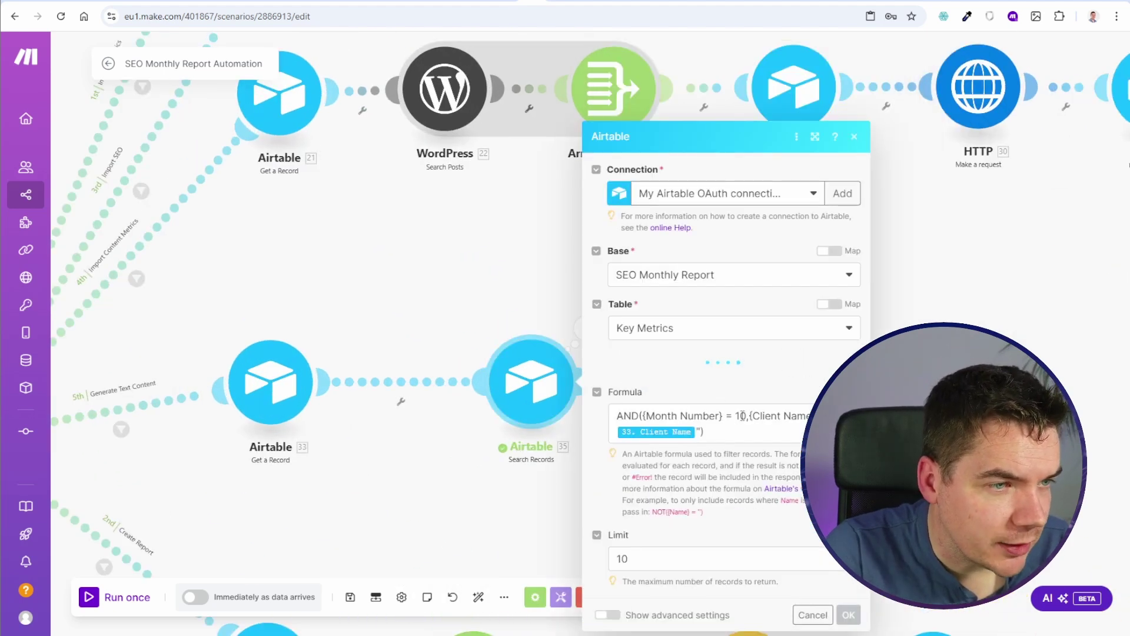
left_click(737, 416)
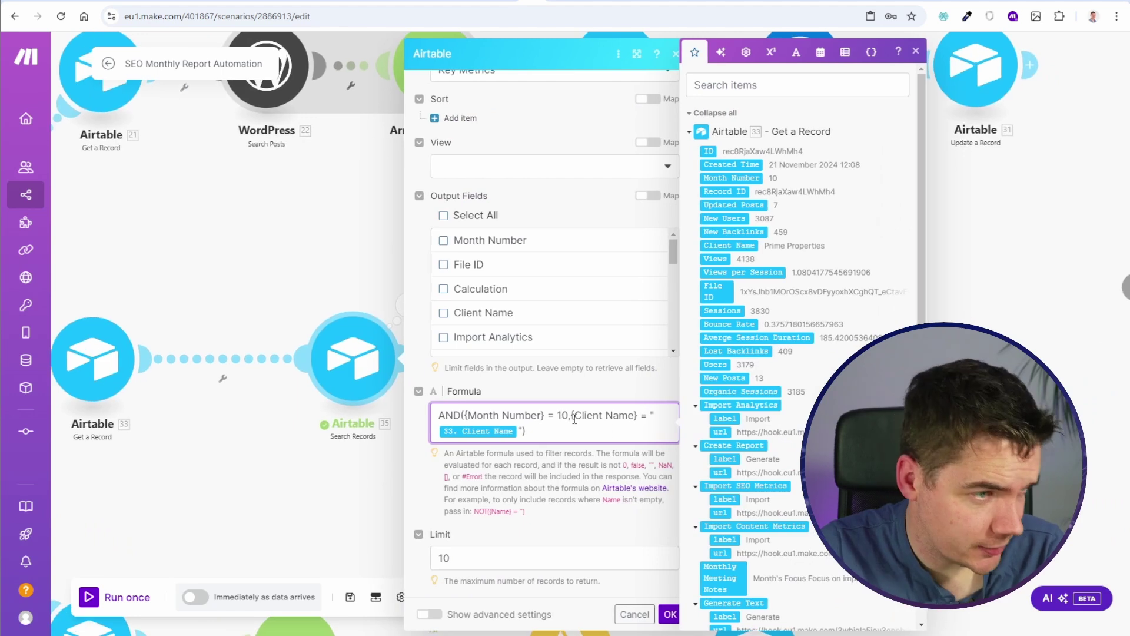
key("BackSpace")
key("BackSpace")
left_click(761, 178)
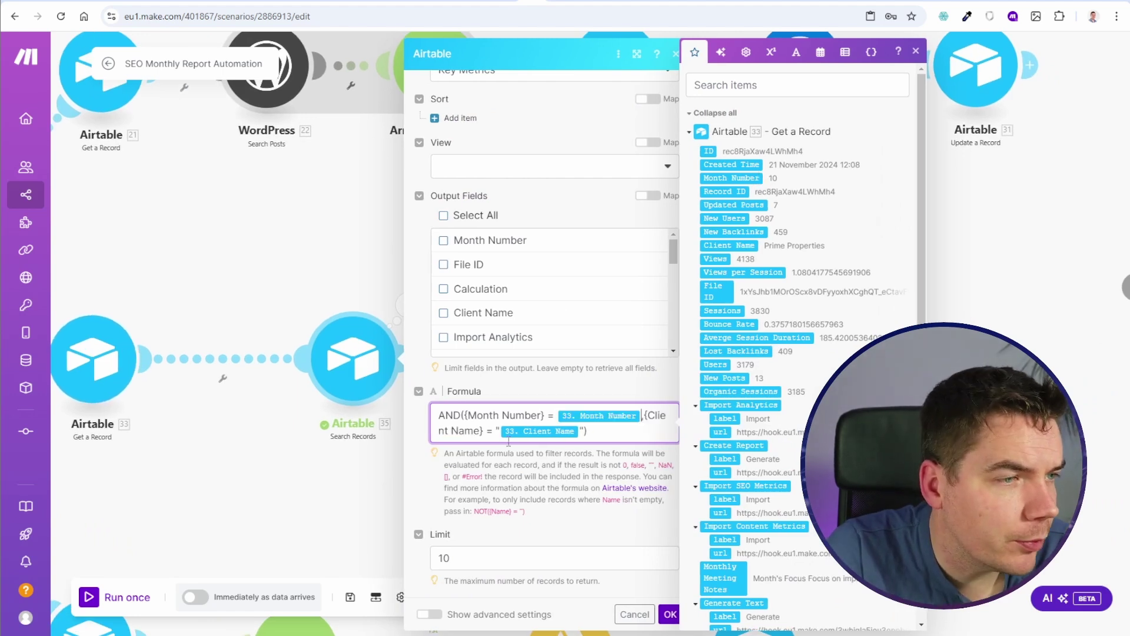
key("ctrl+s")
left_click(572, 616)
Step: Test-run the Search Records module successfully and add a new module before it
right_click(382, 371)
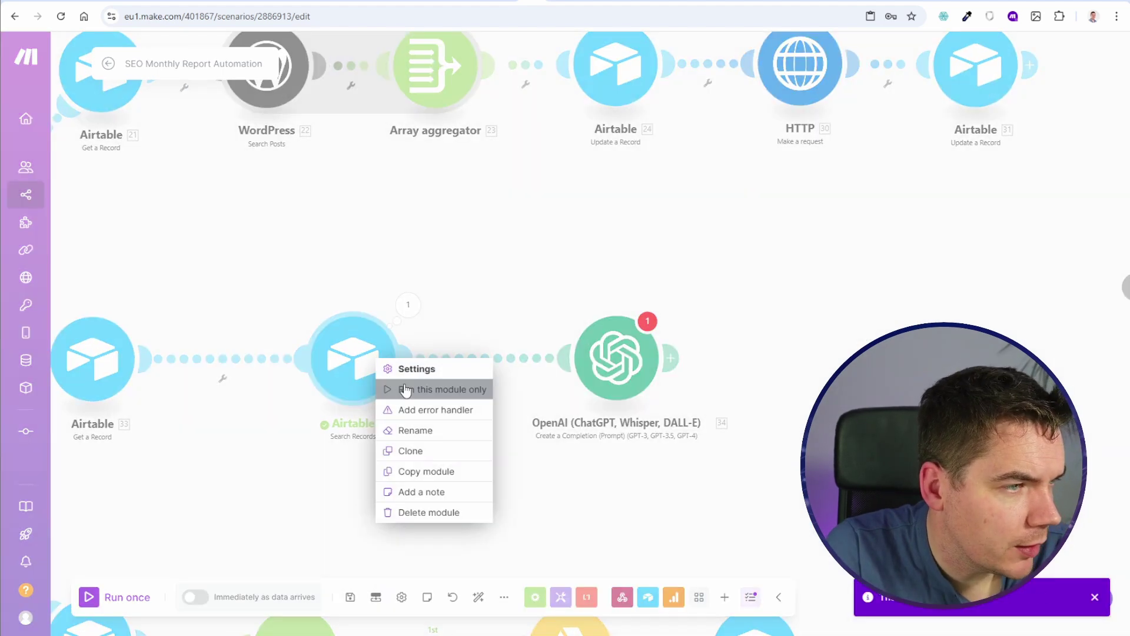
left_click(412, 391)
left_click(635, 467)
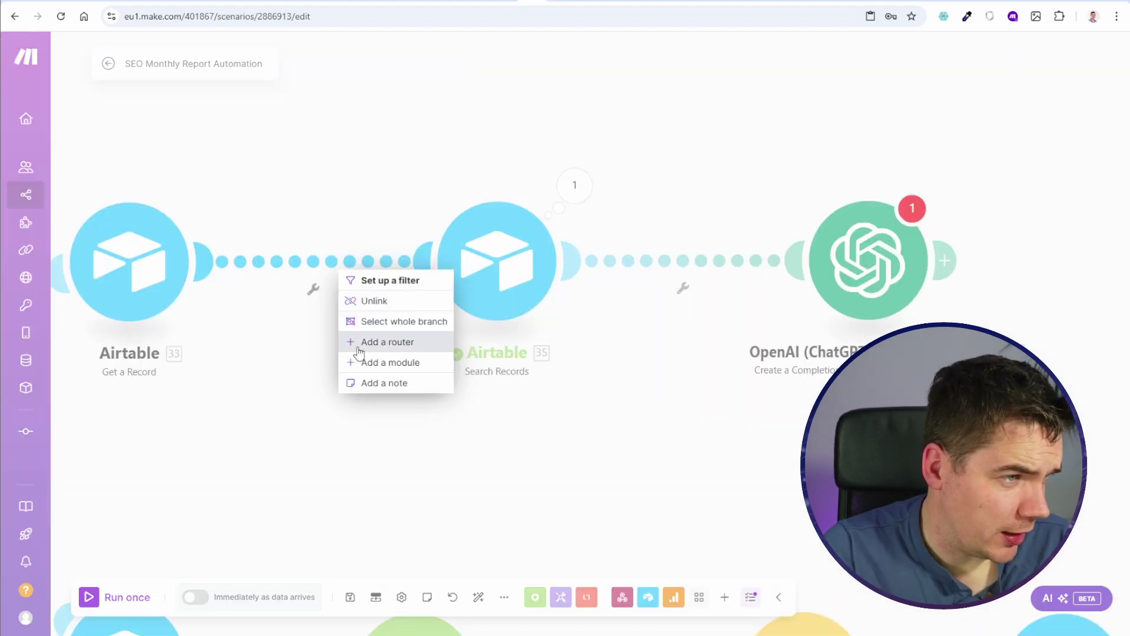
left_click(371, 360)
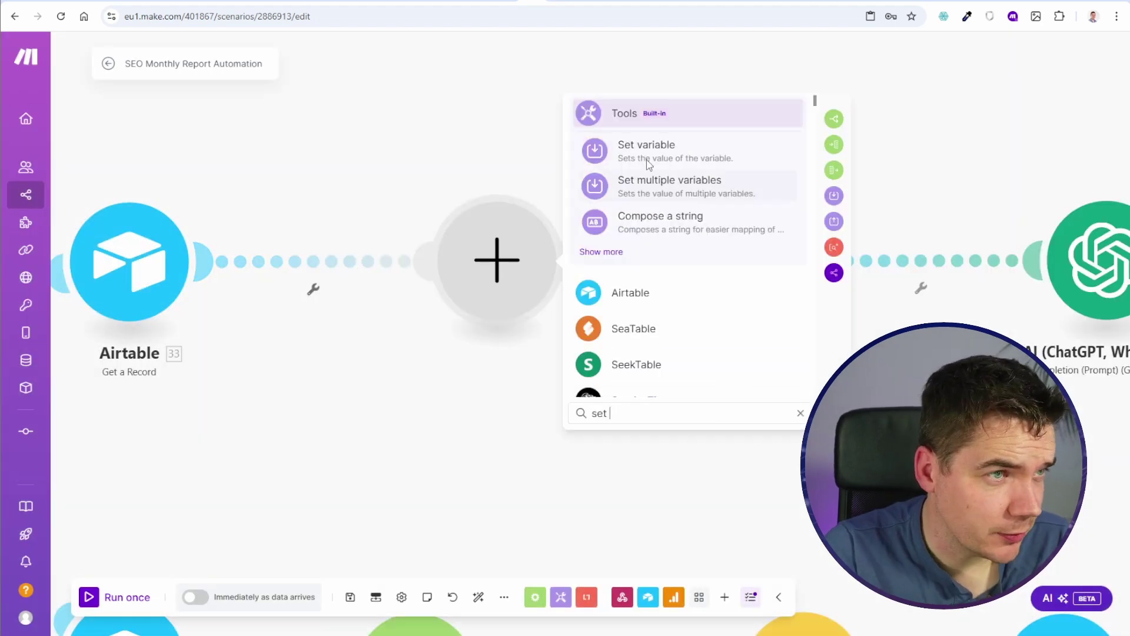
Step: Add a Set variable step lastmonthNumber = Month Number - 1 and test-run it with a sample month
left_click(647, 150)
type("lastmonthNumbe")
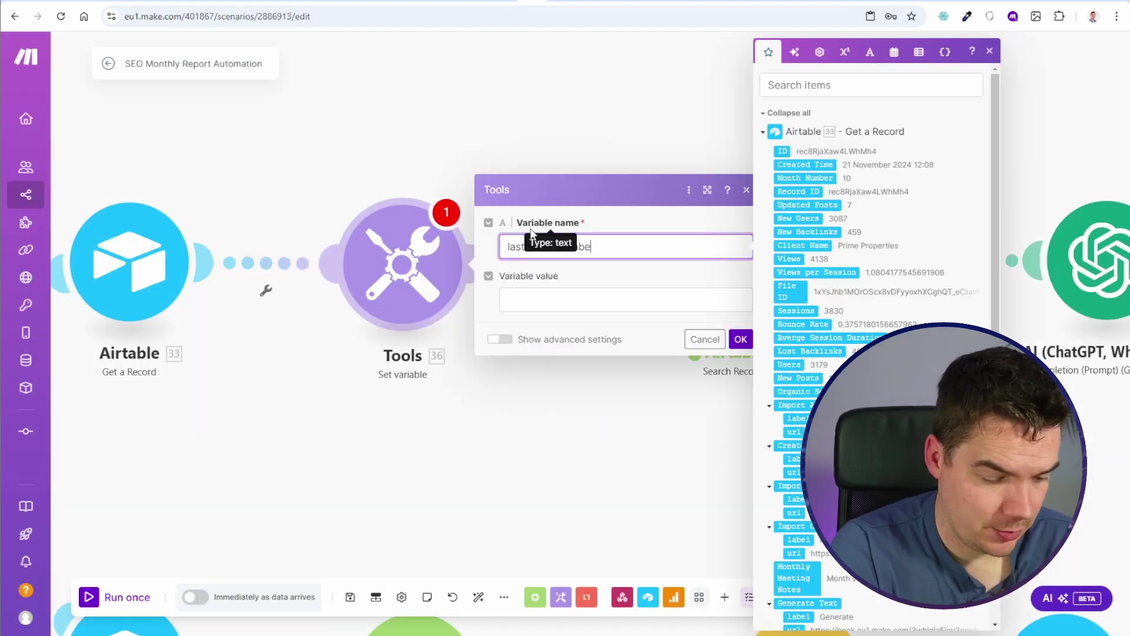
type("r")
left_click(624, 300)
left_click(804, 178)
type("-1")
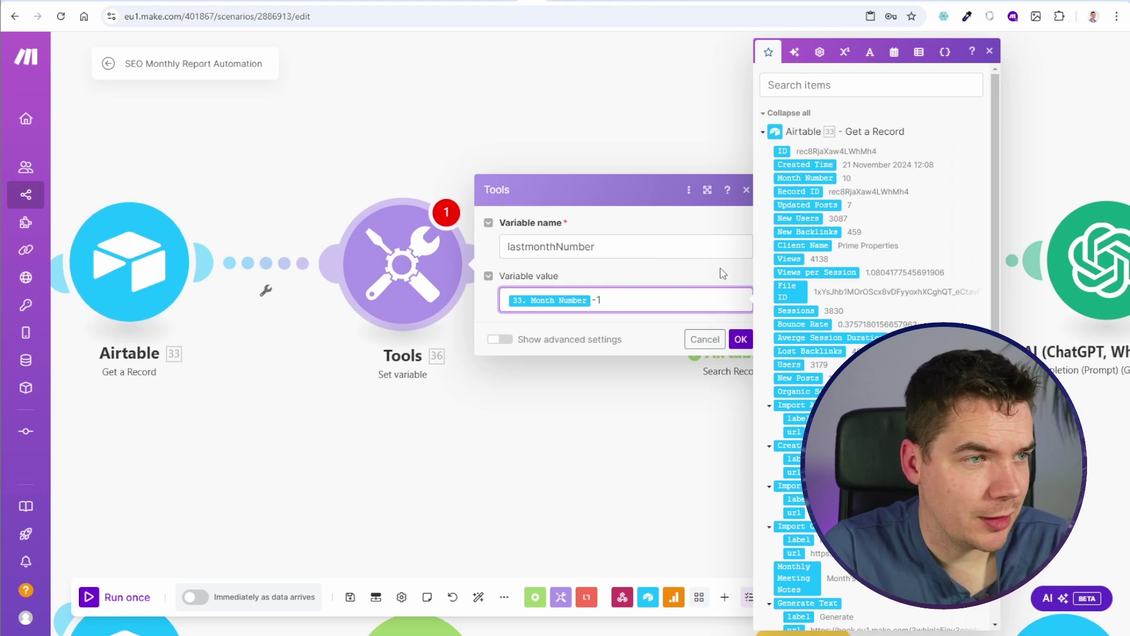
key("Left")
key("BackSpace")
left_click(844, 51)
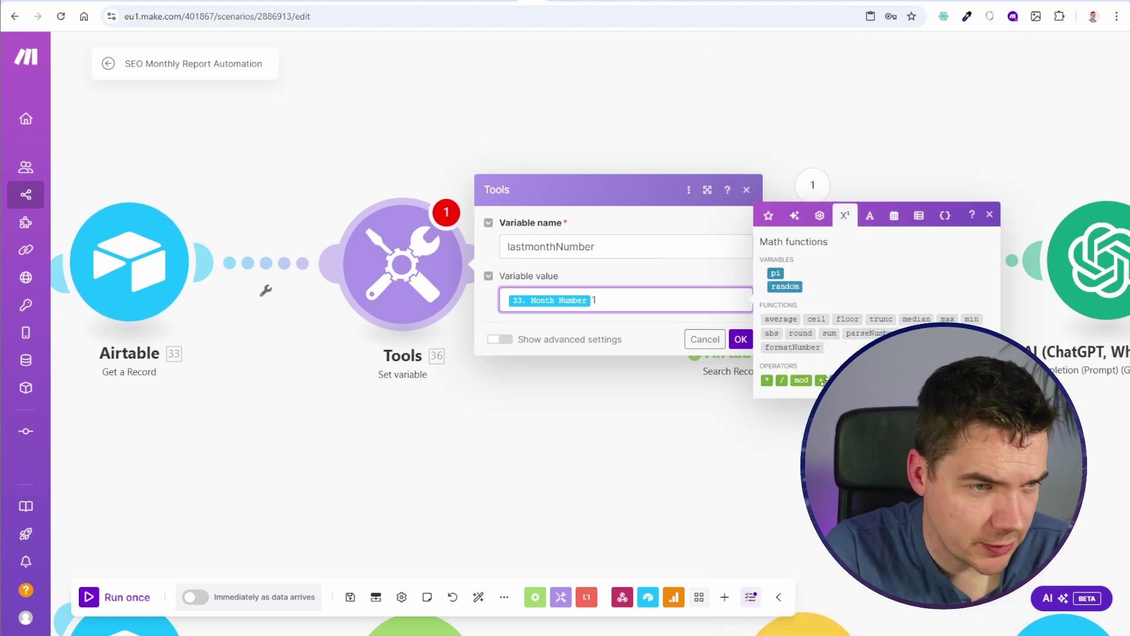
left_click(820, 381)
left_click(661, 312)
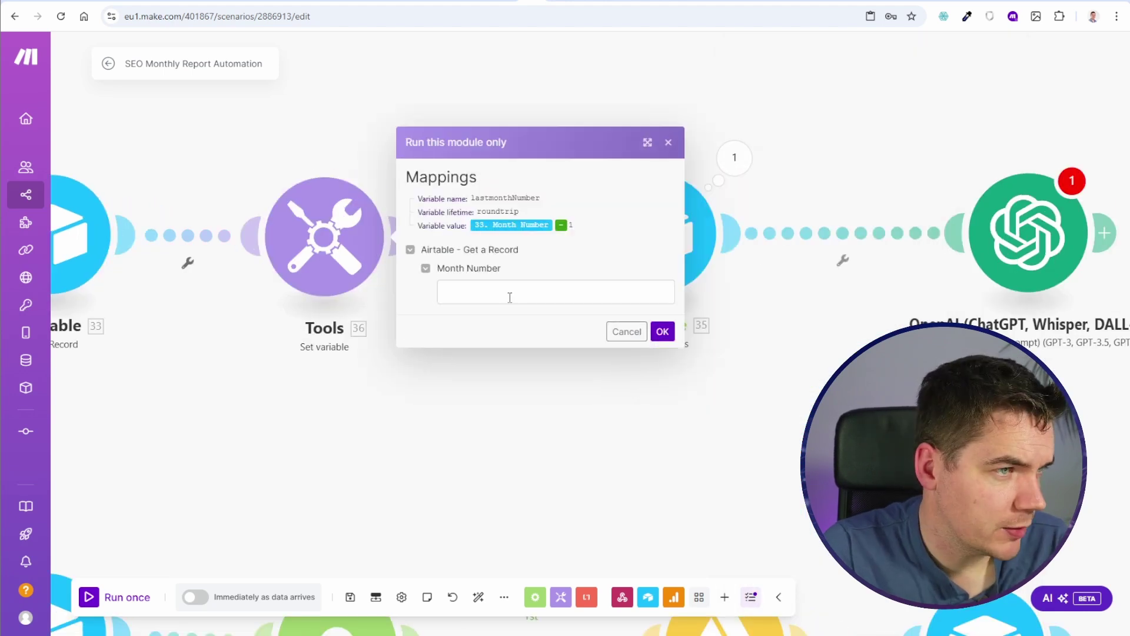
left_click(511, 307)
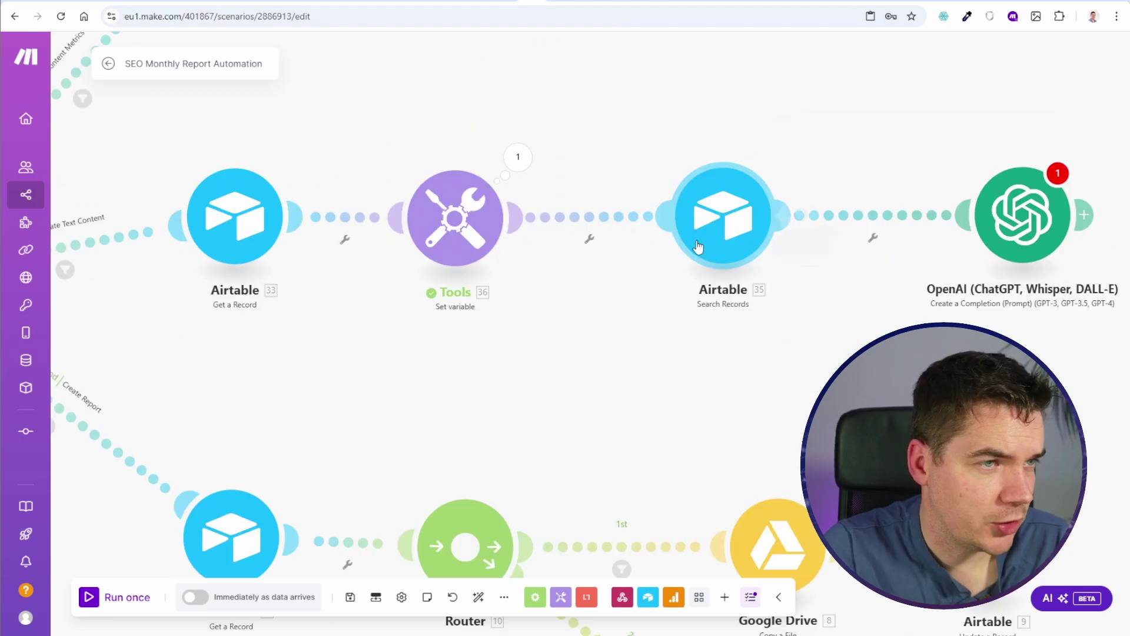
Step: Replace Month Number with lastmonthNumber in the Search Records formula
left_click(697, 224)
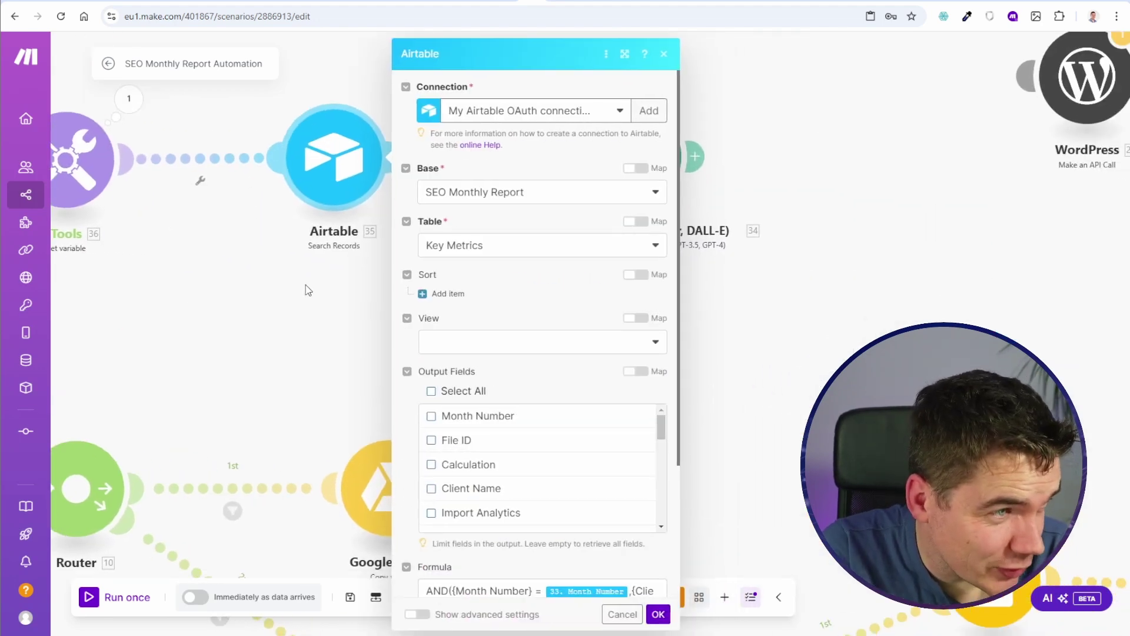
scroll(451, 351, "down", 3)
left_click(633, 412)
key("BackSpace")
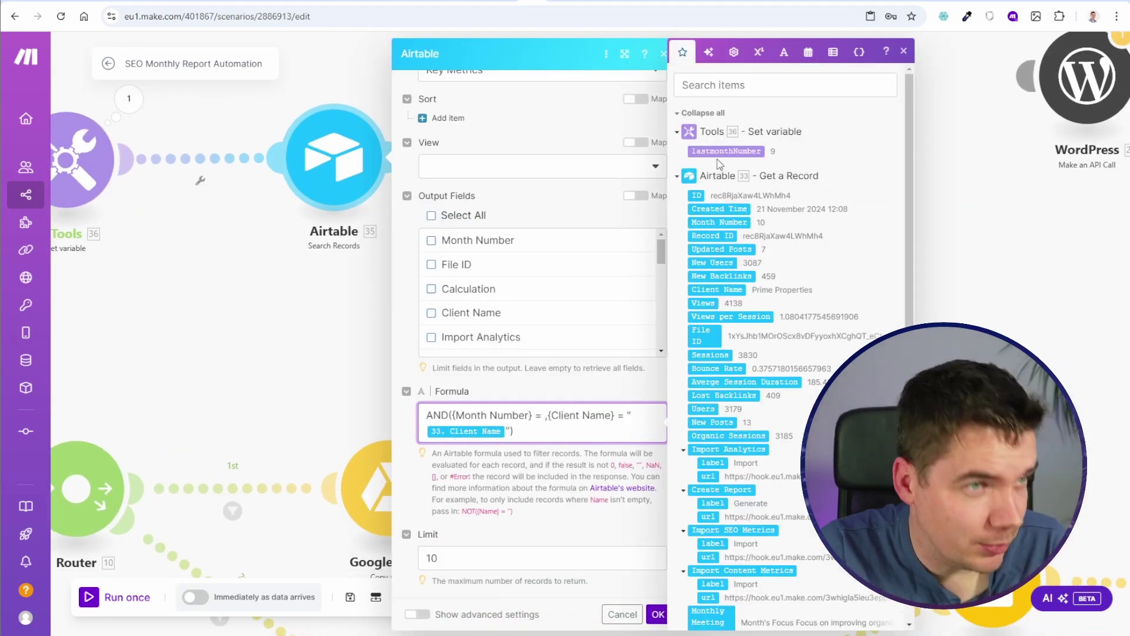
left_click(726, 151)
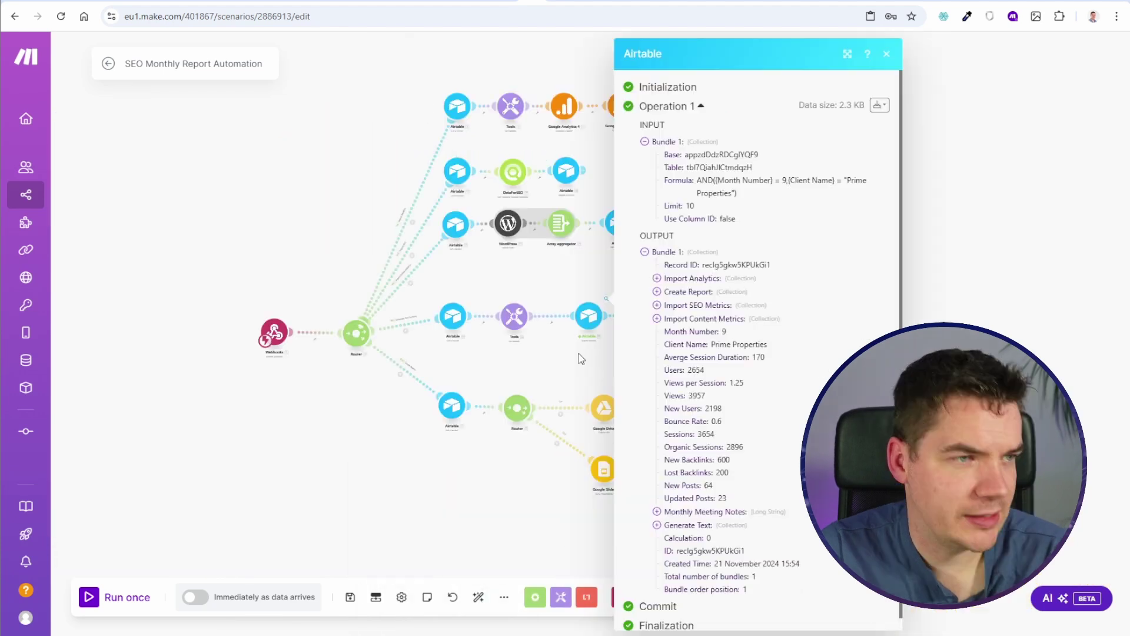
scroll(581, 347, "up", 4)
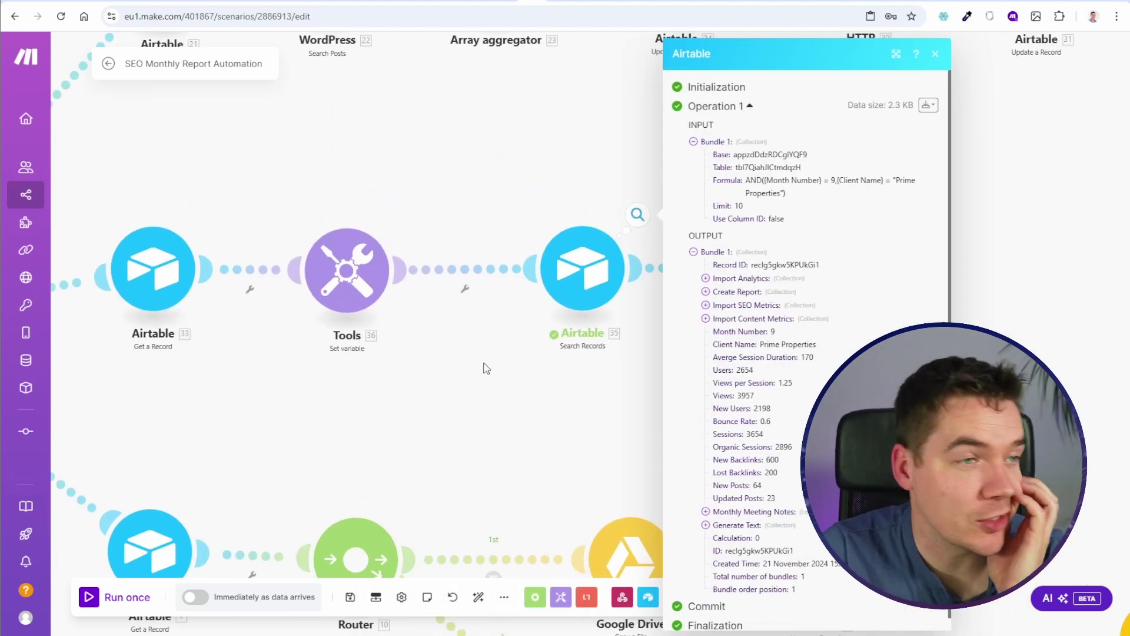
left_click(488, 356)
Step: Delete the Calculation field from the Airtable base
key("ctrl+Tab")
right_click(510, 134)
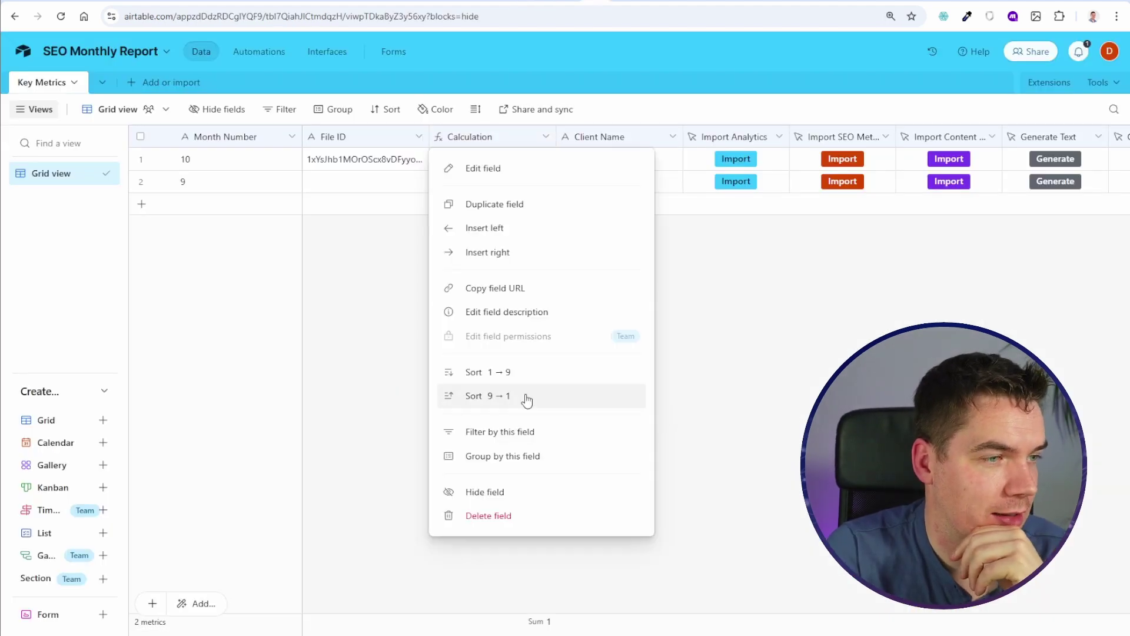
left_click(517, 522)
key("ctrl+shift+Tab")
Step: Review the lastmonthNumber variable and the Search Records module's run output
scroll(385, 268, "up", 3)
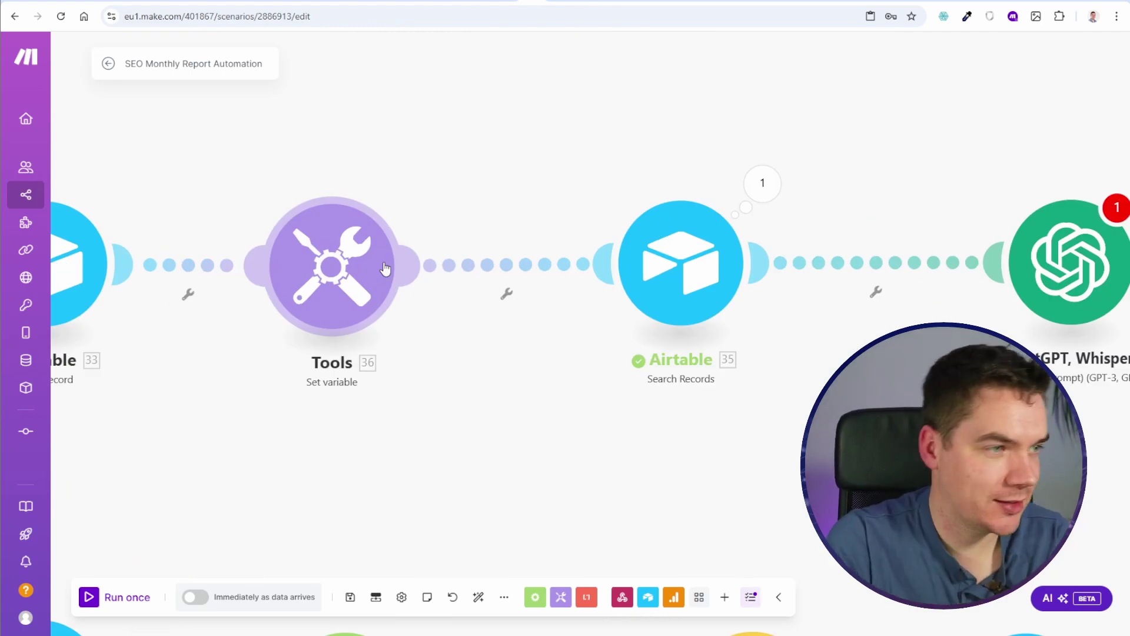
left_click(385, 269)
left_click_drag(482, 250, 567, 260)
left_click_drag(583, 401, 498, 397)
left_click_drag(587, 279, 536, 279)
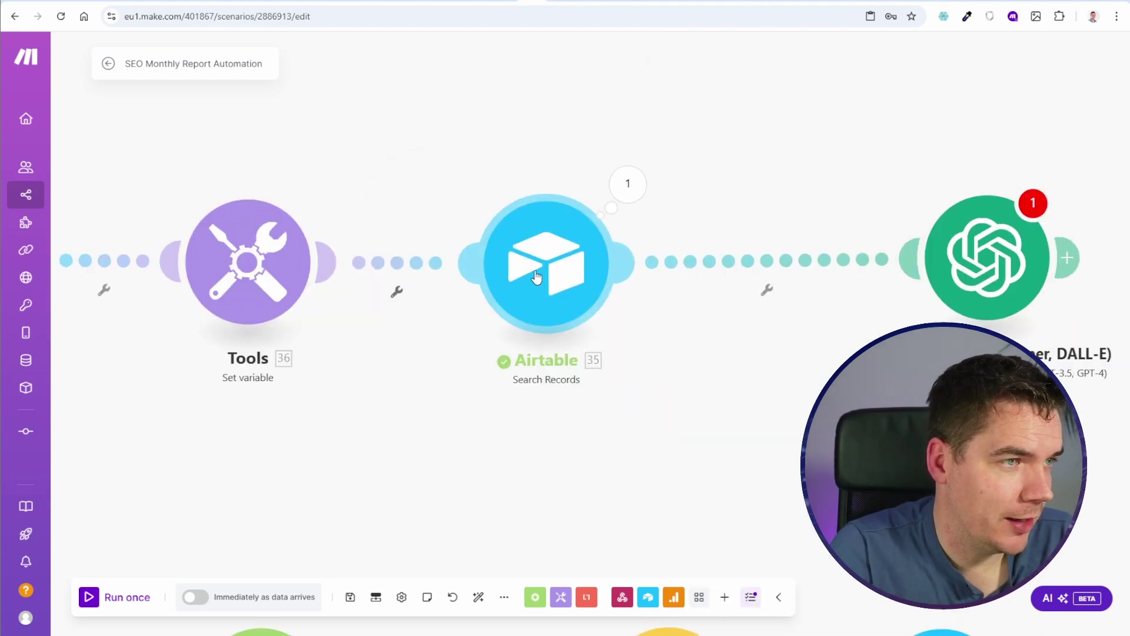
left_click(536, 279)
scroll(742, 387, "down", 1)
scroll(745, 387, "down", 3)
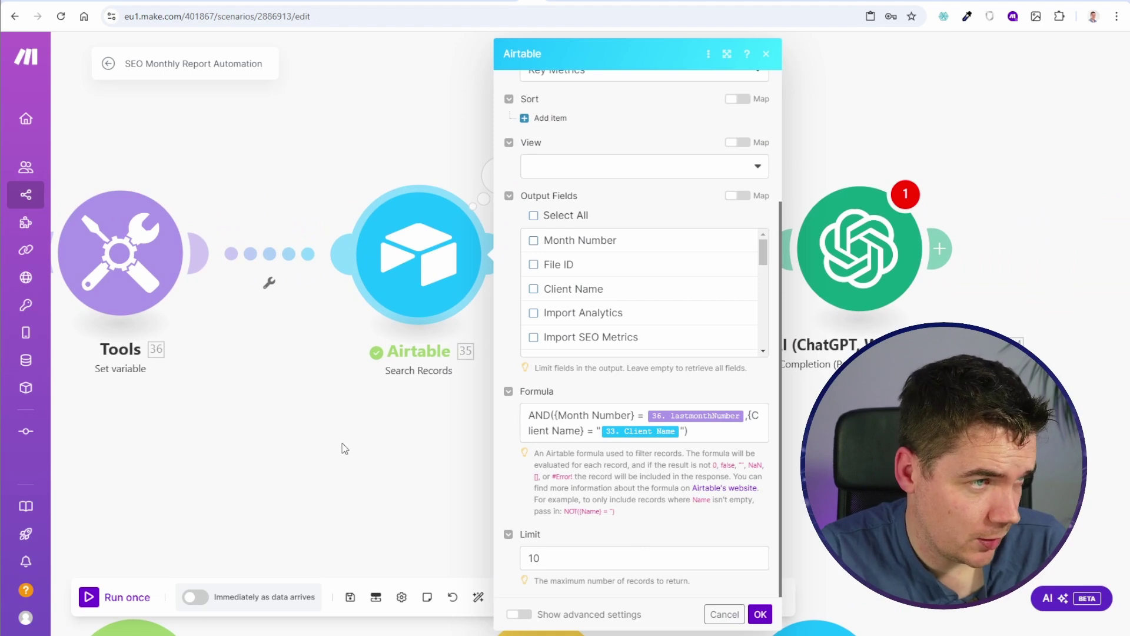
left_click(364, 454)
left_click(500, 174)
left_click(381, 448)
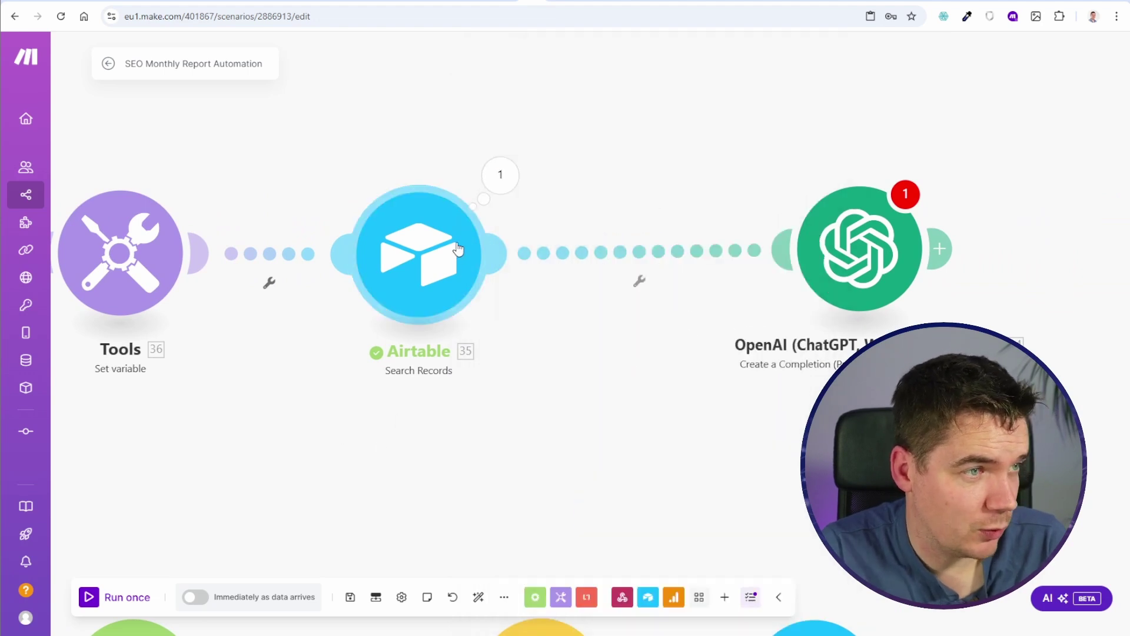
Step: Raise the Search Records maximum number of records by appending a 0, then save the scenario
left_click(458, 249)
left_click(565, 473)
type("01")
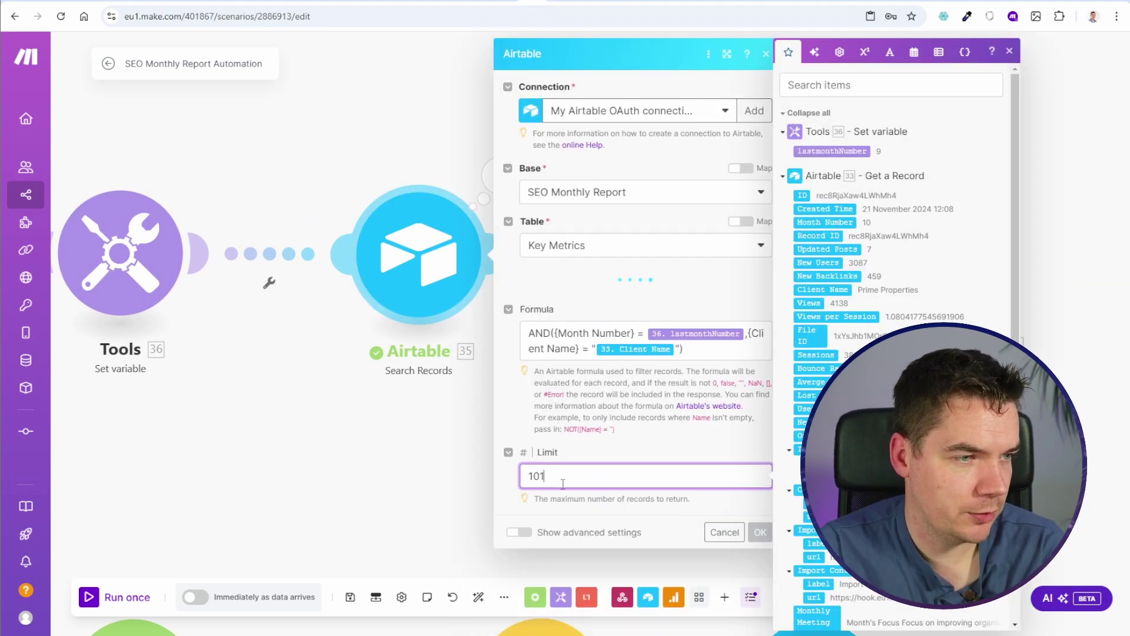
left_click(350, 597)
left_click(349, 597)
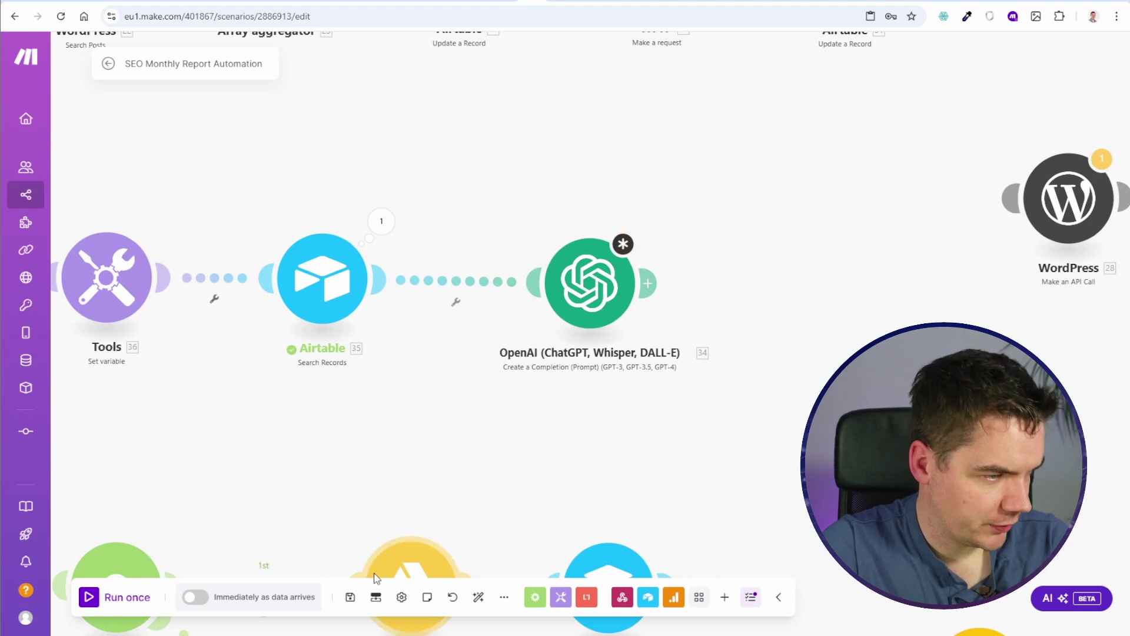
left_click(350, 597)
Step: Start the system prompt with 'You are an SEO expert… writing a monthly SEO report for a client.'
left_click(536, 614)
scroll(328, 351, "right", 3)
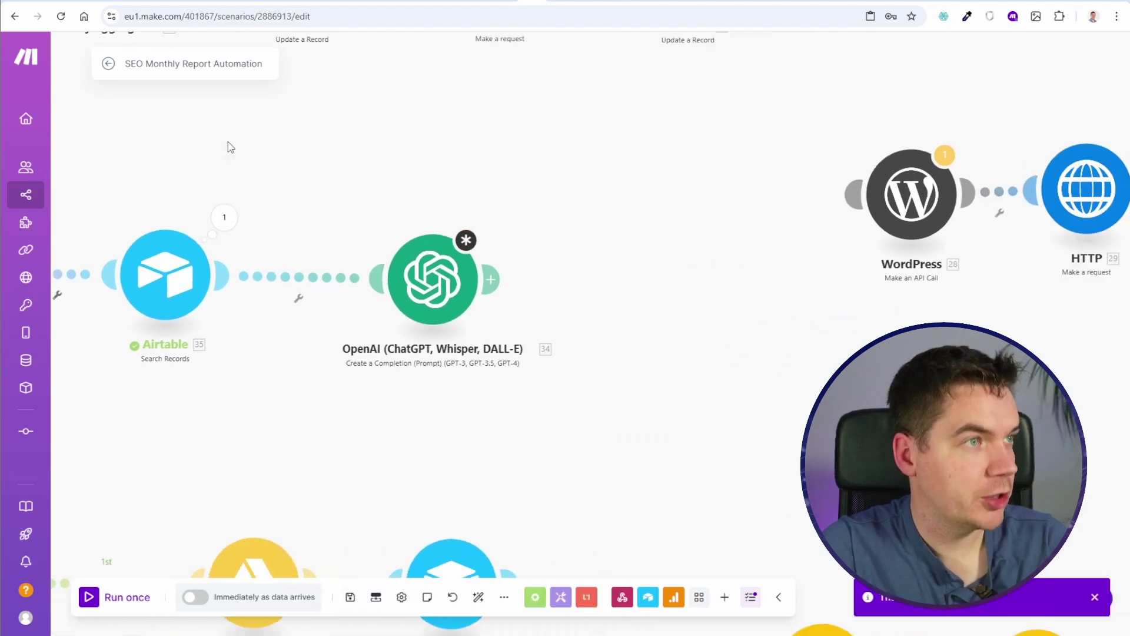
left_click(432, 279)
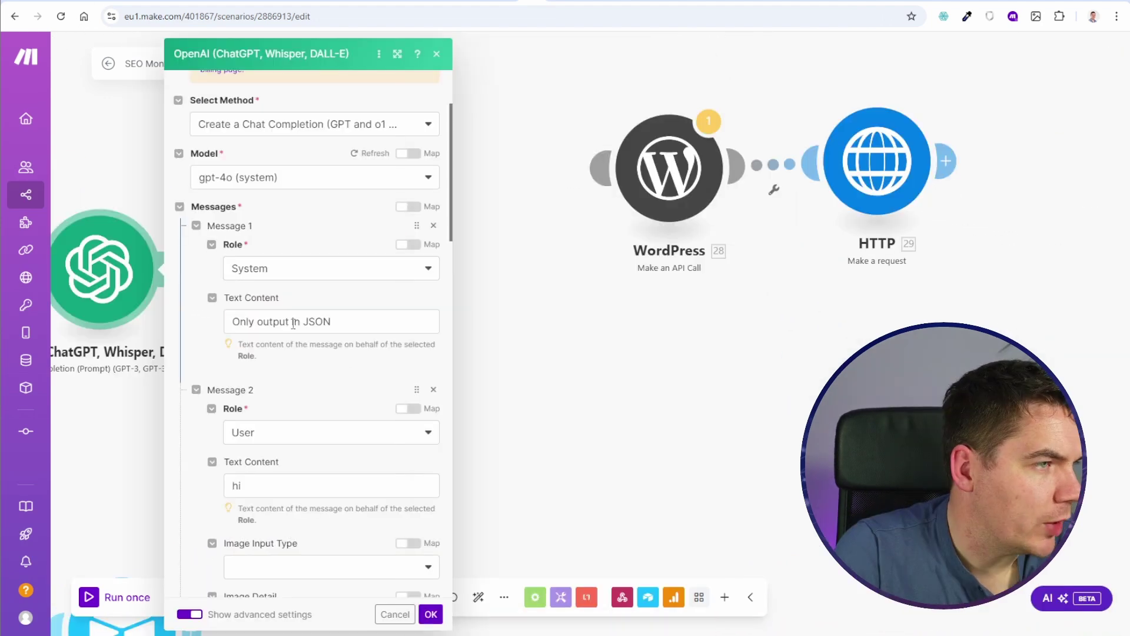
left_click(293, 323)
key("Return")
key("Return")
key("Return")
key("Up")
key("Up")
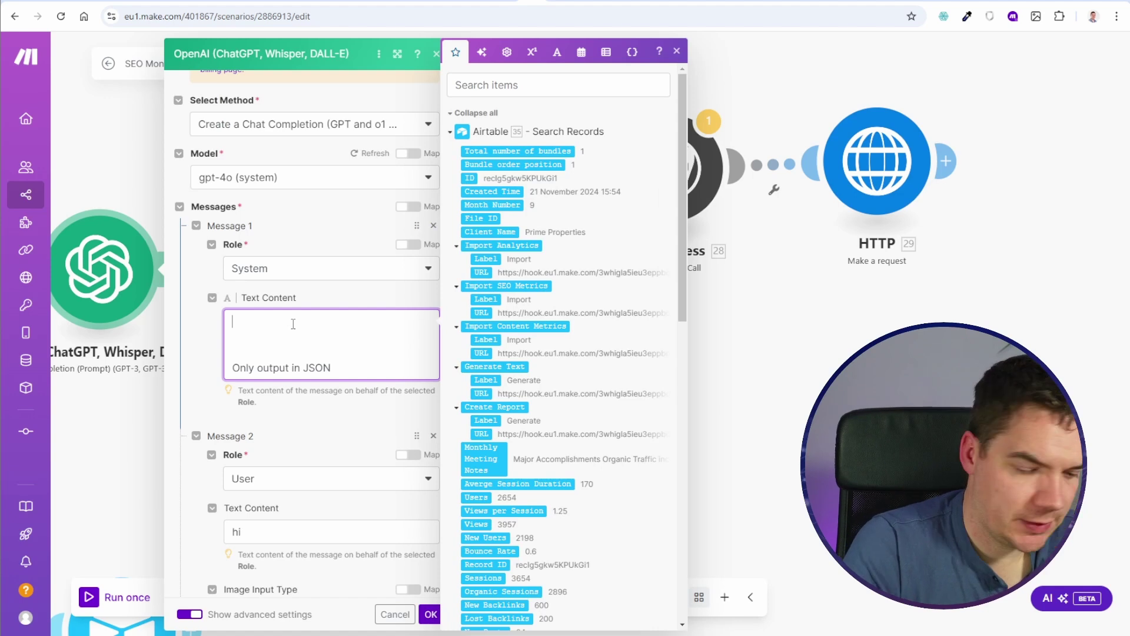
type("You are an SEO exp")
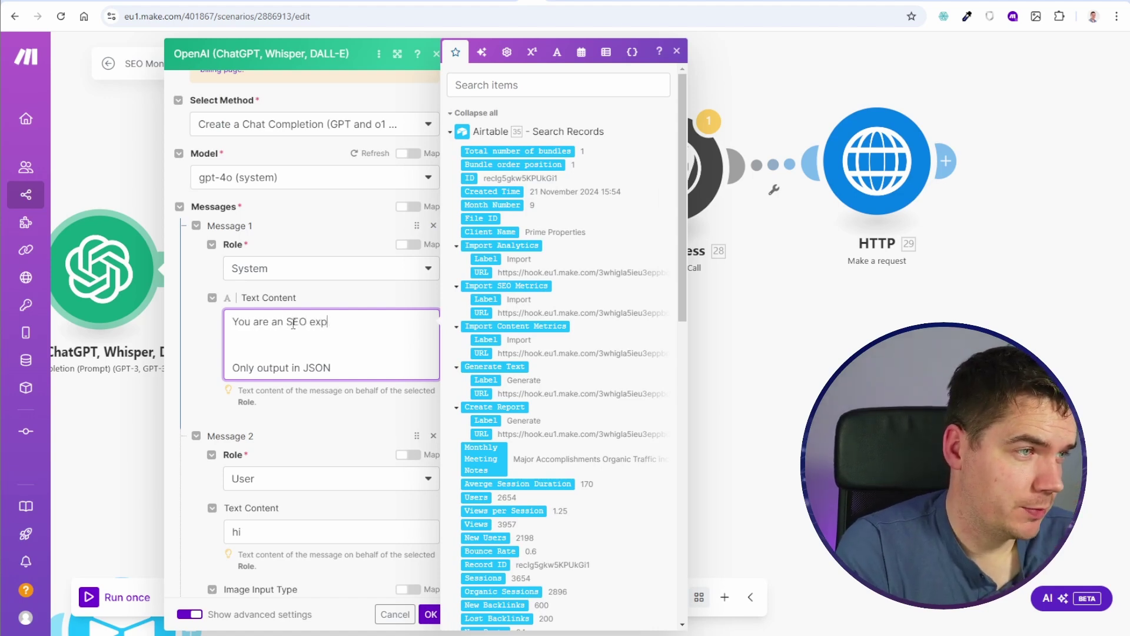
type("ert and are a writing a monthly SEO report for a c")
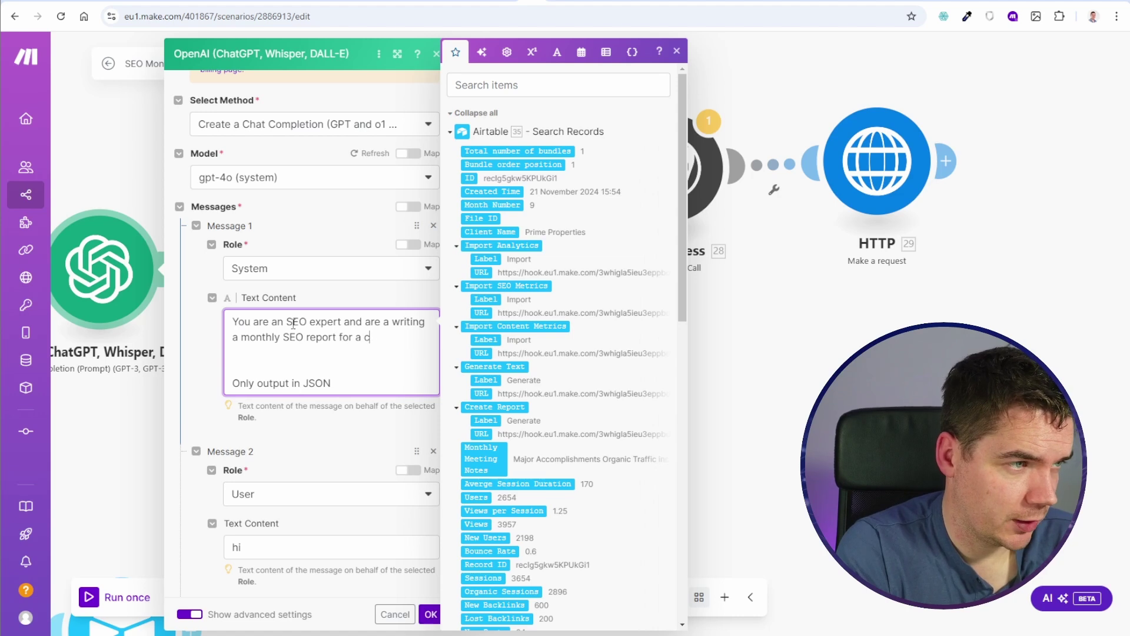
type("lient.")
Step: Add a line saying it will receive last month's and the previous month's website performance data
key("Return")
key("Return")
type("I will give you all of")
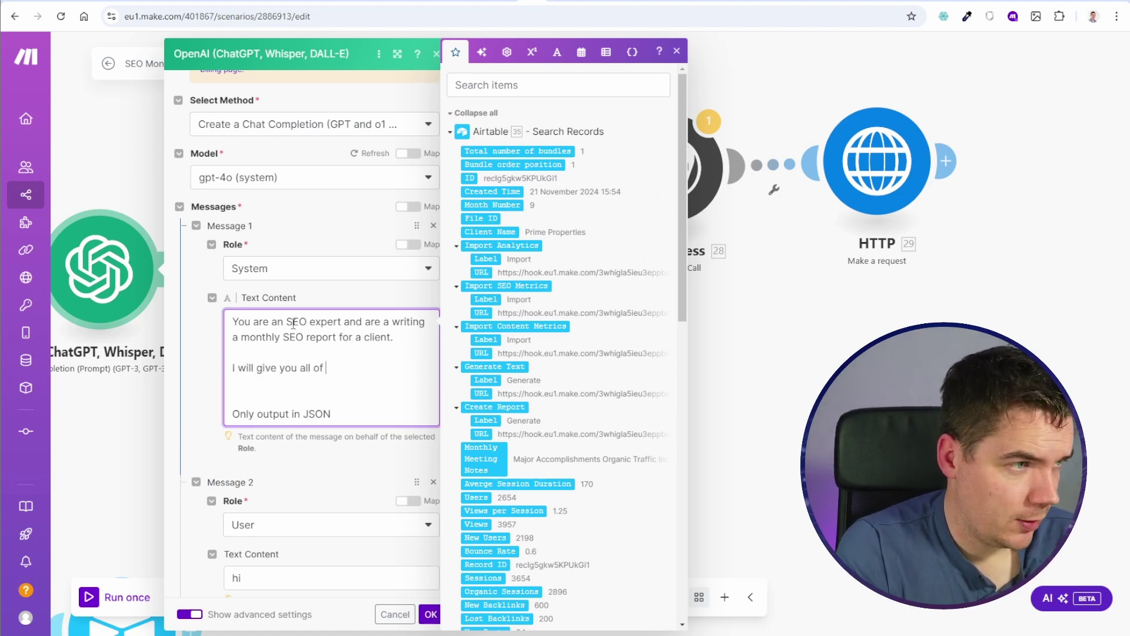
type(" the inofm")
key("BackSpace")
key("BackSpace")
key("BackSpace")
type("formation on the perfo")
key("BackSpace")
type("formance o t")
key("BackSpace")
key("BackSpace")
type("f the website from last month ")
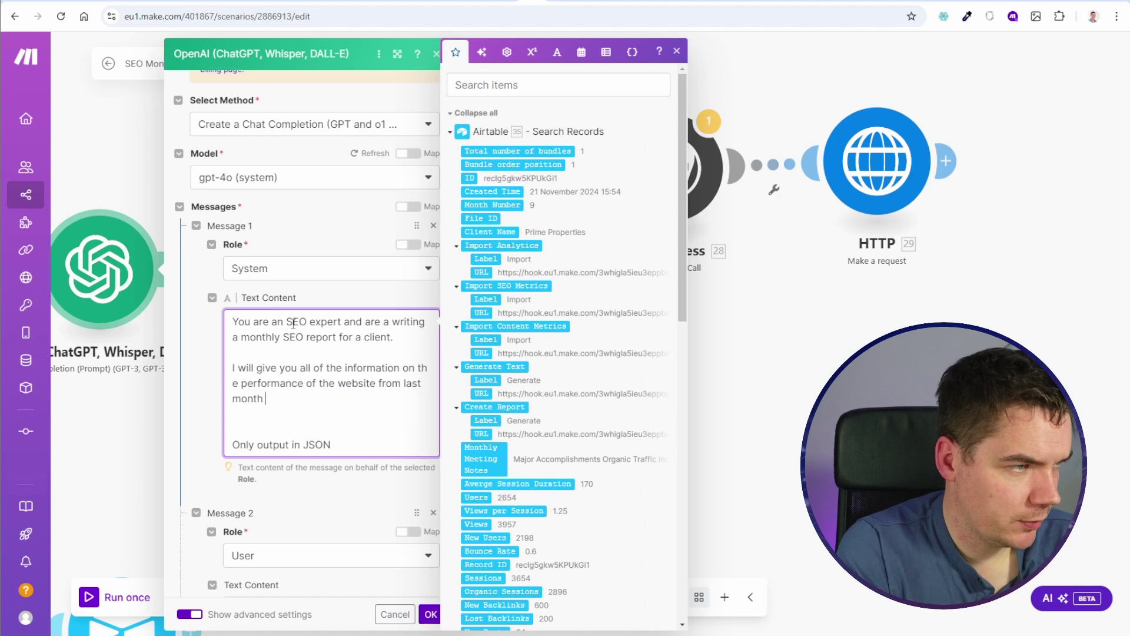
type("(which the report is based on) and the previous month, so you can identify trends.")
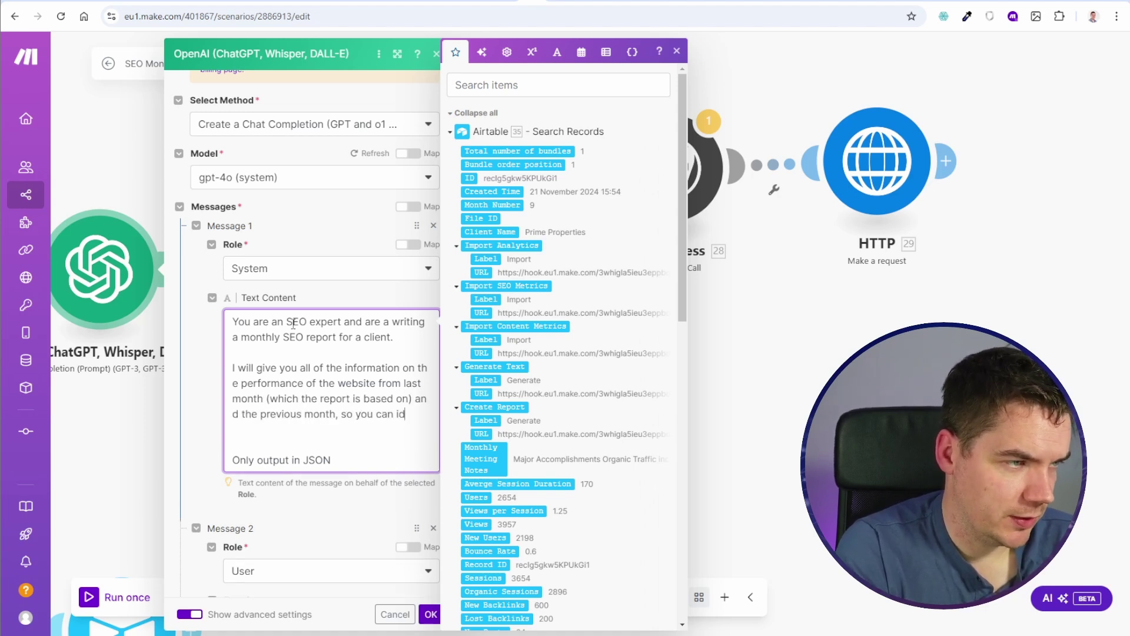
Step: Instruct it to write a new Executive Summary from the example, based only on provided information
key("Down")
key("Down")
type("Based on the below exa")
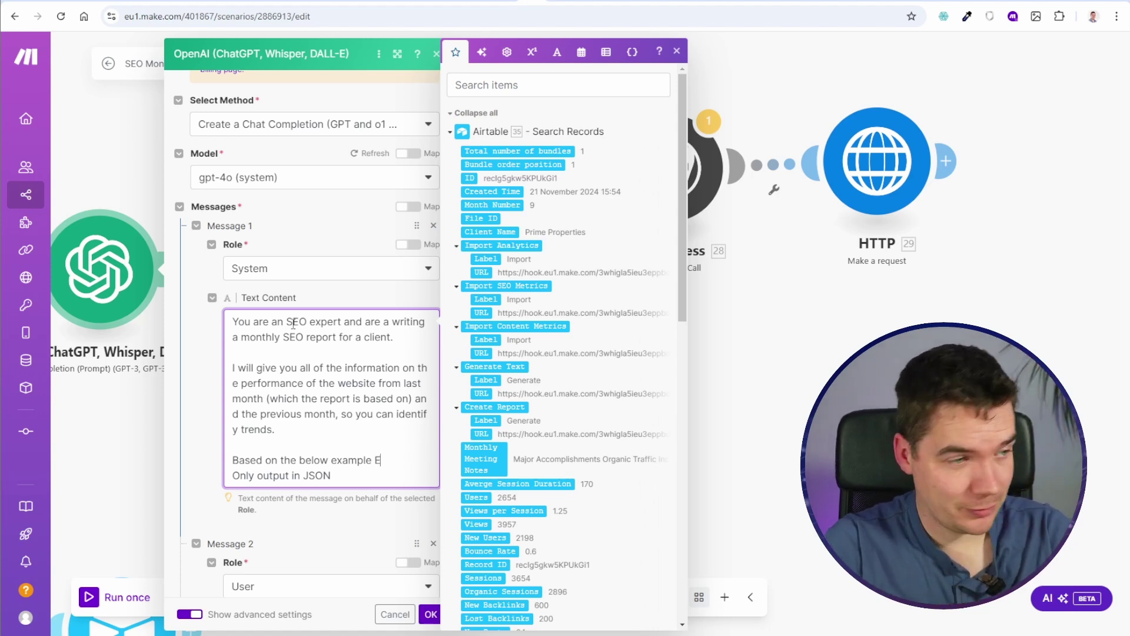
type("mple Executive Summary,")
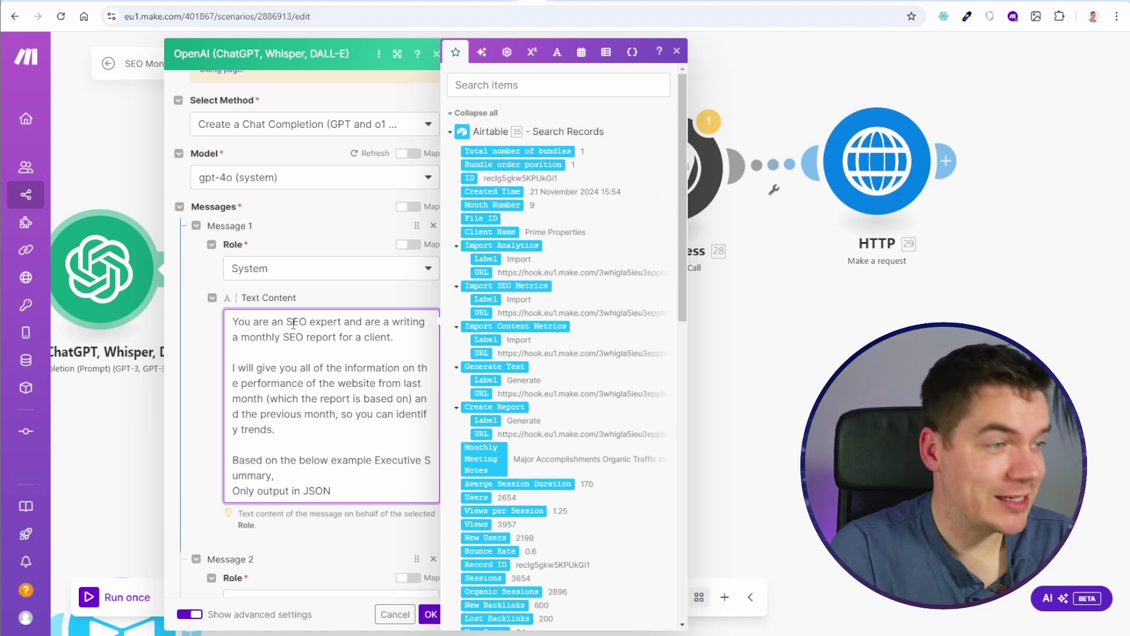
type(" write a new ")
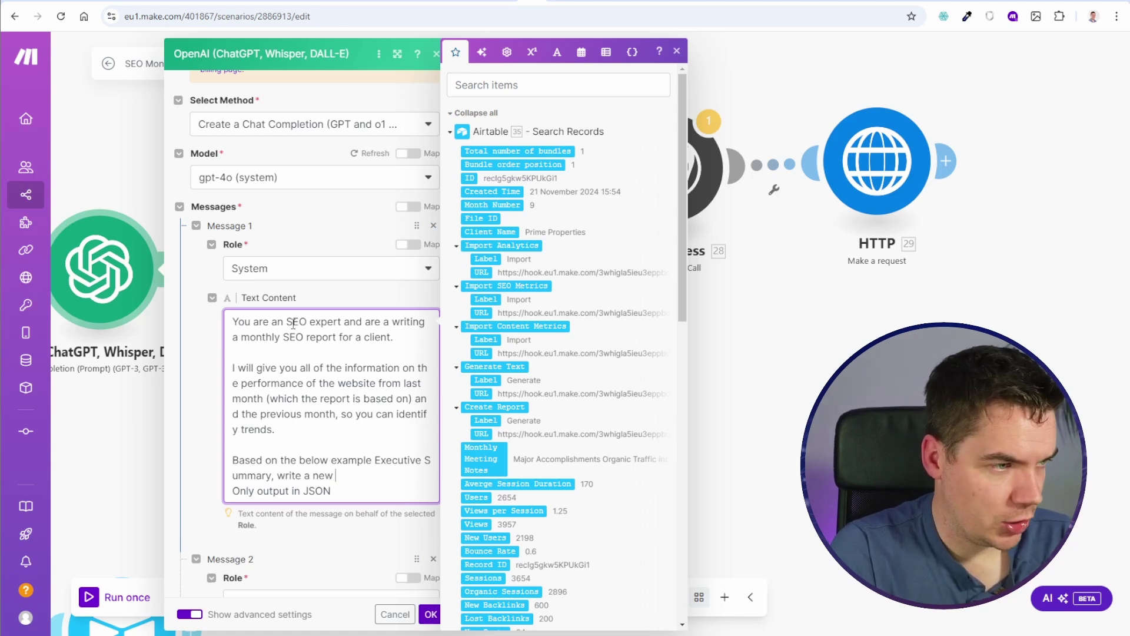
type("Executive Summary for this t")
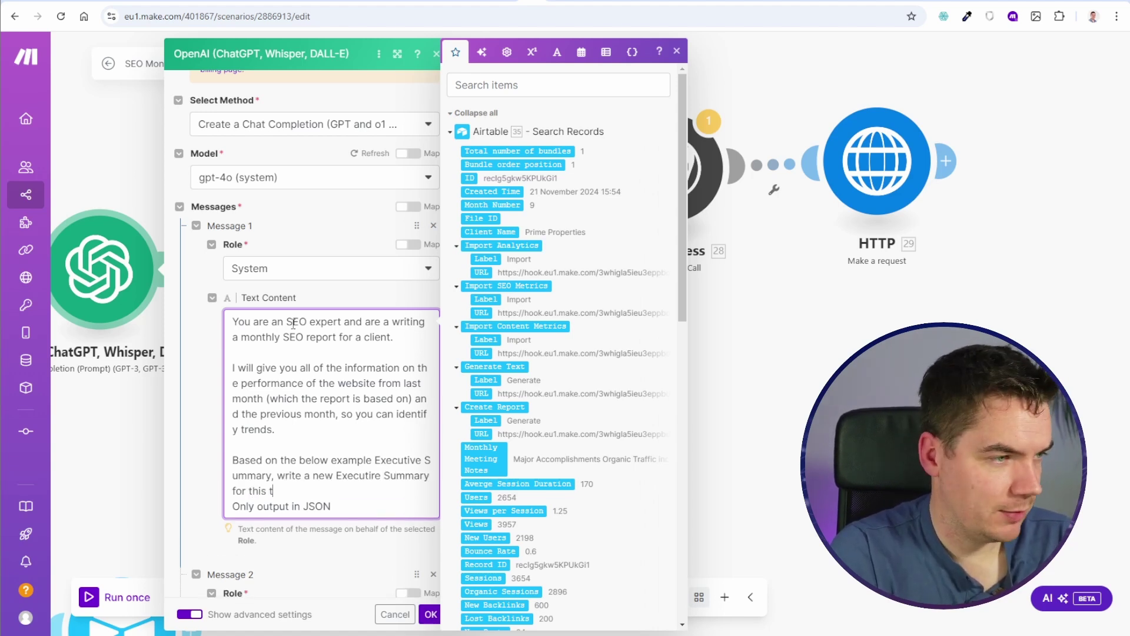
type(" period.")
key("Return")
key("Return")
key("Return")
key("Up")
type("Only based on ")
type(" text on whats in the inf")
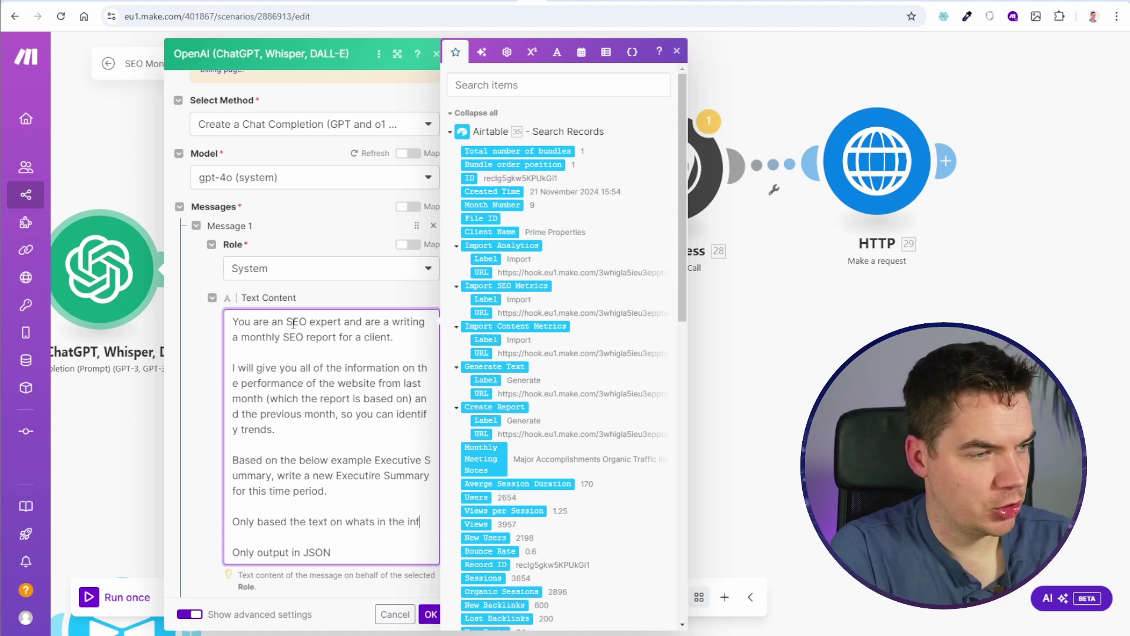
type("ormation provided.")
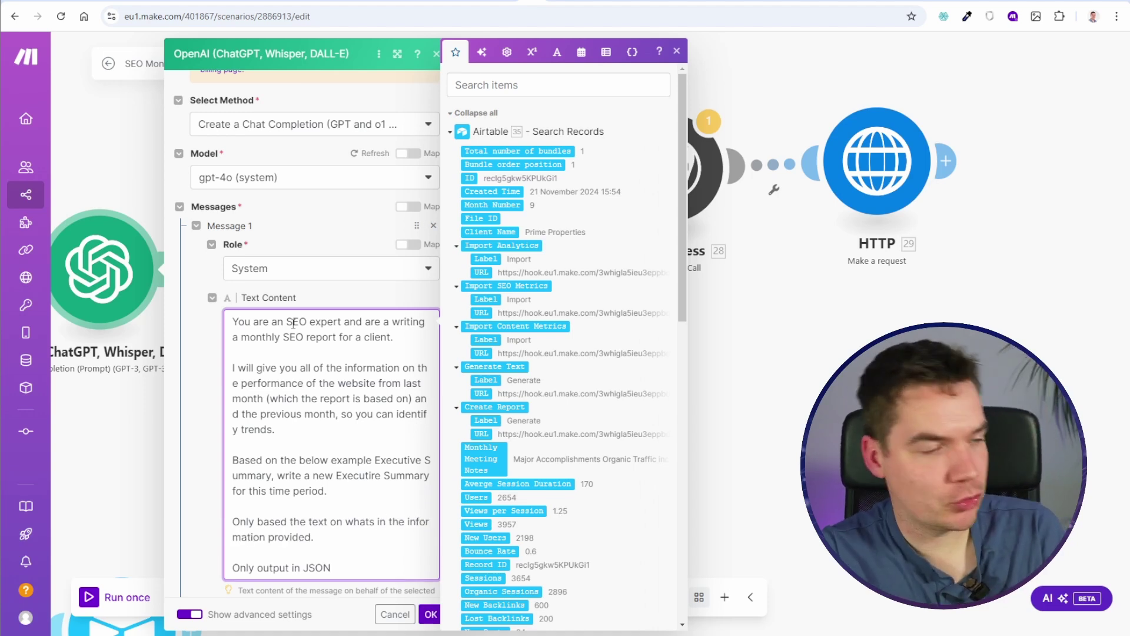
scroll(293, 323, "down", 5)
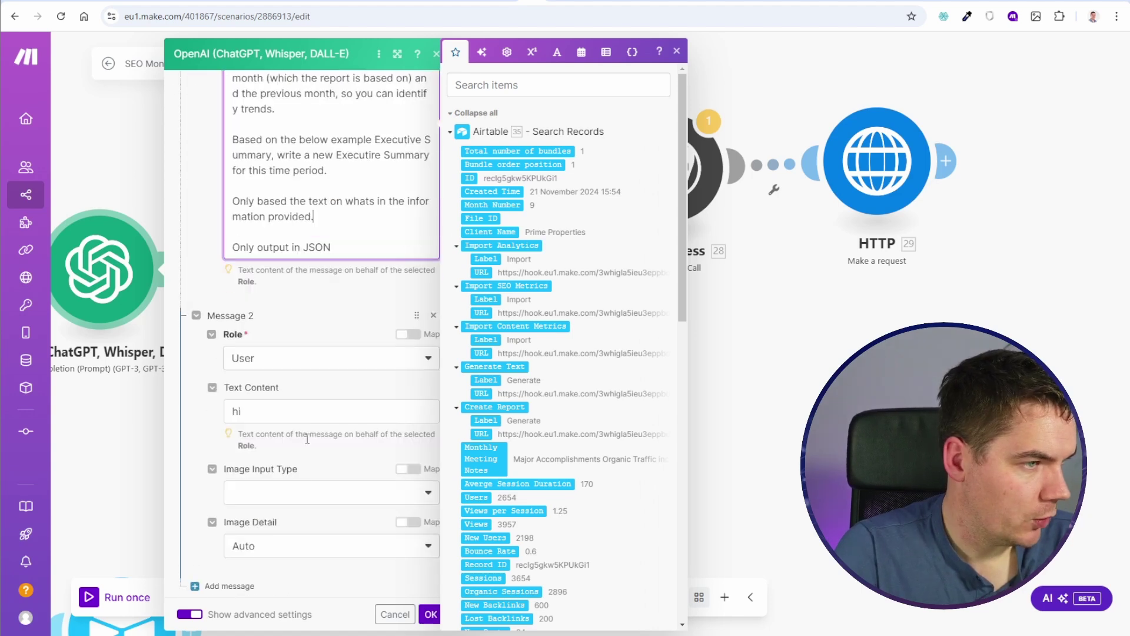
Step: Replace 'hi' with a ****** delimited 'Last Month Data (The report)' block
double_click(296, 410)
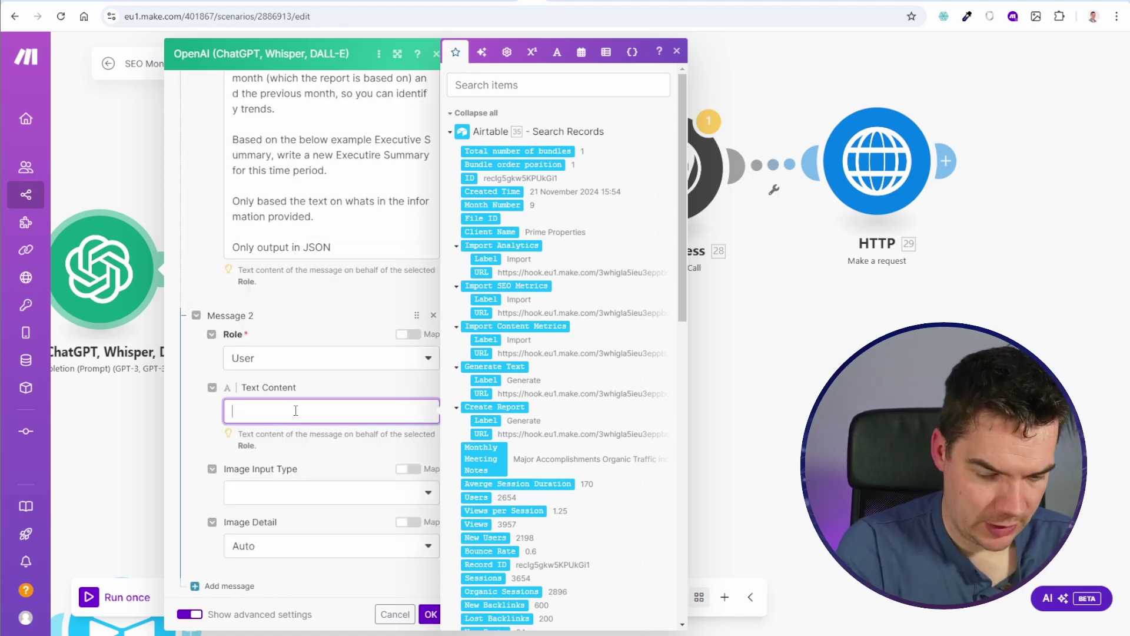
type("******")
key("Return")
key("Return")
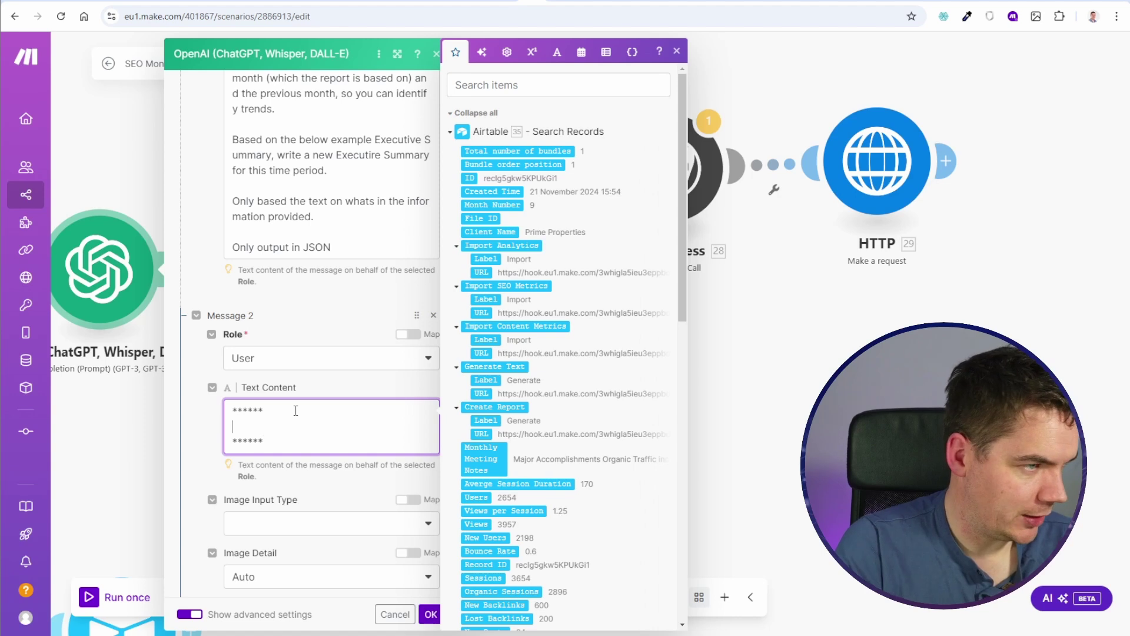
key("Up")
type("Last Month ")
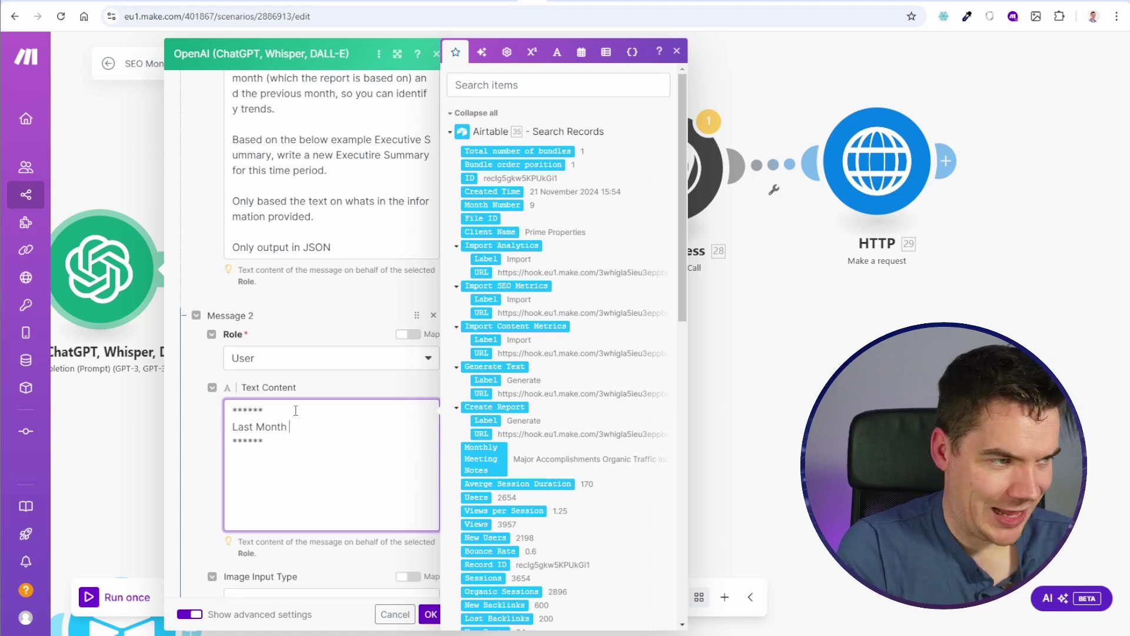
type("Data (The repor")
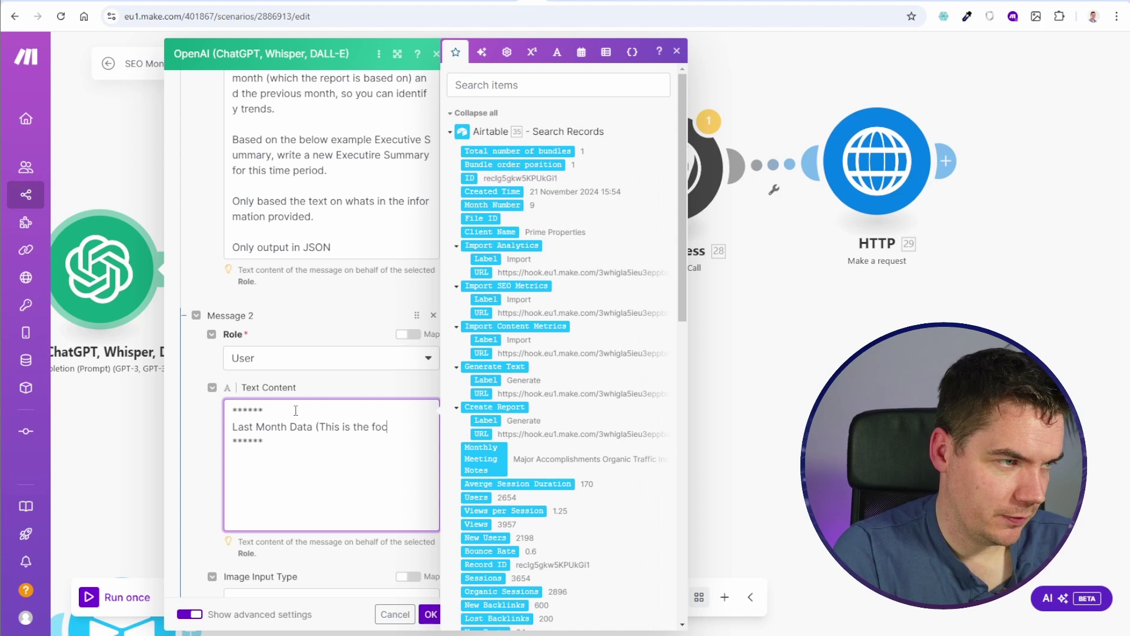
type(" report)")
Step: Duplicate the block as 'Previous Months Data (For comparison purposes)' and pluralize 'Last Months Data'
key("ctrl+a")
key("ctrl+c")
left_click(271, 479)
key("Return")
key("ctrl+v")
double_click(250, 504)
type("Previous")
left_click(309, 504)
type("s")
left_click(287, 428)
type("s")
left_click_drag(346, 504, 283, 518)
type("For comparison purposes")
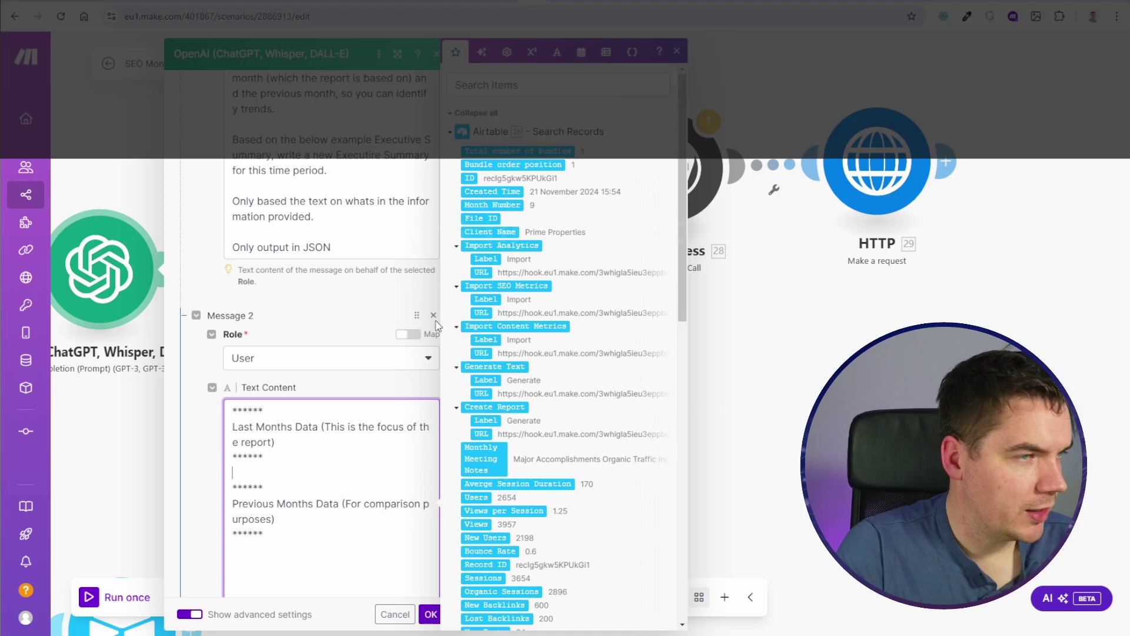
Step: Browse the mapping panel, then save and close the OpenAI module settings
scroll(550, 346, "down", 8)
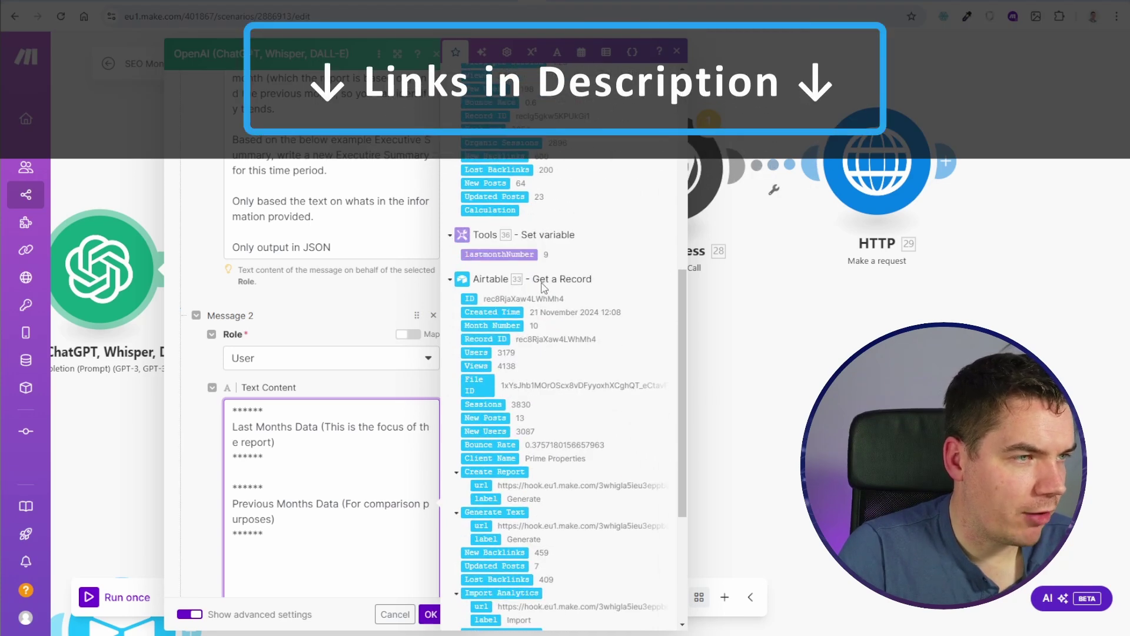
scroll(545, 391, "down", 5)
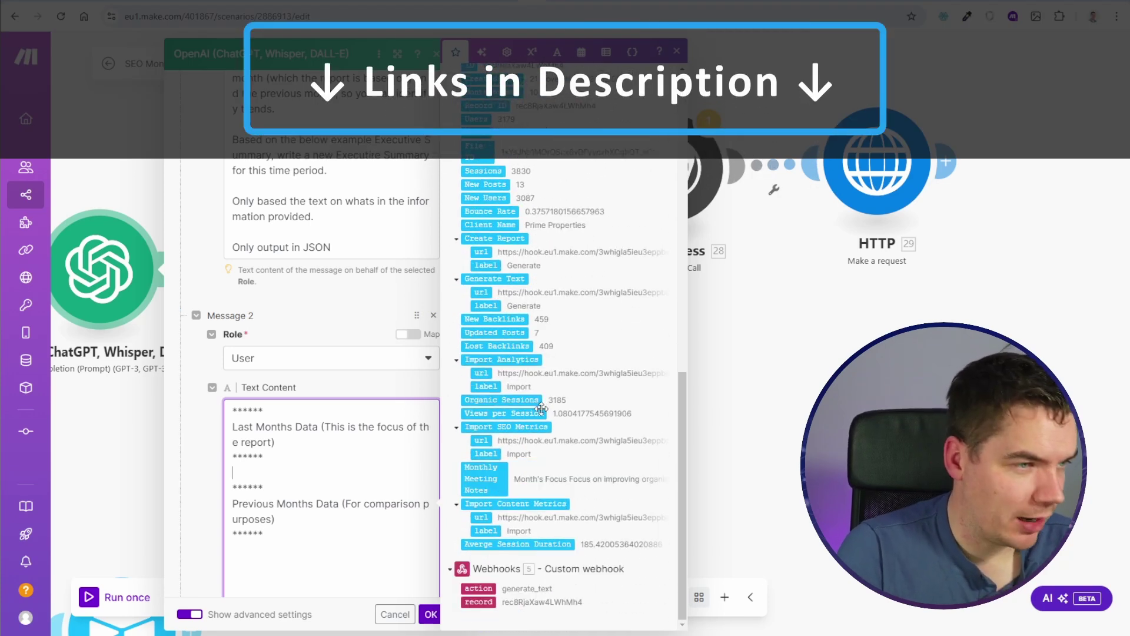
scroll(541, 407, "up", 3)
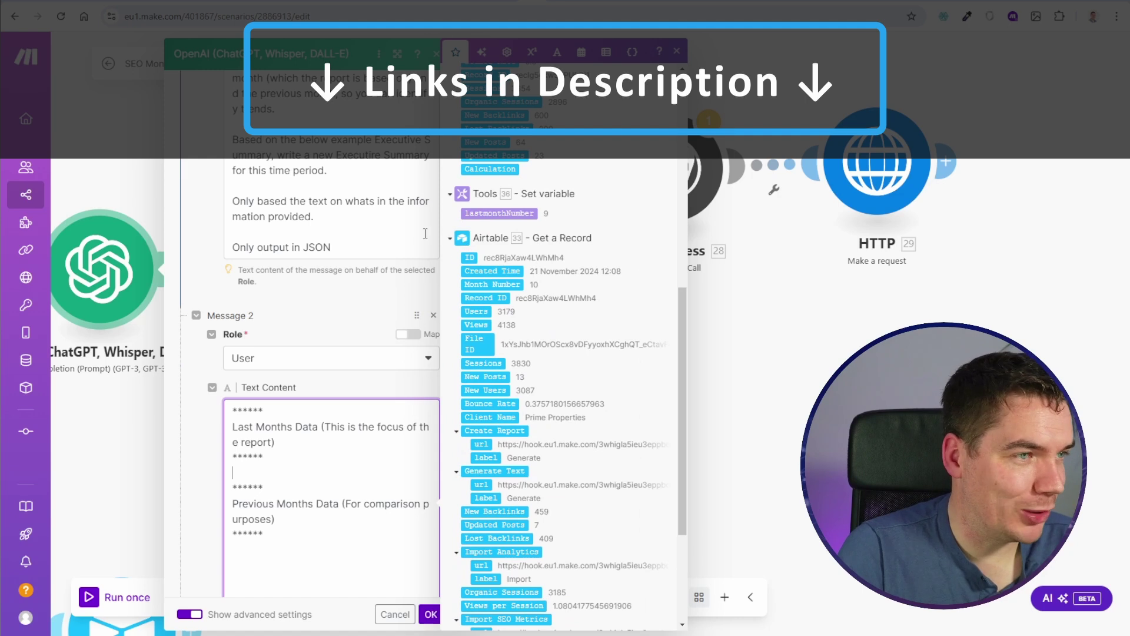
scroll(467, 244, "up", 6)
scroll(481, 393, "down", 4)
scroll(481, 393, "down", 3)
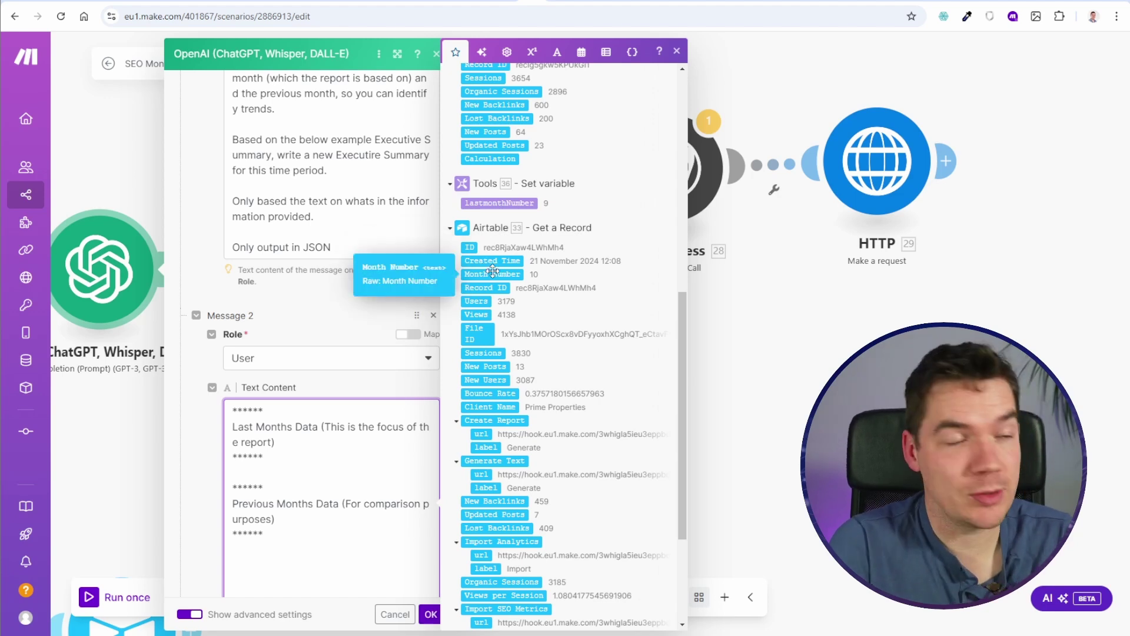
scroll(500, 353, "down", 3)
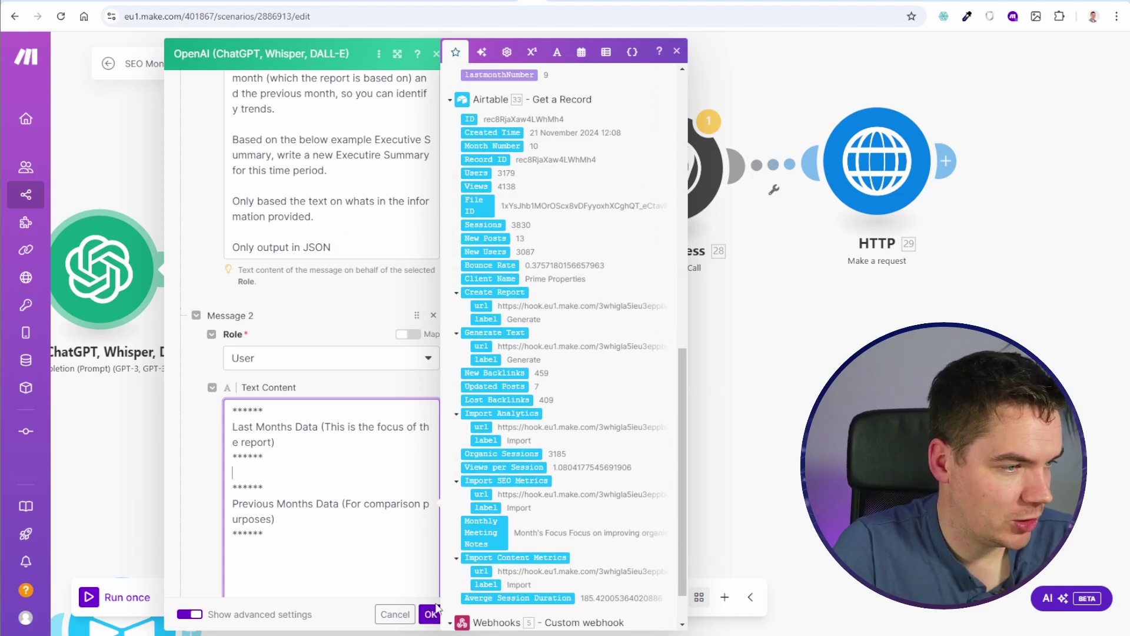
left_click(431, 614)
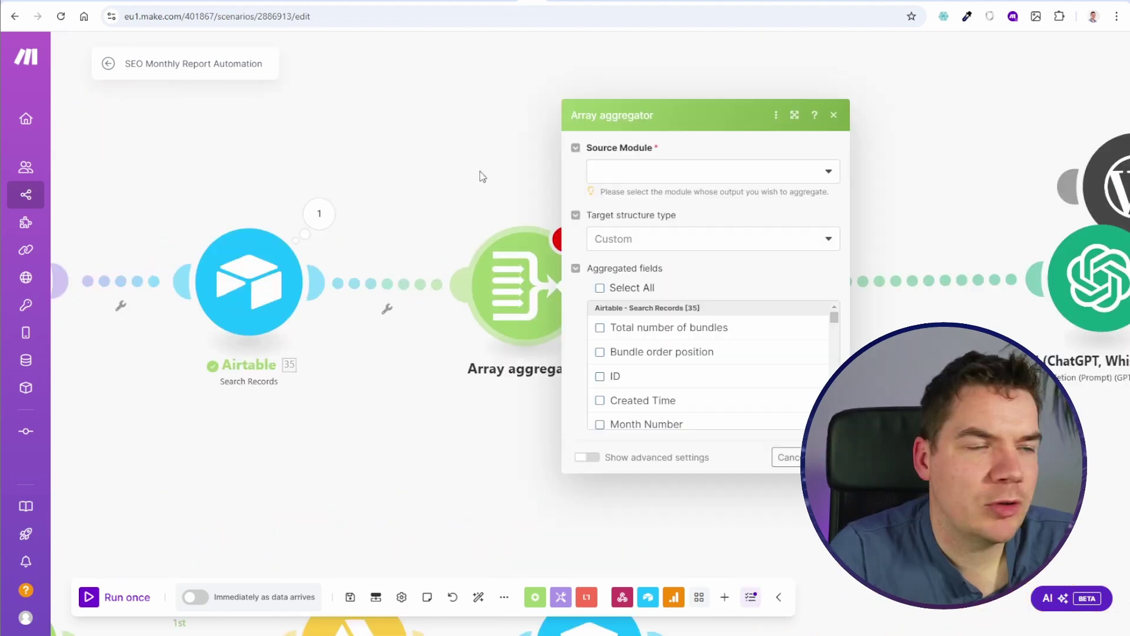
Step: Set the Array aggregator's source to Airtable Search Records and test-run it to inspect the output
left_click(647, 176)
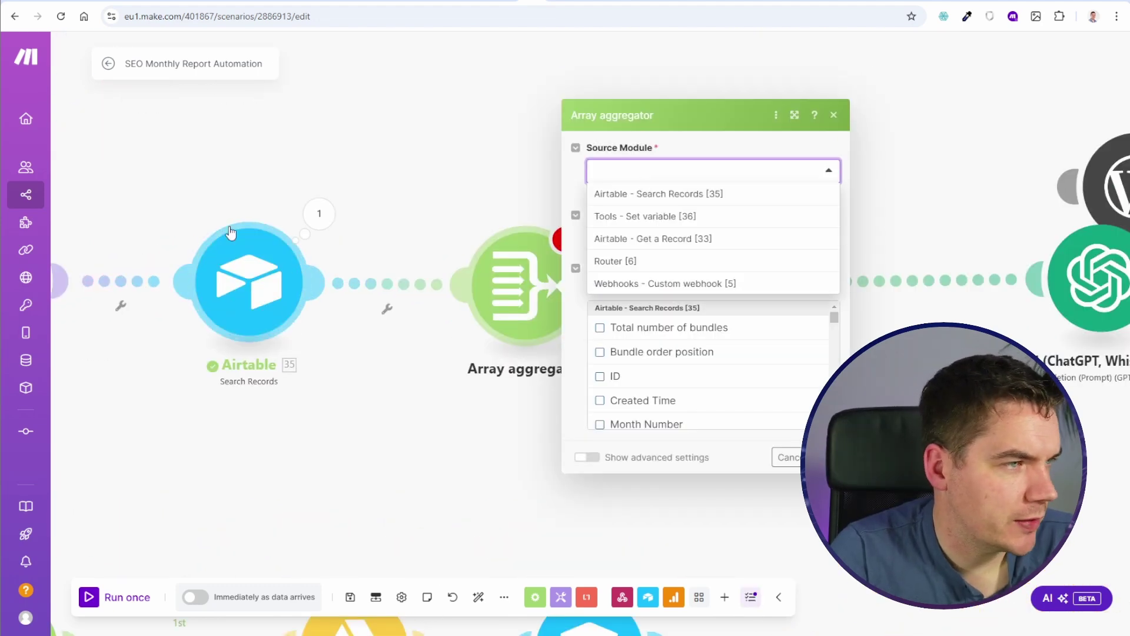
left_click(618, 195)
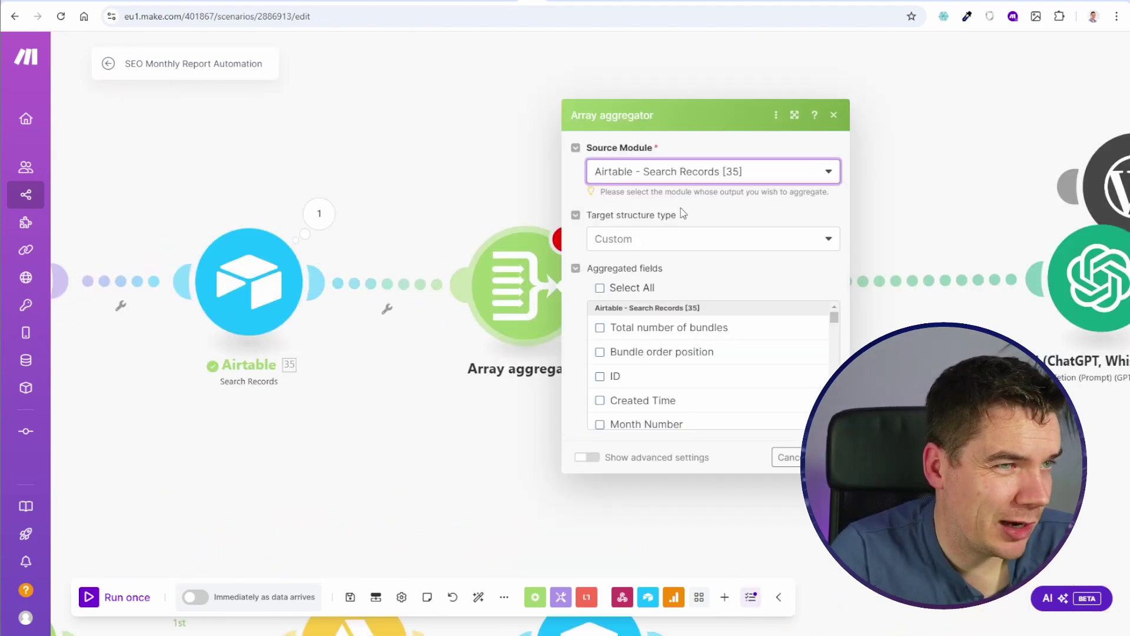
left_click(640, 288)
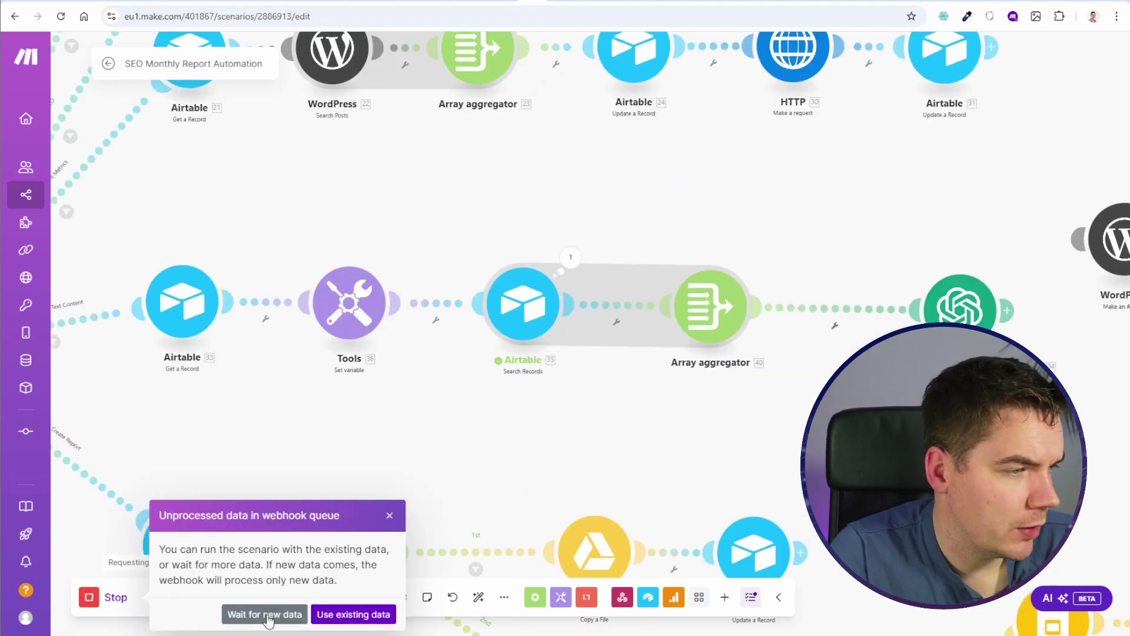
left_click(268, 612)
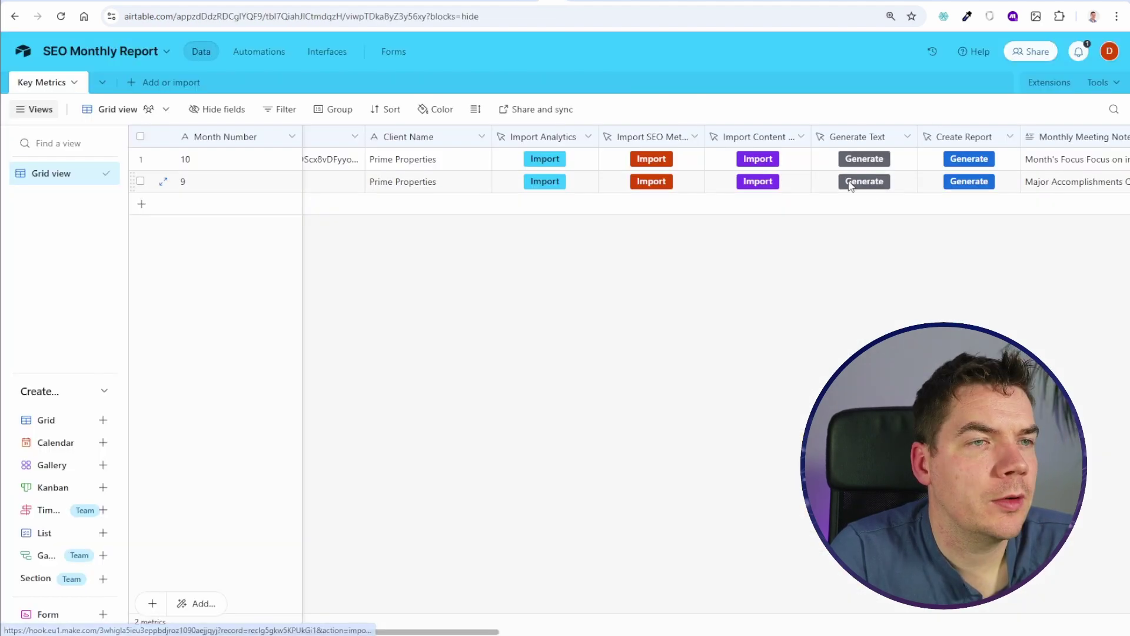
left_click(850, 186)
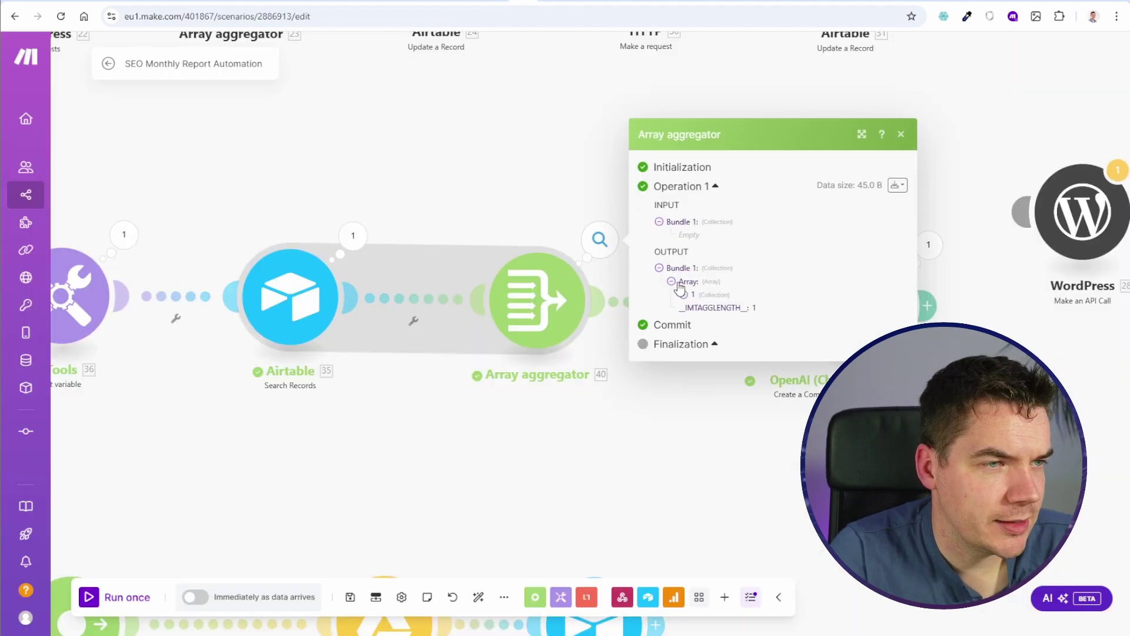
left_click(684, 294)
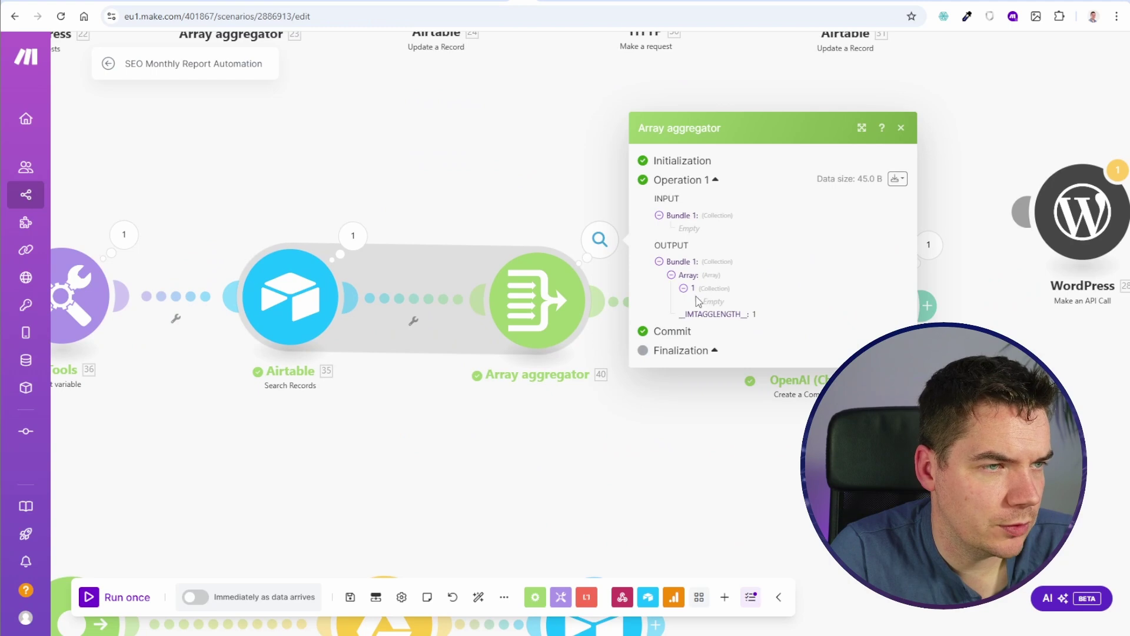
Step: Tick Total number of bundles, Bundle order position, ID, Generate Text, Create Report, Meeting Notes, Session Duration, Users
left_click(536, 300)
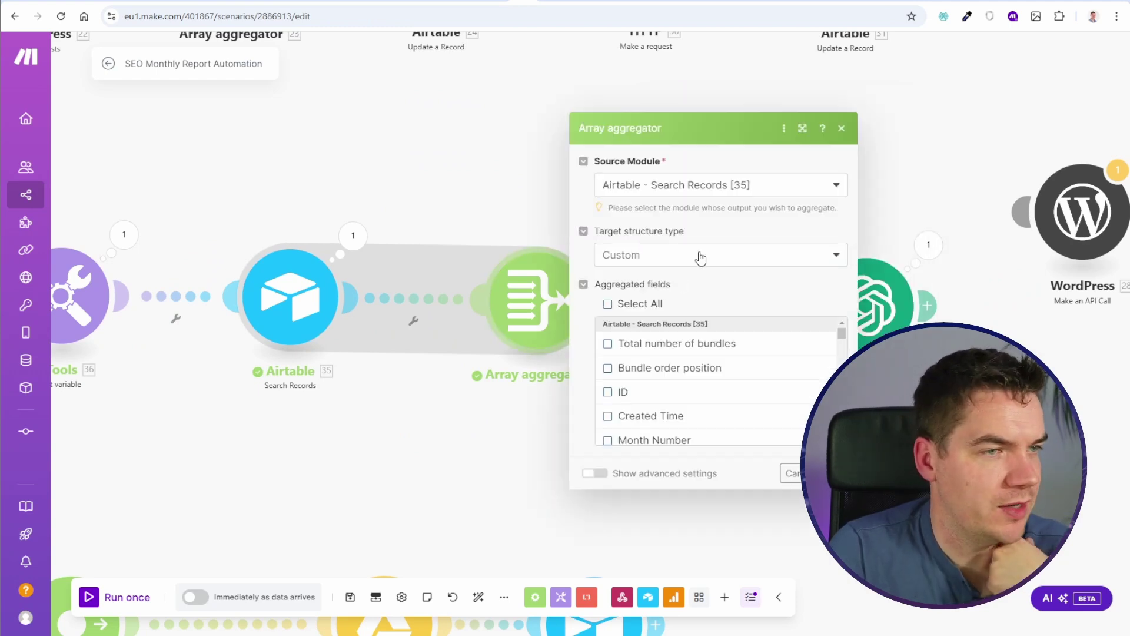
left_click(607, 343)
left_click(608, 345)
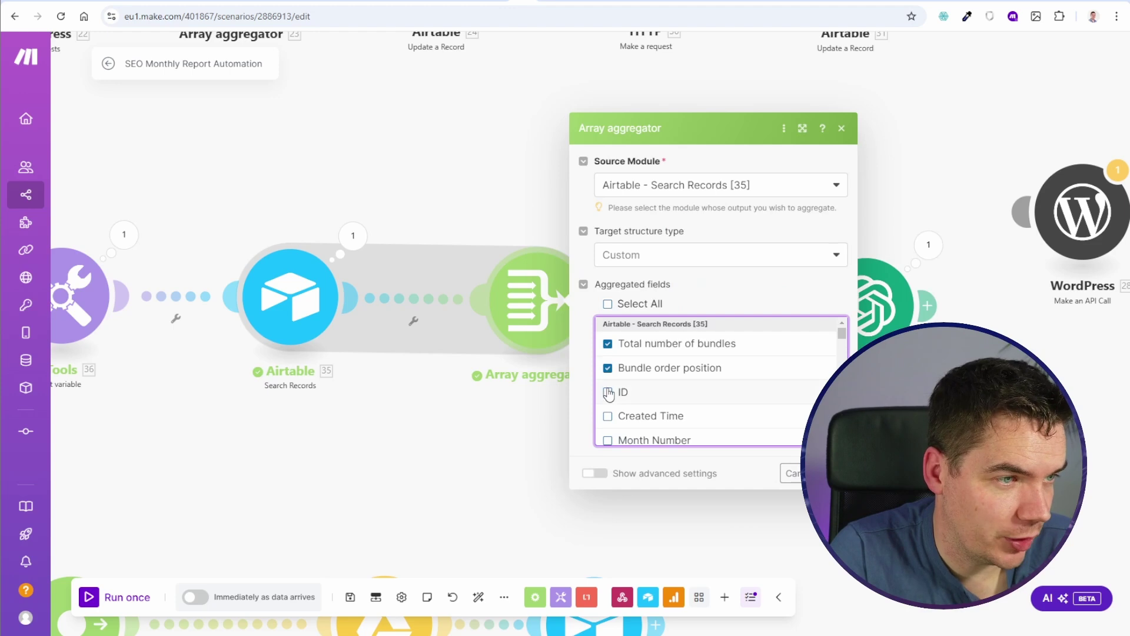
left_click(608, 393)
scroll(608, 394, "down", 3)
left_click(608, 406)
scroll(647, 402, "down", 4)
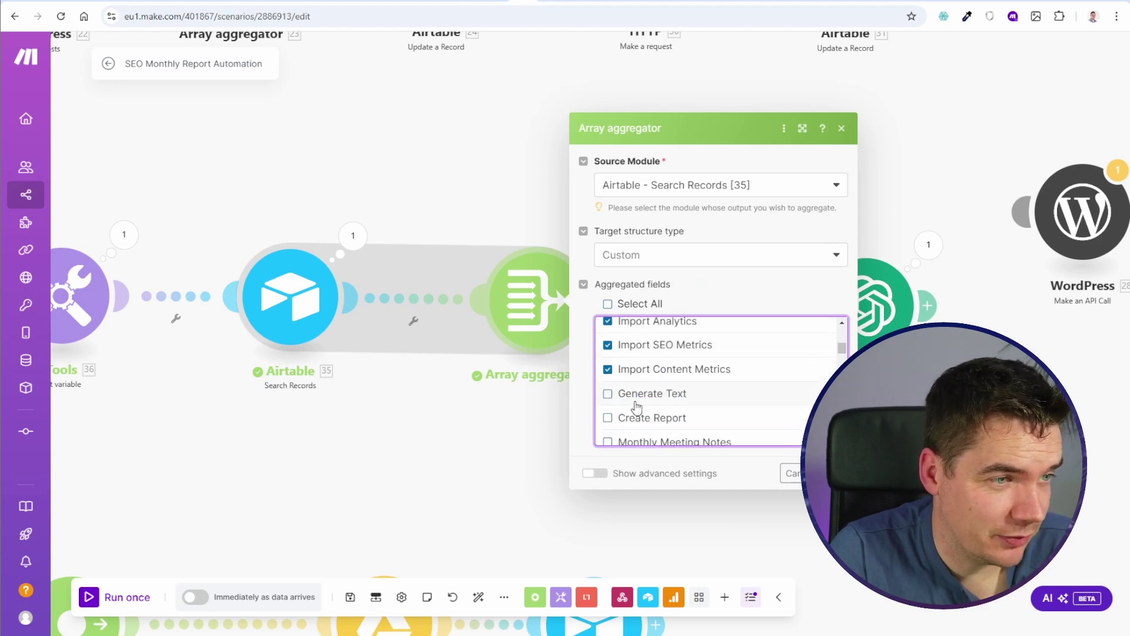
left_click(608, 330)
left_click(608, 354)
left_click(608, 378)
left_click(608, 402)
left_click(608, 427)
scroll(622, 415, "down", 1)
scroll(622, 416, "down", 1)
Step: Tick Views per Session, Views, New Users, Bounce Rate, Record ID, Sessions, Backlinks and Posts fields, then confirm
left_click(607, 383)
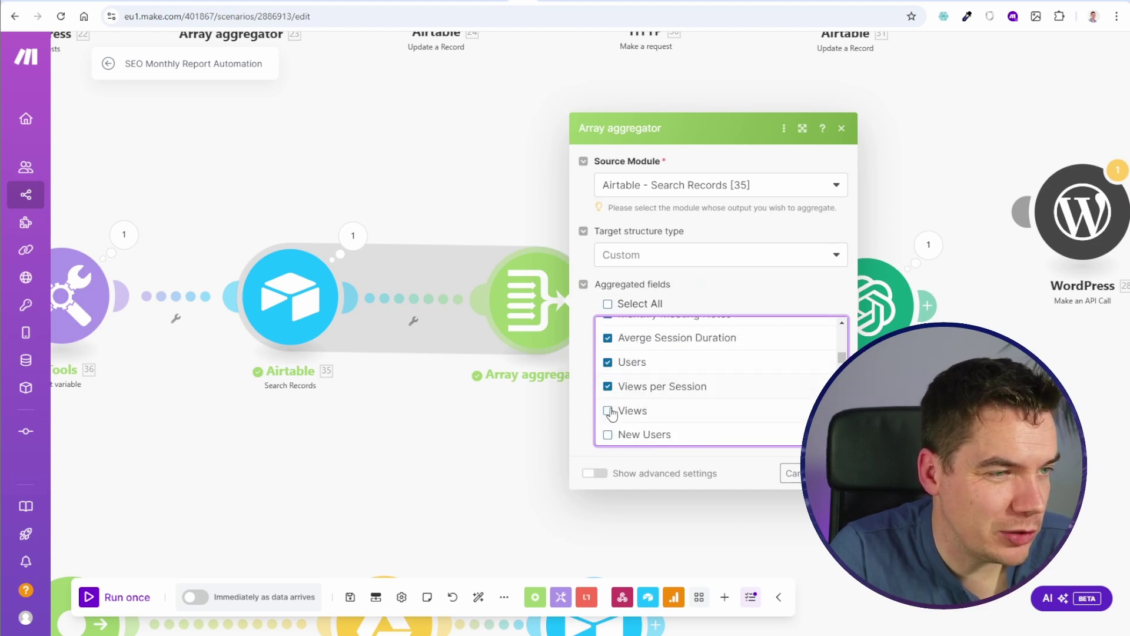
left_click(607, 409)
left_click(607, 434)
scroll(613, 433, "down", 1)
left_click(608, 395)
left_click(608, 418)
scroll(611, 418, "down", 1)
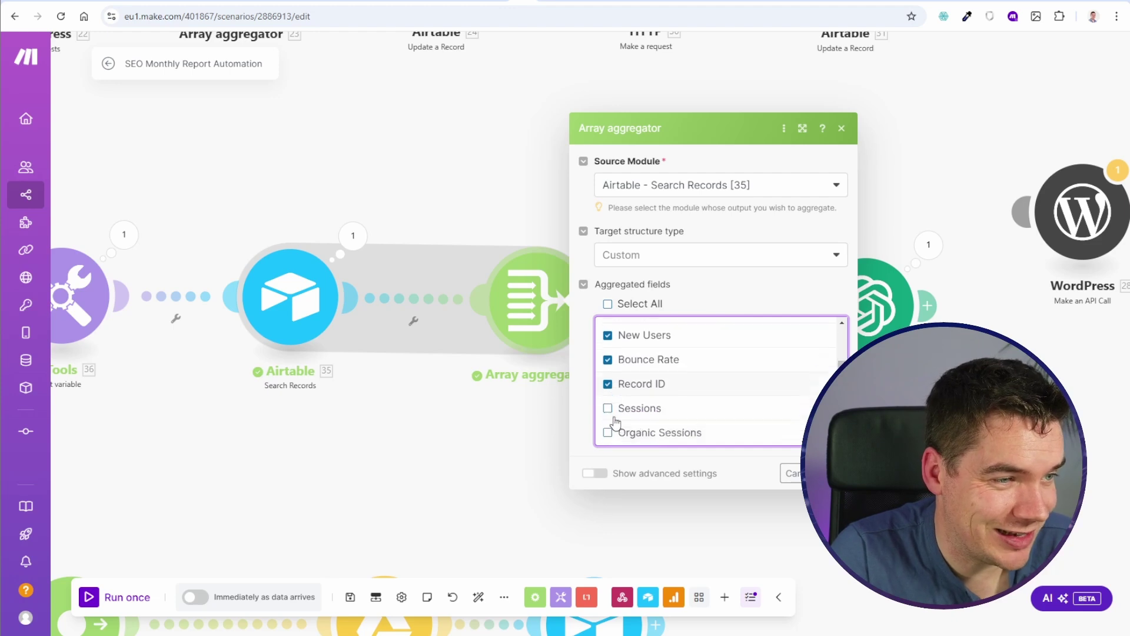
scroll(611, 412, "down", 1)
left_click(607, 378)
left_click(607, 402)
left_click(608, 427)
scroll(615, 419, "down", 1)
left_click(607, 419)
scroll(615, 419, "down", 1)
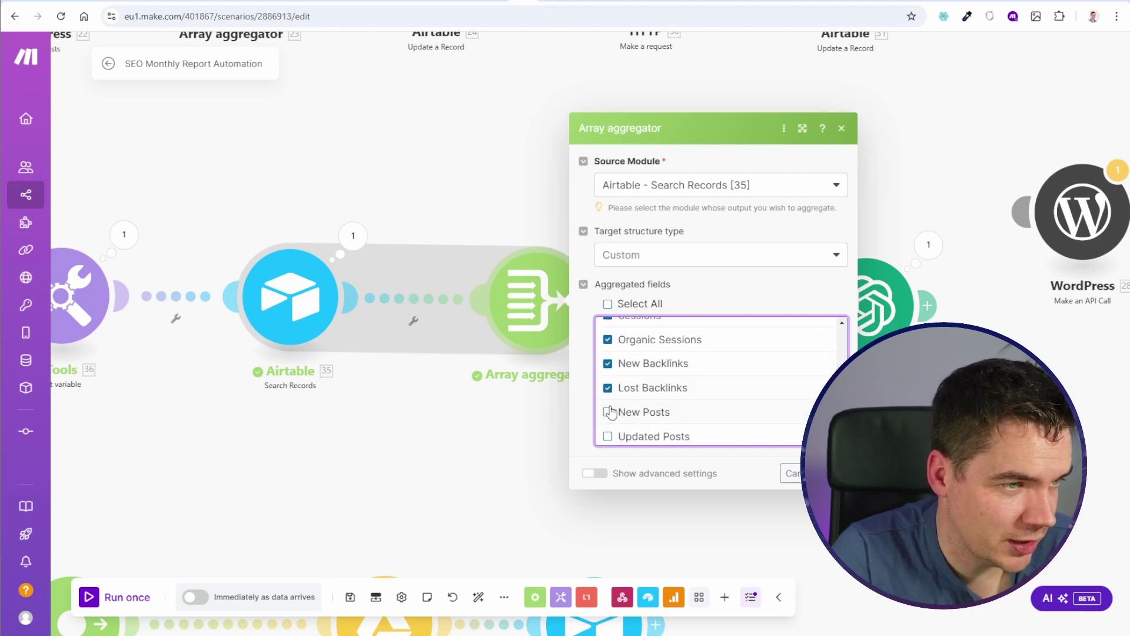
left_click(608, 436)
left_click(607, 412)
scroll(617, 415, "down", 1)
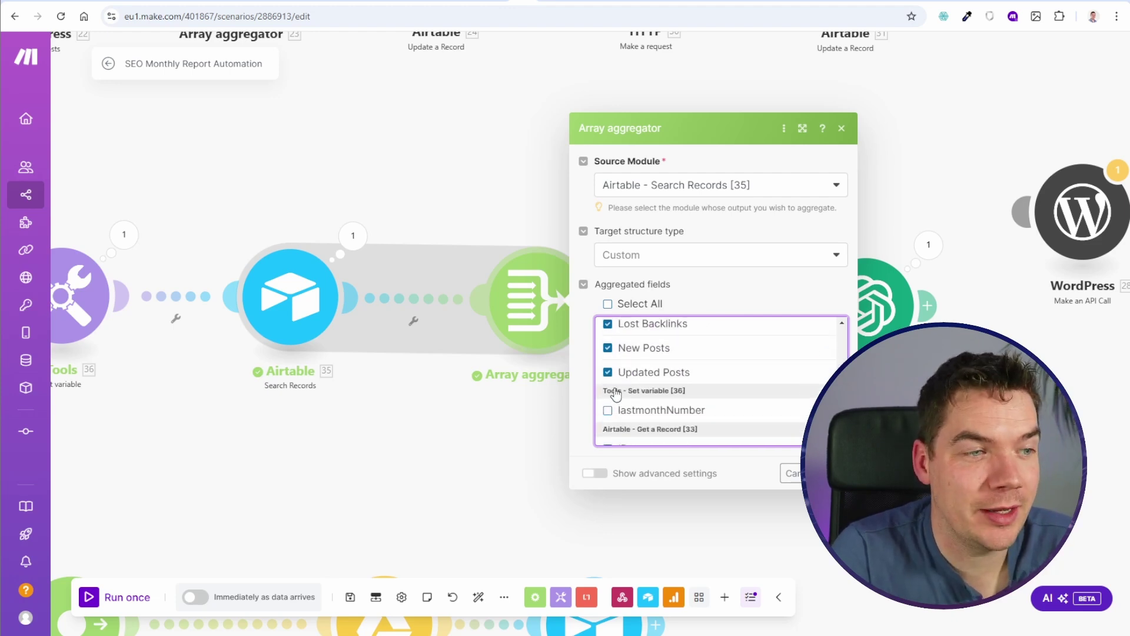
left_click(833, 473)
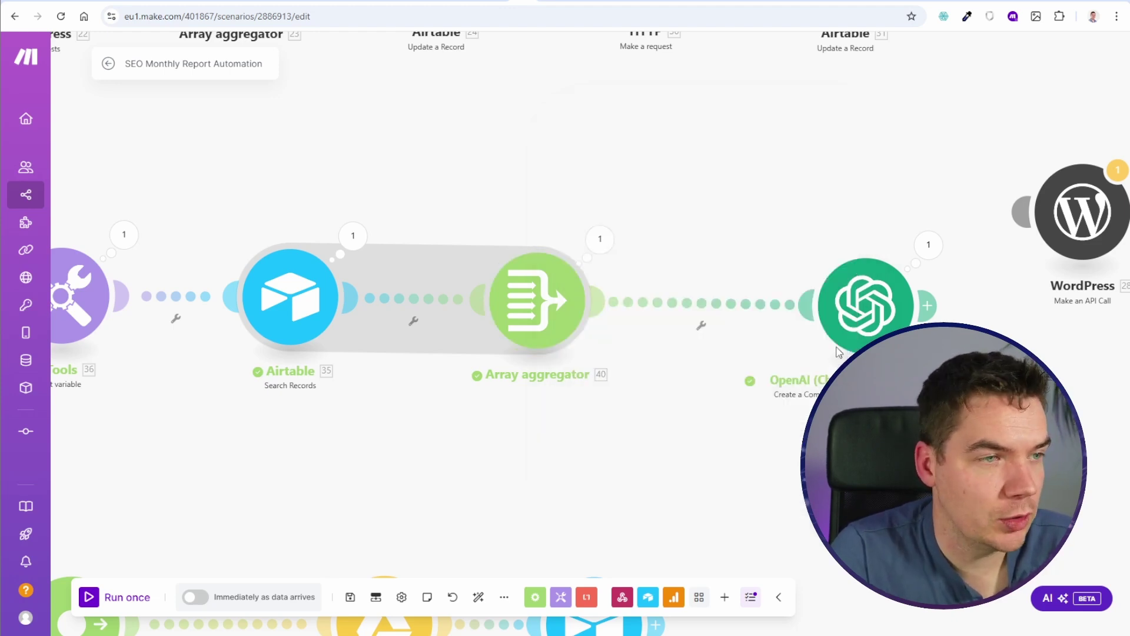
Step: Save the scenario, run it once, and inspect the aggregated record's fields
left_click(350, 597)
scroll(94, 582, "down", 5)
left_click(89, 597)
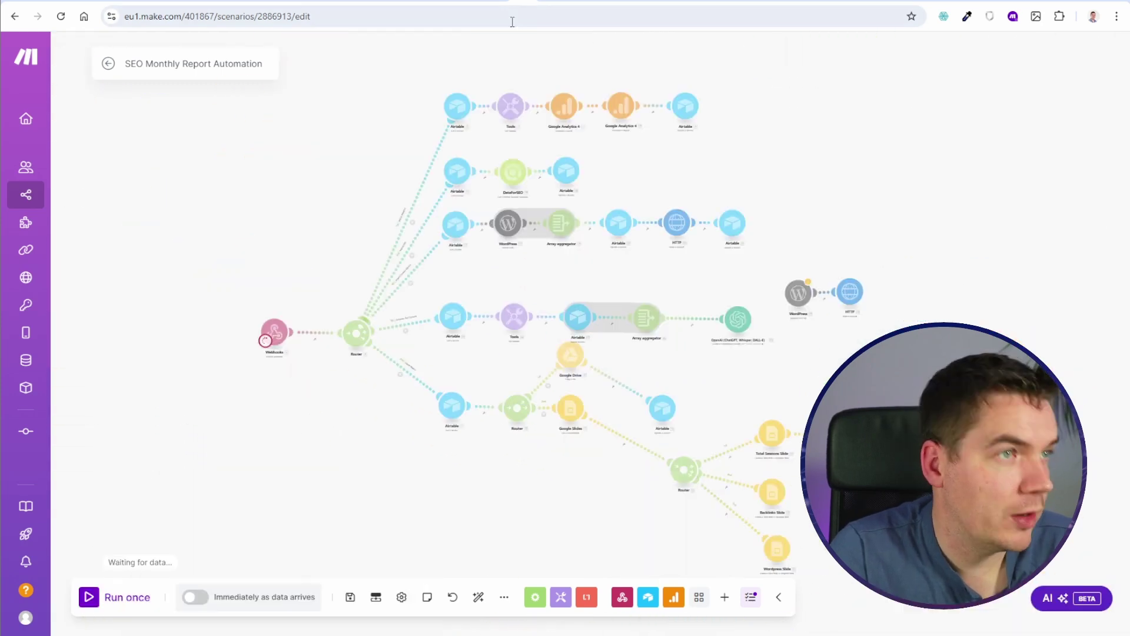
scroll(690, 287, "up", 5)
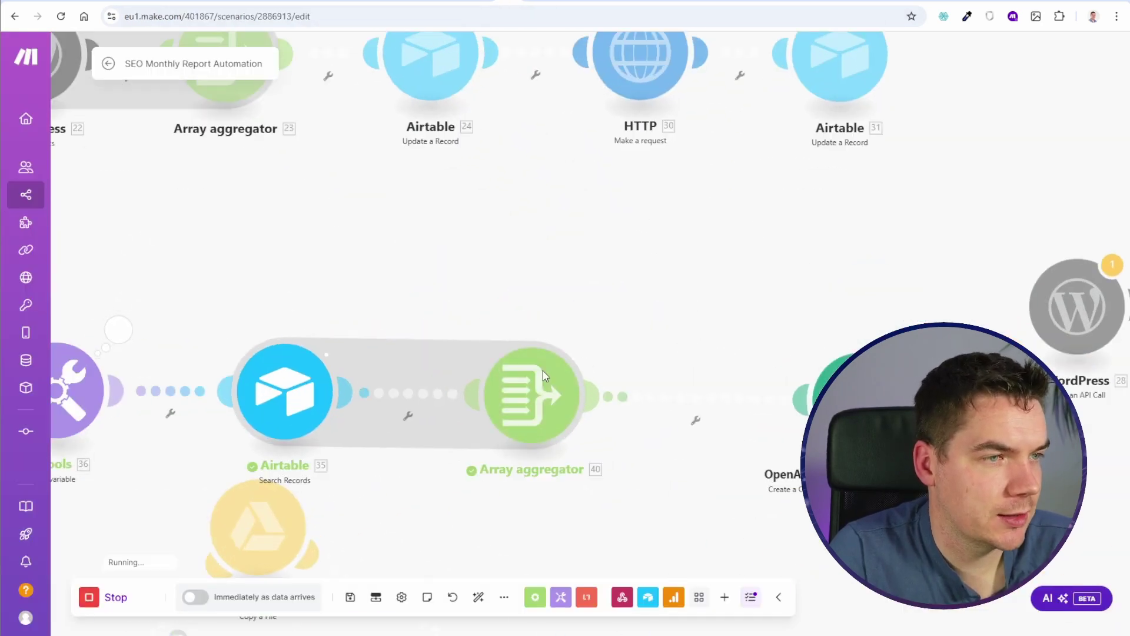
left_click(594, 333)
left_click_drag(502, 278, 346, 212)
left_click(545, 542)
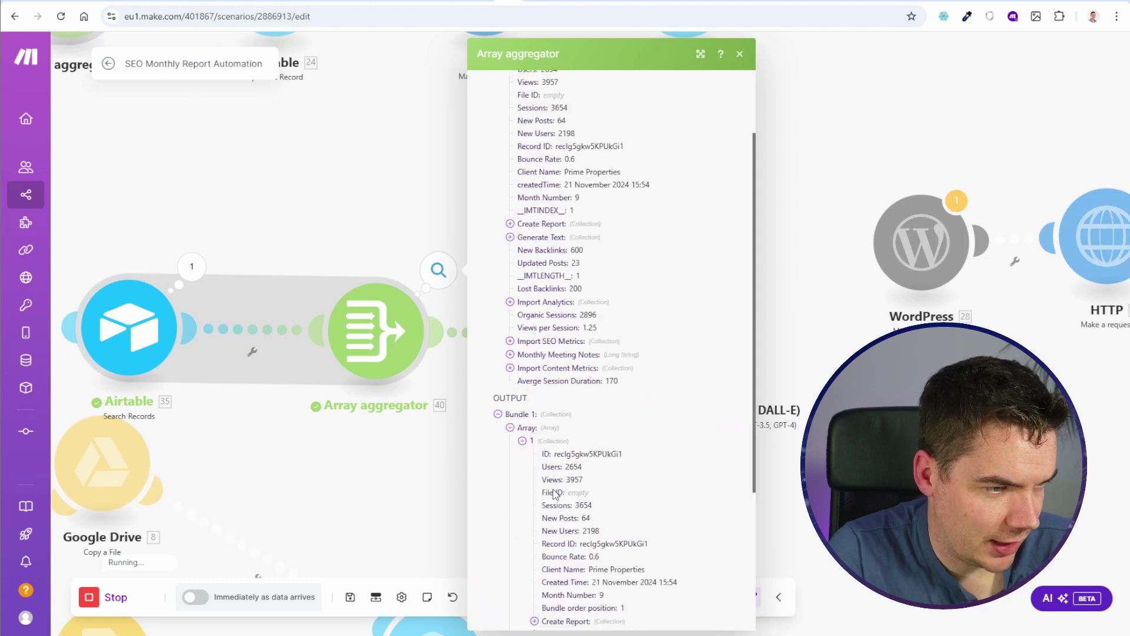
scroll(545, 541, "down", 5)
left_click(808, 248)
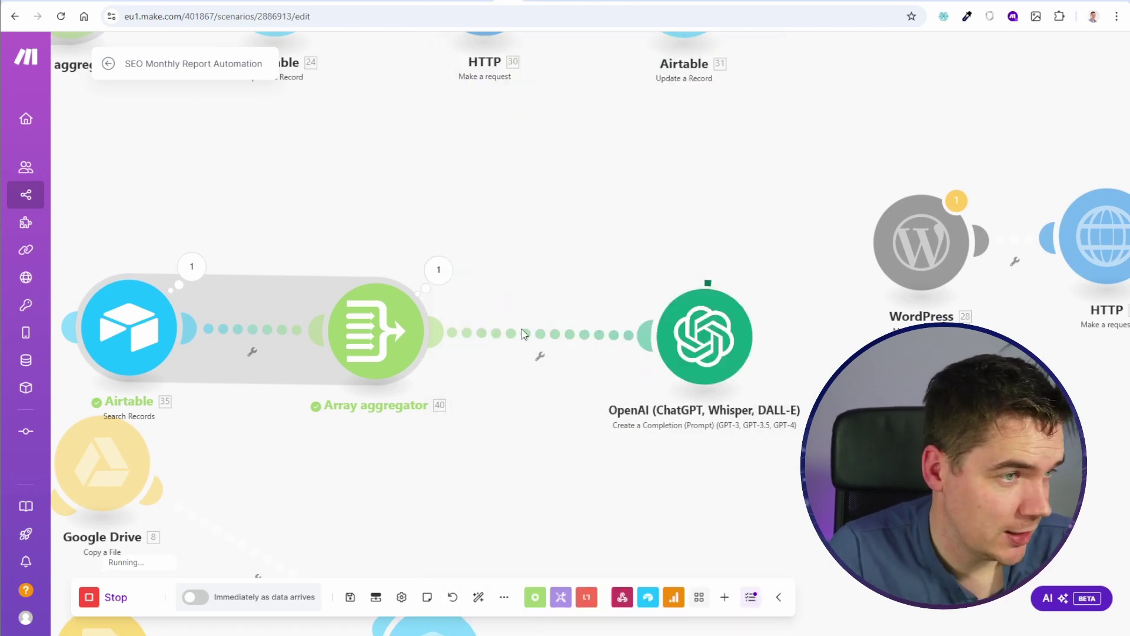
Step: Pan the canvas to view the flow toward the OpenAI module
scroll(542, 265, "down", 1)
left_click_drag(349, 253, 507, 184)
left_click_drag(277, 148, 687, 162)
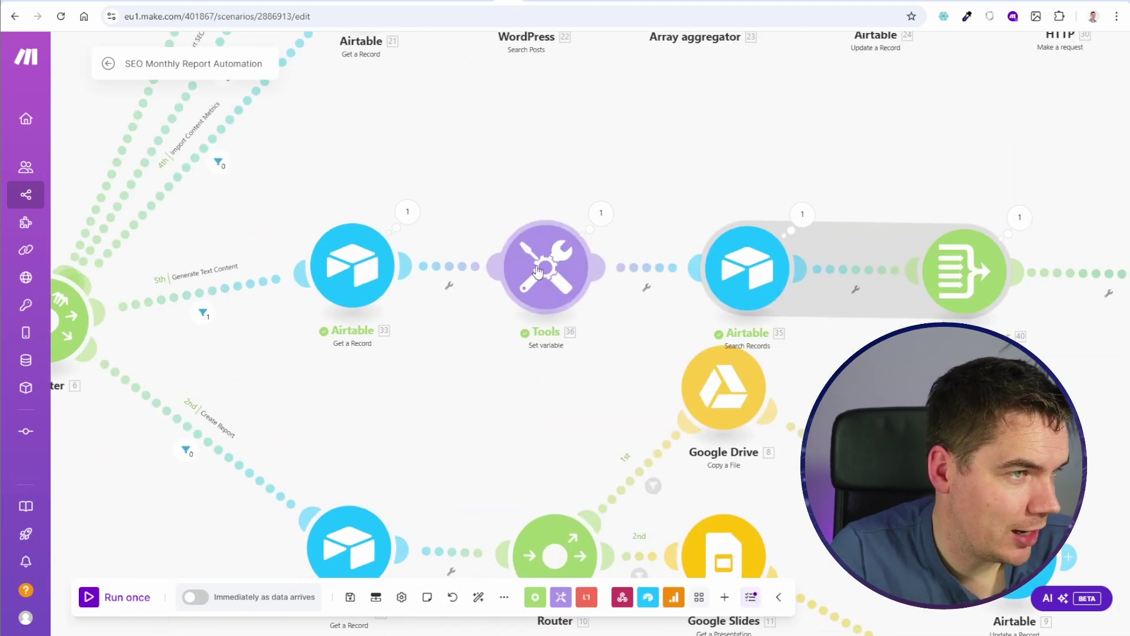
scroll(806, 235, "down", 3)
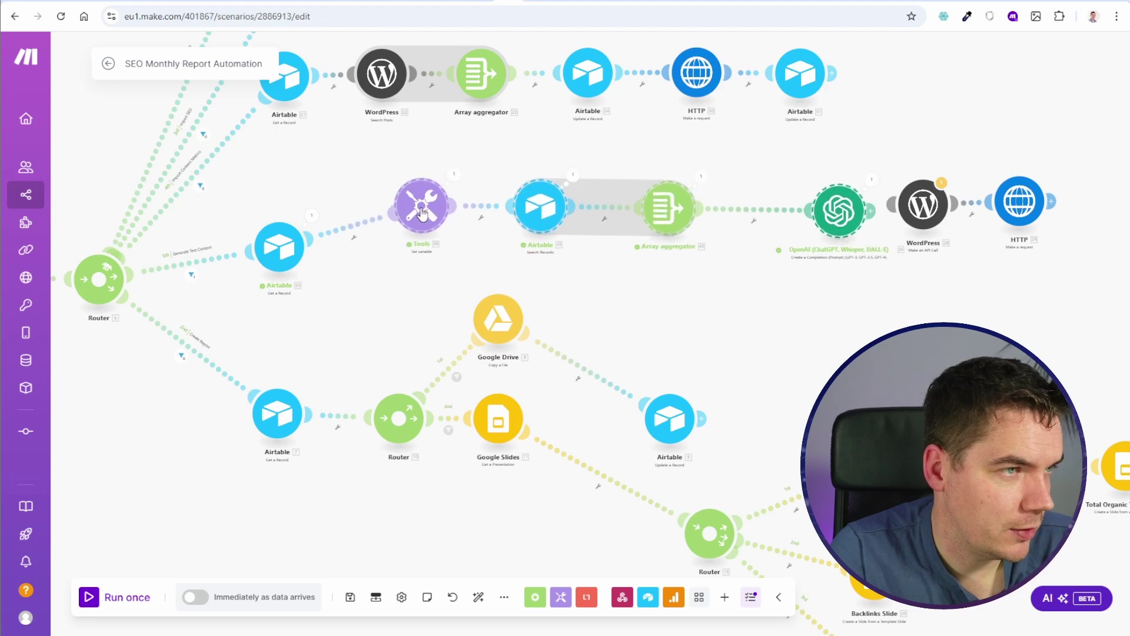
scroll(760, 327, "down", 2)
scroll(771, 329, "up", 2)
Step: Insert an Array aggregator of the Get a Record [33] output, including ID and Created Time
left_click_drag(775, 333, 944, 319)
right_click(585, 227)
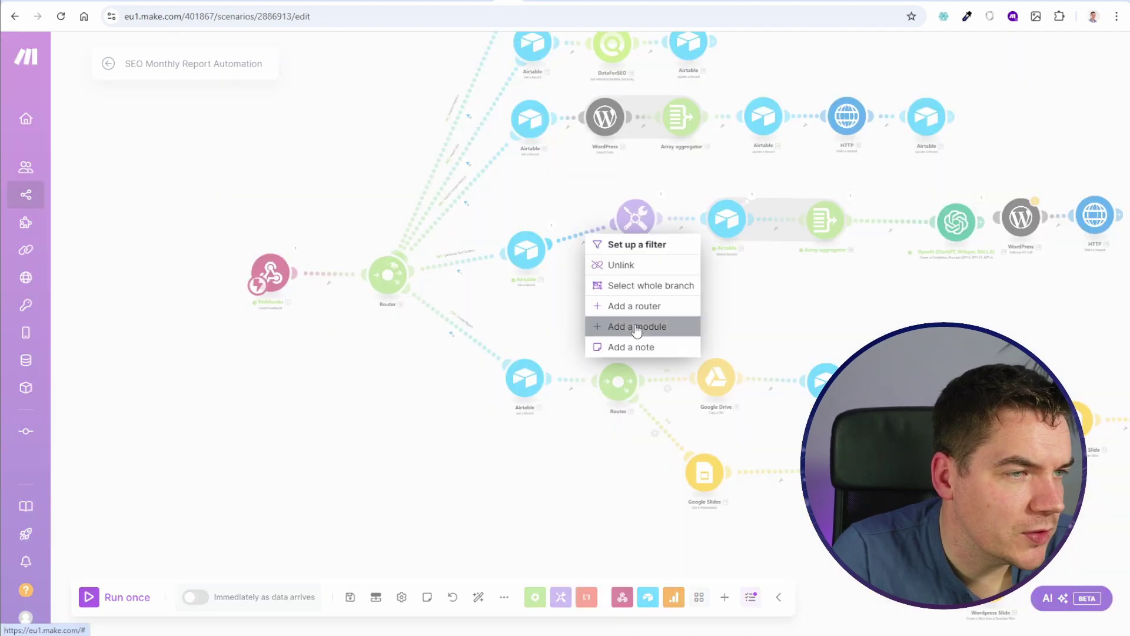
left_click(644, 326)
type("a")
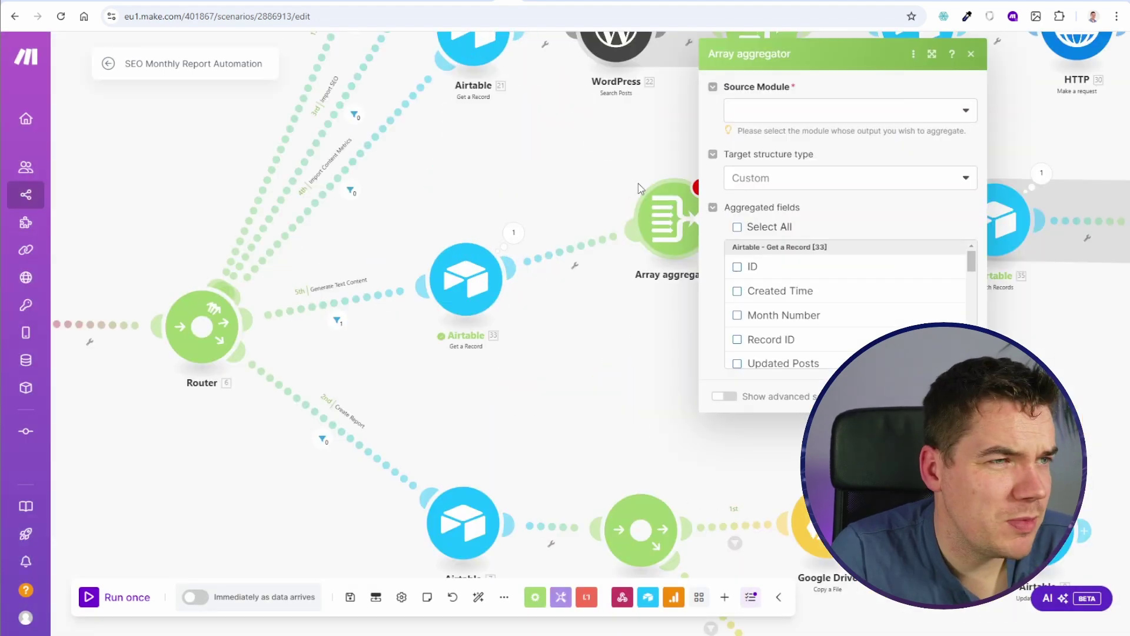
left_click_drag(638, 183, 496, 213)
scroll(456, 244, "up", 2)
left_click(661, 139)
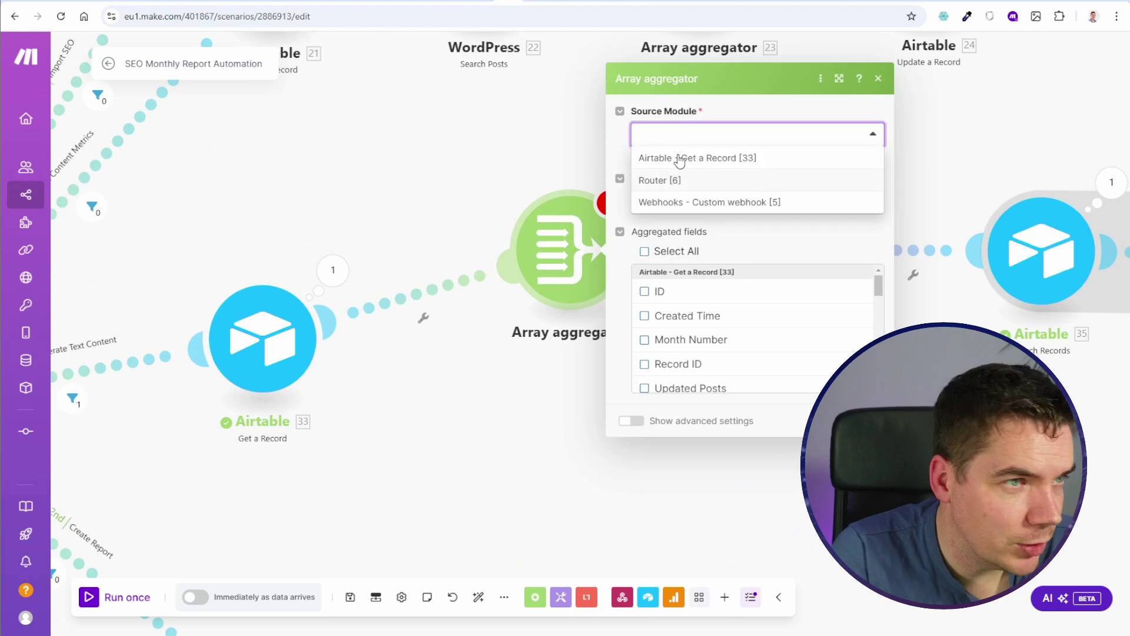
left_click(673, 152)
left_click(645, 292)
left_click(644, 315)
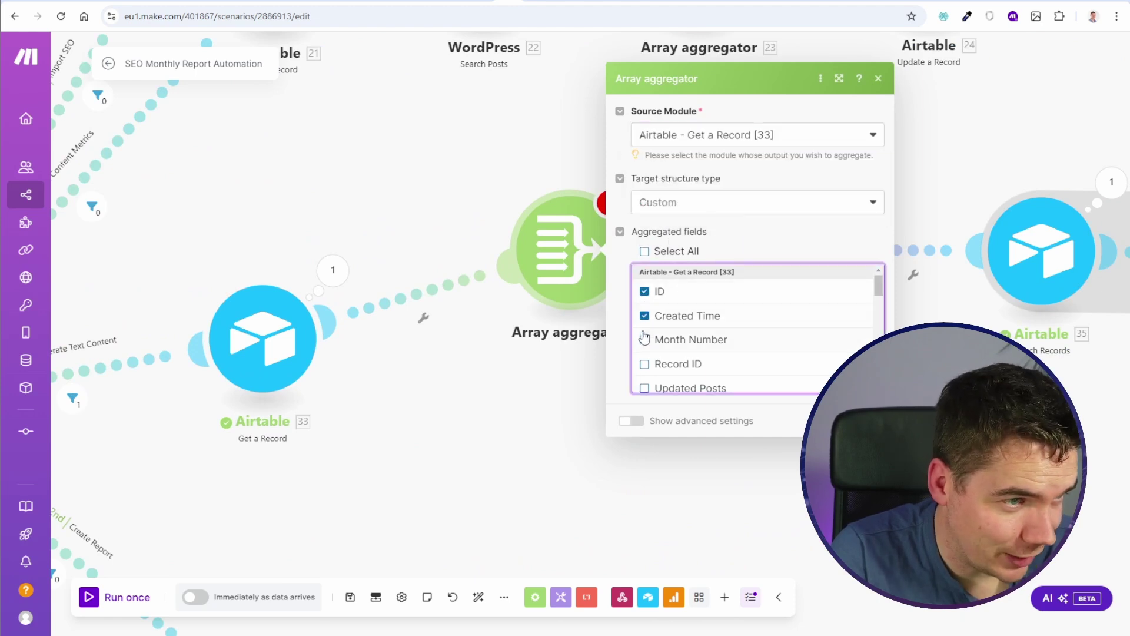
left_click(565, 416)
Step: Add a Transform to JSON module after the aggregator that converts the aggregated array
scroll(565, 416, "down", 3)
scroll(555, 444, "up", 1)
right_click(513, 324)
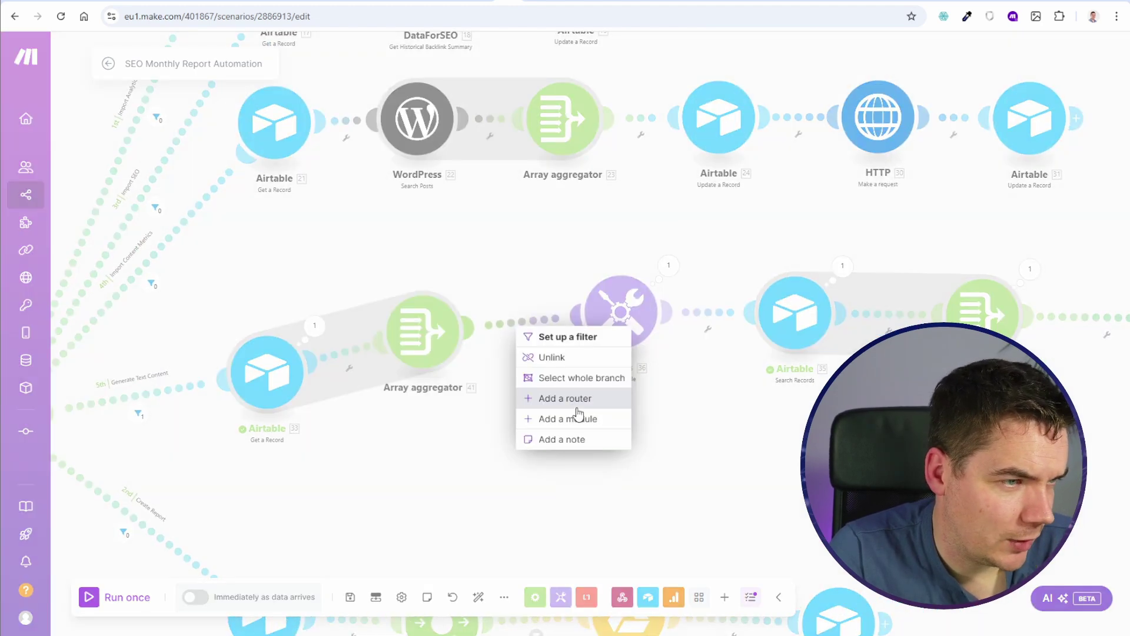
left_click(575, 417)
type("t")
key("BackSpace")
type("j")
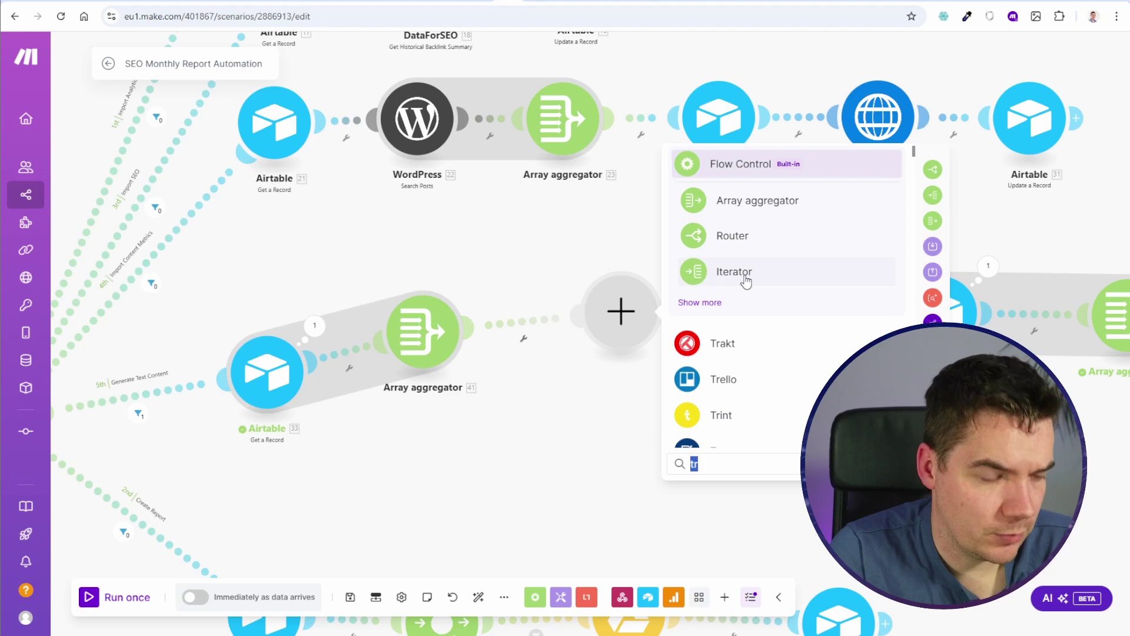
left_click(747, 278)
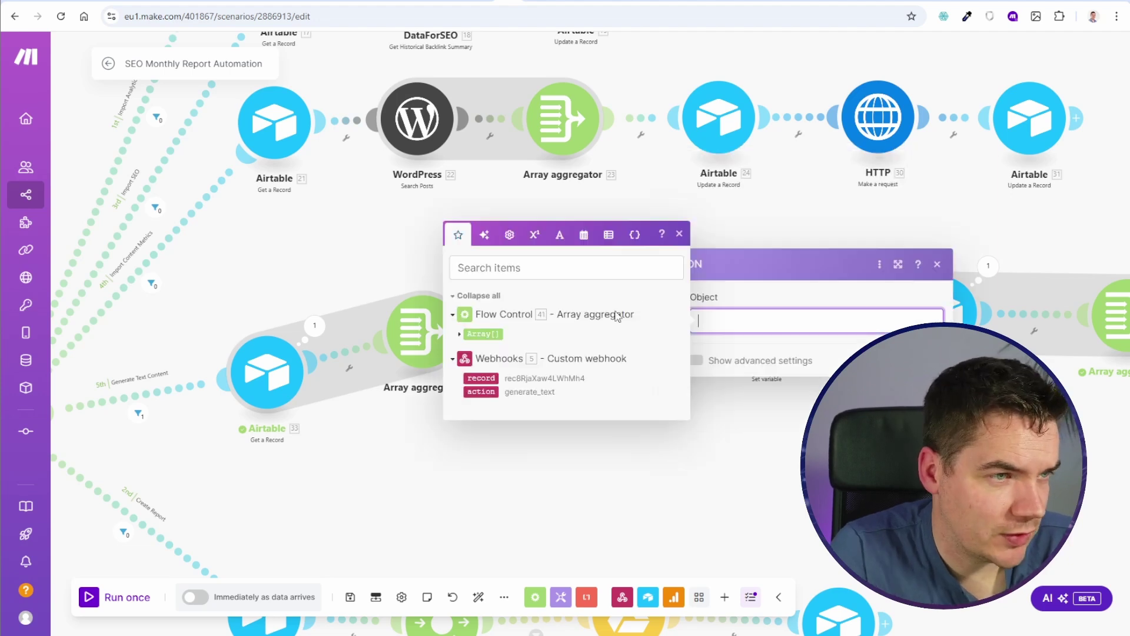
left_click(496, 332)
Step: Move the JSON module next to the aggregator and rename it 'Last Months JSON'
left_click_drag(648, 327, 590, 328)
right_click(568, 313)
left_click(615, 384)
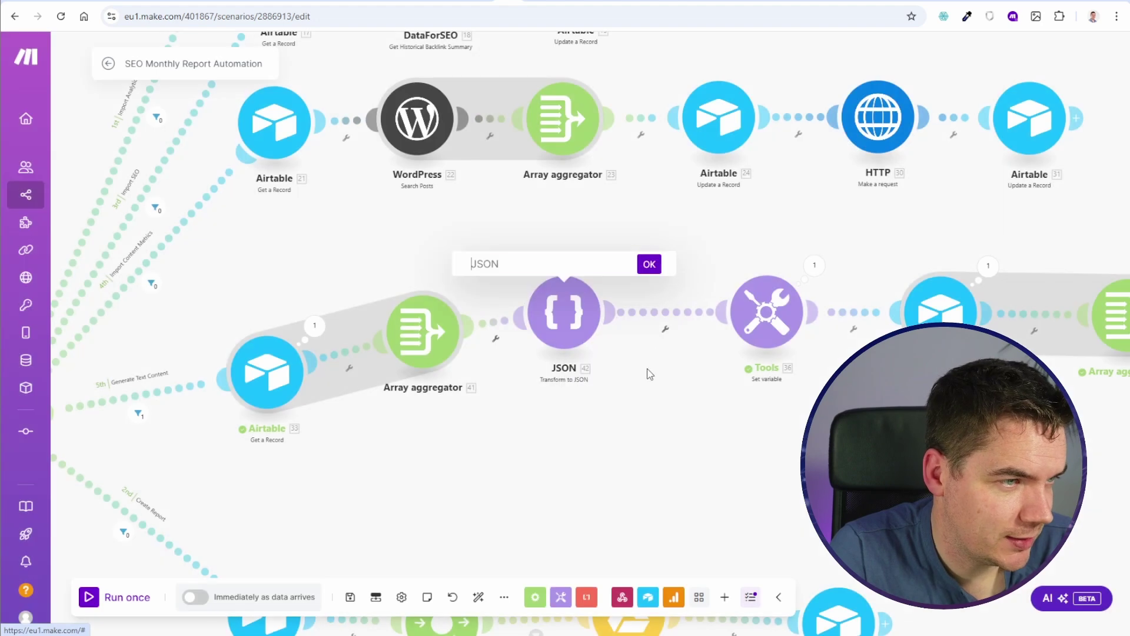
type("Last Months JSO")
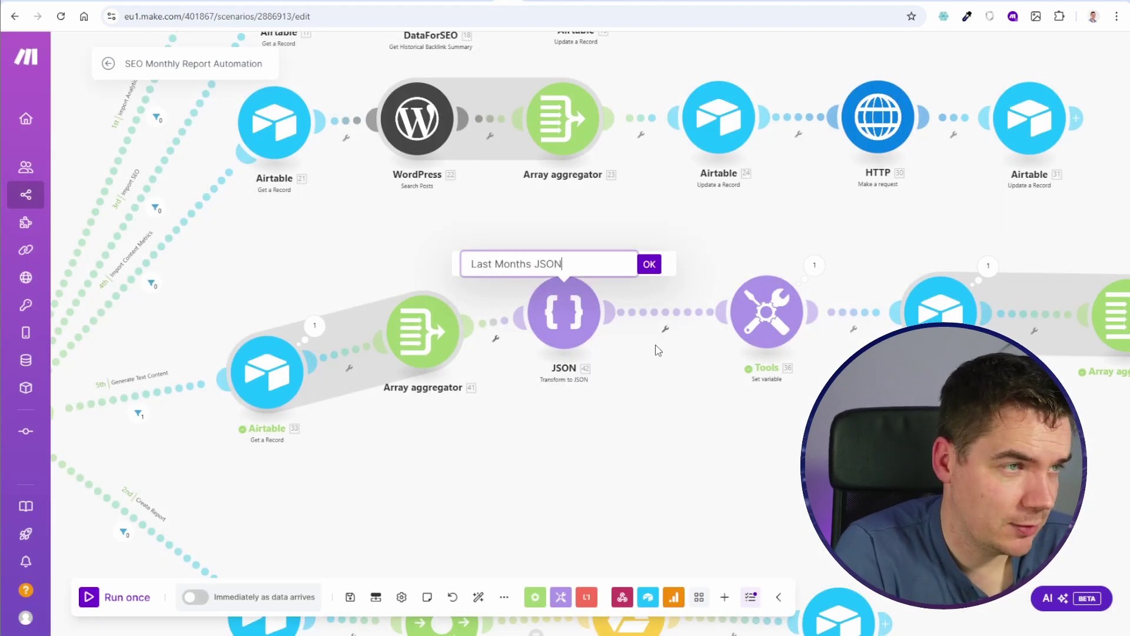
type("N")
key("Return")
Step: Move the WordPress and HTTP modules up and out of the way
scroll(763, 429, "down", 3)
left_click_drag(896, 305, 1002, 98)
left_click_drag(995, 295, 1060, 215)
left_click_drag(930, 118, 724, 183)
left_click_drag(918, 300, 725, 120)
left_click(725, 120)
Step: Insert a Transform to JSON of aggregator 40's array before OpenAI, named 'PreviousMonthsJSON'
scroll(709, 392, "up", 2)
left_click(709, 393)
left_click(882, 358)
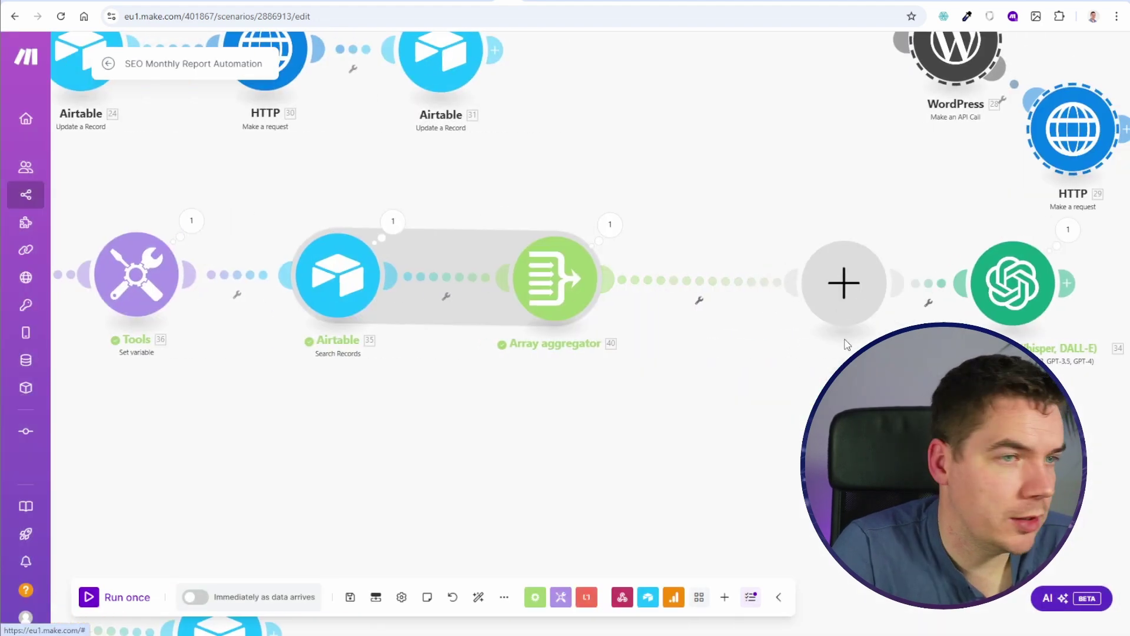
type("json")
left_click(937, 239)
left_click(615, 228)
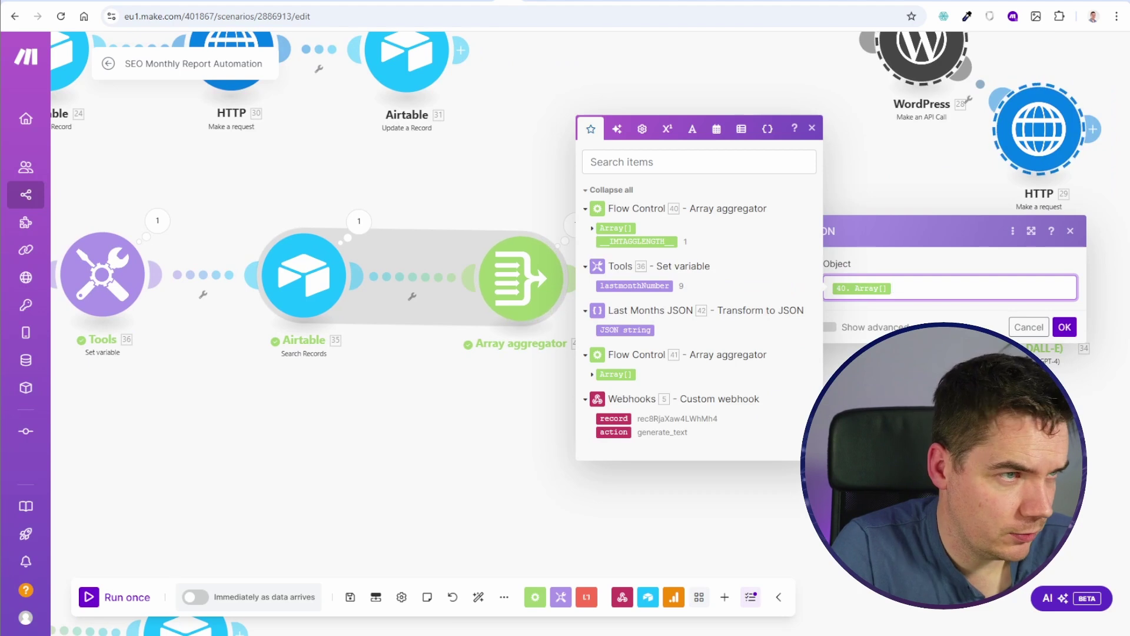
left_click(1065, 327)
right_click(762, 285)
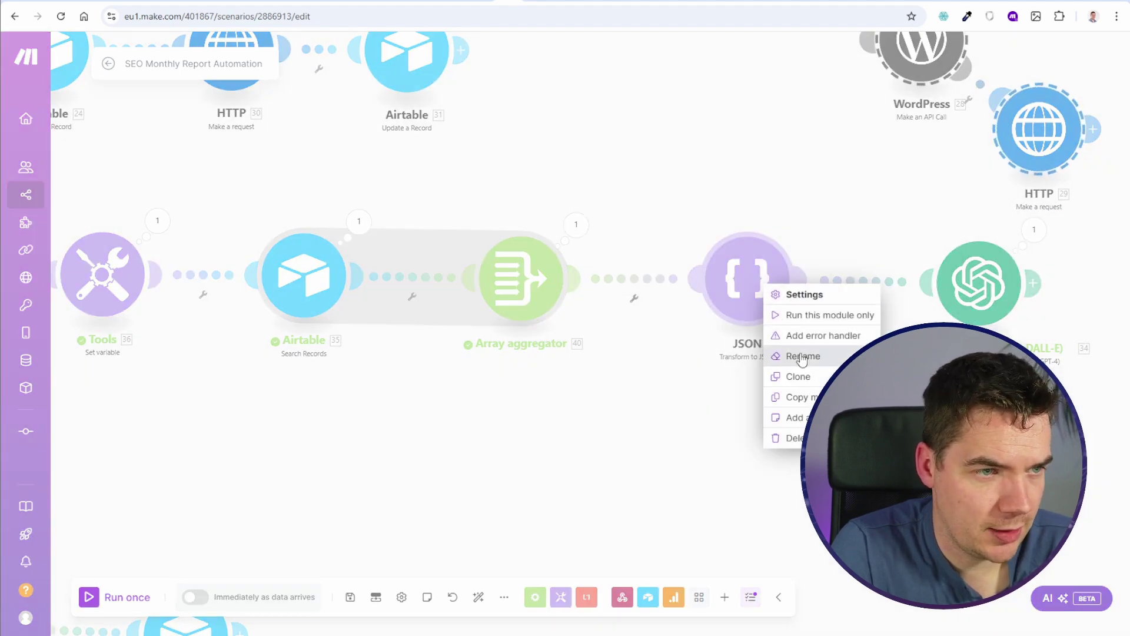
left_click(792, 355)
type("PreviousMonthsJSON")
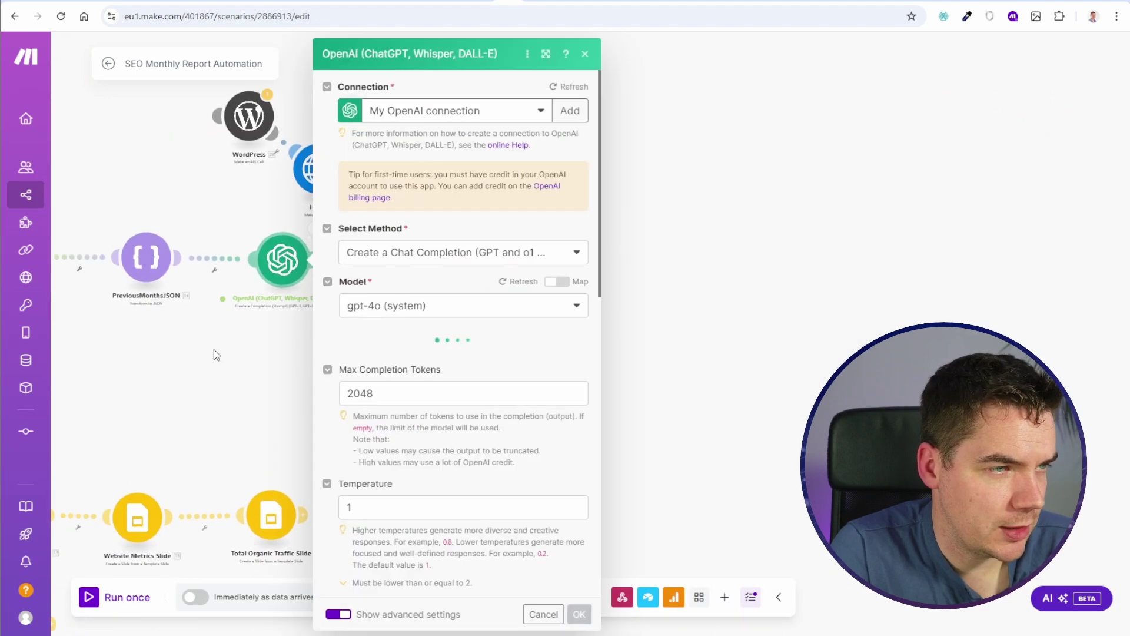
Step: Map last month's and previous month's JSON strings under their user-message headings, save, and run once
scroll(514, 433, "down", 7)
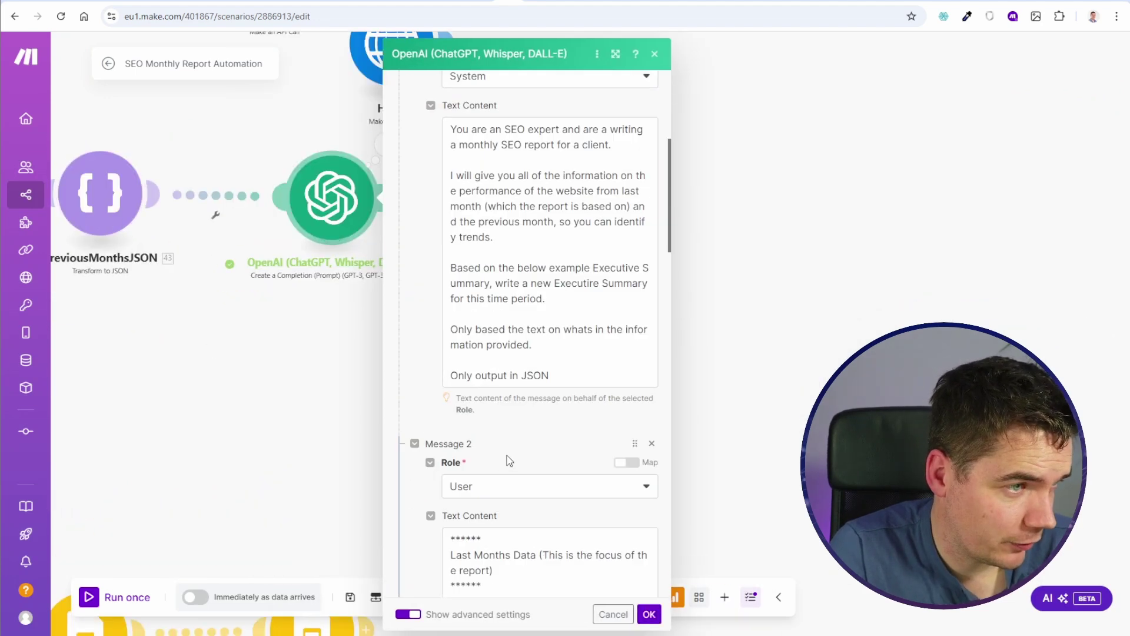
left_click(484, 471)
key("Return")
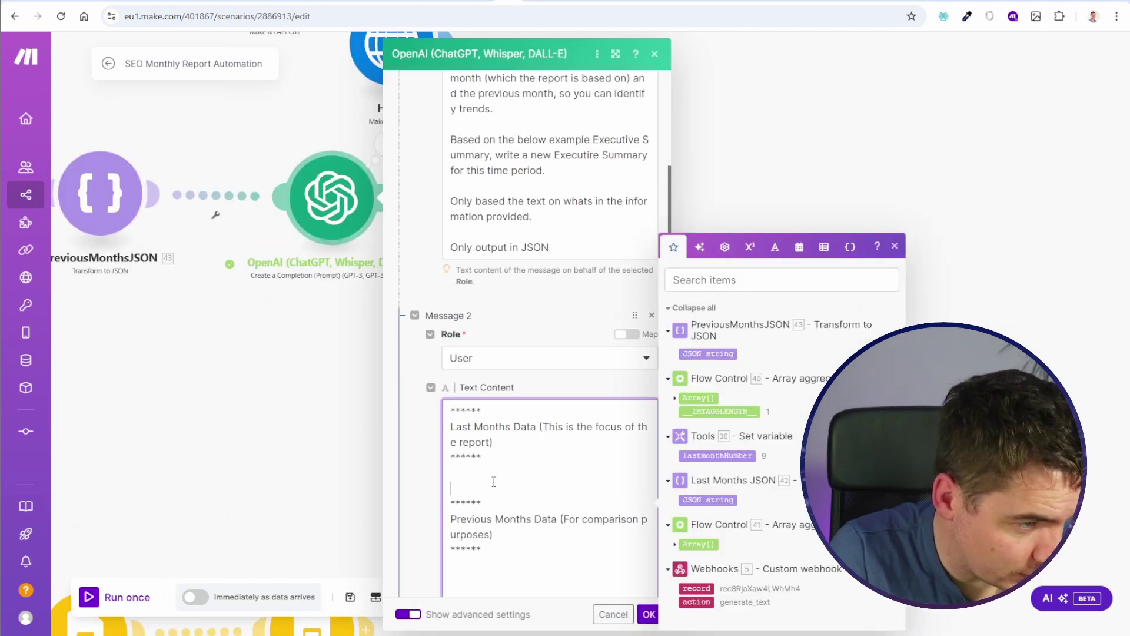
left_click(708, 500)
left_click(321, 560)
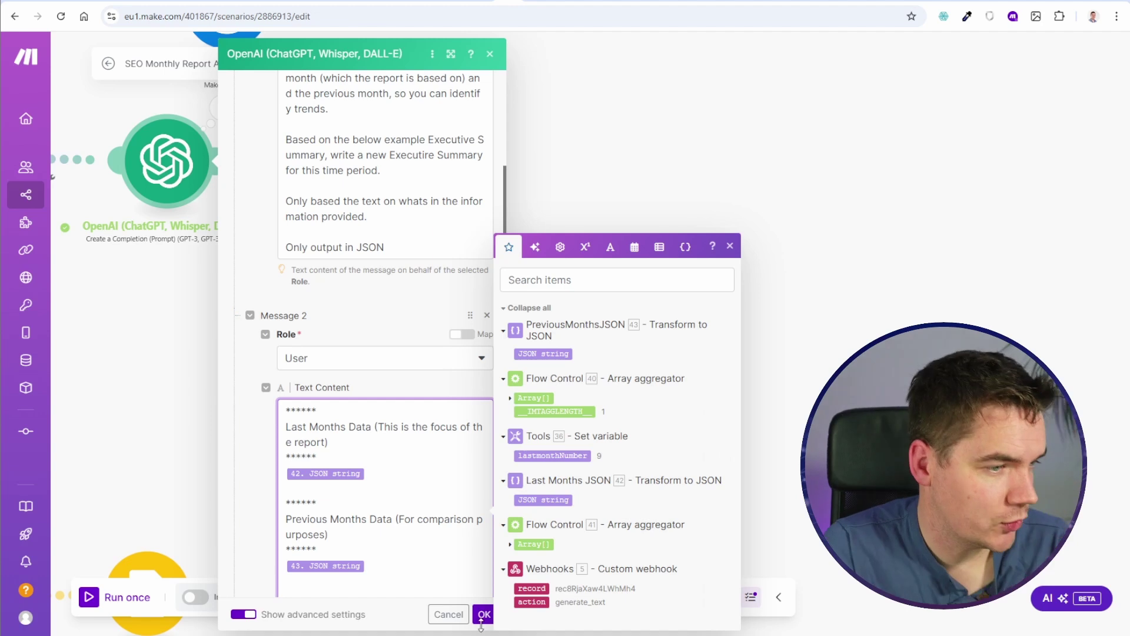
left_click(543, 352)
scroll(422, 516, "down", 3)
left_click(482, 613)
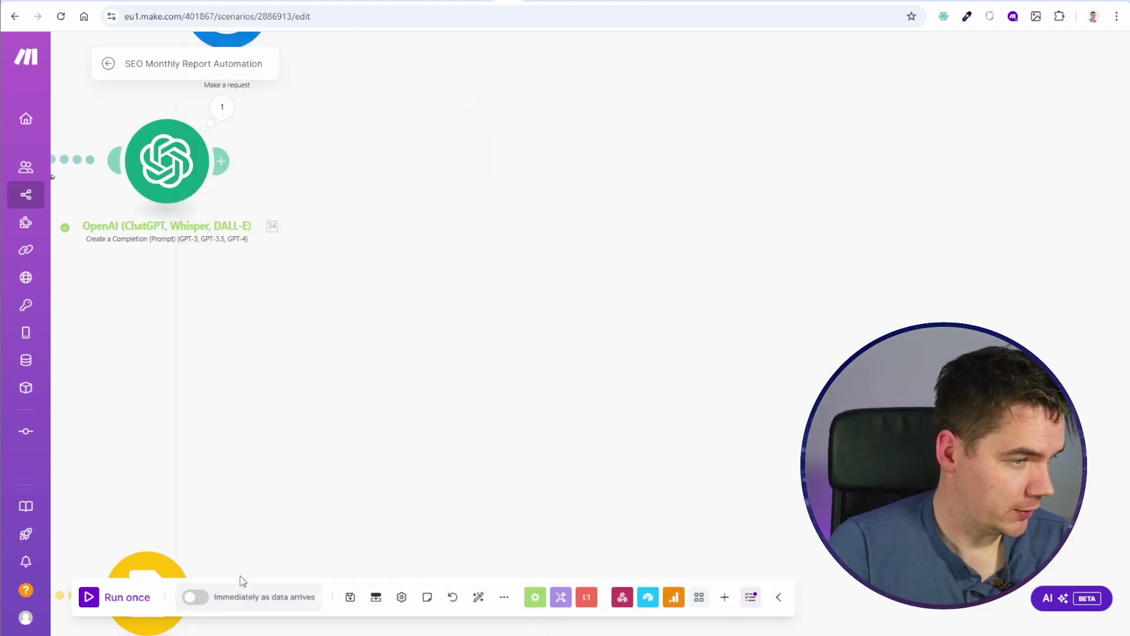
left_click(127, 597)
Step: Trigger Generate Text for the Prime Properties record and inspect the PreviousMonthsJSON run output
left_click(265, 614)
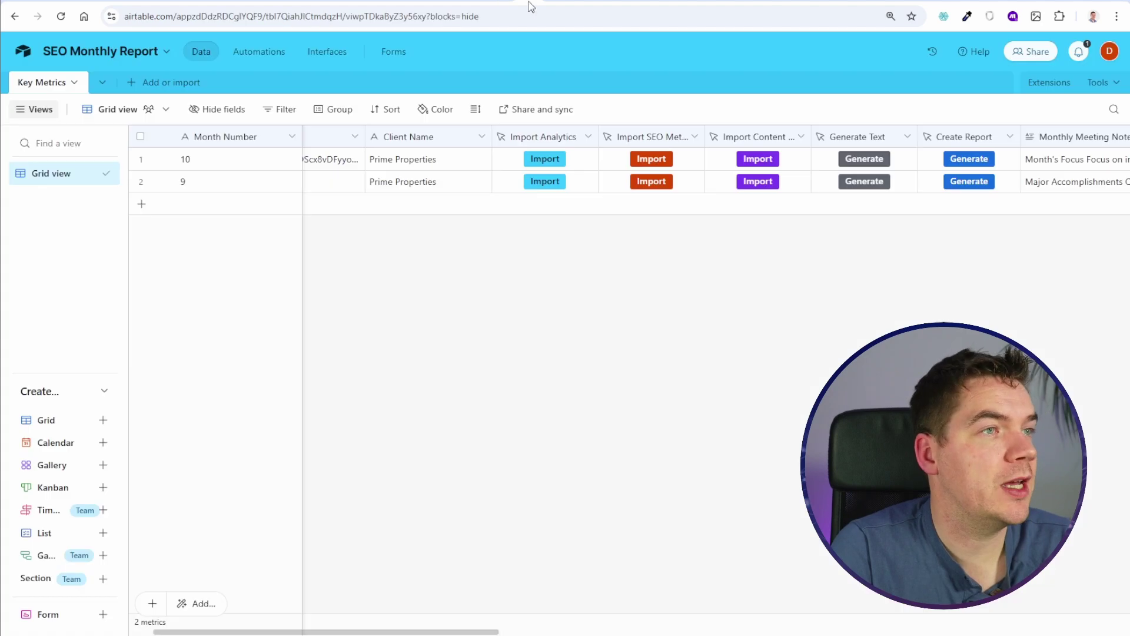
left_click(860, 159)
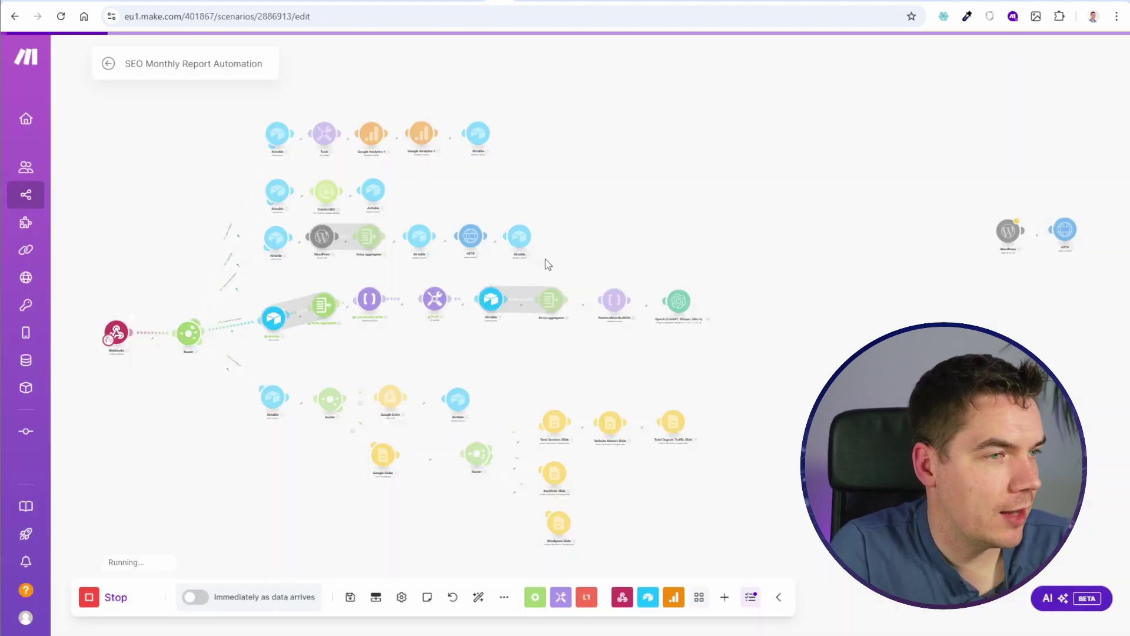
scroll(437, 453, "up", 5)
left_click_drag(769, 522, 315, 441)
left_click(344, 281)
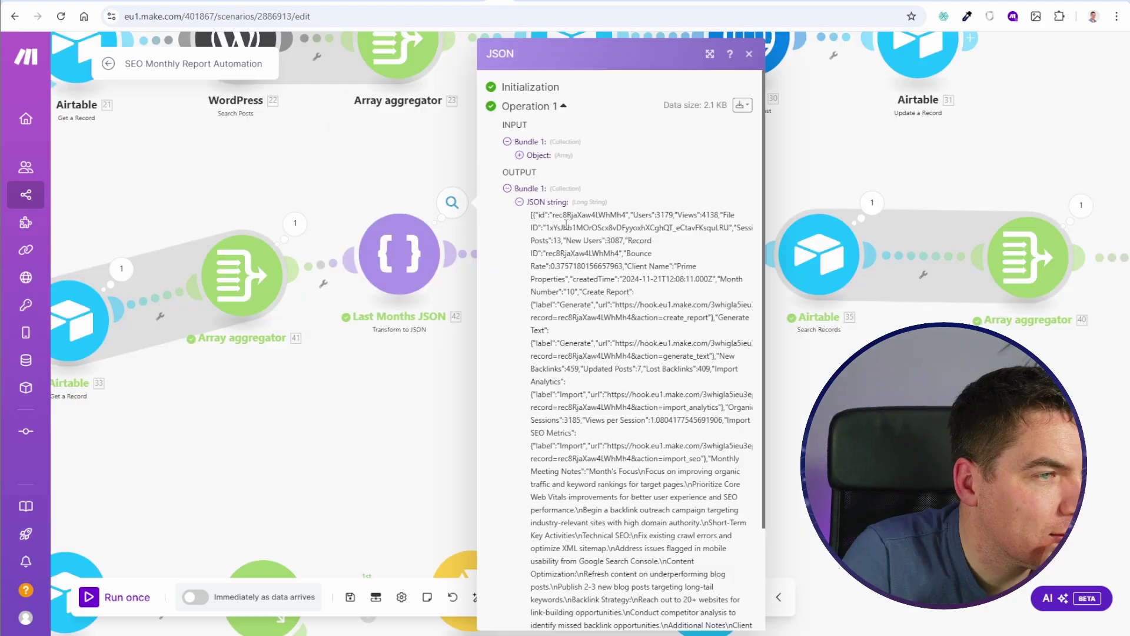
left_click_drag(532, 223, 633, 462)
left_click(630, 456)
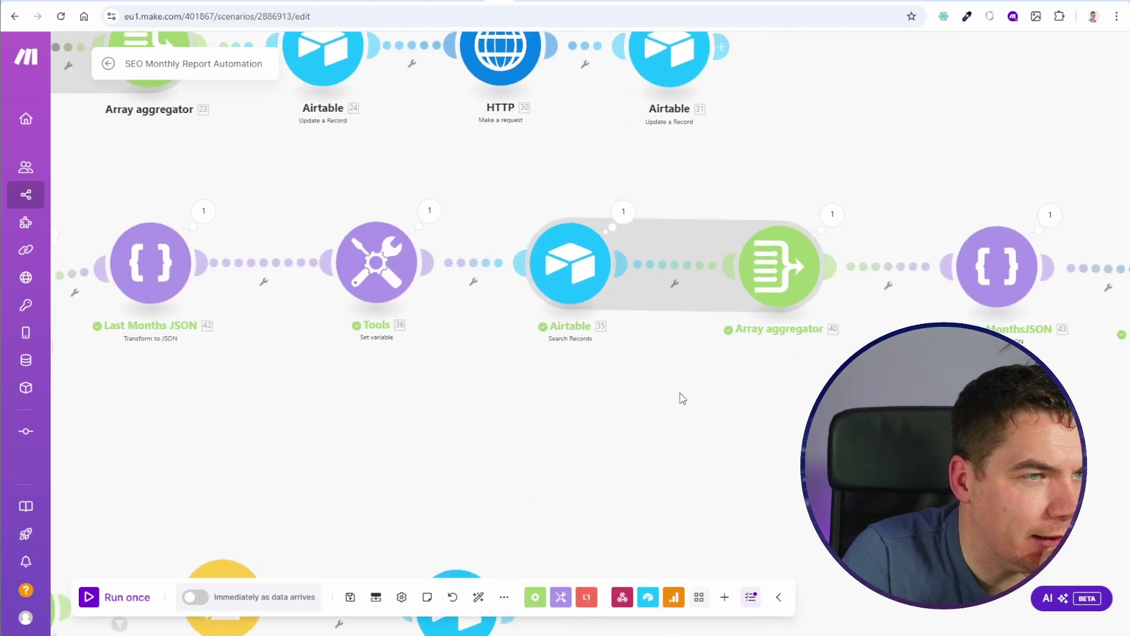
Step: Check the PreviousMonthsJSON output and the Search Records (35) formula mapping, then run the scenario again
left_click_drag(682, 399, 482, 405)
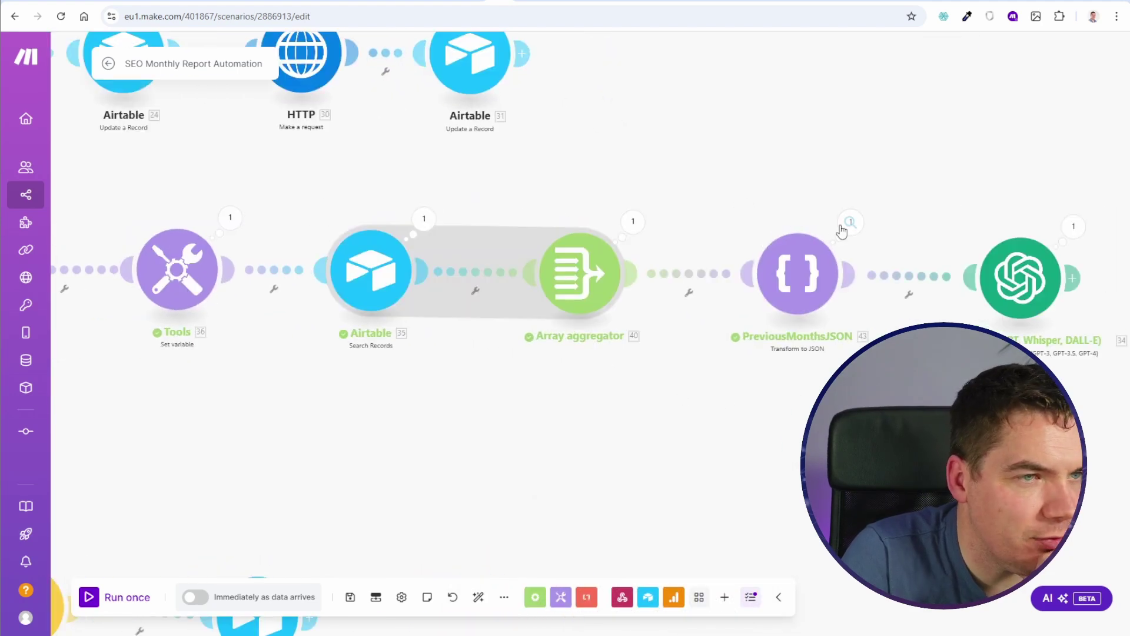
left_click(850, 220)
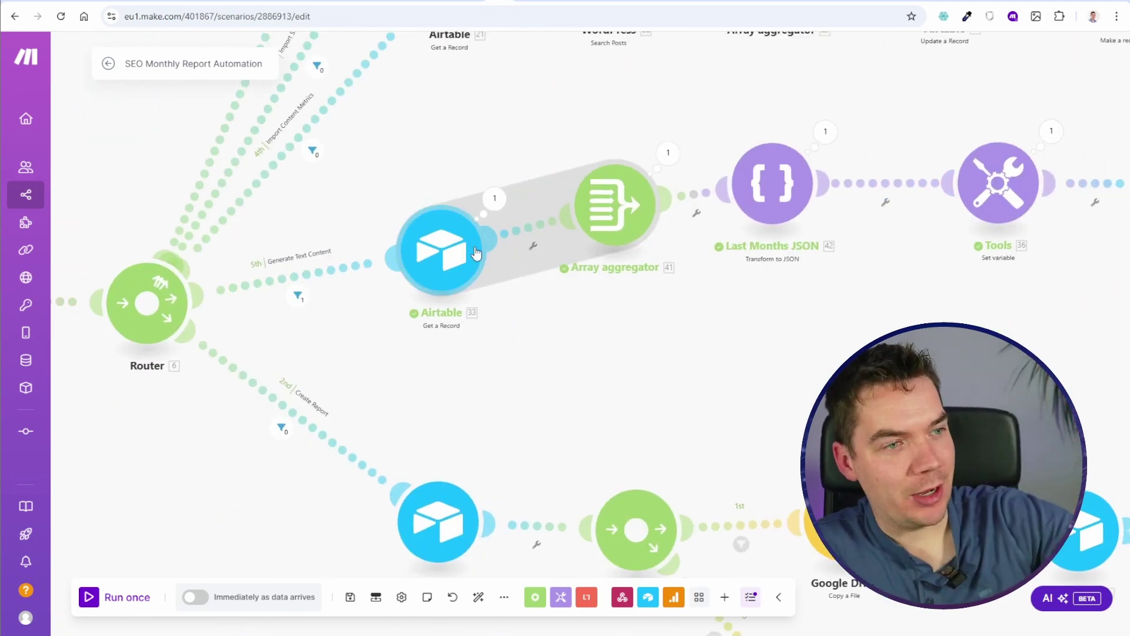
left_click_drag(711, 310, 340, 378)
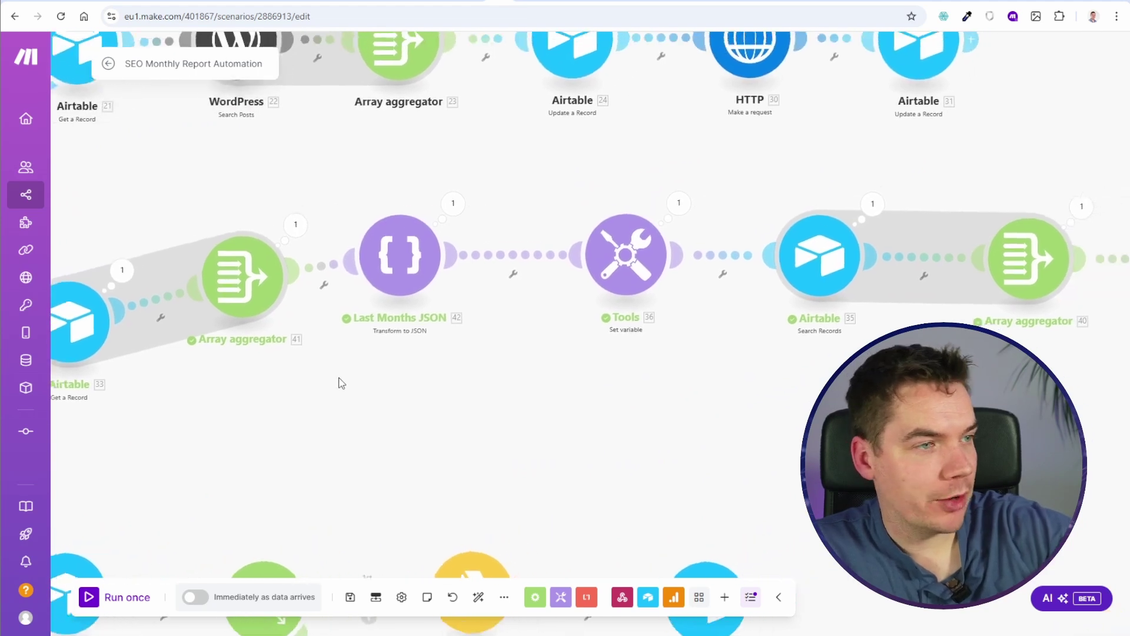
left_click(730, 279)
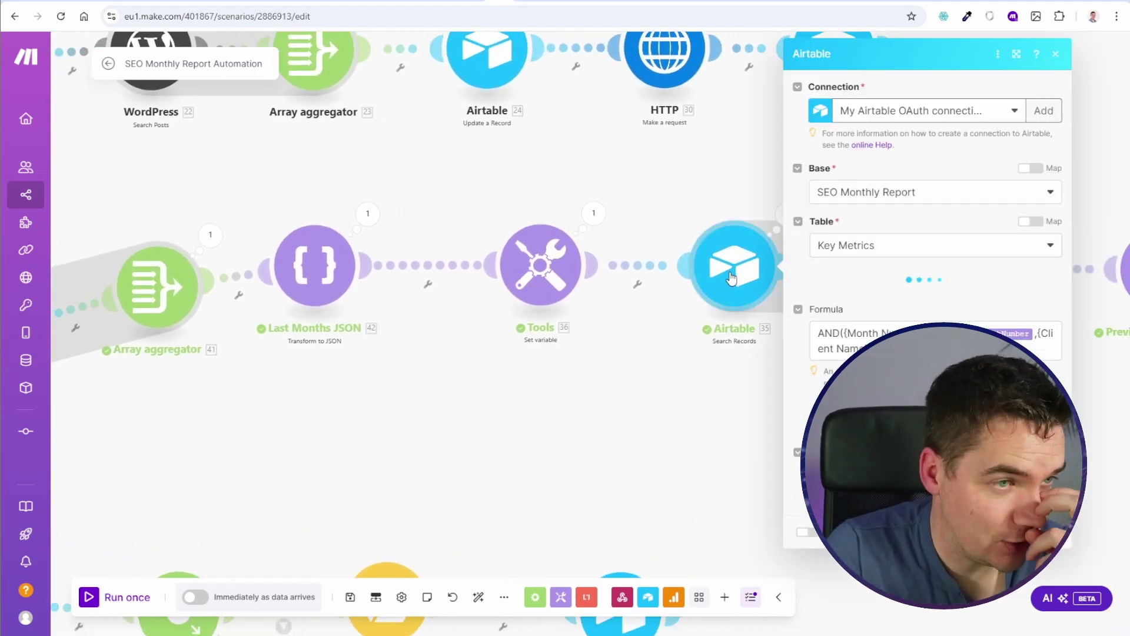
left_click(998, 332)
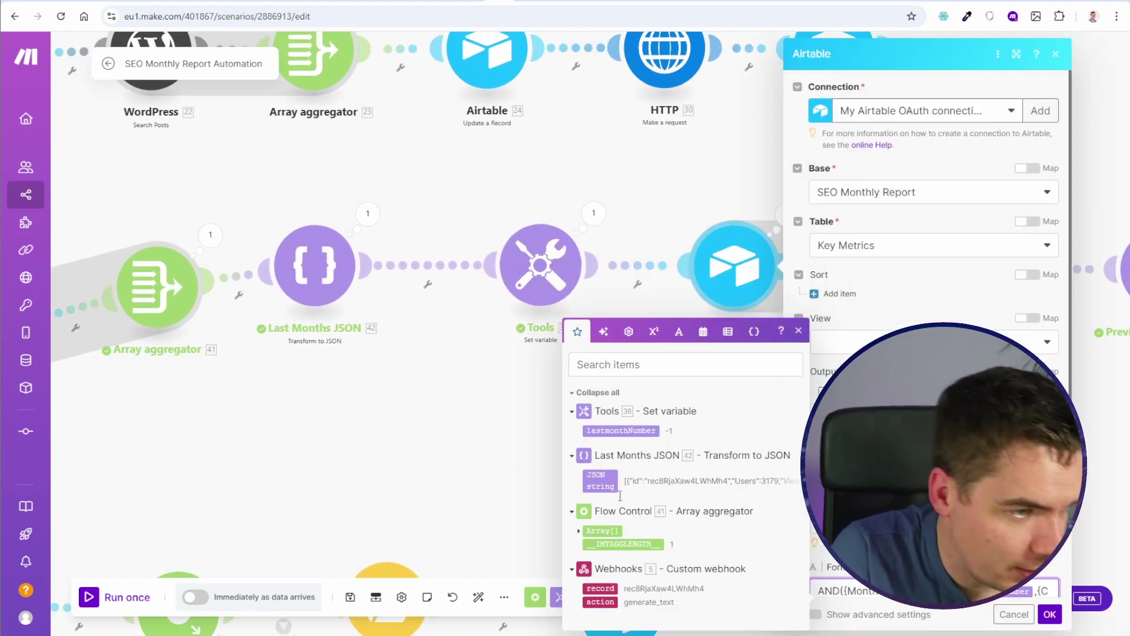
left_click(579, 531)
scroll(642, 260, "down", 2)
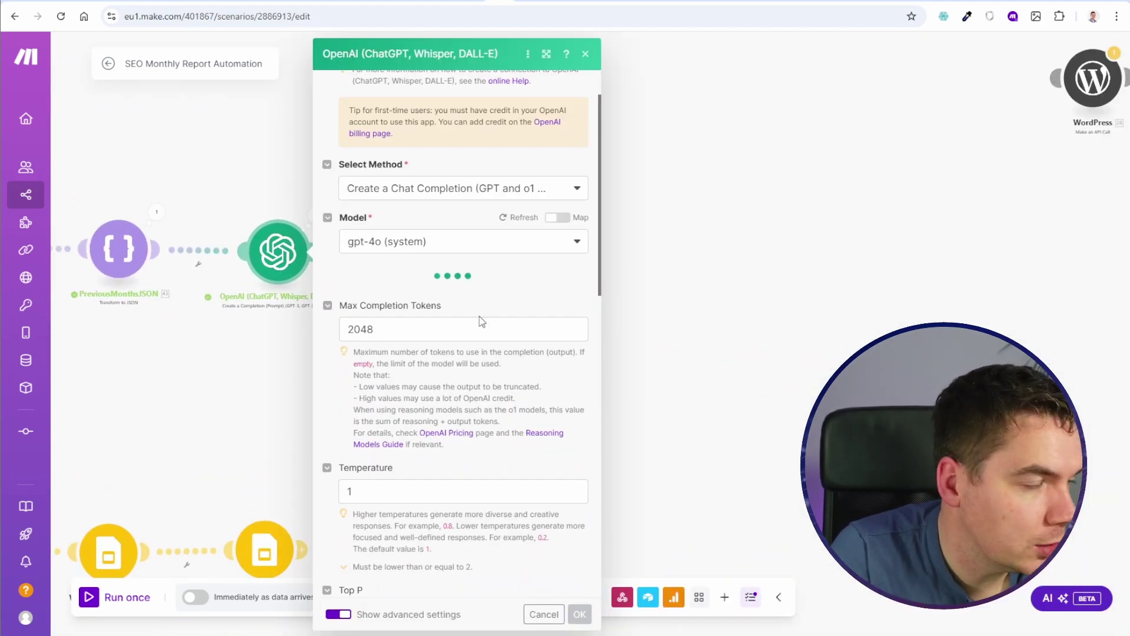
scroll(464, 299, "down", 5)
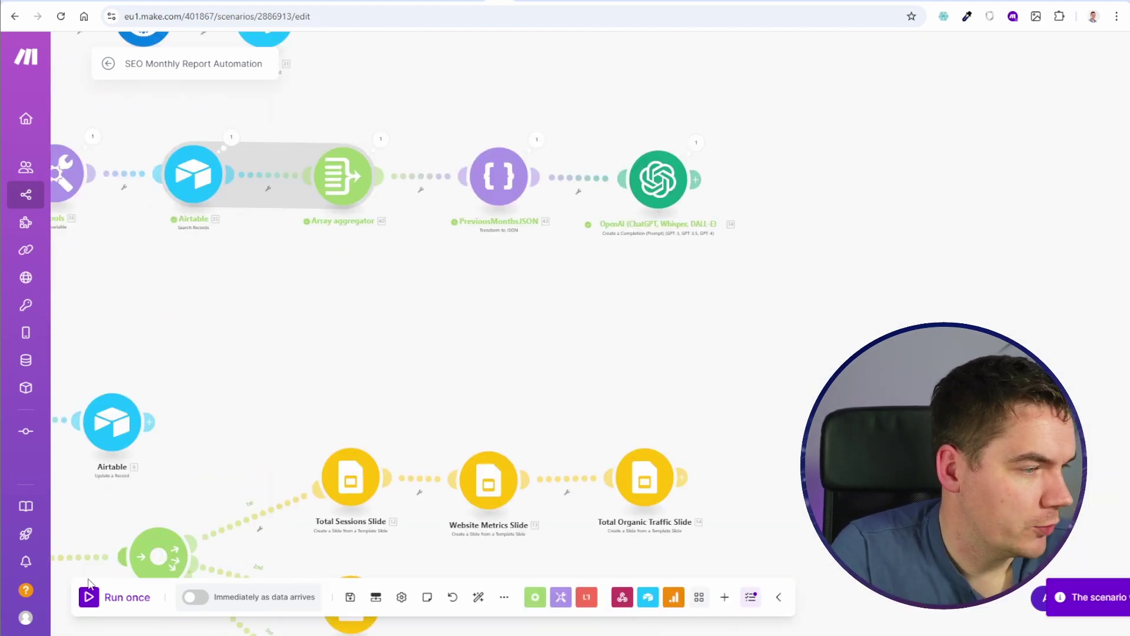
left_click(118, 597)
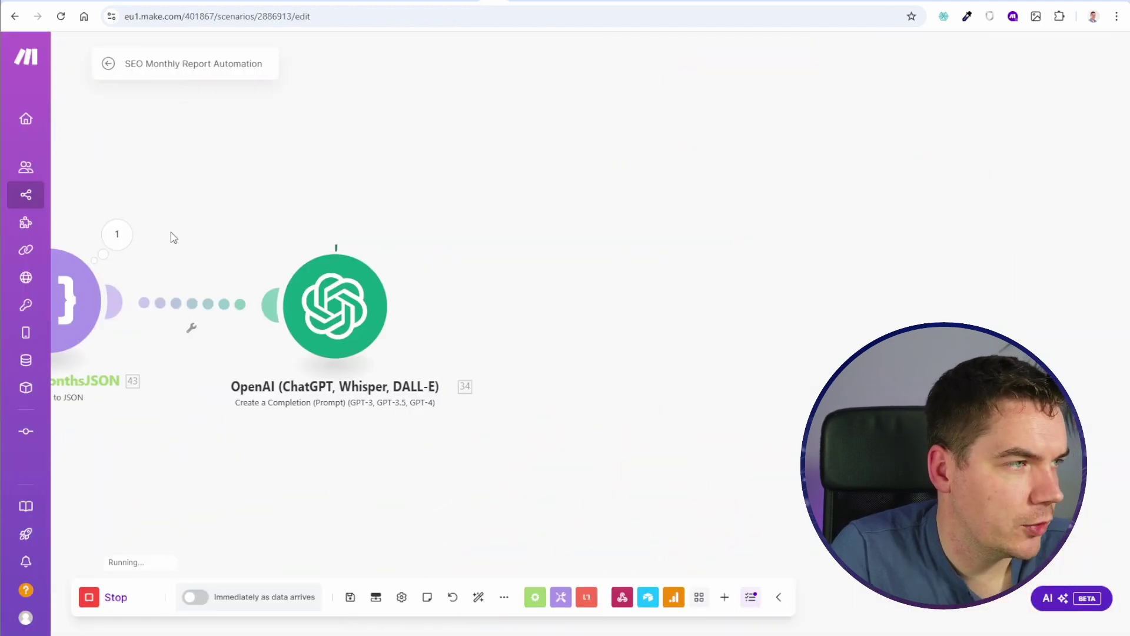
Step: Review the PreviousMonthsJSON output and expand the OpenAI response choices and message content
left_click(128, 237)
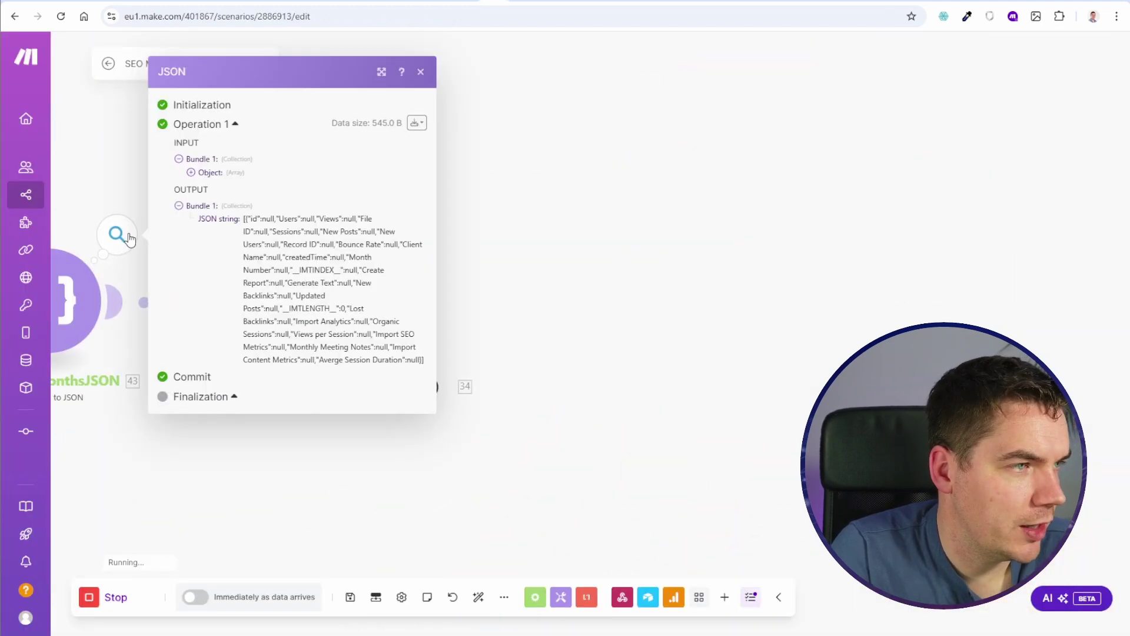
left_click_drag(299, 257, 509, 257)
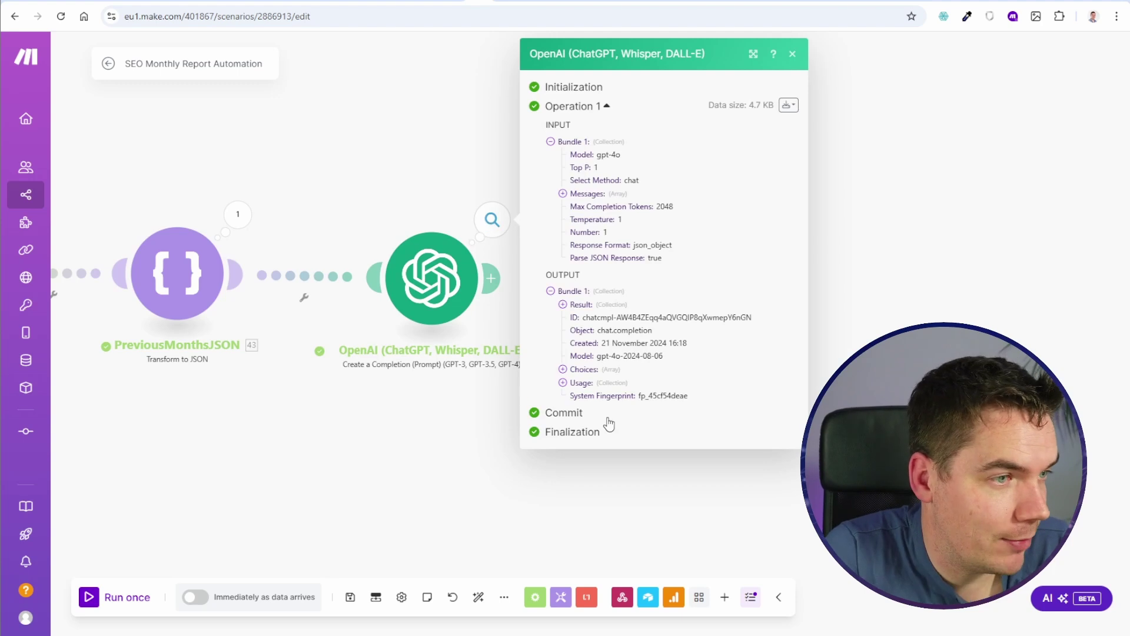
left_click(564, 369)
left_click(600, 431)
scroll(622, 449, "down", 2)
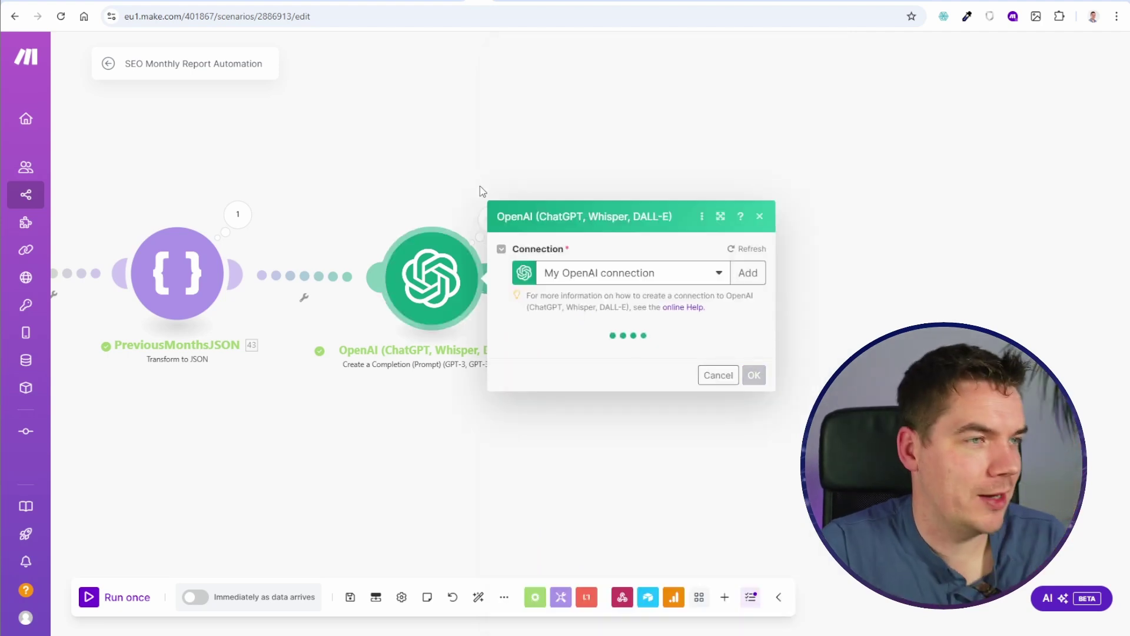
left_click(481, 184)
Step: Expand the OpenAI run output to its generated Executive Summary JSON, then reopen the module settings
left_click_drag(483, 176, 348, 175)
left_click(354, 213)
left_click(428, 369)
left_click(440, 382)
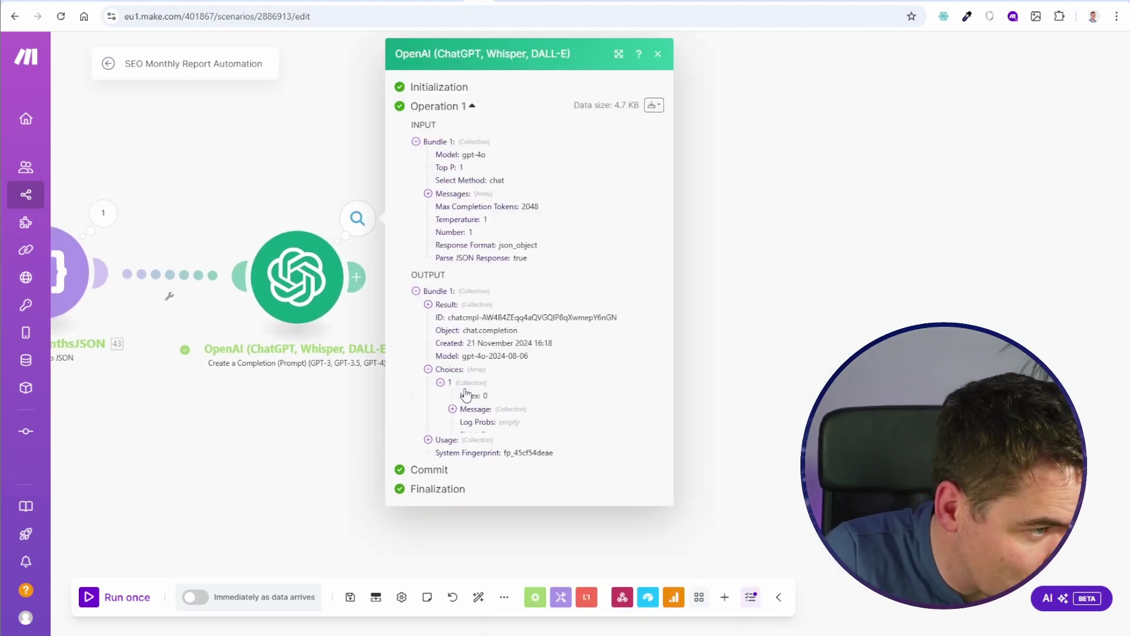
left_click(473, 410)
left_click(479, 435)
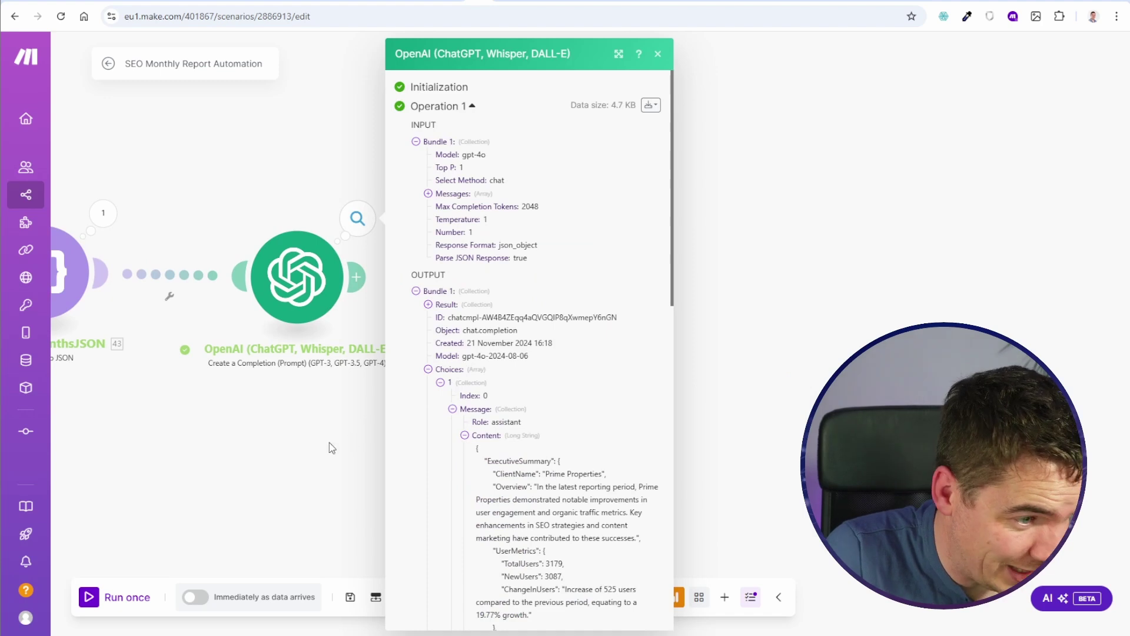
left_click(330, 442)
left_click(316, 288)
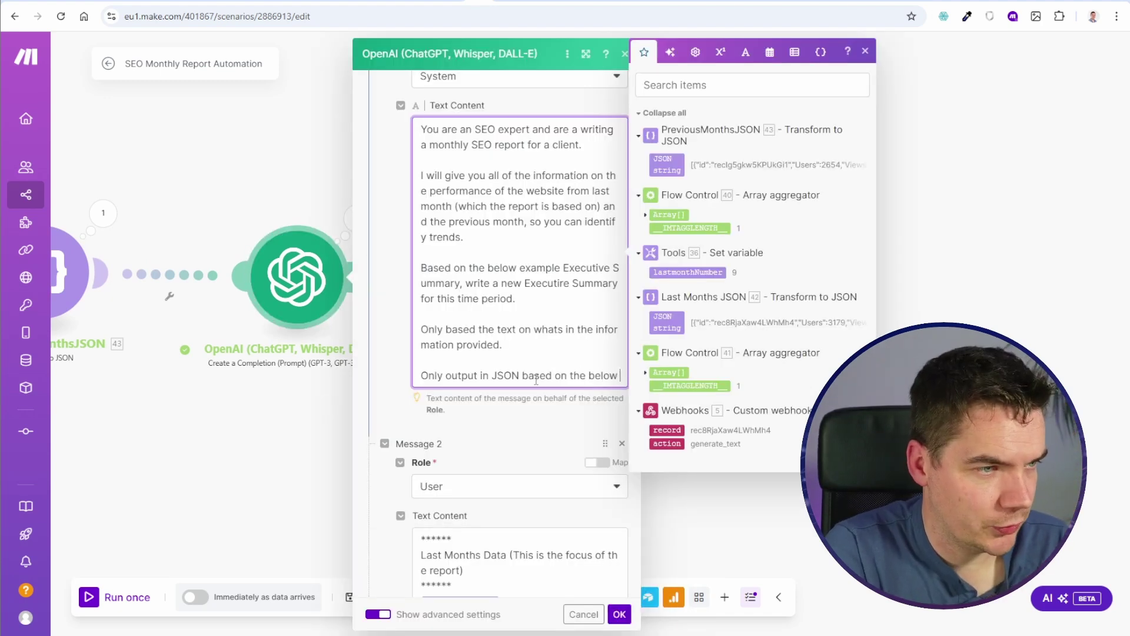
Step: Append 'structure' to the system prompt and start a JSON template in braces
type("struc")
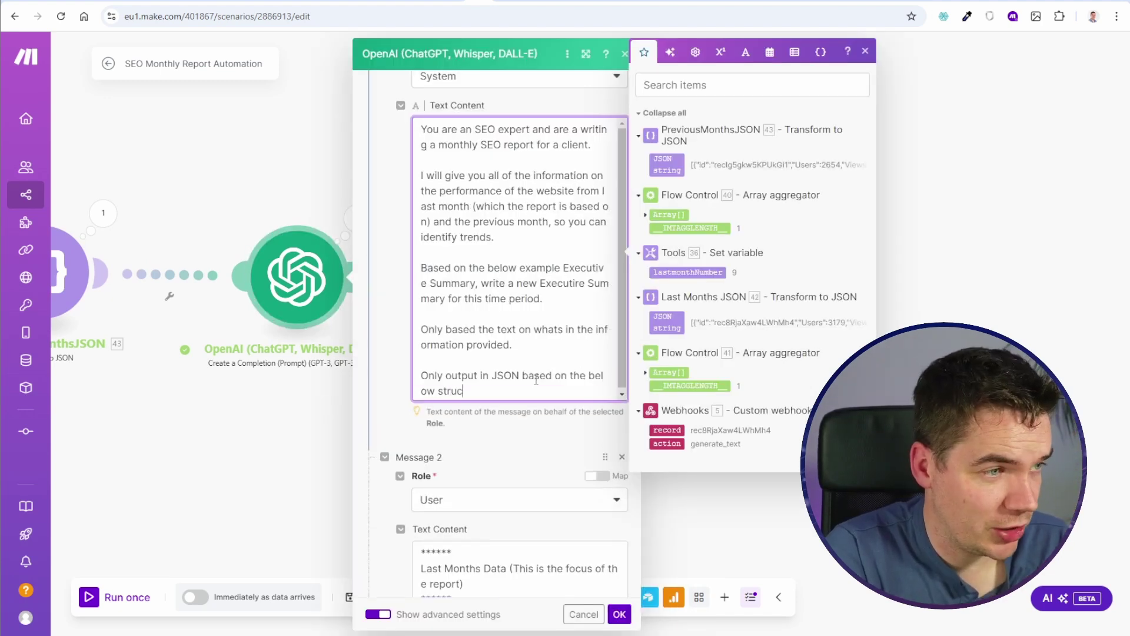
type("ture")
key("Return")
key("Return")
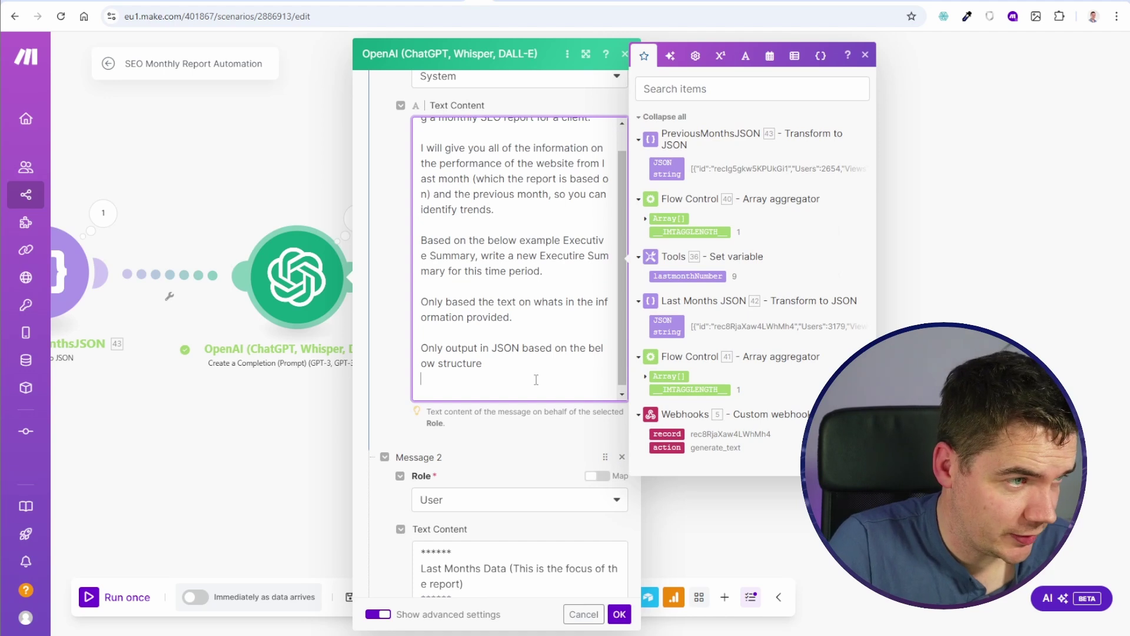
type("{")
key("Return")
type("}")
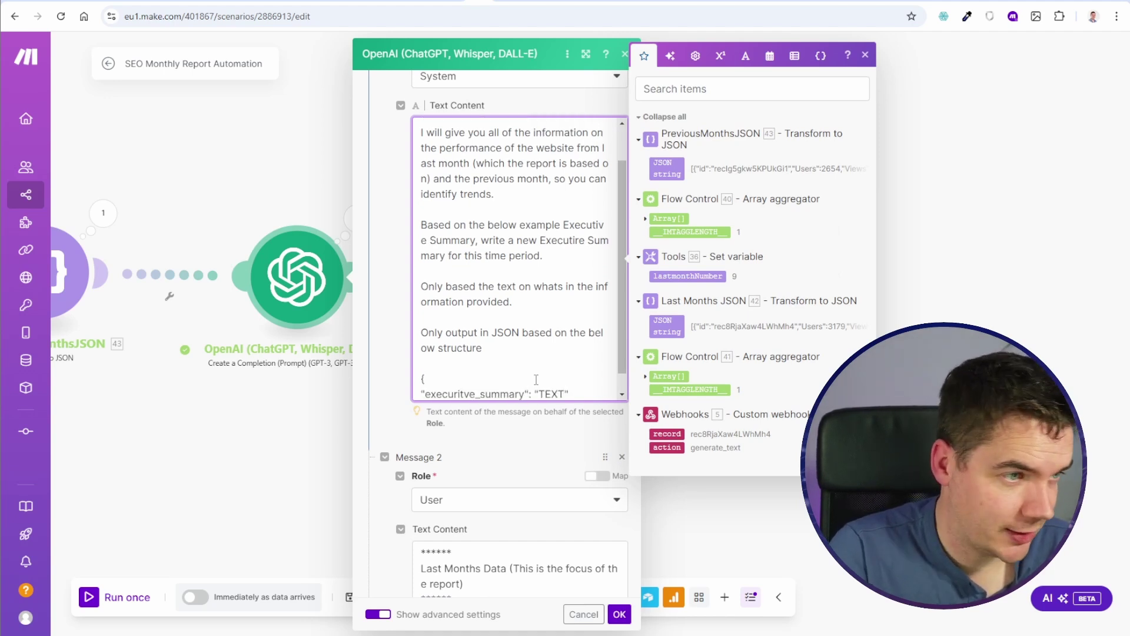
Step: Split the next-steps fields into next_steps_short_term and next_steps_long_term lines
scroll(536, 379, "down", 2)
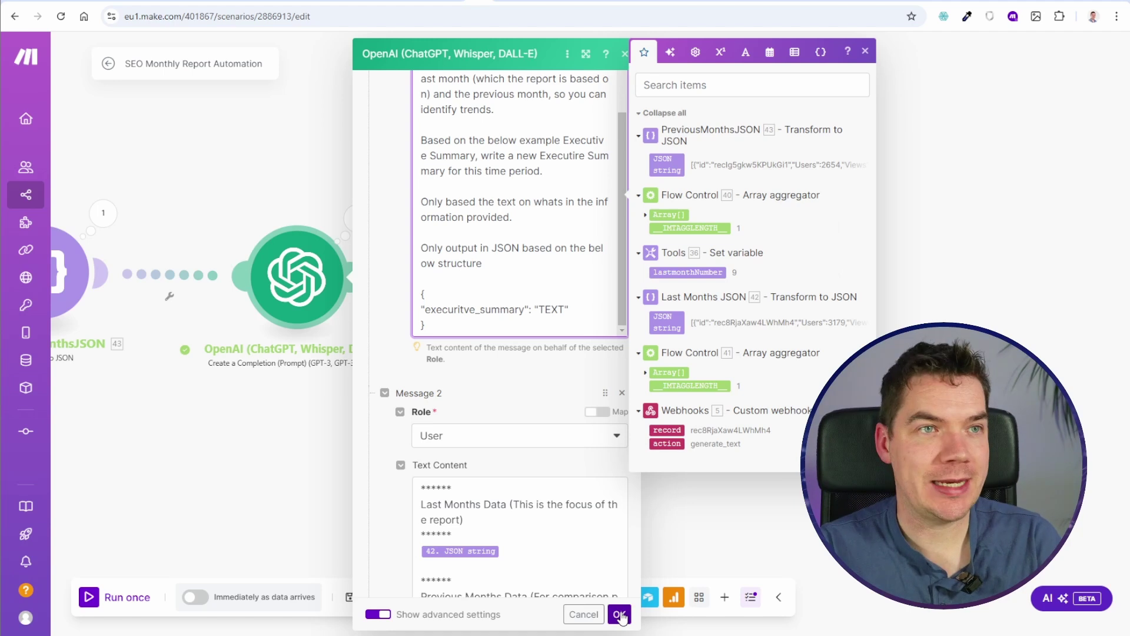
left_click(462, 309)
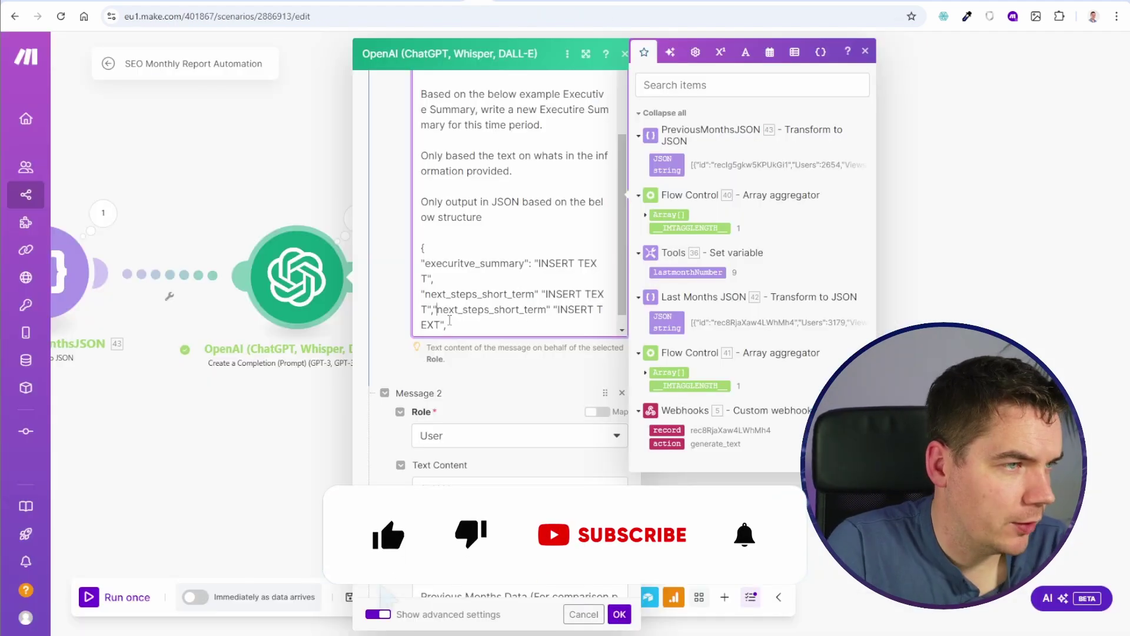
key("Return")
scroll(485, 290, "down", 1)
left_click_drag(500, 293, 511, 294)
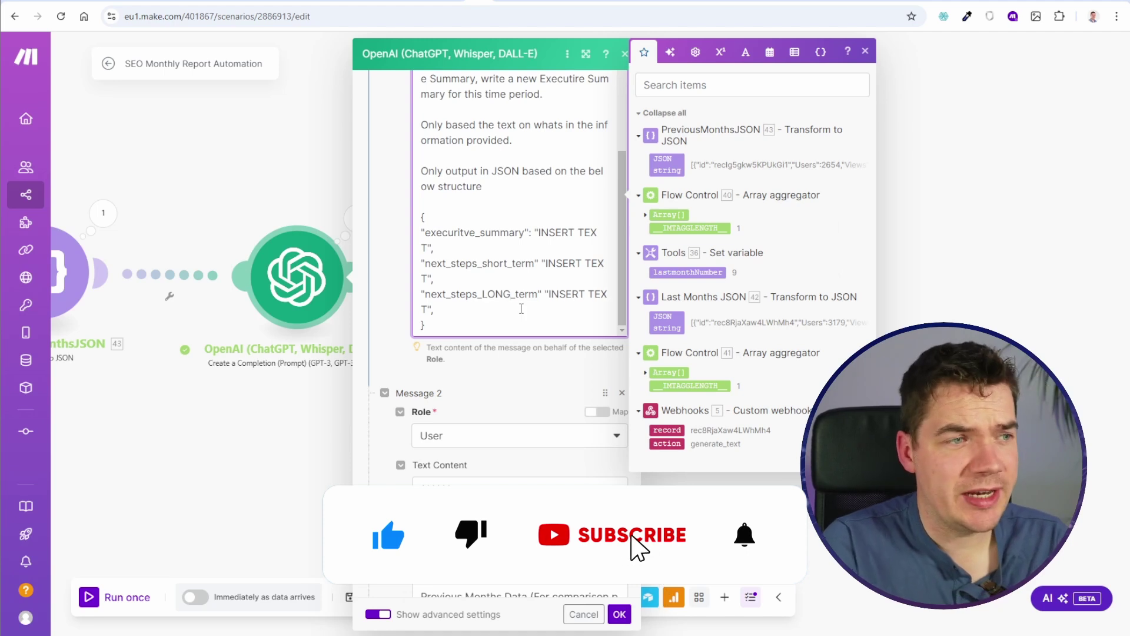
key("BackSpace")
type("long")
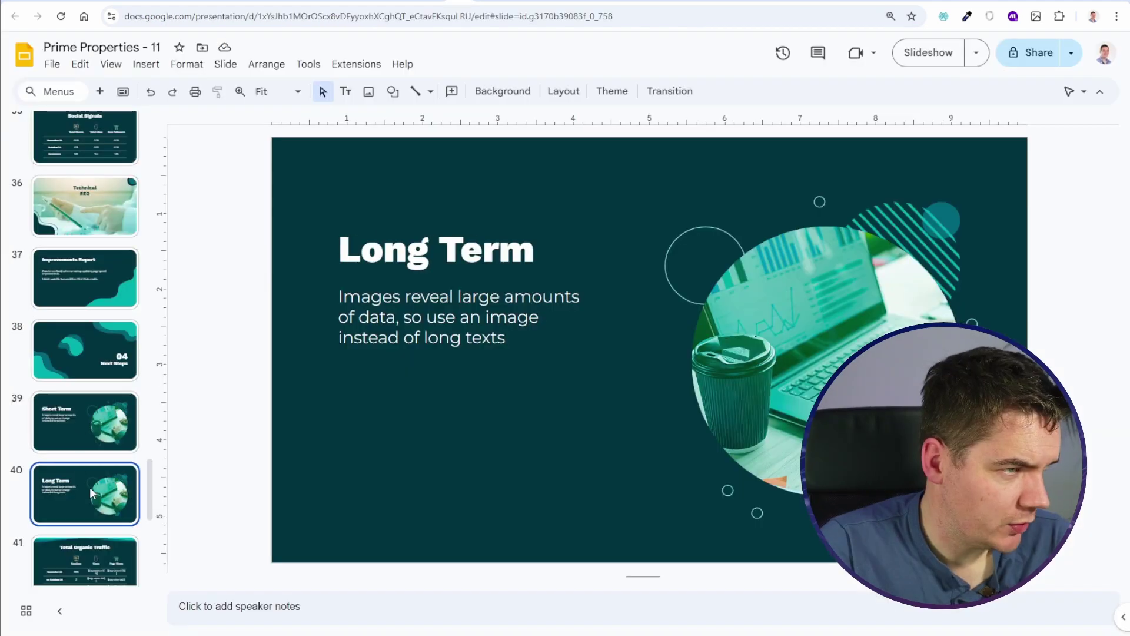
Step: In the report presentation, move the Executive summary slide to position 13
key("Up")
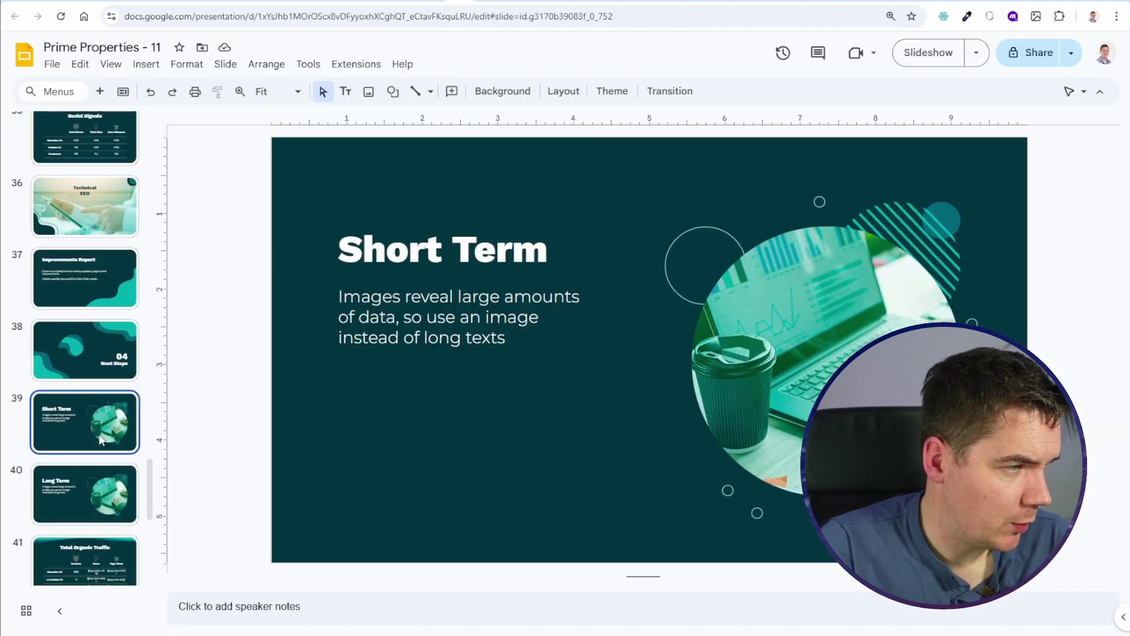
scroll(90, 411, "up", 20)
scroll(91, 413, "down", 6)
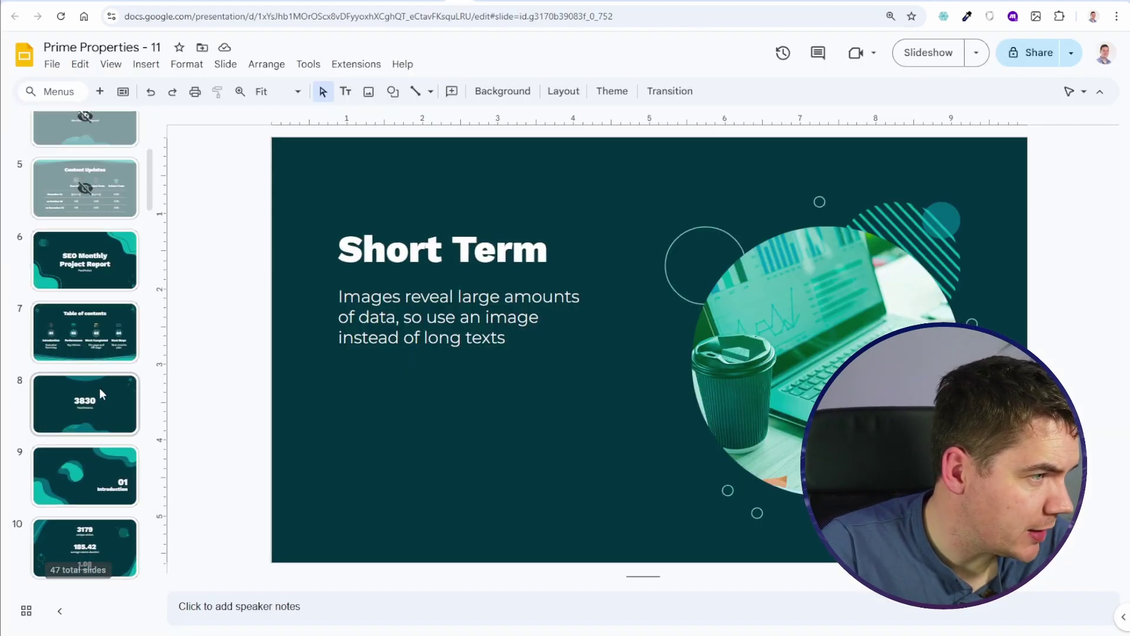
left_click(87, 328)
left_click_drag(90, 518, 72, 346)
Step: Review the summary text on slides 12 and 13, then return to the Make scenario
left_click(85, 307)
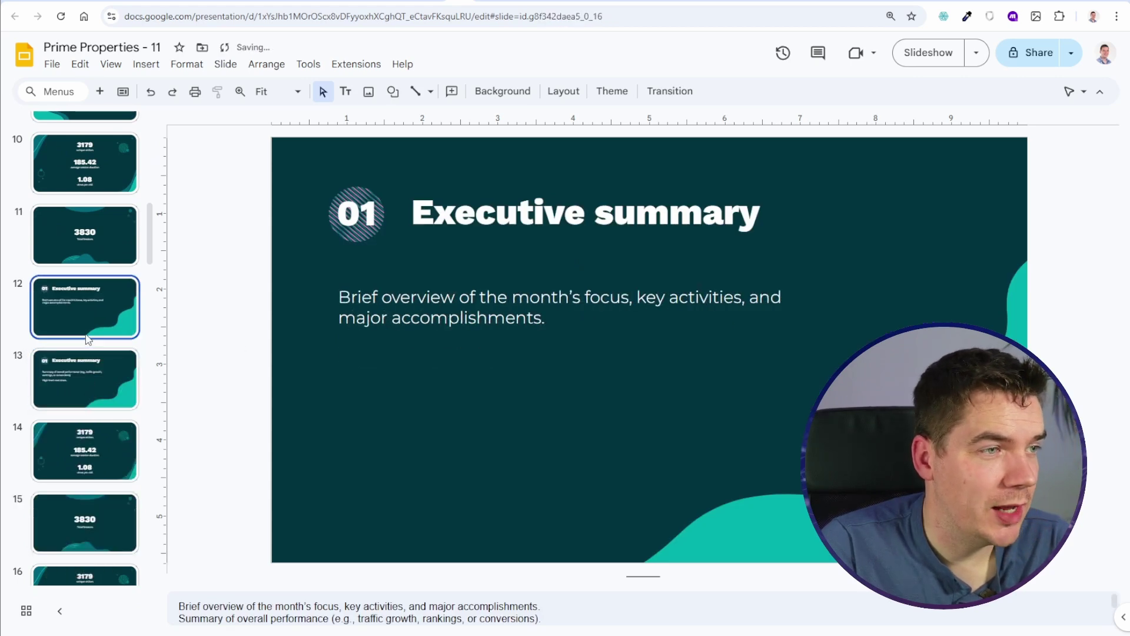
double_click(420, 297)
triple_click(550, 303)
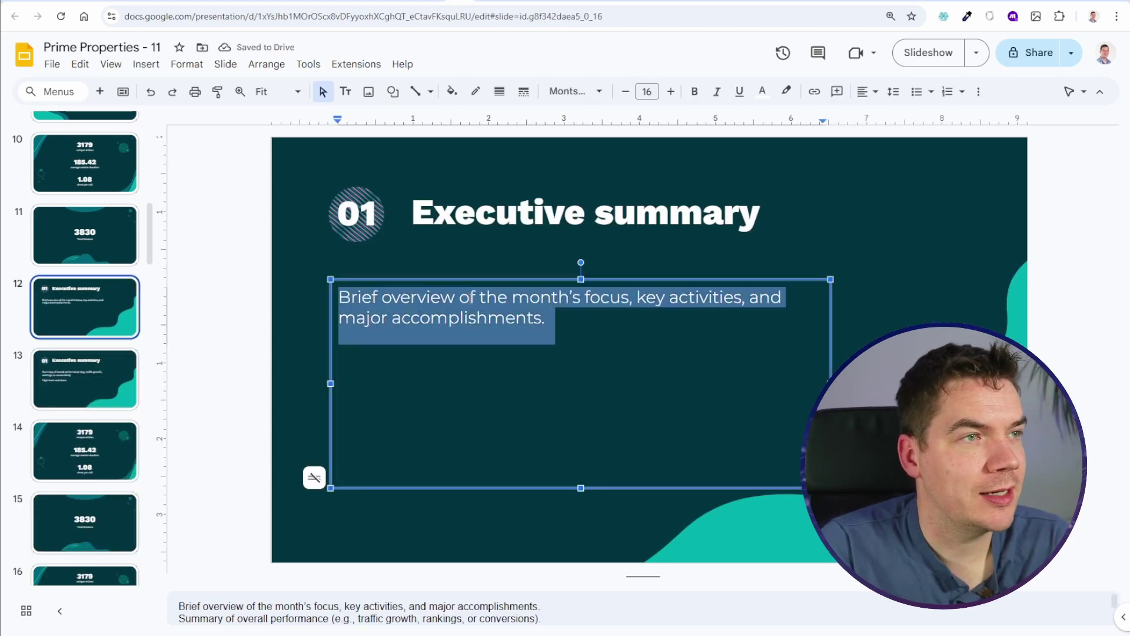
left_click(112, 383)
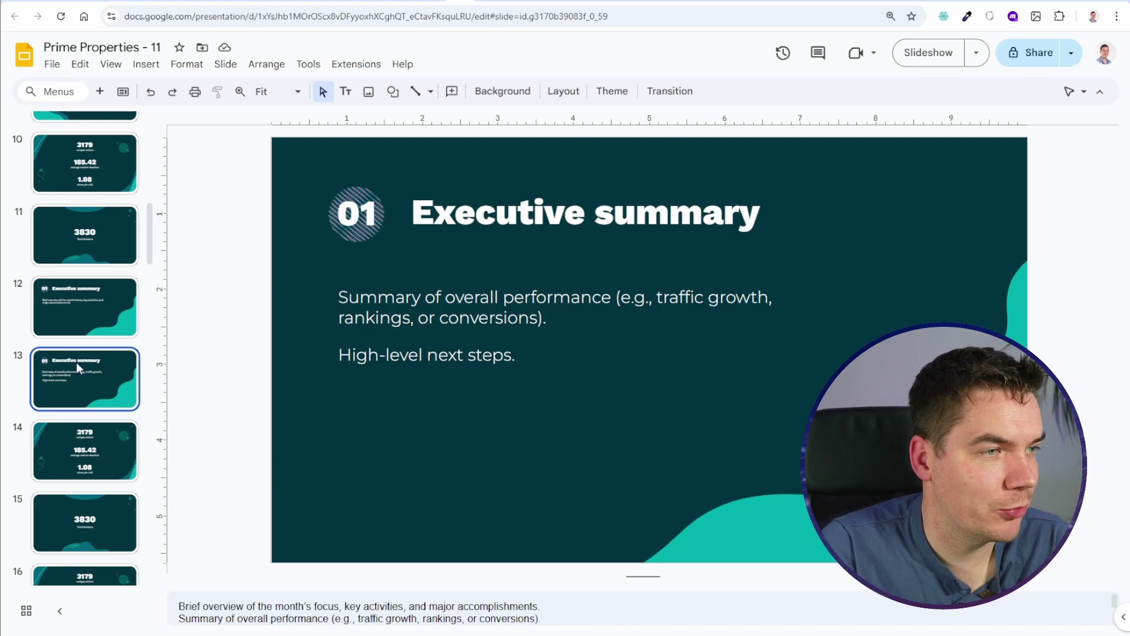
left_click(92, 308)
triple_click(478, 308)
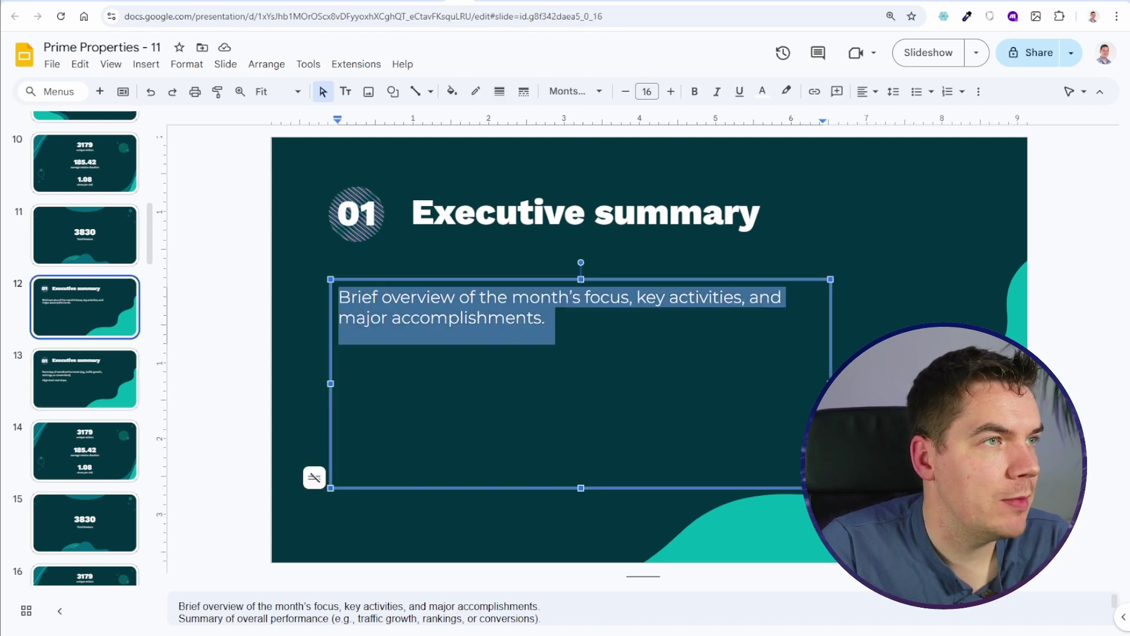
left_click(547, 2)
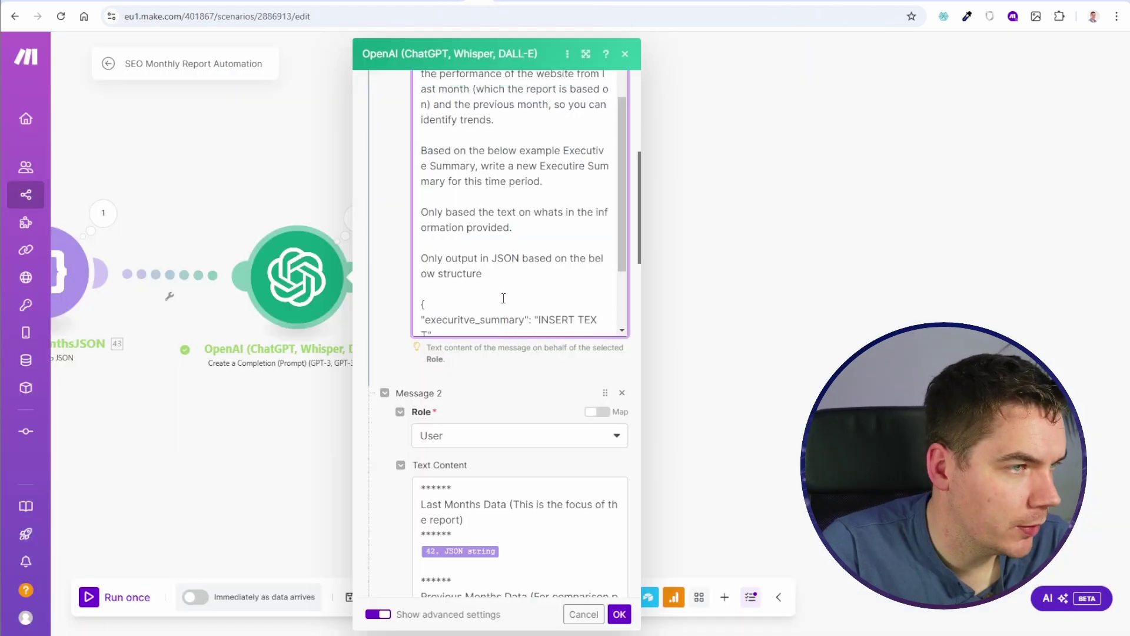
Step: Paste the described JSON structure into the prompt, save, and check the parsed summary and next-steps Result fields
key("ctrl+v")
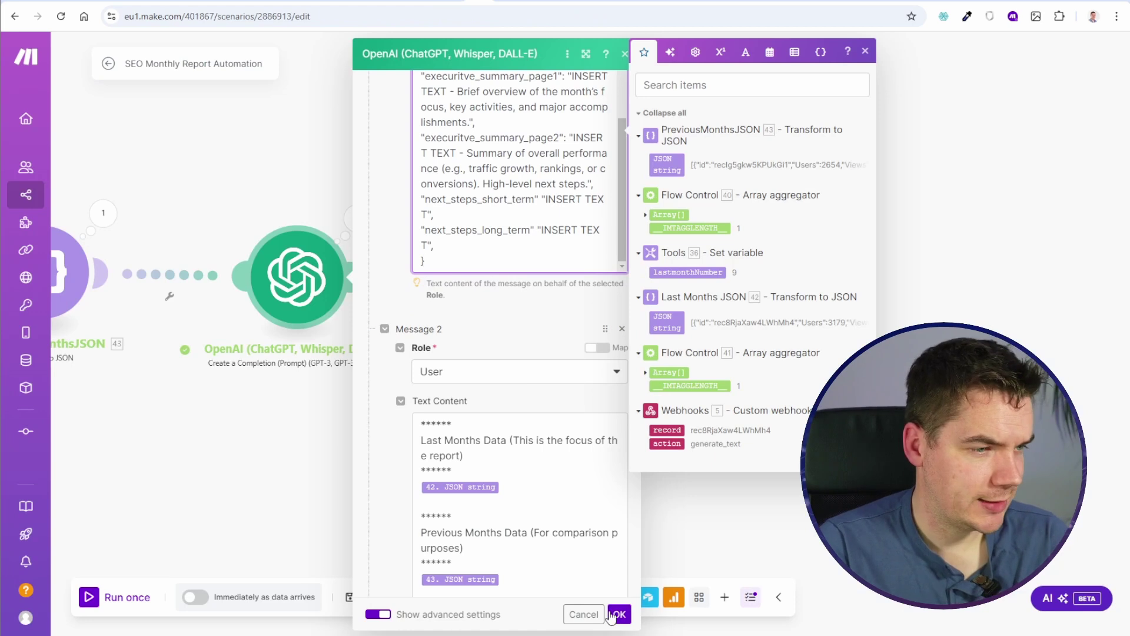
left_click(619, 616)
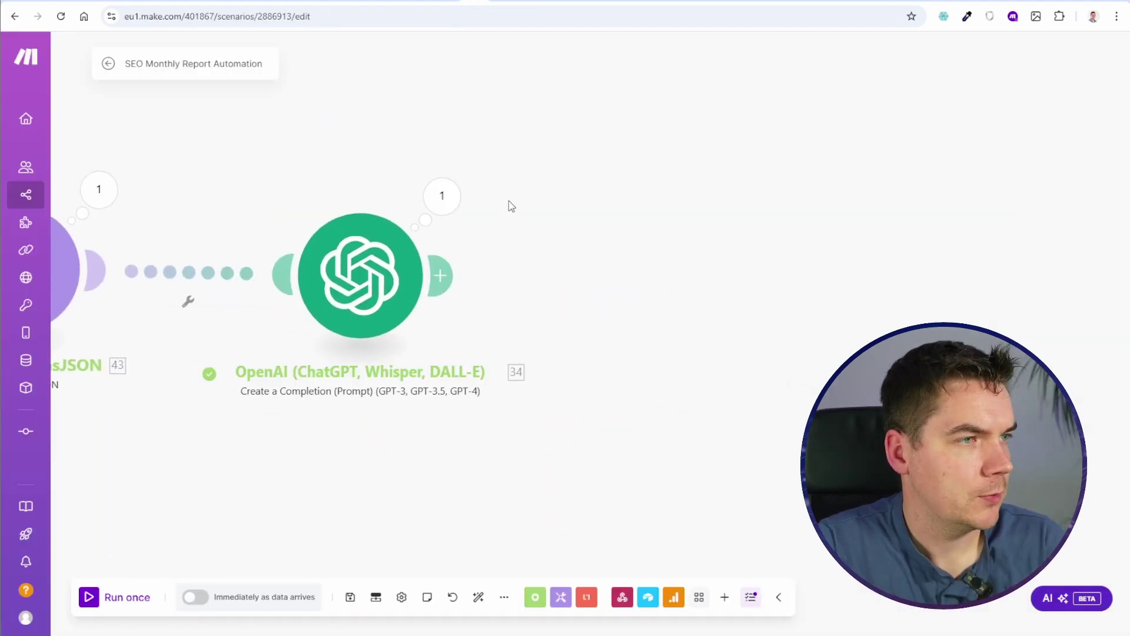
left_click(443, 197)
left_click(537, 307)
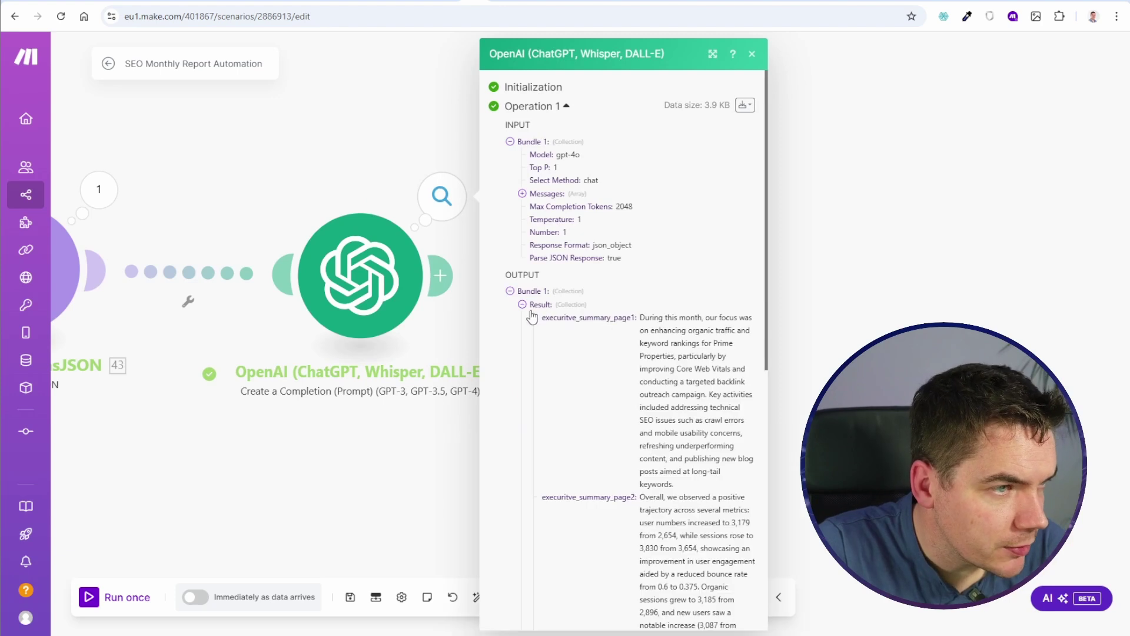
scroll(598, 328, "down", 5)
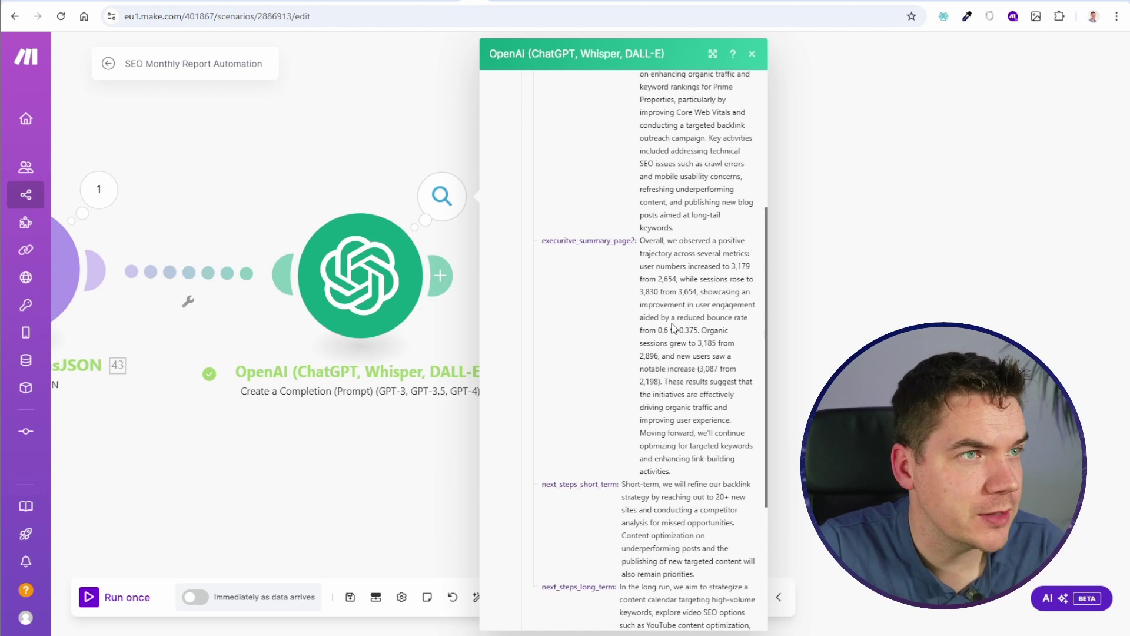
scroll(674, 328, "down", 3)
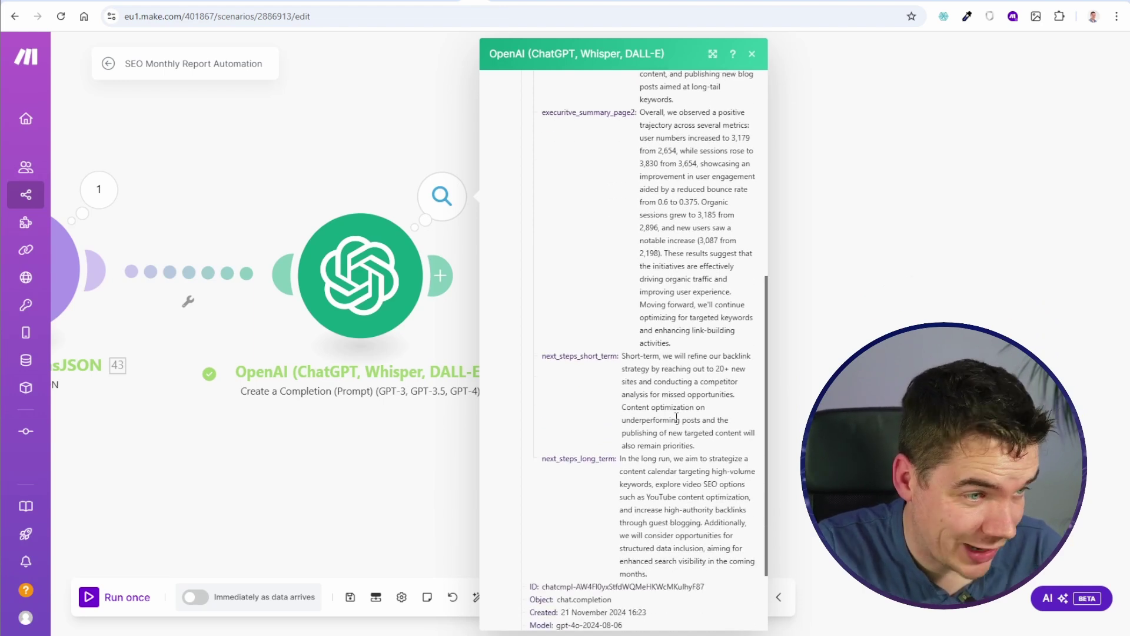
left_click(830, 243)
left_click_drag(738, 233, 526, 273)
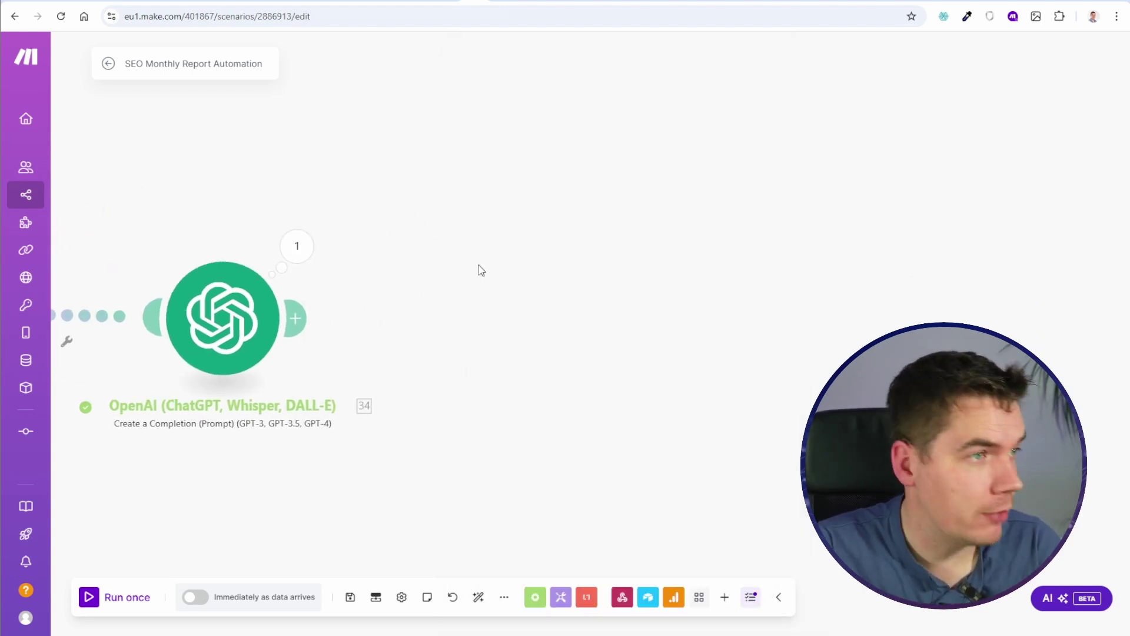
Step: Clone the Airtable Update a Record module and place the copy after OpenAI
scroll(383, 341, "down", 4)
mouse_move(462, 412)
left_mouse_down()
mouse_move(594, 439)
mouse_move(587, 331)
left_mouse_up()
scroll(365, 276, "up", 3)
right_click(162, 265)
left_click(647, 437)
right_click(88, 159)
left_click(168, 253)
mouse_move(126, 181)
left_mouse_down()
mouse_move(598, 305)
mouse_move(629, 326)
left_mouse_up()
Step: Map the record ID into the cloned module's Record ID field
left_click(630, 325)
scroll(952, 202, "down", 2)
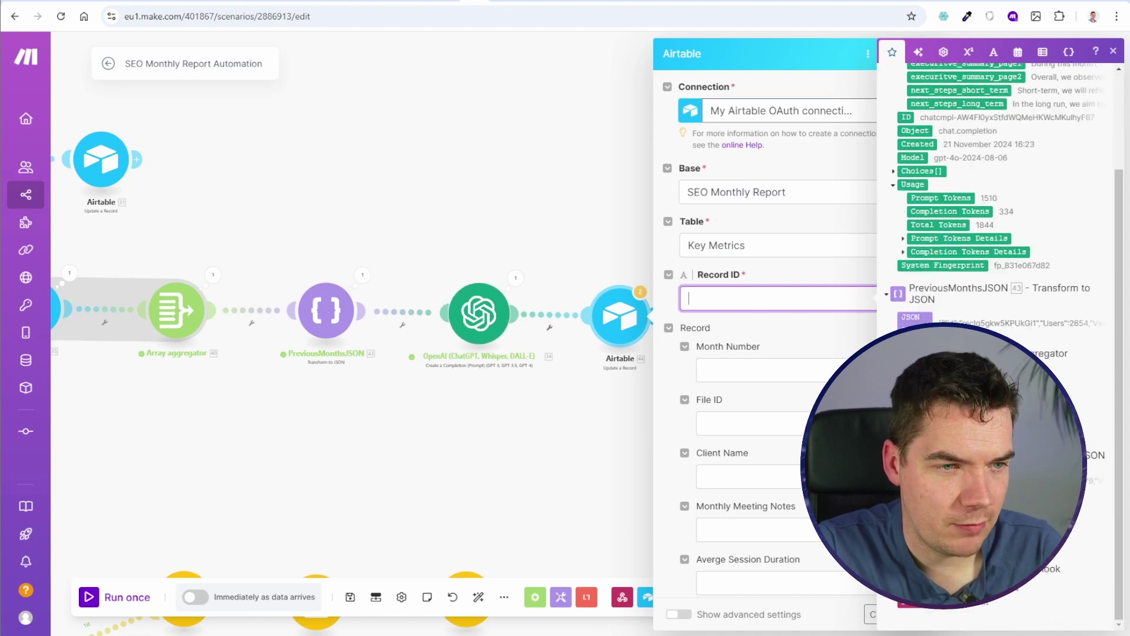
scroll(946, 253, "down", 2)
left_click(944, 257)
scroll(769, 398, "down", 10)
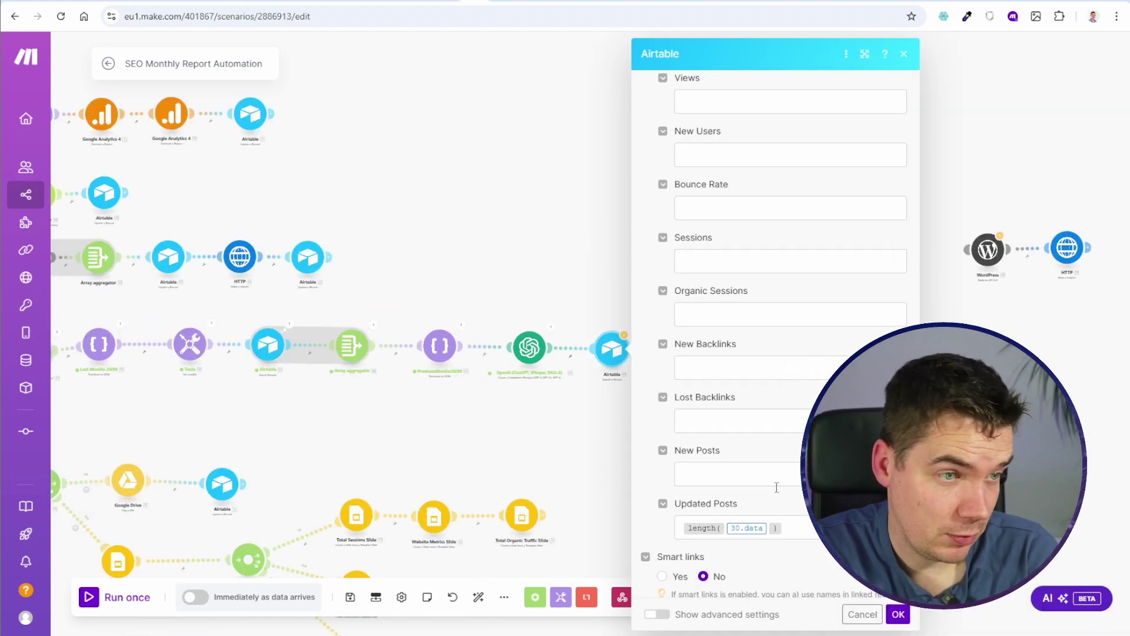
left_click(730, 527)
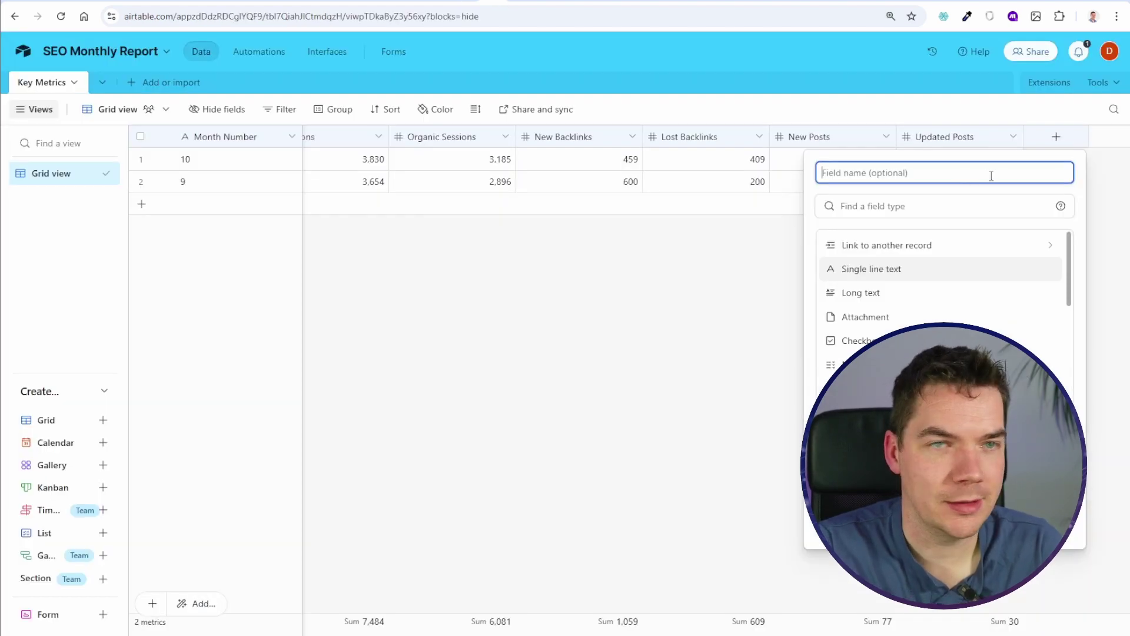
Step: Save executive_summary_1, add executive_summary_2 and short_term_steps, and start naming long_term_steps
key("BackSpace")
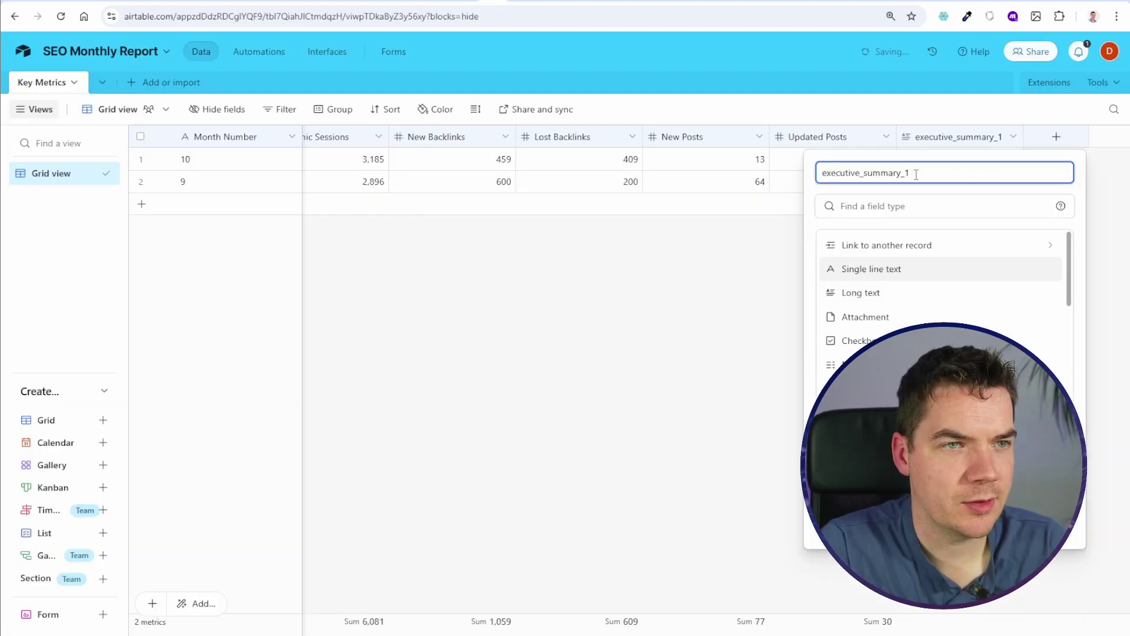
type("2")
key("Return")
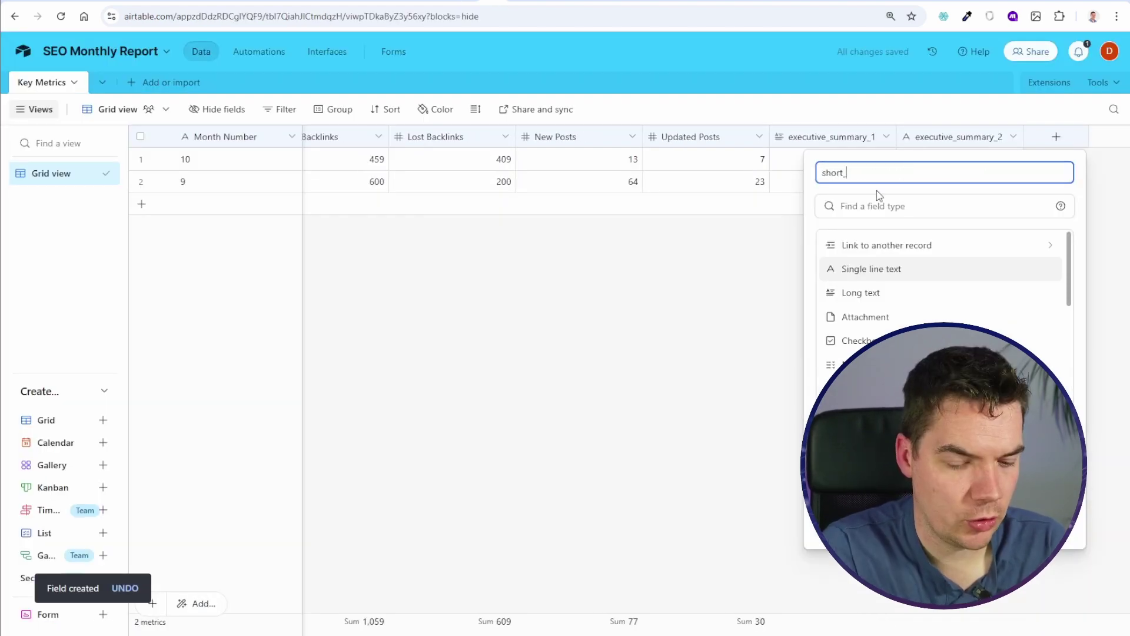
key("Return")
type("long")
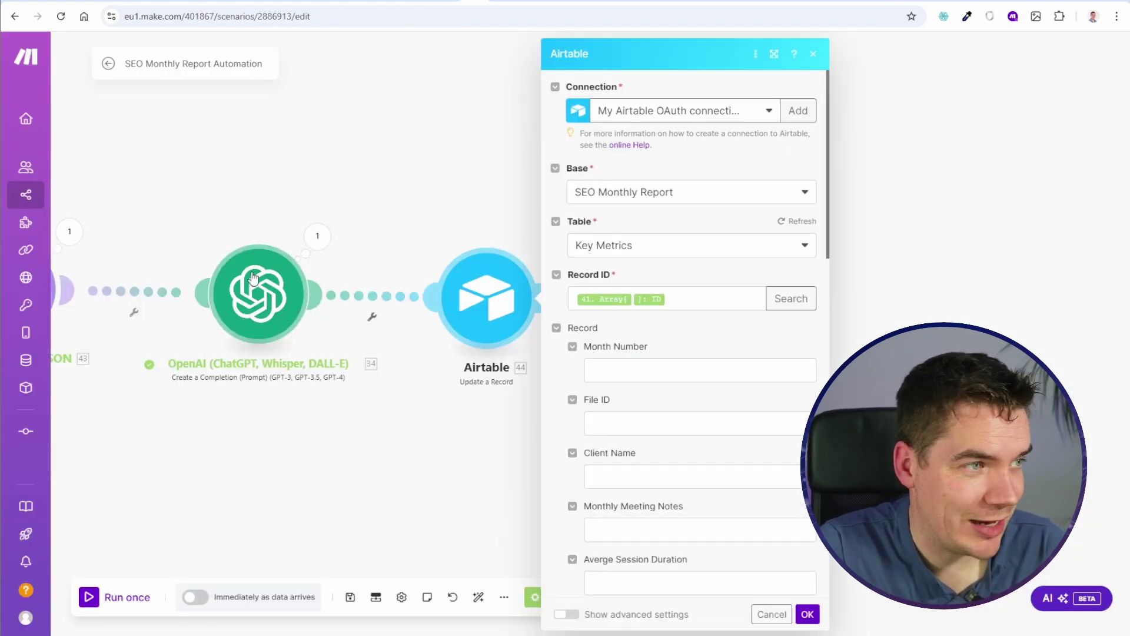
Step: Map OpenAI summary pages 1–2 and short- and long-term next steps into the matching Airtable fields
scroll(643, 368, "down", 15)
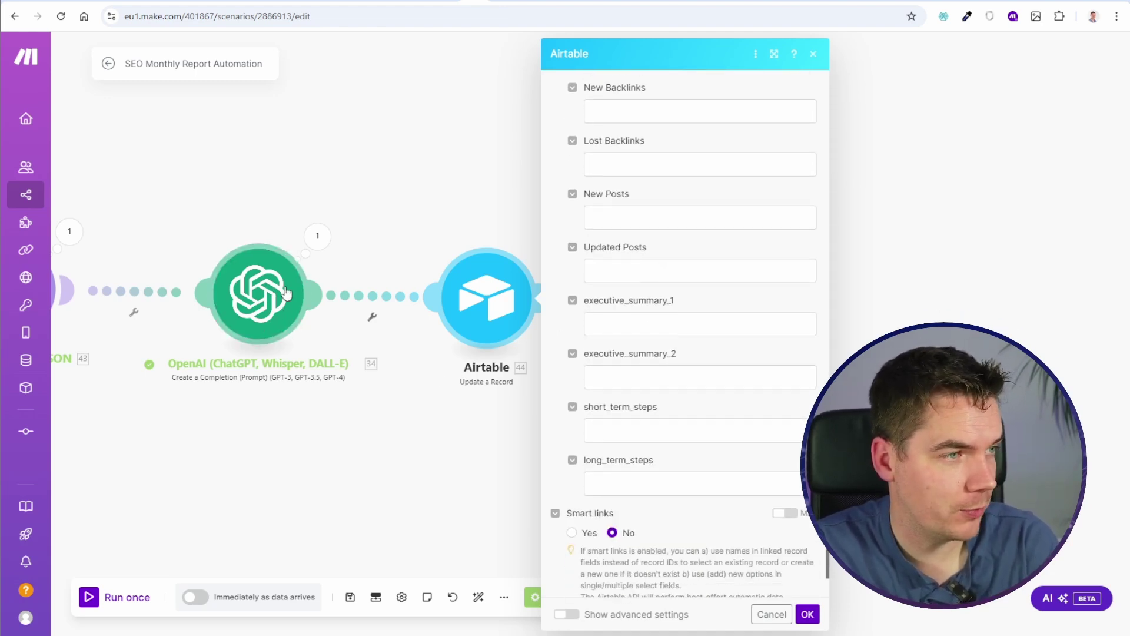
left_click(612, 323)
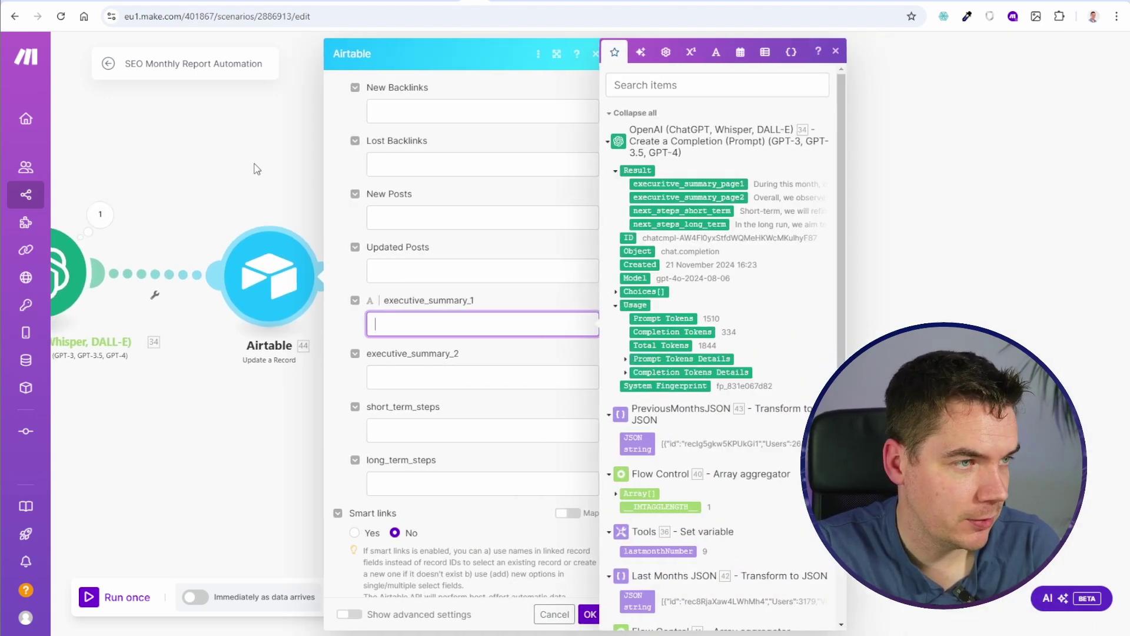
left_click(669, 185)
left_click(518, 378)
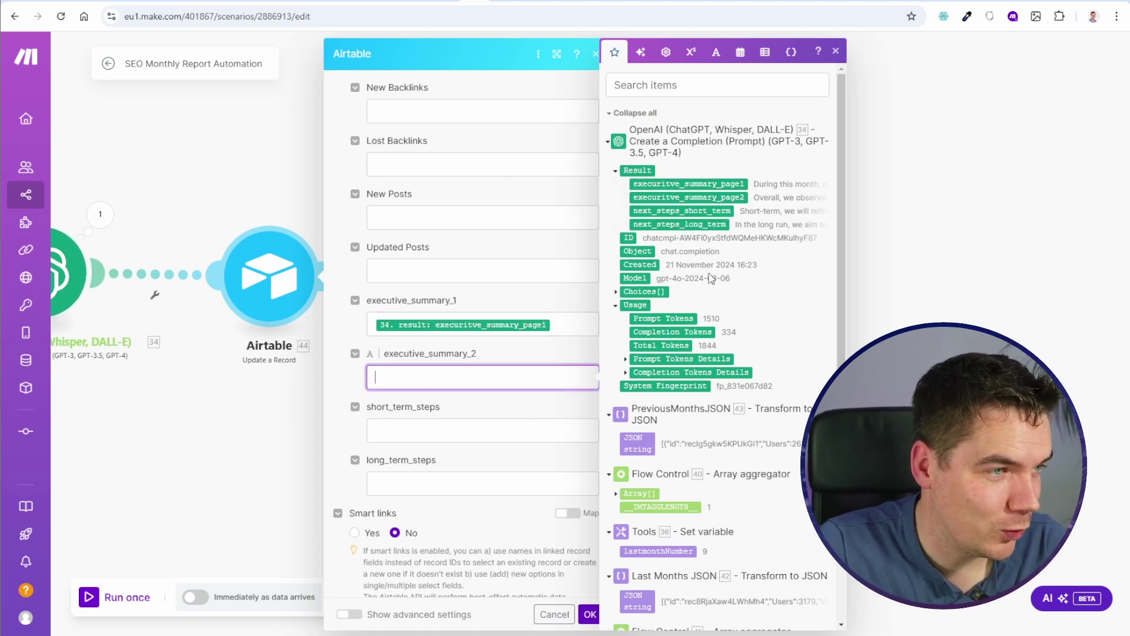
left_click(706, 197)
left_click(425, 428)
left_click(680, 210)
left_click(529, 484)
left_click(684, 224)
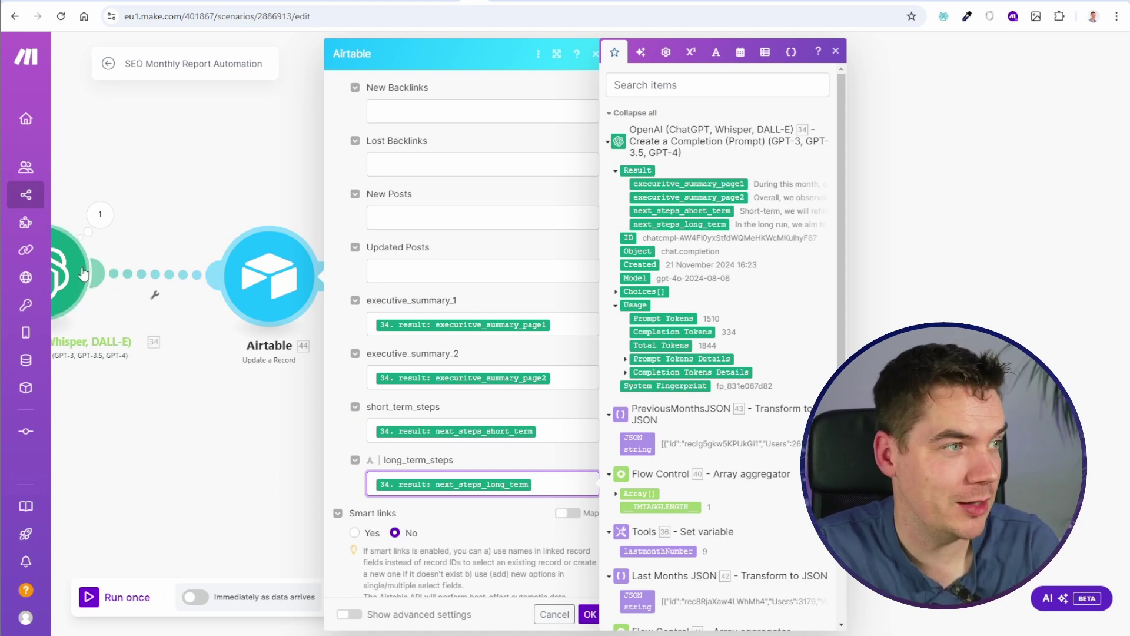
Step: Save the Update a Record mapping and run the scenario once
scroll(438, 473, "down", 1)
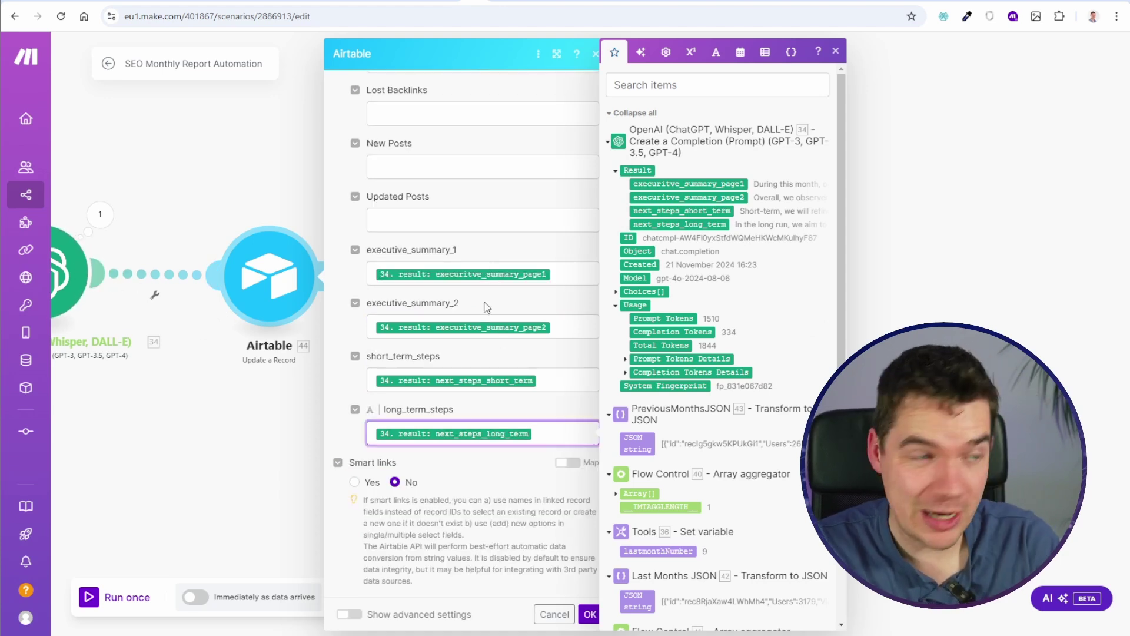
left_click(590, 614)
scroll(287, 464, "down", 2)
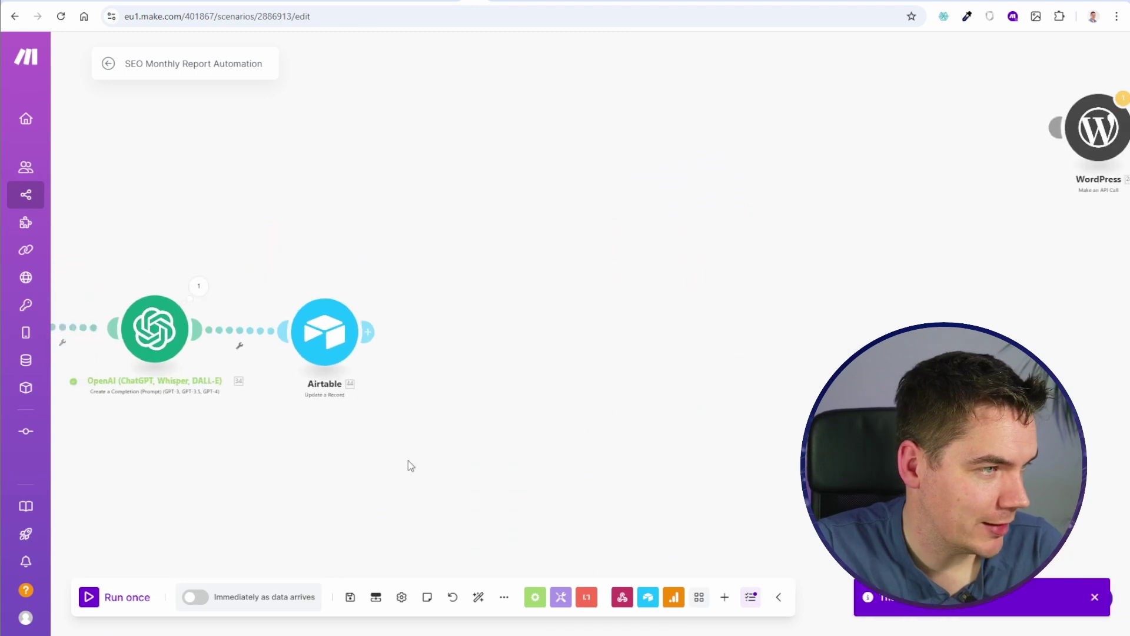
left_click(126, 597)
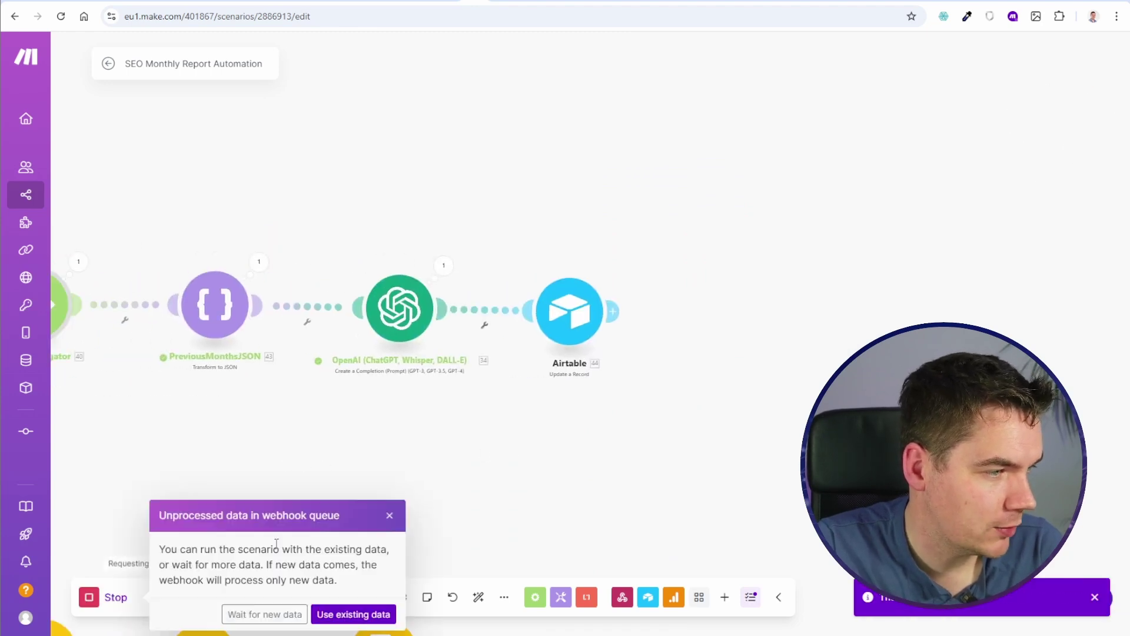
Step: Have the run wait for new webhook data and trigger Generate for the month 10 record in Airtable
left_click(263, 613)
key("ctrl+Tab")
scroll(666, 168, "left", 5)
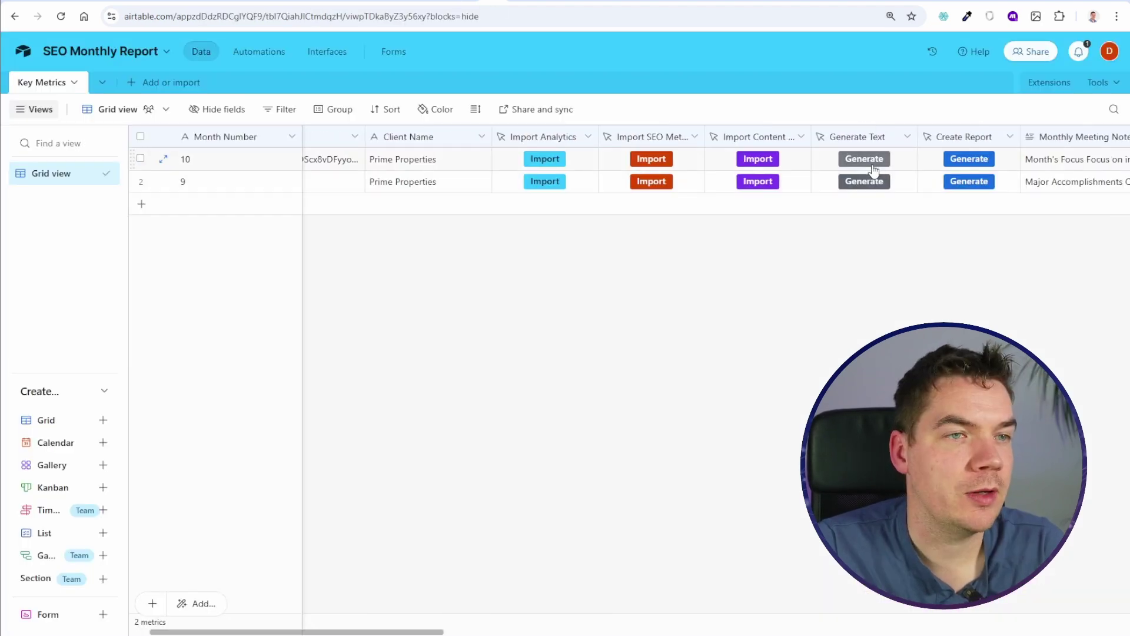
left_click(630, 156)
Step: Check the completed Make run, then review month 10's new summary and next-steps fields in Airtable
key("ctrl+Tab")
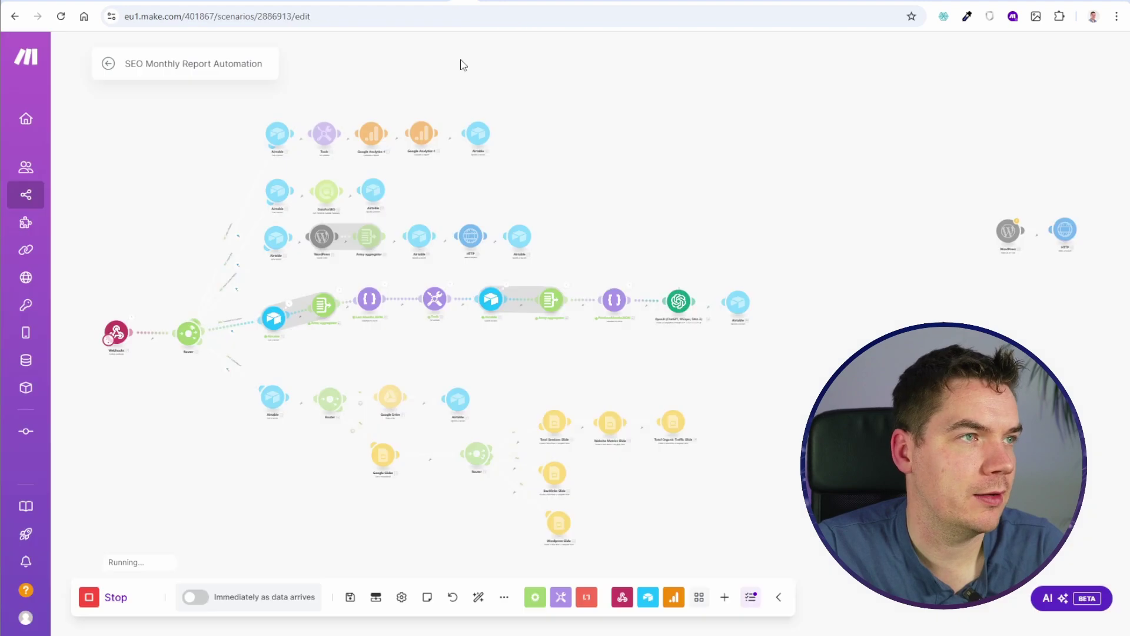
scroll(545, 309, "up", 5)
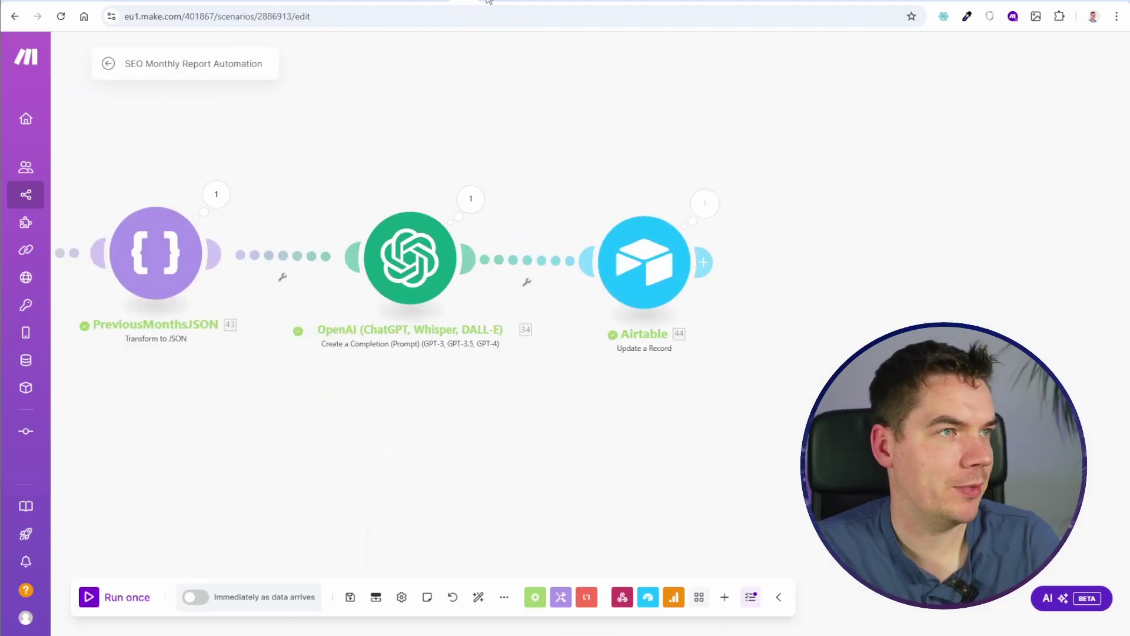
key("ctrl+Tab")
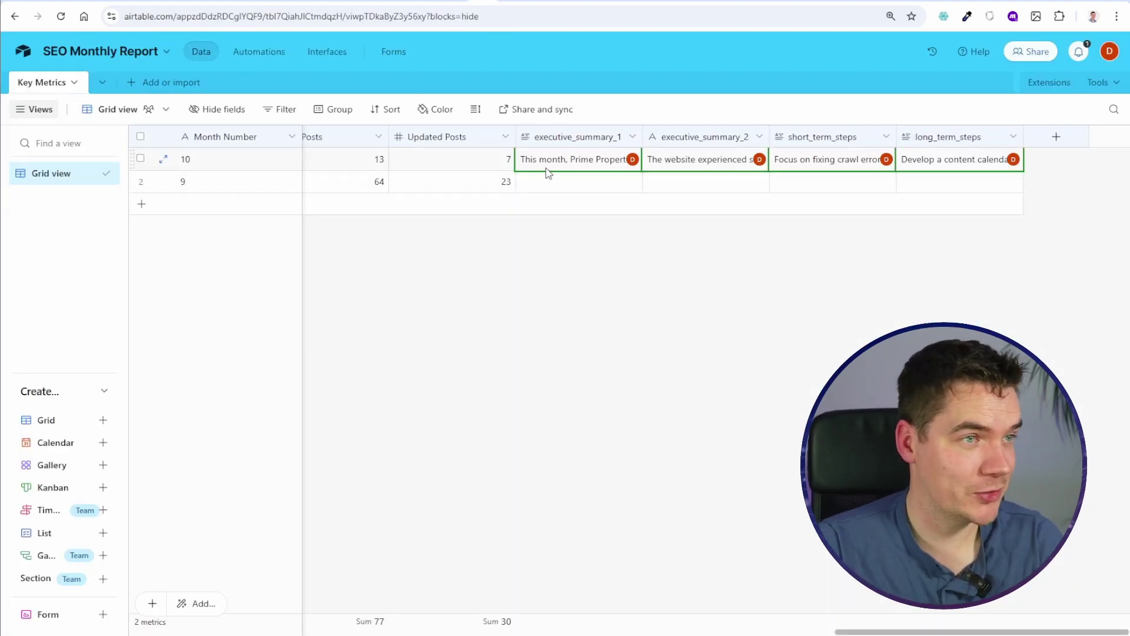